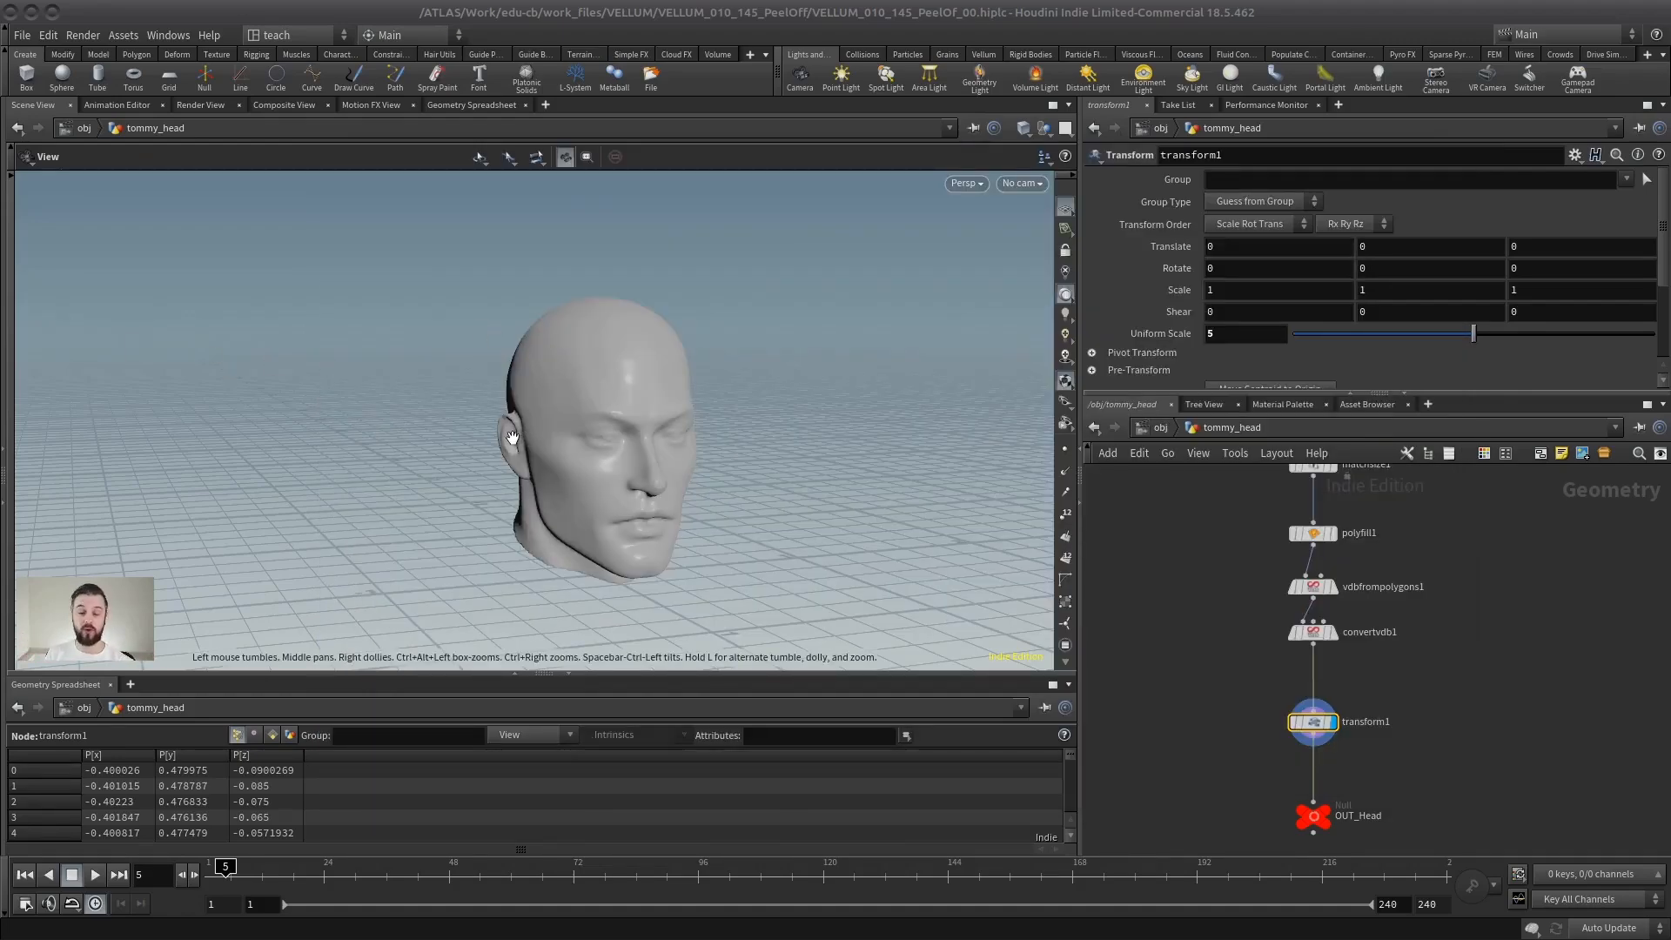
Display the testgeometry_tommy1 source node in the tommy_head network and show its parameters.
left_click_drag(607, 438, 611, 410)
scroll(612, 410, "up", 4)
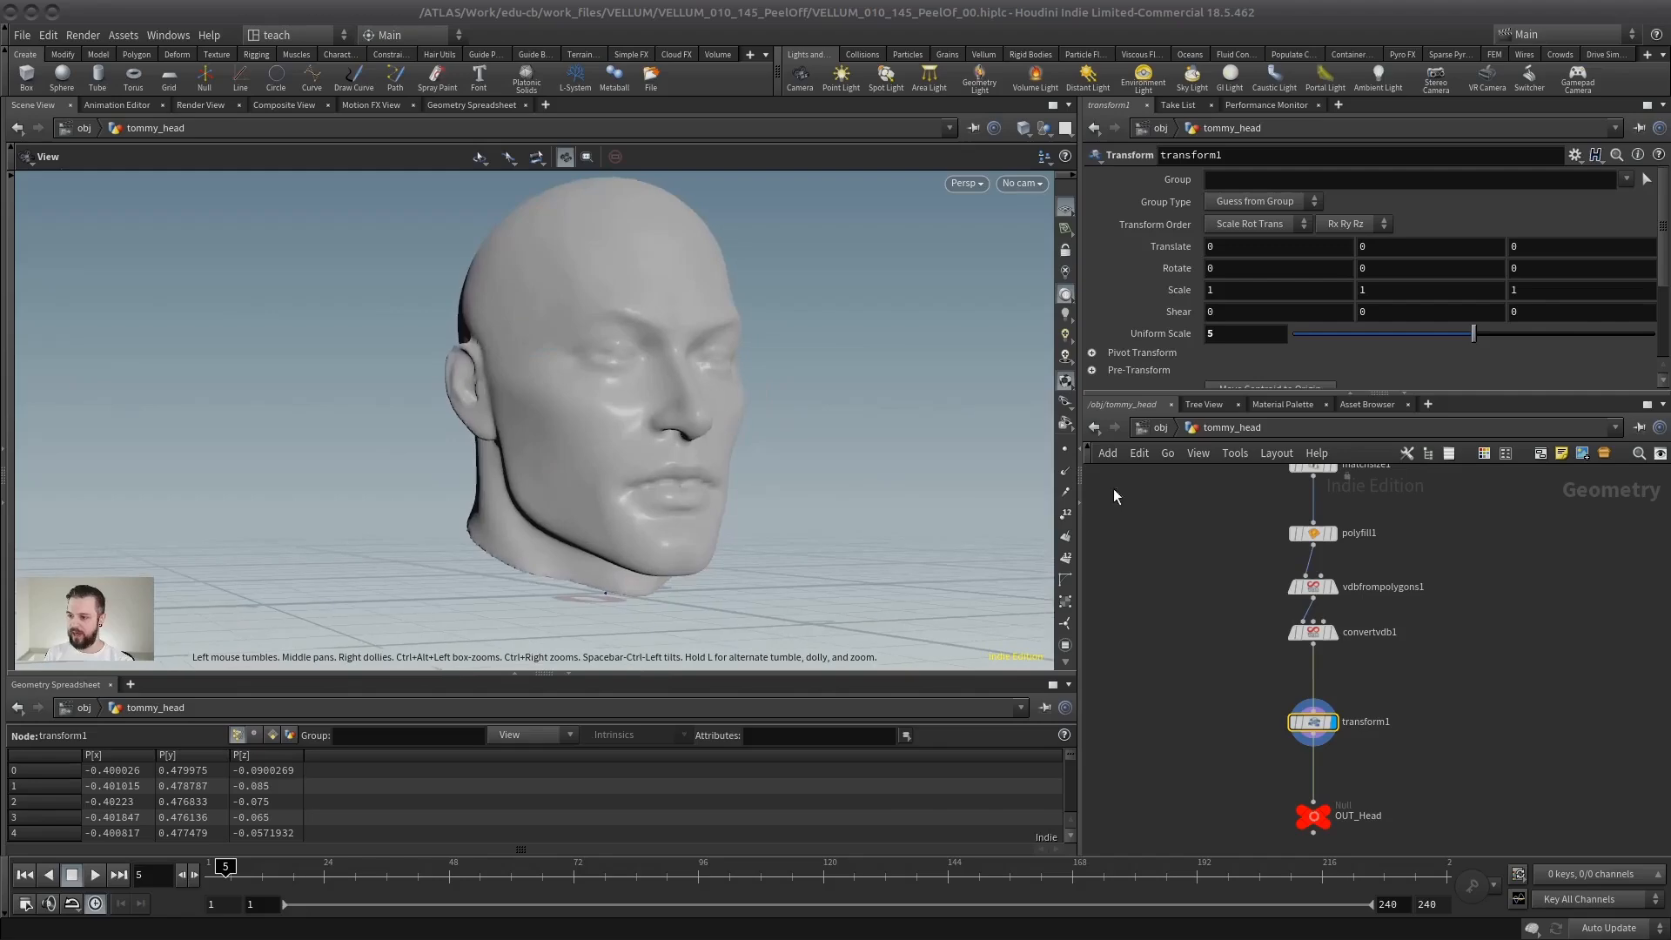
middle_click_drag(1229, 474, 1276, 708)
scroll(1365, 574, "up", 4)
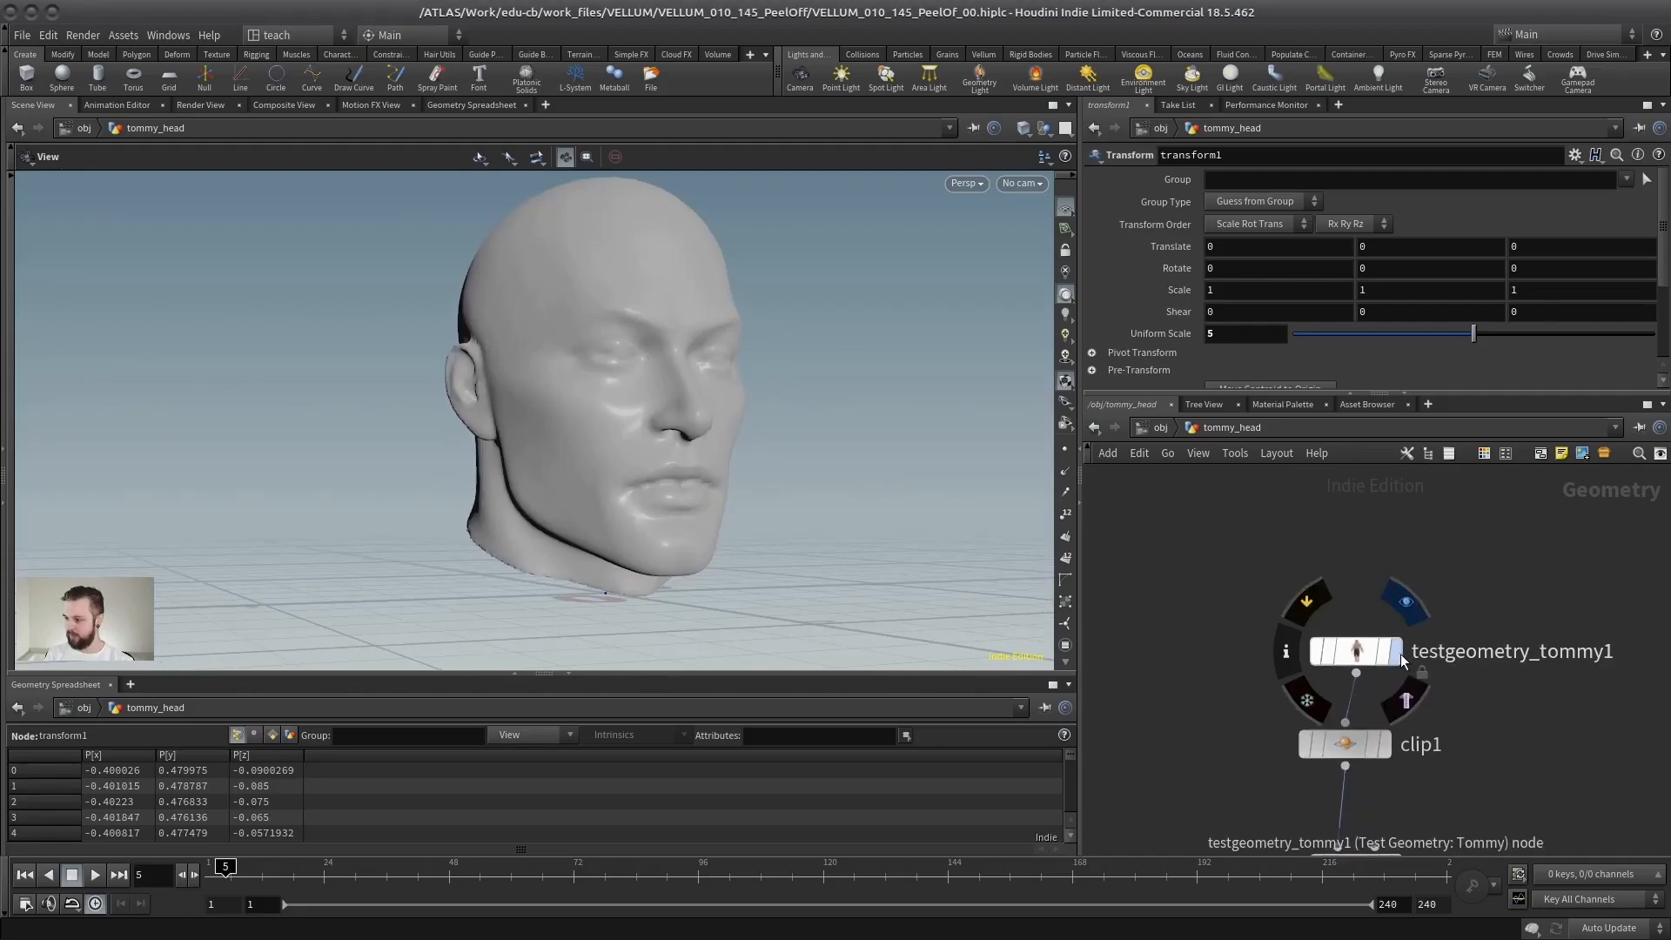
left_click(1396, 652)
left_click(1337, 657)
scroll(648, 446, "down", 5)
middle_click_drag(1428, 698, 1391, 567)
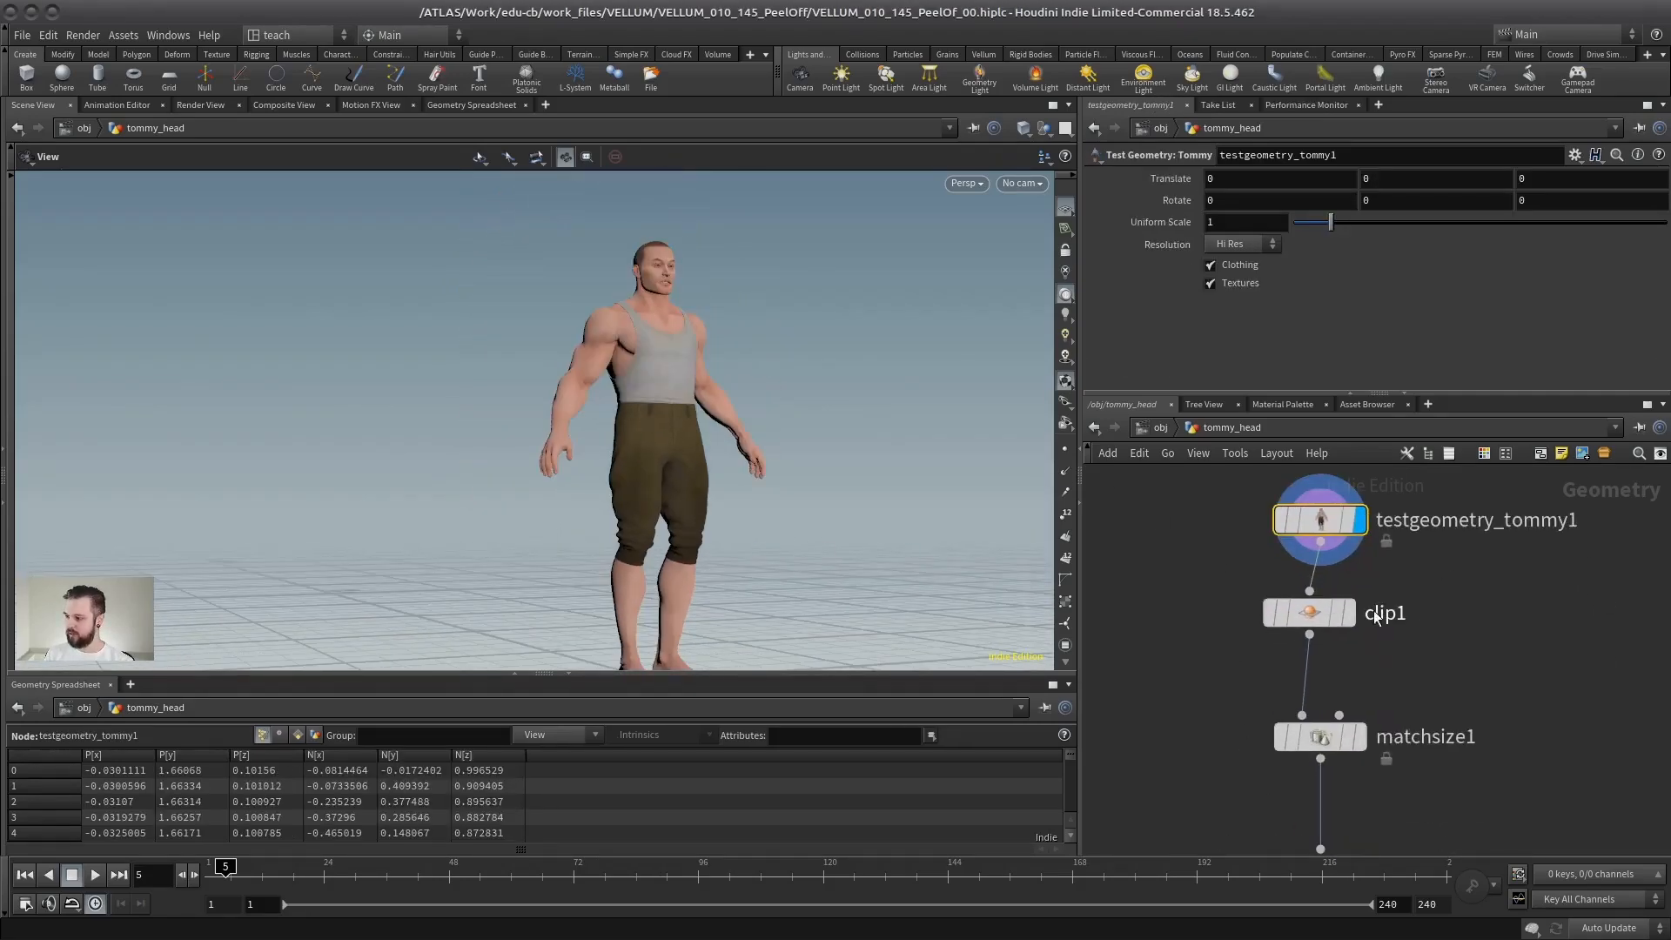
Display the clip1 result, then matchsize1 with its parameters, and examine the isolated head up close.
left_click(1350, 614)
middle_click_drag(1315, 739, 1307, 623)
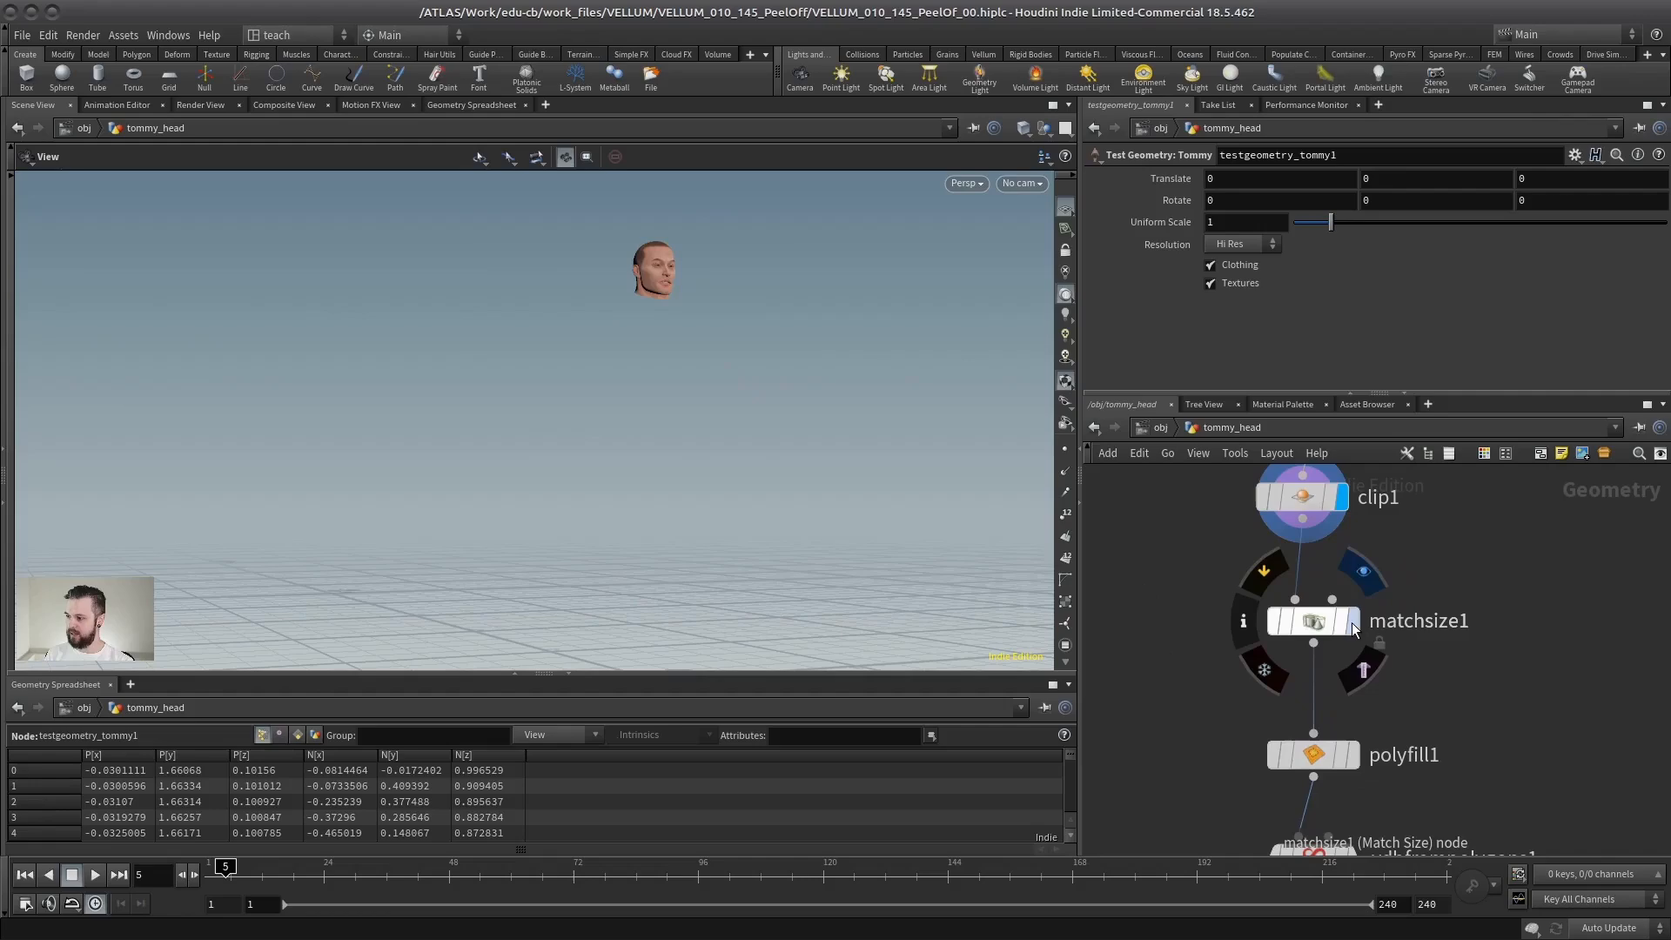
left_click(1351, 621)
left_click(1307, 626)
left_click_drag(678, 570, 521, 266)
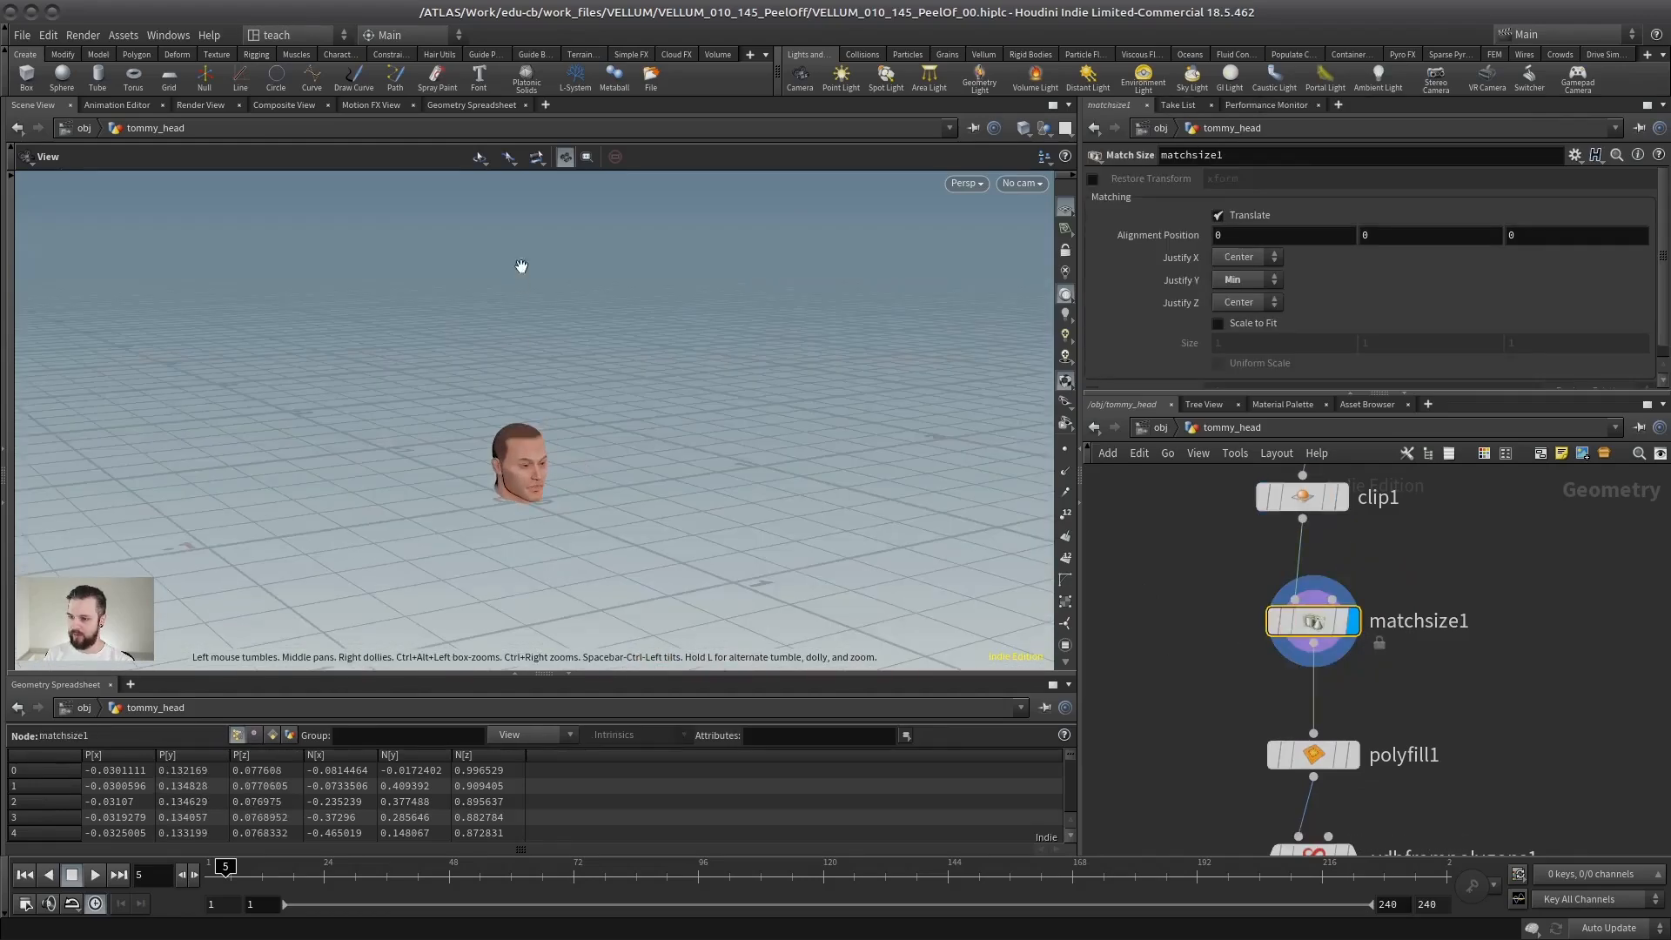
scroll(494, 514, "up", 5)
left_click_drag(494, 515, 565, 399)
scroll(671, 471, "up", 3)
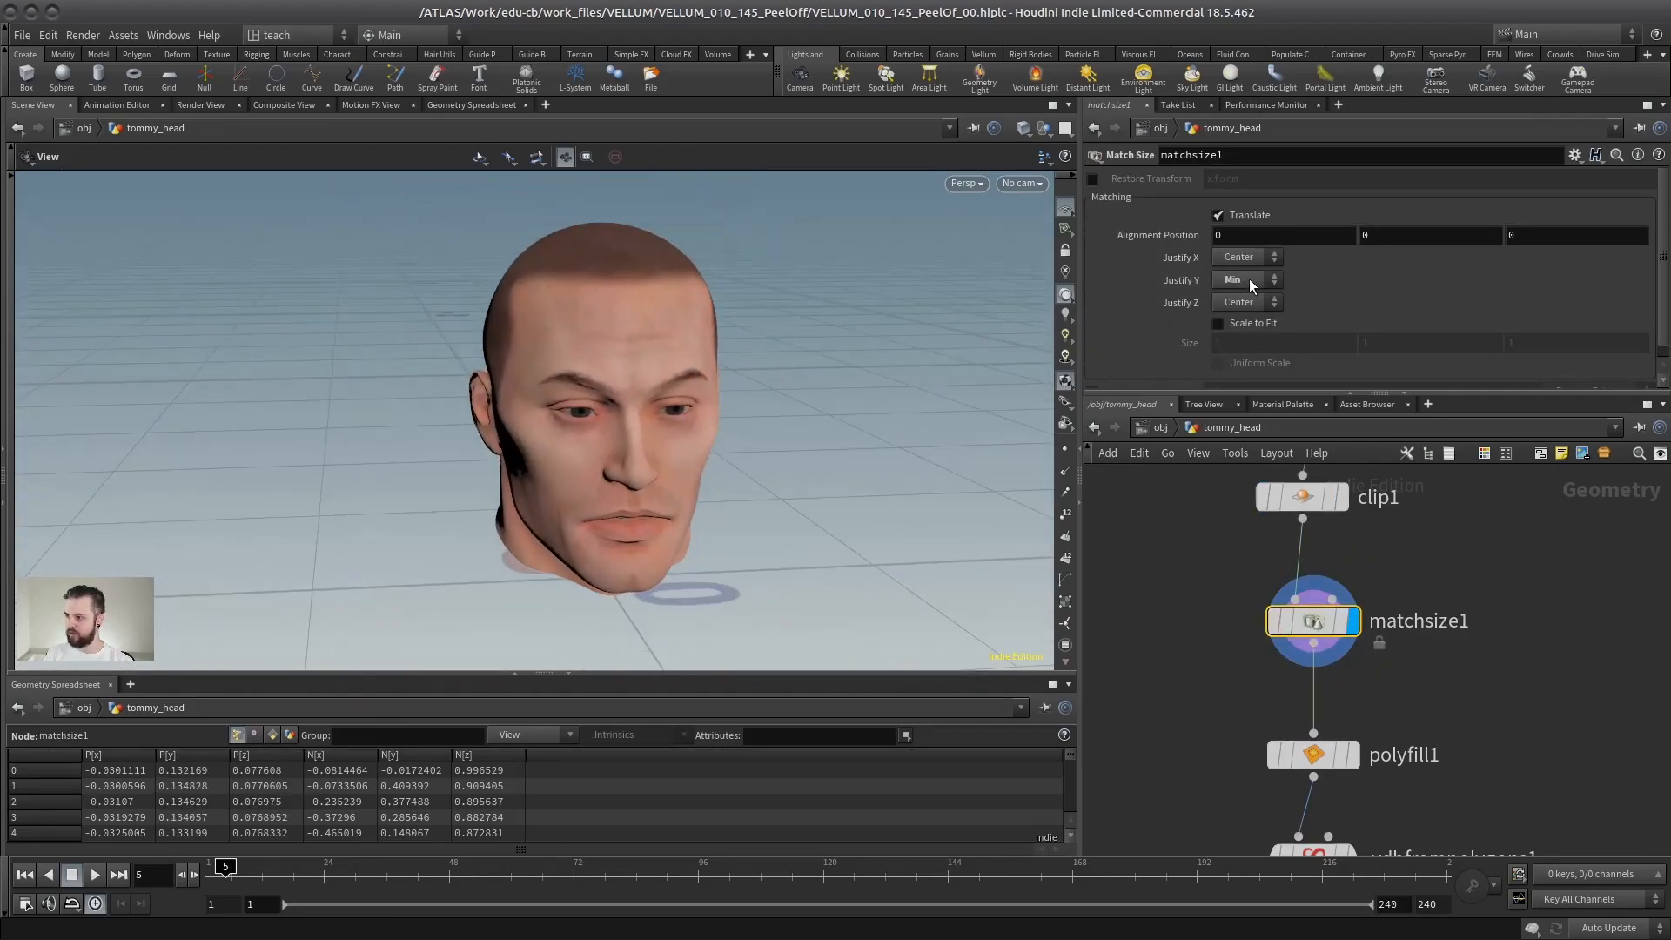
Display the polyfill1 and vdbfrompolygons1 results in turn and examine the head's closed neck and VDB surface.
middle_click_drag(1349, 745, 1349, 630)
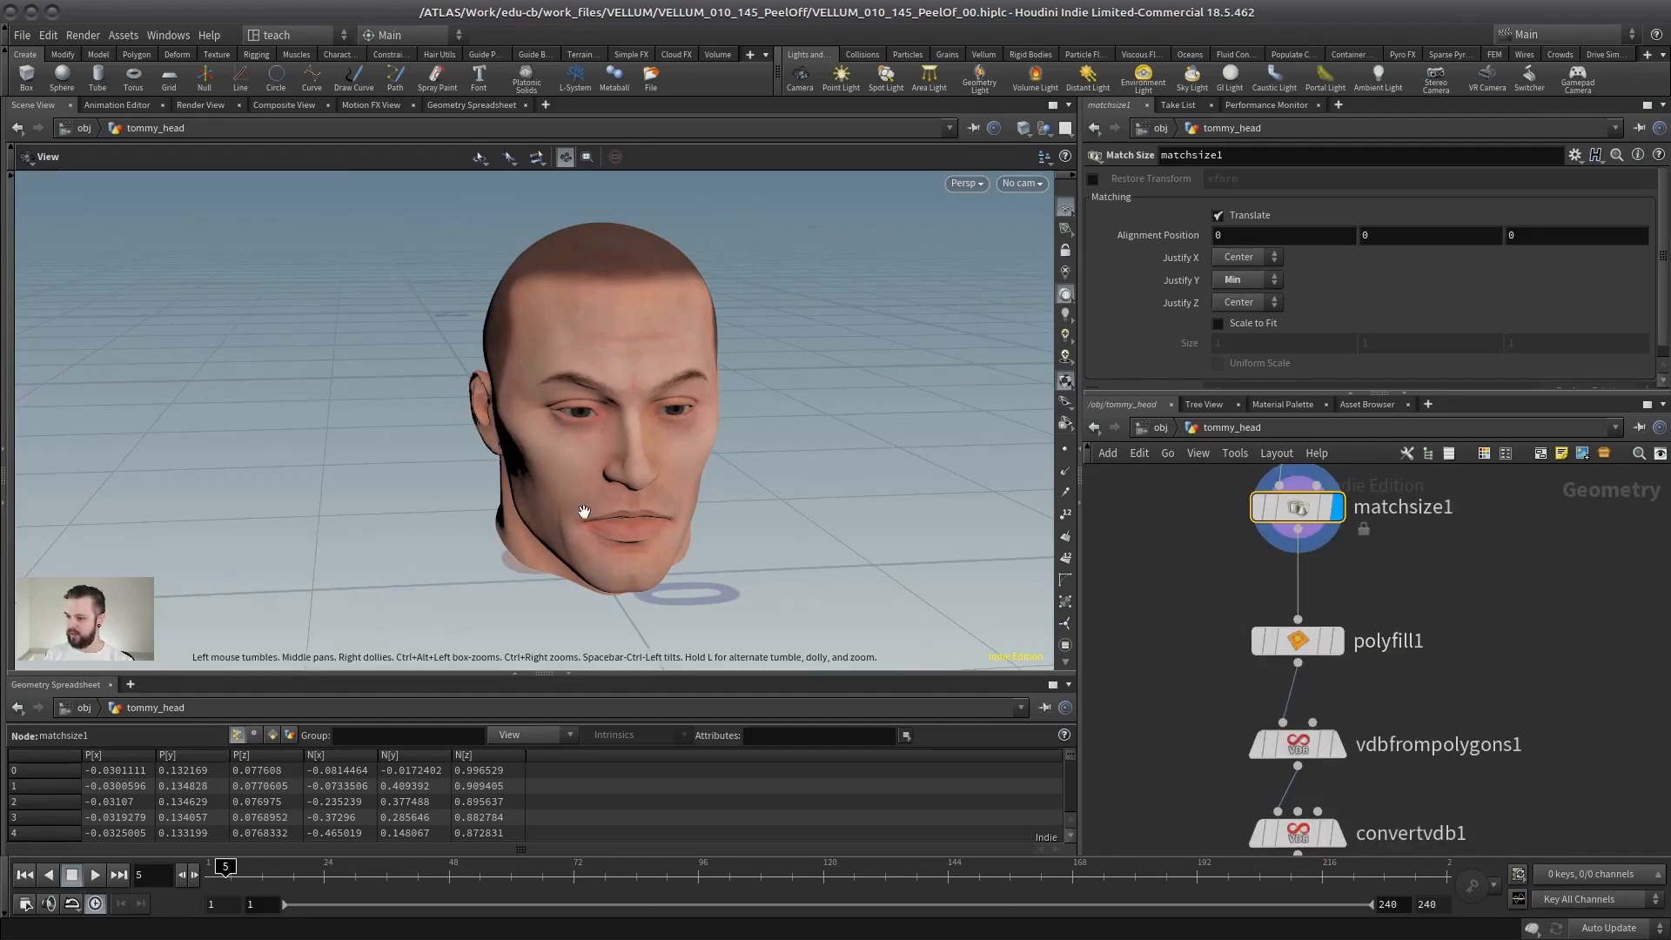
mouse_move(597, 496)
left_mouse_down()
mouse_move(748, 272)
mouse_move(731, 422)
mouse_move(571, 496)
left_mouse_up()
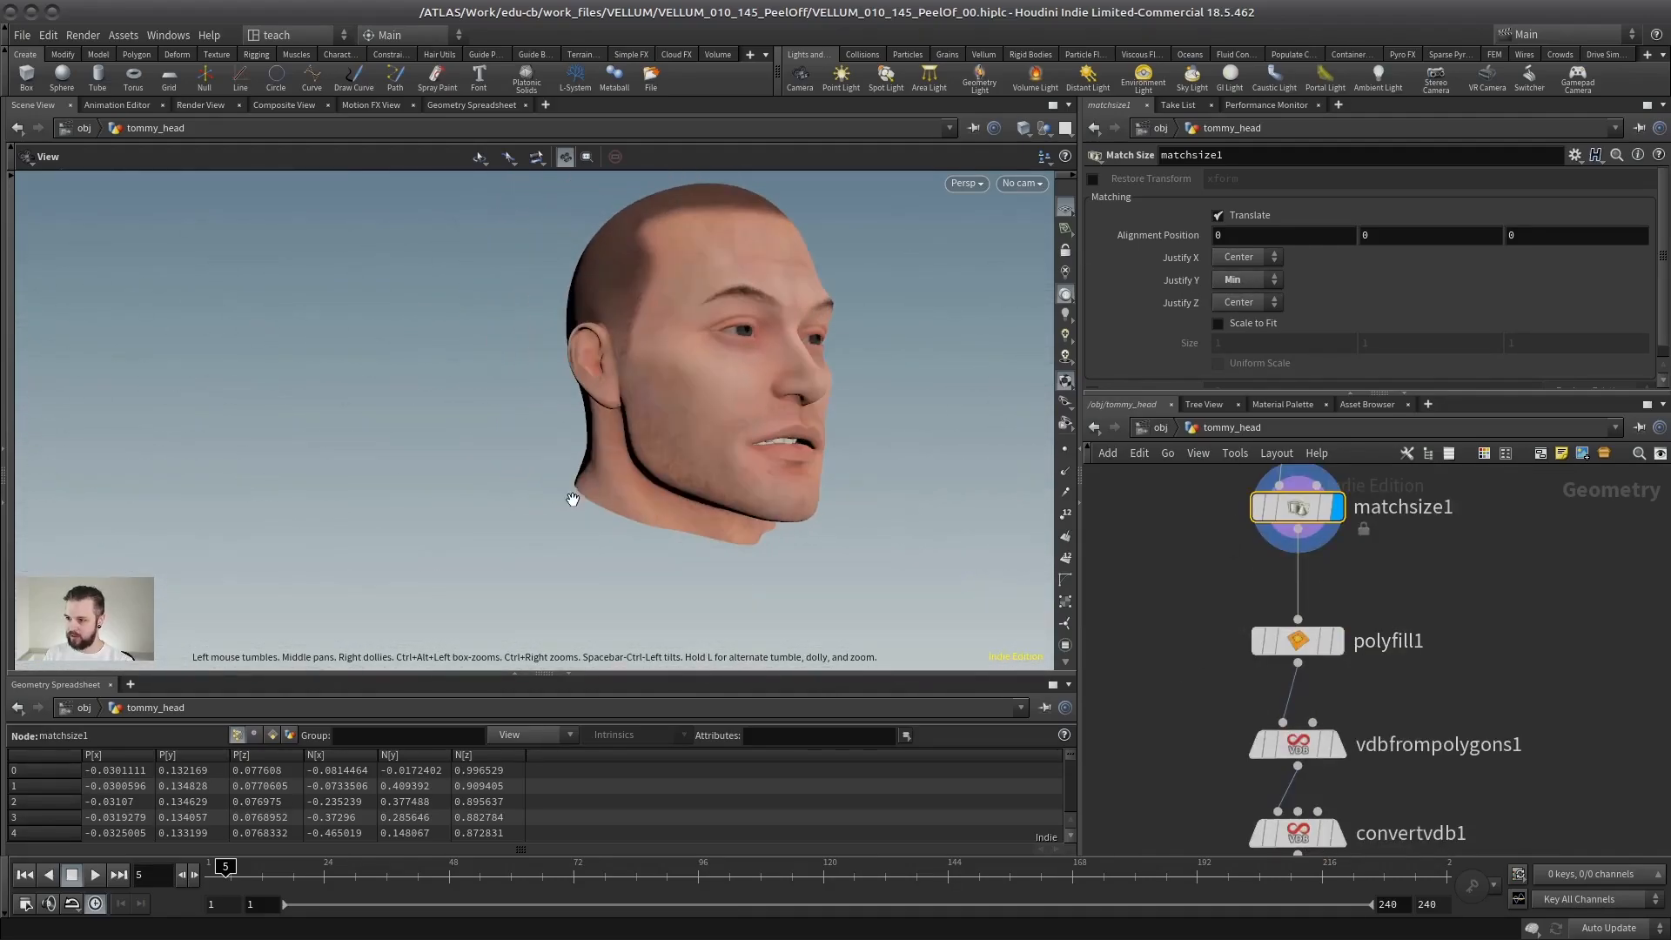
left_click(1338, 654)
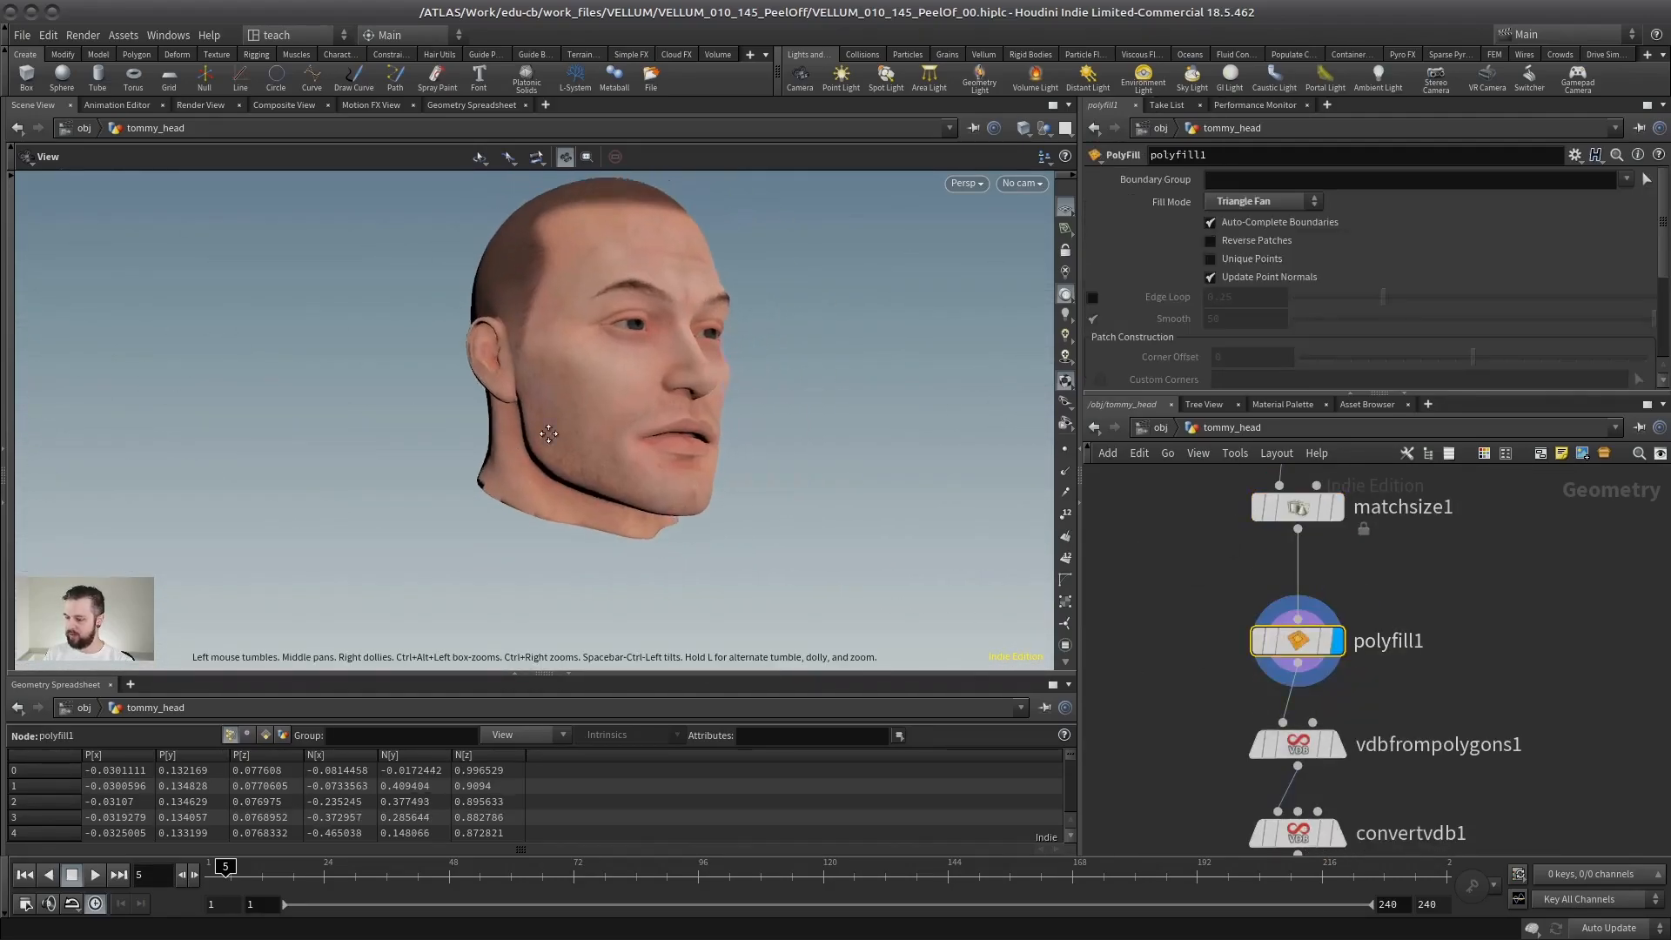
left_click_drag(557, 383, 439, 466)
middle_click_drag(1215, 685, 1260, 548)
left_click(1387, 613)
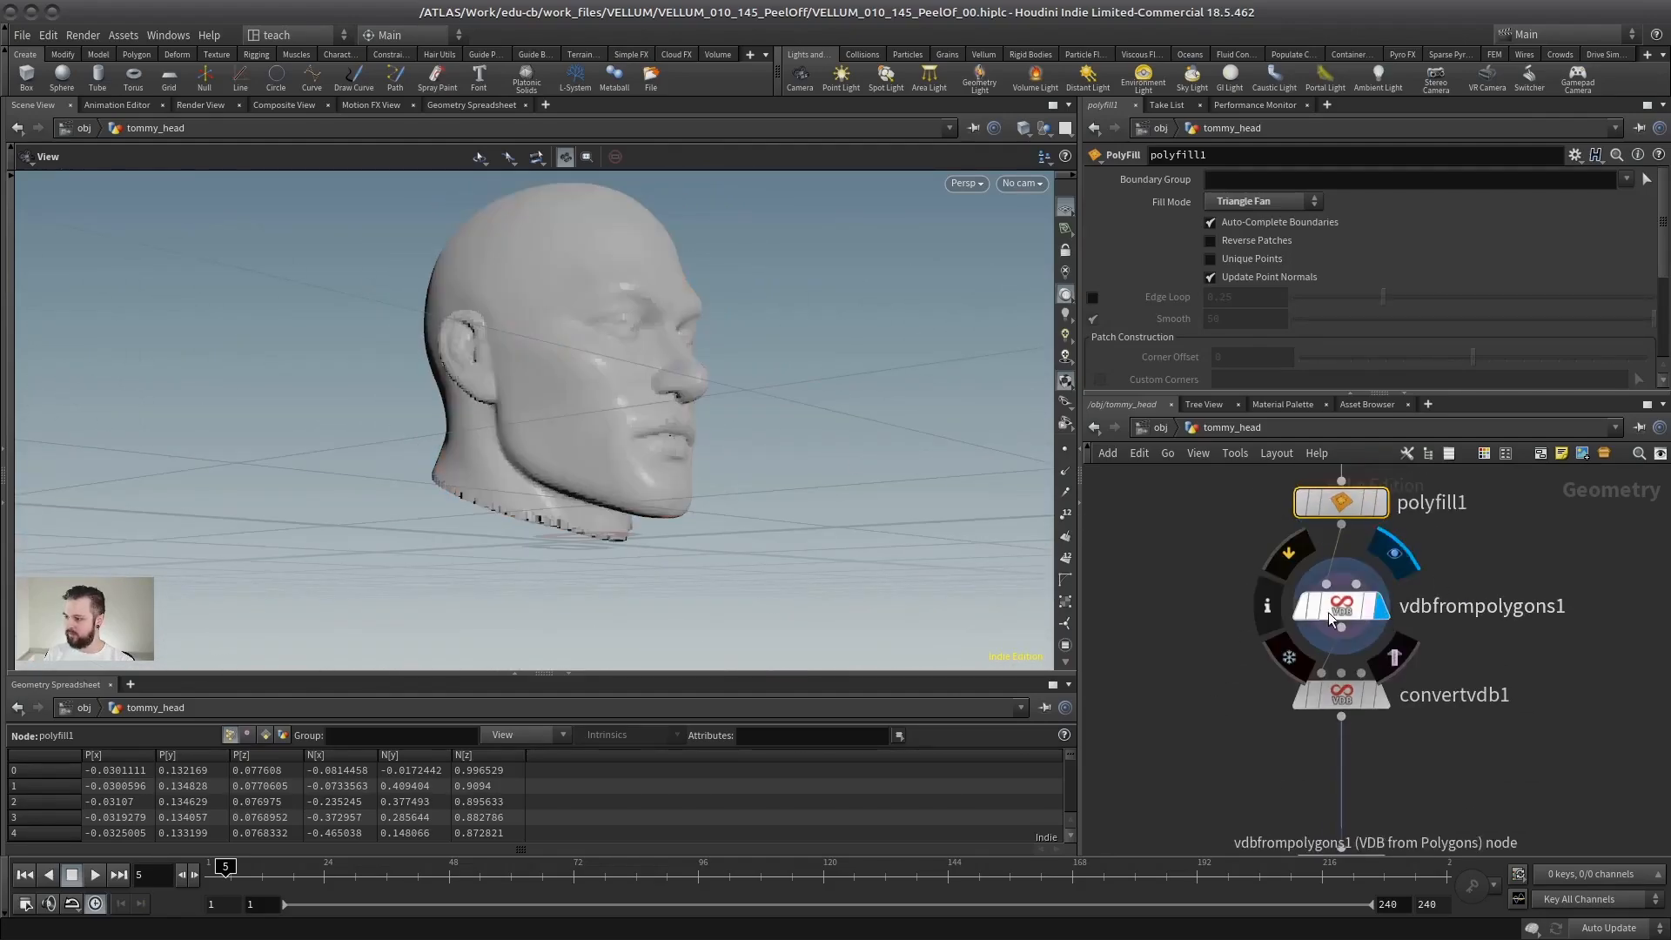
left_click_drag(709, 422, 590, 459)
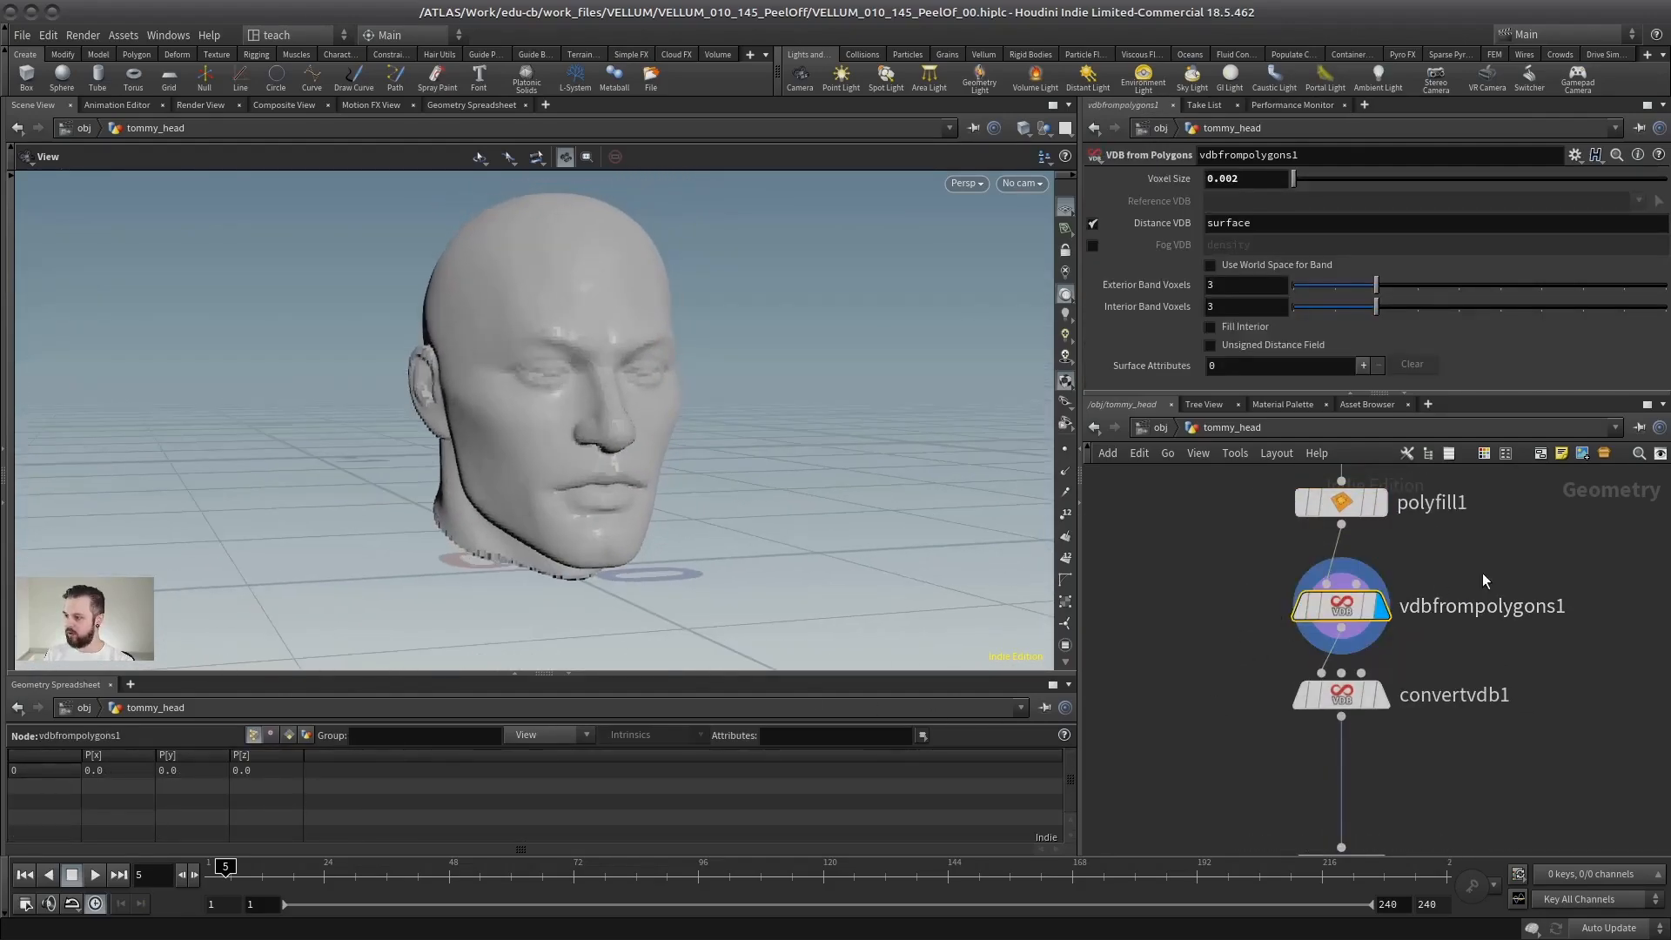
Display the convertvdb1 node and examine the polygon head it produces.
left_click(1384, 696)
left_click(1391, 705)
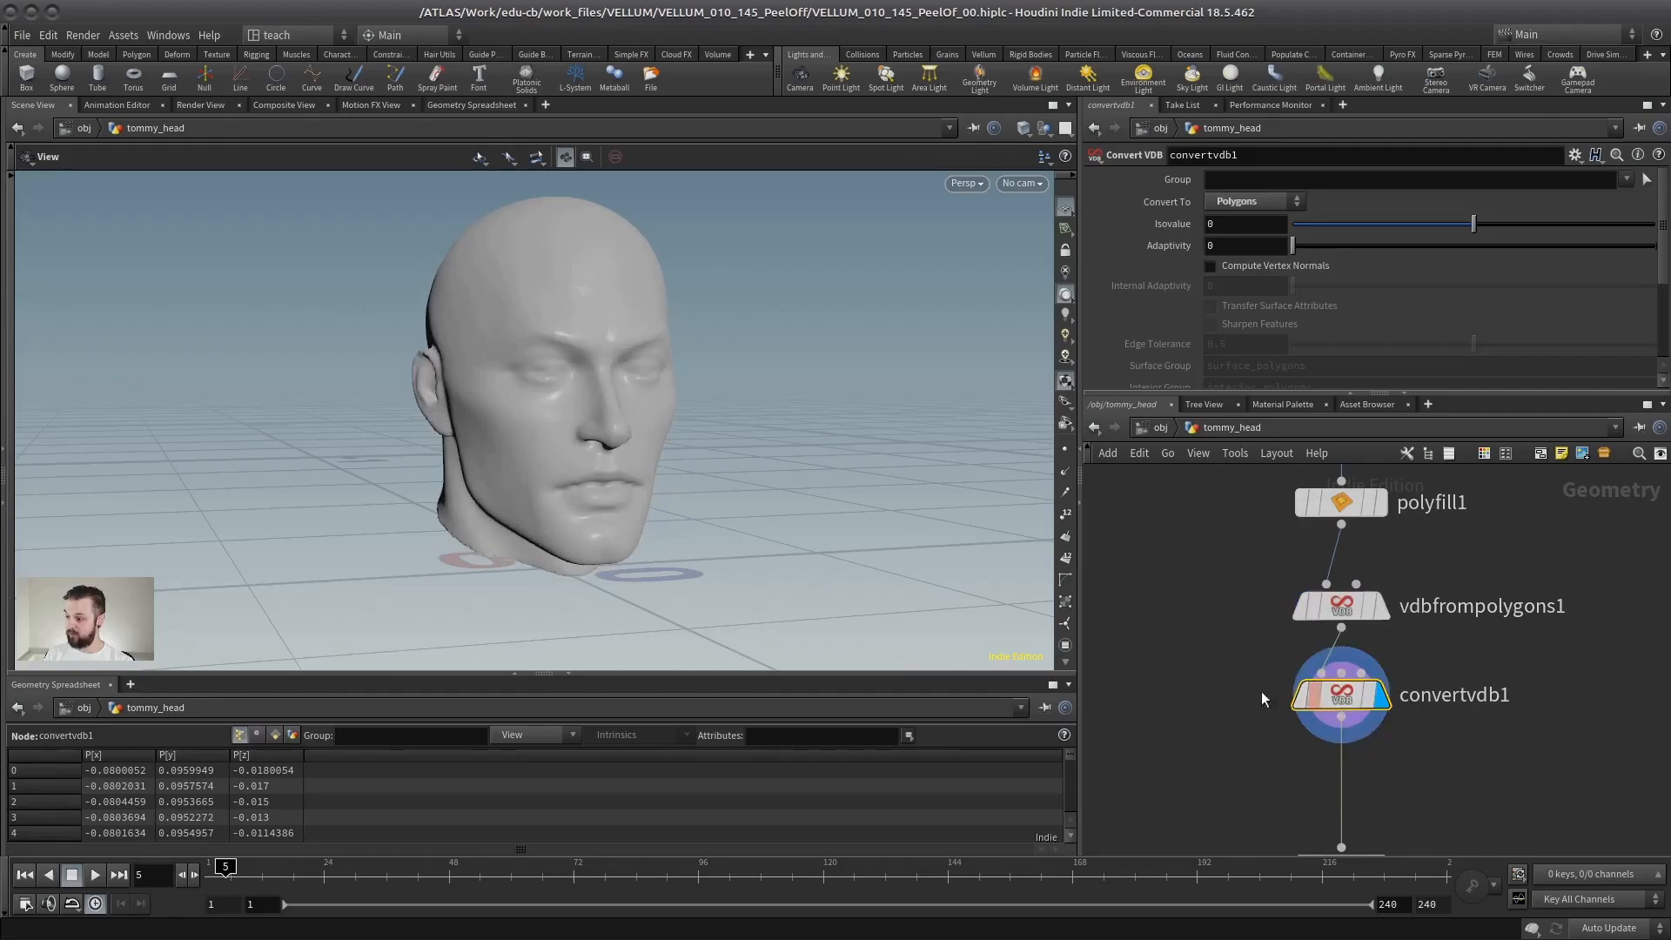
left_click_drag(522, 410, 488, 262)
middle_click_drag(1305, 728, 1252, 469)
left_click_drag(545, 403, 620, 446)
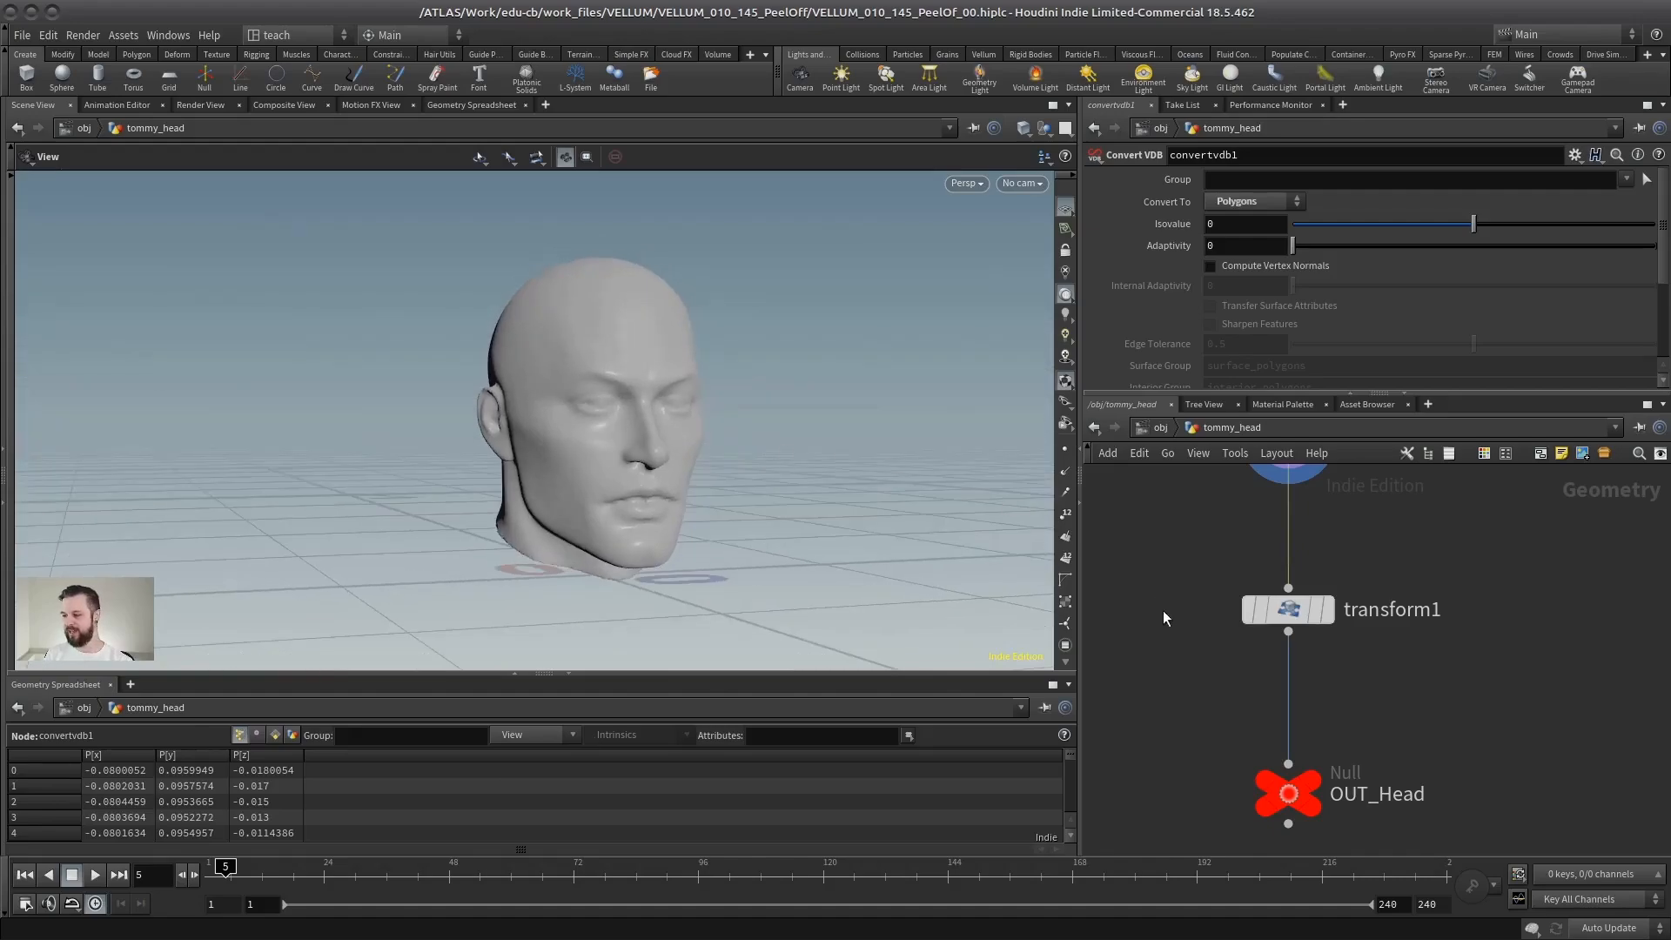
middle_click_drag(1211, 546, 1233, 603)
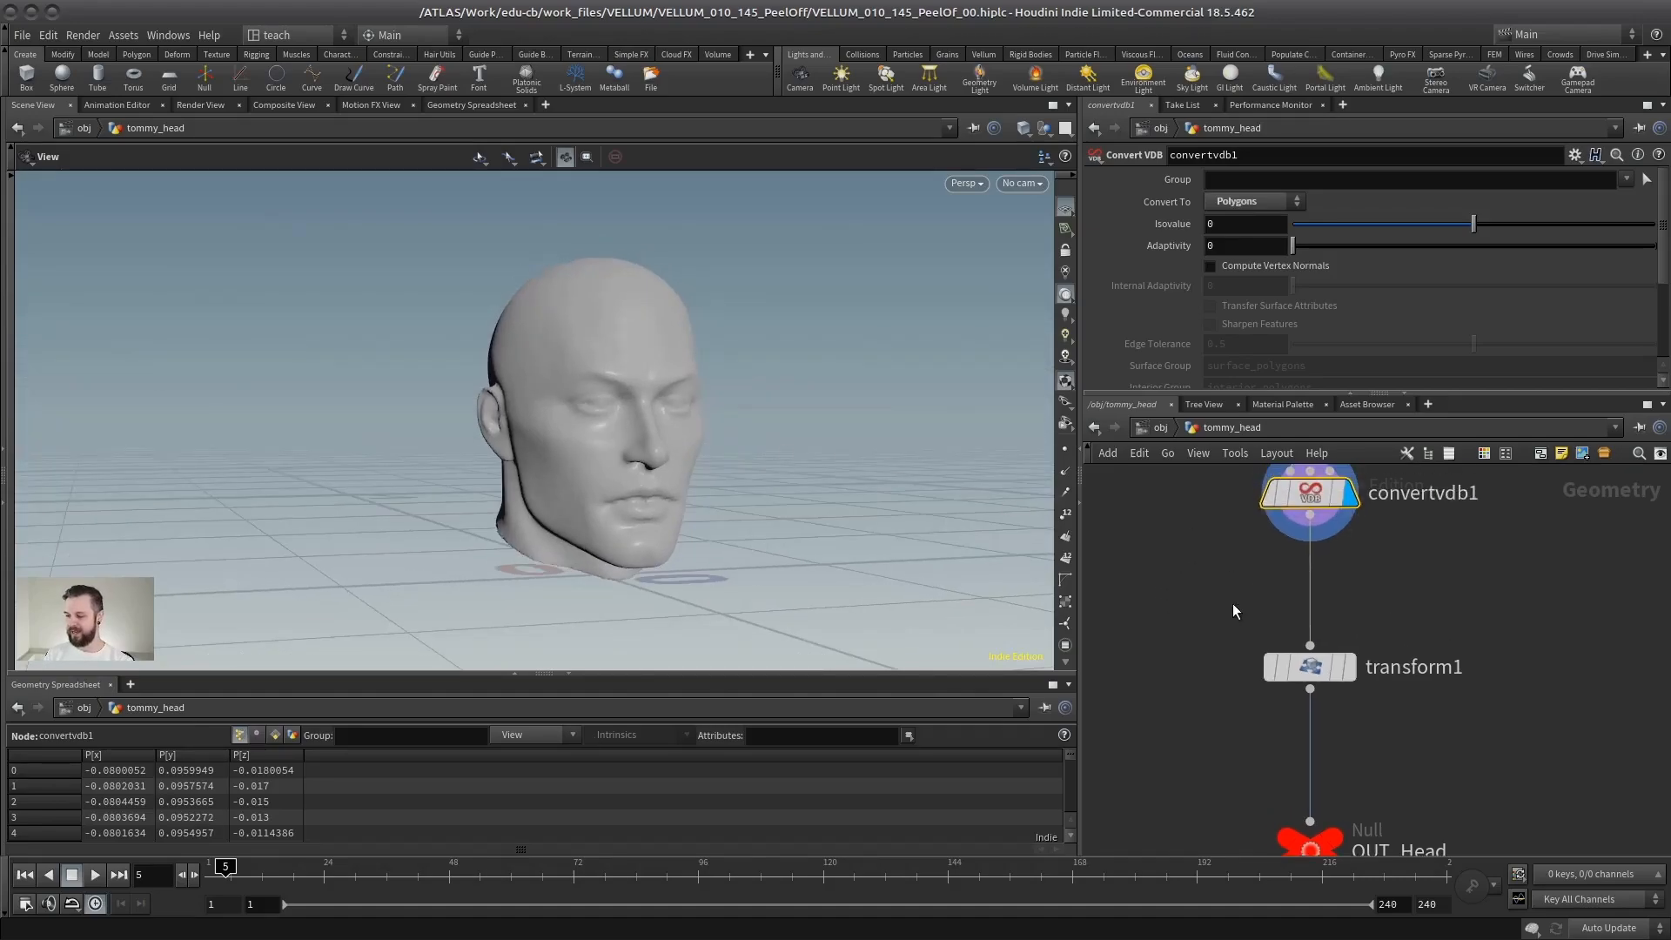
Compare the head before and after scaling by displaying transform1, convertvdb1 and transform1 again.
left_click(1350, 671)
right_click_drag(519, 402, 617, 563)
left_click_drag(617, 563, 507, 300)
left_click_drag(665, 434, 618, 433)
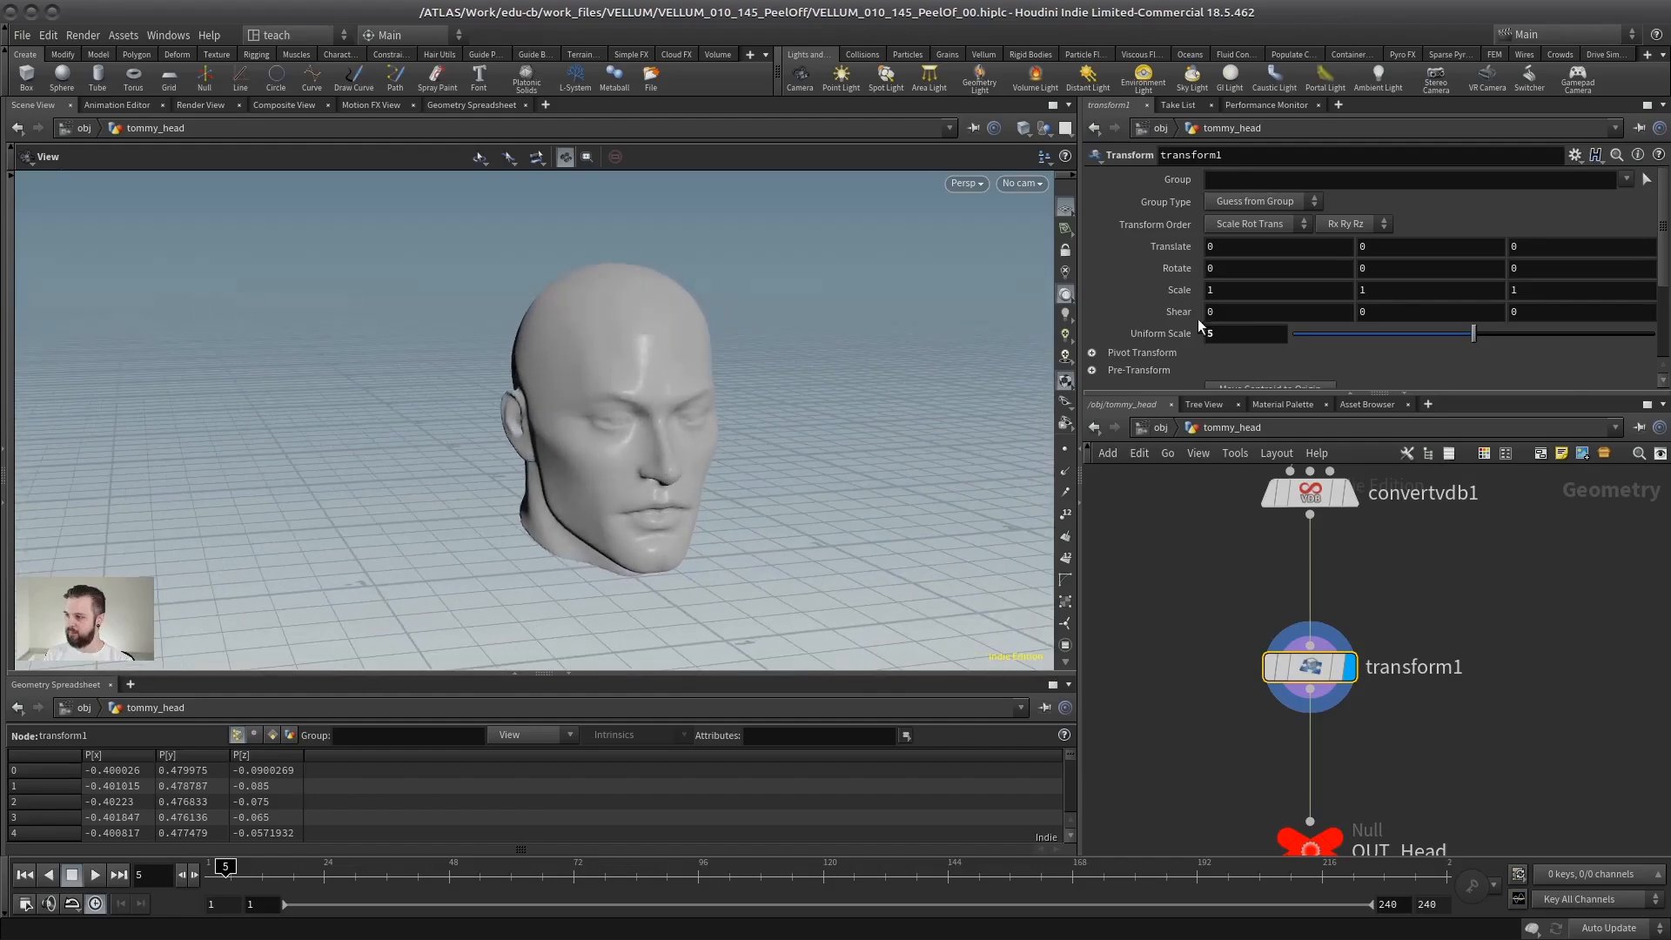
left_click(1350, 492)
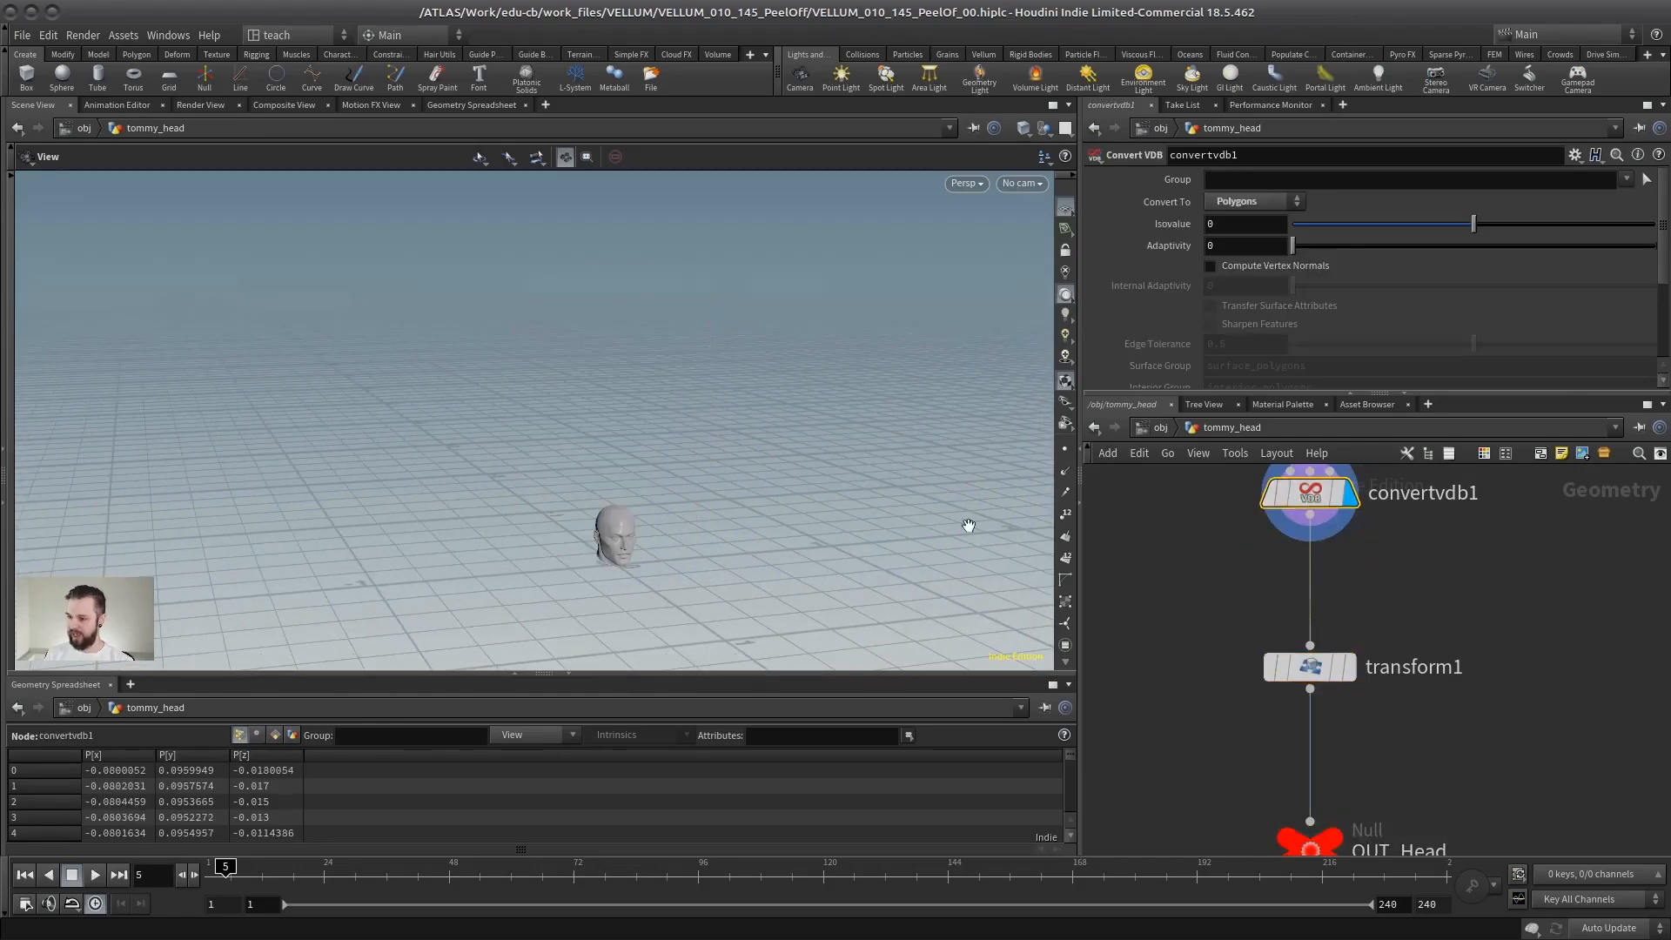
middle_click_drag(704, 520, 716, 511)
left_click(1350, 667)
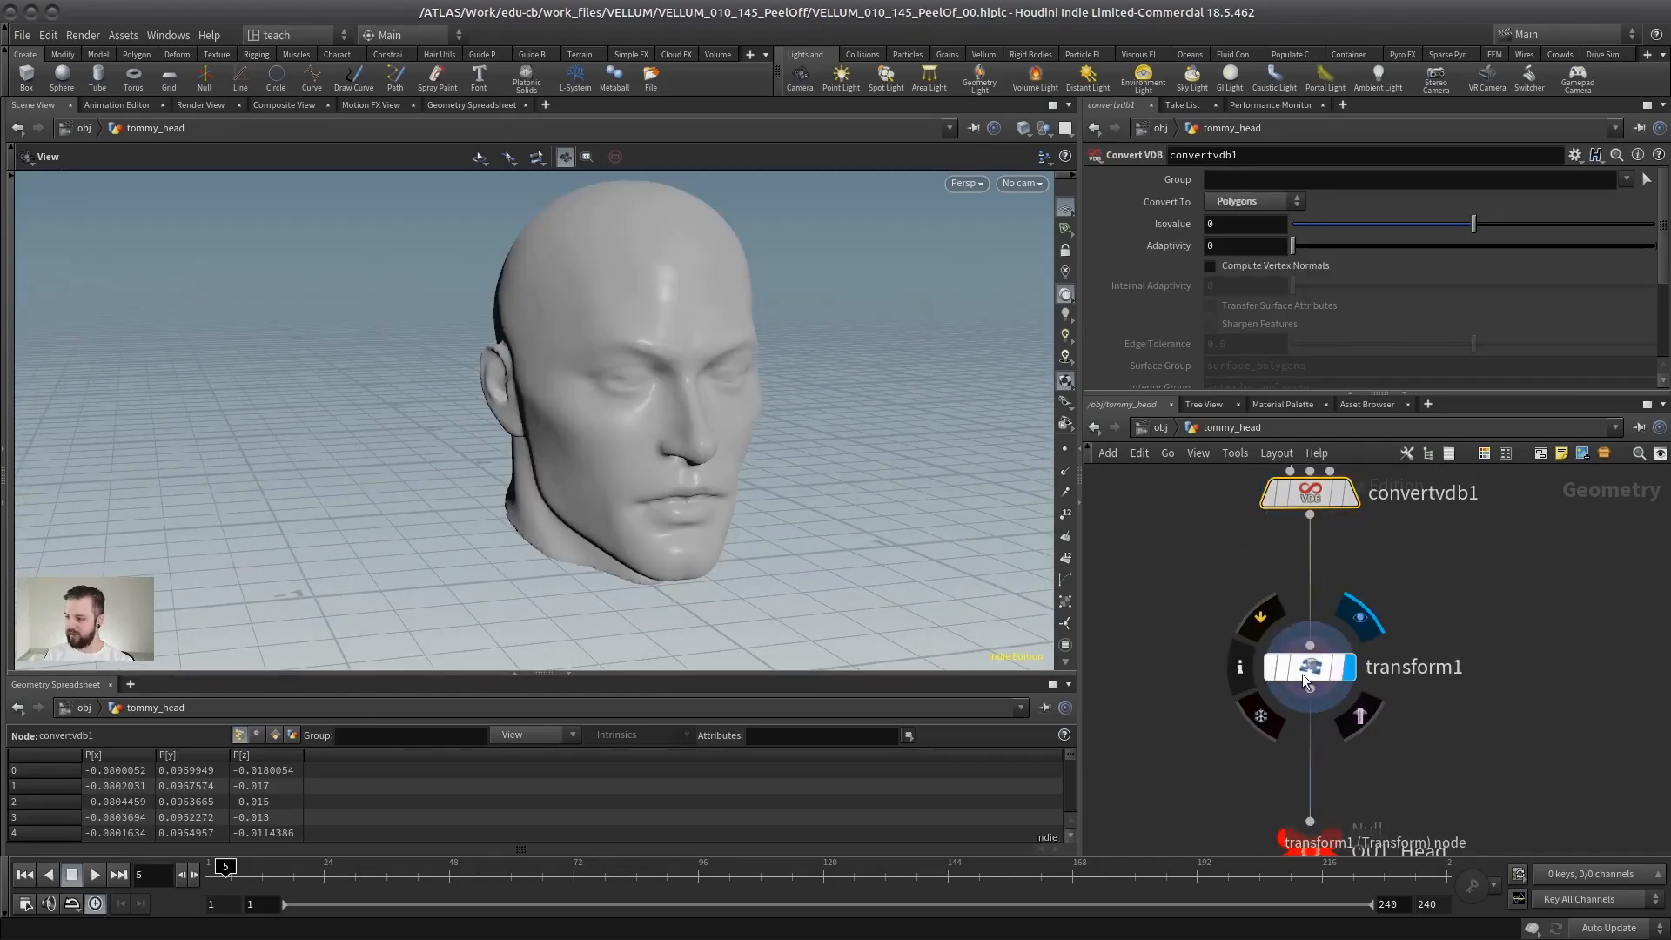
left_click(1302, 673)
Examine the scaled head from several angles and review the end of its node chain down to OUT_Head.
left_click_drag(553, 507, 588, 512)
right_click_drag(588, 513, 552, 500)
middle_click_drag(552, 499, 477, 545)
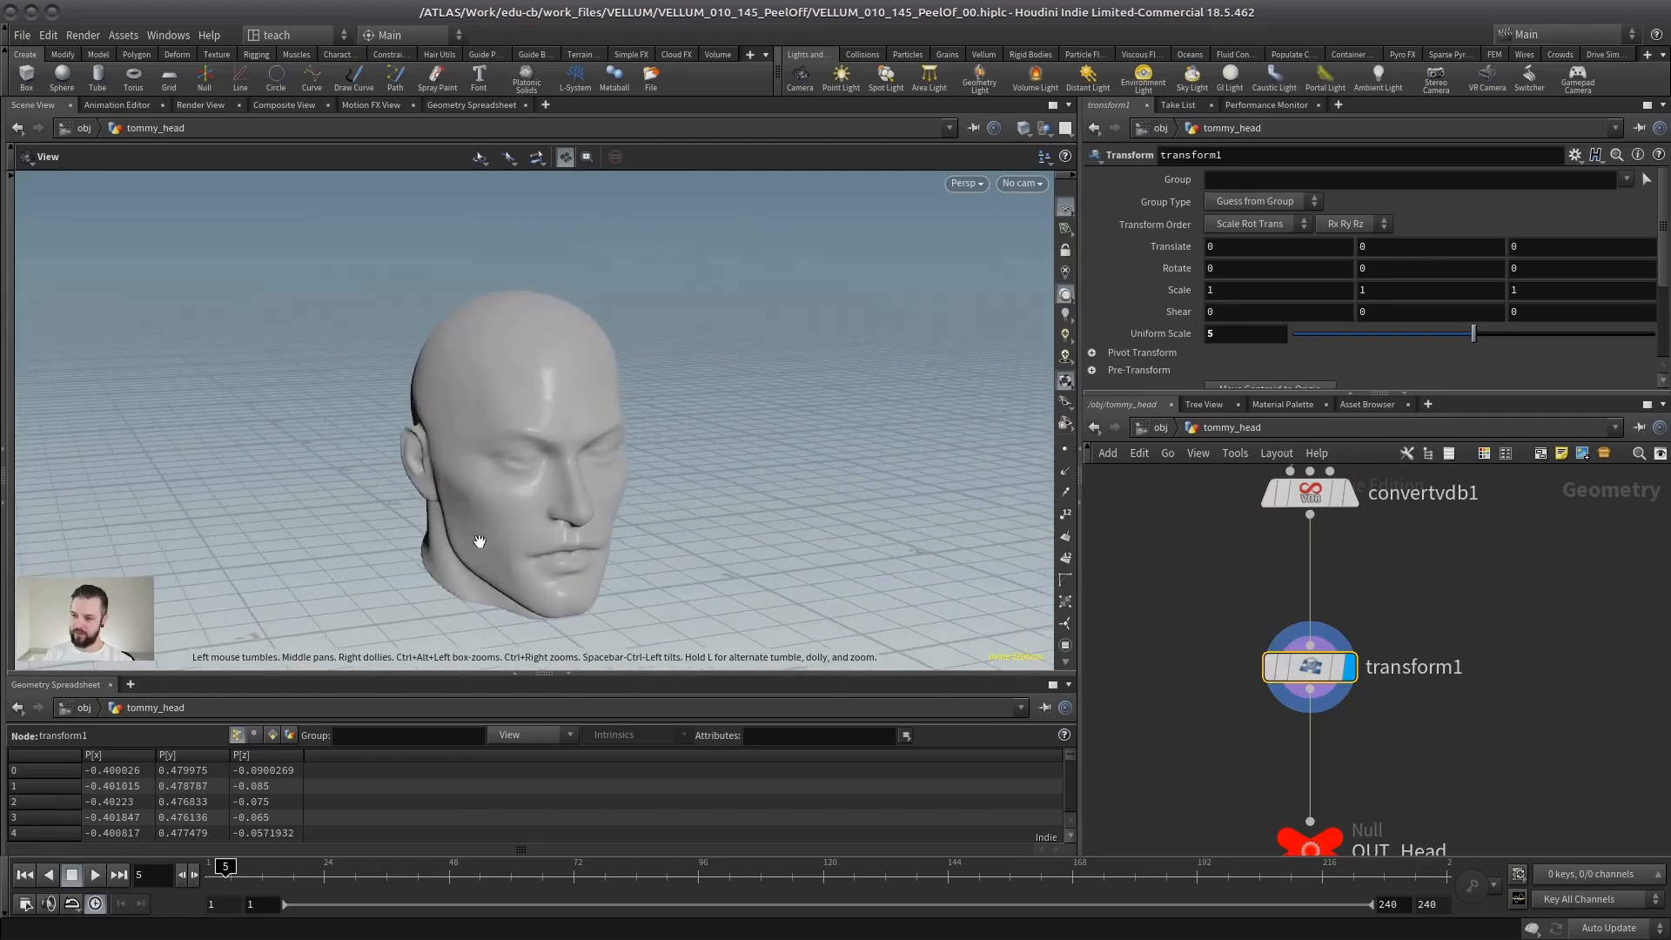
right_click_drag(478, 545, 514, 500)
left_click_drag(514, 500, 504, 477)
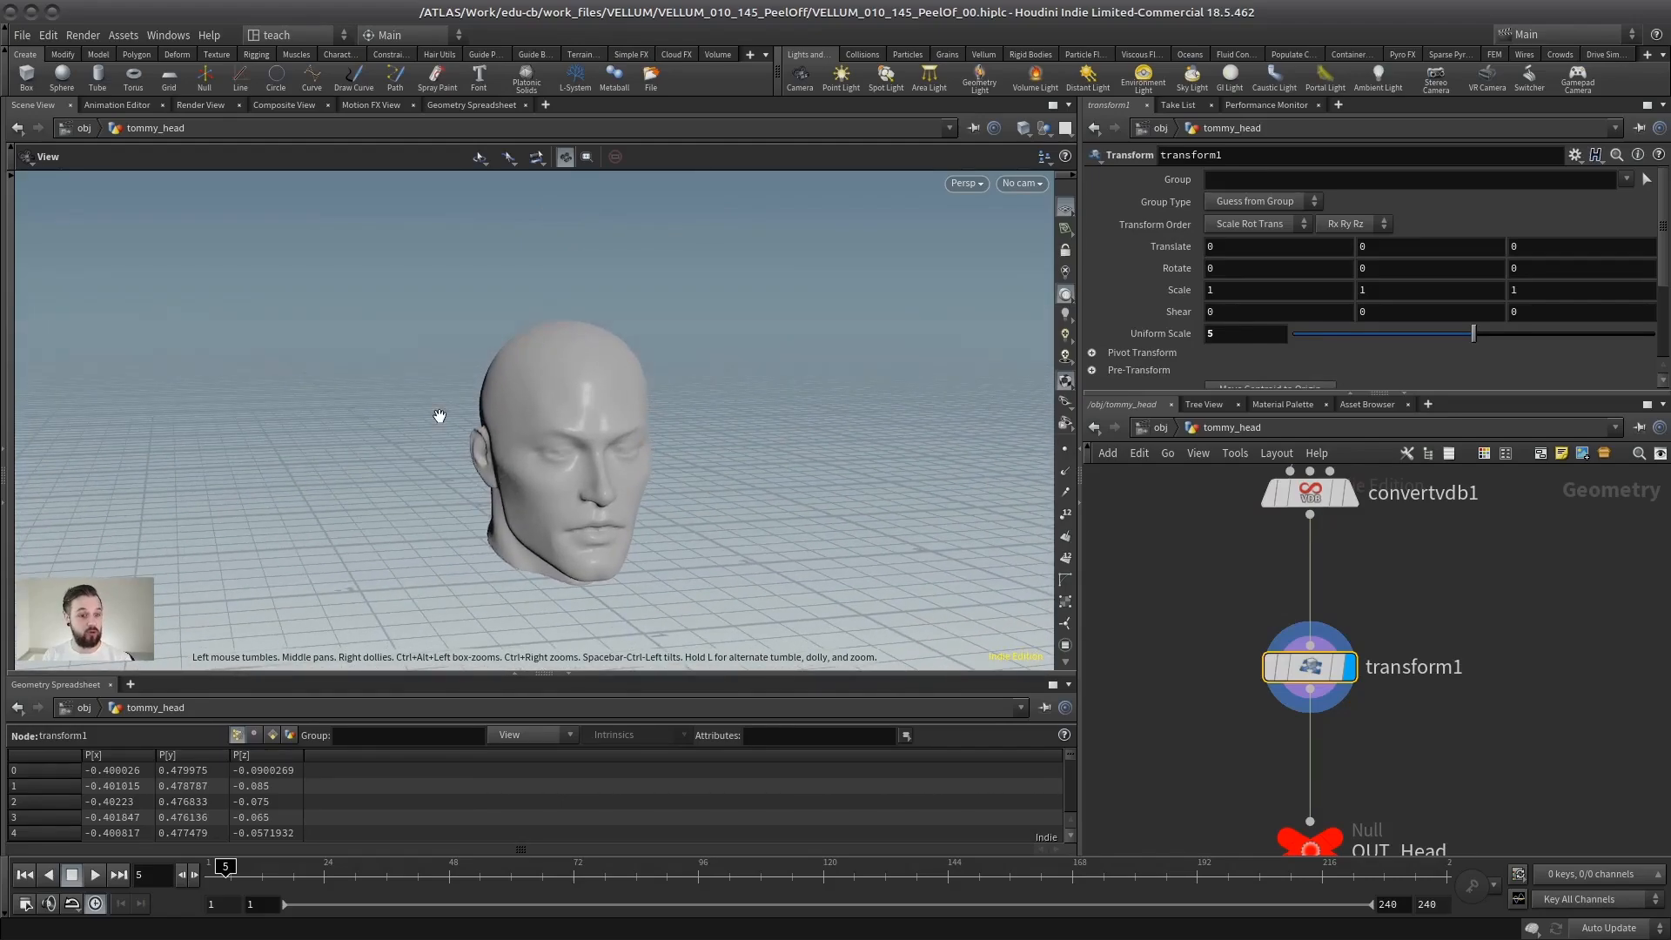
left_click_drag(559, 493, 709, 385)
left_click_drag(494, 520, 592, 444)
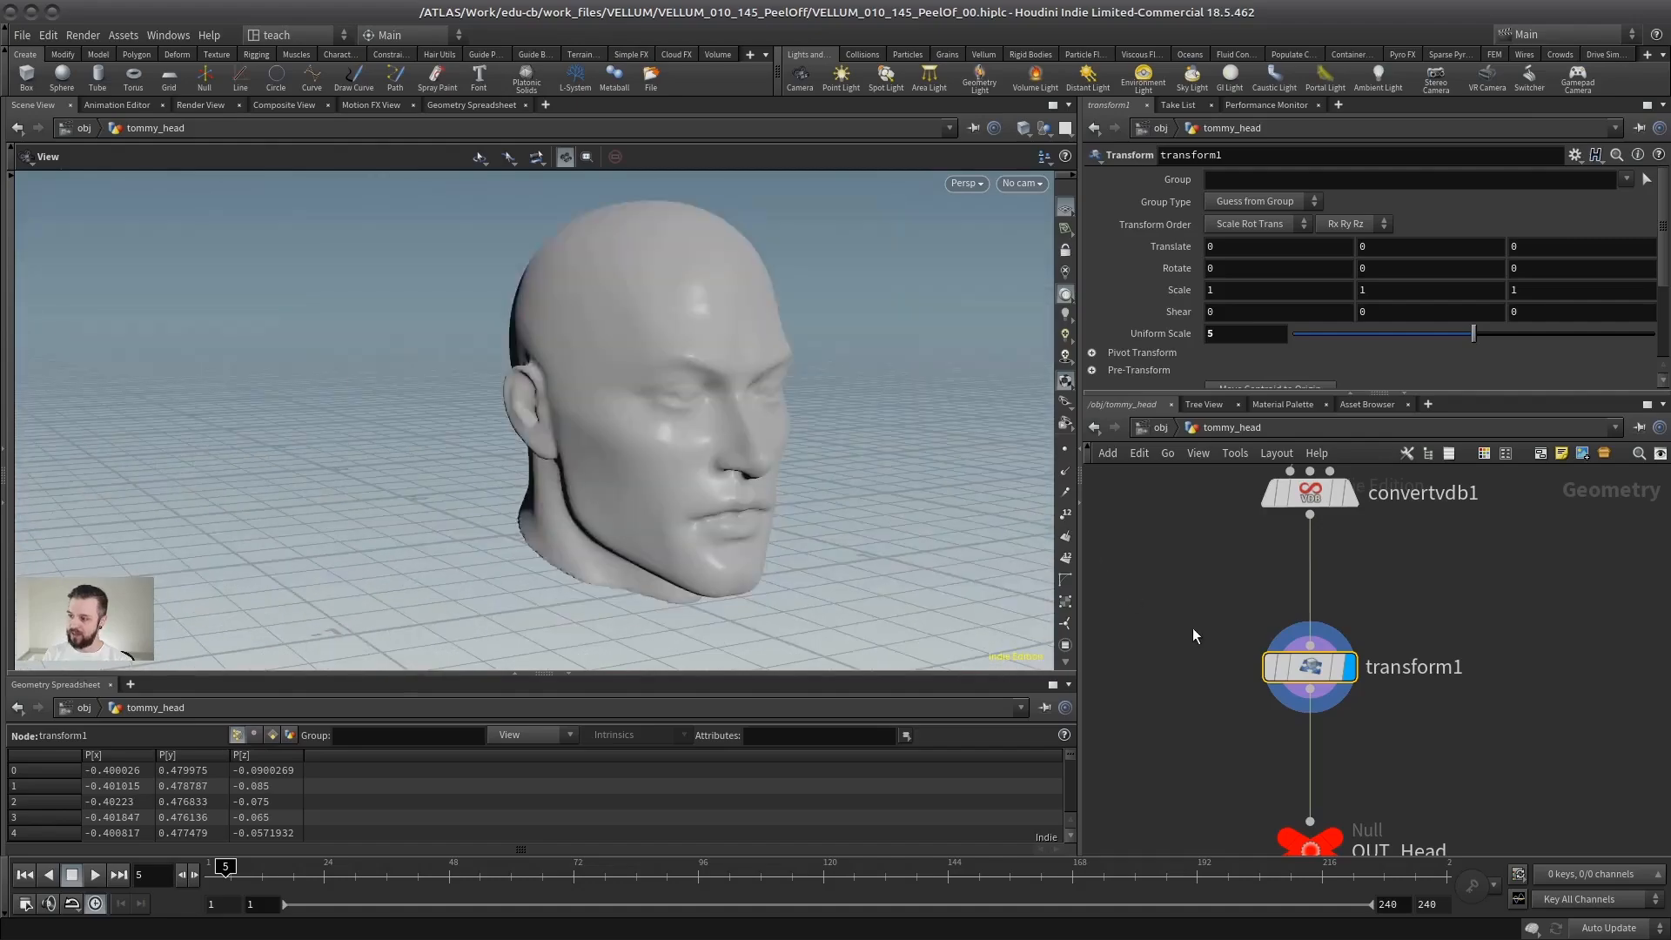
scroll(1192, 628, "down", 5)
middle_click_drag(1190, 617, 1242, 620)
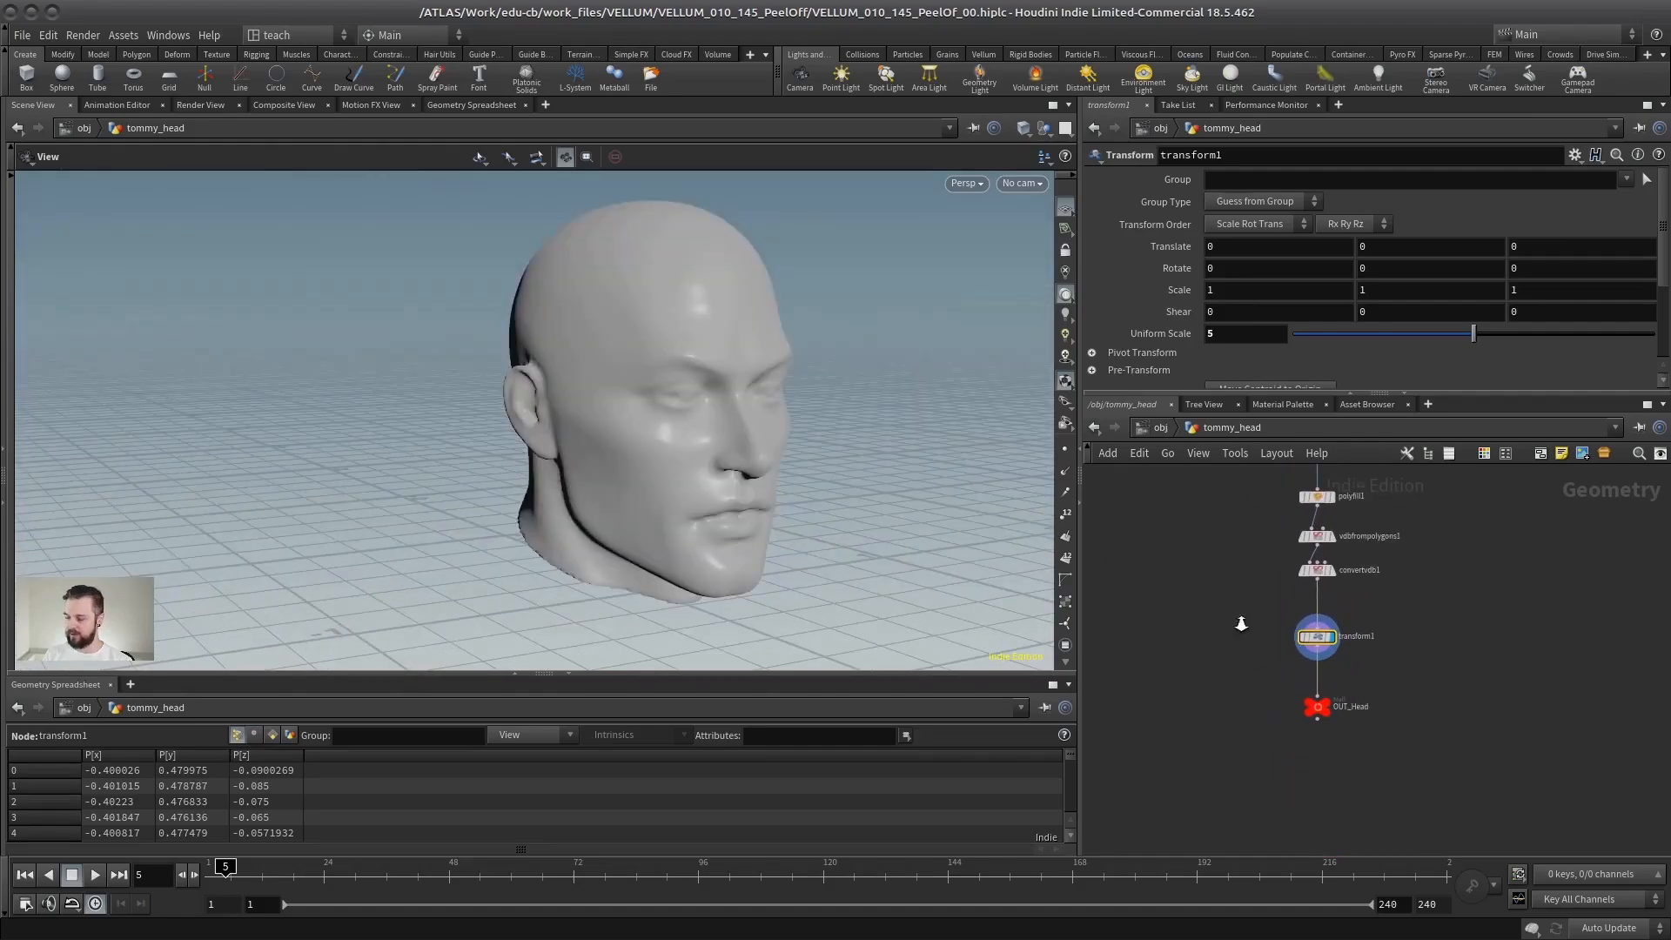
scroll(1242, 621, "up", 2)
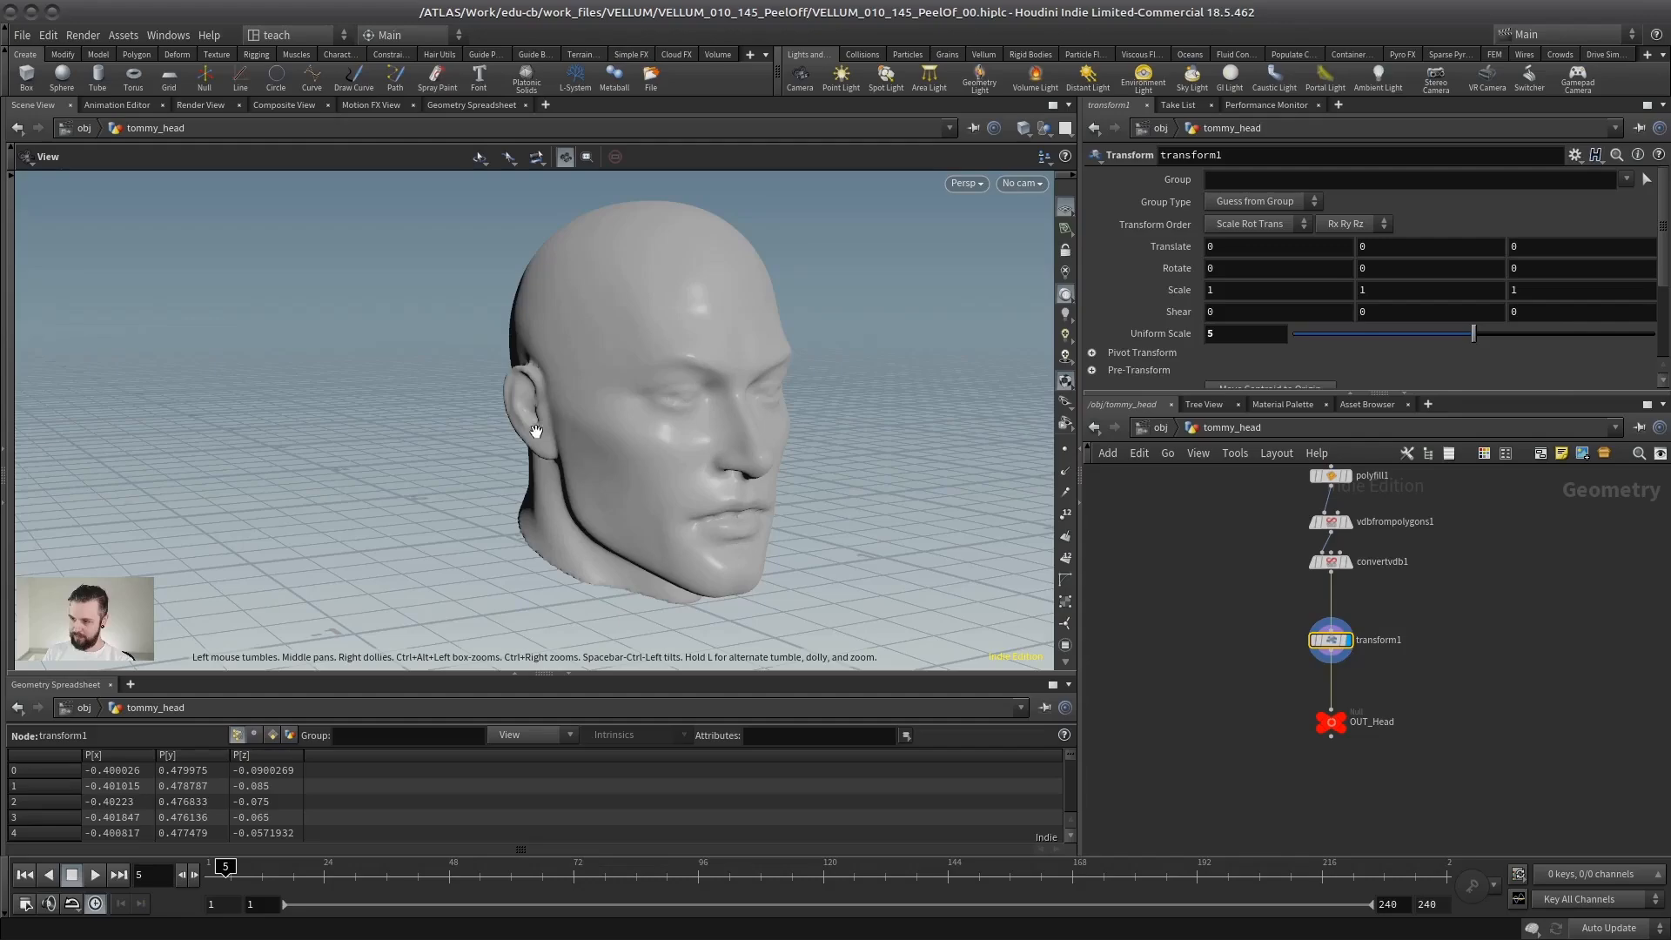
left_click_drag(536, 432, 587, 463)
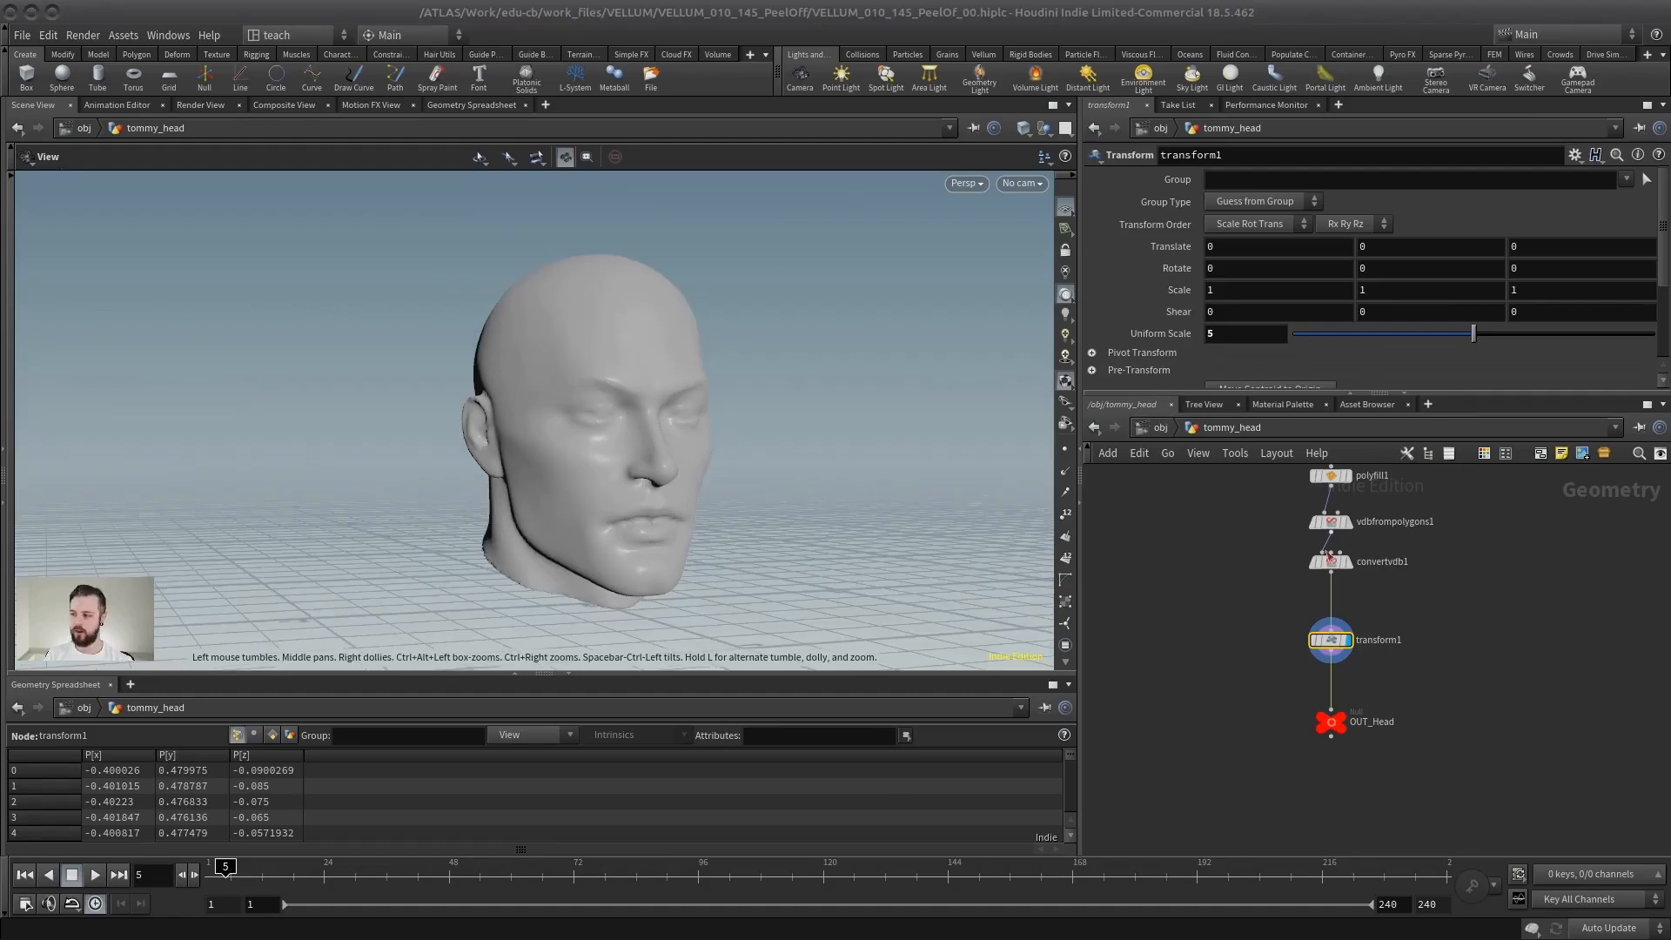
Return to the object level, switch the viewport lighting mode and leave the tommy_head object hidden.
left_click(1149, 432)
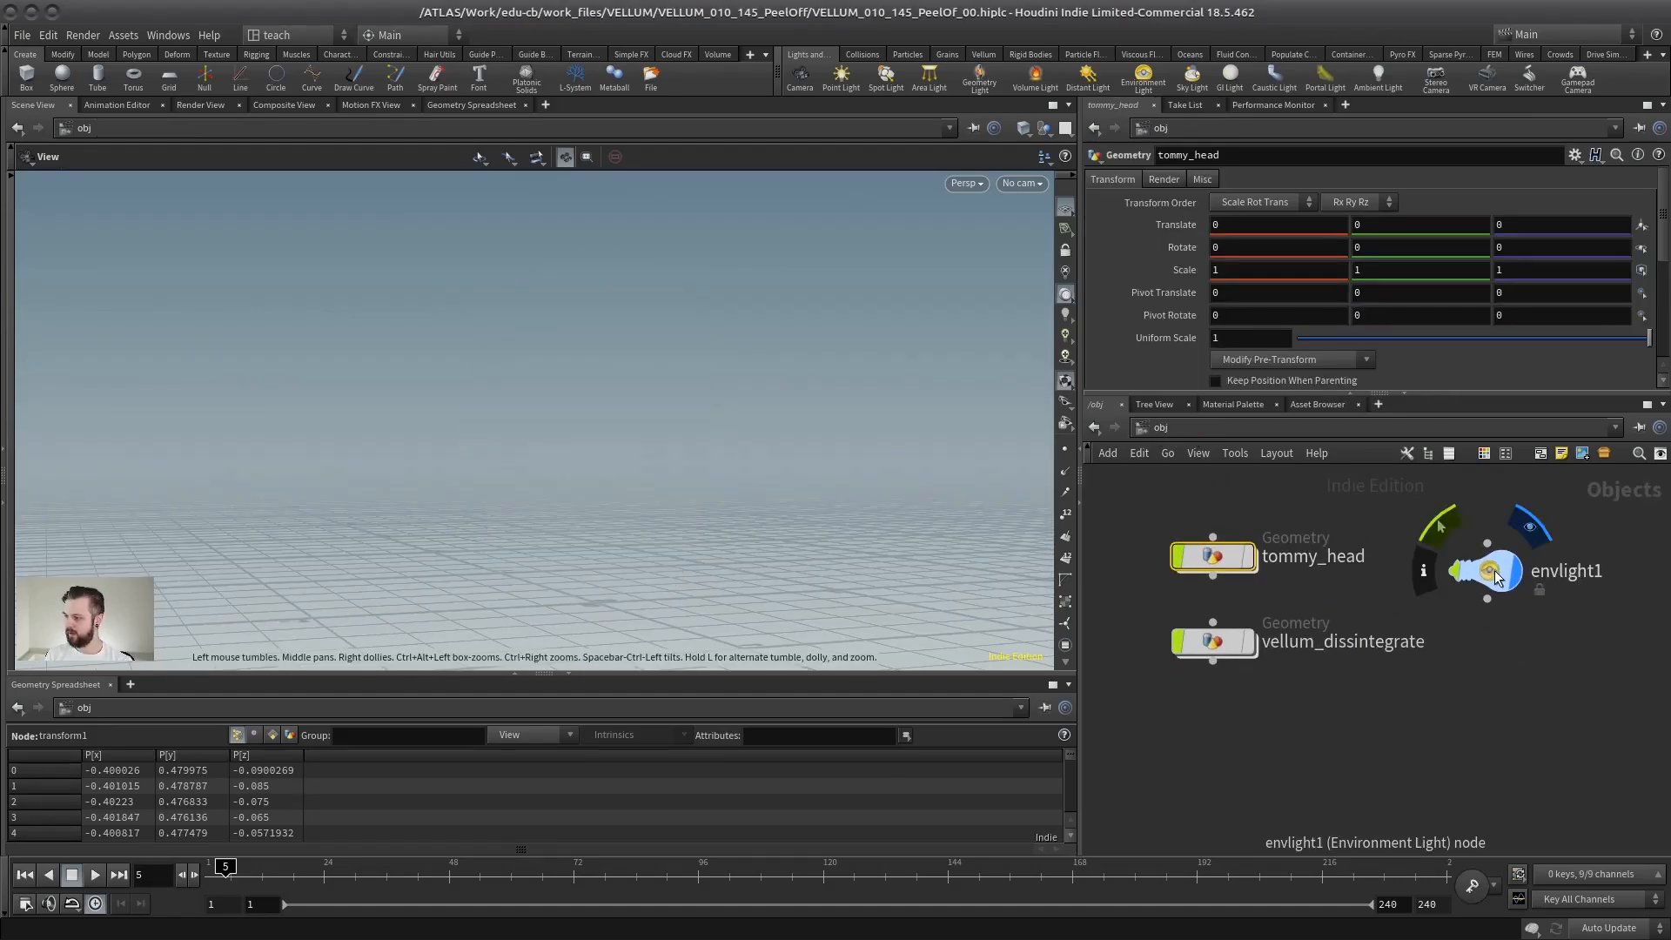
left_click(1248, 557)
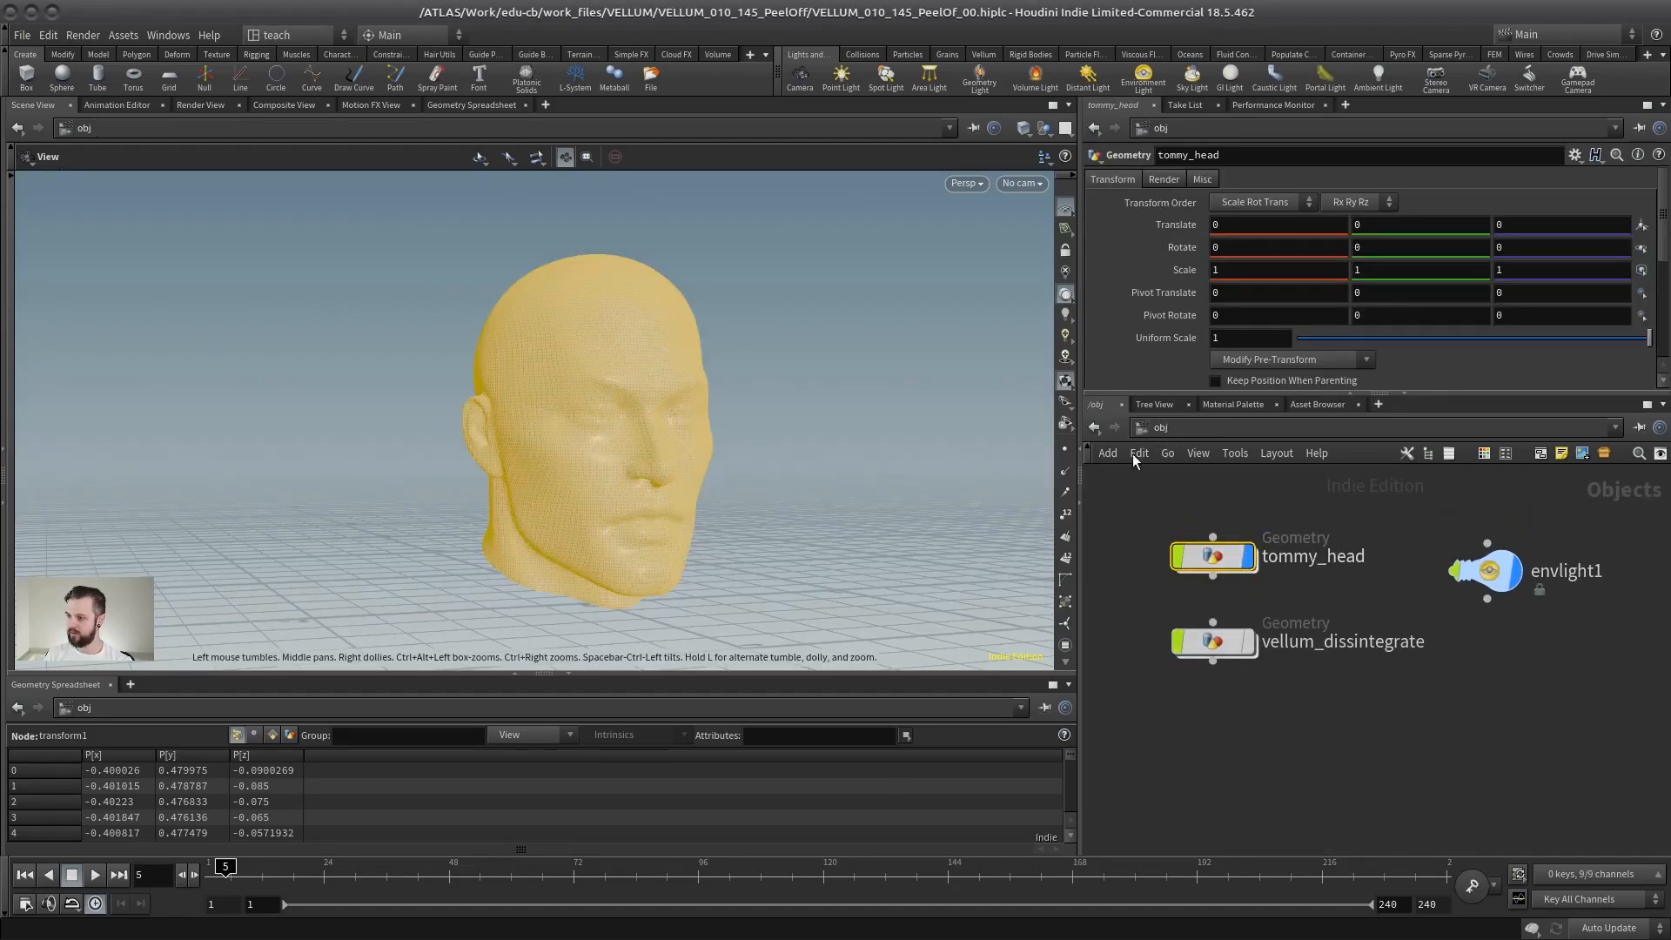
left_click(1062, 320)
left_click(1132, 533)
left_click(1249, 558)
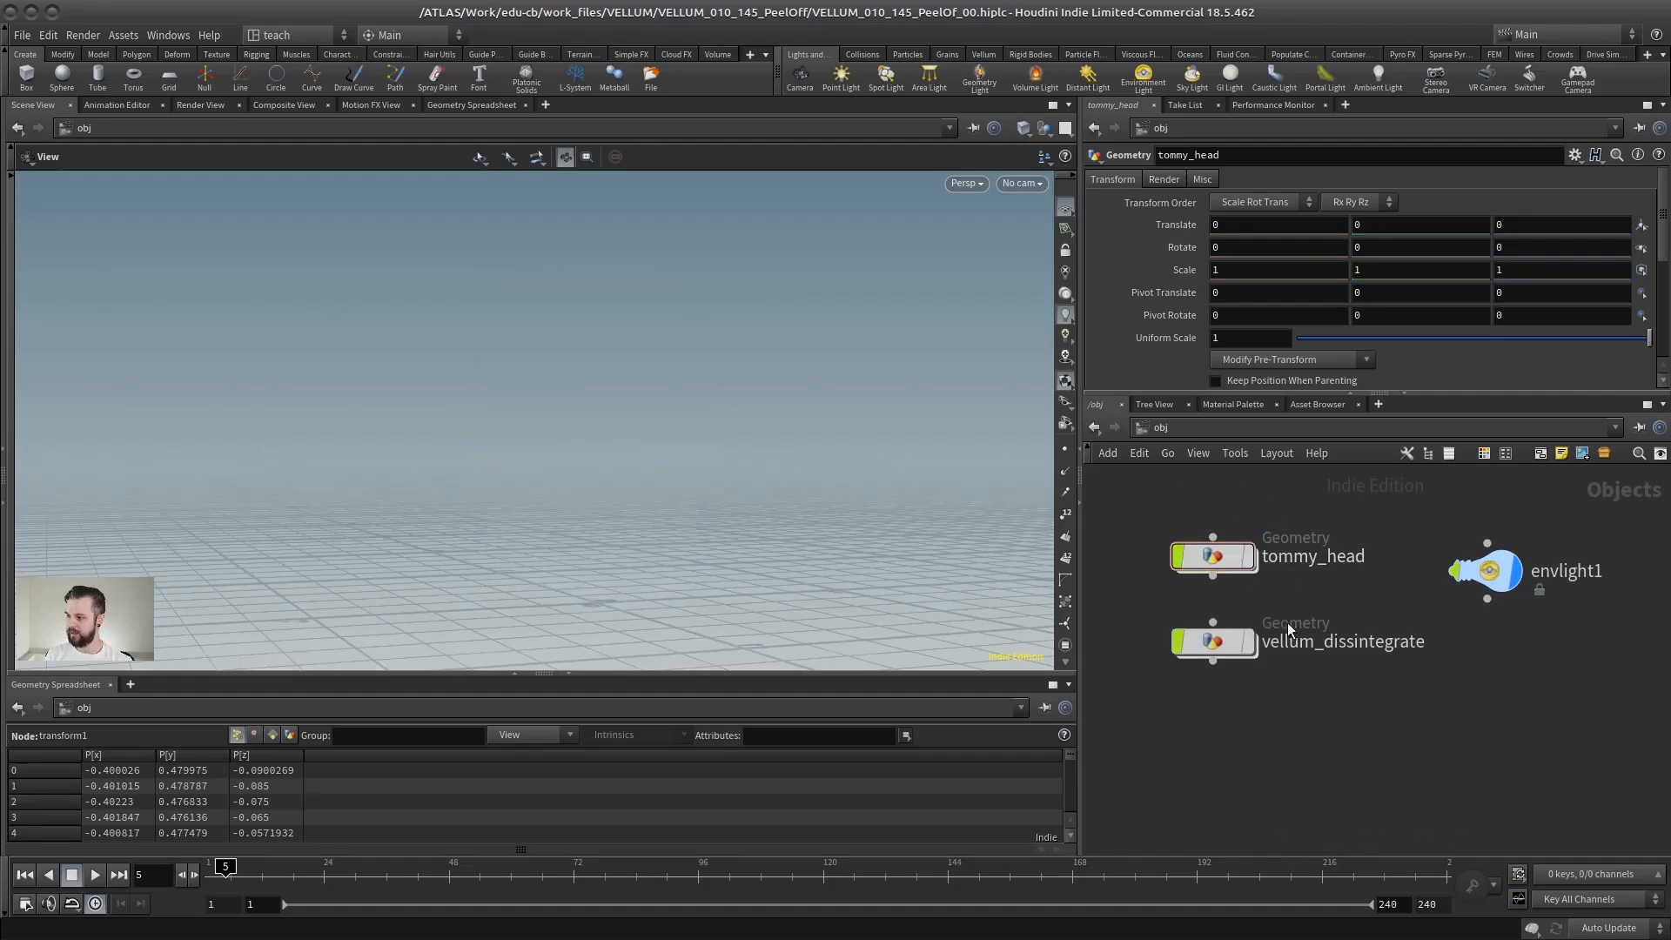
Open the vellum_dissintegrate network and inspect the merged head's mesh in wireframe, then restore shaded display.
double_click(1219, 644)
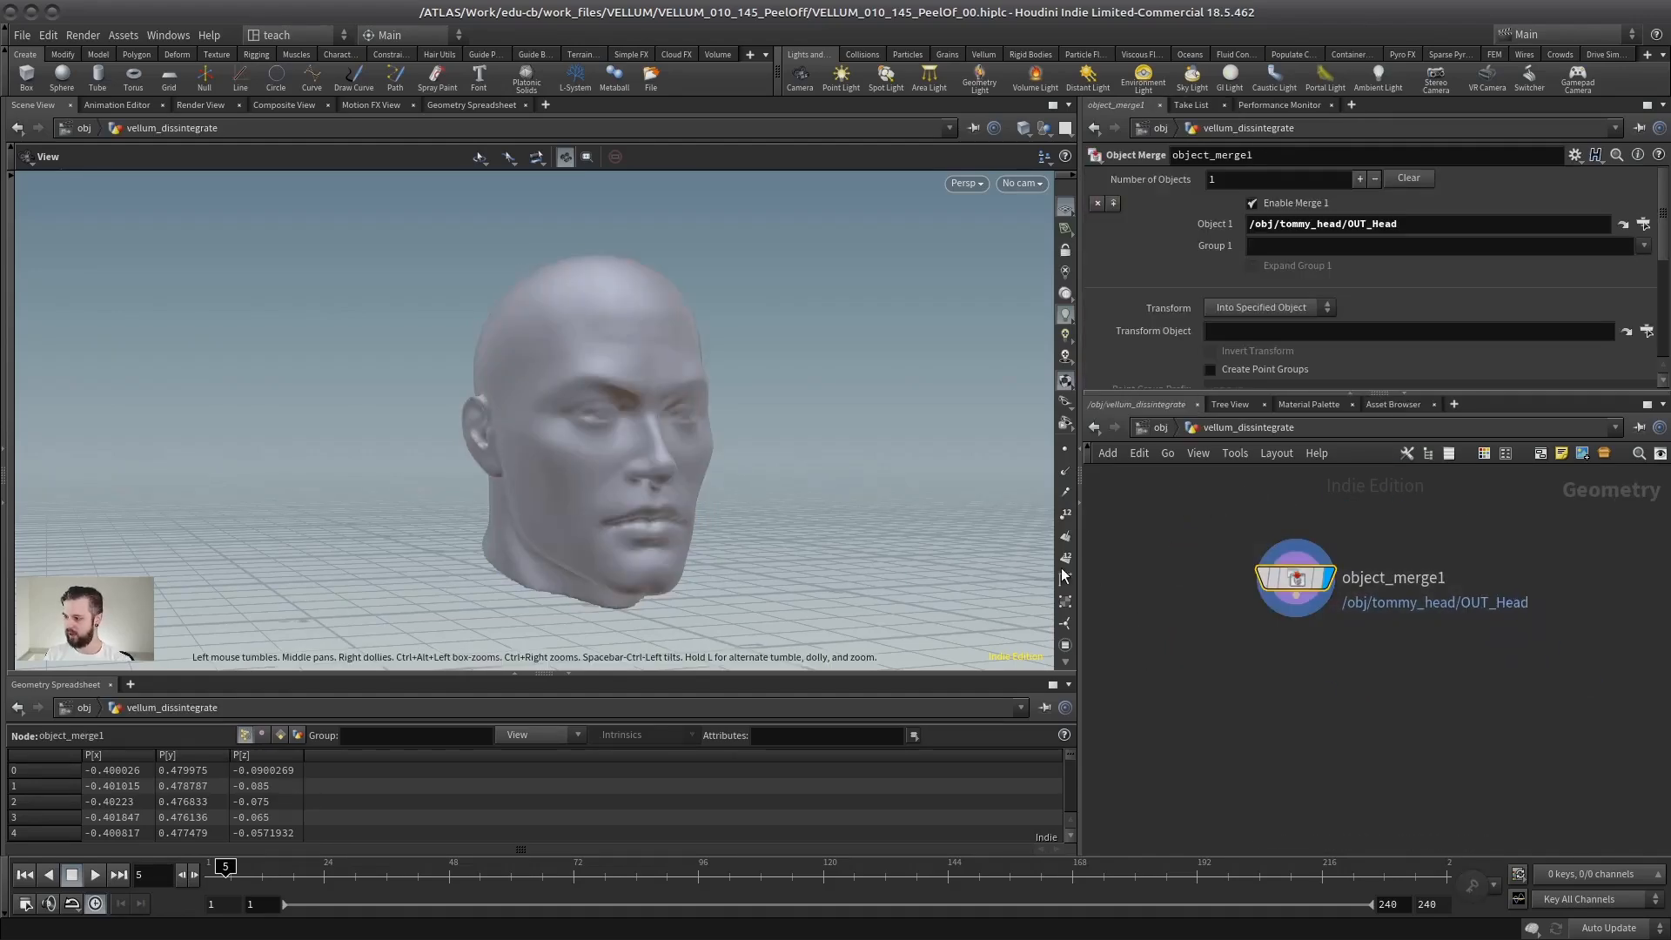
left_click_drag(612, 413, 765, 349)
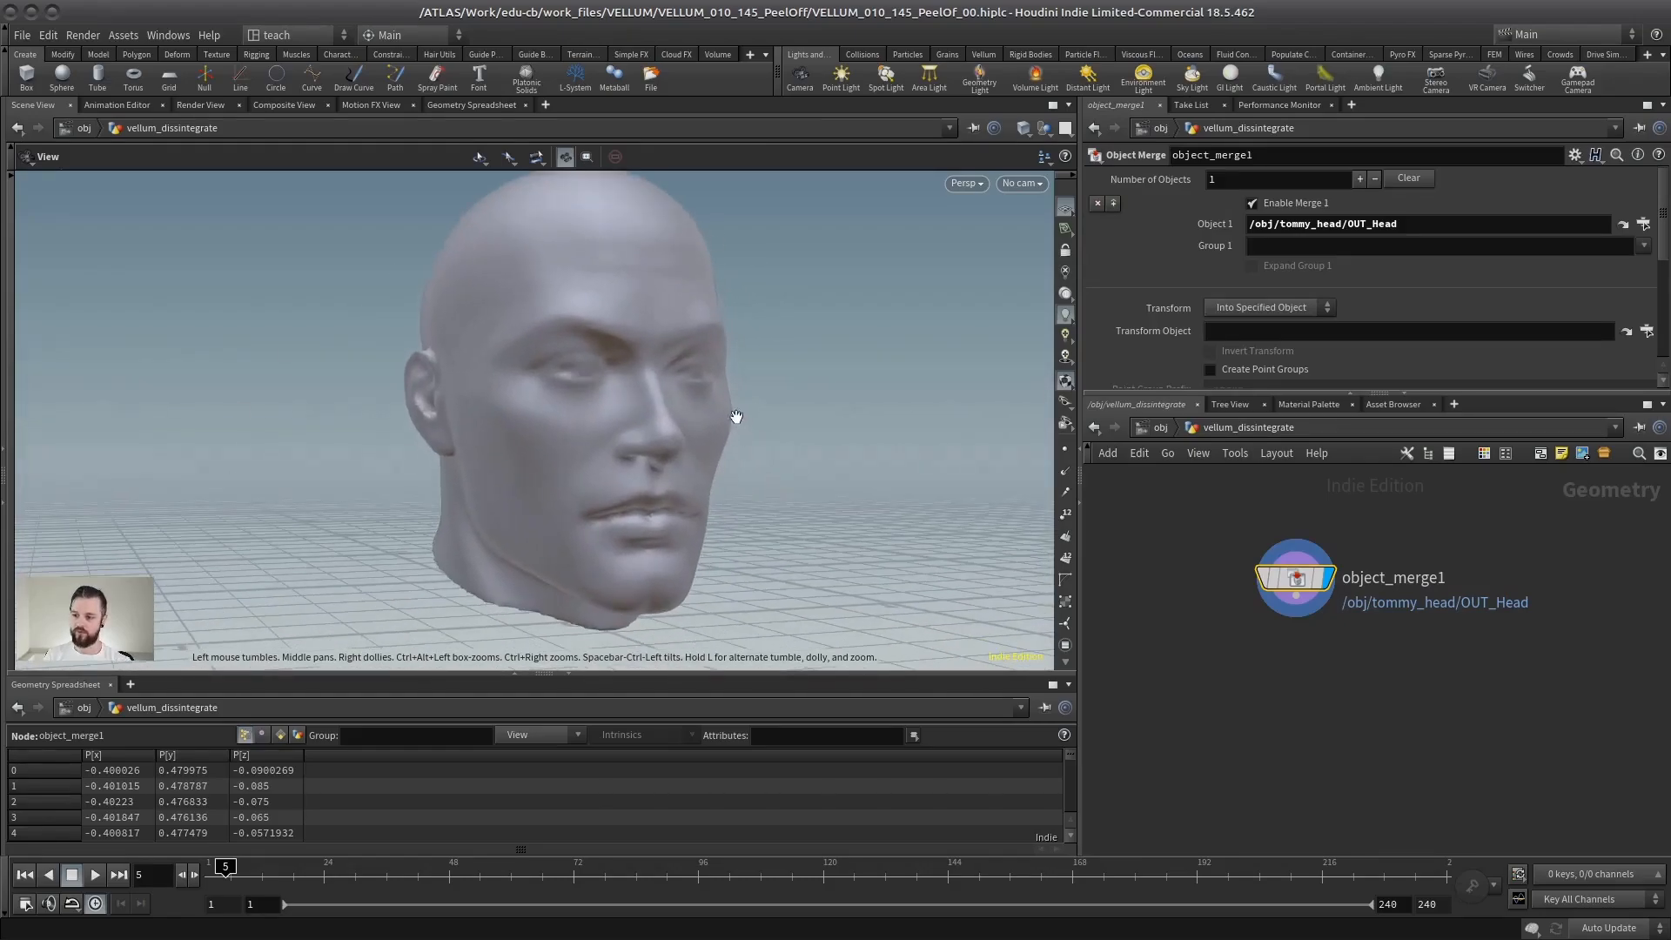
key("w")
scroll(564, 427, "up", 2)
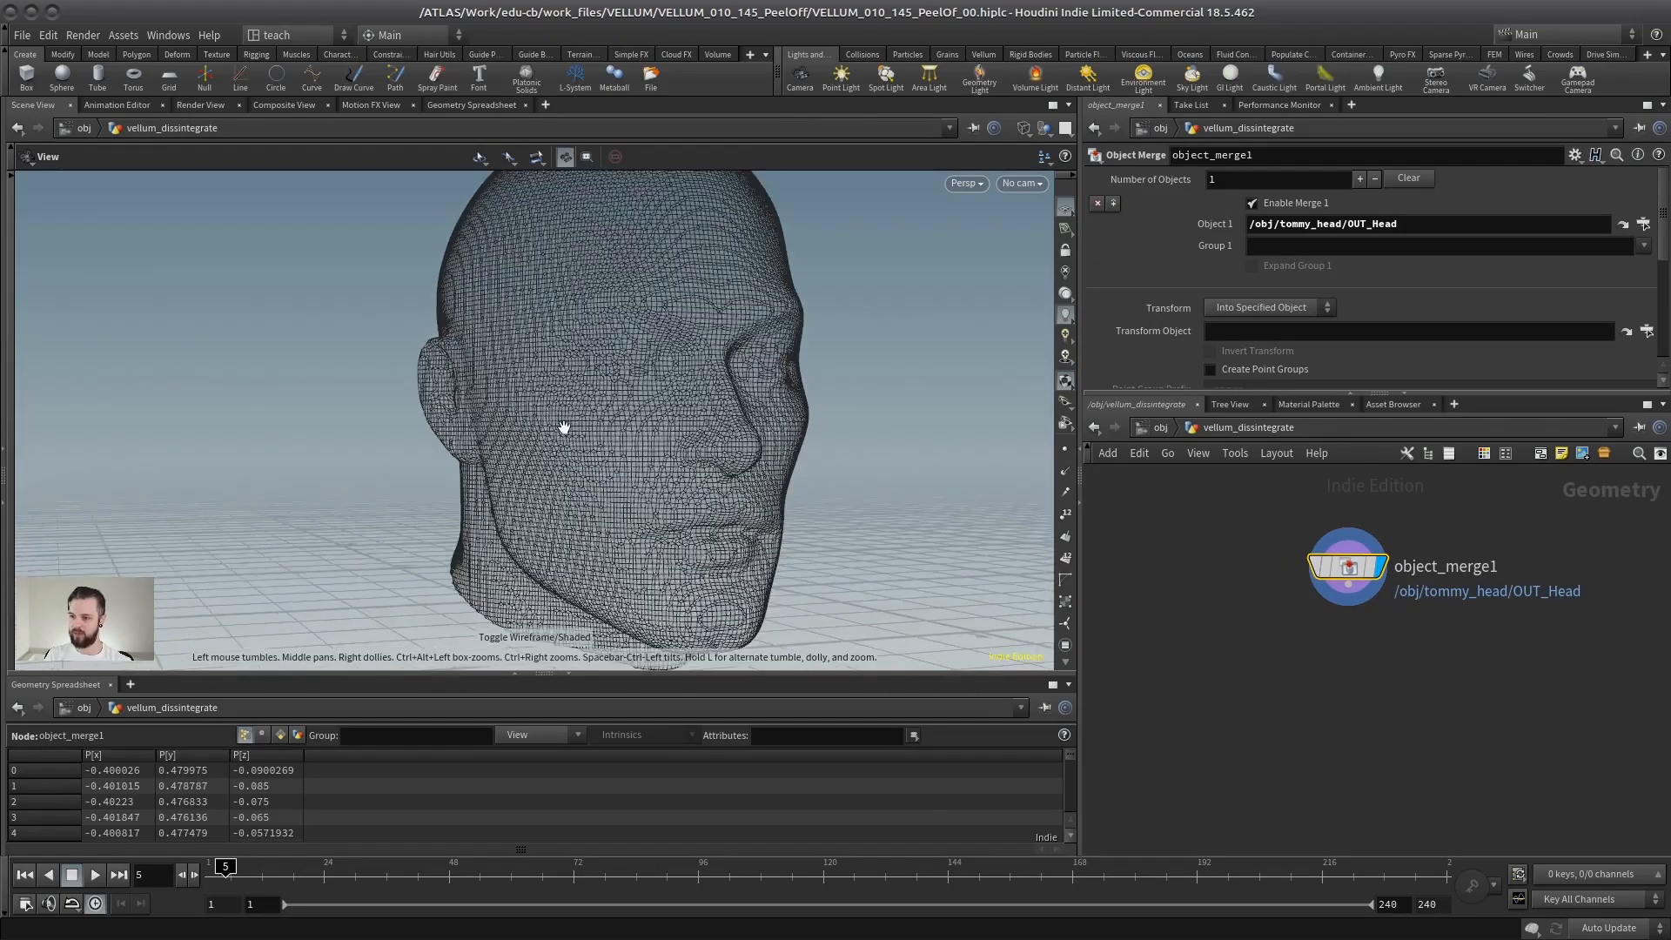
mouse_move(564, 427)
left_mouse_down()
mouse_move(818, 399)
mouse_move(667, 417)
left_mouse_up()
right_click_drag(668, 418, 574, 422)
left_click_drag(575, 421, 637, 441)
key("w")
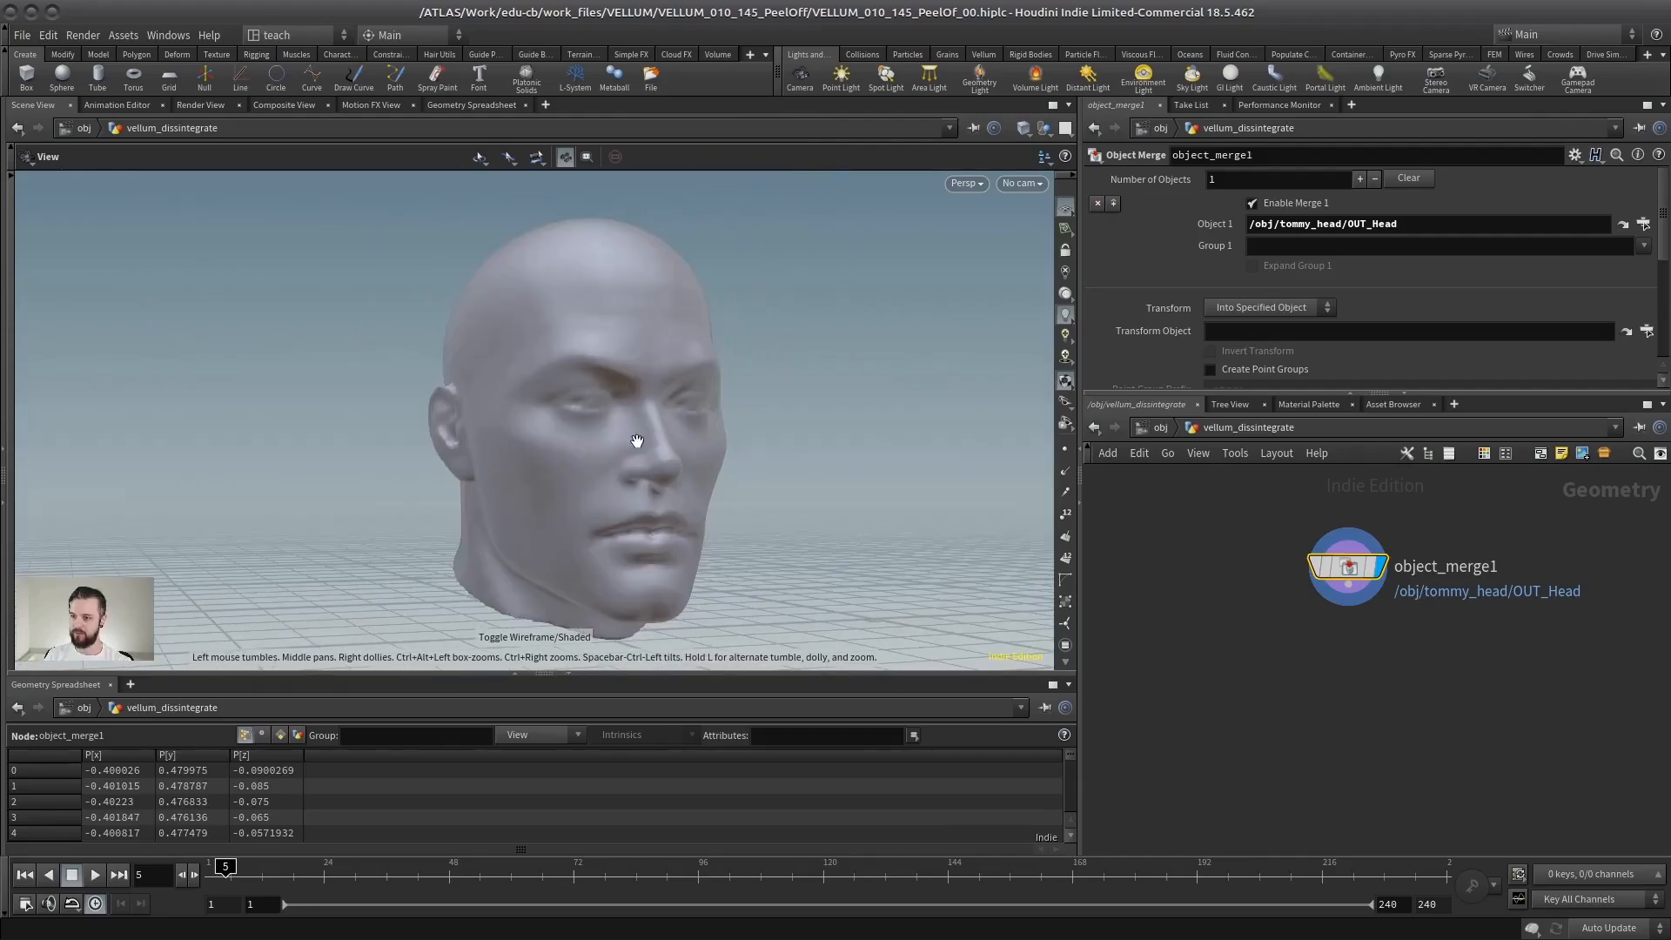
middle_click_drag(1290, 654, 1222, 653)
scroll(1216, 636, "down", 1)
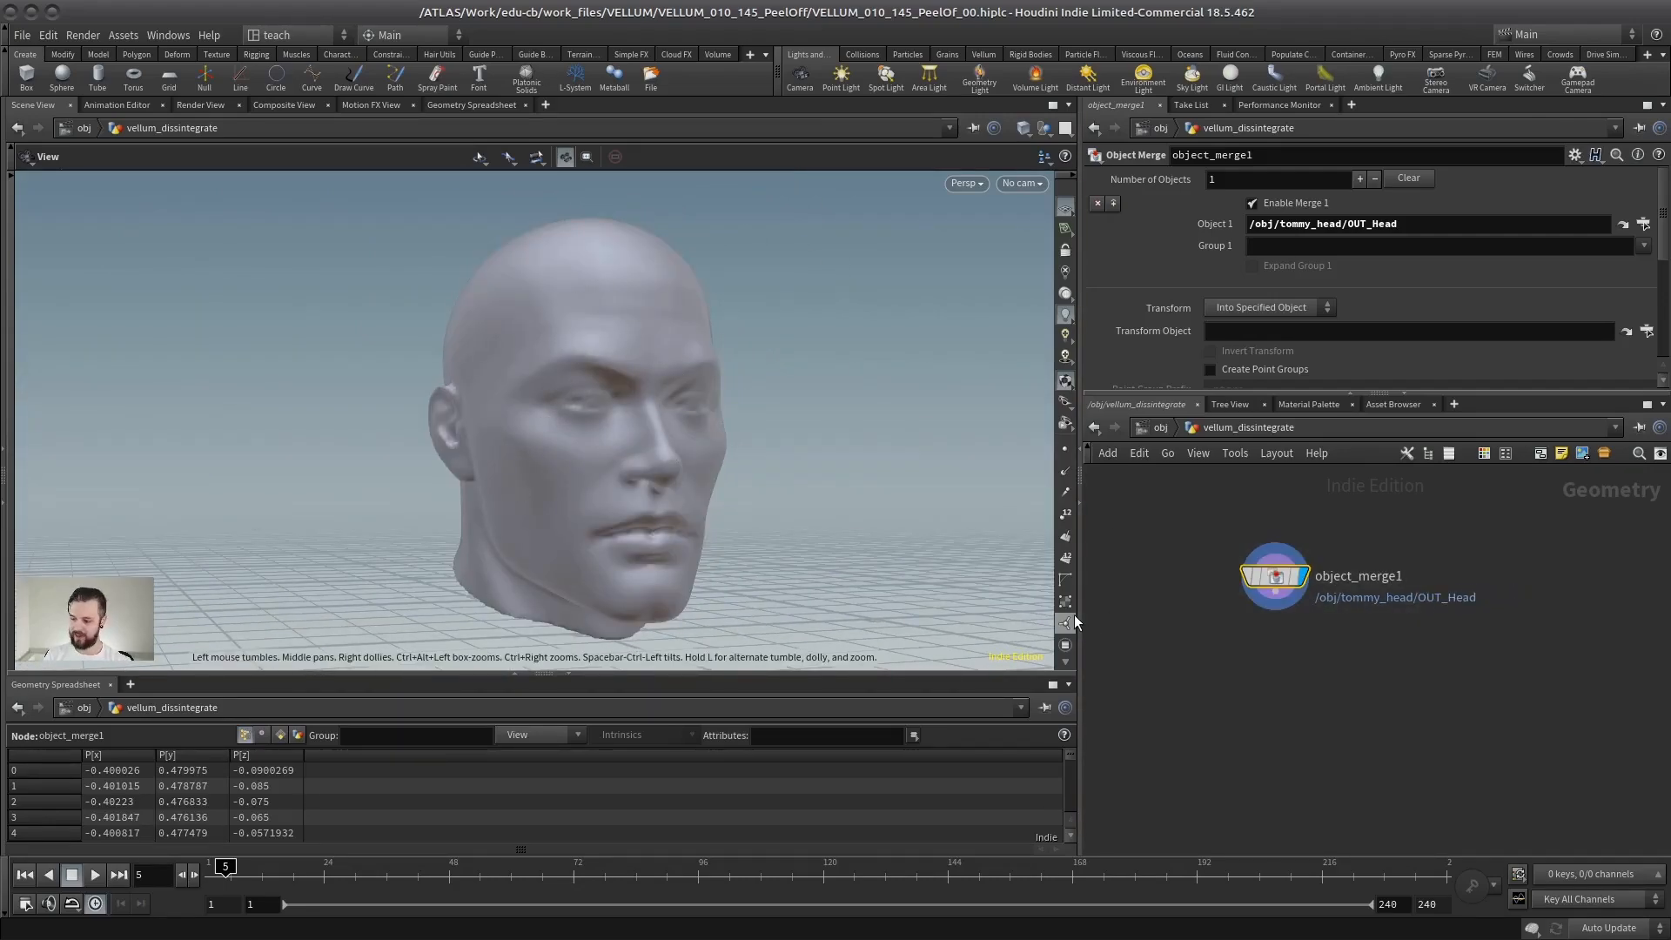
Add an Edge Fracture node after object_merge1 and display its result.
key("Tab")
type("edgefr")
key("Return")
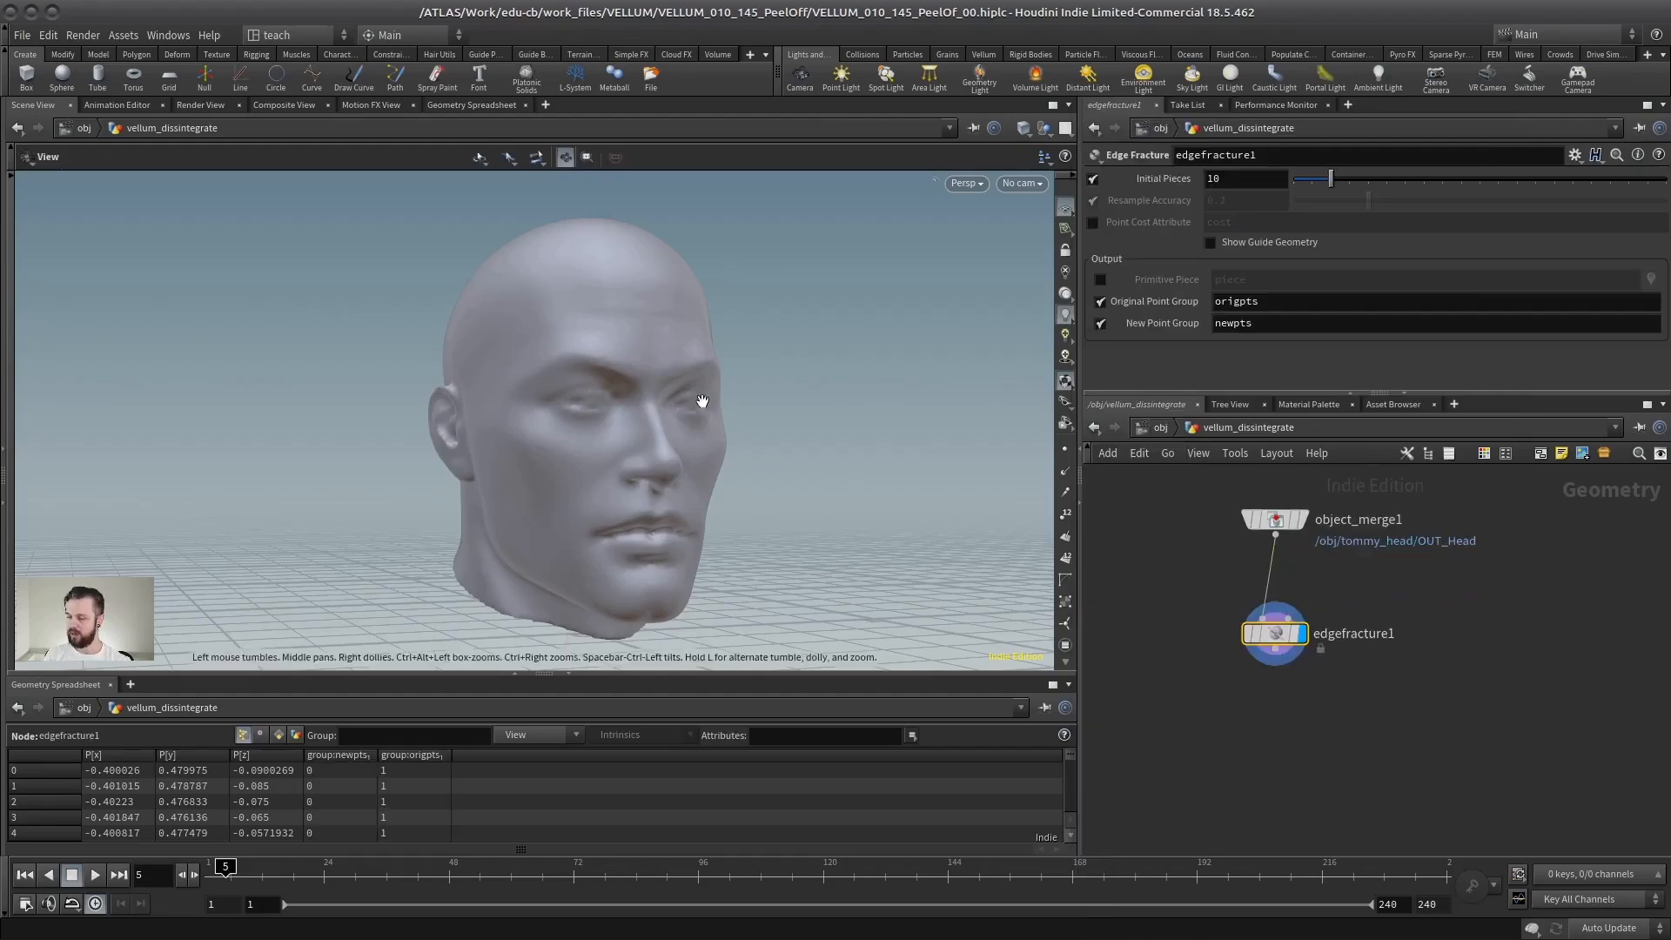
mouse_move(702, 400)
left_mouse_down("alt")
mouse_move(727, 419)
mouse_move(633, 388)
left_mouse_up("alt")
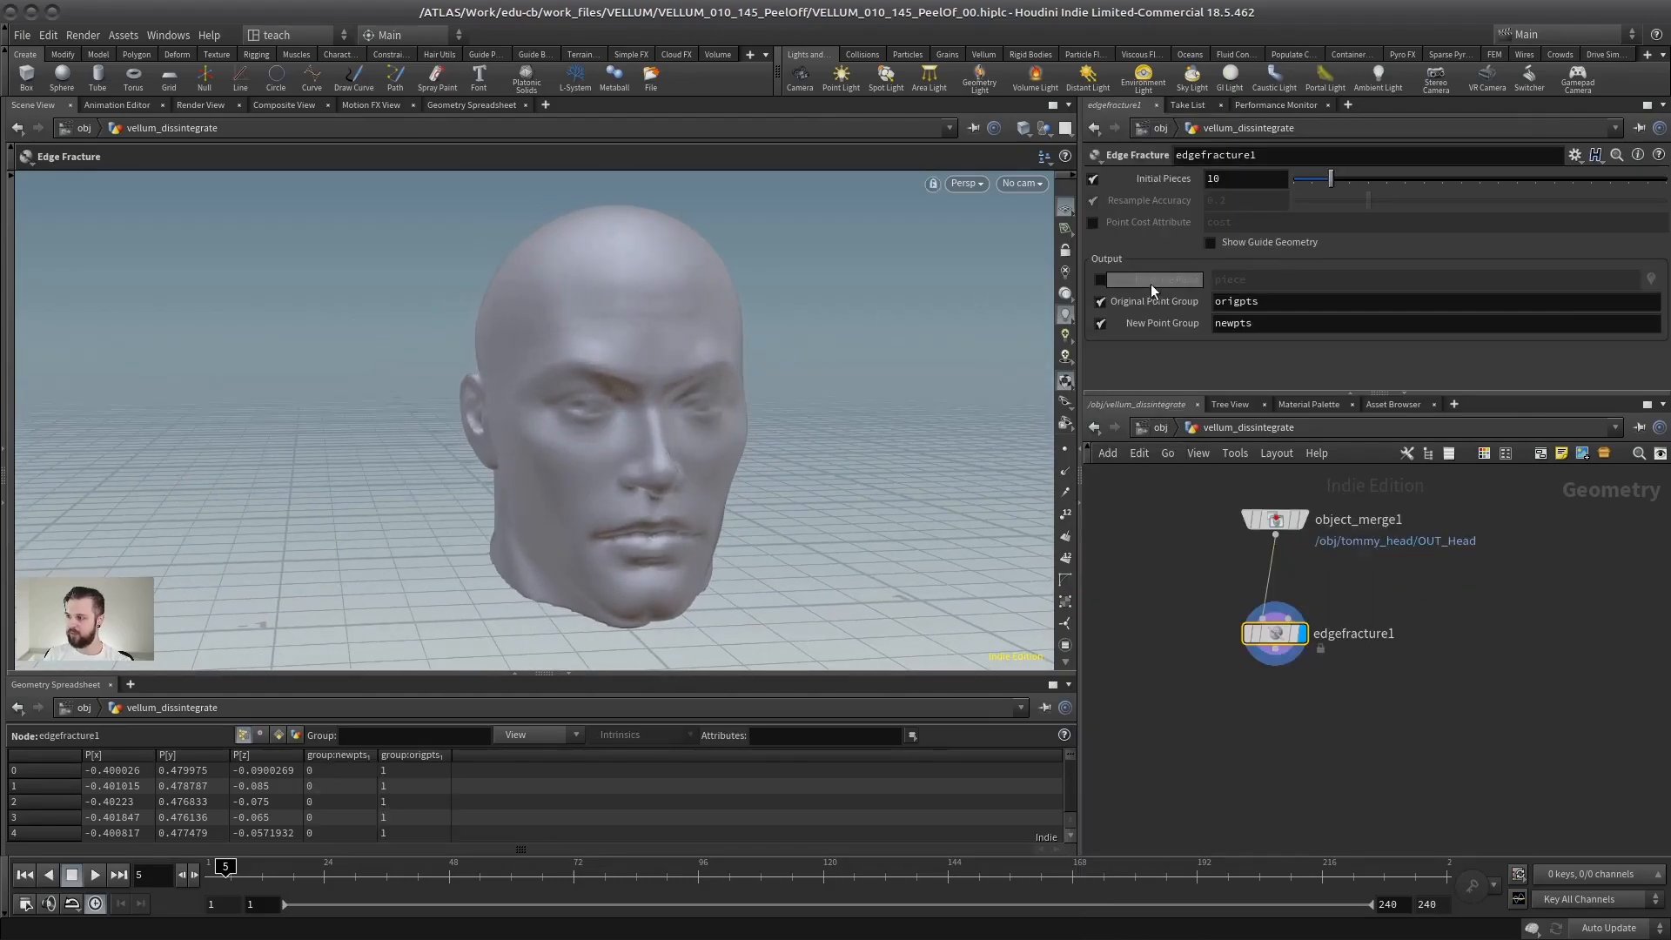
Enable the Primitive Piece output on edgefracture1 and visualize the piece attribute as colours on the head.
left_click(1100, 281)
left_click(1652, 281)
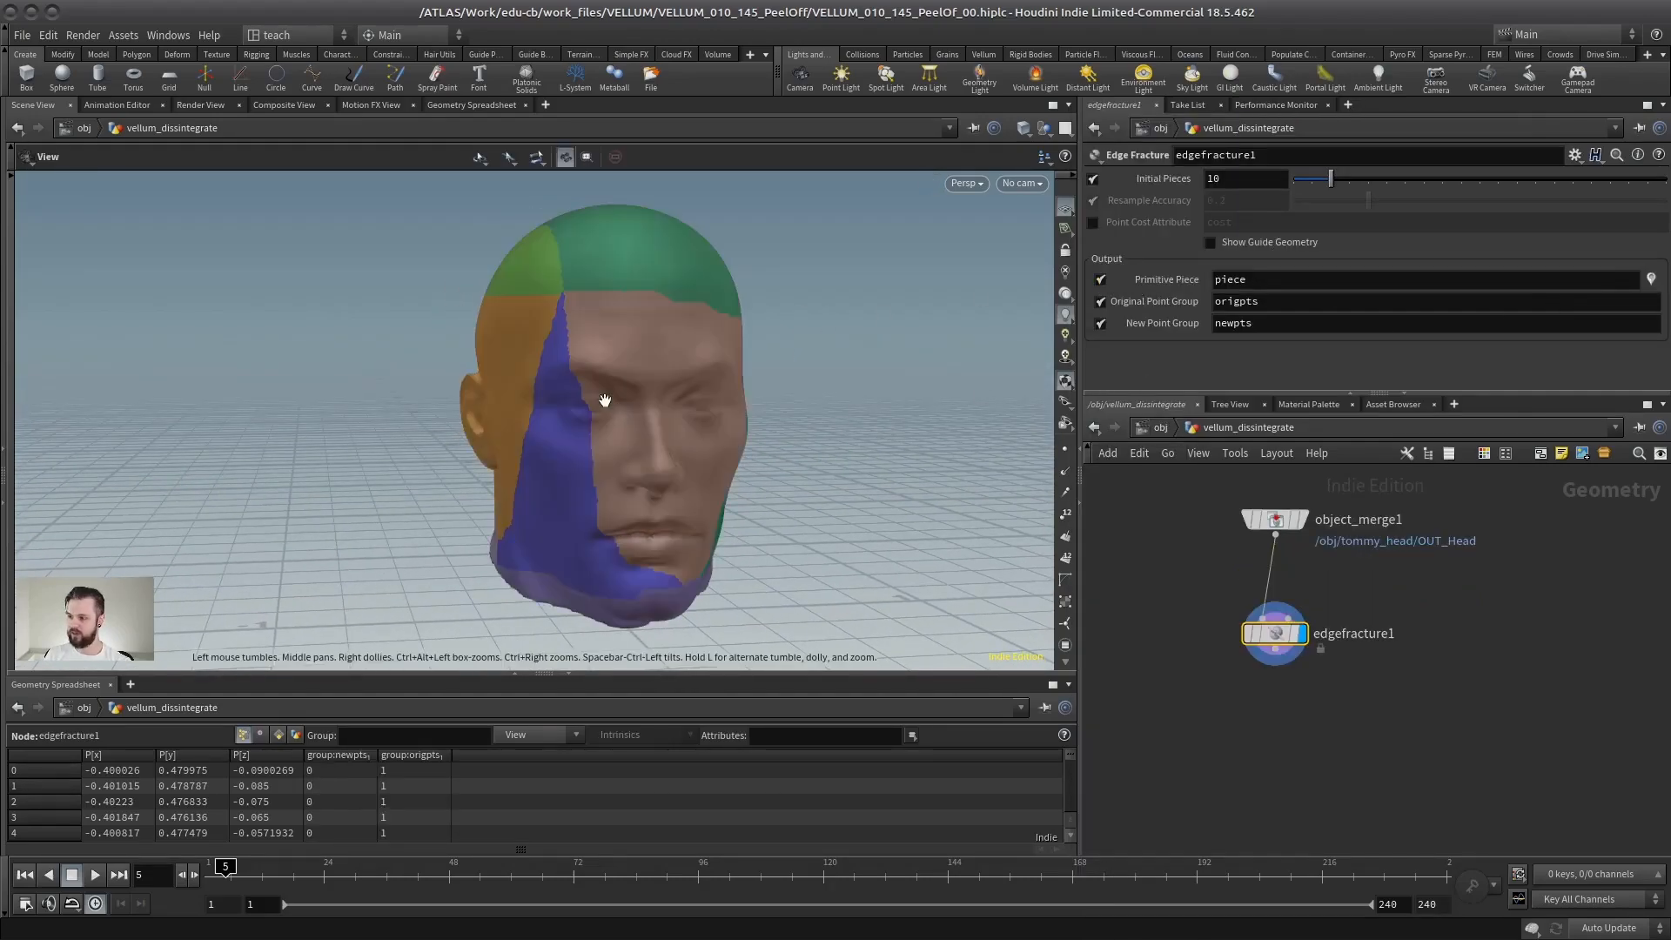
mouse_move(604, 400)
left_mouse_down("alt")
mouse_move(787, 378)
mouse_move(608, 386)
mouse_move(622, 378)
left_mouse_up("alt")
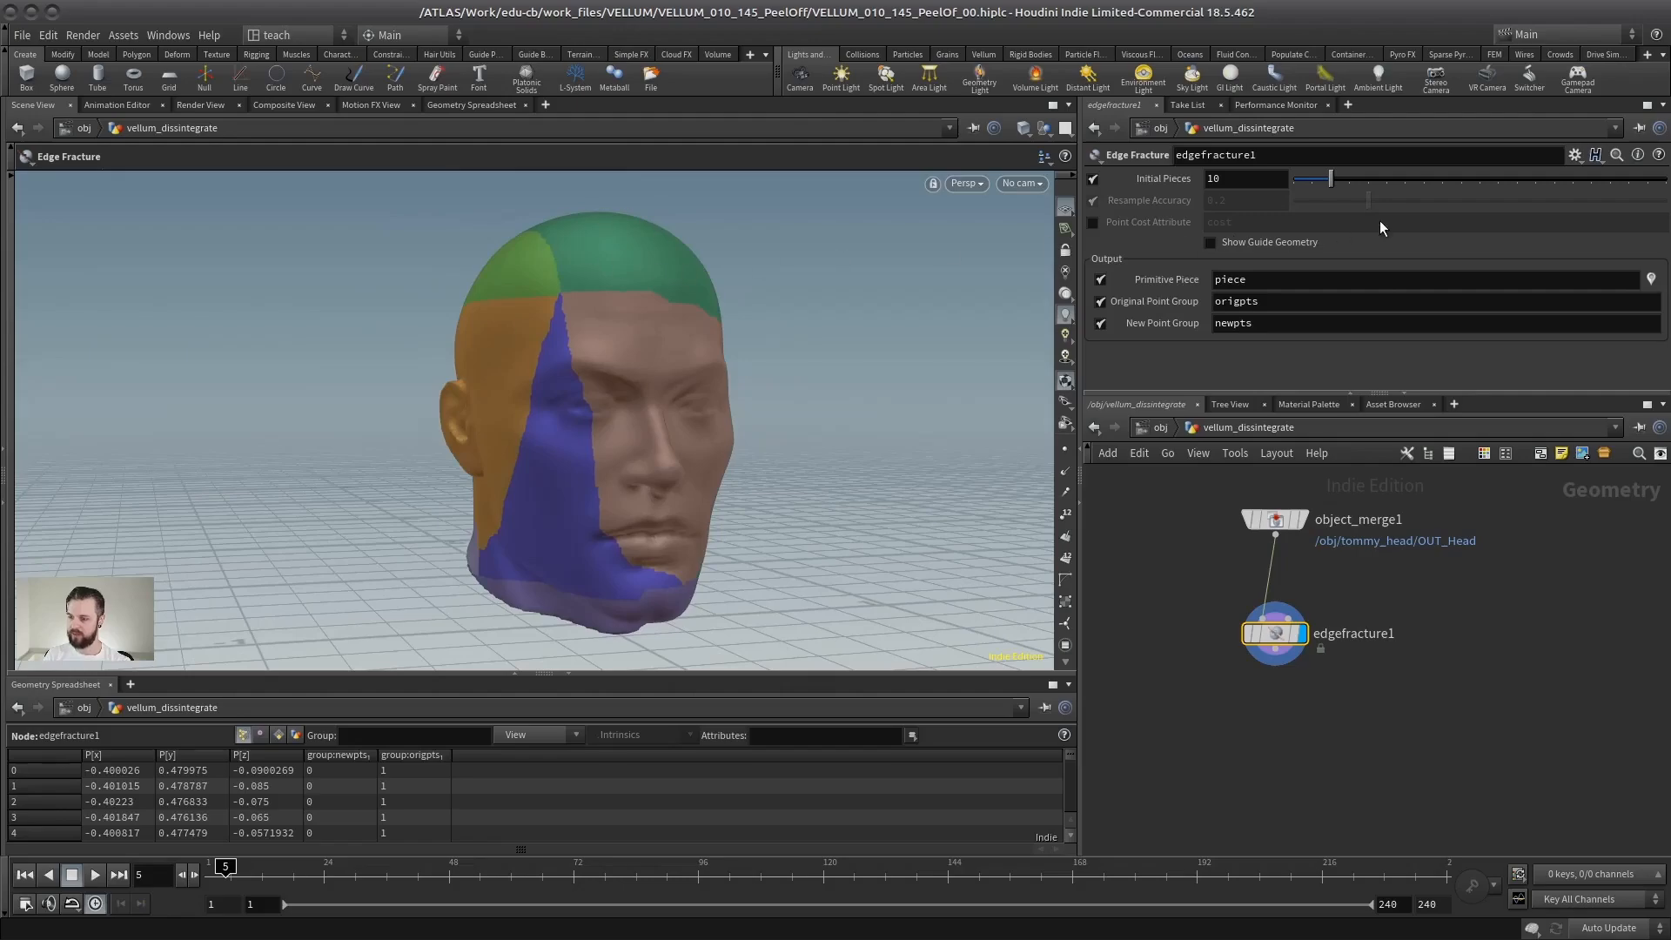
Set the Initial Pieces of edgefracture1 to 200 and check the coloured pieces on the head.
left_click_drag(1336, 178, 1665, 179)
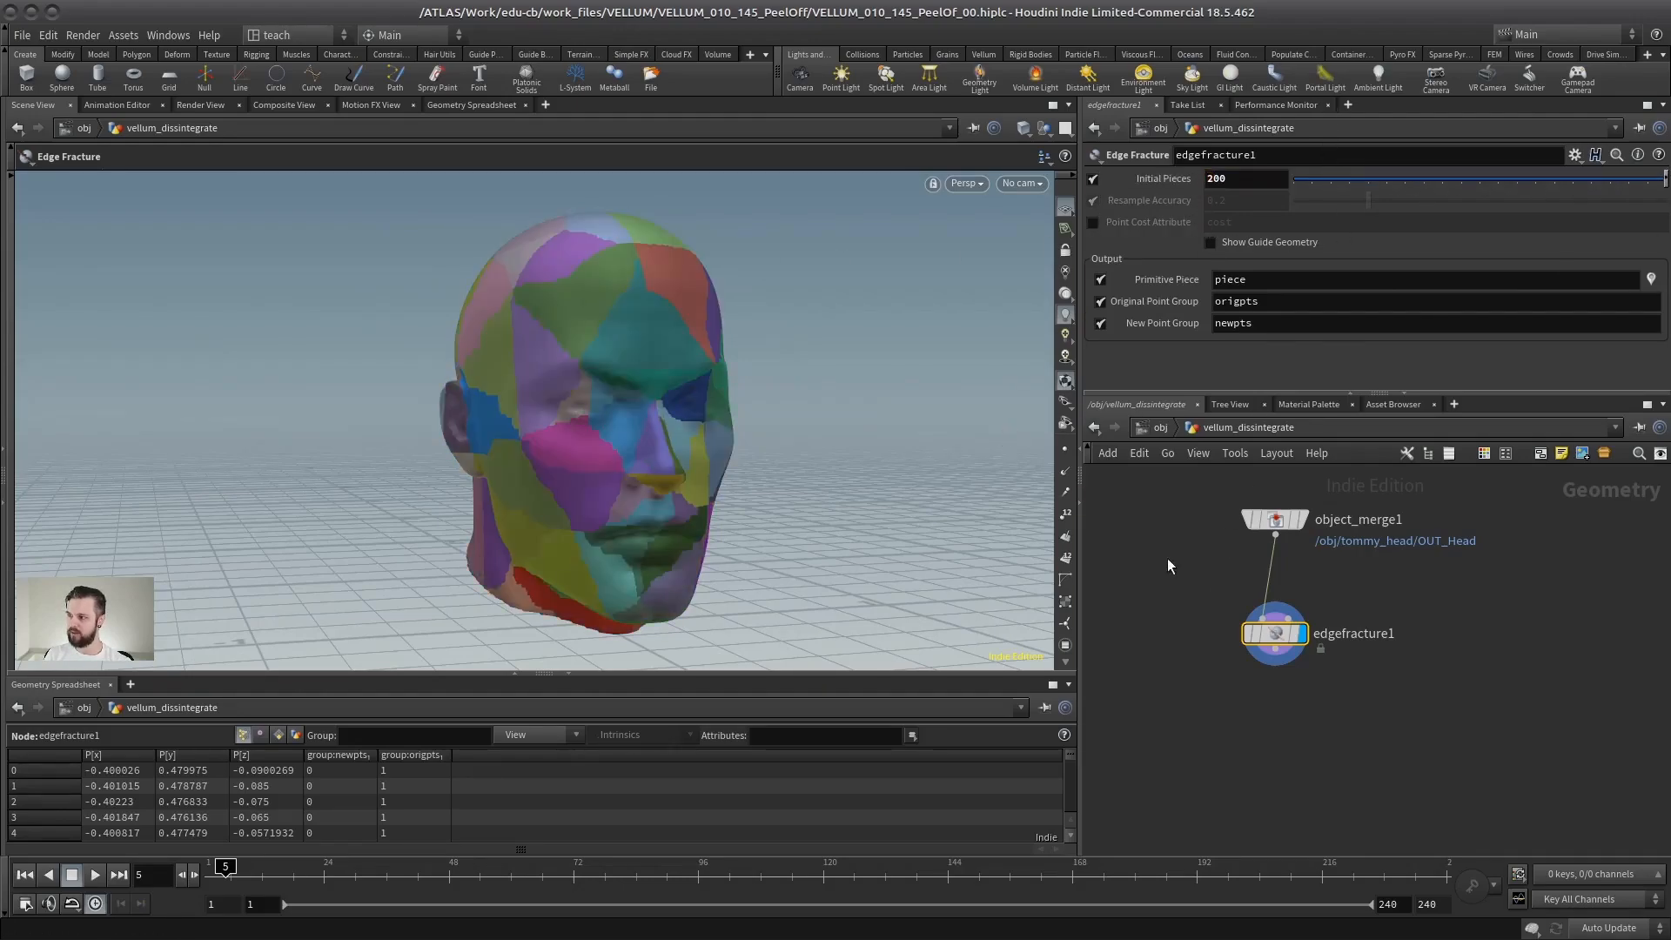
mouse_move(676, 389)
left_mouse_down("alt")
mouse_move(467, 388)
mouse_move(667, 380)
left_mouse_up("alt")
right_click_drag(667, 381, 609, 458, "alt")
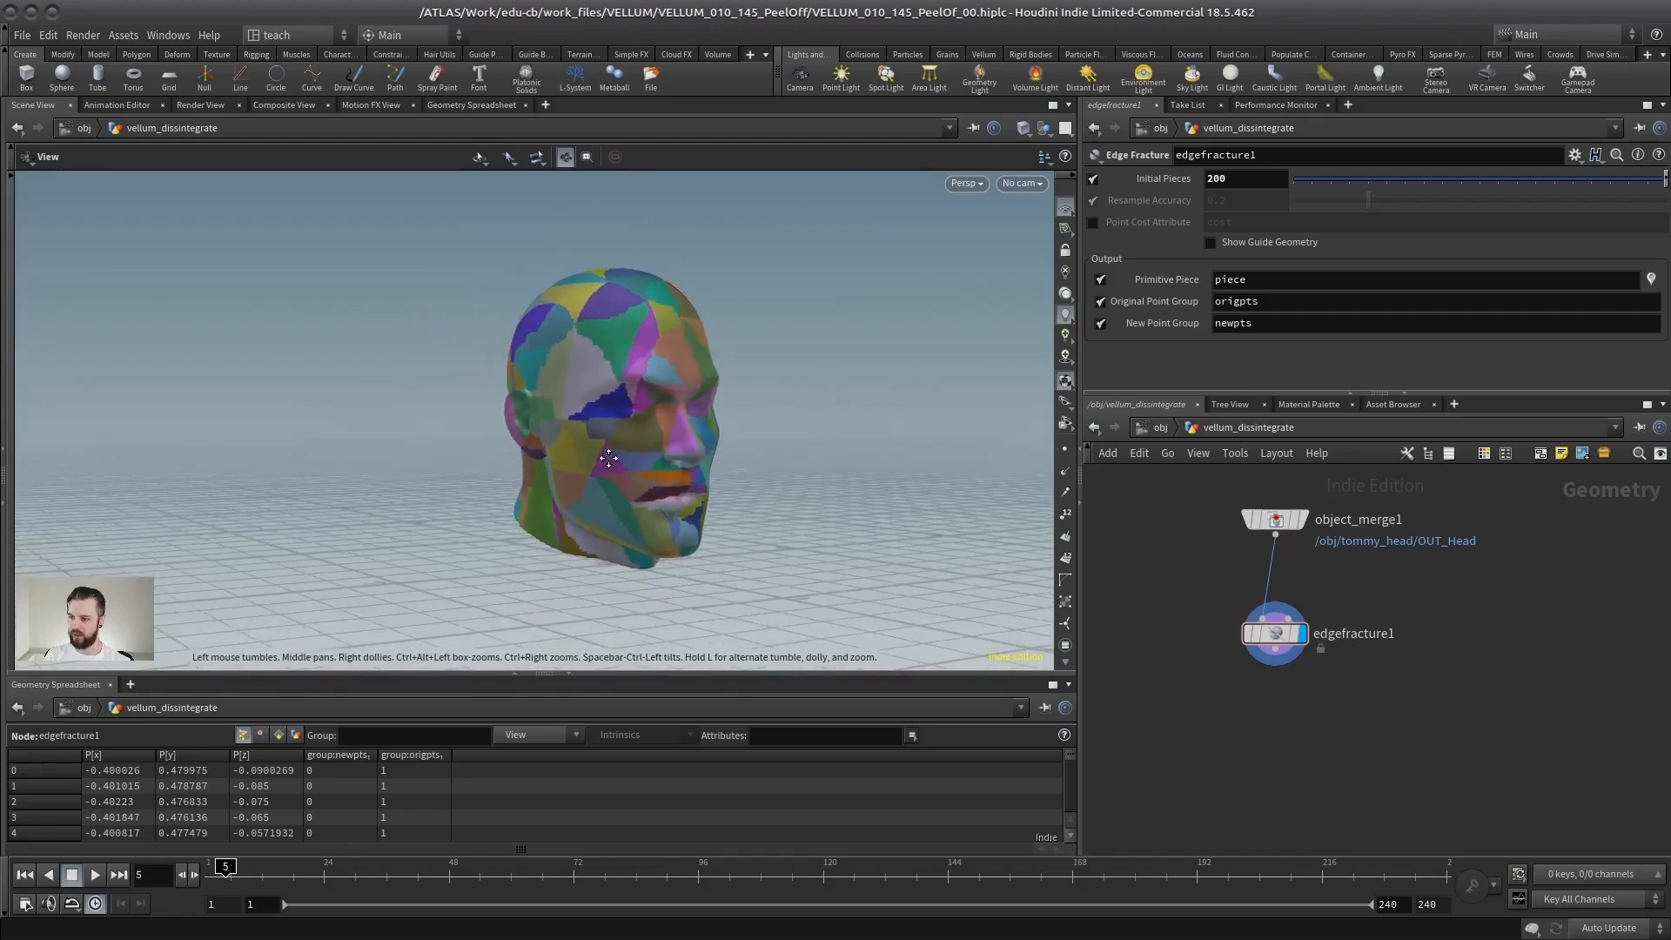
Go back to the first frame and add a Vellum Configure Cloth node after edgefracture1.
key("ctrl+Up")
key("Tab")
type("clot")
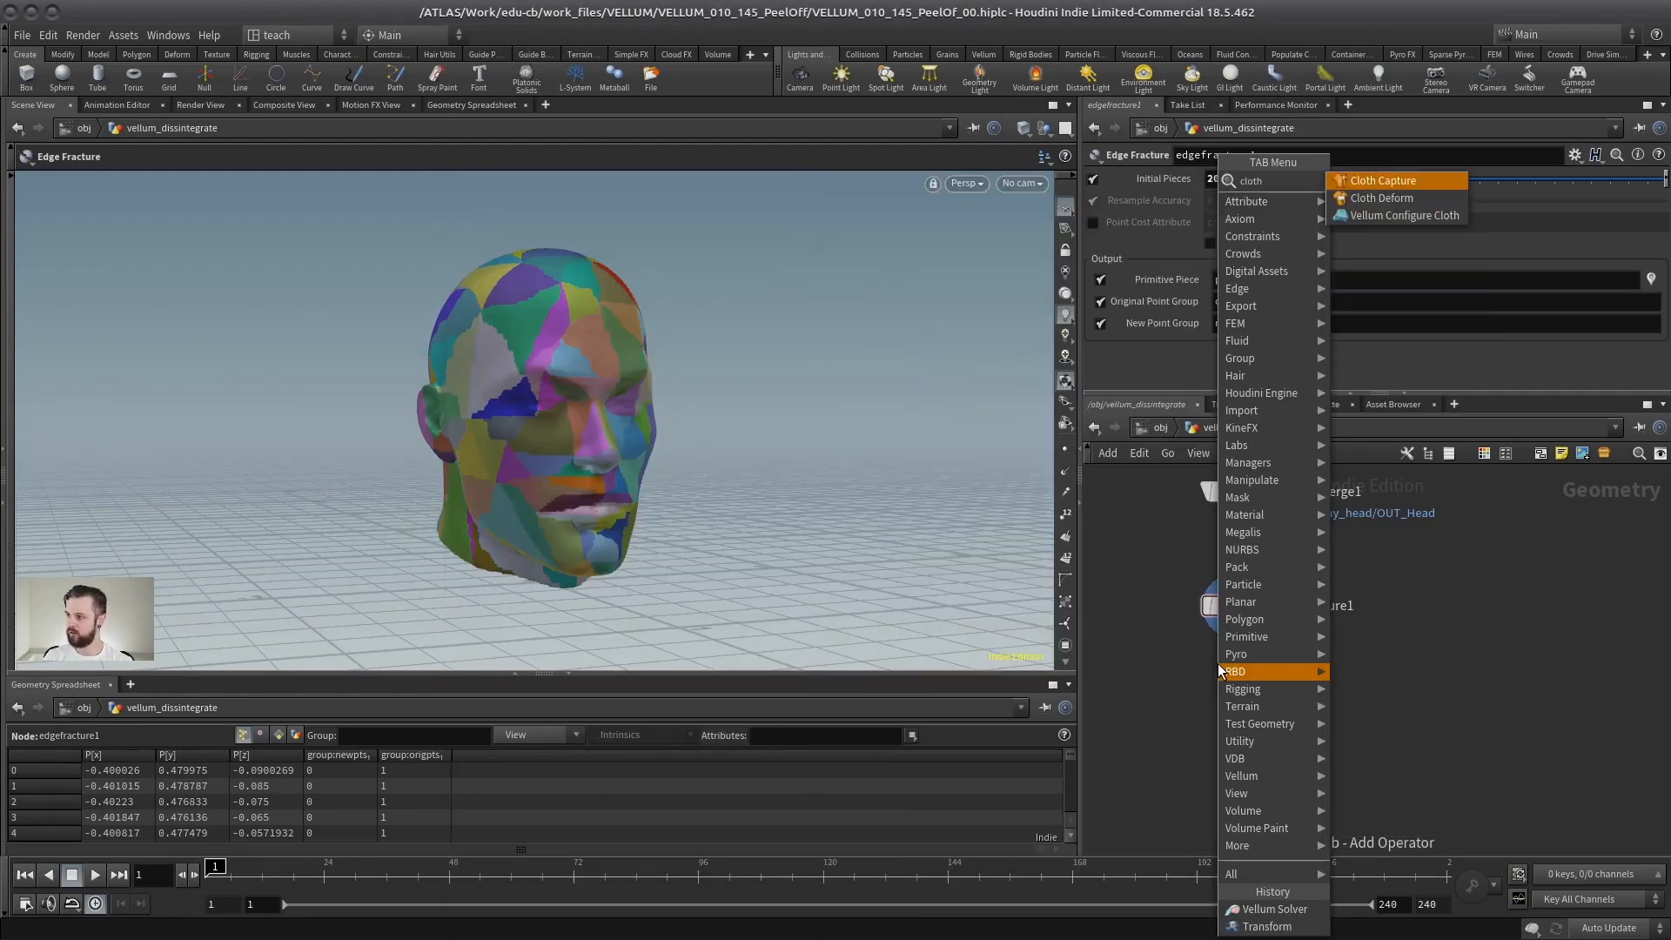
key("Down")
key("Down")
key("Return")
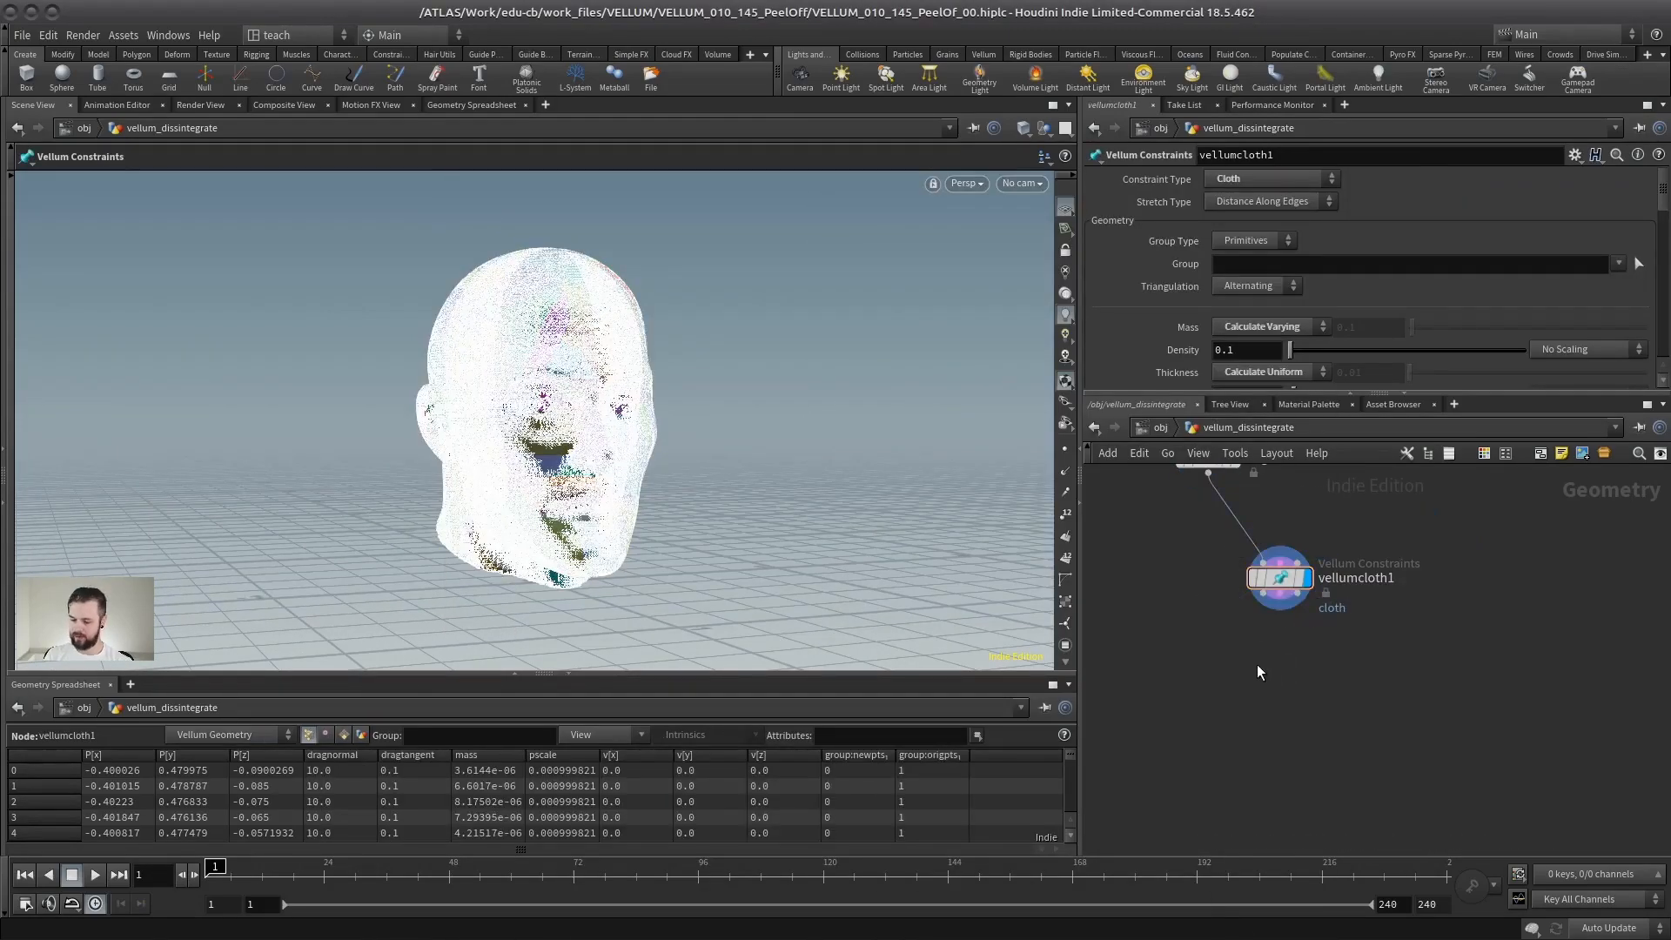
Add a Vellum Solver wired to all outputs of vellumcloth1, display it, and test-play the simulation before returning to frame 1.
key("Tab")
type("vellumso")
key("Return")
key("Return")
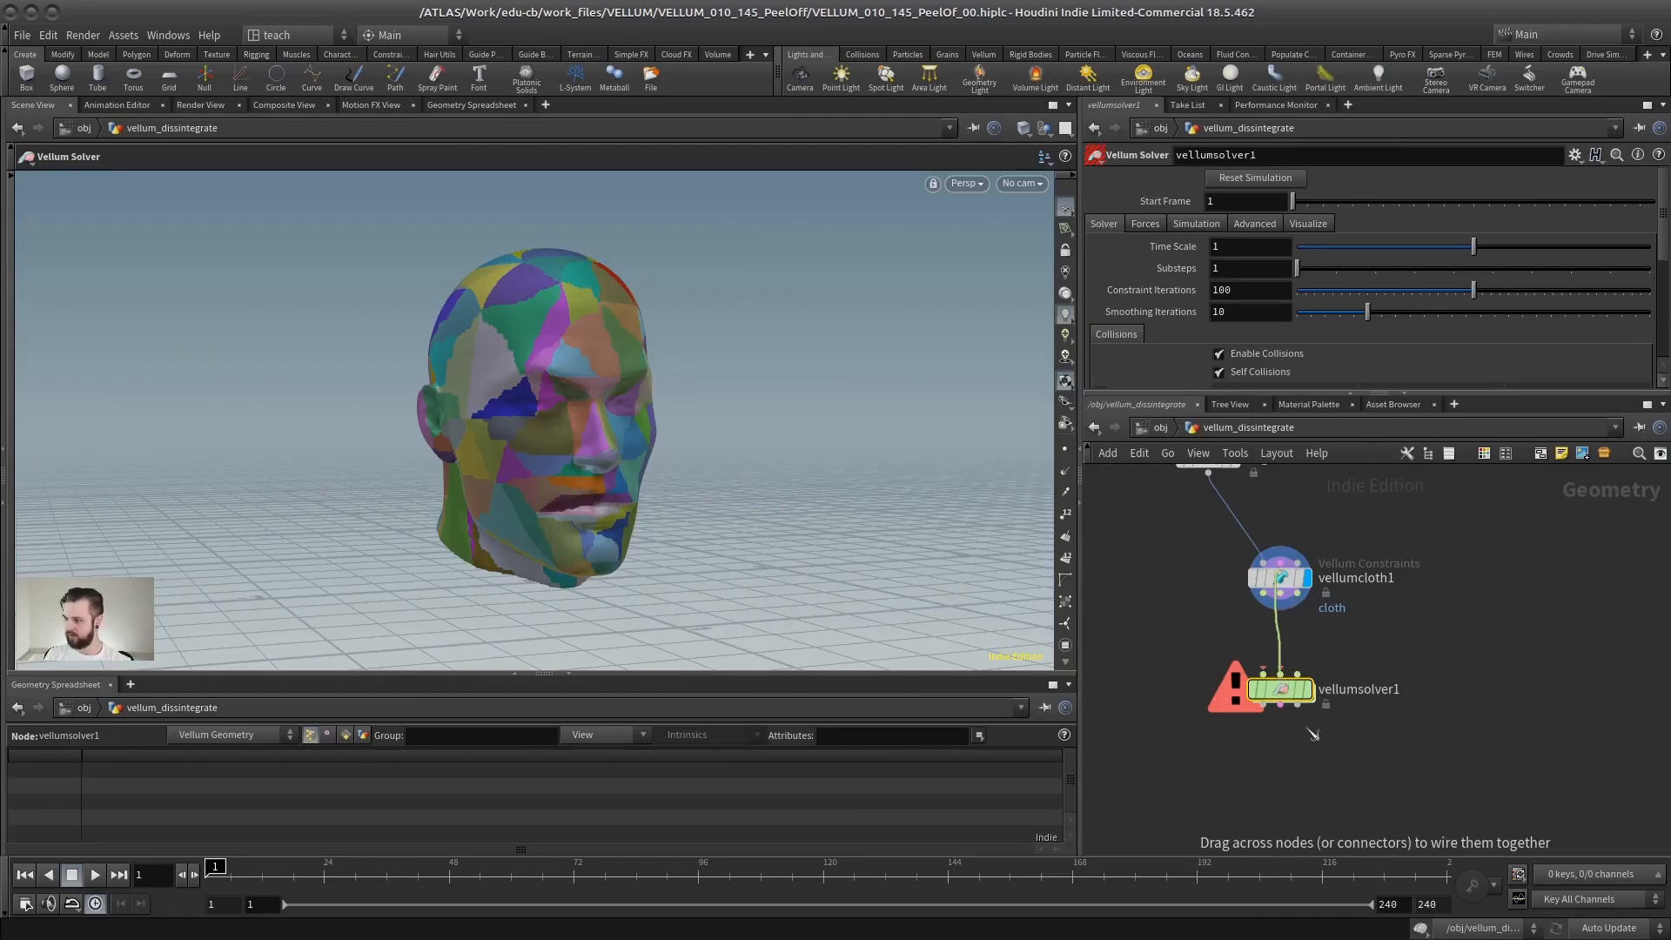
left_click_drag(1309, 729, 1312, 734)
left_click(1308, 690)
left_click_drag(550, 545, 562, 527, "alt")
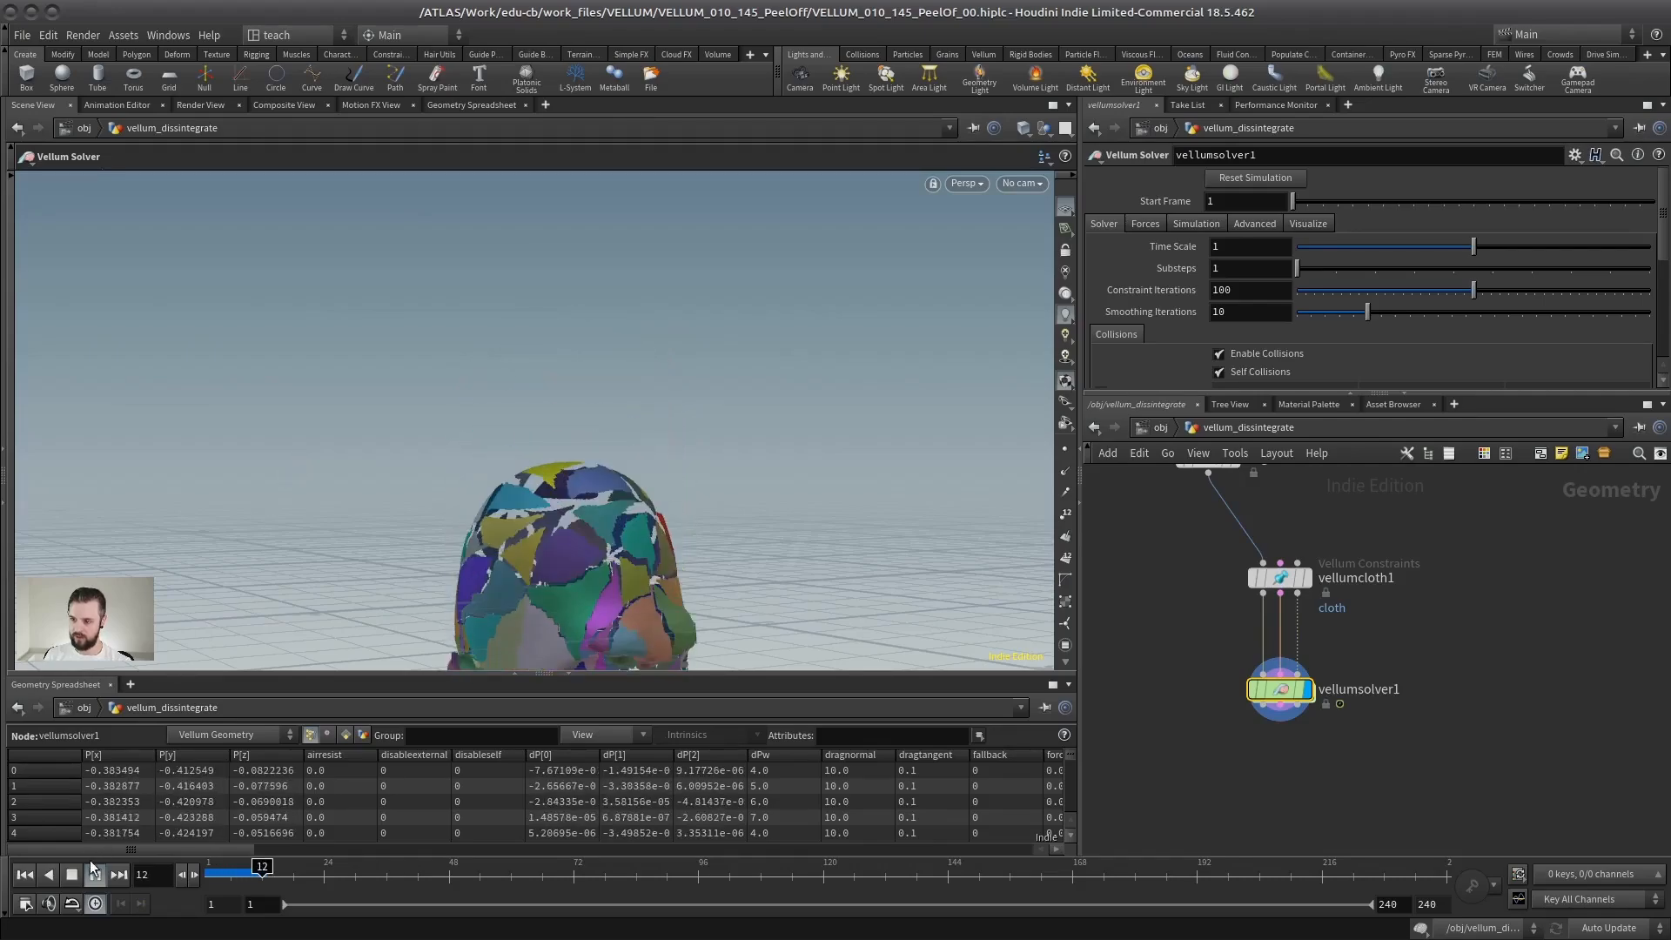
left_click(29, 875)
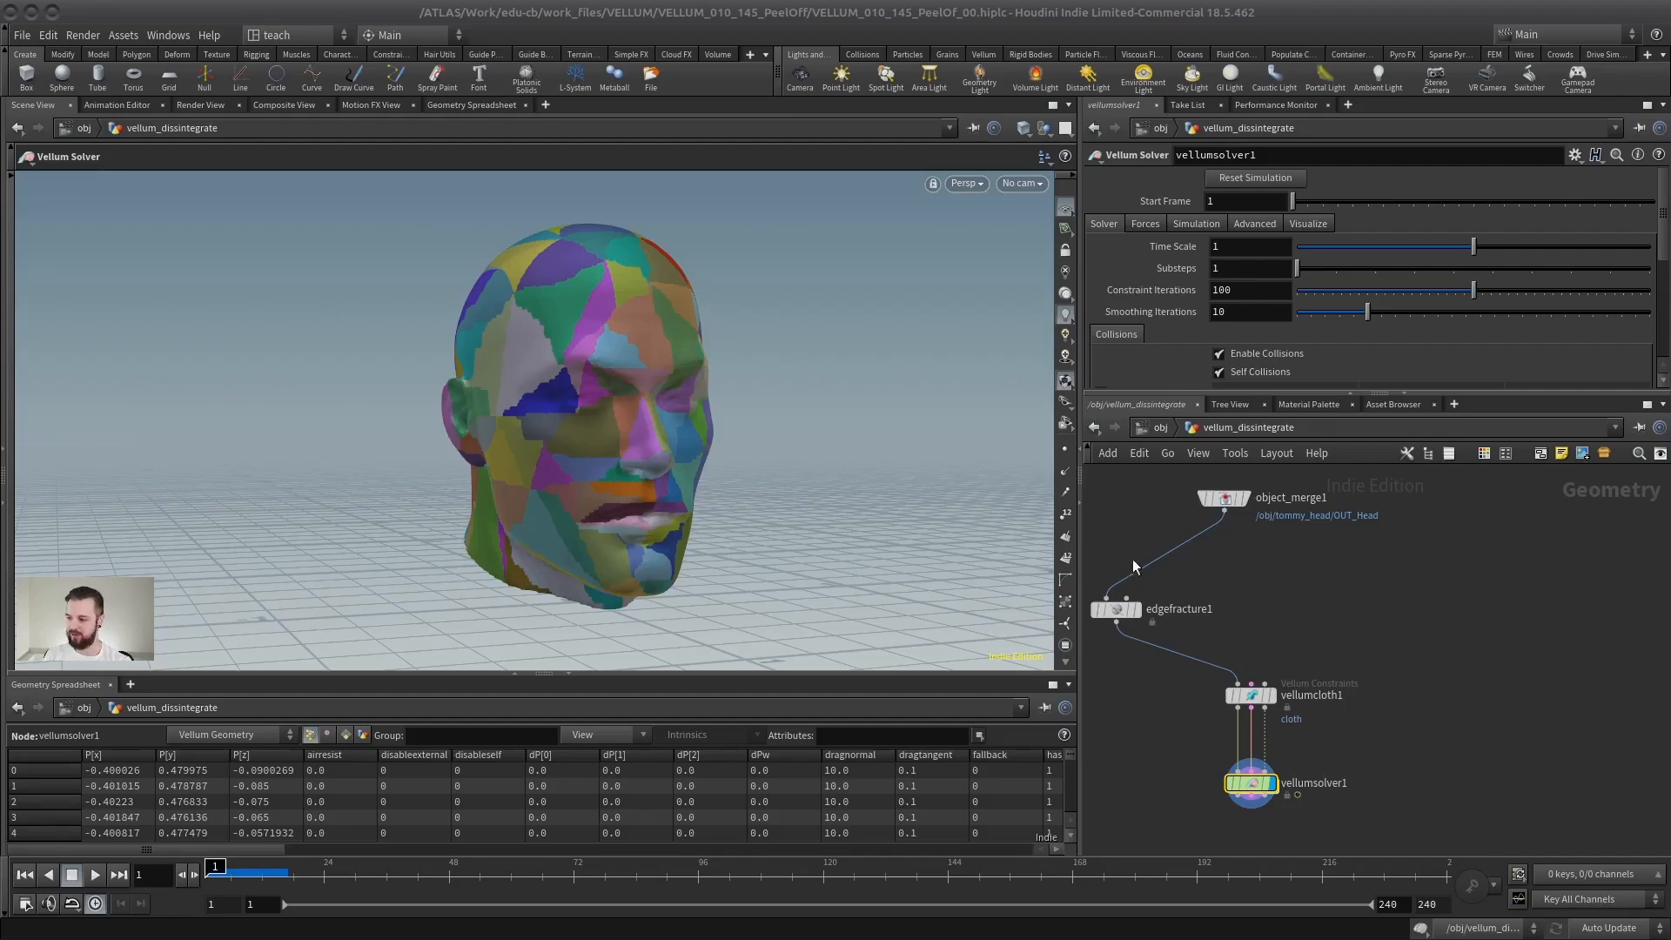
Reposition object_merge1 and wire its output into the third input of vellumcloth1 as the collision geometry.
left_click(1246, 497)
left_click_drag(1229, 498, 1264, 497)
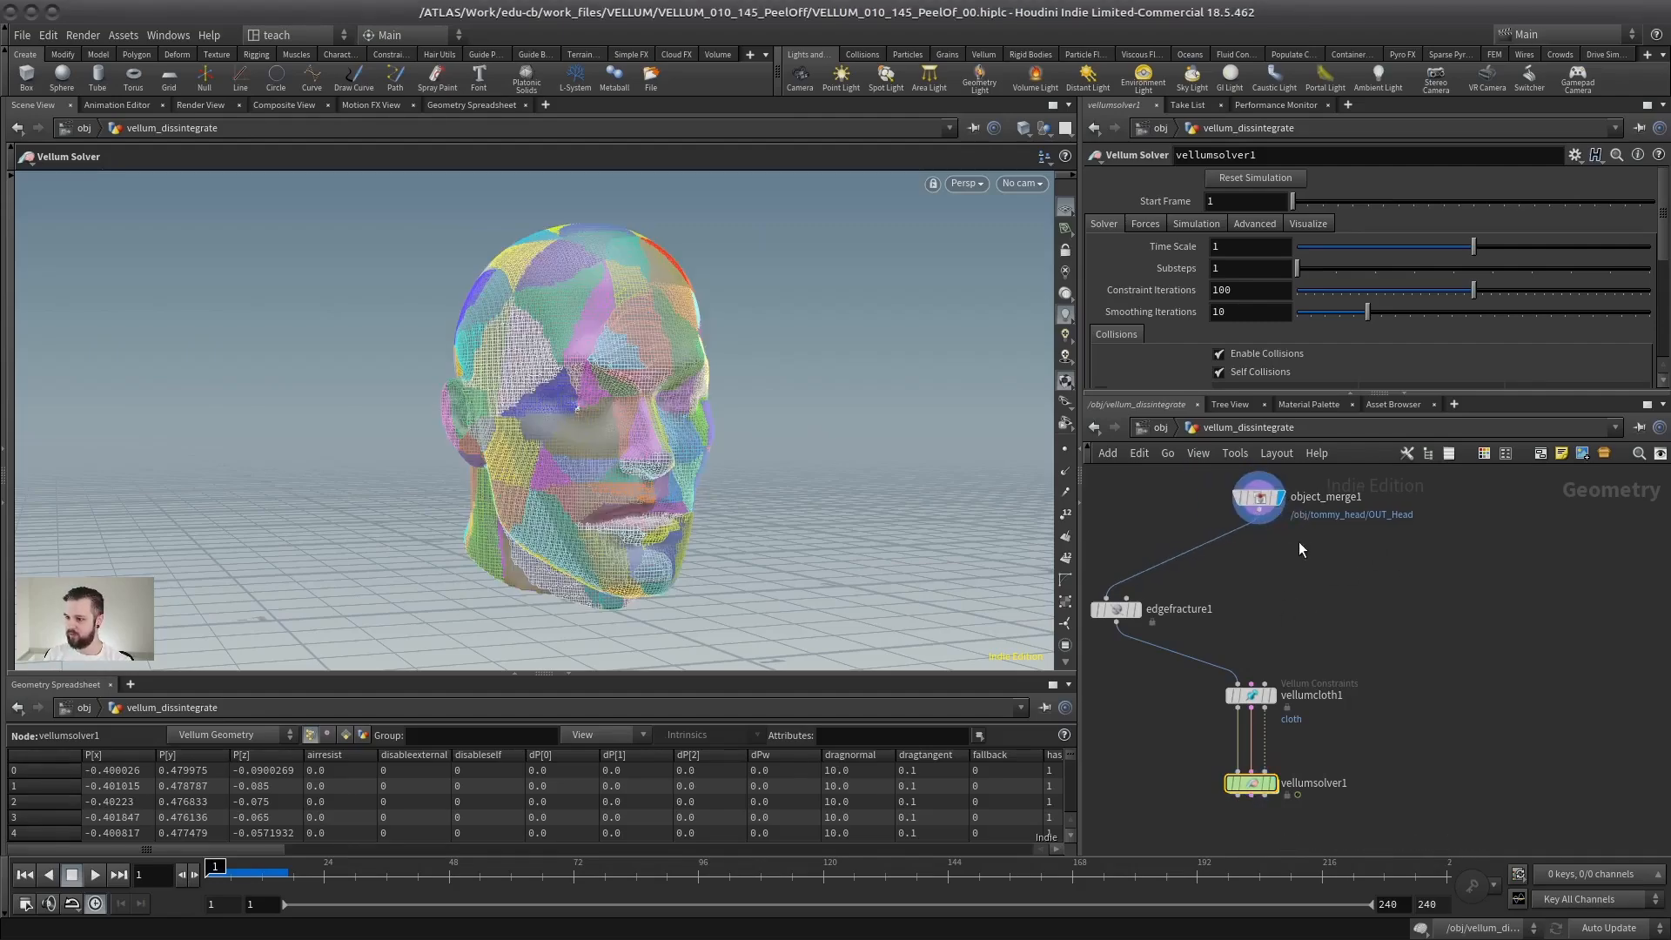
left_click(1267, 522)
left_click(1265, 686)
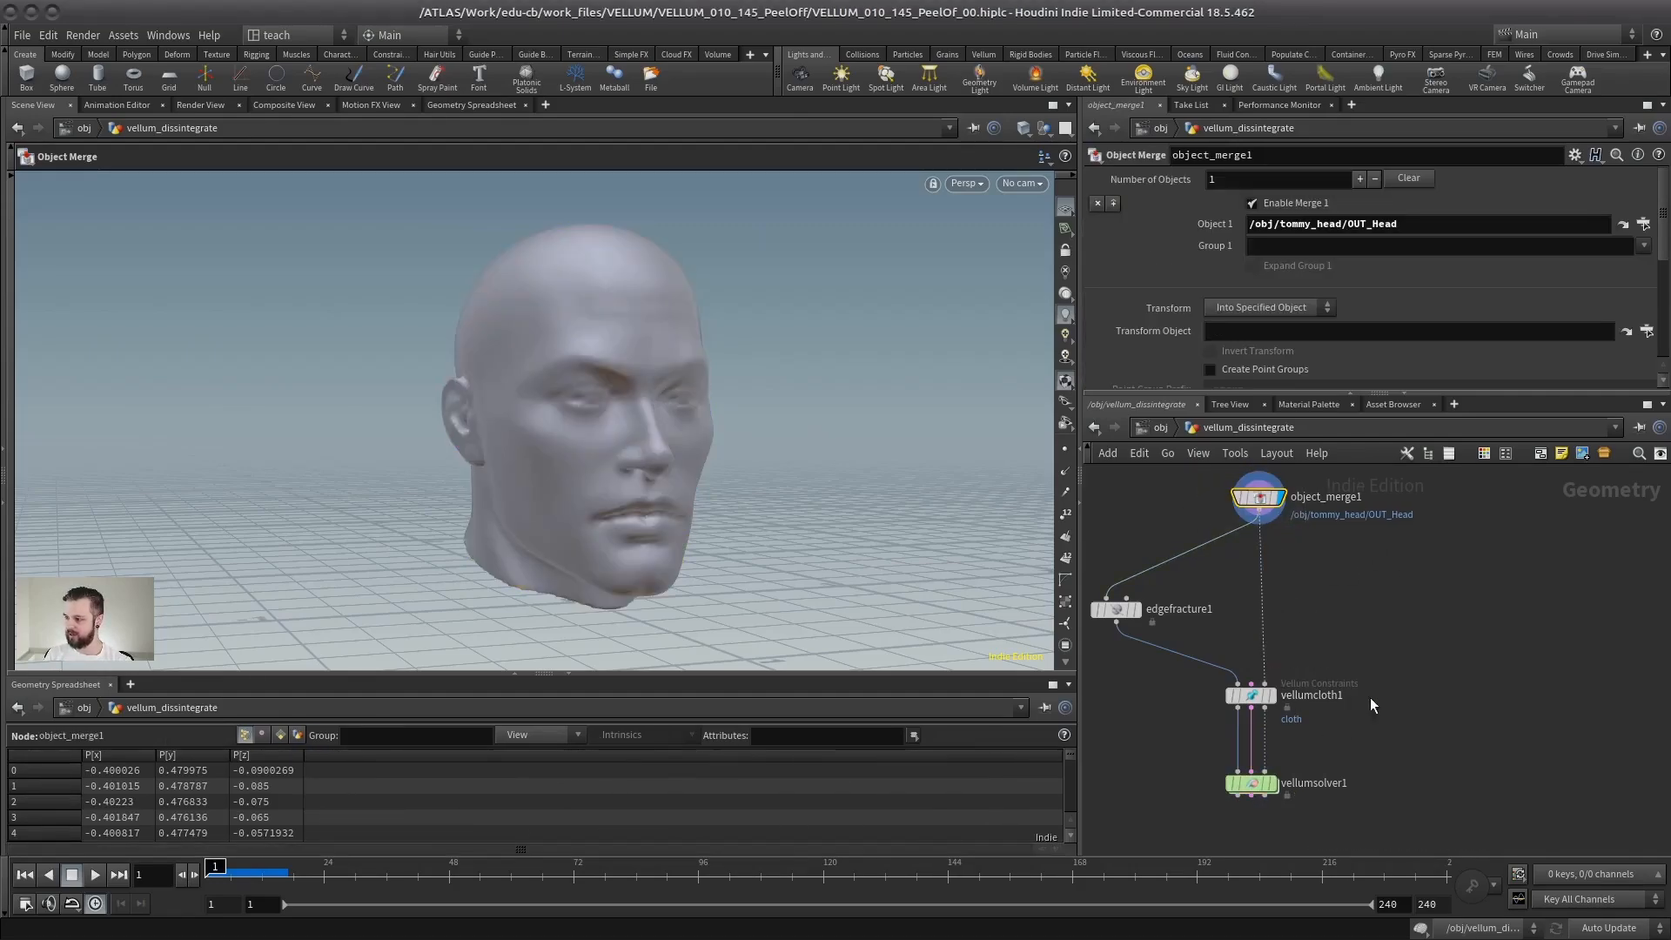
Display vellumsolver1 and play a few frames of the simulation with the head as collider.
middle_click_drag(1277, 726, 1362, 640)
left_click(1363, 704)
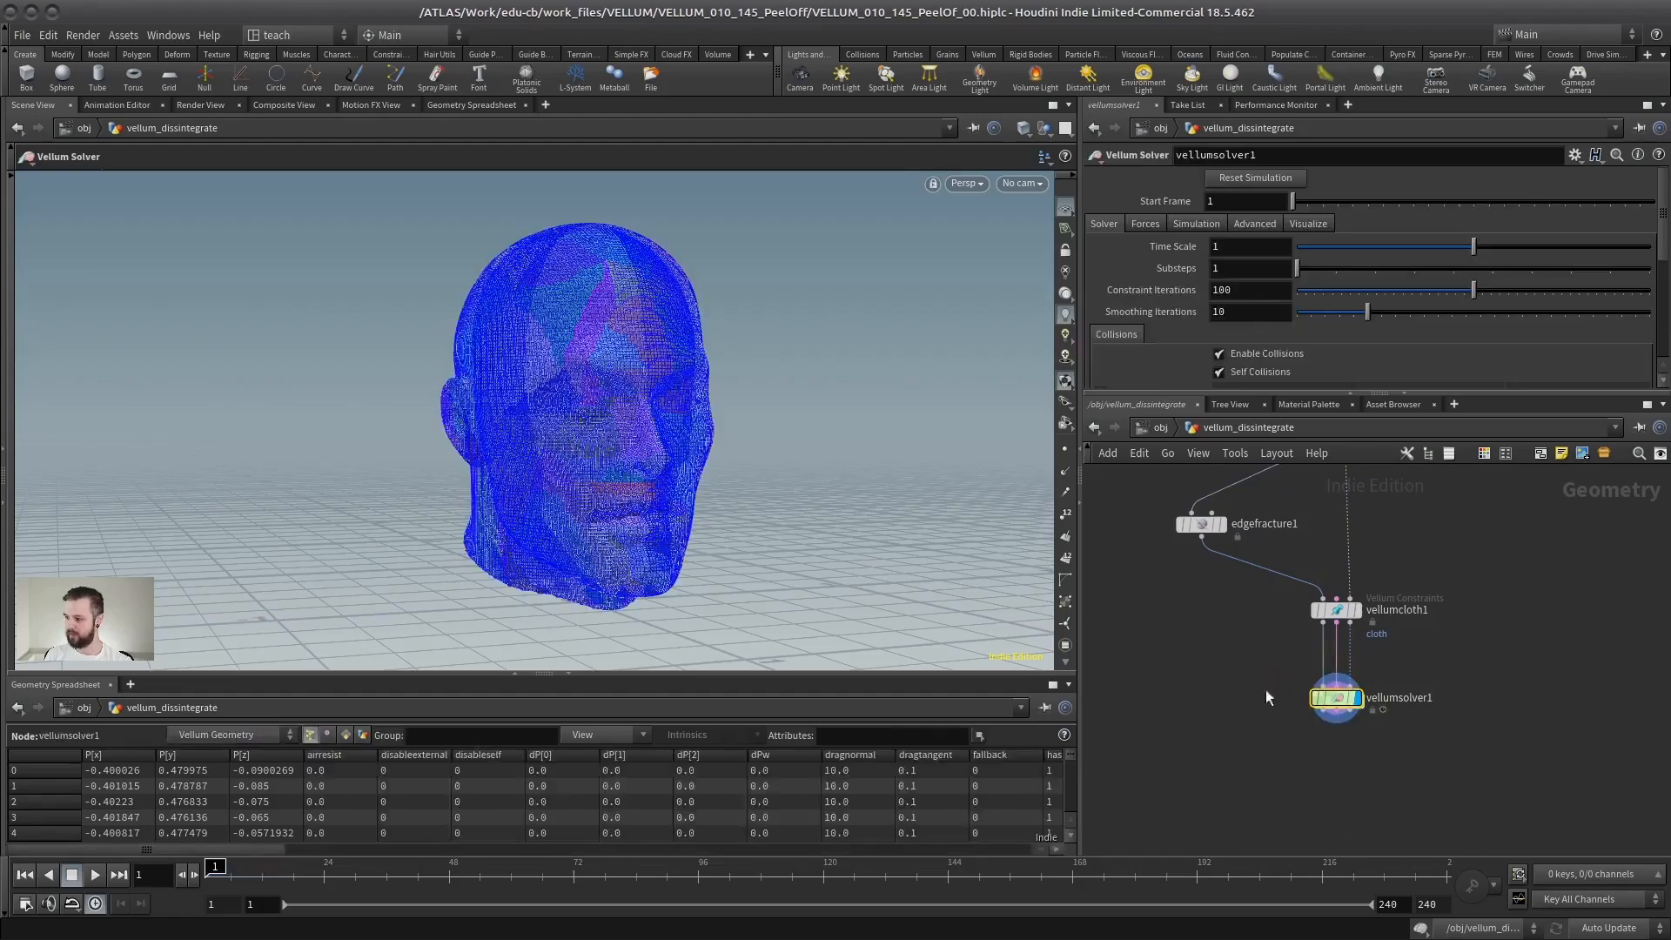
left_click(95, 875)
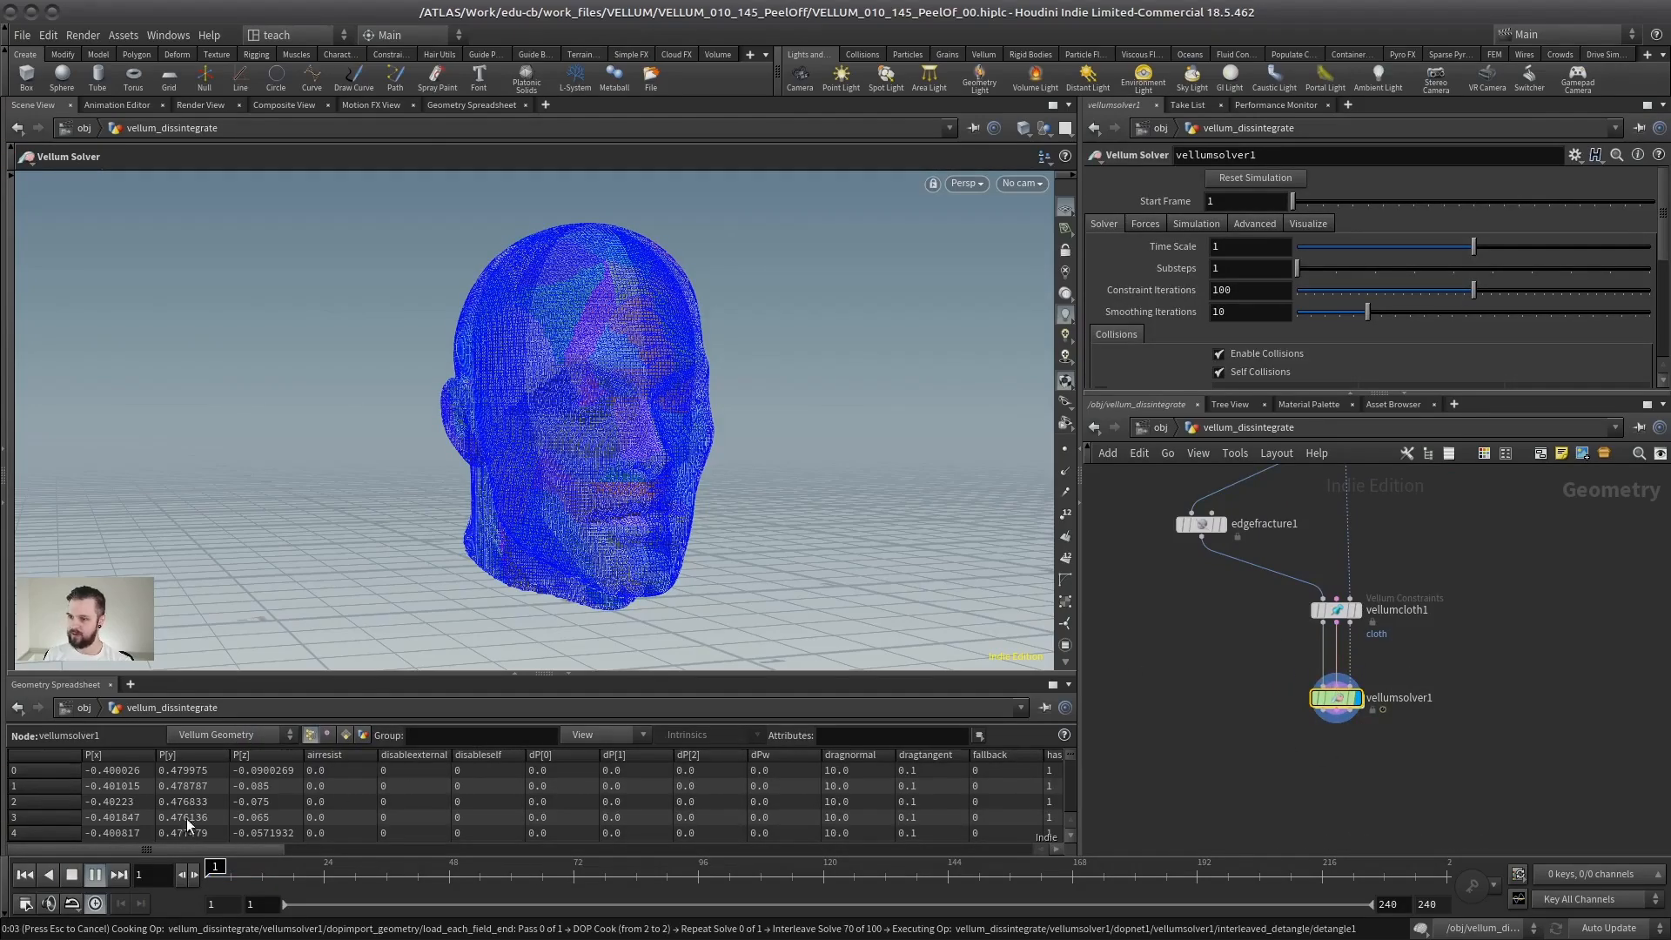
left_click(72, 875)
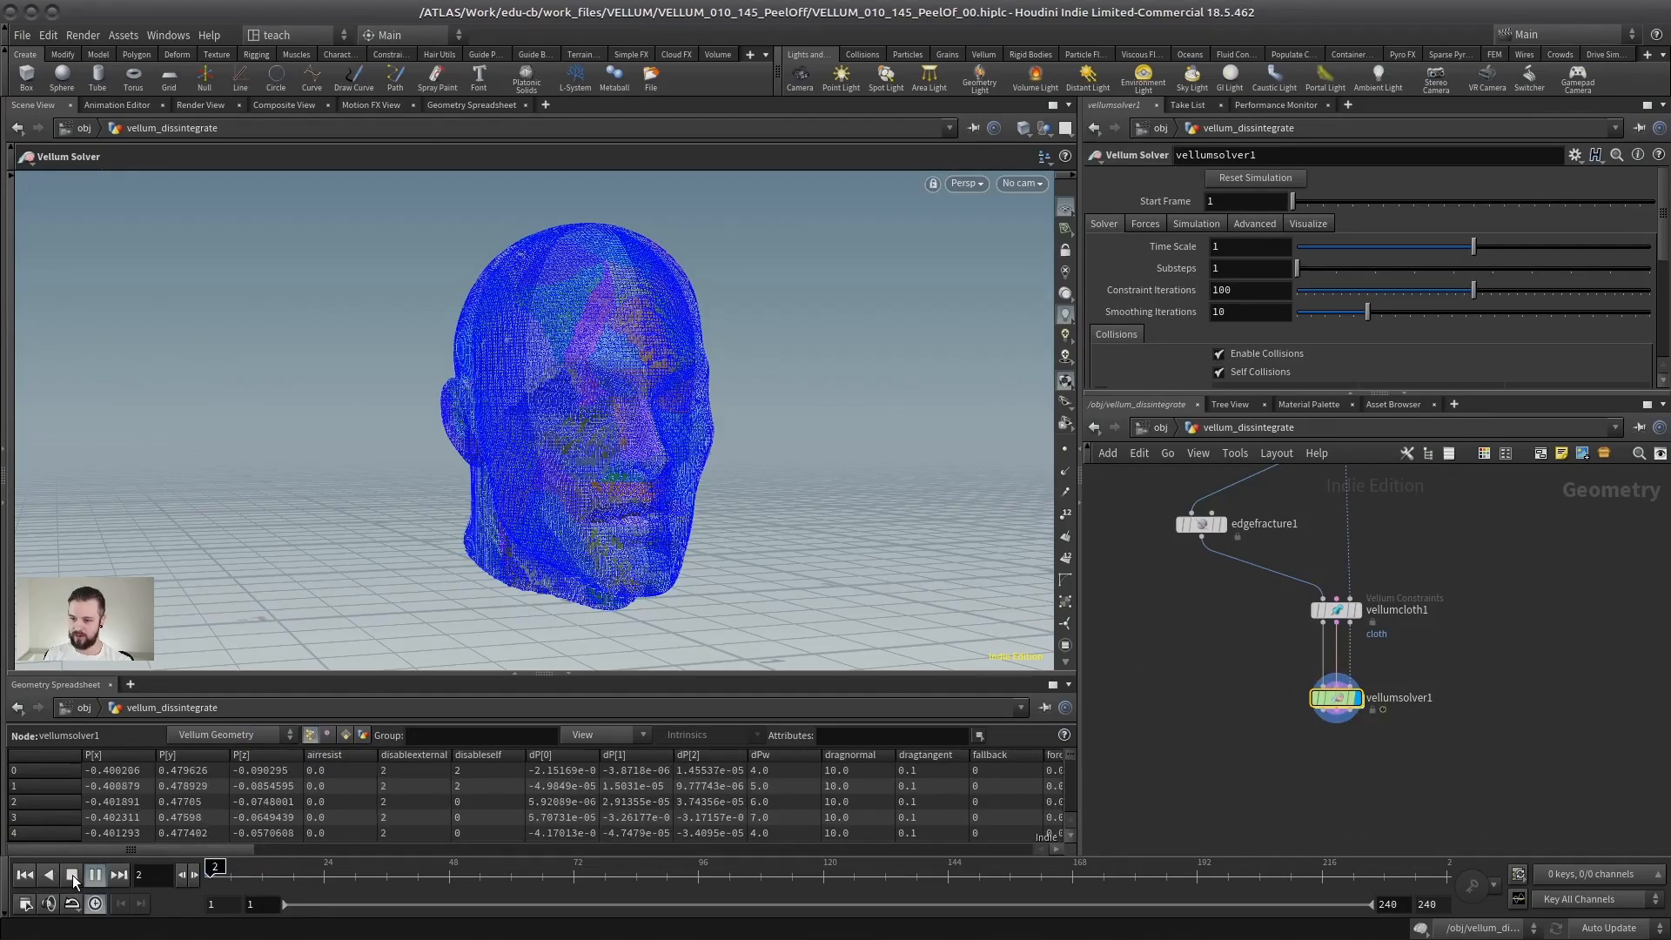
Add a Null node after the first output of vellumsolver1 and display it.
middle_click_drag(1229, 780, 1222, 679)
key("Tab")
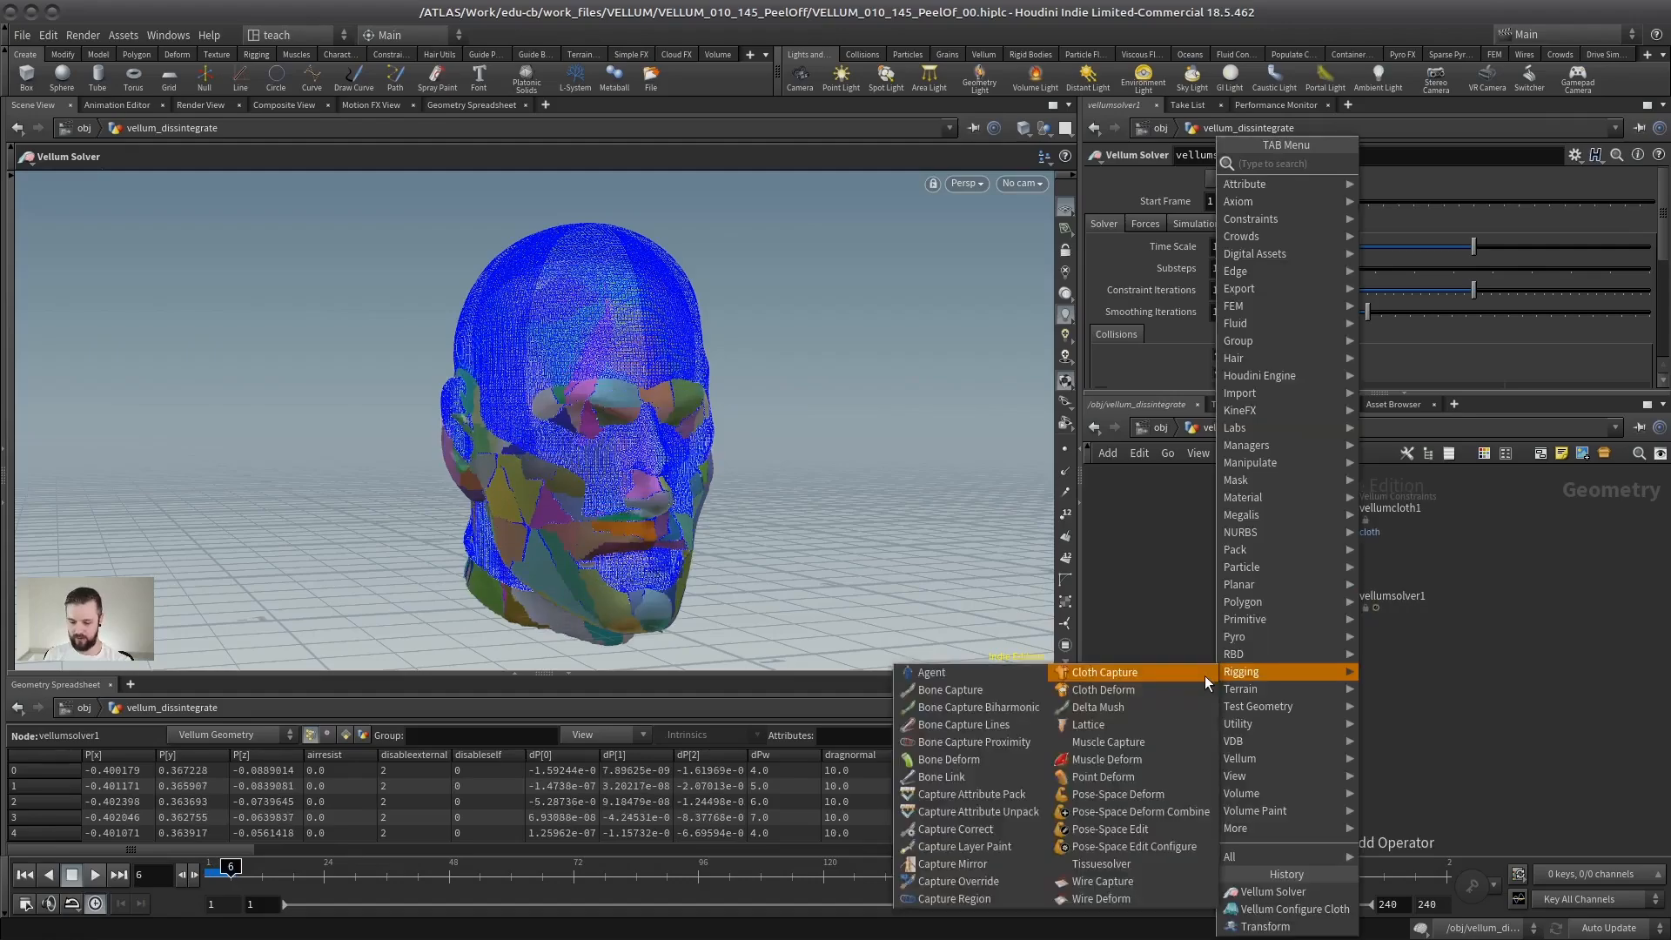
type("nul")
key("Return")
left_click(1301, 681)
left_click(1317, 608)
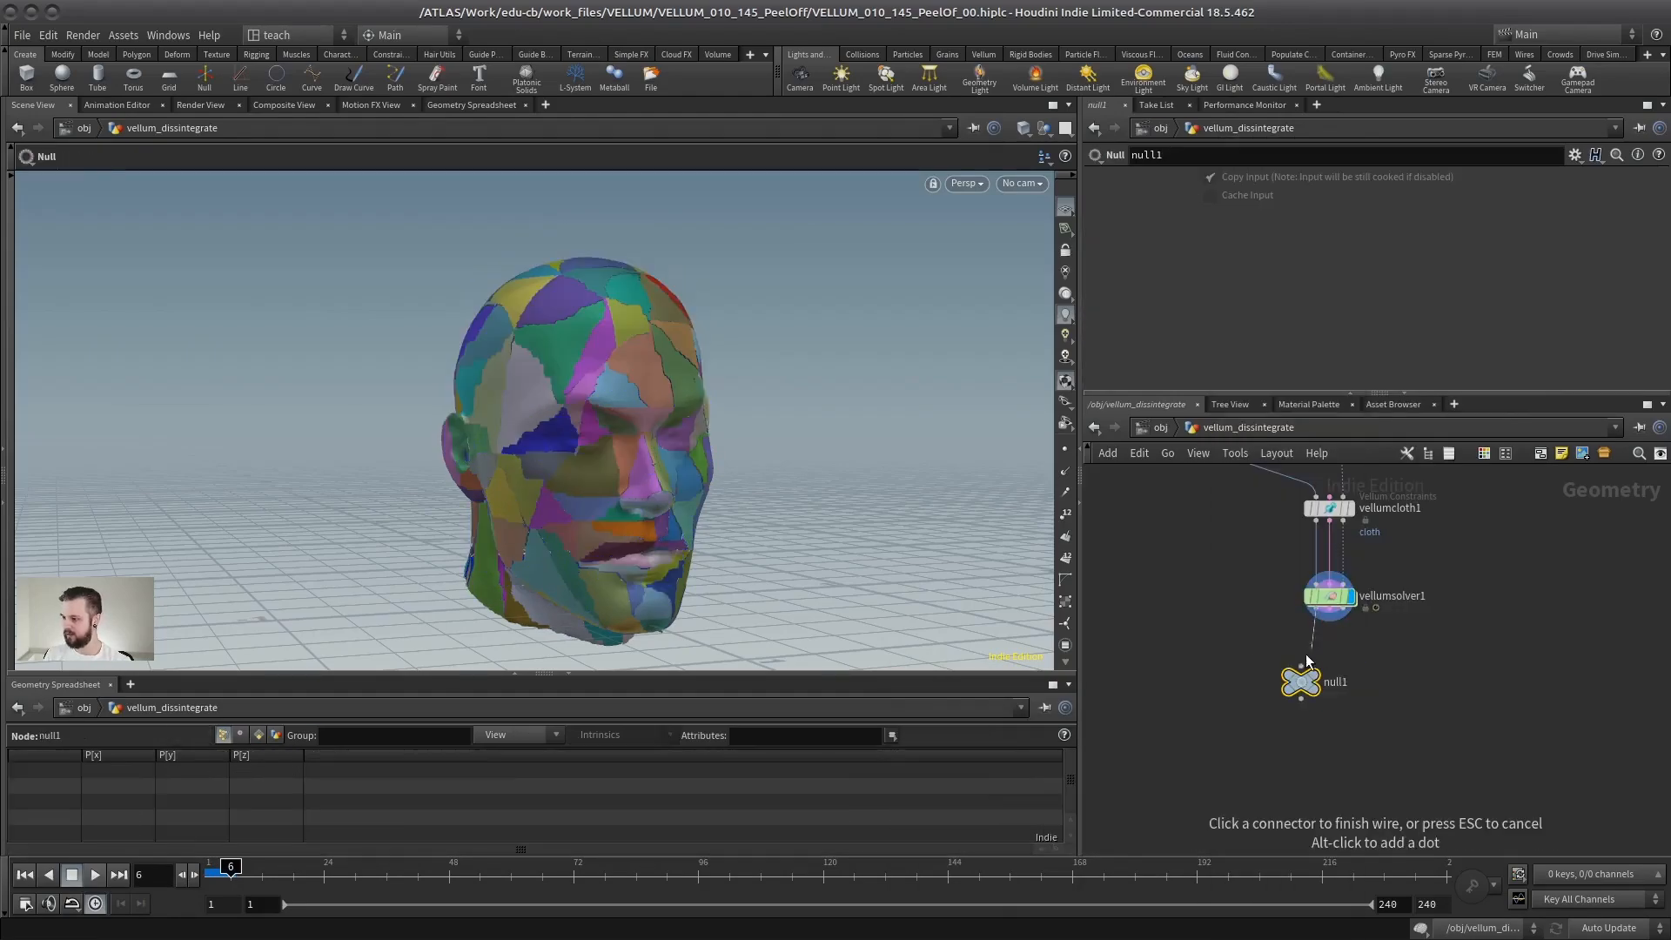
left_click(1302, 666)
left_click(1314, 675)
Play the simulation through null1, stop it, and return to frame 1.
left_click(95, 875)
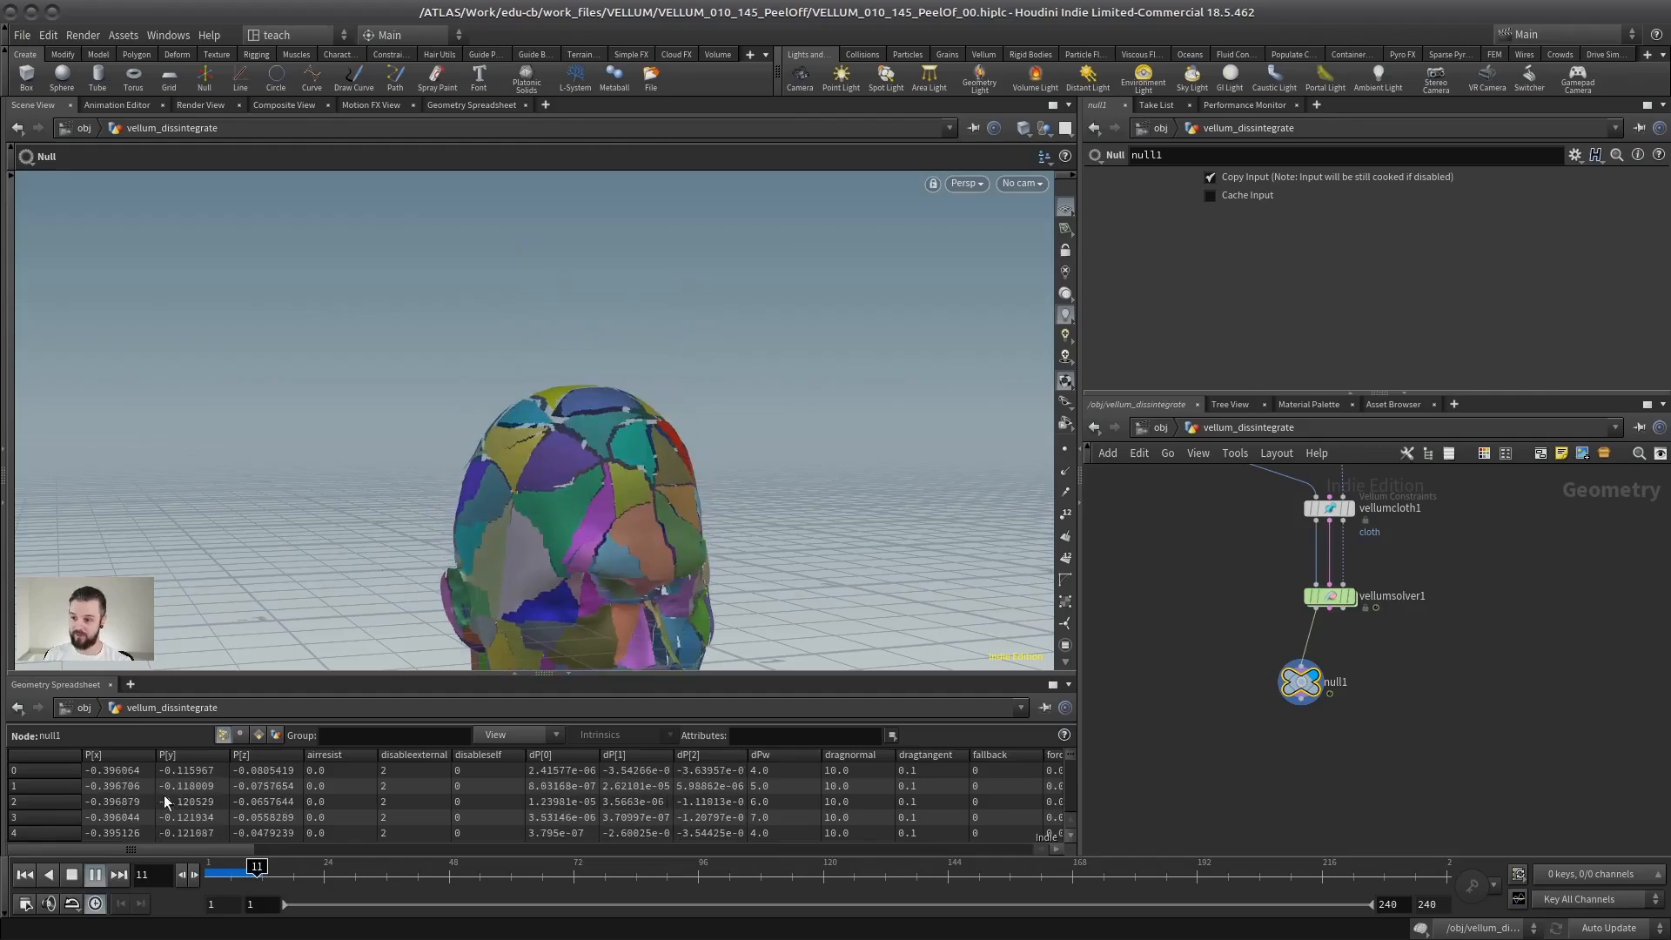
left_click(71, 873)
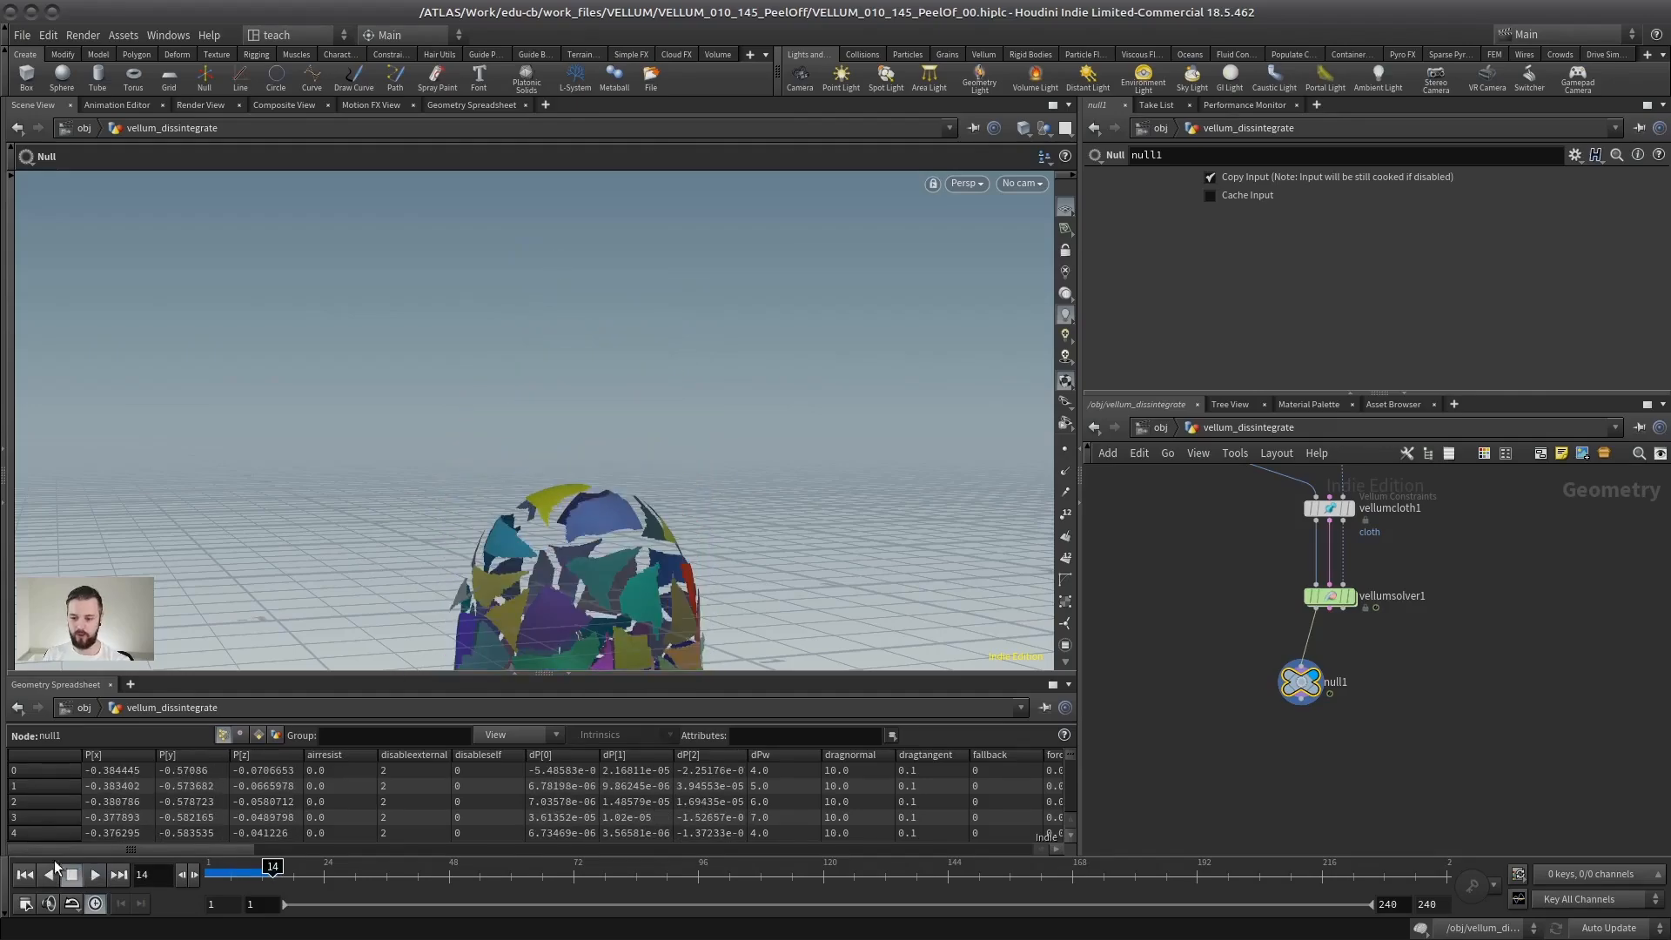
left_click(24, 875)
Enlarge the network area and examine the wireframe of object_merge1 overlaid on the fractured cloth pieces.
left_click_drag(1374, 390, 1313, 272)
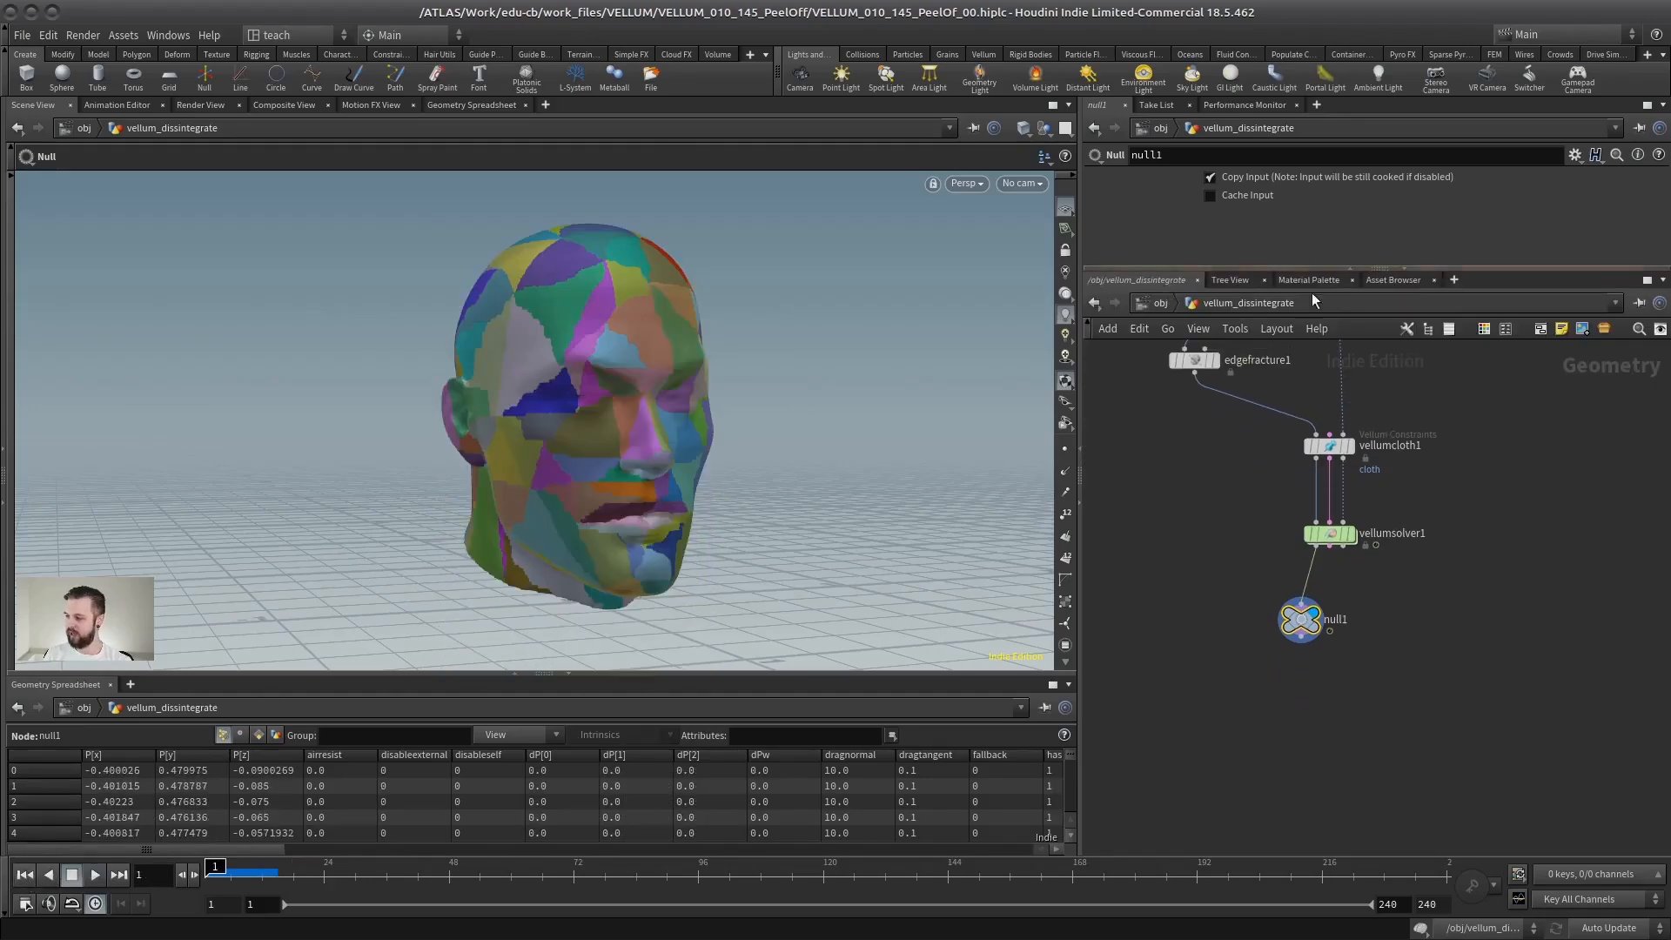
key("h")
left_click(1332, 462)
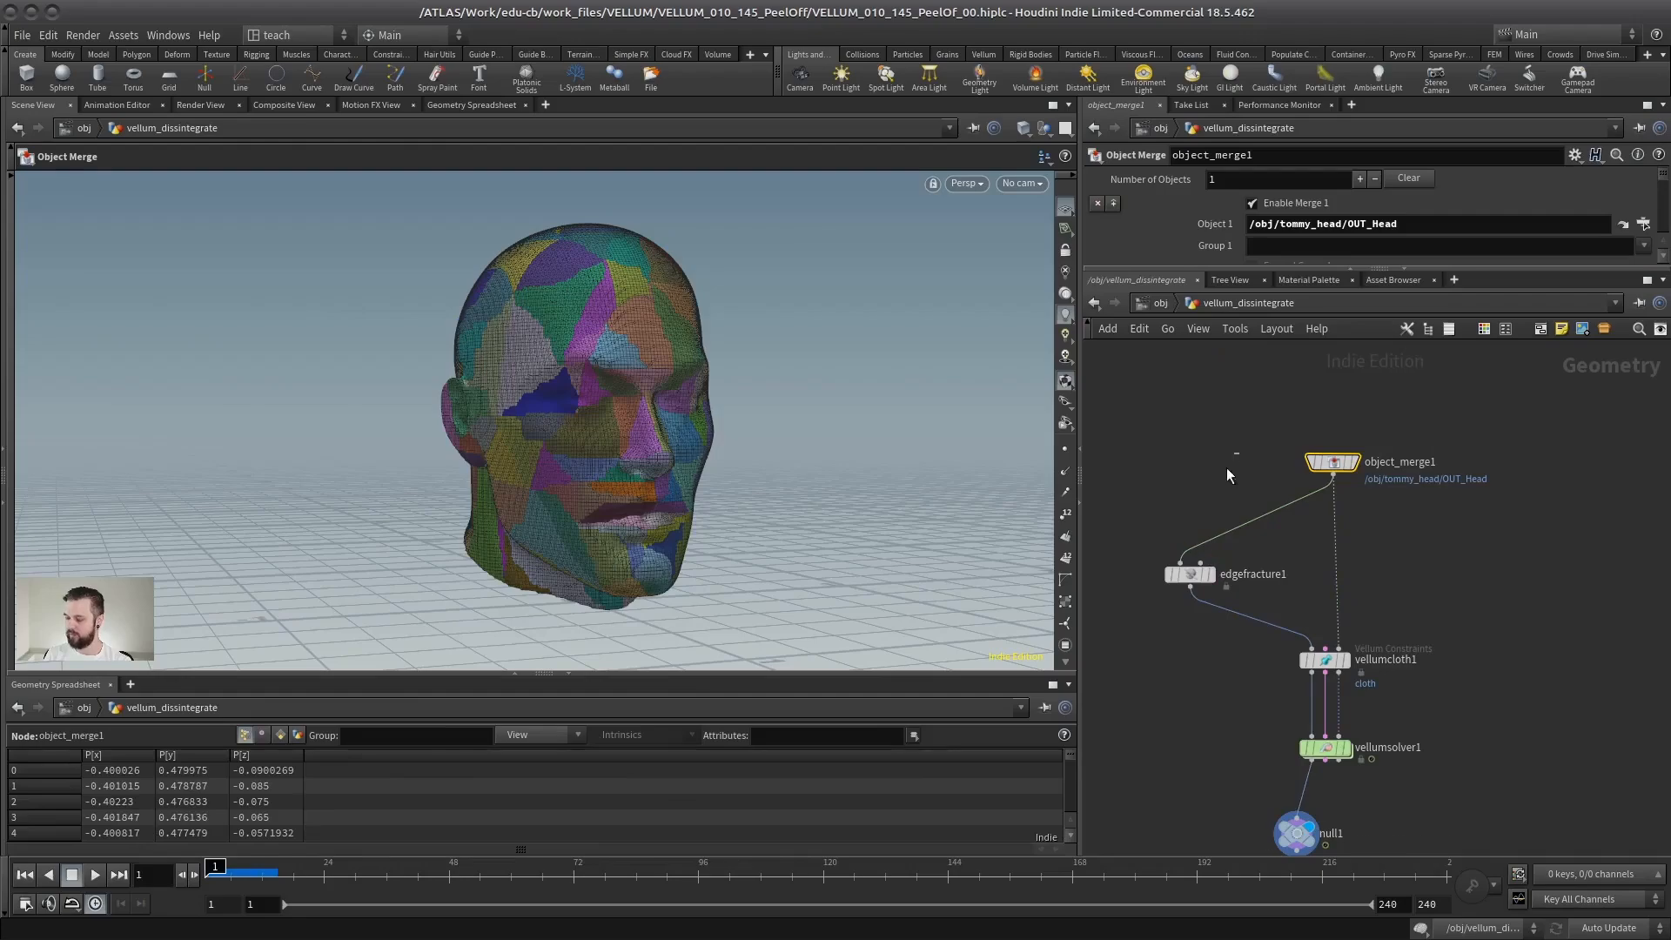
left_click_drag(1227, 468, 1180, 591)
left_click(1333, 464)
scroll(1217, 494, "up", 2)
scroll(641, 389, "up", 6)
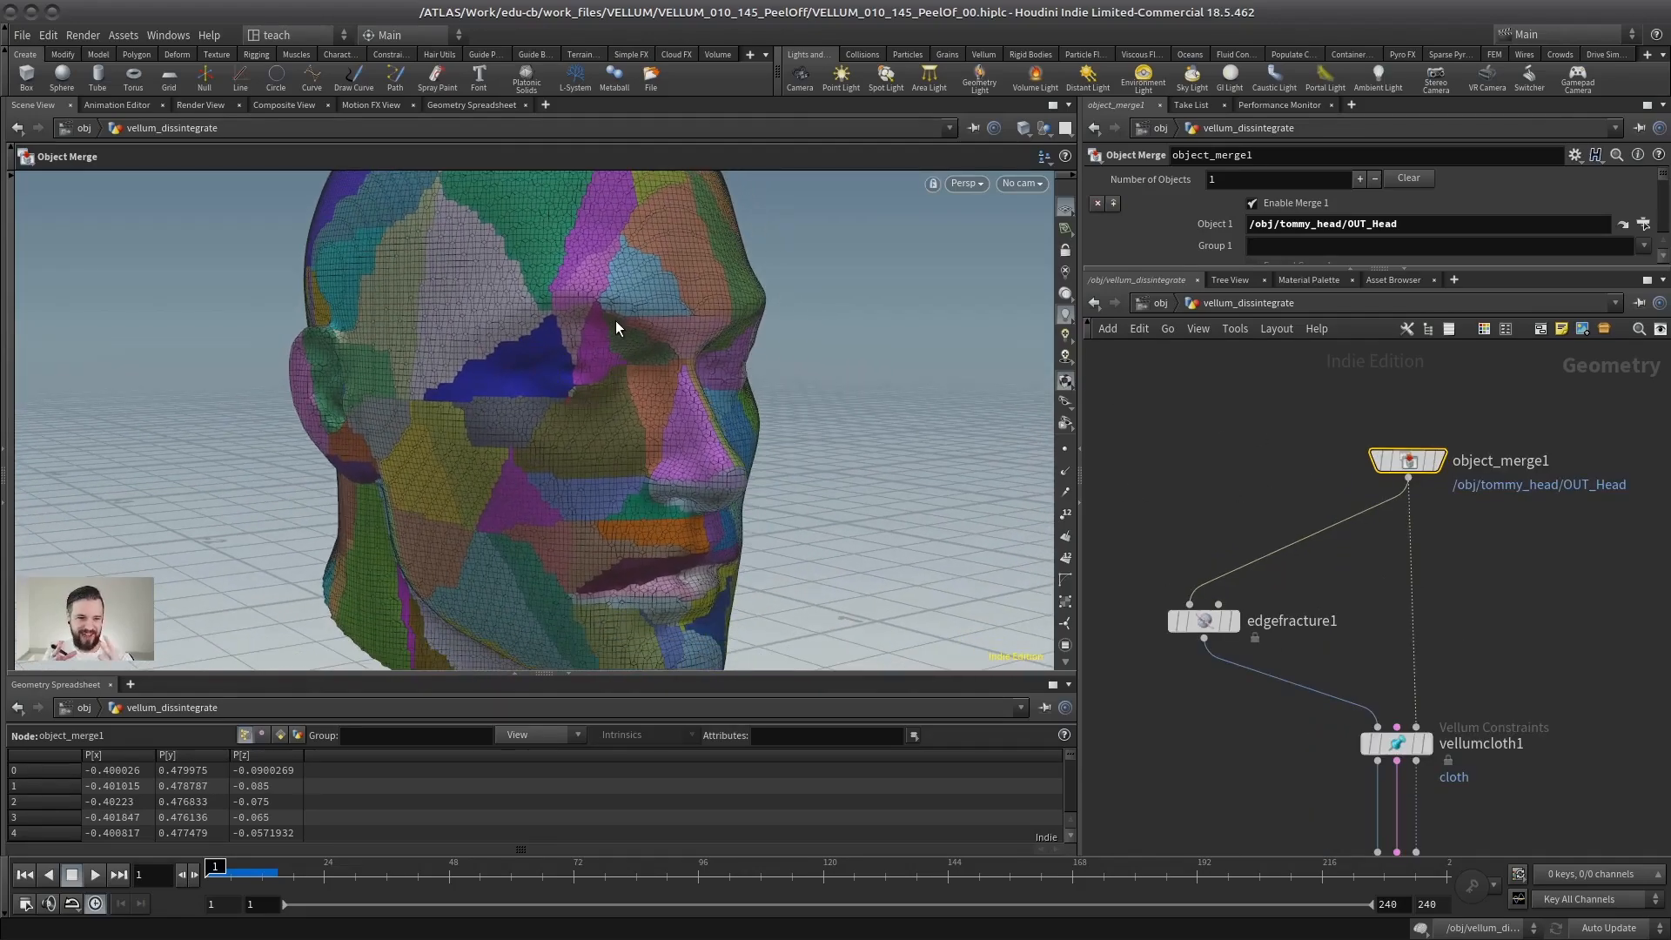
scroll(1254, 514, "up", 1)
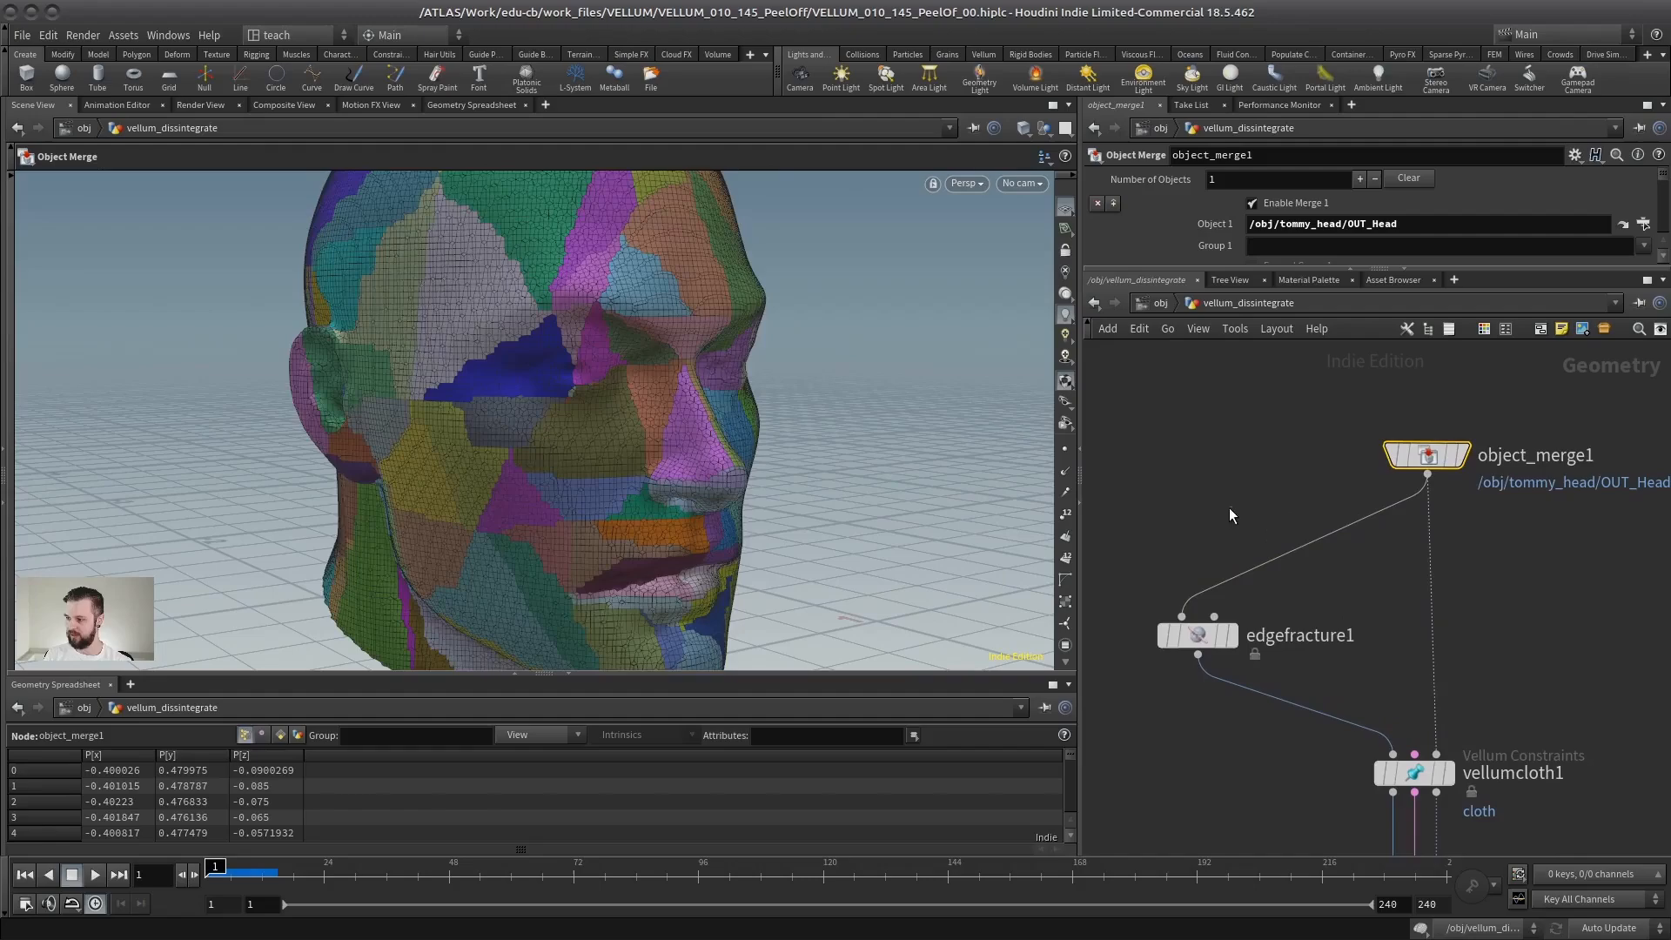
Insert a Peak node between object_merge1 and edgefracture1, display it, and align it above edgefracture1.
left_click(1189, 475)
key("Tab")
type("pea")
key("Return")
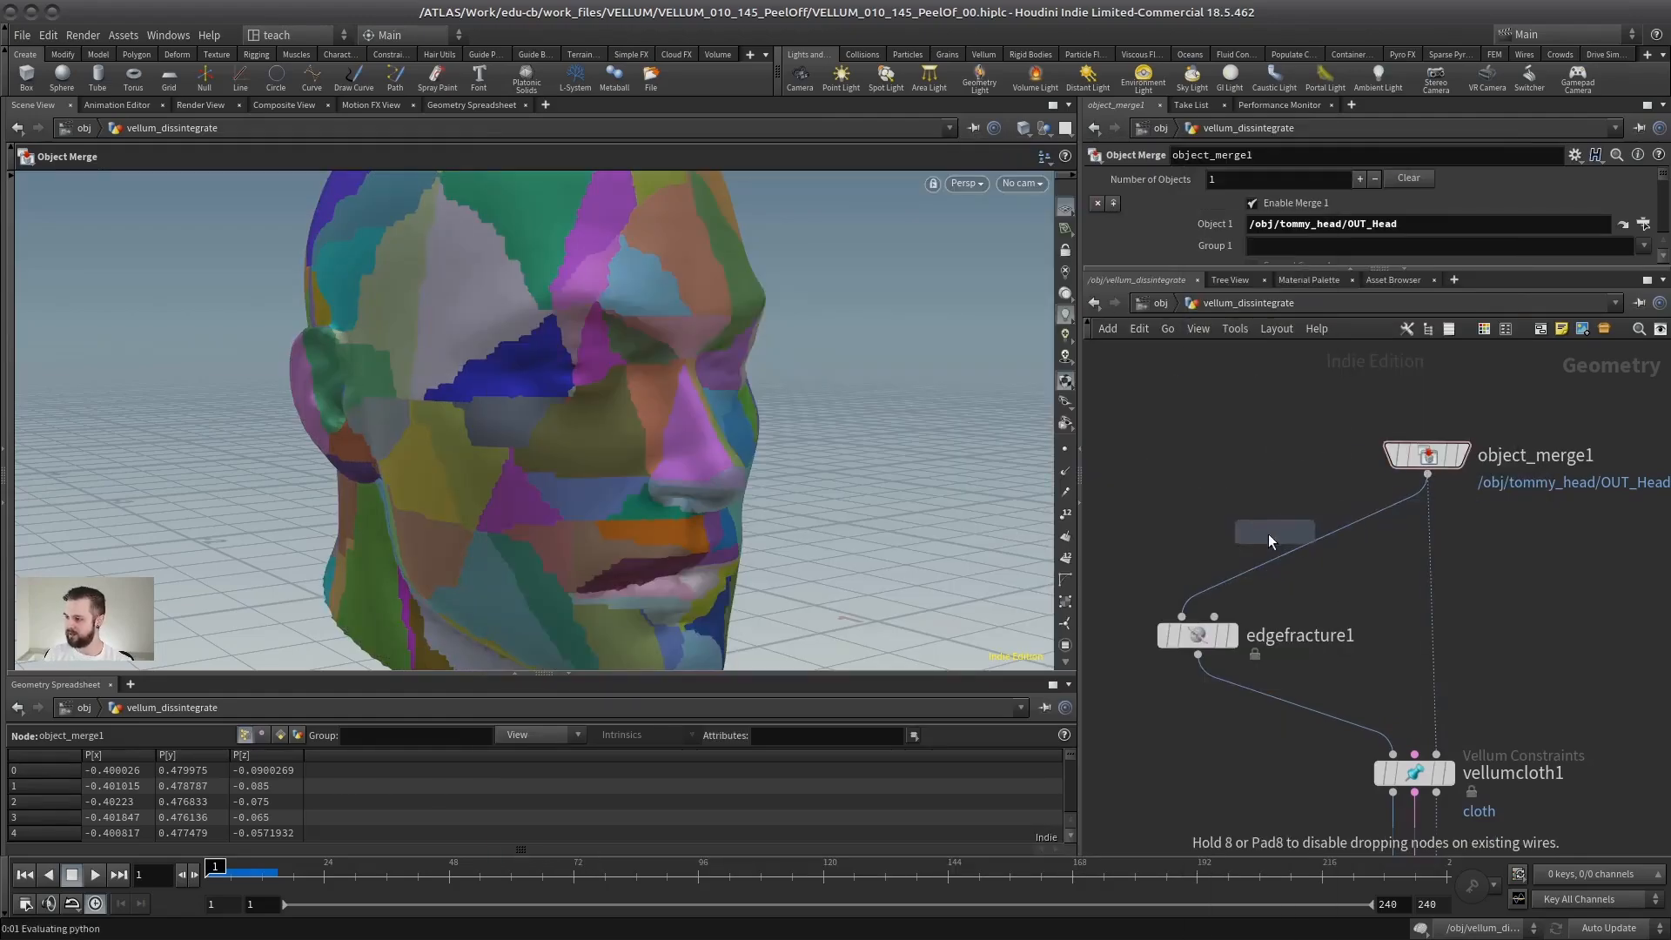
left_click(1267, 534)
double_click(1324, 537)
left_click(1301, 536)
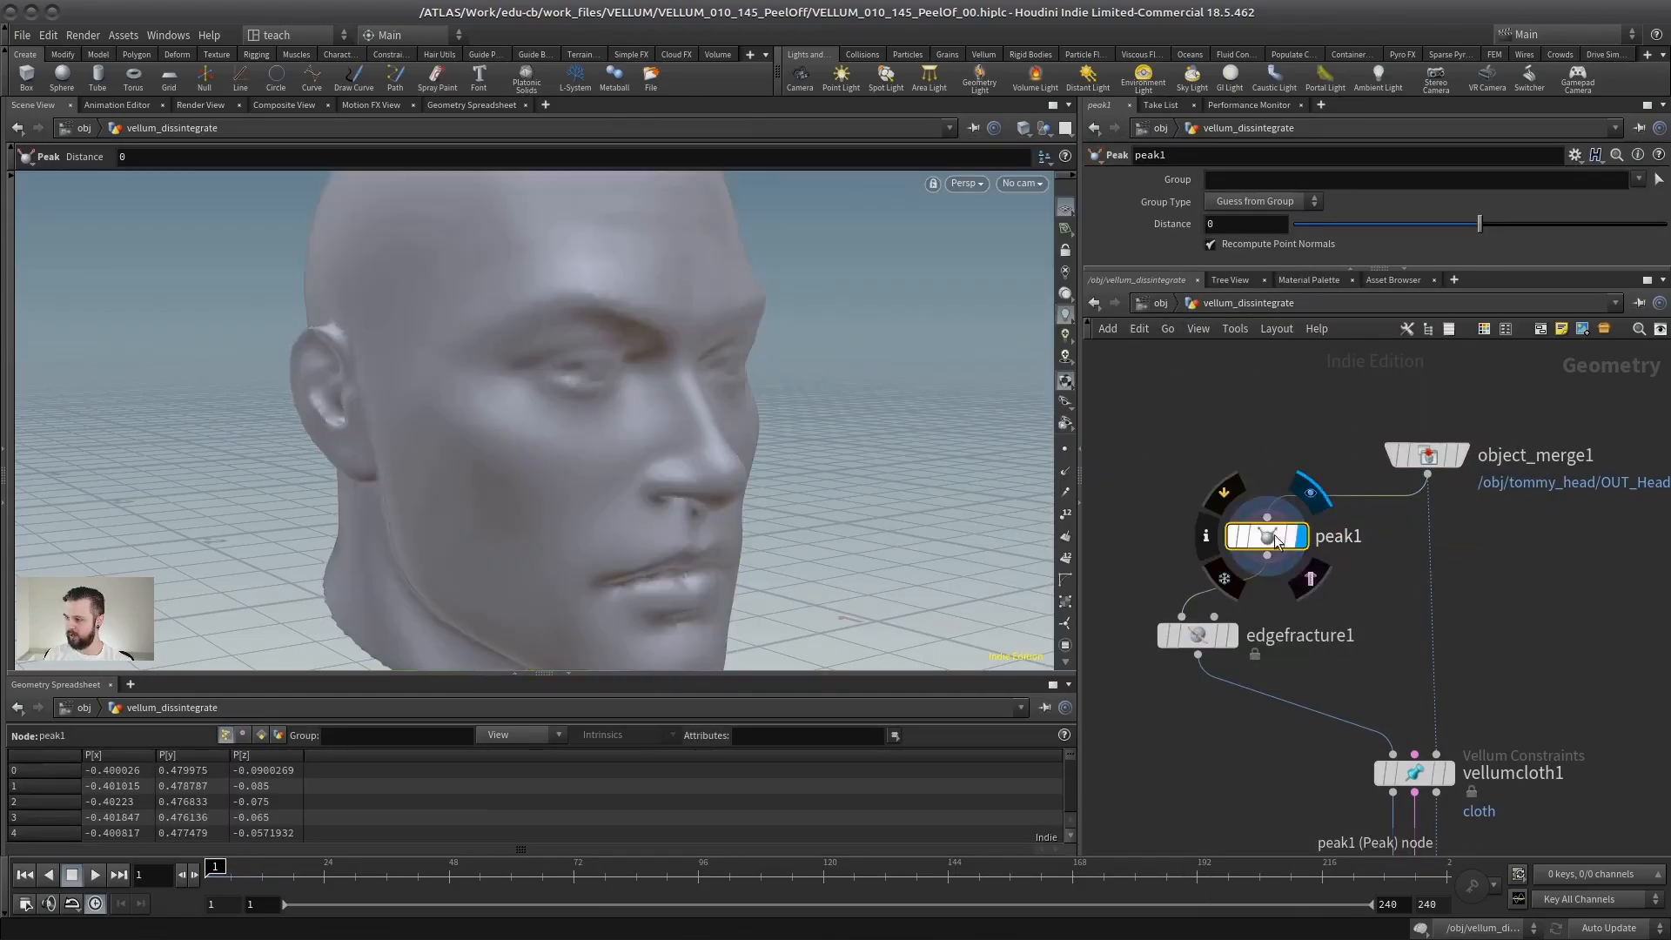
left_click_drag(1259, 541, 1189, 524)
Try negative Peak distances and a distance of 0.1 on the head, and inspect the shape.
left_click_drag(676, 463, 599, 438)
left_click_drag(1452, 223, 1479, 224)
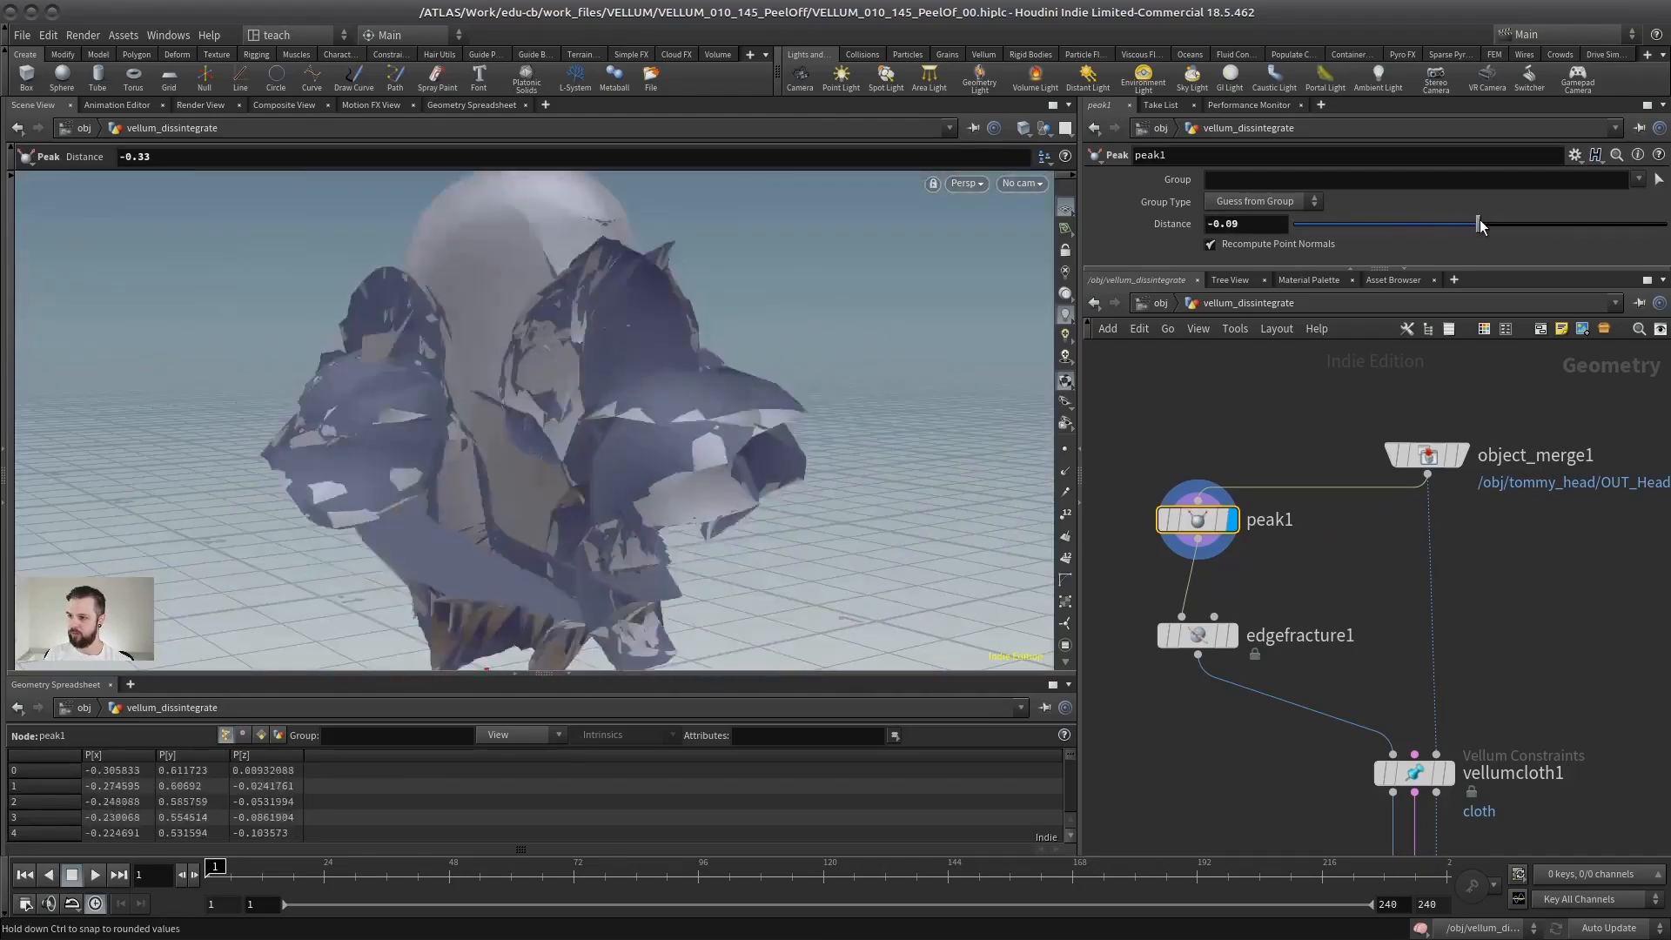
middle_click(1242, 220, "ctrl")
type(".1")
key("Return")
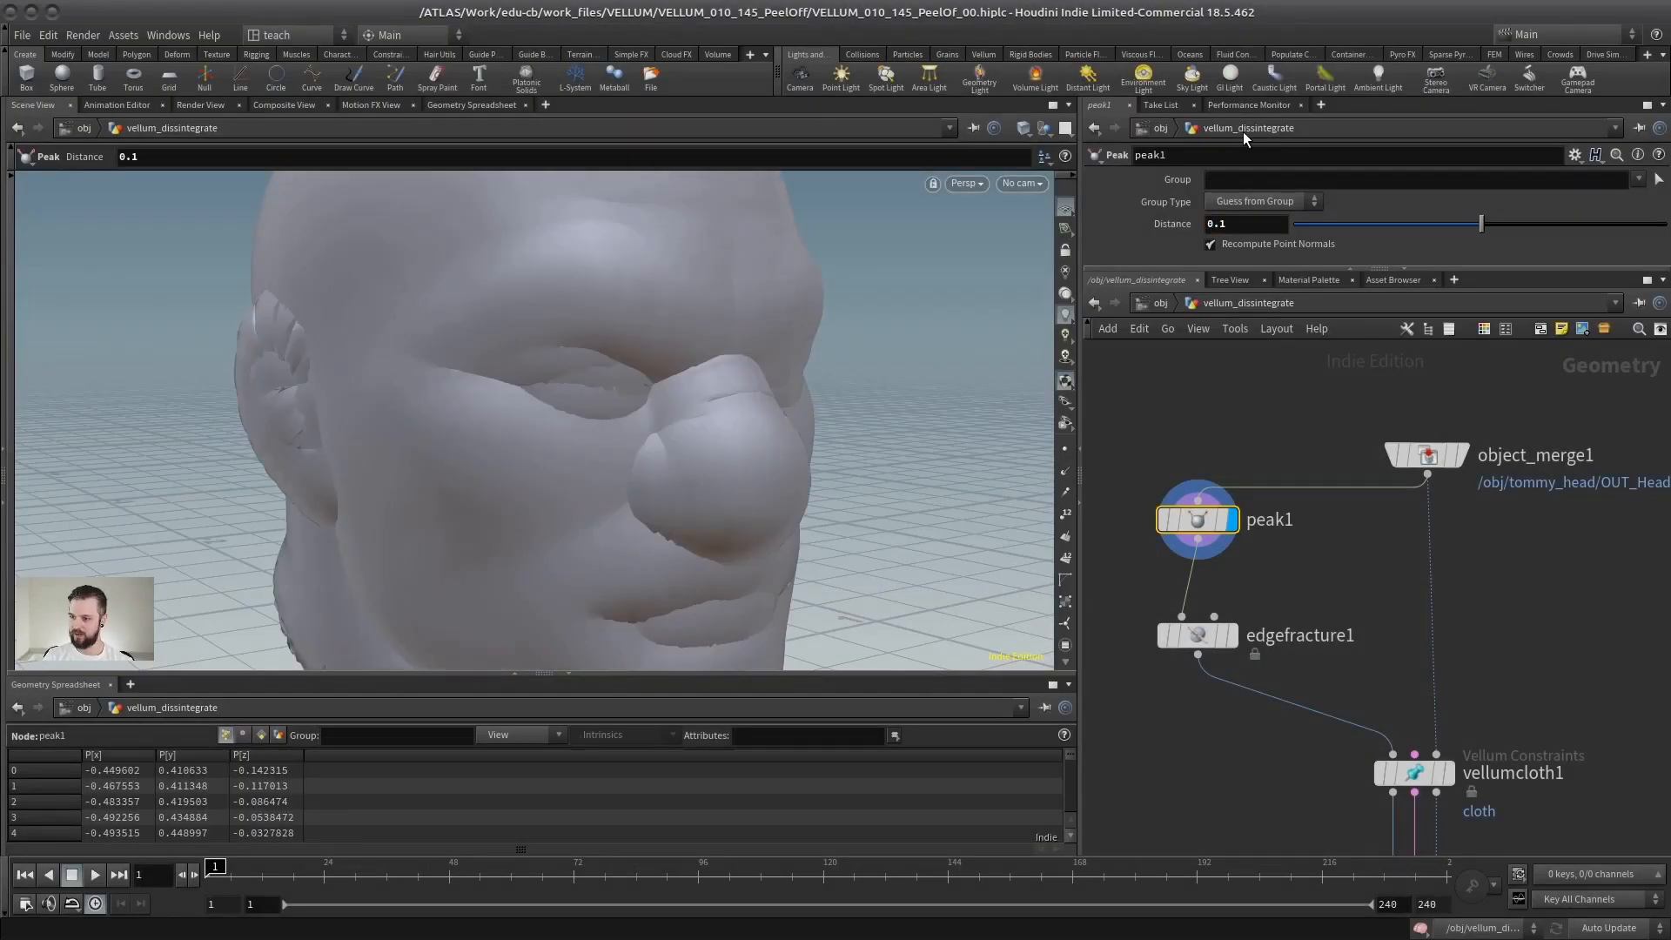
key("Escape")
left_click_drag(682, 459, 618, 388)
Set the Distance of peak1 to 0.01.
key("Return")
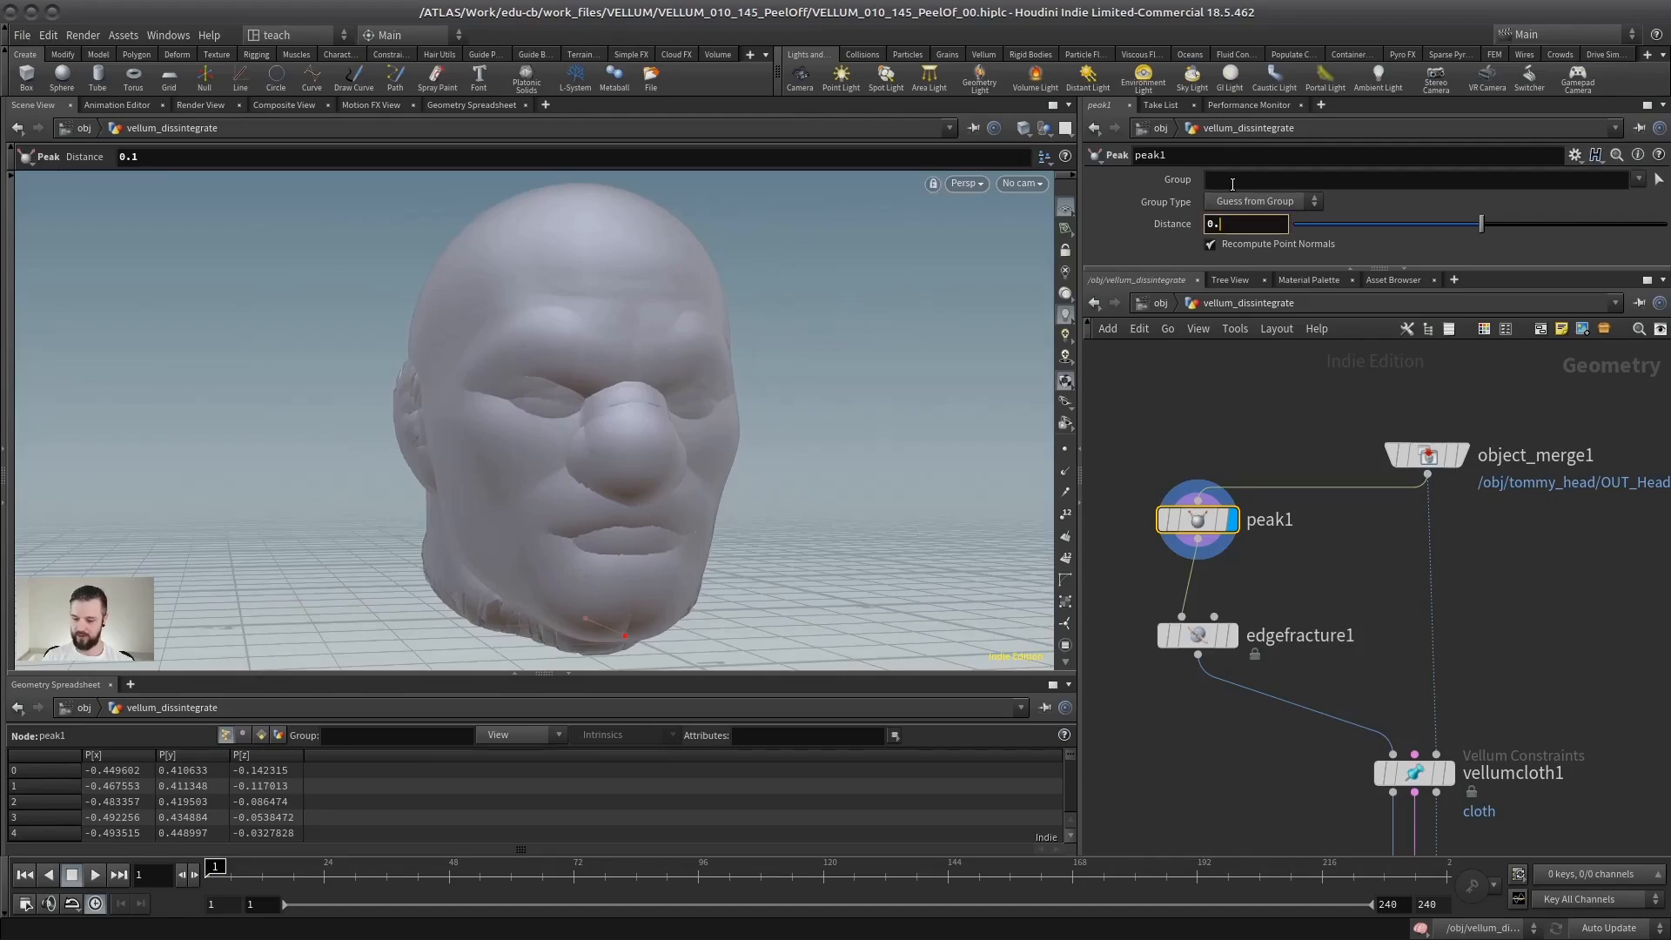
type("01")
key("Return")
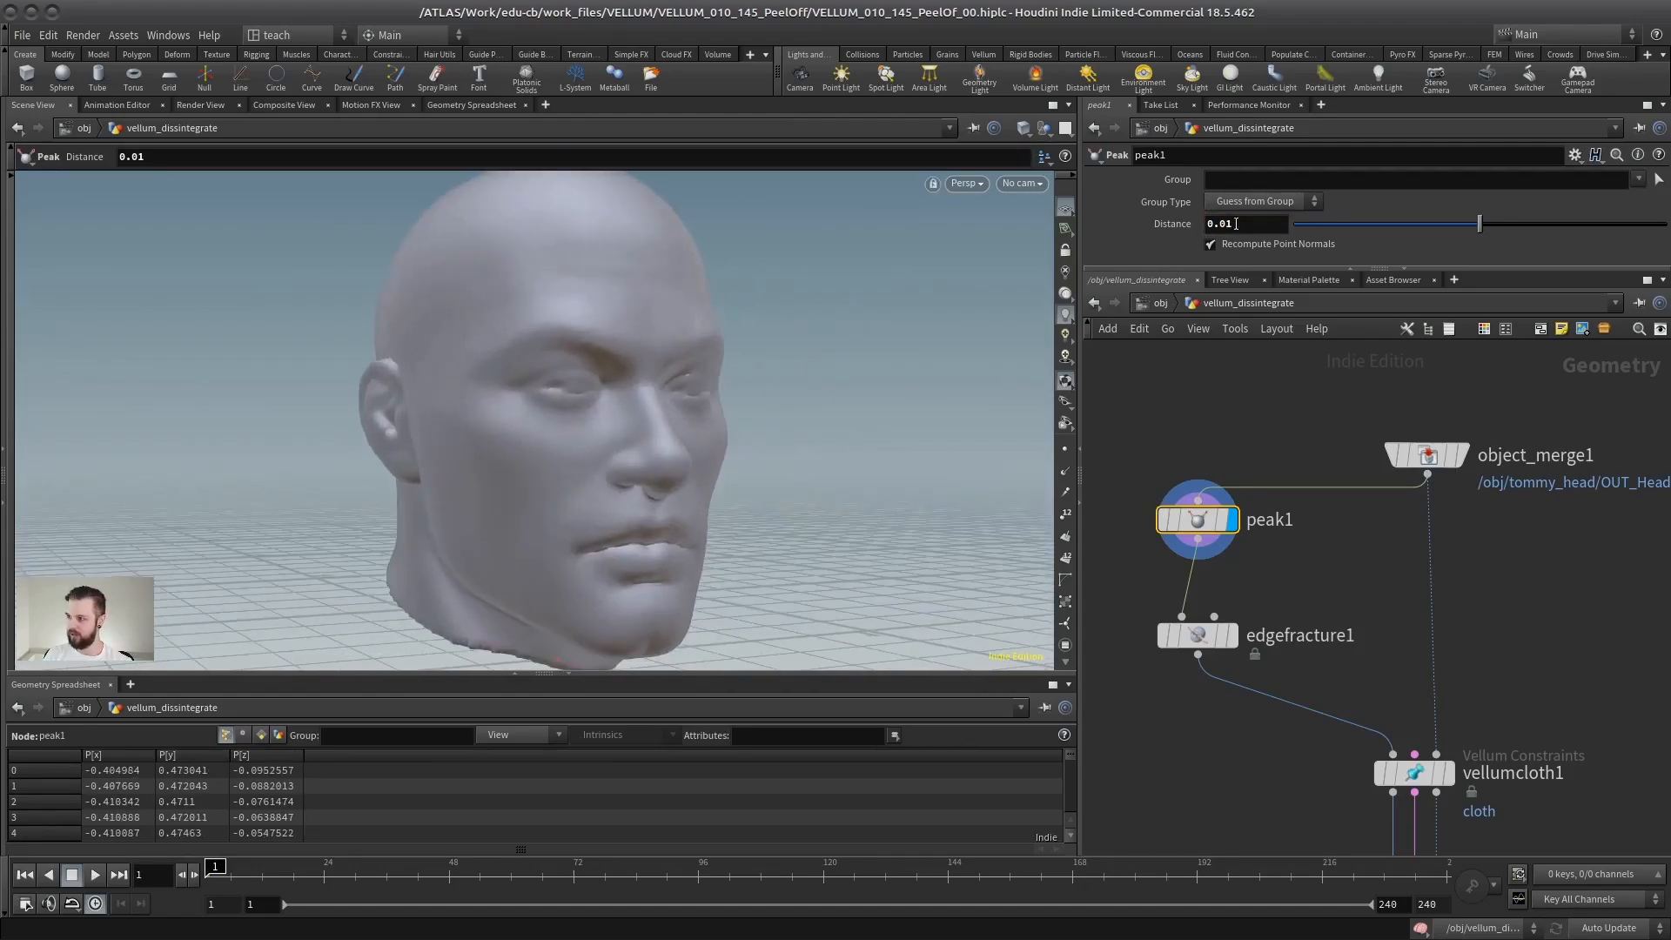
Compare the head's profile with peak1 bypassed and active.
mouse_move(1162, 520)
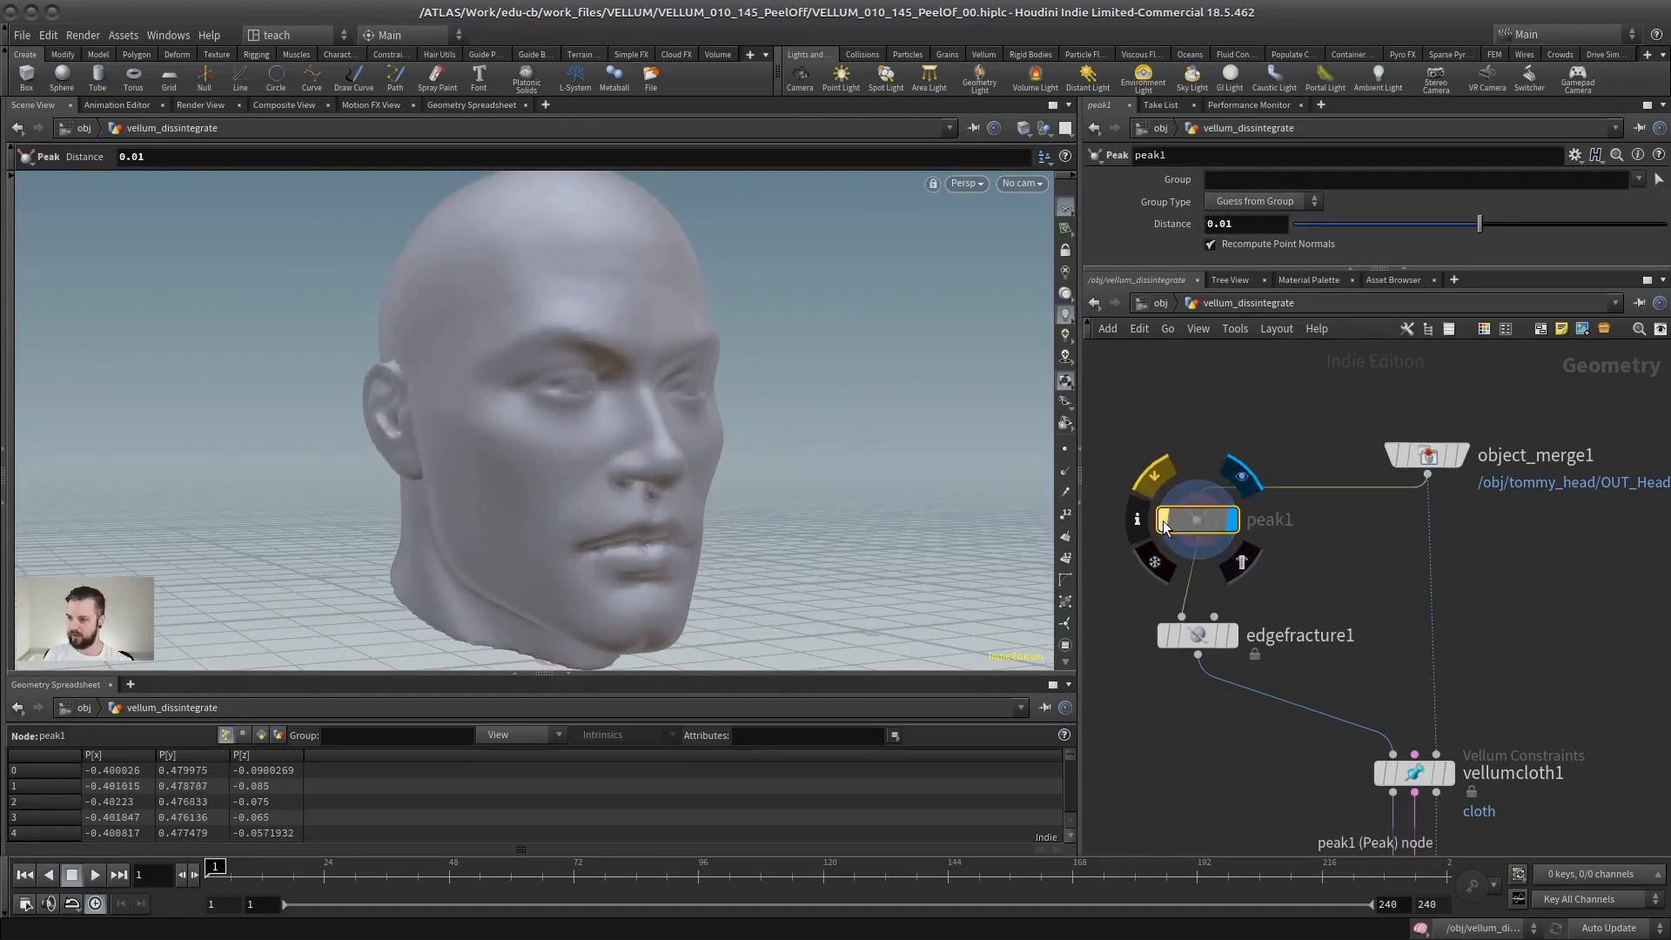
key("Escape")
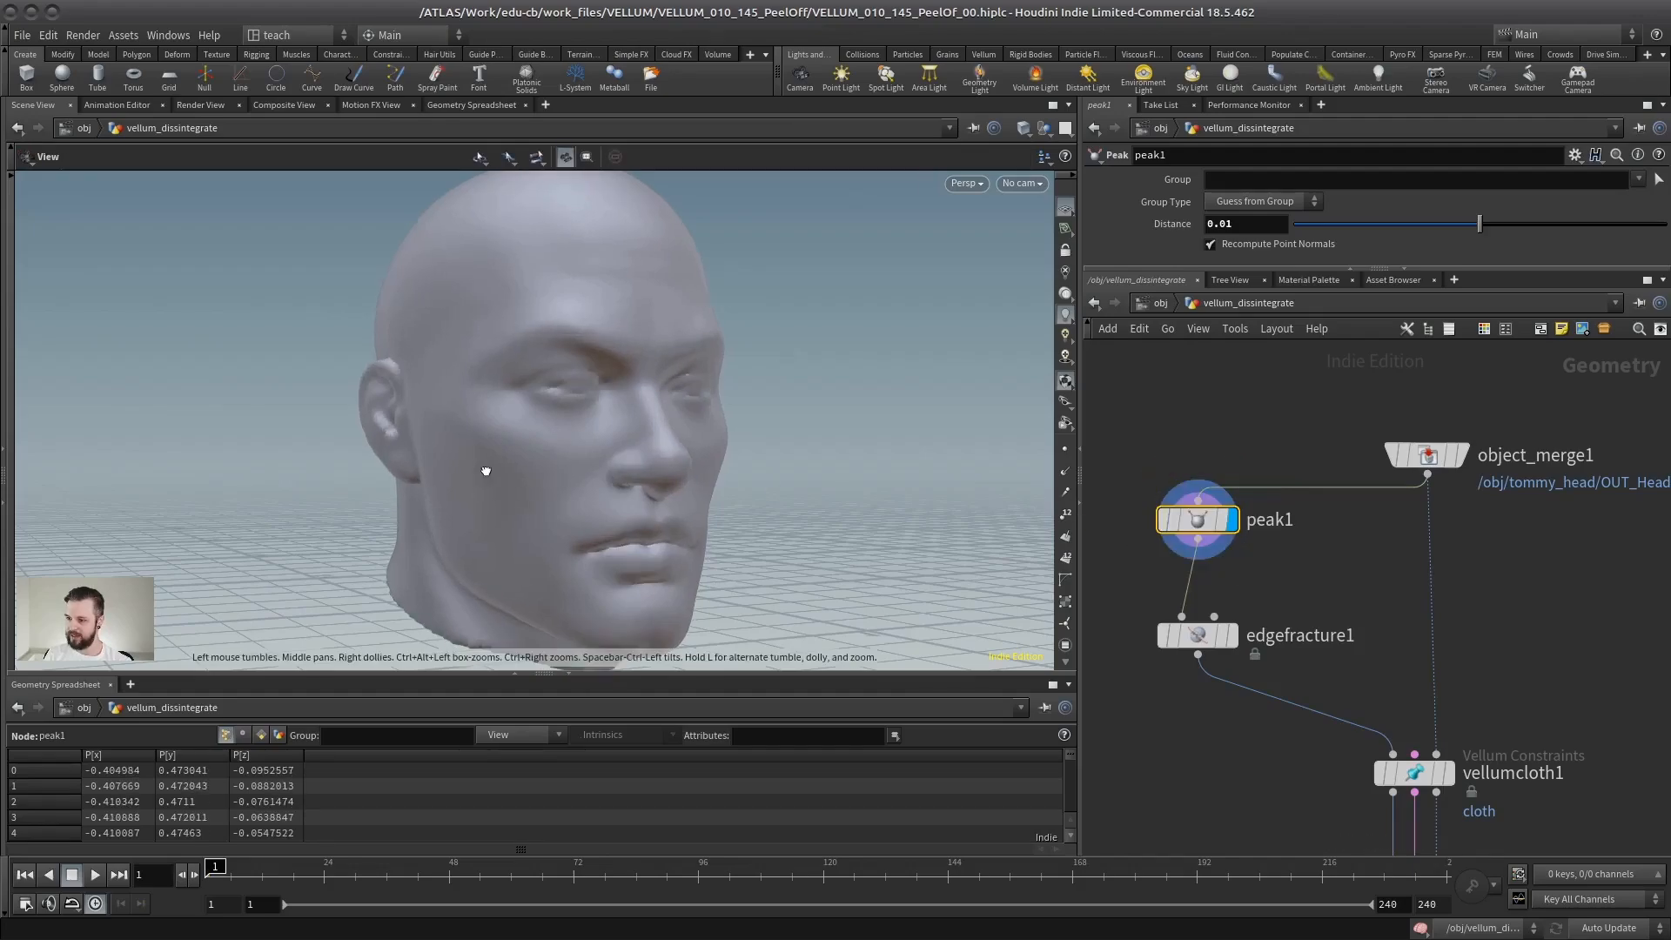
left_click_drag(484, 466, 888, 433)
right_click_drag(889, 433, 906, 448)
left_click(1160, 522)
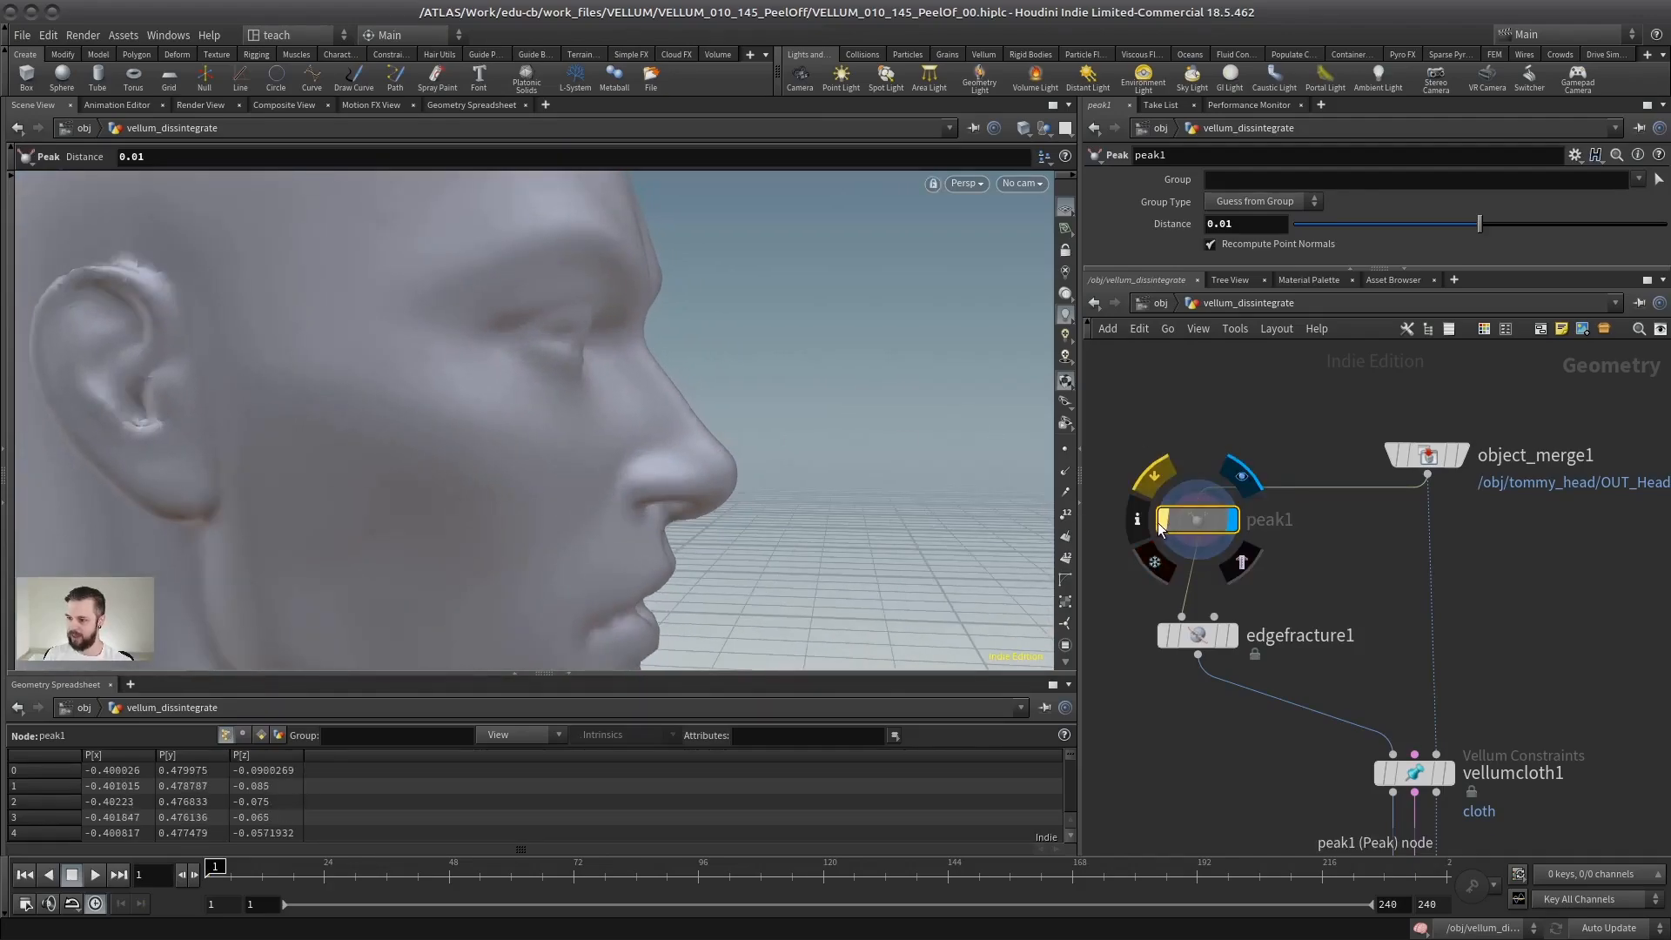
left_click(1160, 522)
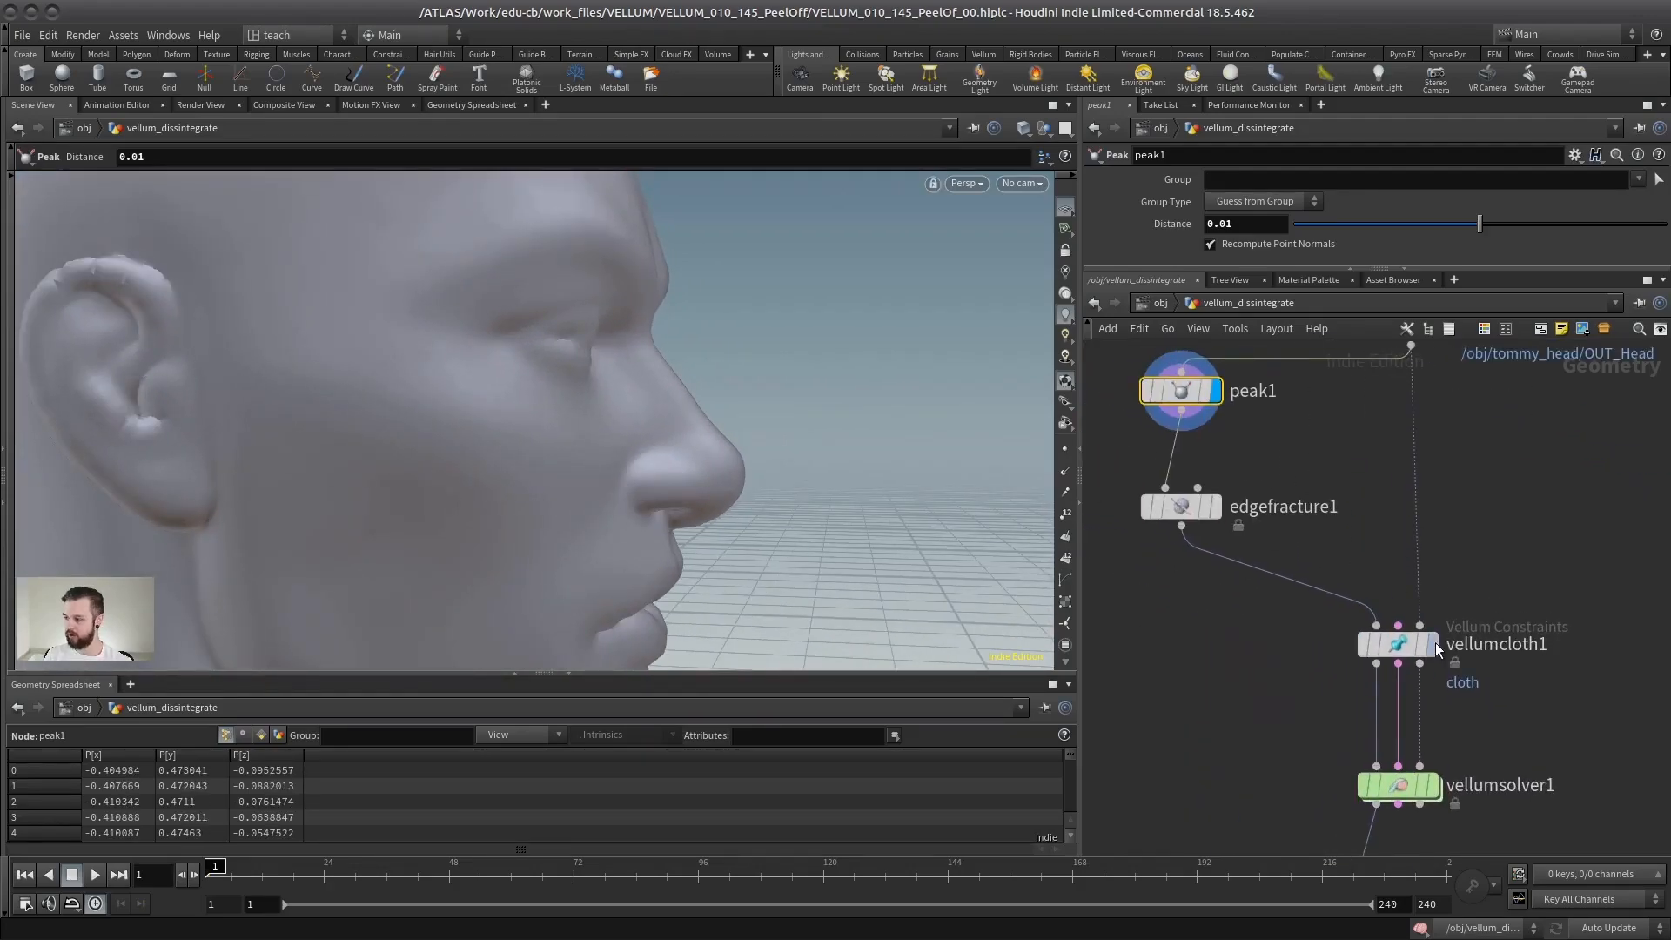
Display vellumcloth1, enable Visualize Thickness, and examine the point thickness along the nose up close.
left_click(1432, 644)
left_click_drag(1279, 269, 1306, 505)
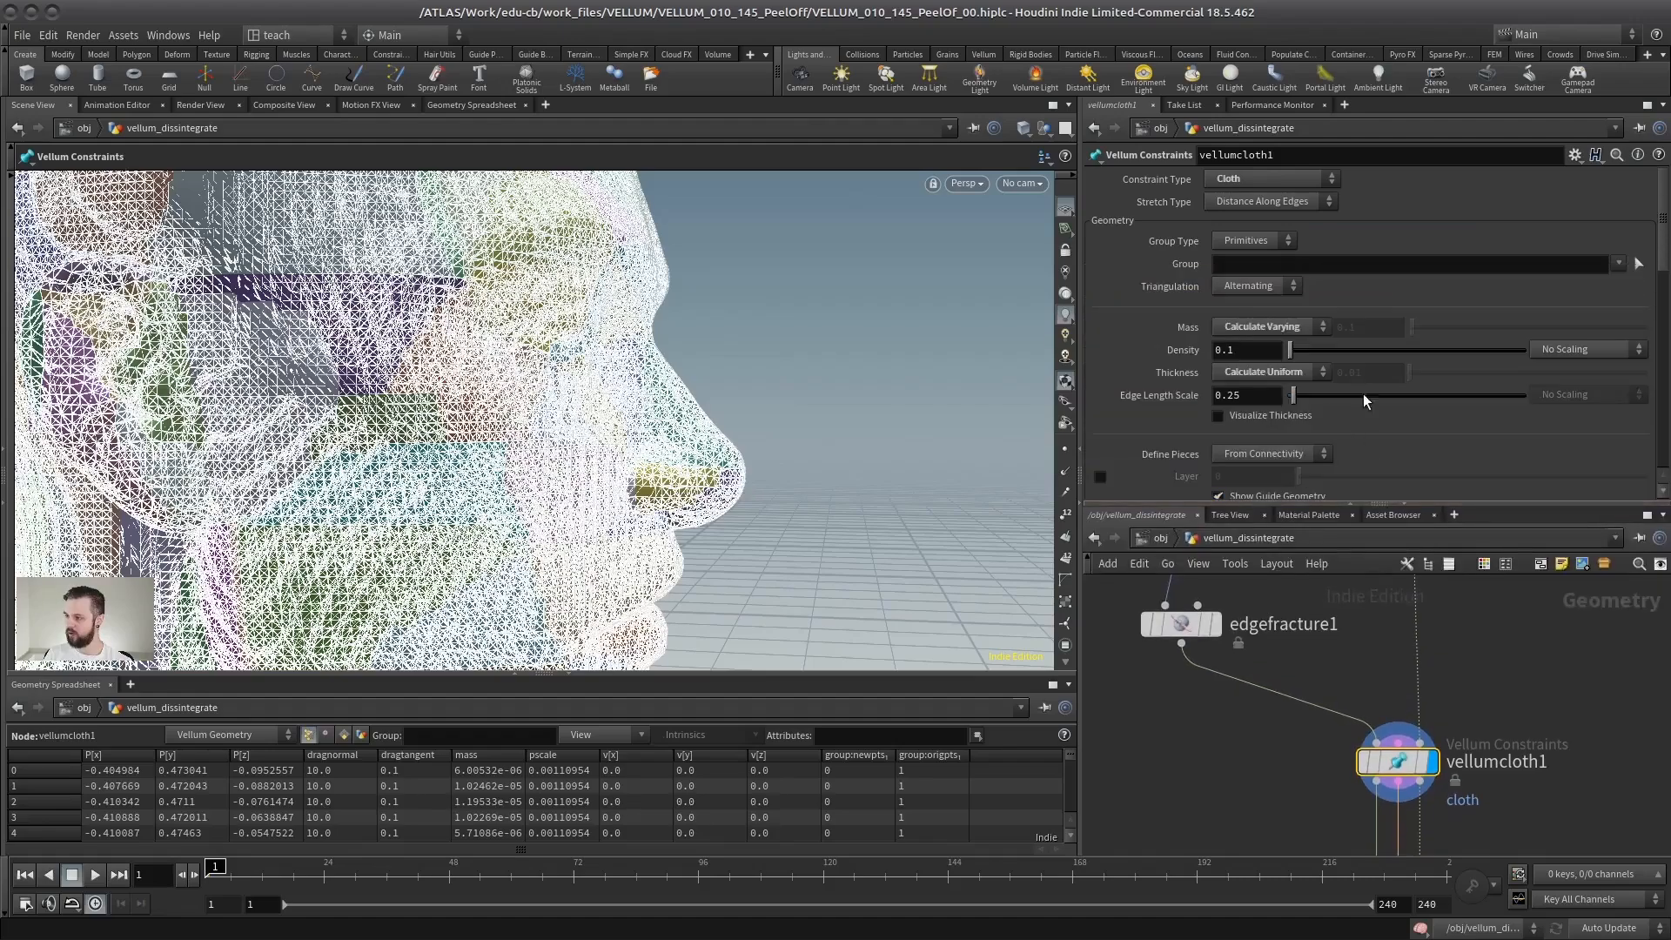
left_click(1219, 415)
scroll(757, 405, "up", 3)
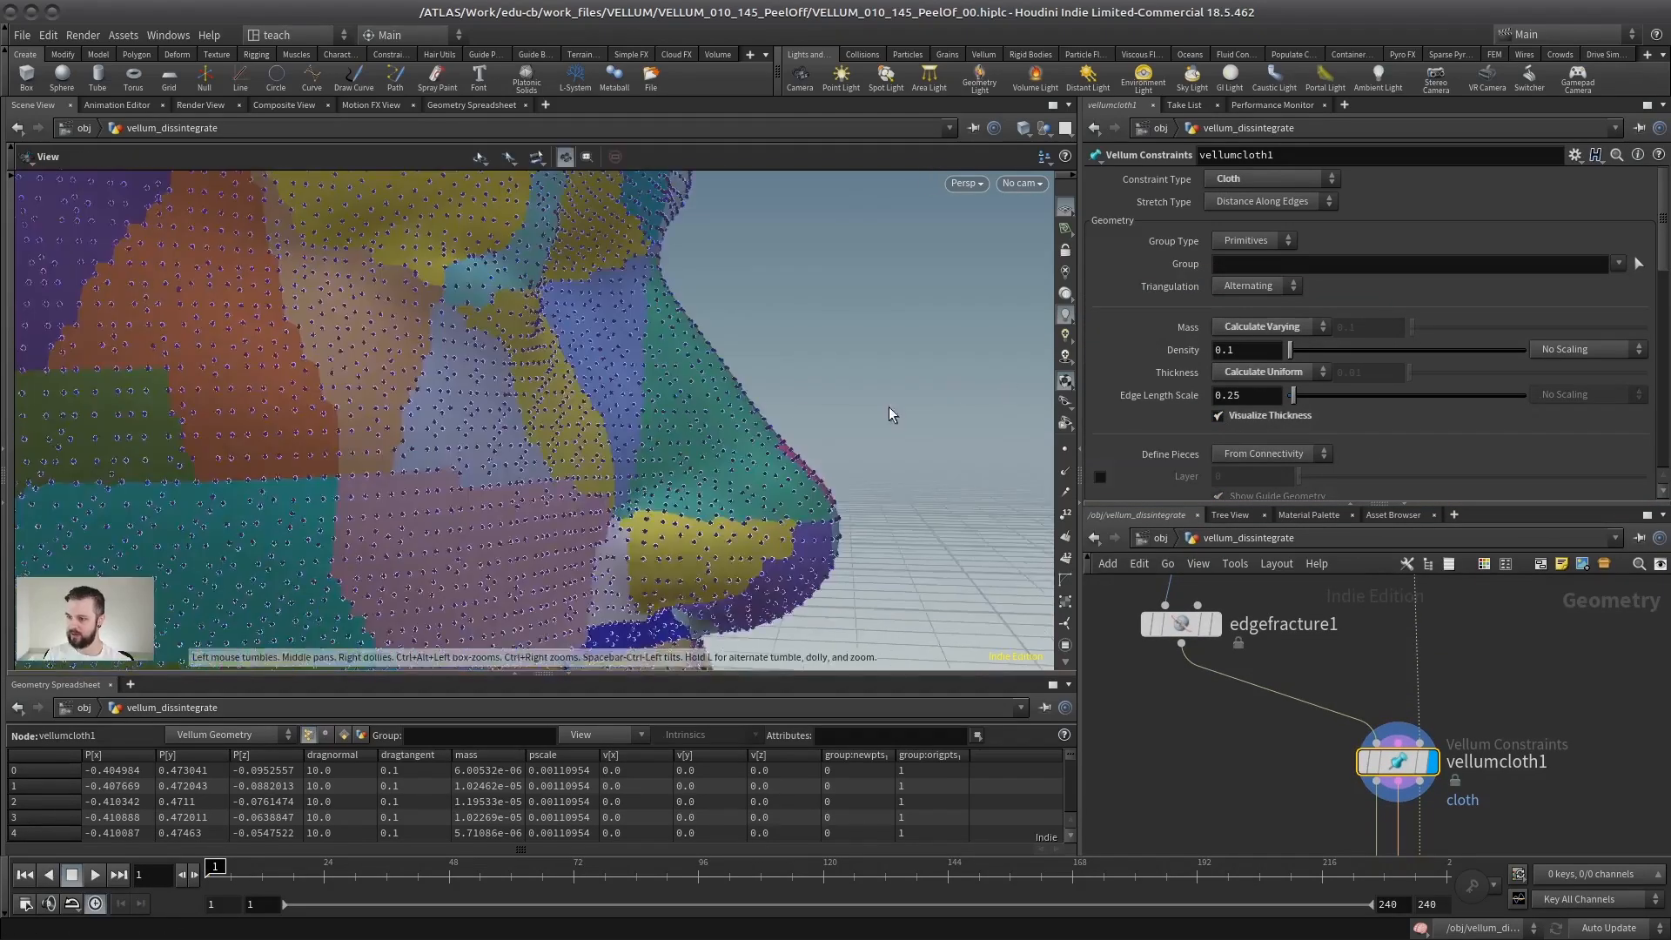
scroll(905, 406, "up", 3)
scroll(906, 407, "up", 5)
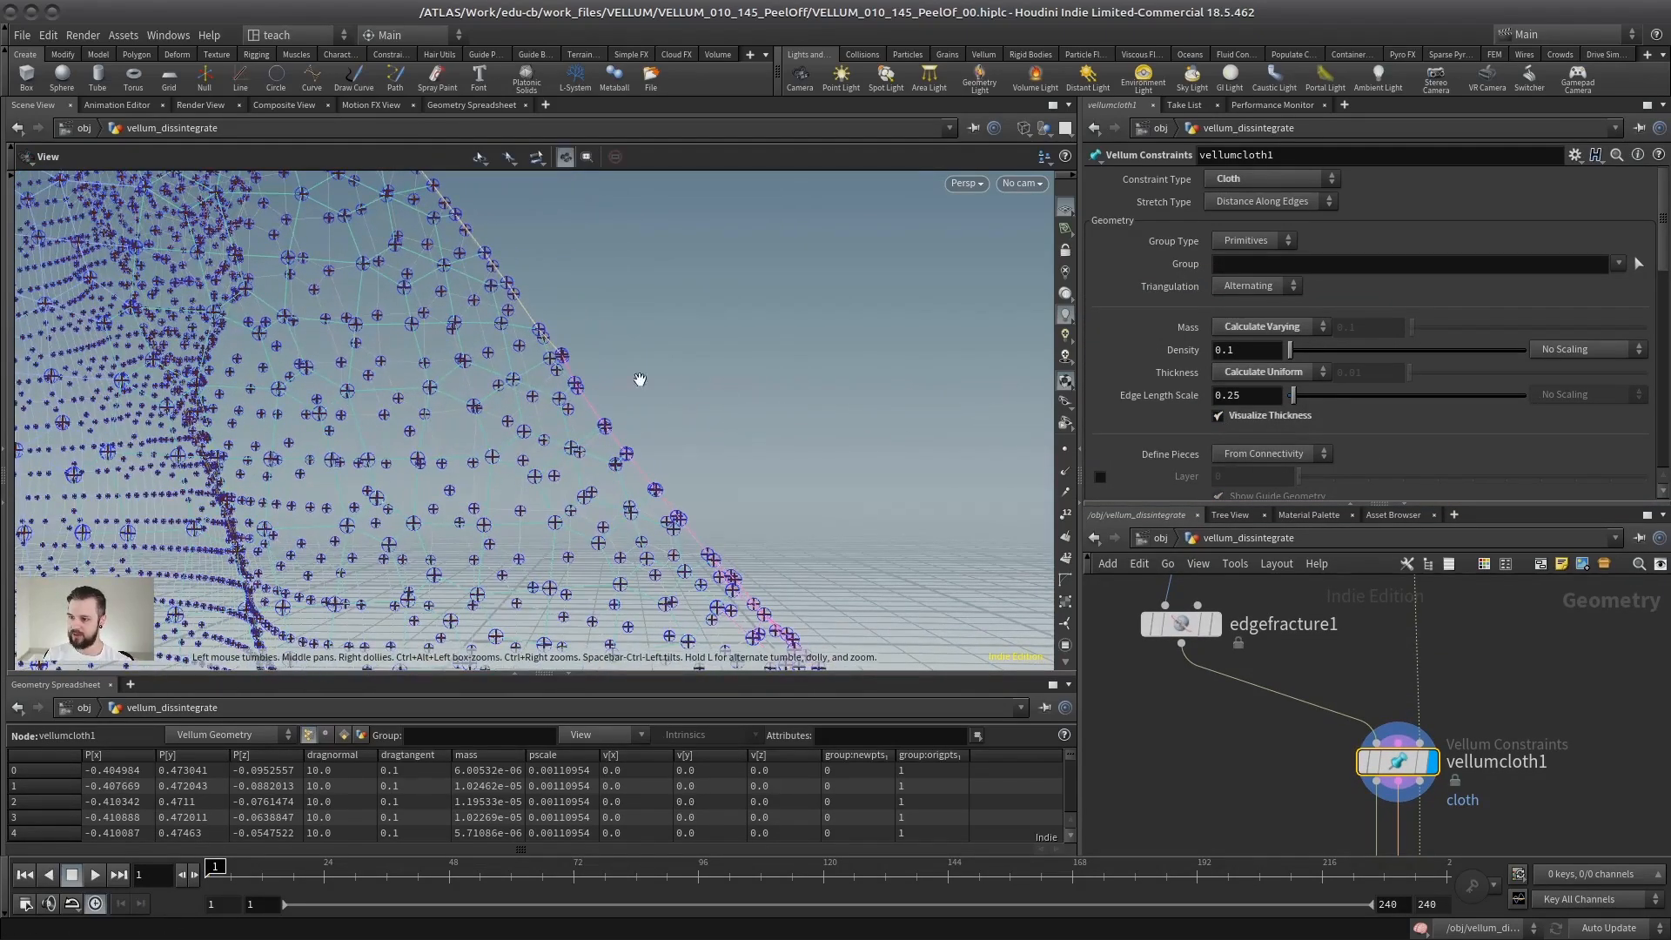
scroll(583, 427, "up", 2)
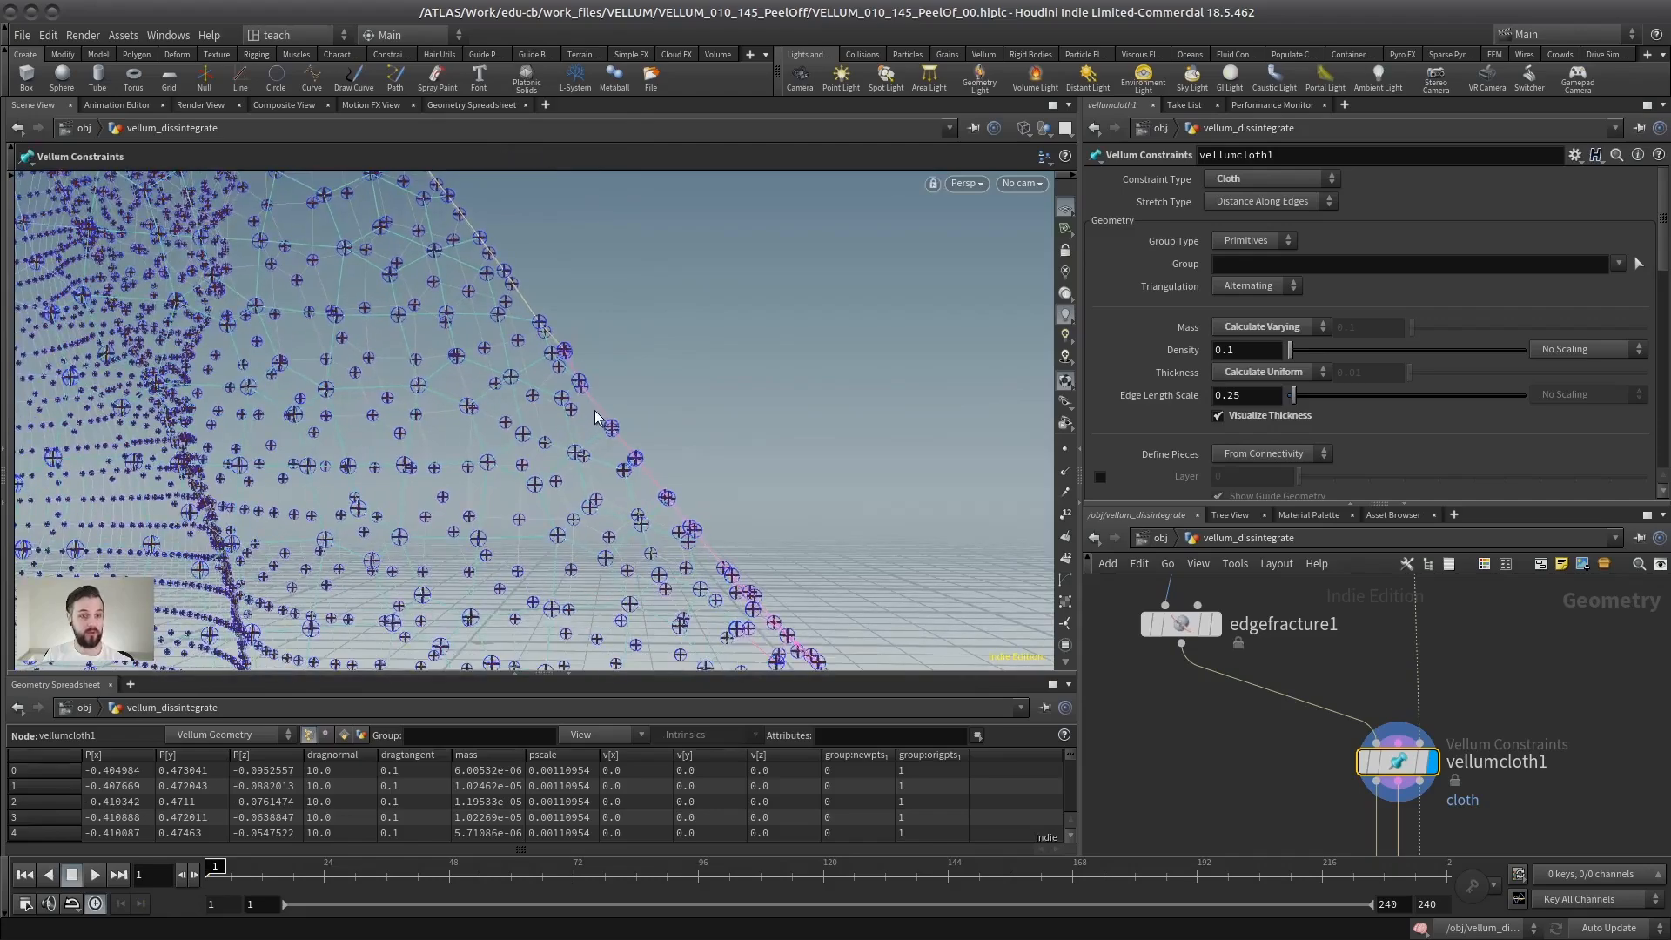
left_click_drag(1409, 507, 1393, 273)
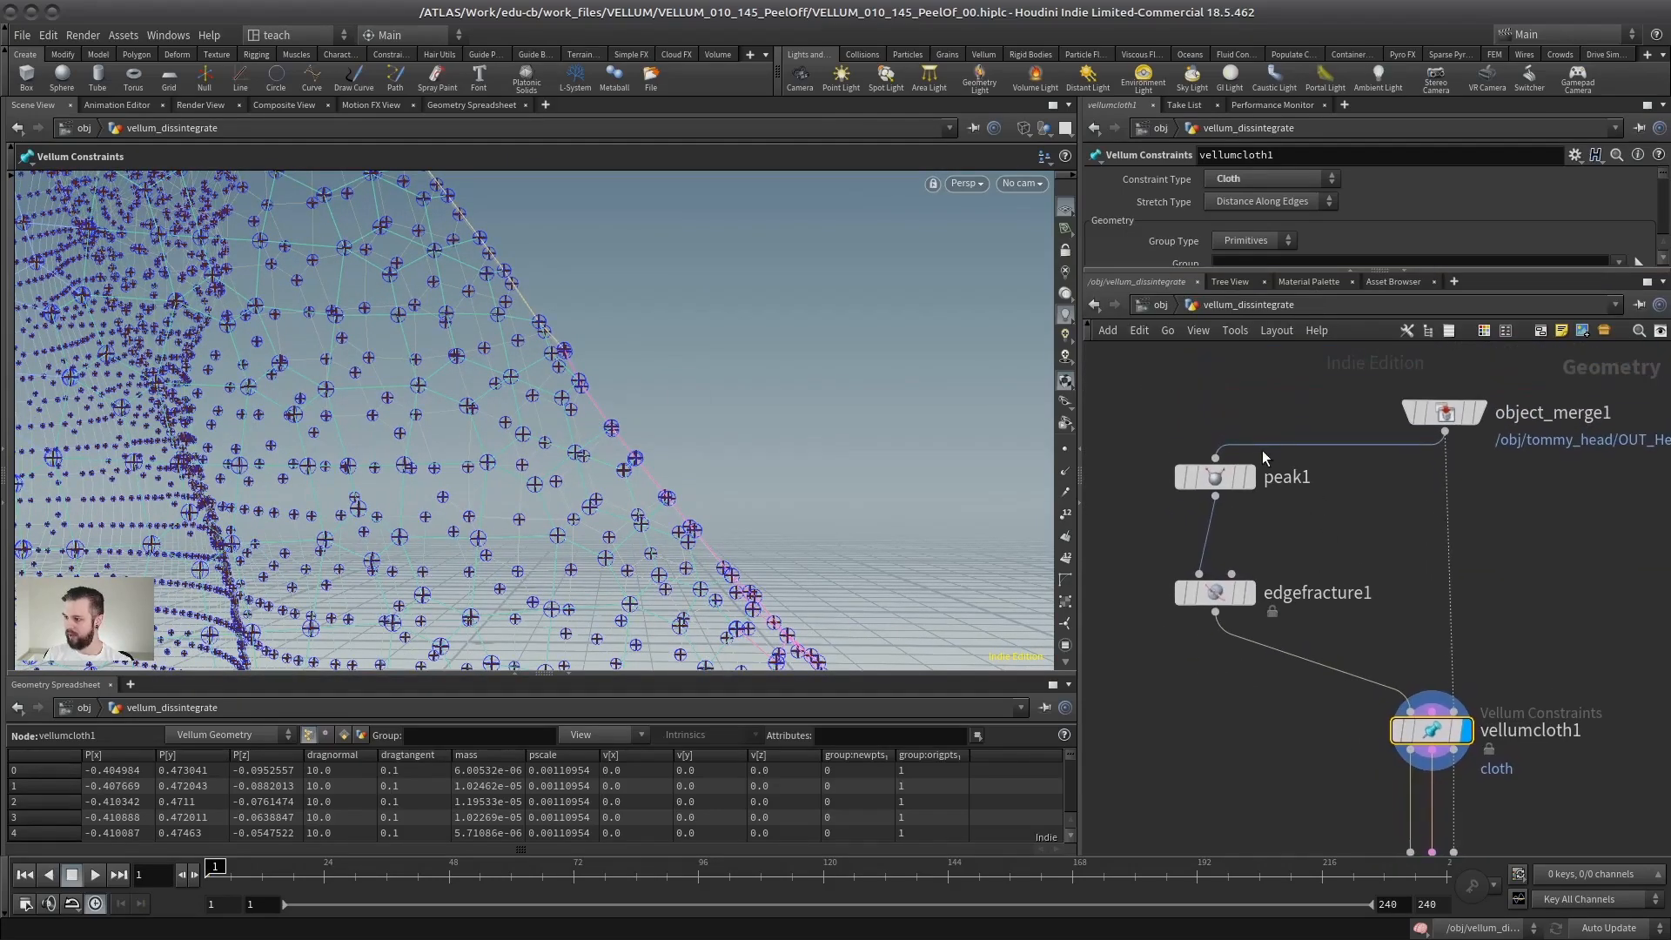
Show object_merge1 as a template behind the cloth and try a Distance of 0.005 on peak1.
left_click(1470, 417)
left_click_drag(531, 417, 607, 399, "alt")
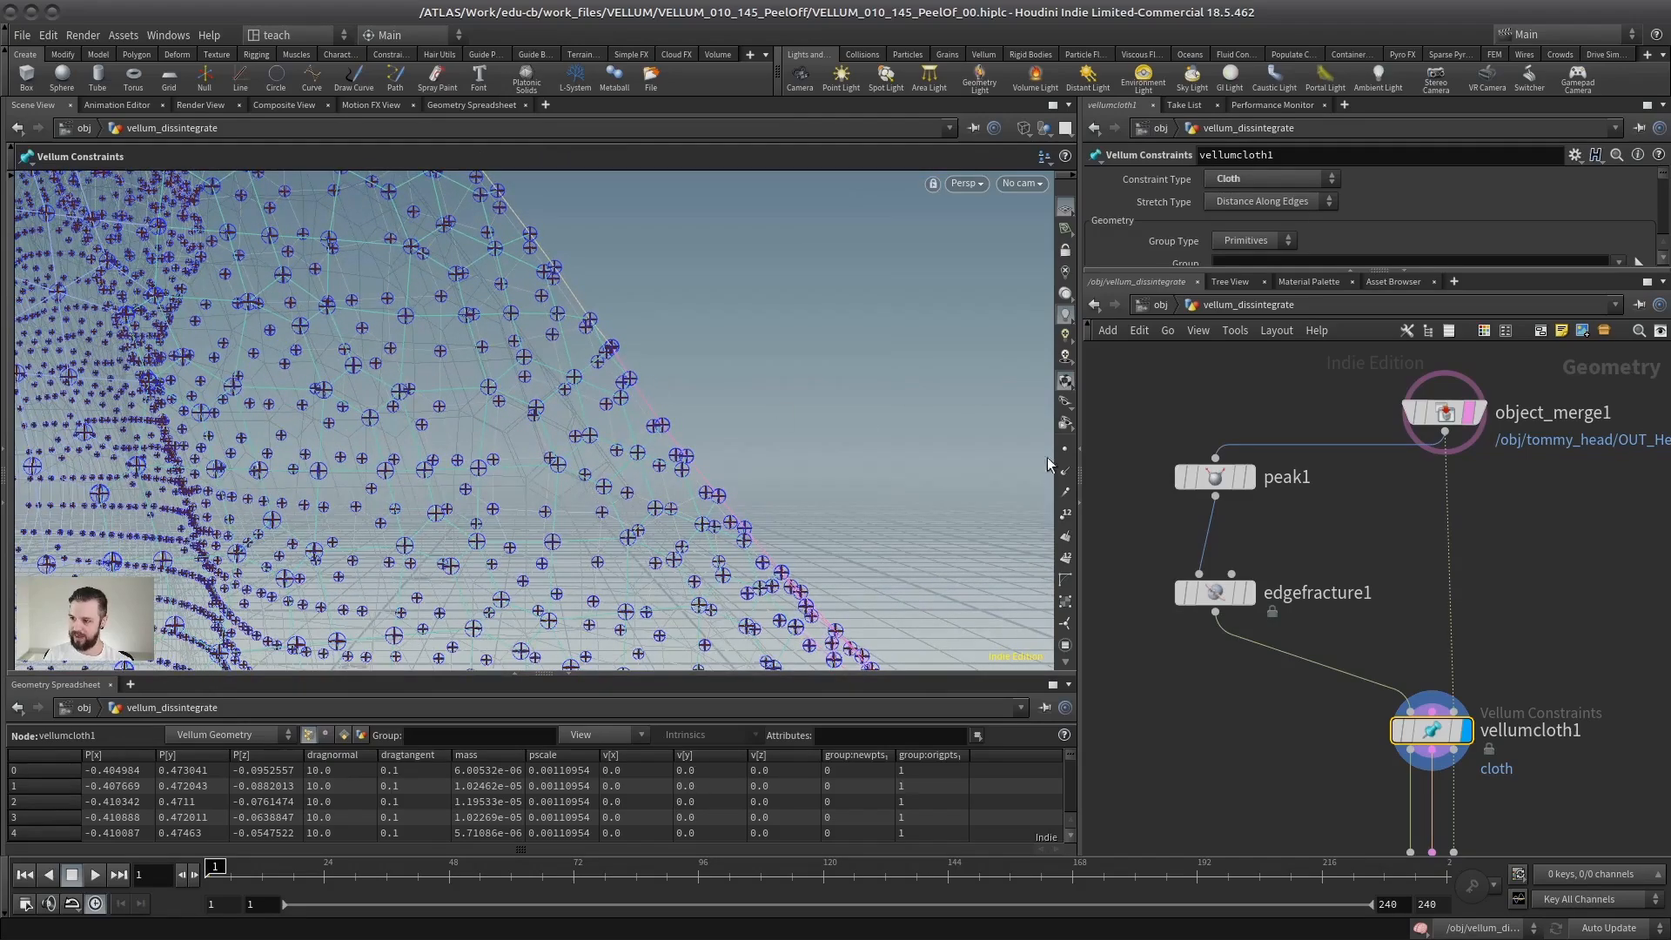
left_click(1215, 477)
left_click(1245, 224)
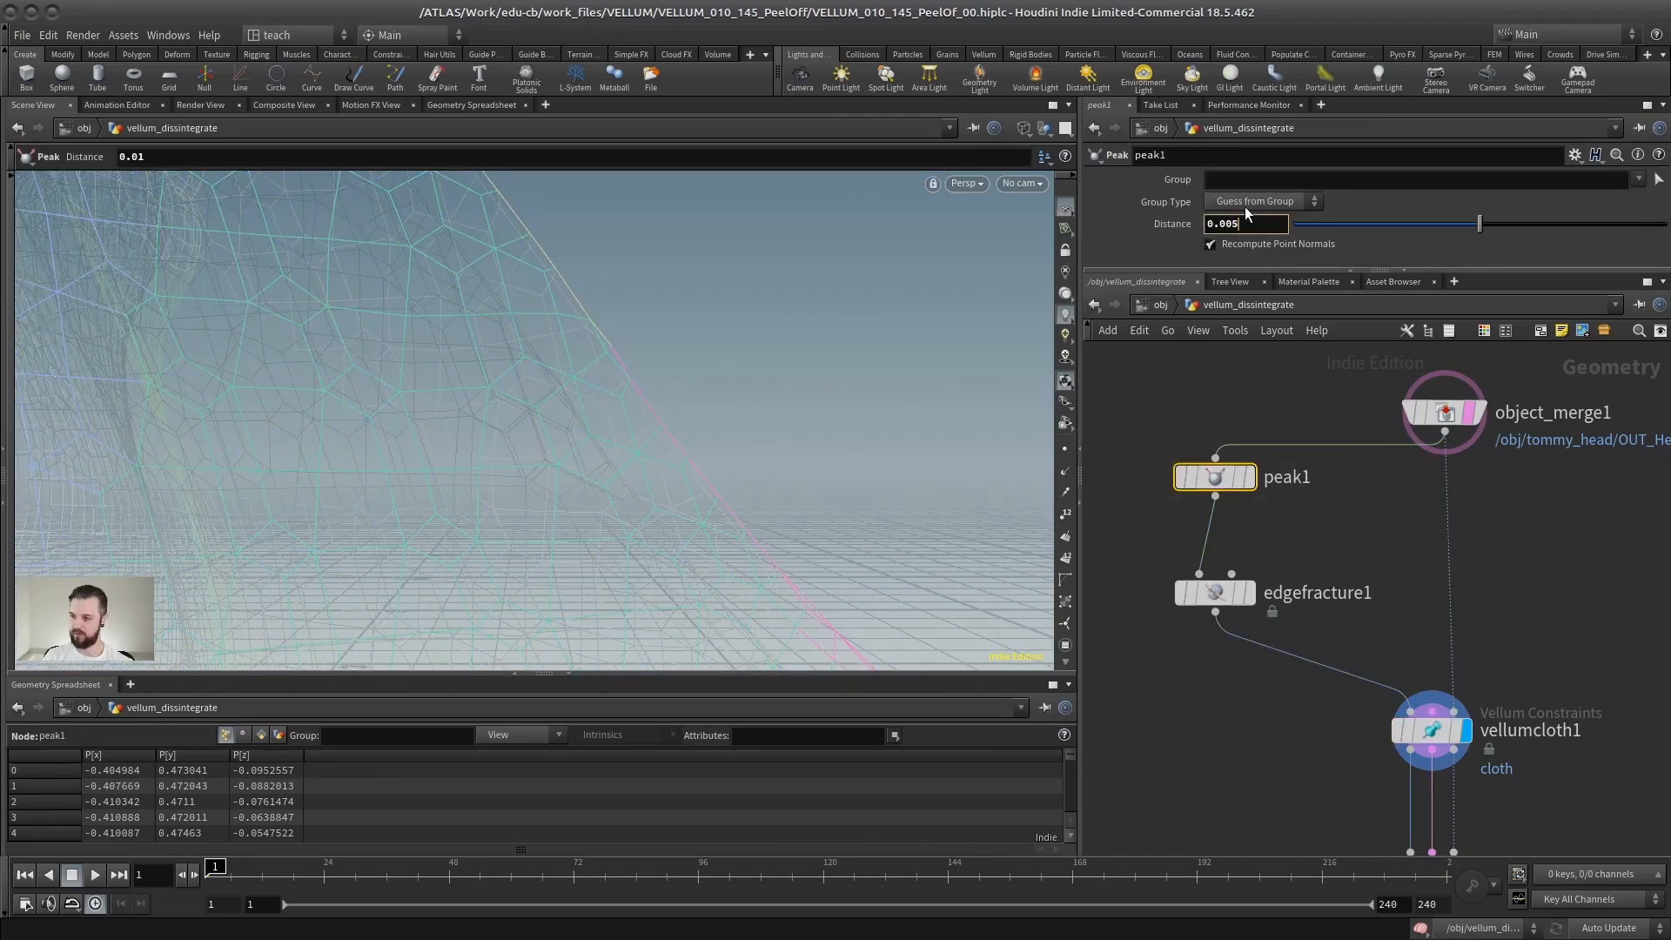
left_click(1158, 524)
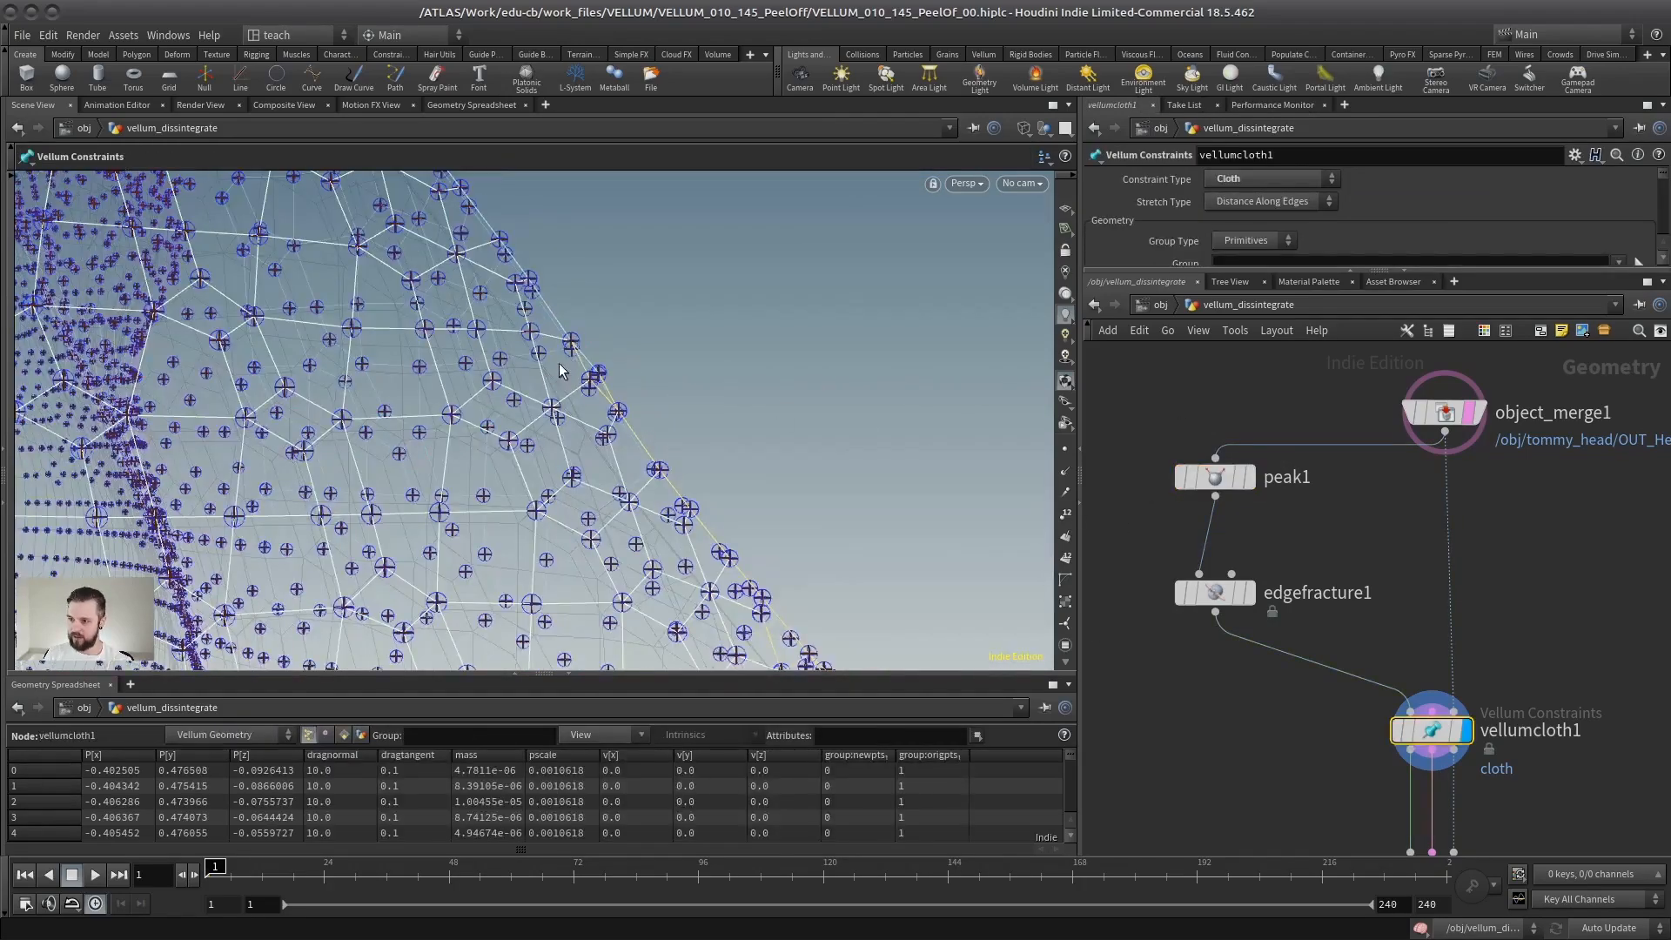
Set the Distance of peak1 to 0.0025 and check the cloth's point thickness along the nose.
left_click(1196, 470)
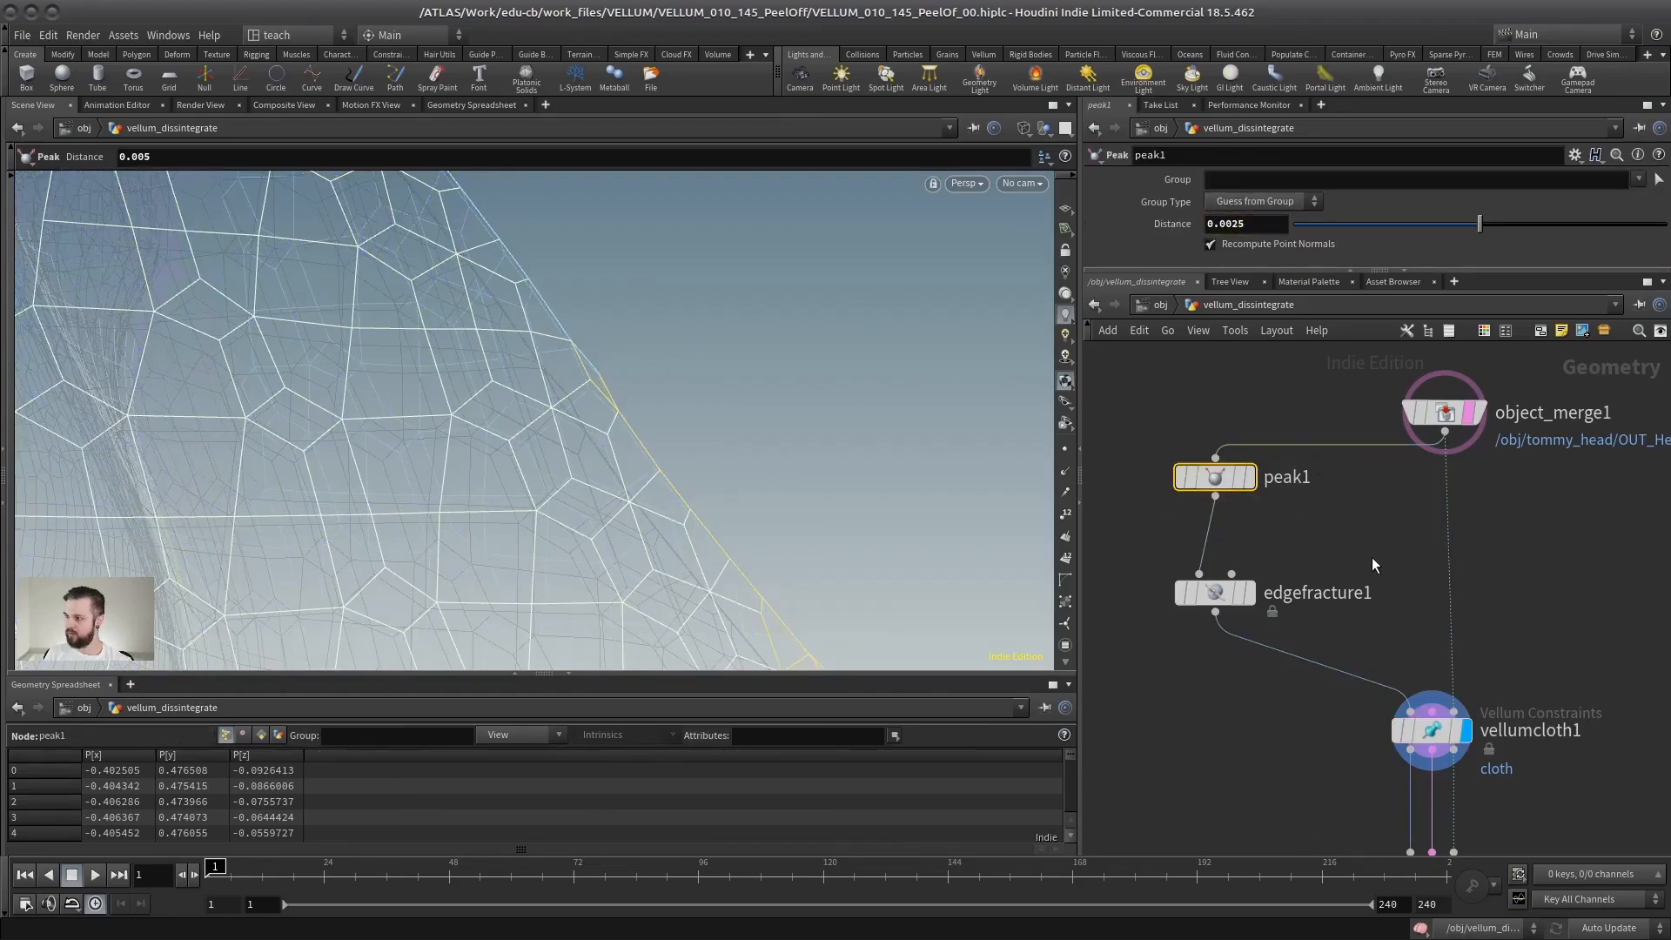
left_click(1367, 583)
left_click_drag(649, 435, 574, 424, "alt")
mouse_move(451, 319)
left_mouse_down("alt")
mouse_move(430, 352)
mouse_move(465, 351)
mouse_move(452, 327)
left_mouse_up("alt")
Display object_merge1 against the cloth, then switch to shaded view and compare the original head with the output of peak1.
mouse_move(1468, 420)
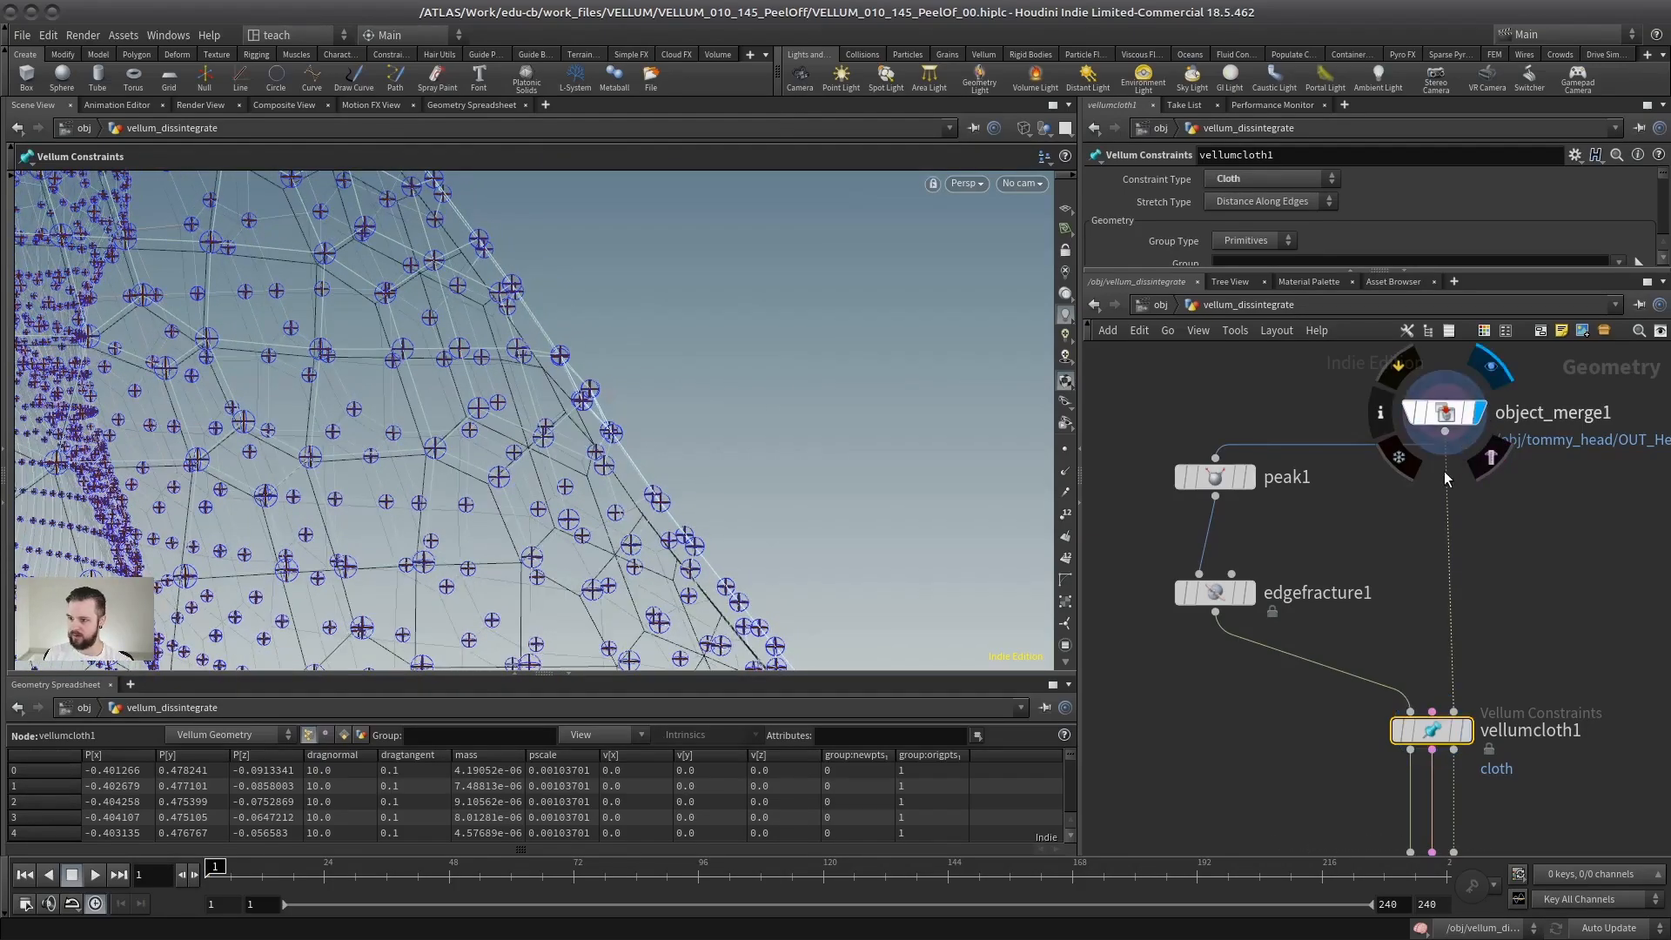
mouse_move(534, 377)
left_mouse_down("alt")
mouse_move(600, 351)
mouse_move(609, 328)
mouse_move(559, 321)
mouse_move(487, 352)
mouse_move(513, 361)
left_mouse_up("alt")
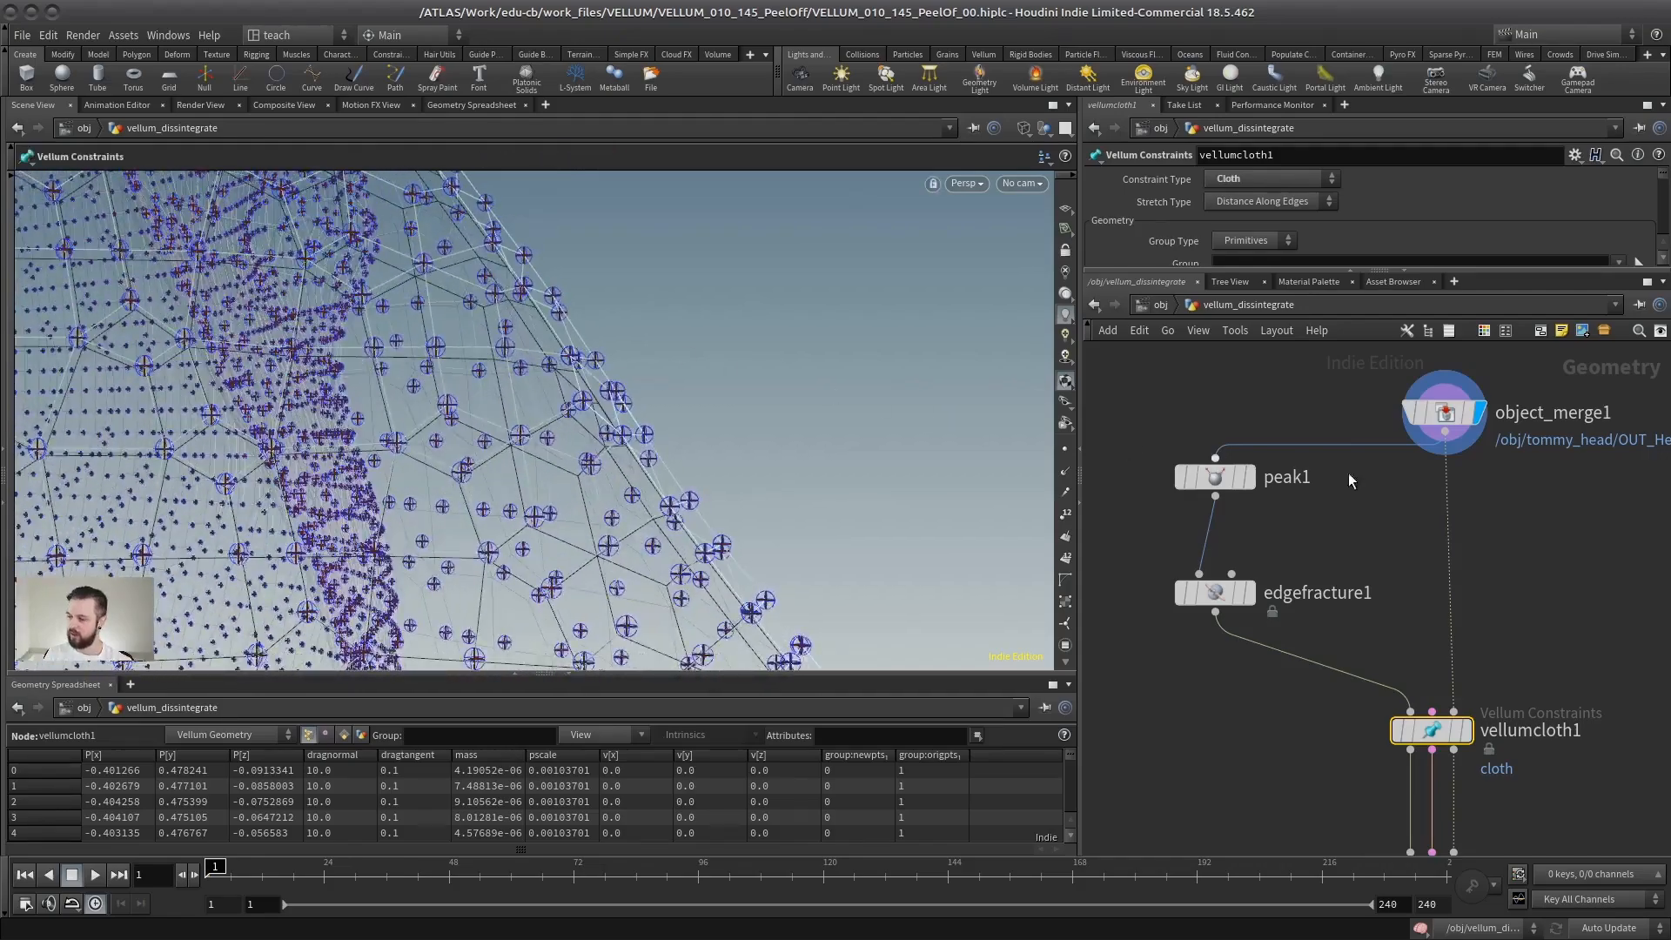
left_click(1470, 416)
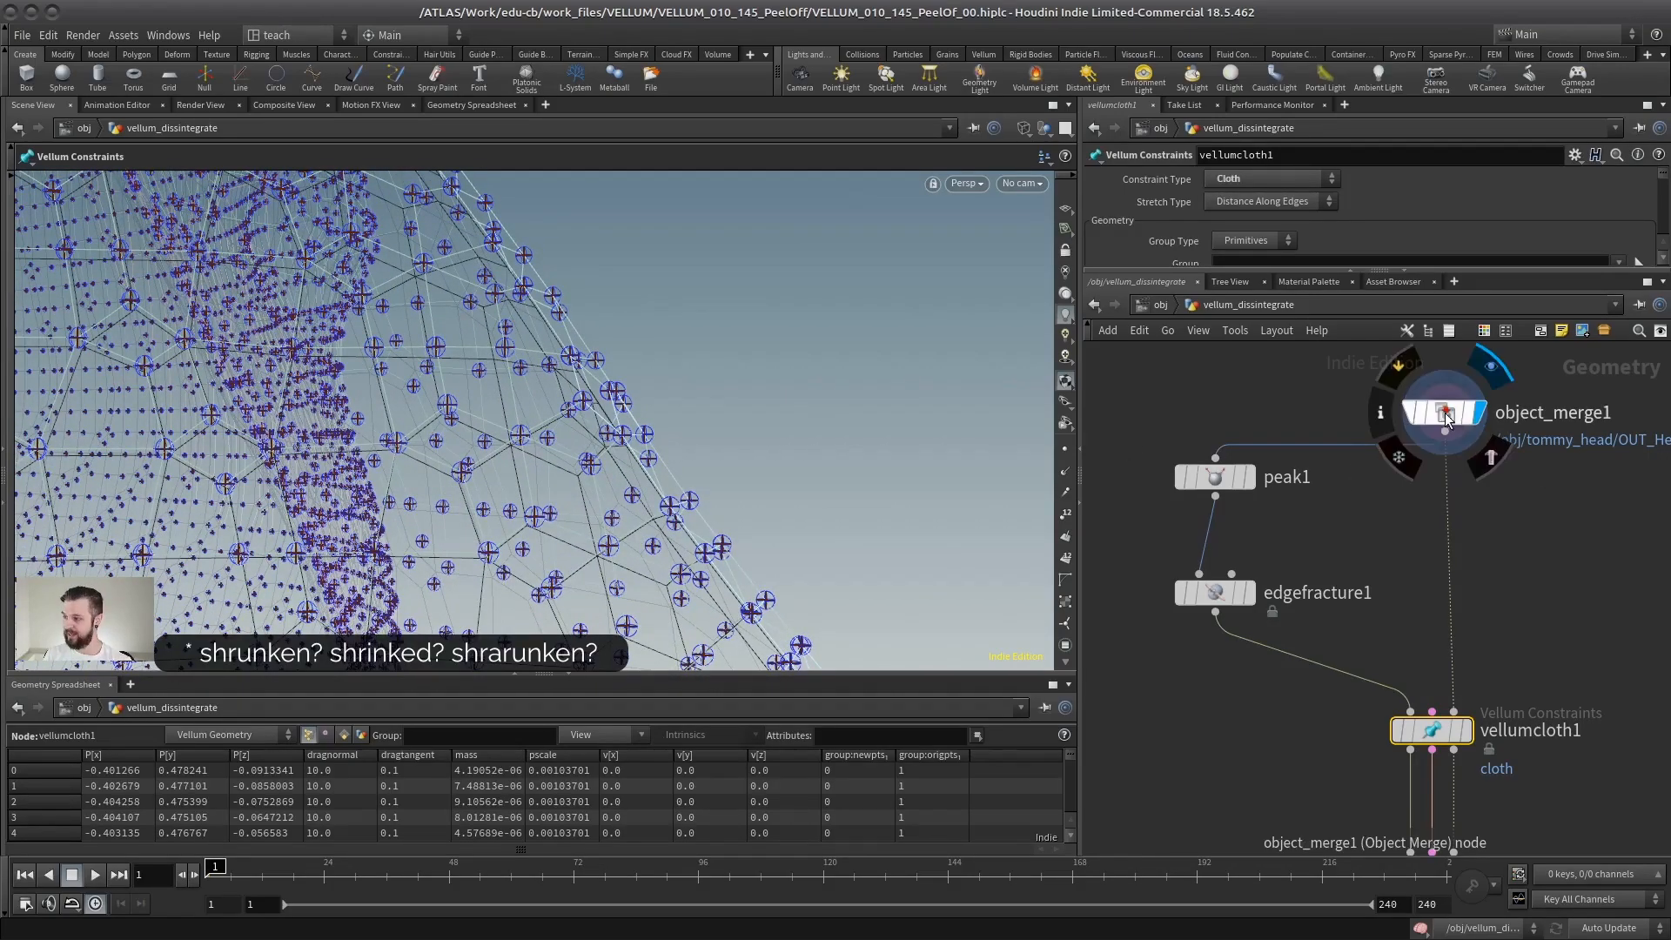
mouse_move(715, 517)
right_mouse_down("alt")
mouse_move(45, 488)
mouse_move(33, 664)
right_mouse_up("alt")
key("shift+w")
left_click_drag(695, 417, 908, 441, "alt")
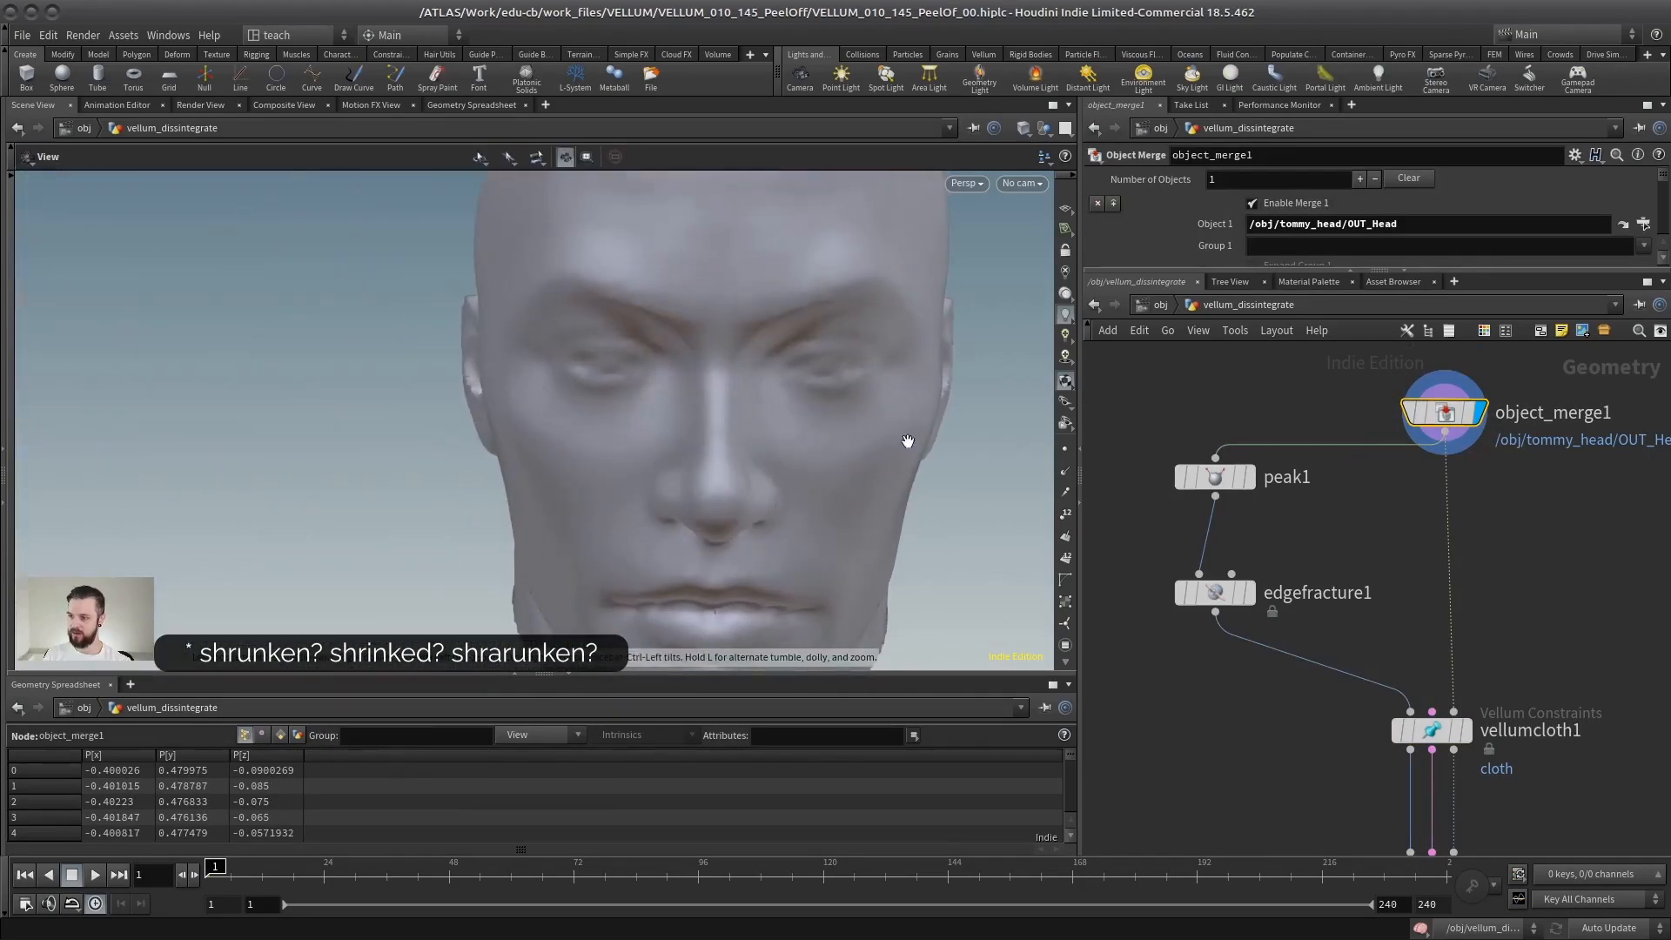
left_click(1250, 477)
left_click_drag(853, 496, 948, 518, "alt")
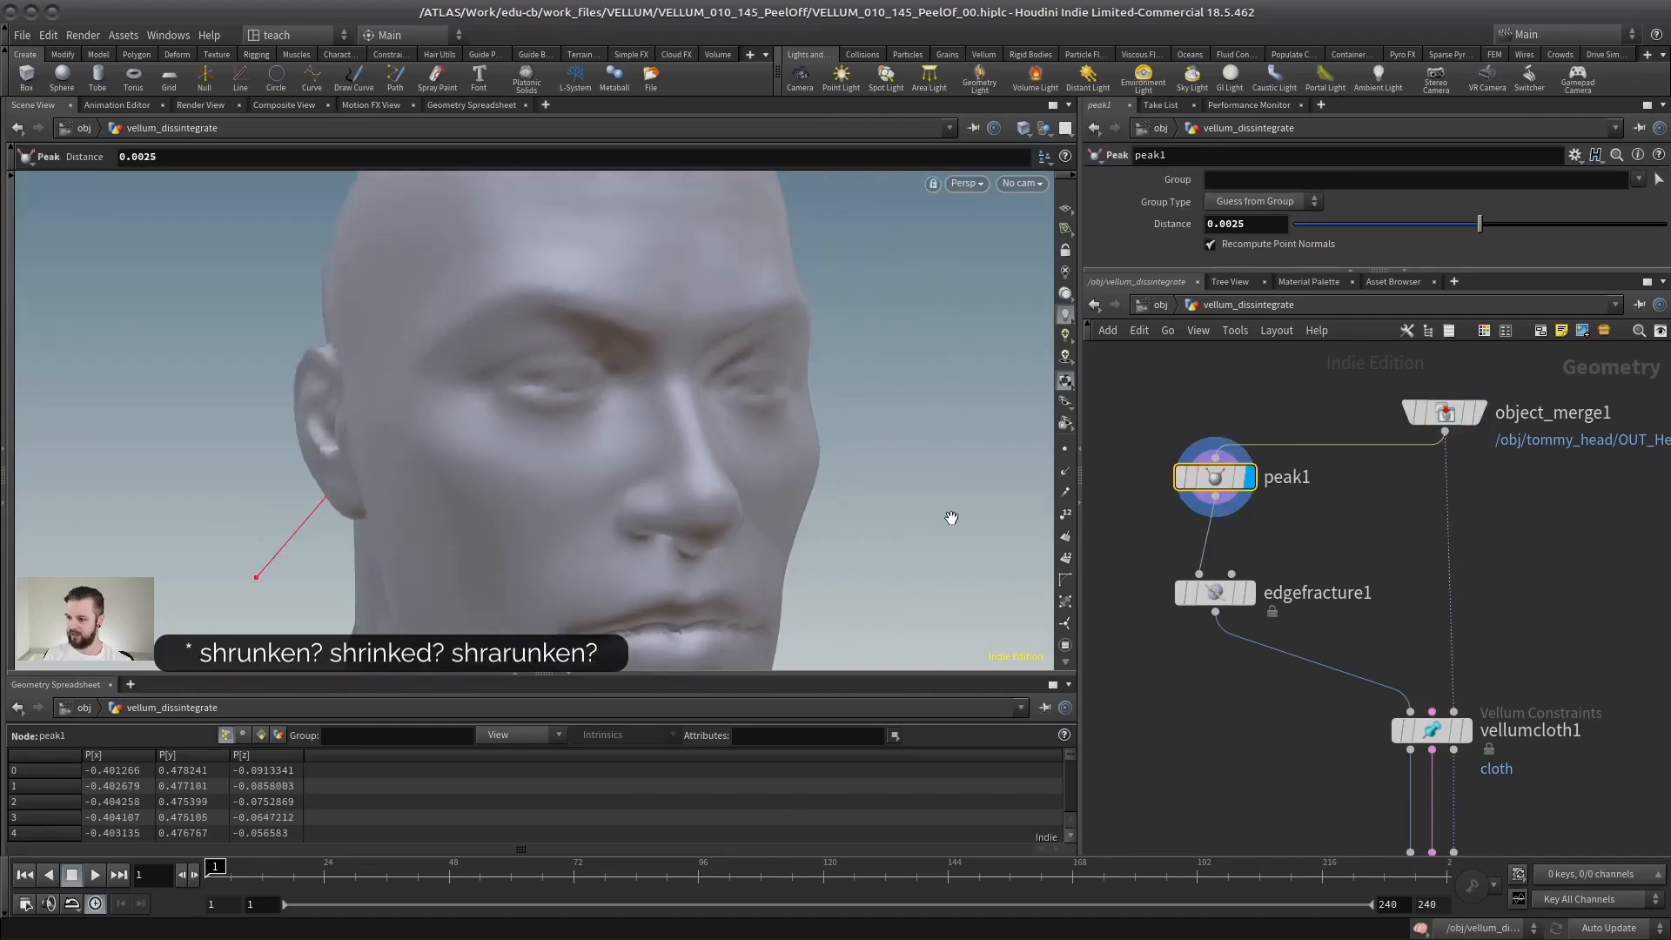
Display null1, play the cloth simulation from the first frame, and return to frame 1.
middle_click_drag(1522, 663, 1440, 571)
scroll(1450, 666, "down", 3)
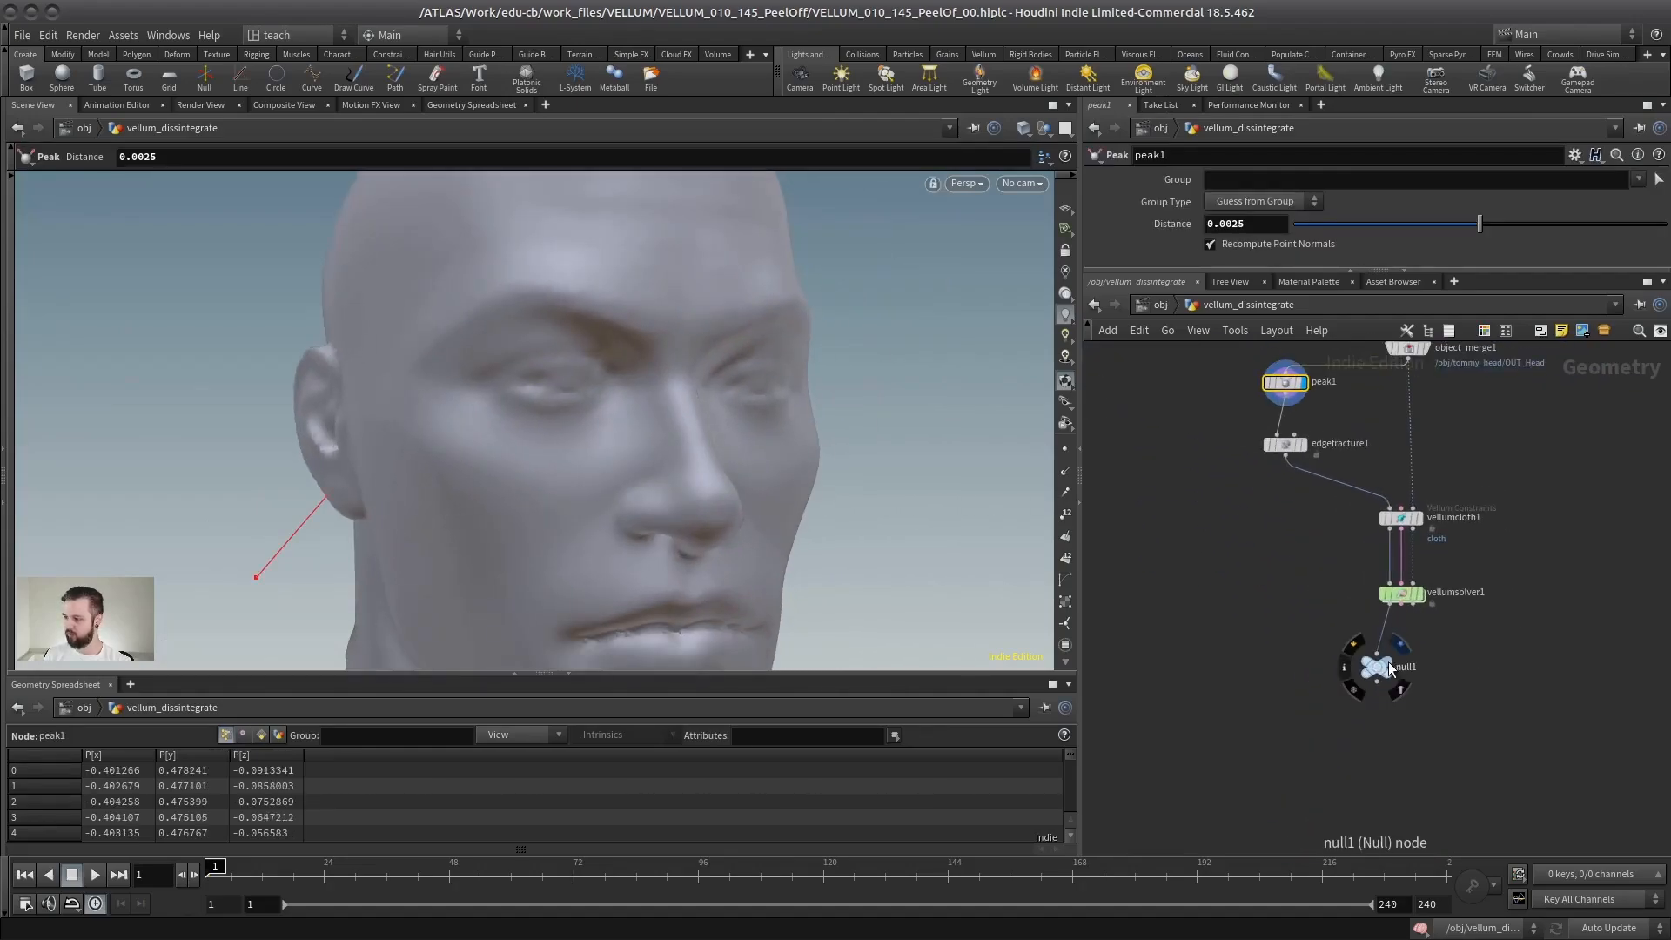
left_click(1383, 665)
right_click_drag(566, 538, 373, 488, "alt")
left_click_drag(478, 494, 623, 533, "alt")
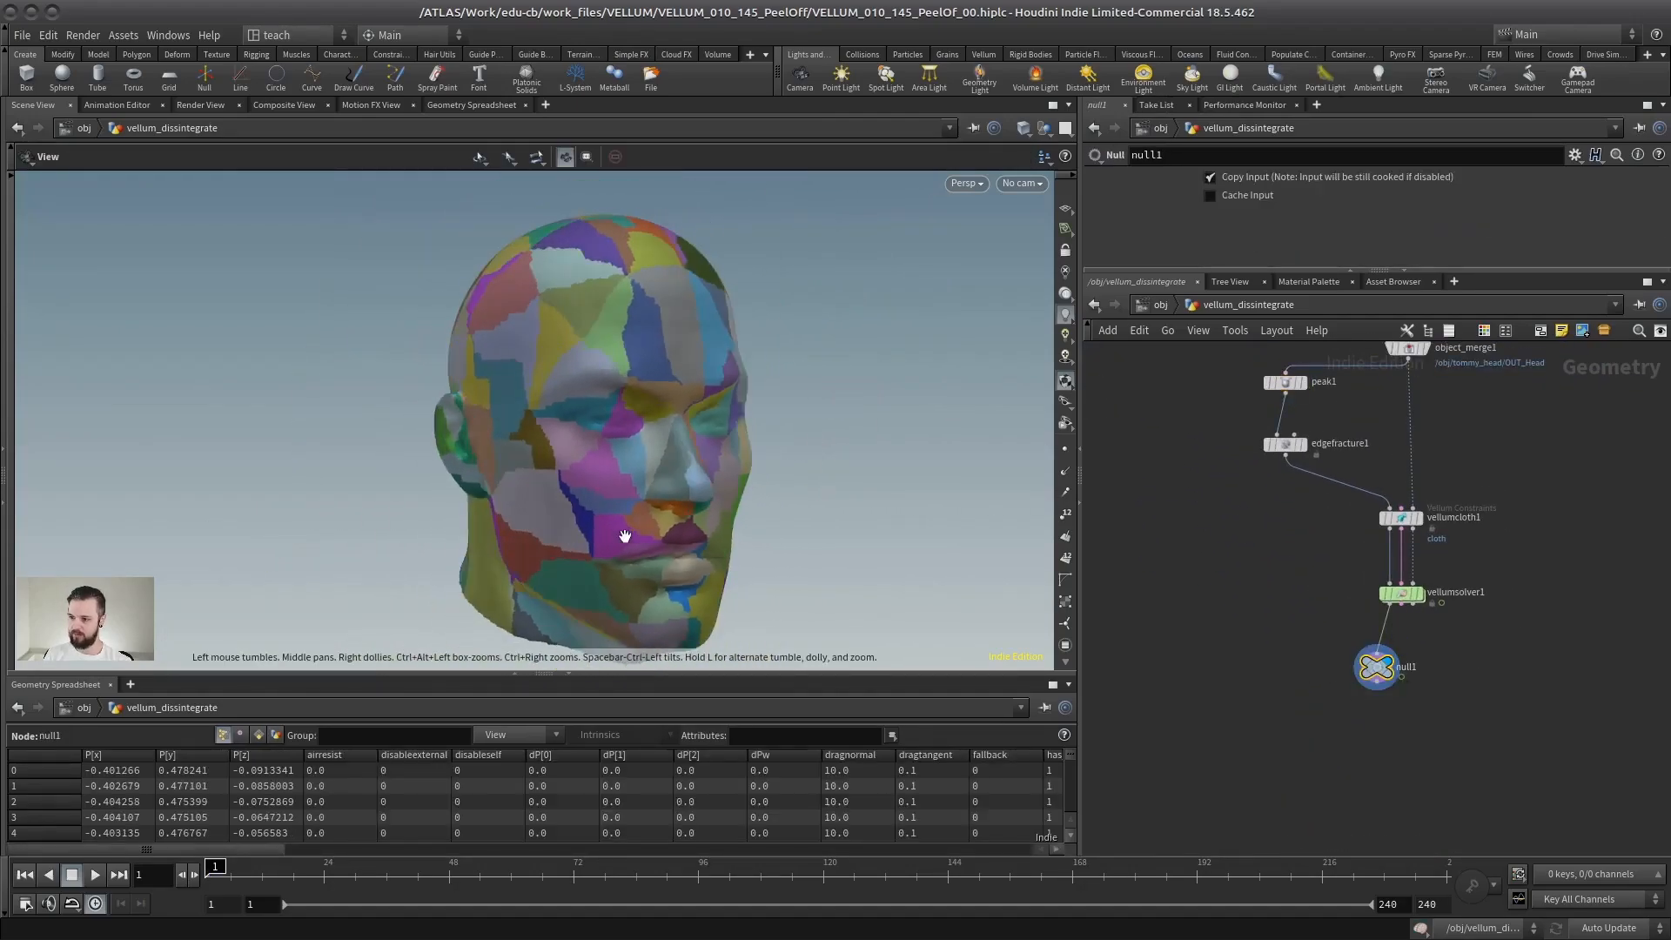
right_click_drag(624, 534, 470, 541, "alt")
left_click_drag(470, 542, 495, 547, "alt")
left_click(24, 873)
left_click(101, 870)
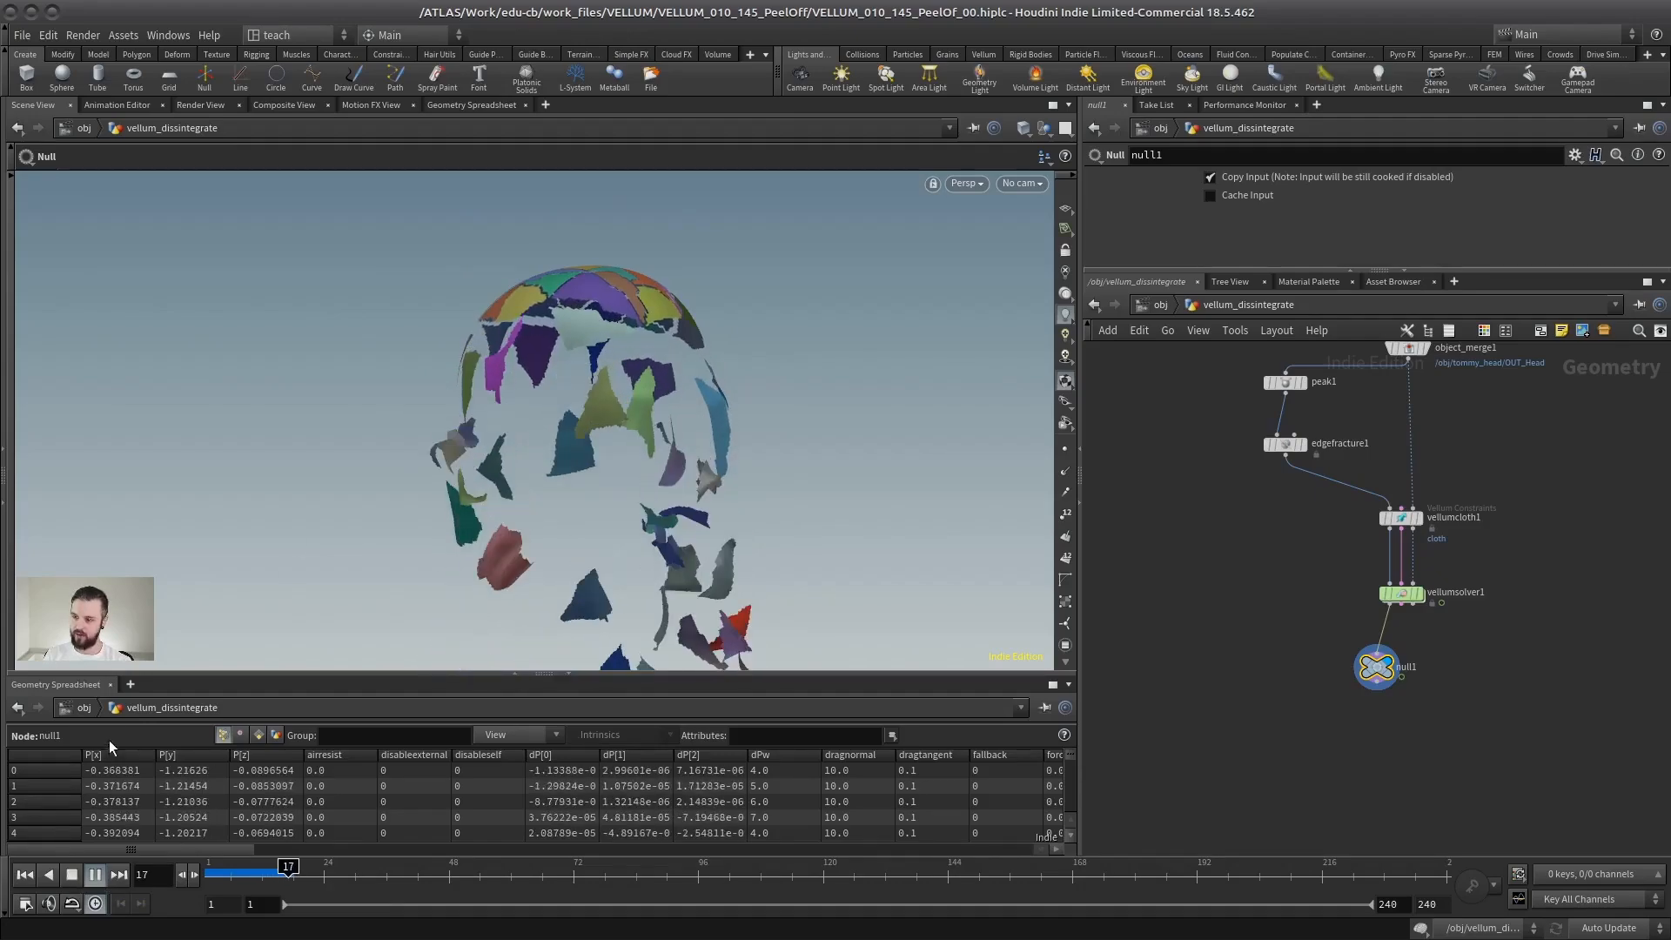
left_click(24, 875)
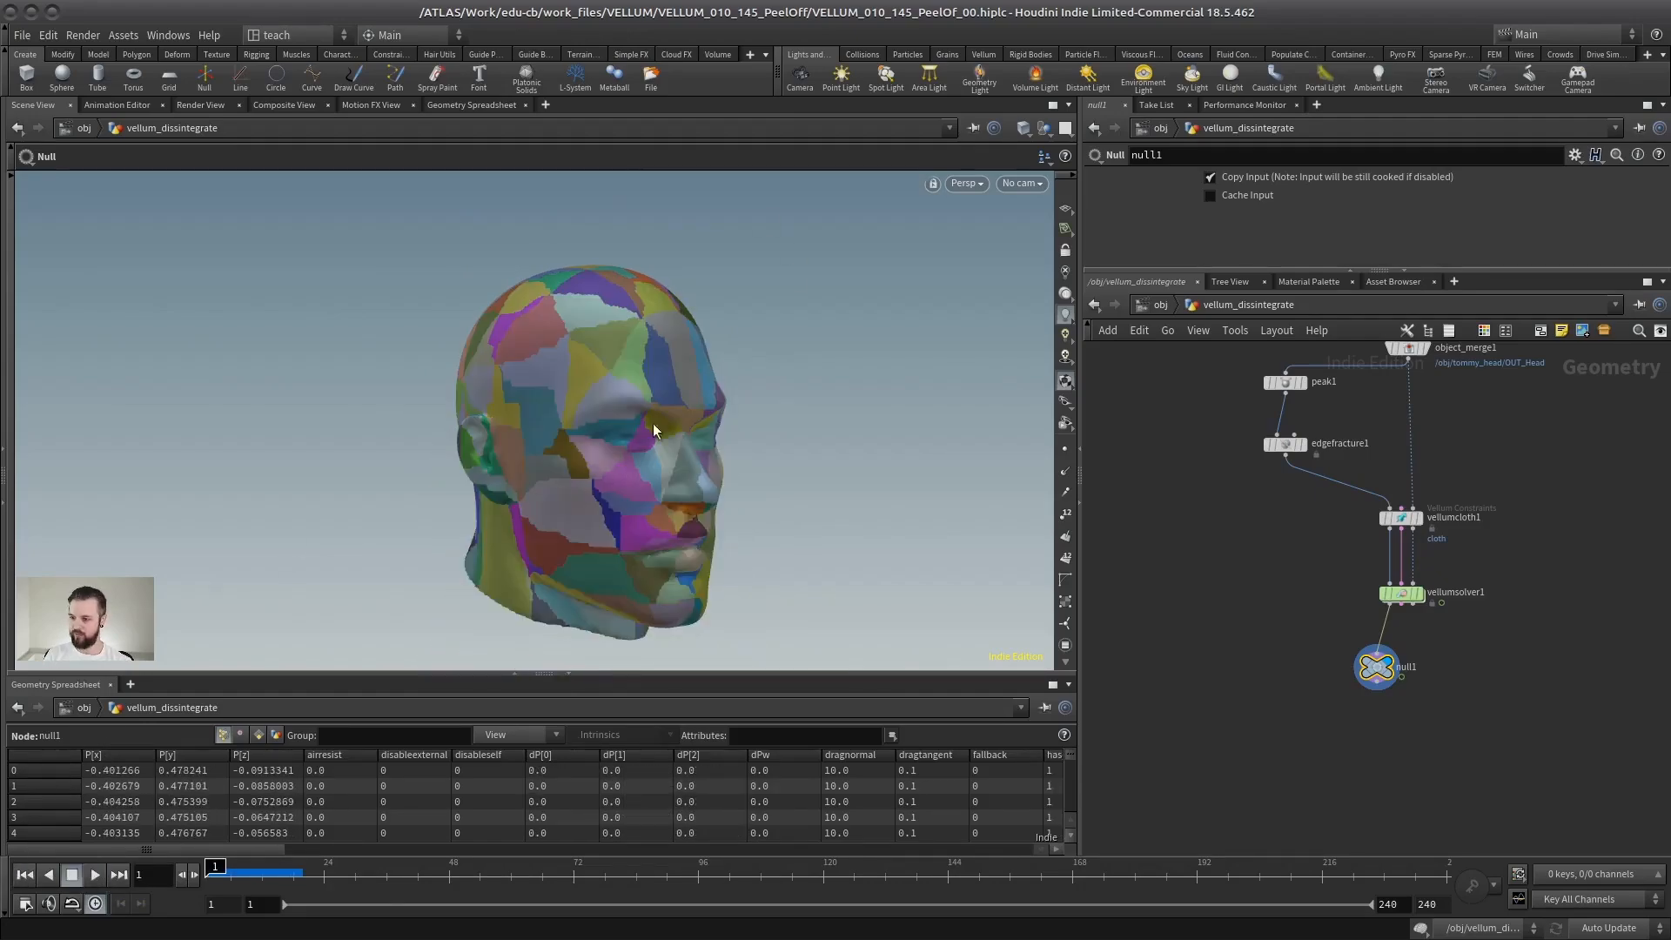
Insert a Vellum Weld Points node between vellumcloth1 and vellumsolver1 and display it.
left_click_drag(654, 424, 637, 400, "alt")
middle_click_drag(1304, 543, 1239, 637)
scroll(1240, 637, "up", 3)
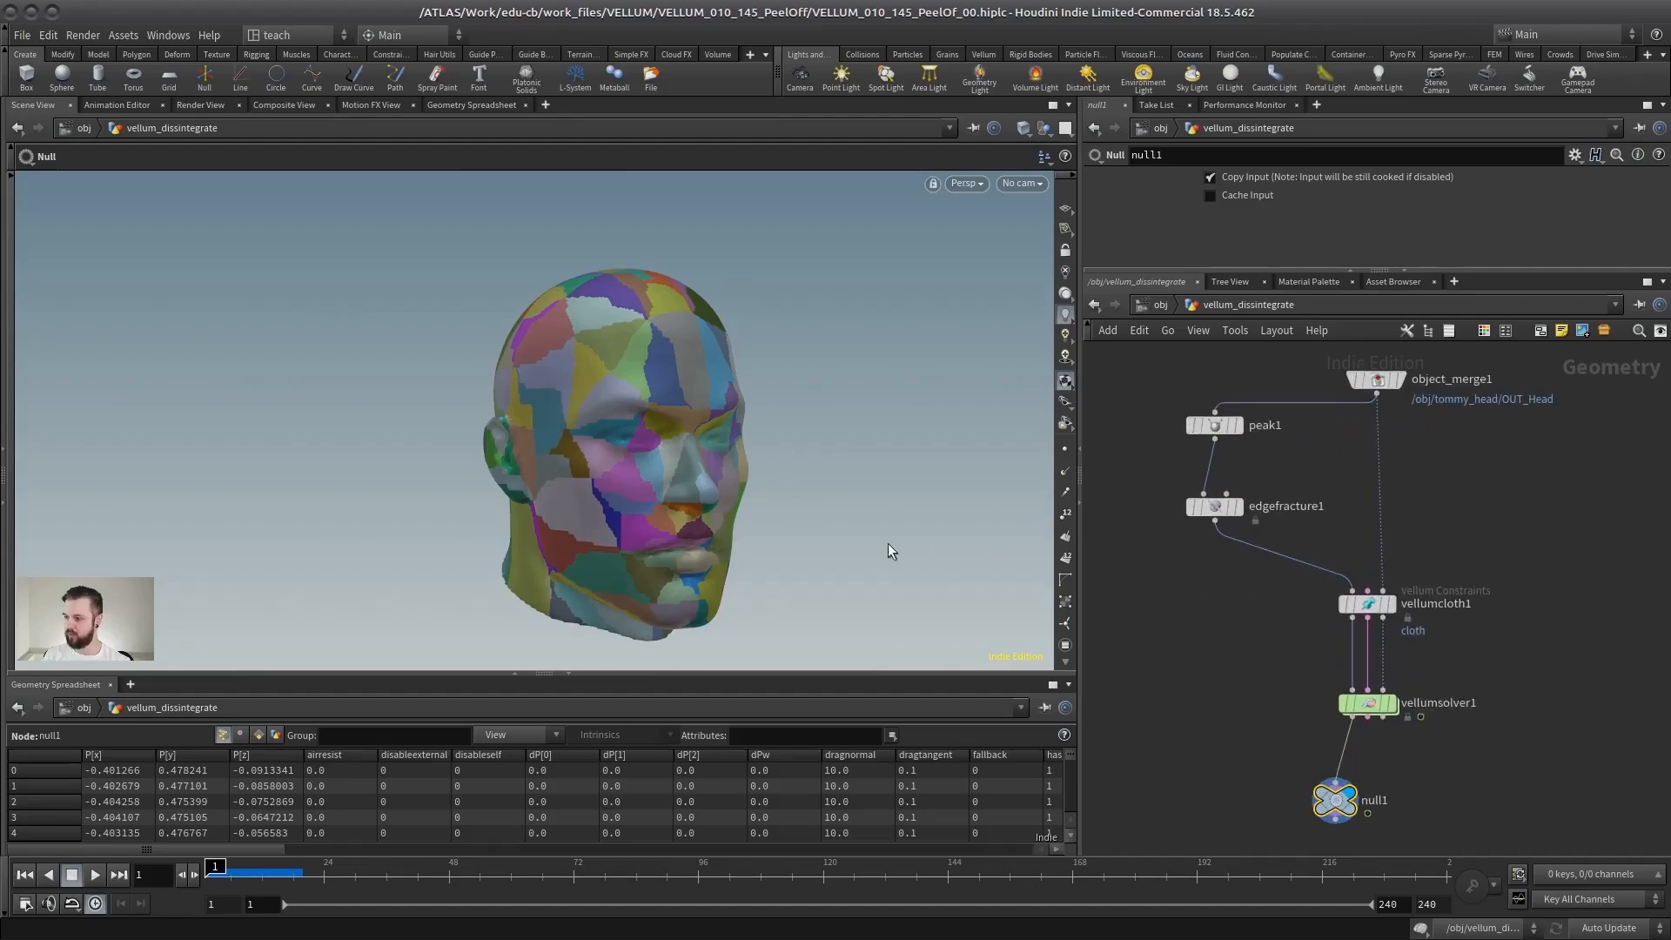
left_click_drag(610, 392, 547, 383, "alt")
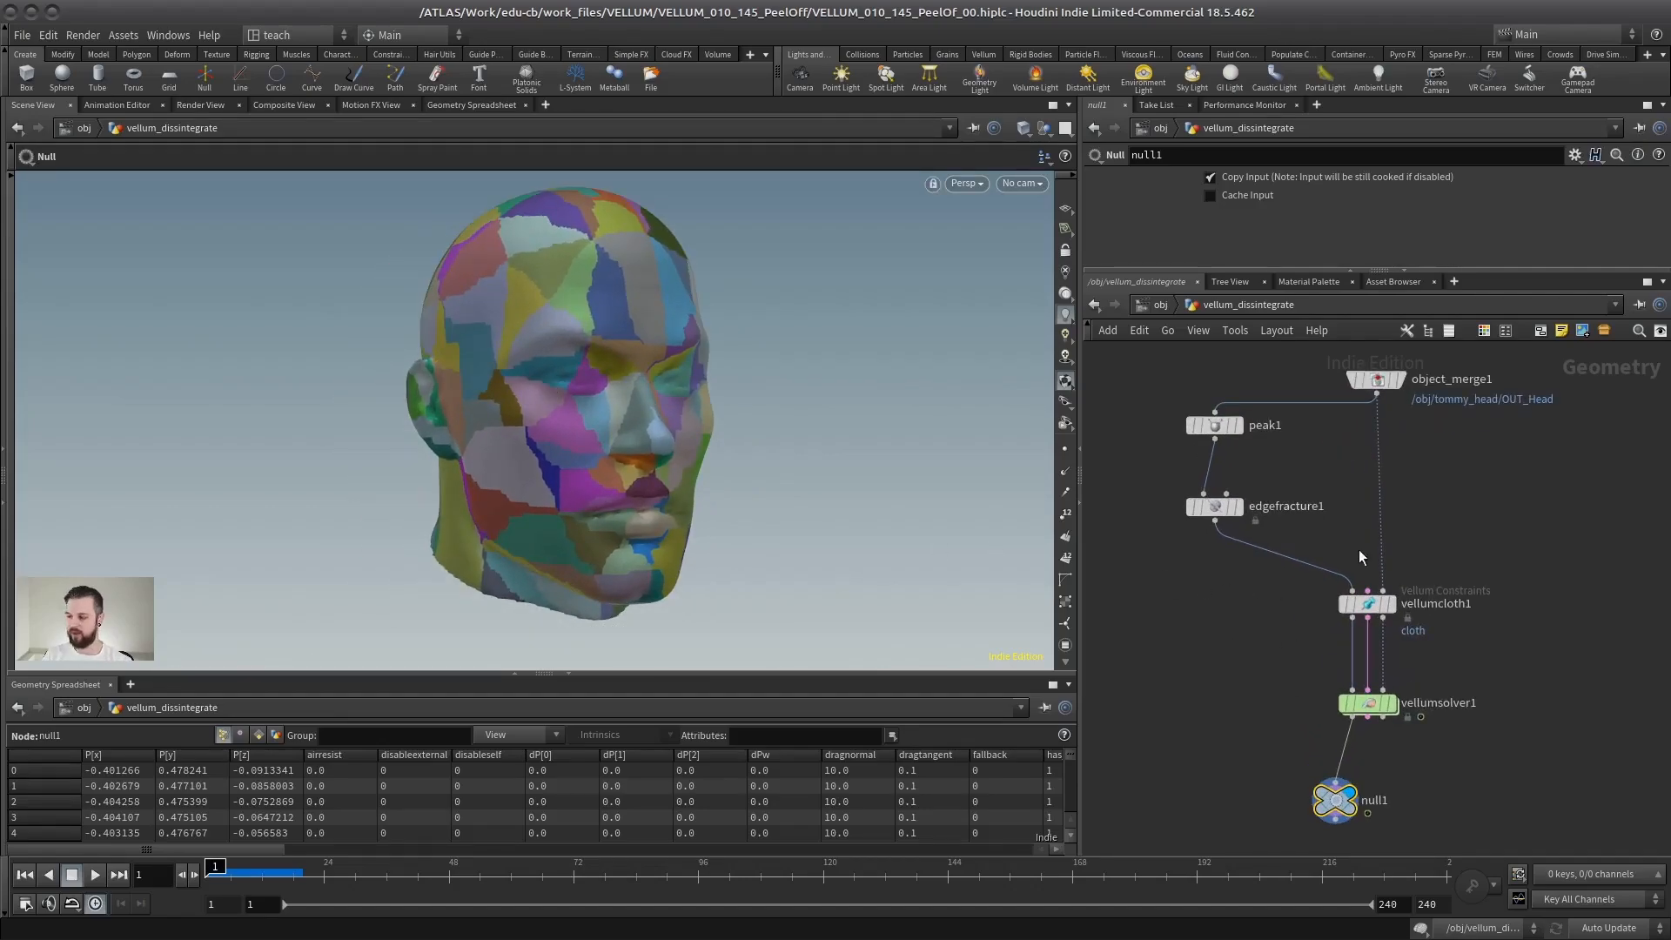
middle_click_drag(1362, 555, 1305, 422)
key("Tab")
type("we")
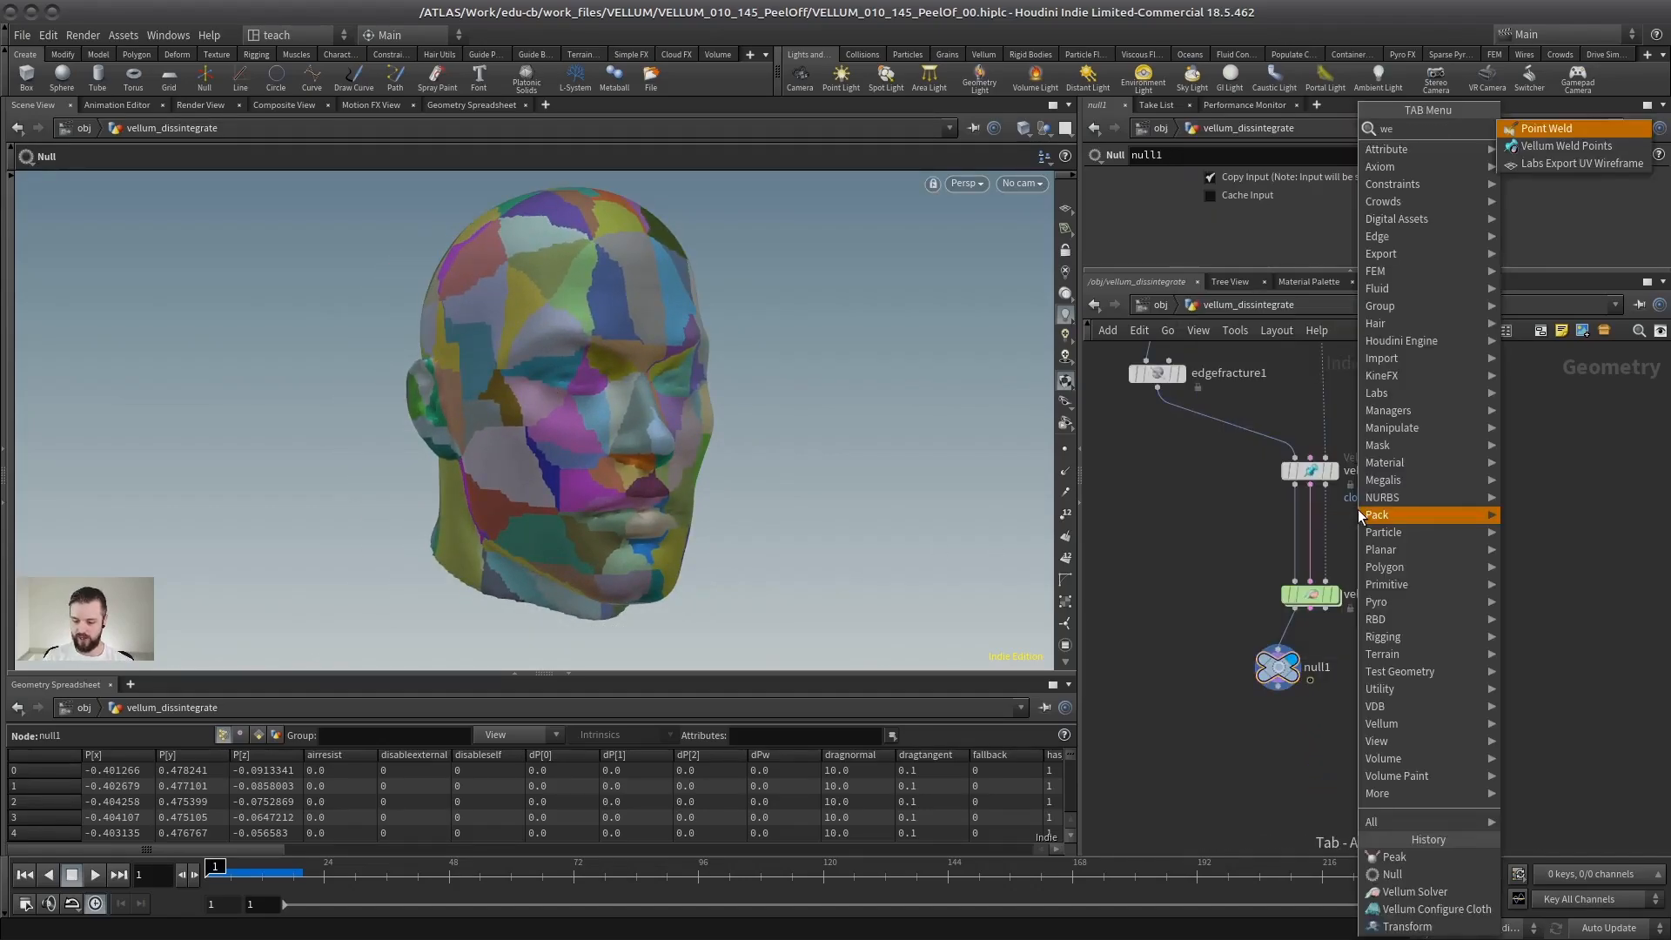
type("ld")
key("Down")
key("Return")
left_click(1311, 531)
left_click(1334, 531)
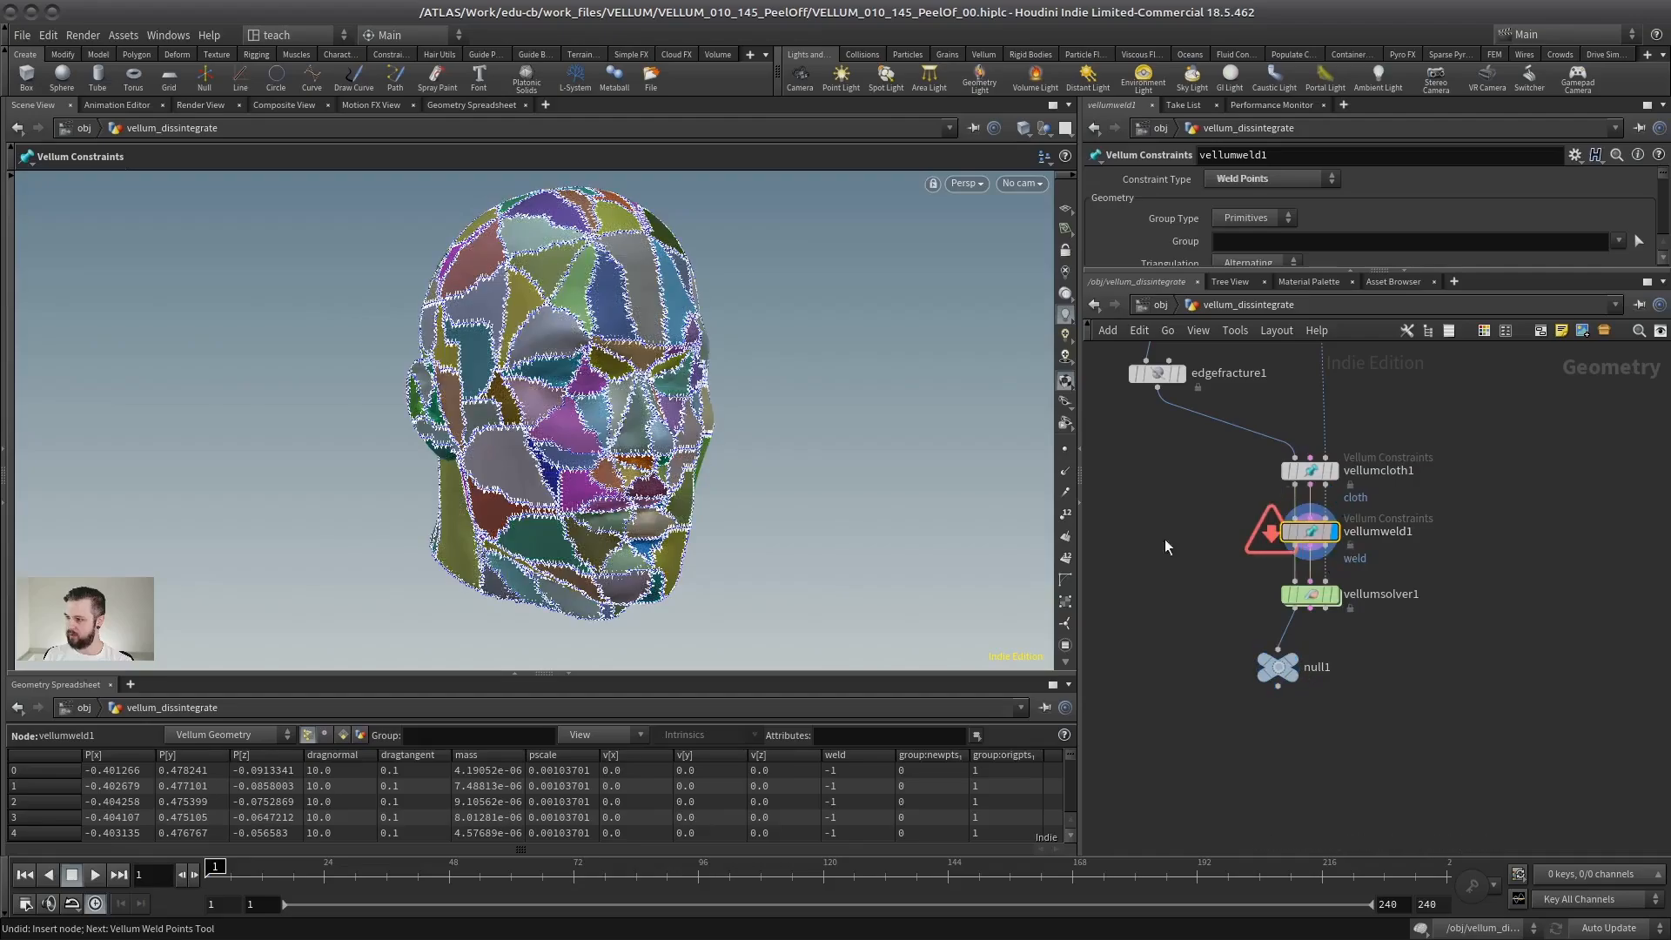
Examine the weld constraints along the fracture seams from several sides of the head.
key("Escape")
scroll(485, 534, "up", 10)
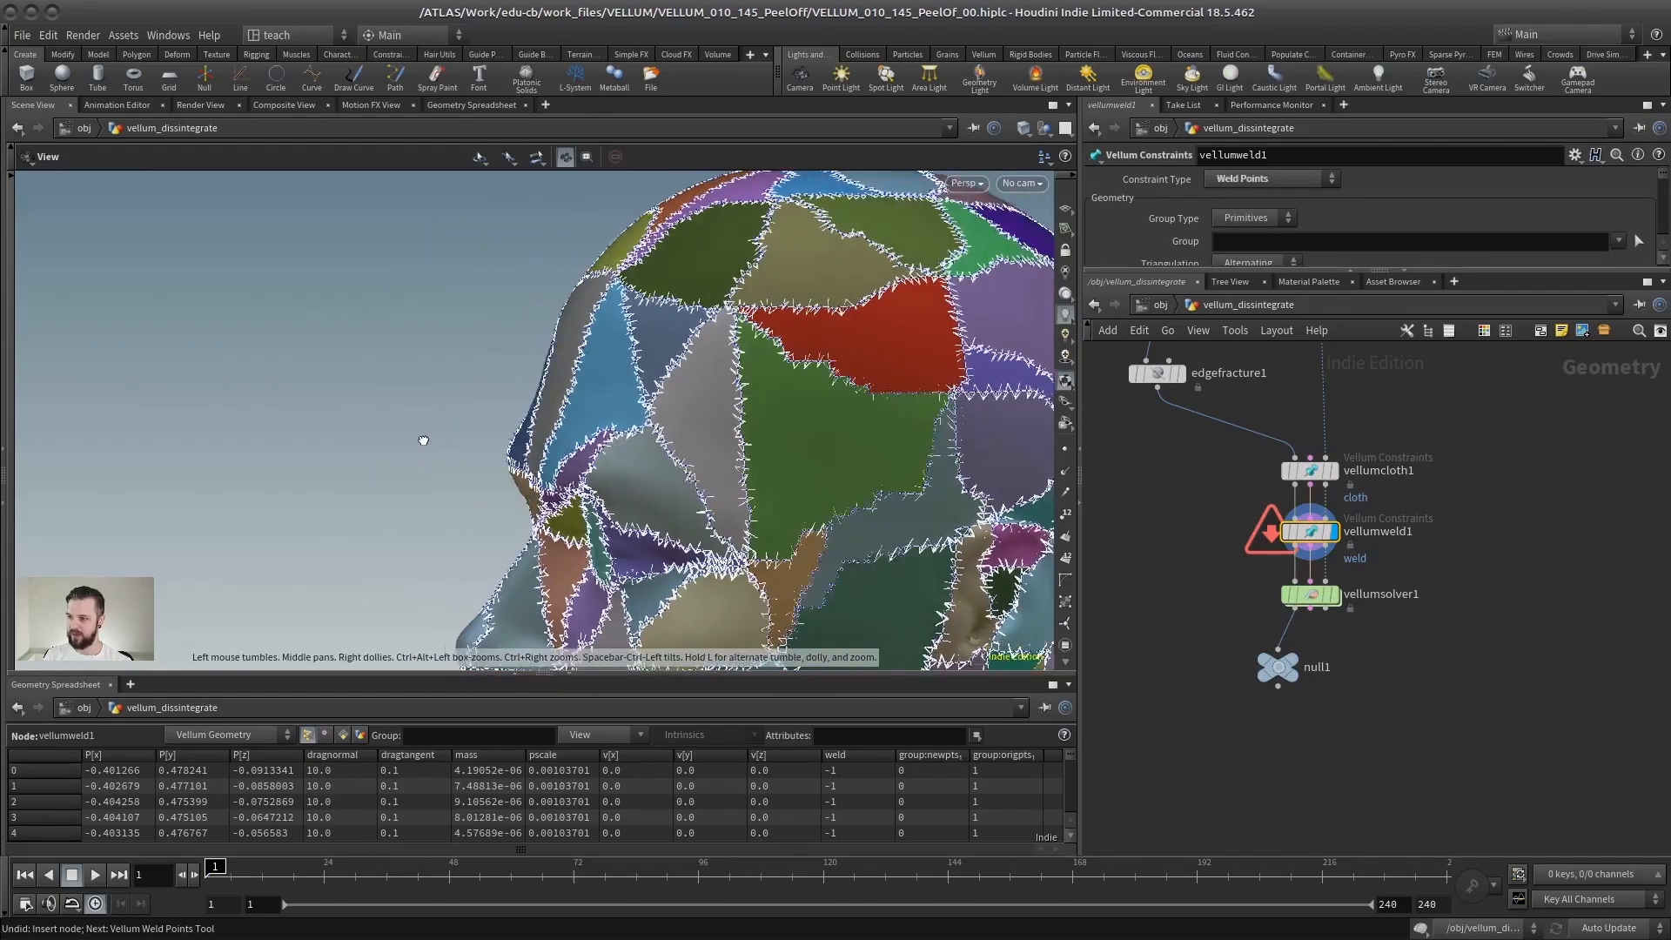
left_click_drag(423, 440, 731, 438)
scroll(490, 473, "down", 5)
left_click_drag(489, 472, 586, 420)
middle_click_drag(585, 419, 612, 389)
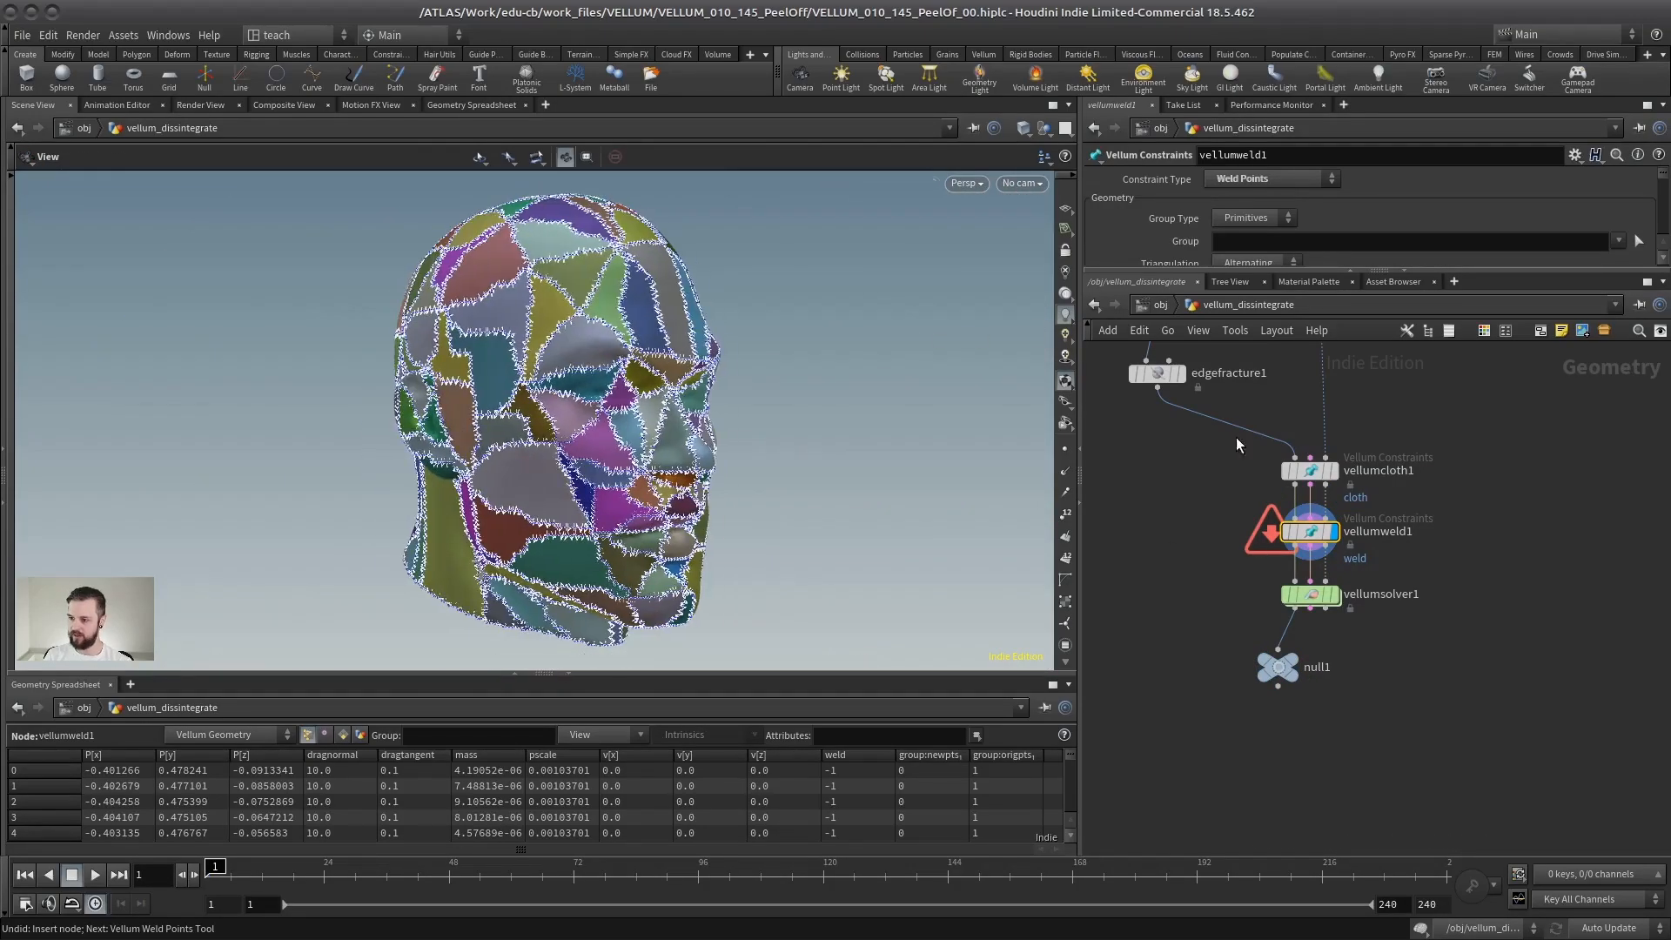
Display null1, play the welded simulation, and return to the first frame.
left_click(1297, 663)
key("Up")
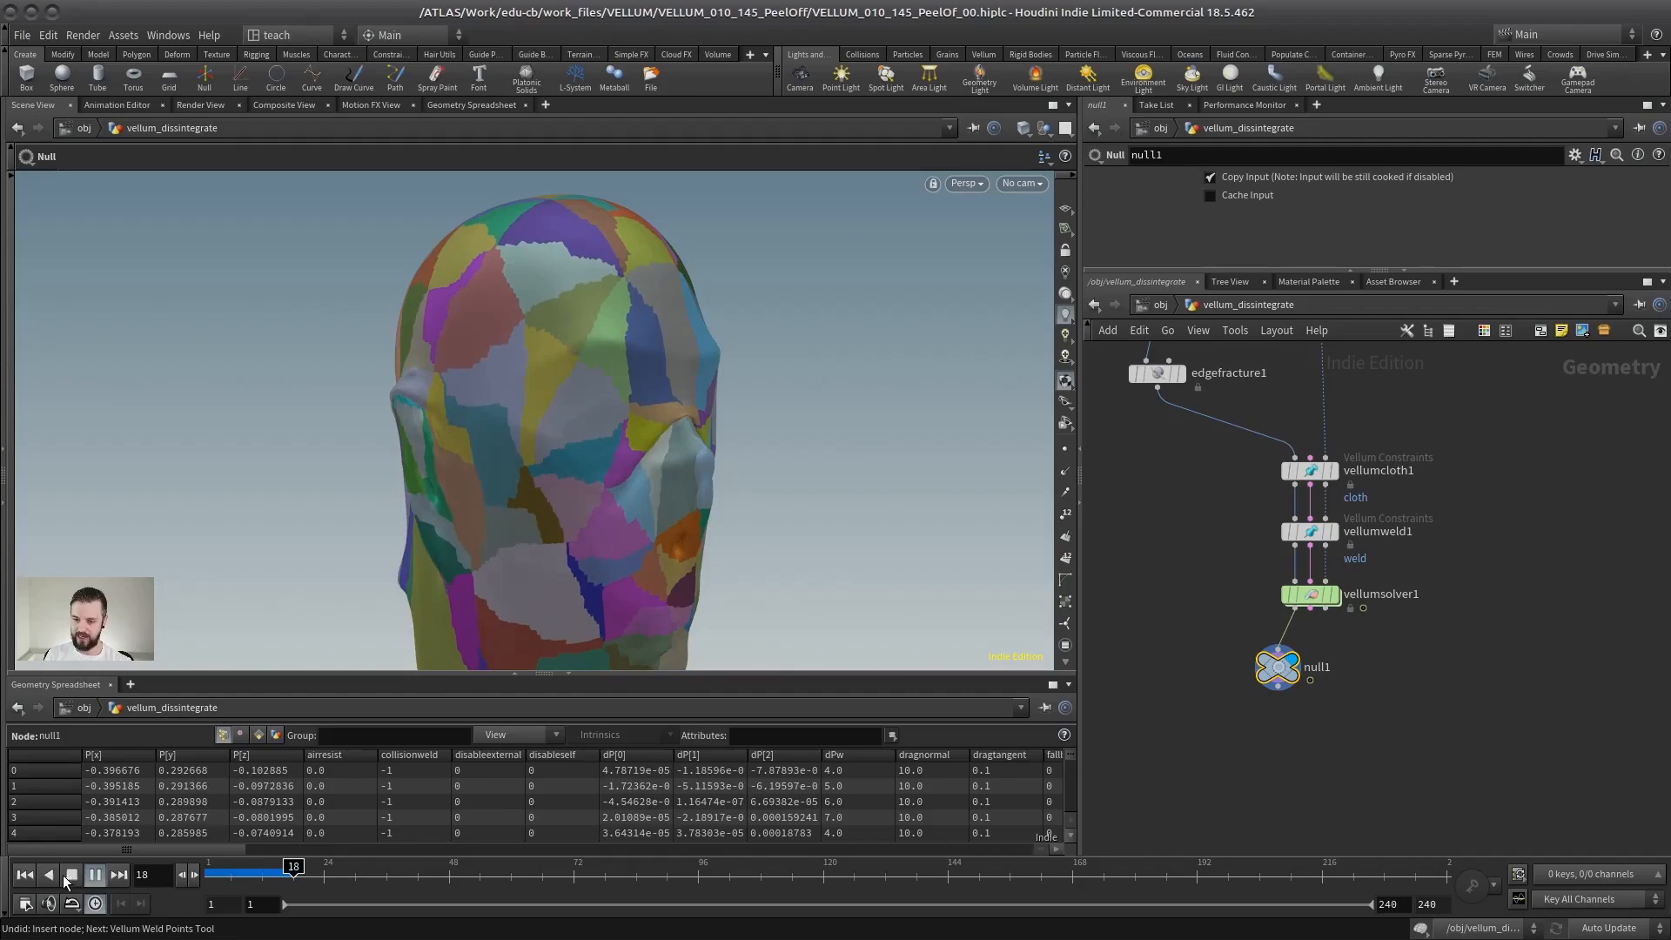
left_click(23, 876)
Set the Stretch Stiffness of vellumcloth1 to 1000 with the 1e+10 multiplier, and replay the simulation from null1.
middle_click_drag(1295, 492, 1301, 586)
left_click_drag(1432, 532, 1267, 584)
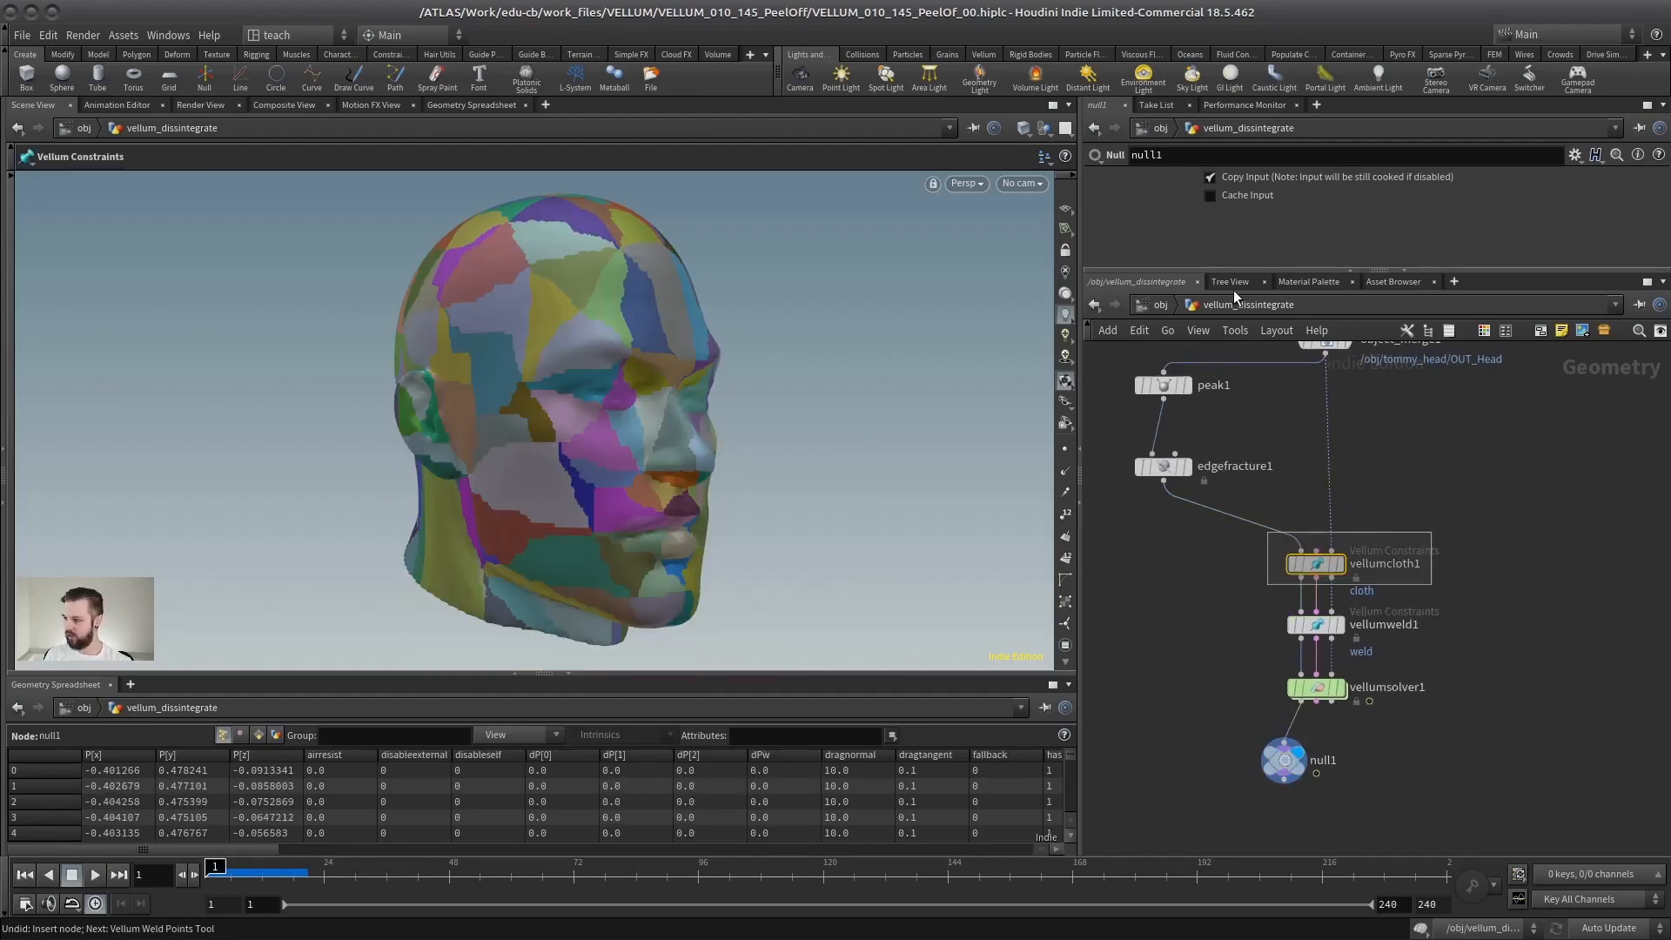
left_click(1241, 251)
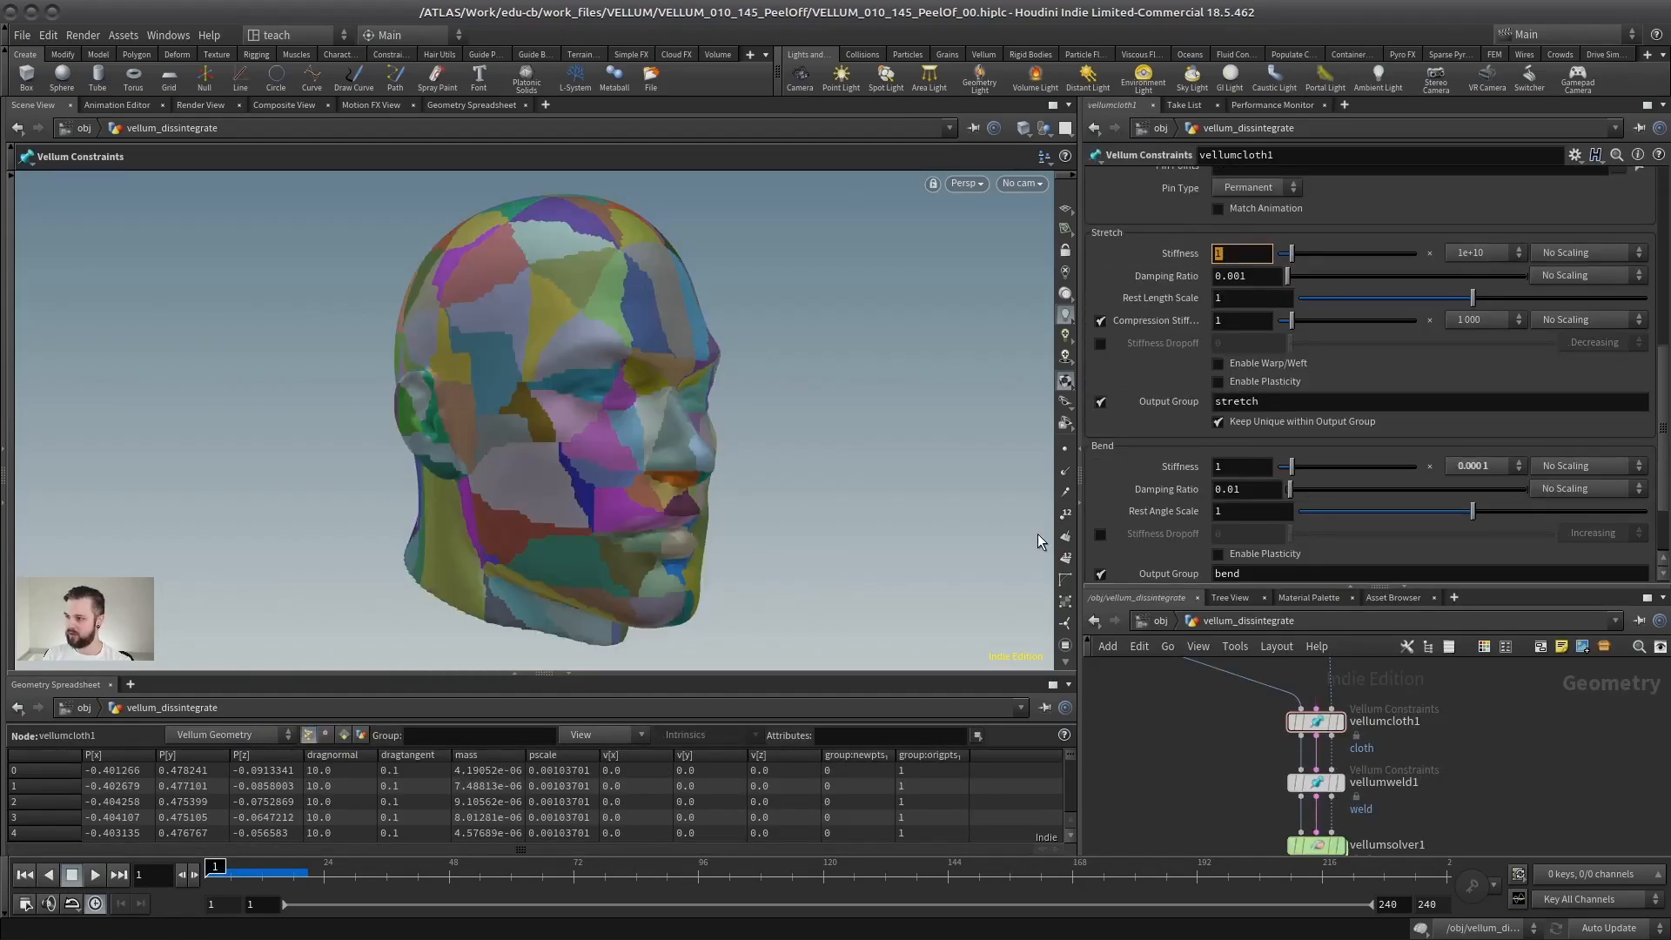
left_click(1471, 253)
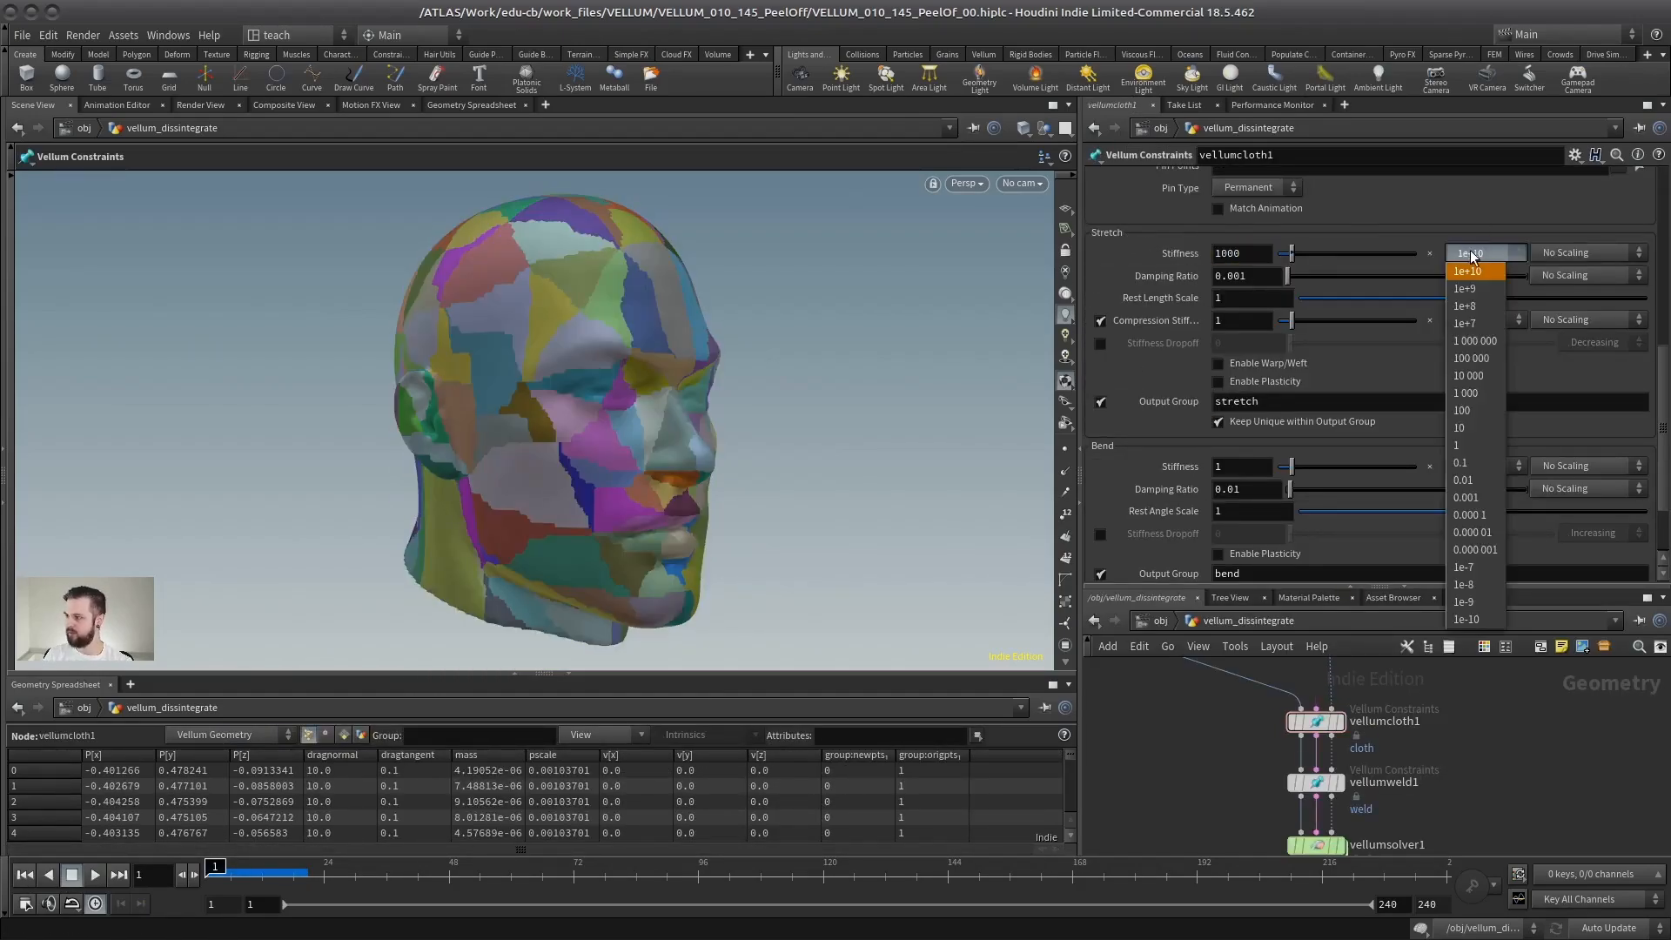
left_click(1471, 273)
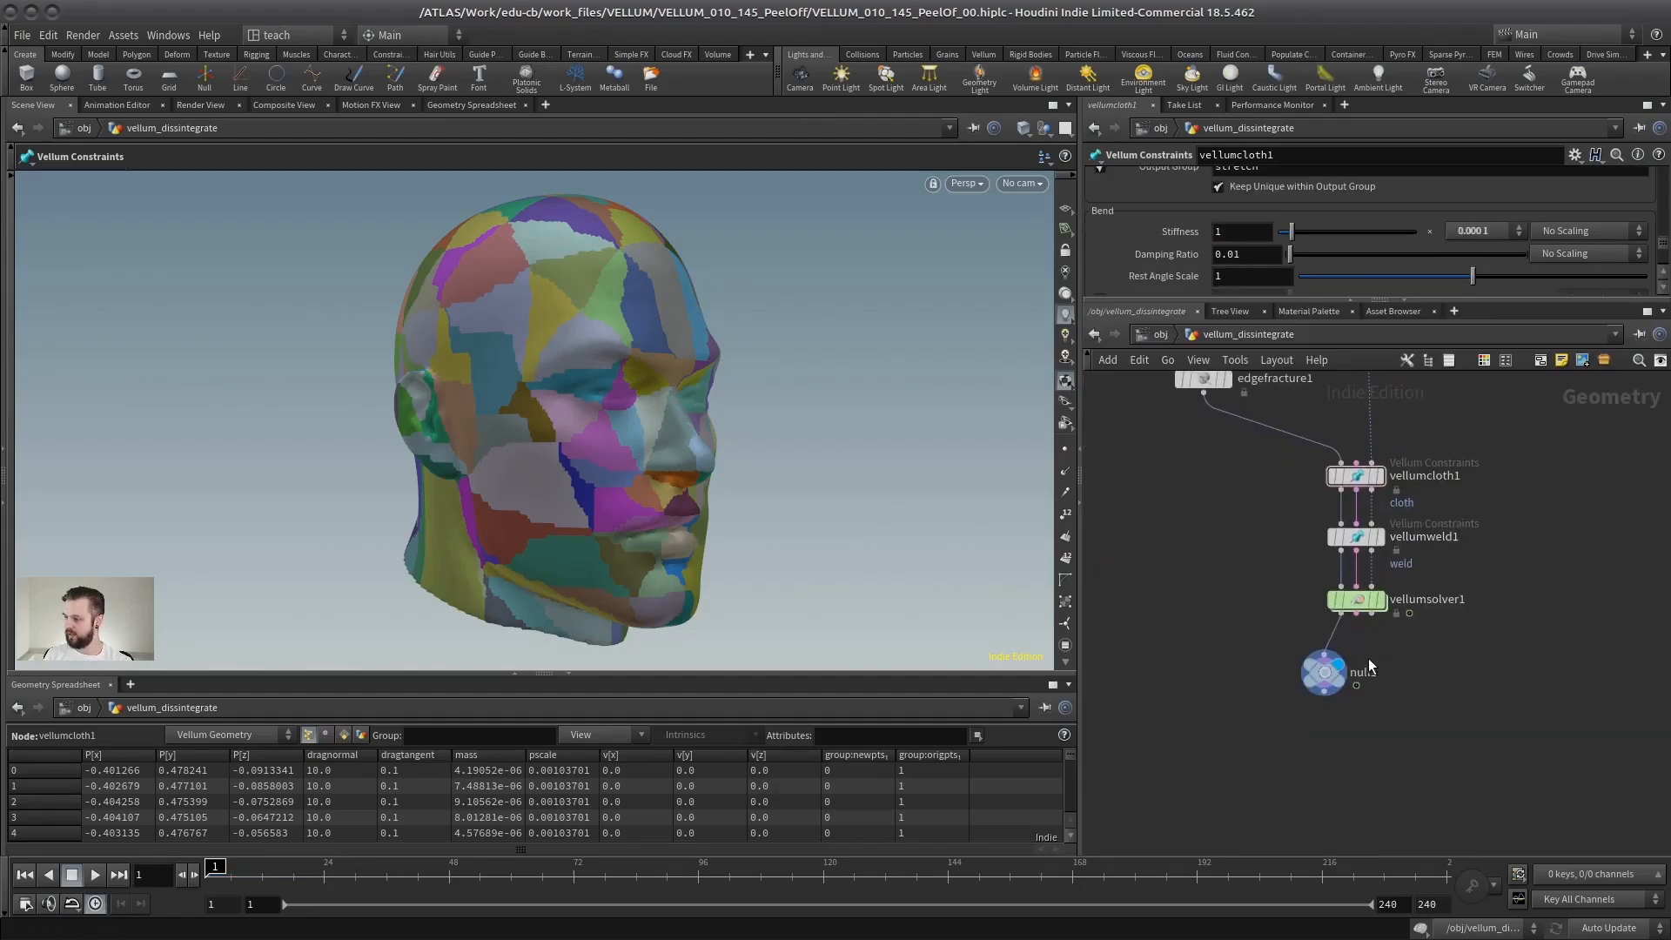
left_click_drag(1230, 671, 1323, 672)
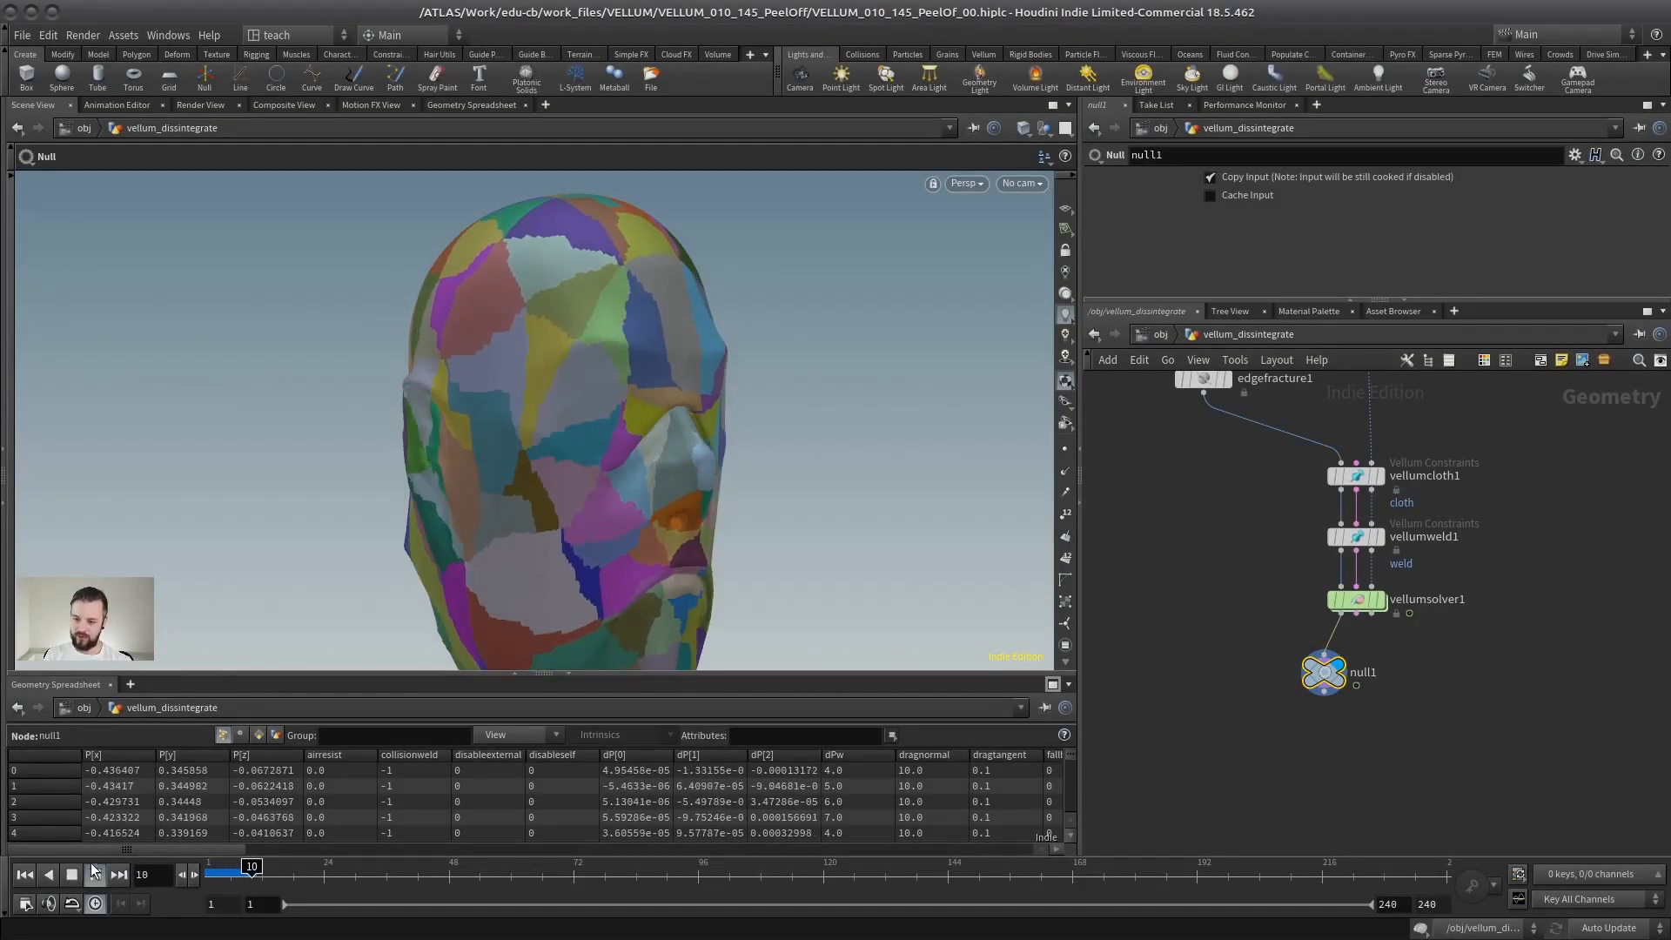
left_click(23, 875)
Display peak1, show its points temporarily to examine the mesh density, and check the node's information.
middle_click_drag(1290, 452, 1387, 650)
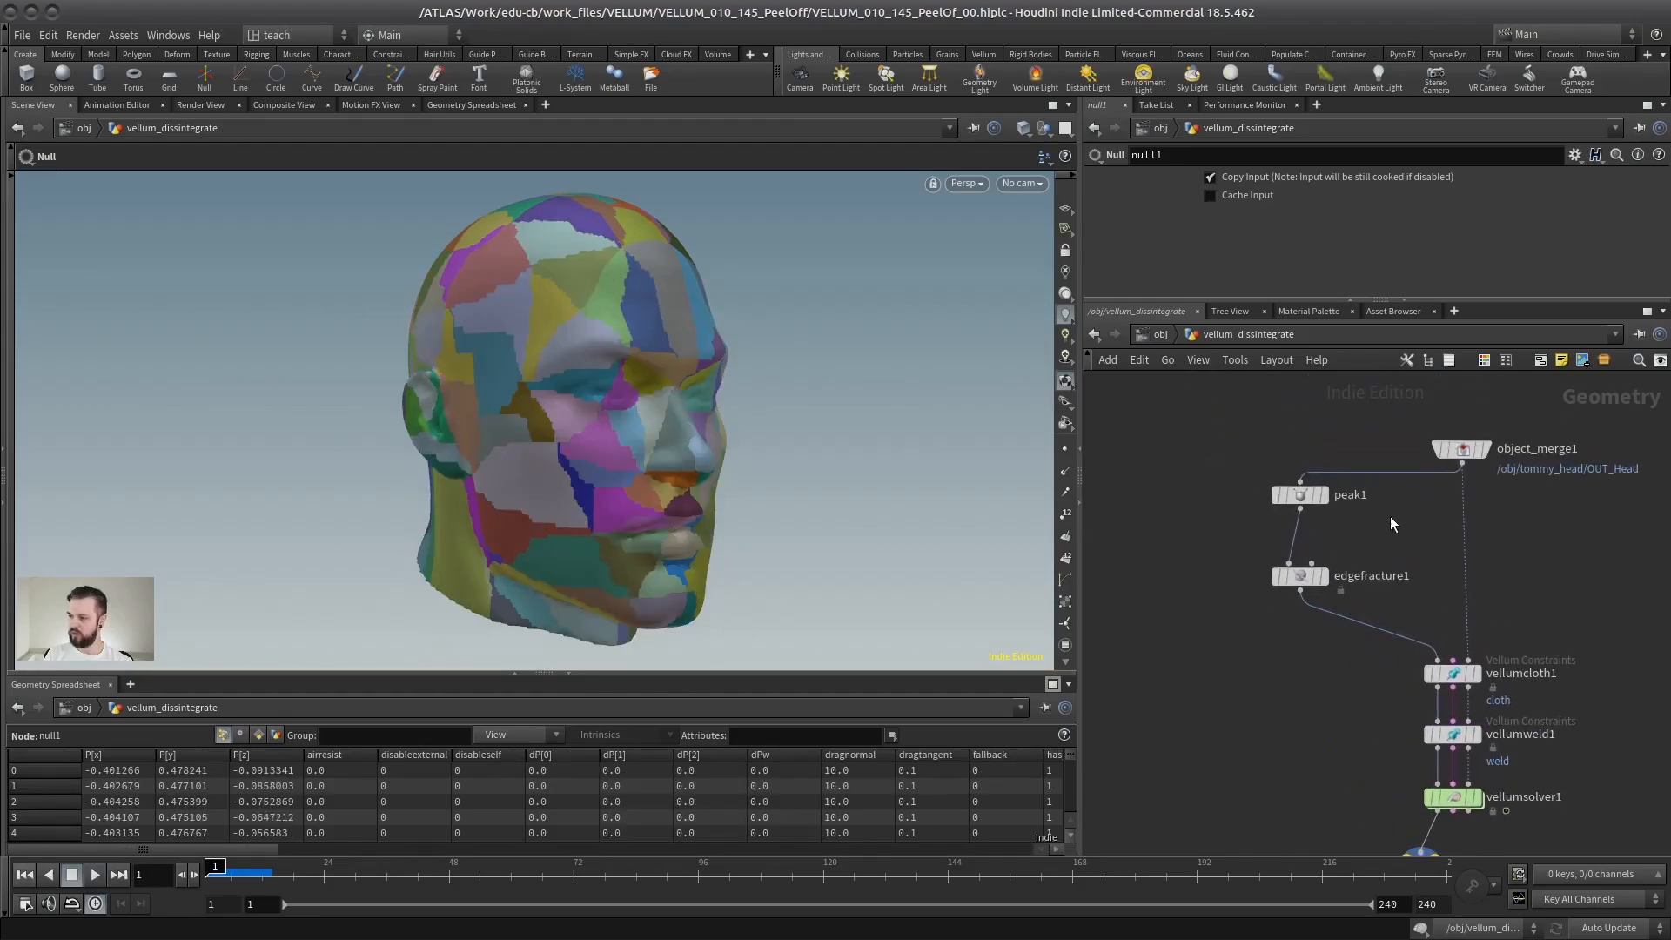
middle_click_drag(1391, 518, 1356, 587)
left_click(1291, 564)
left_click(1271, 567)
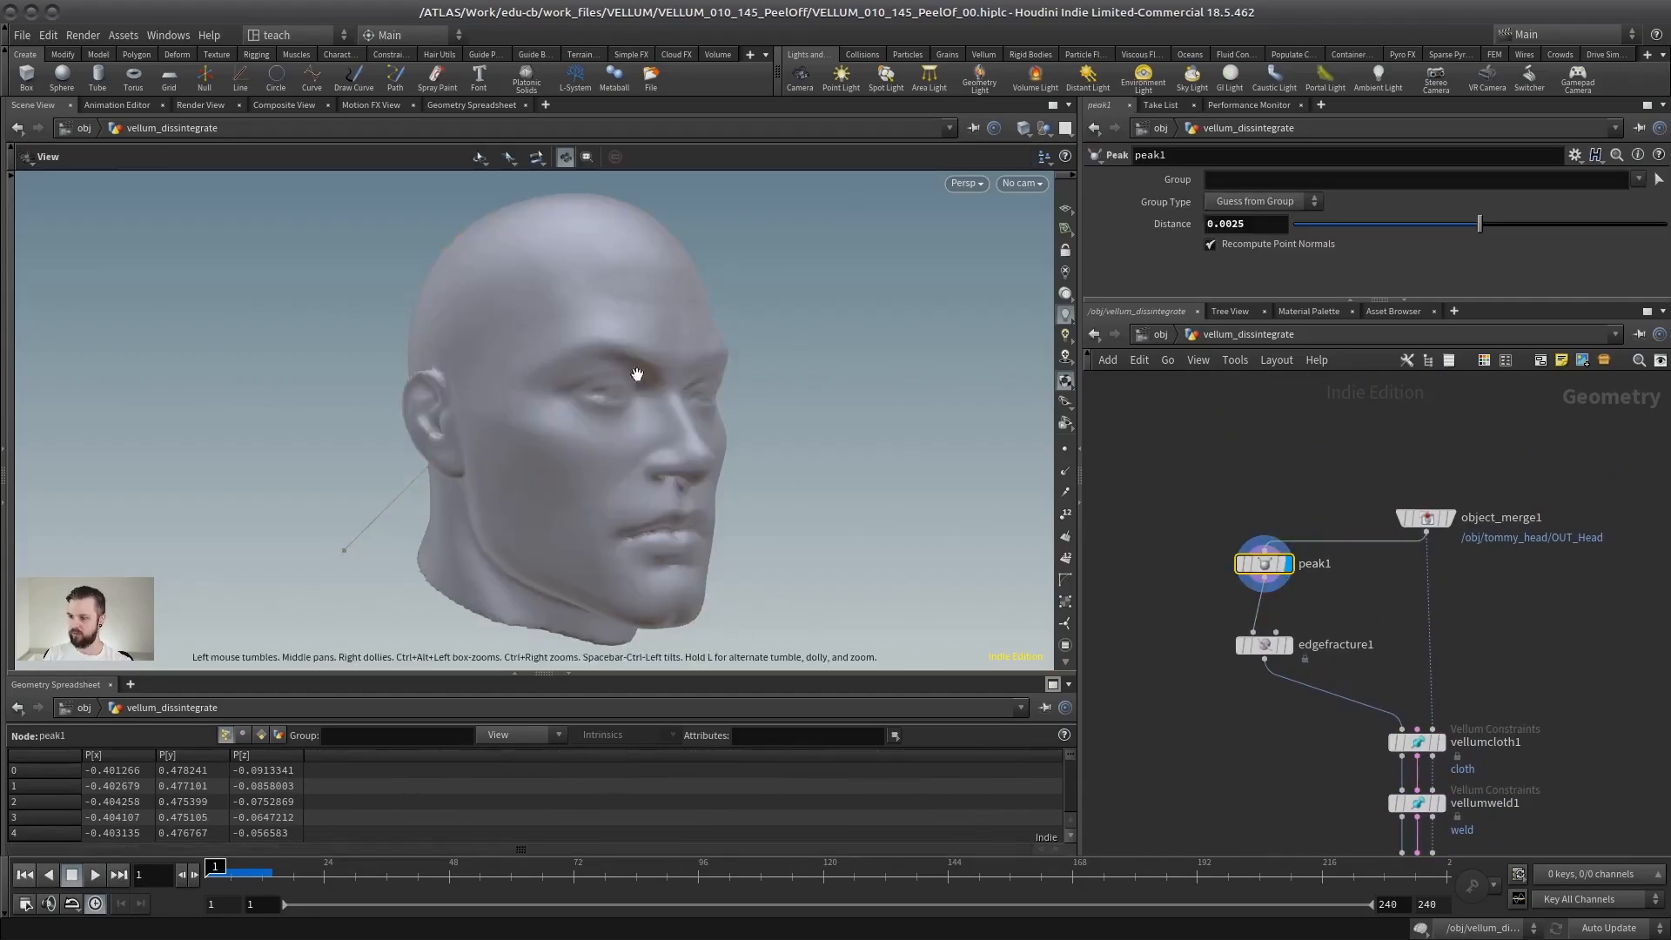
scroll(637, 375, "up", 3)
left_click(1067, 450)
mouse_move(485, 473)
left_mouse_down()
mouse_move(537, 522)
mouse_move(533, 479)
mouse_move(492, 483)
left_mouse_up()
right_click_drag(492, 483, 828, 473)
left_click_drag(828, 473, 775, 477)
middle_click(1265, 565)
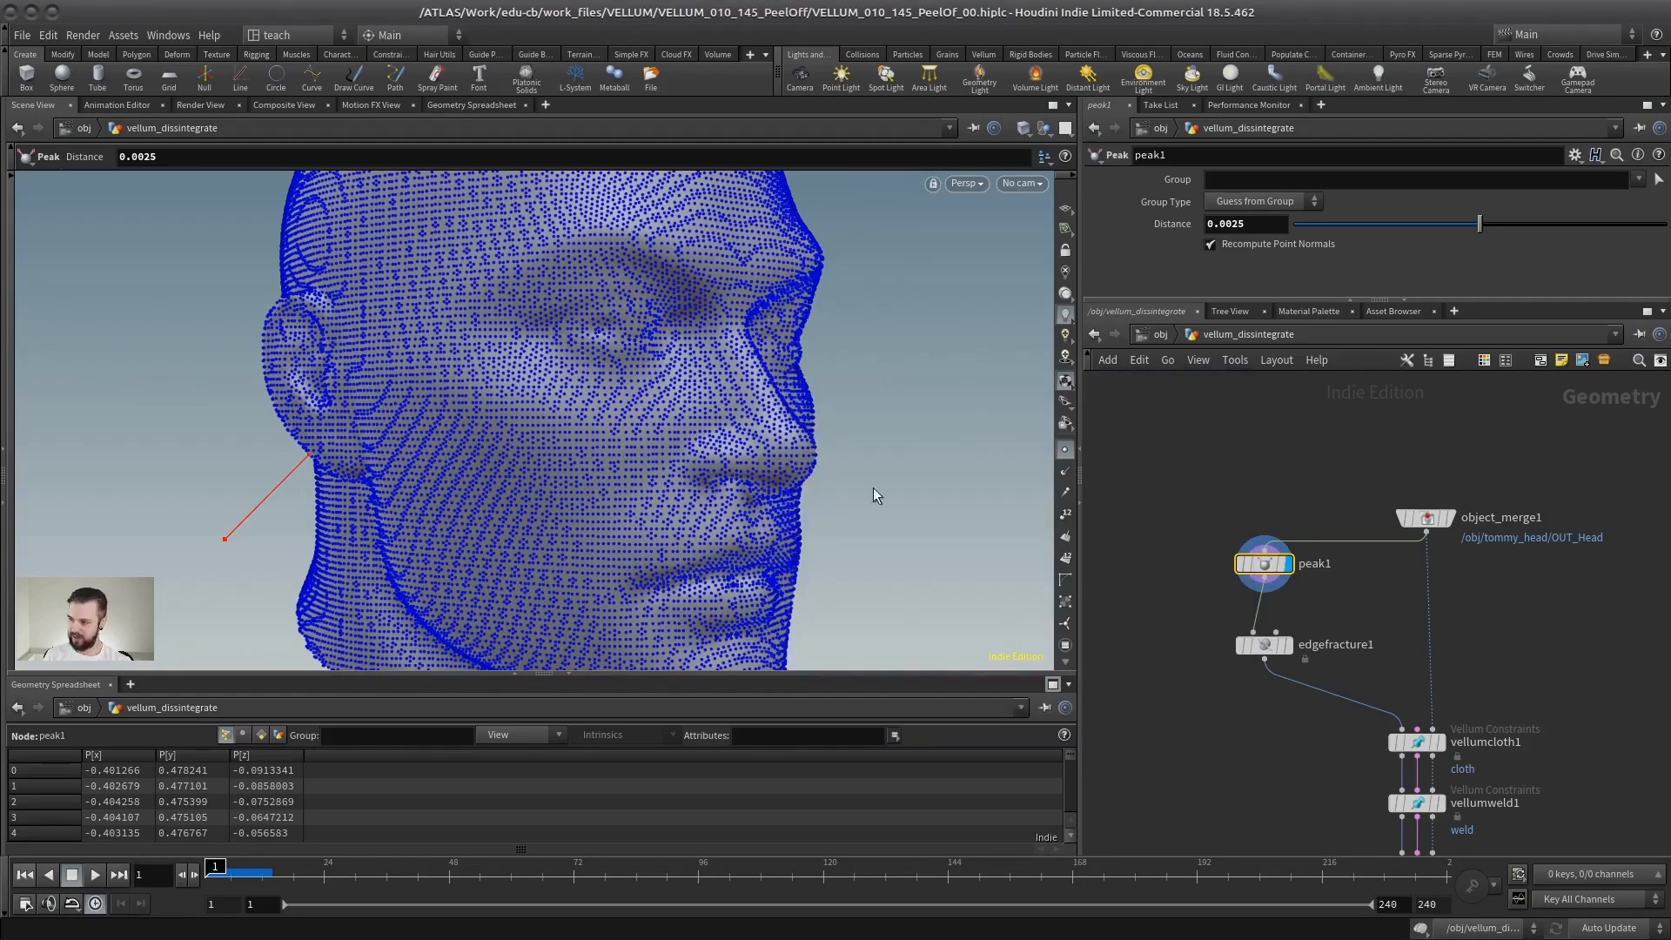
right_click_drag(754, 444, 544, 542)
middle_click_drag(609, 479, 605, 379)
left_click(1067, 449)
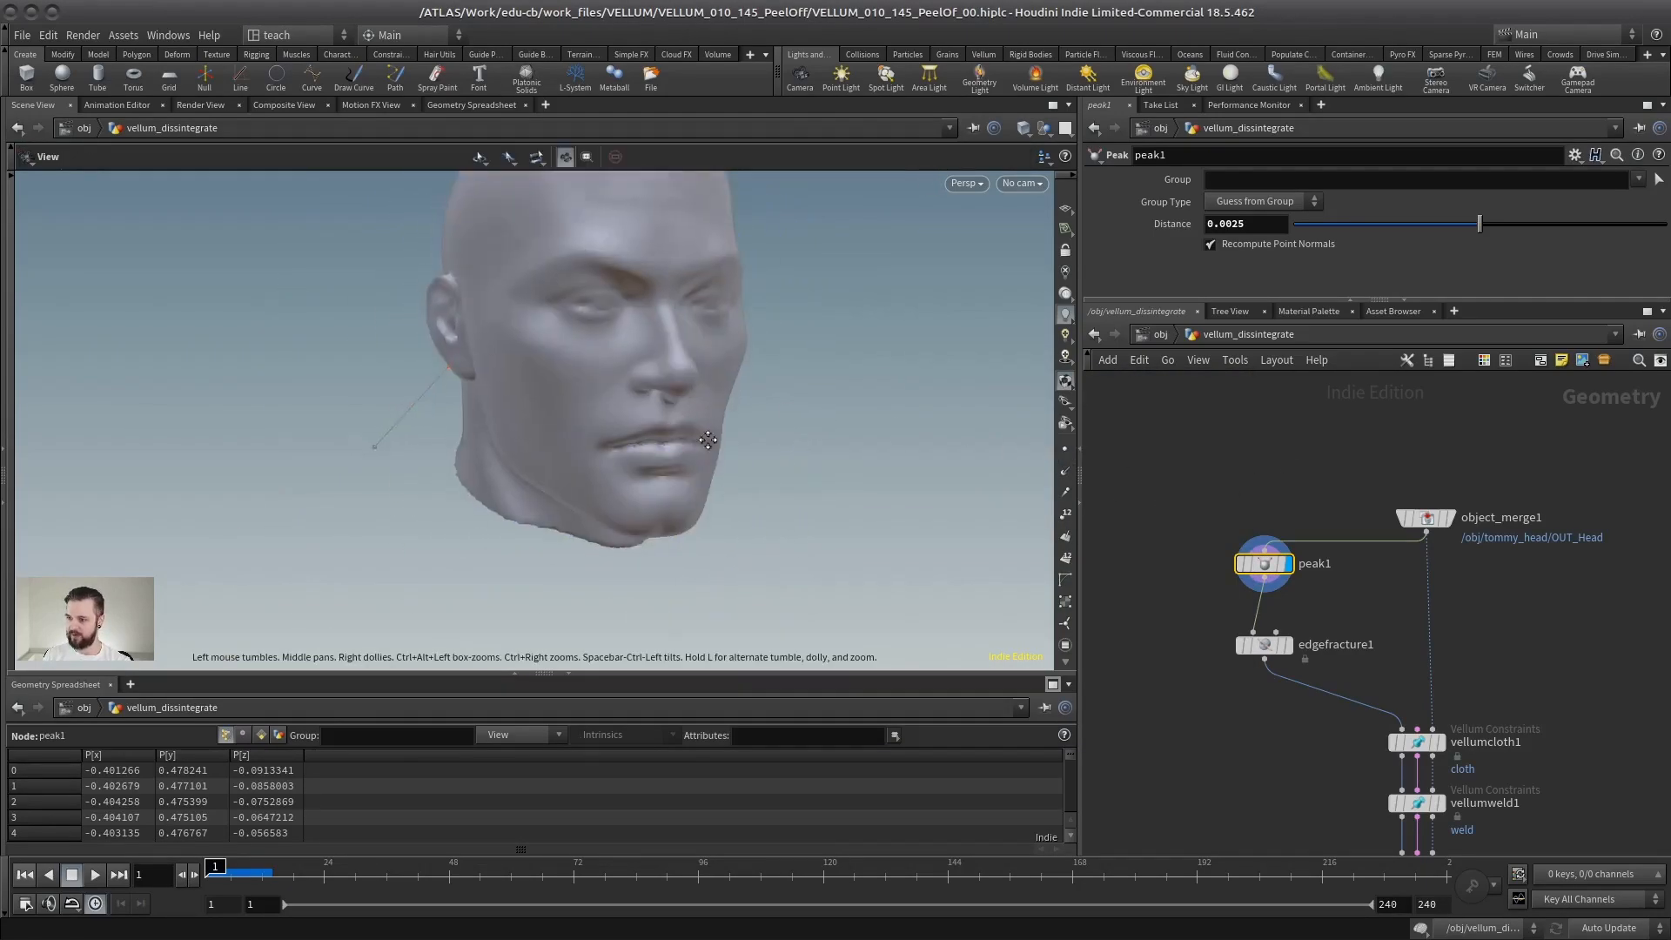
middle_click_drag(698, 441, 724, 548)
Set the Substeps of vellumsolver1 to 10.
middle_click_drag(1452, 847, 1337, 606)
left_click(1303, 626)
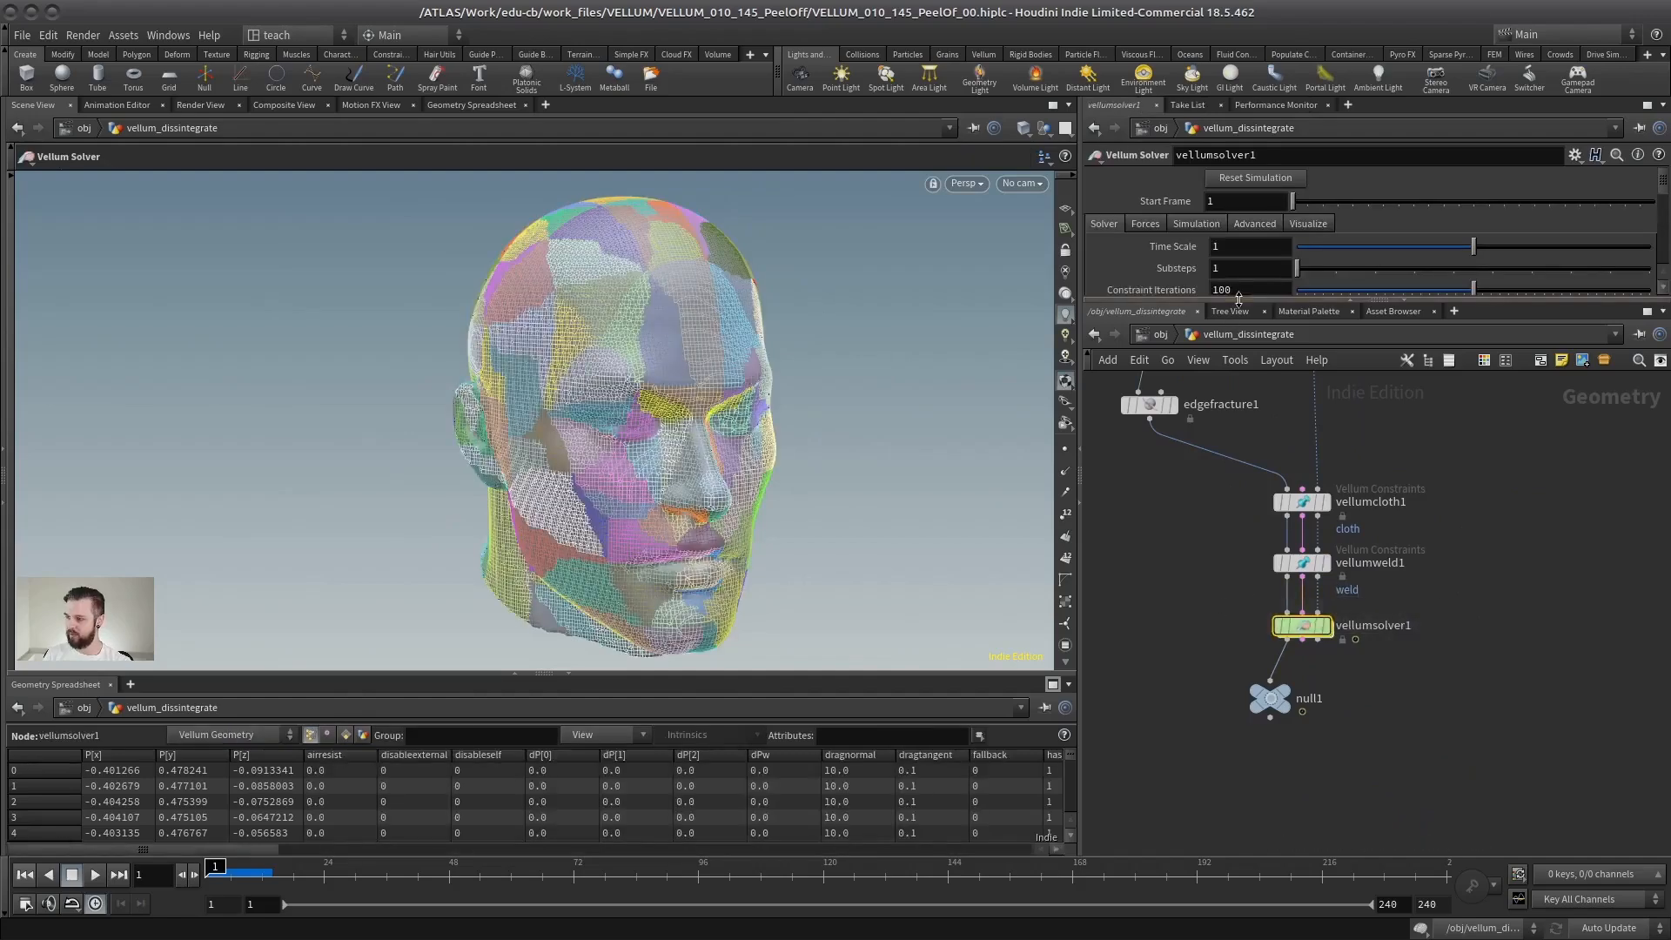
double_click(1241, 269)
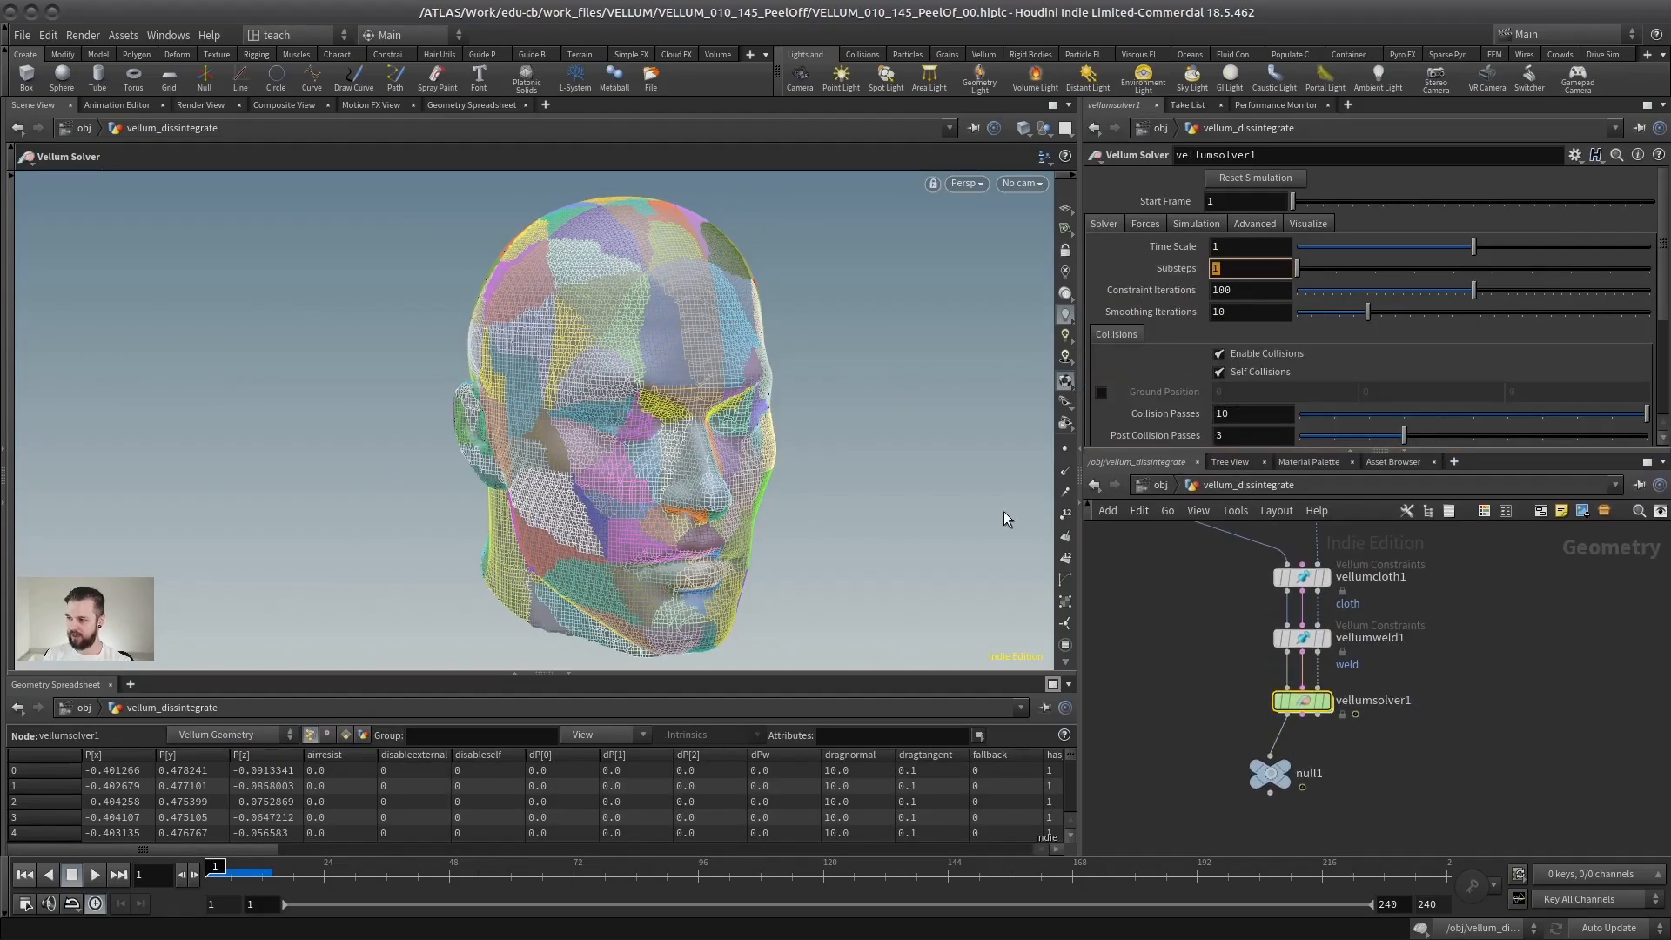
type("10")
key("Return")
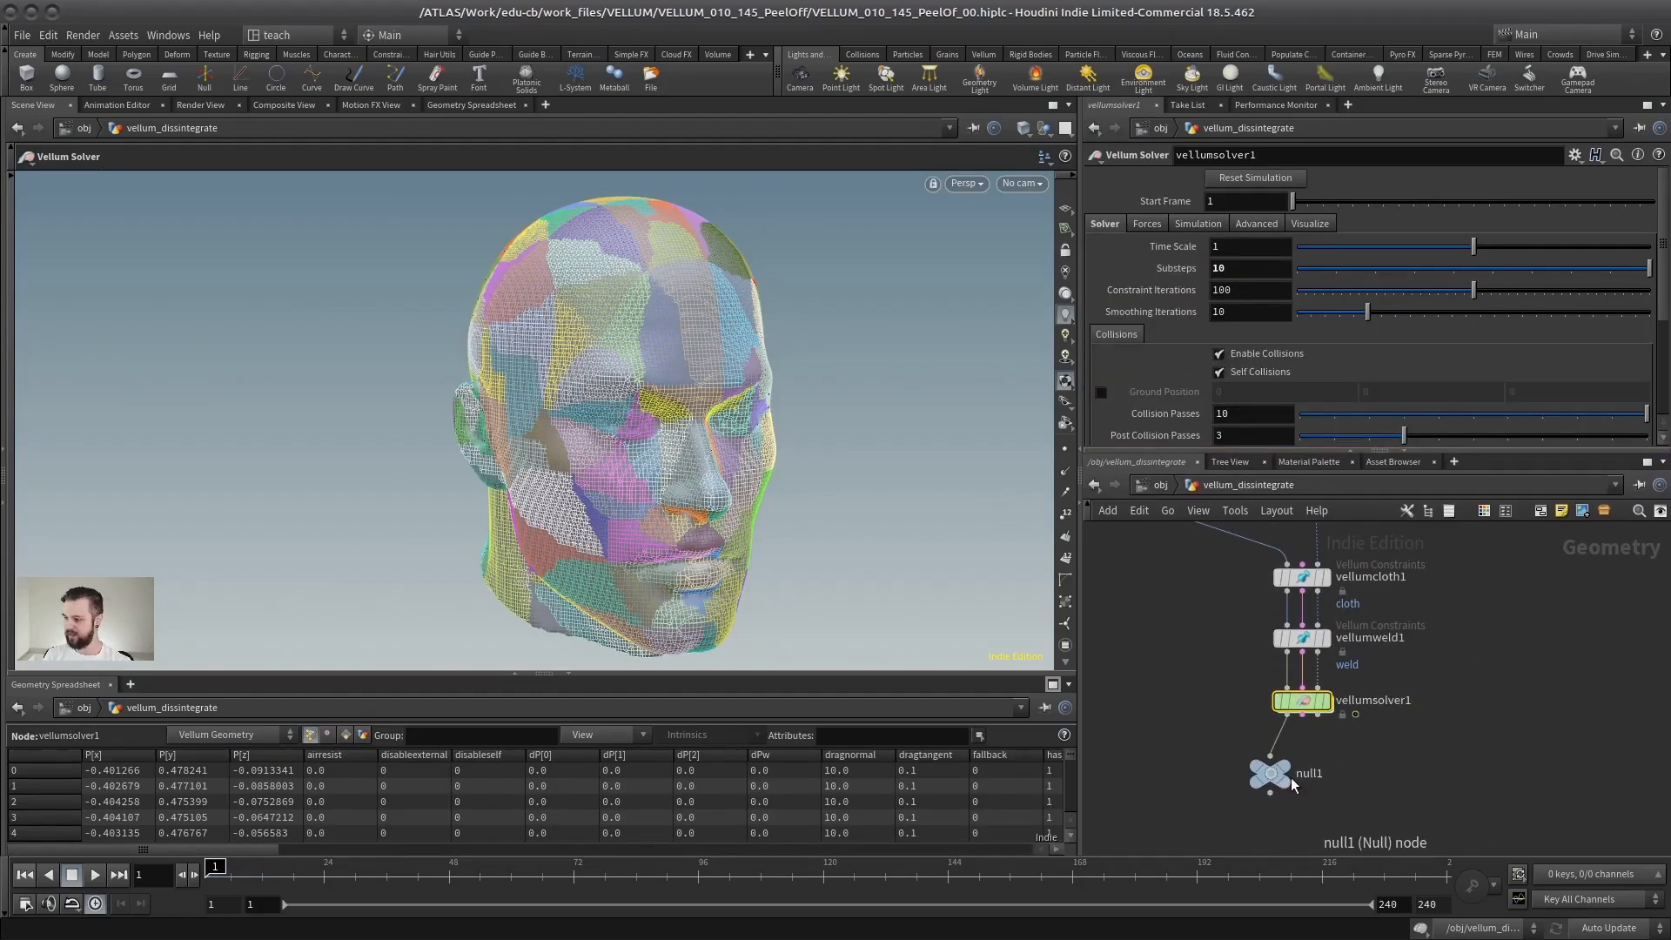
Display null1, play the simulation with the increased substeps, and enlarge the network view.
left_click(1270, 773)
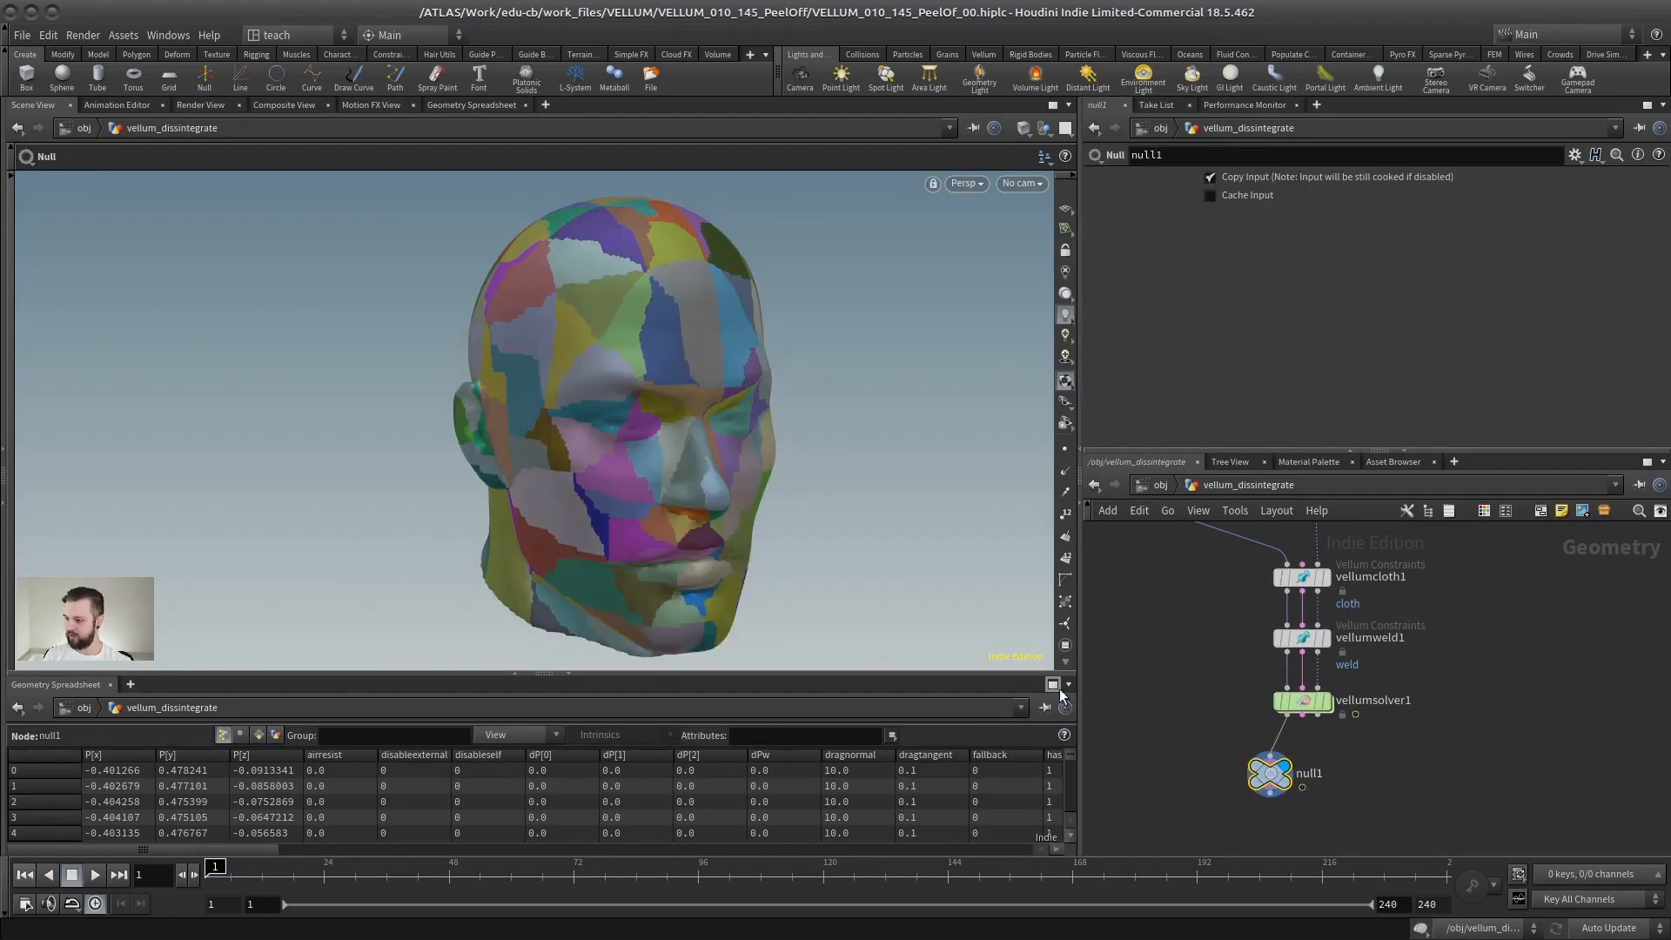
left_click(95, 874)
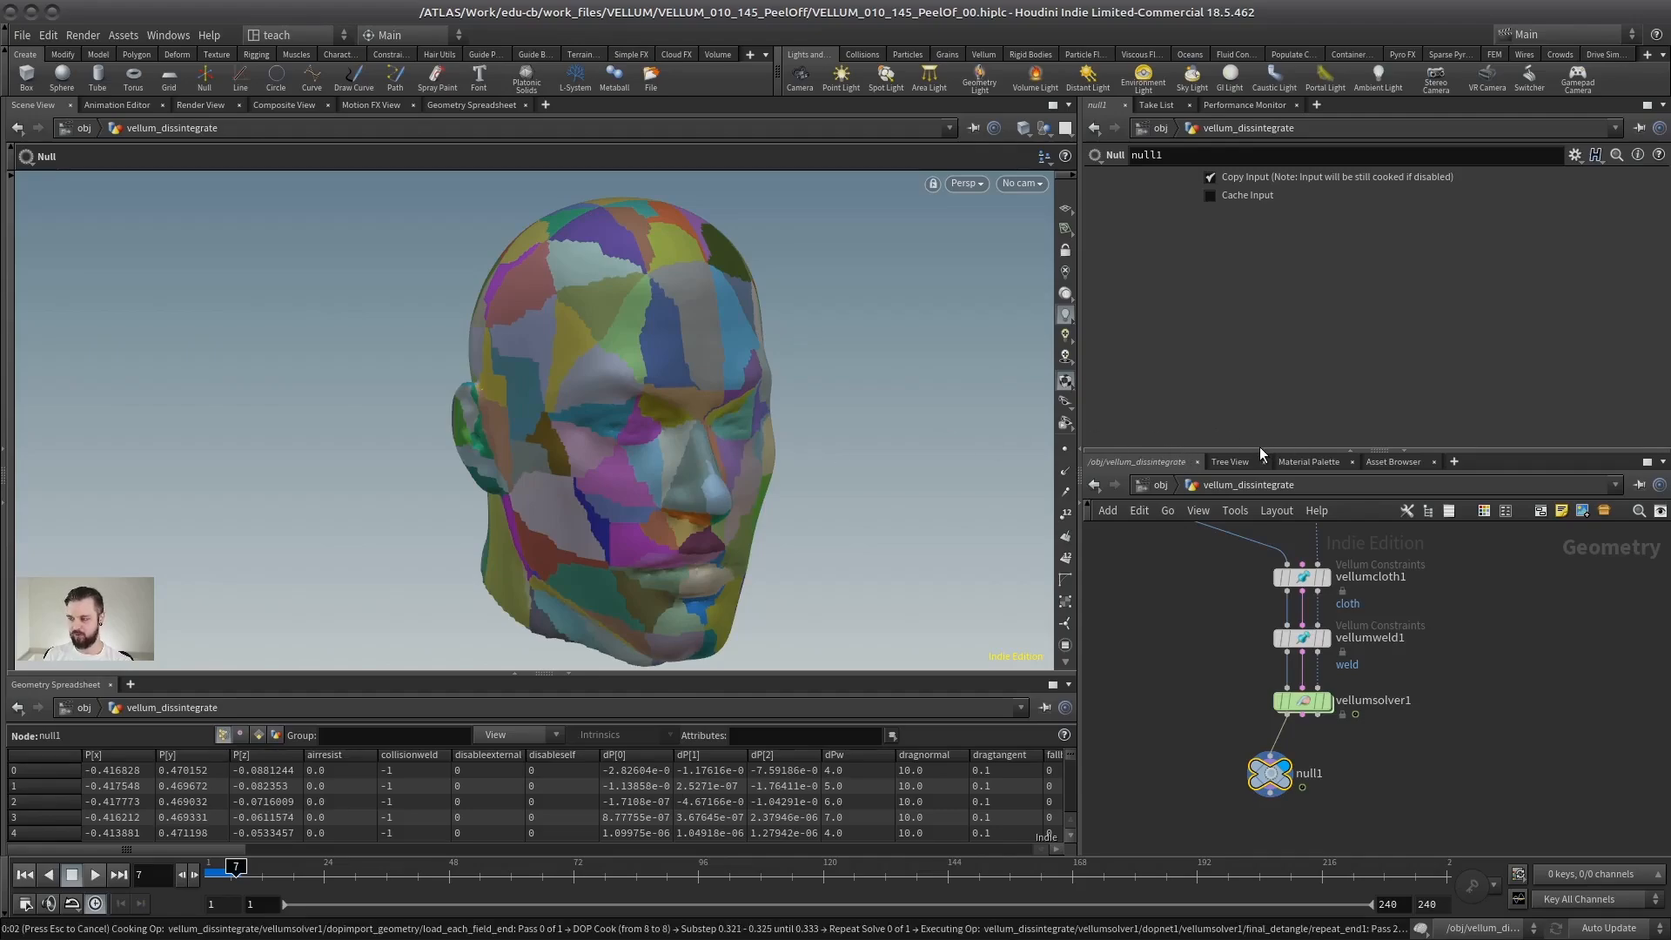
left_click_drag(1237, 450, 1247, 265)
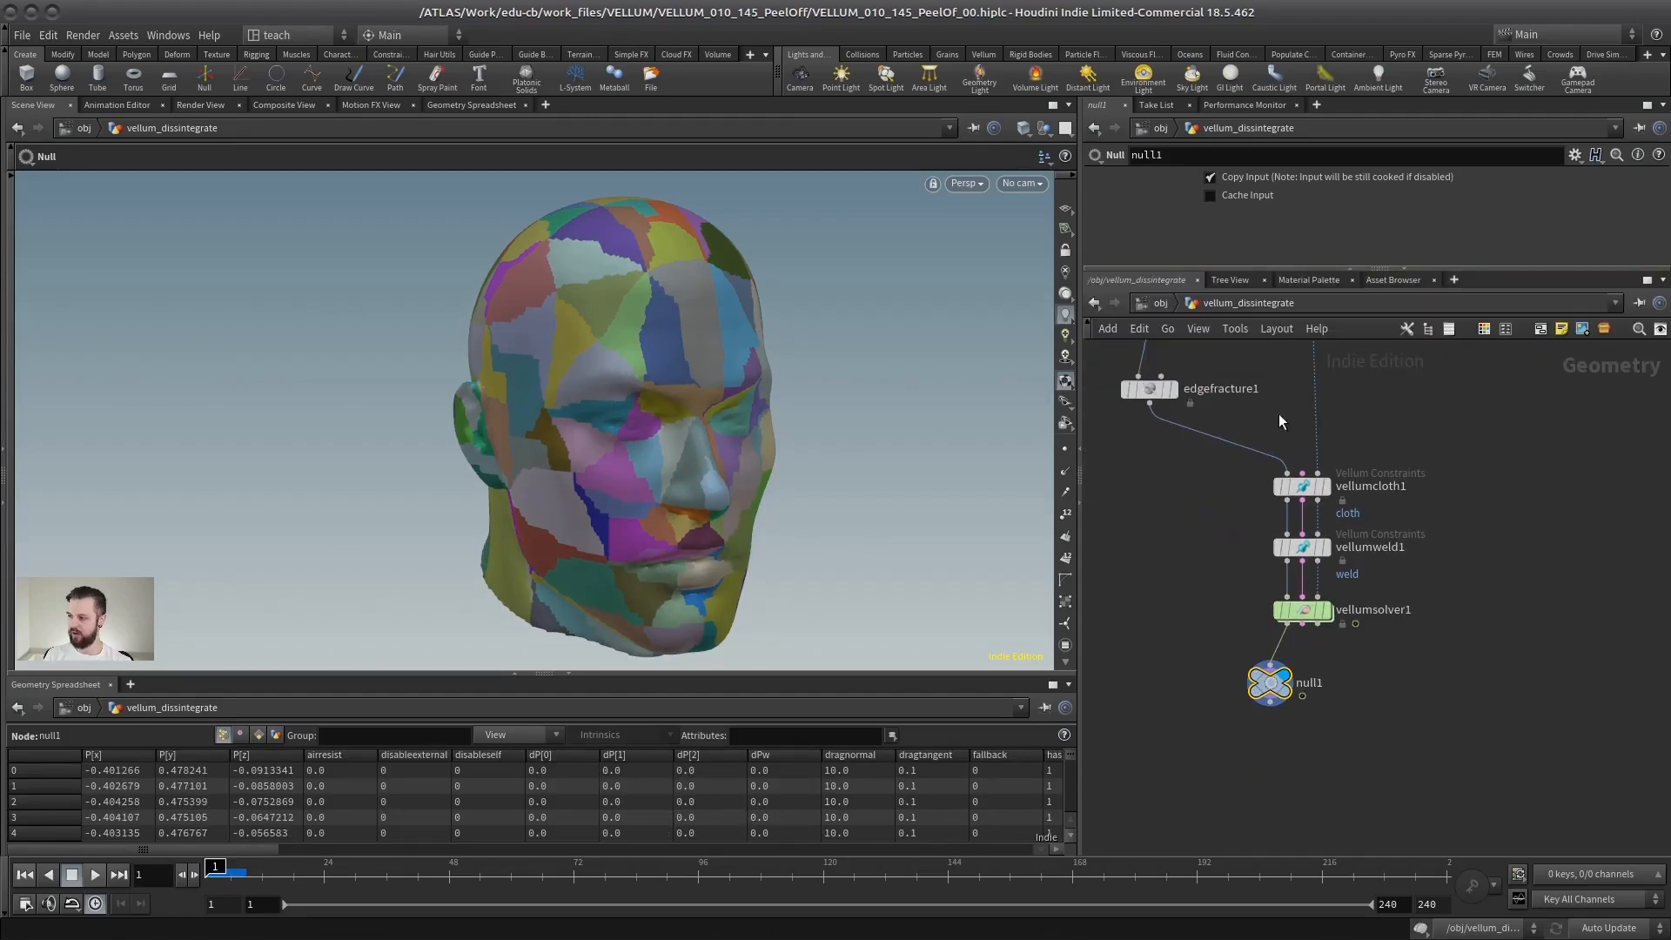
Insert a Remesh node between object_merge1 and peak1, and display its result.
middle_click_drag(1283, 422, 1311, 722)
scroll(1257, 530, "up", 4)
middle_click_drag(1196, 600, 1293, 476)
left_click(1297, 507)
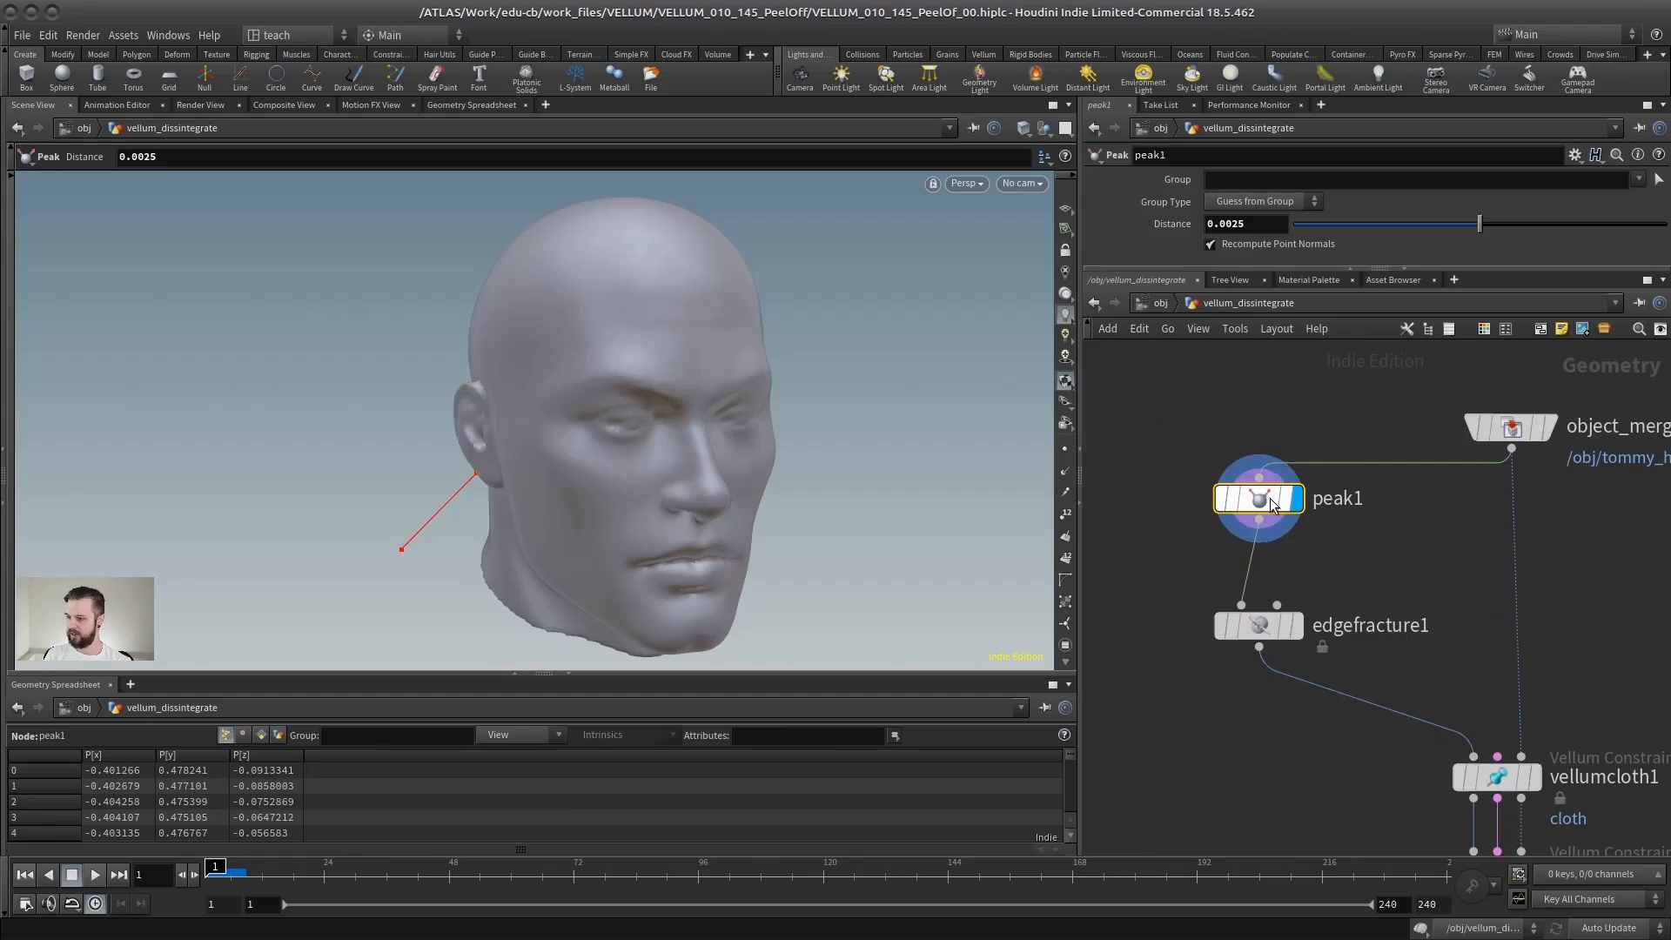
scroll(1236, 488, "down", 2)
key("Tab")
type("remesh")
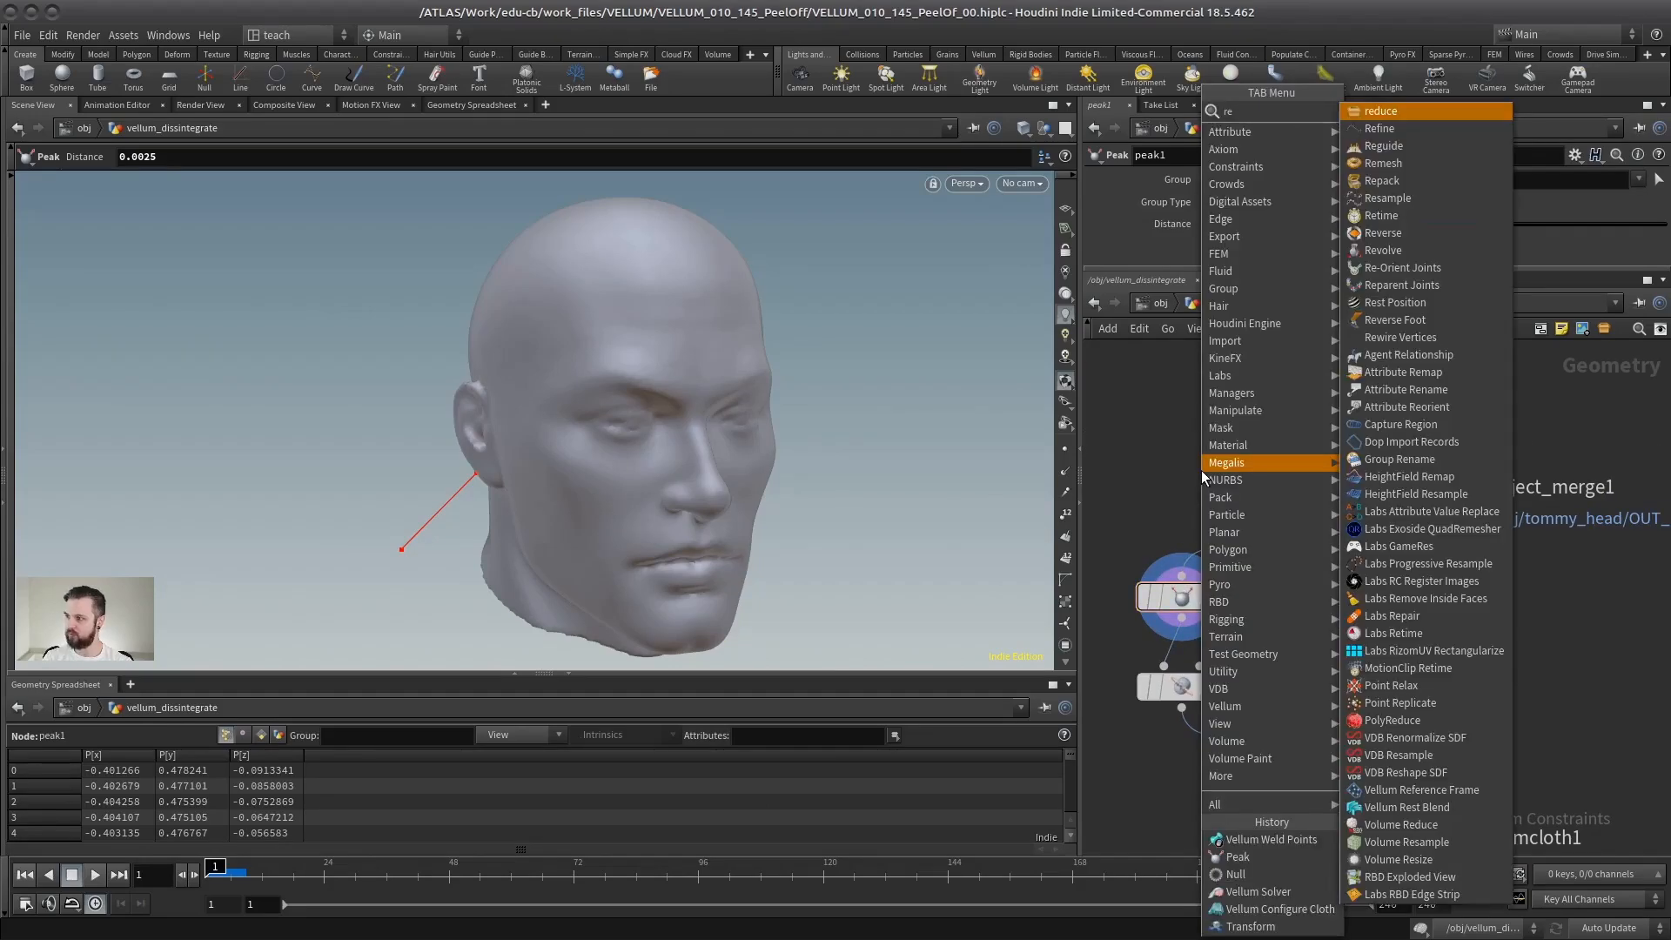
key("Return")
left_click(1202, 470)
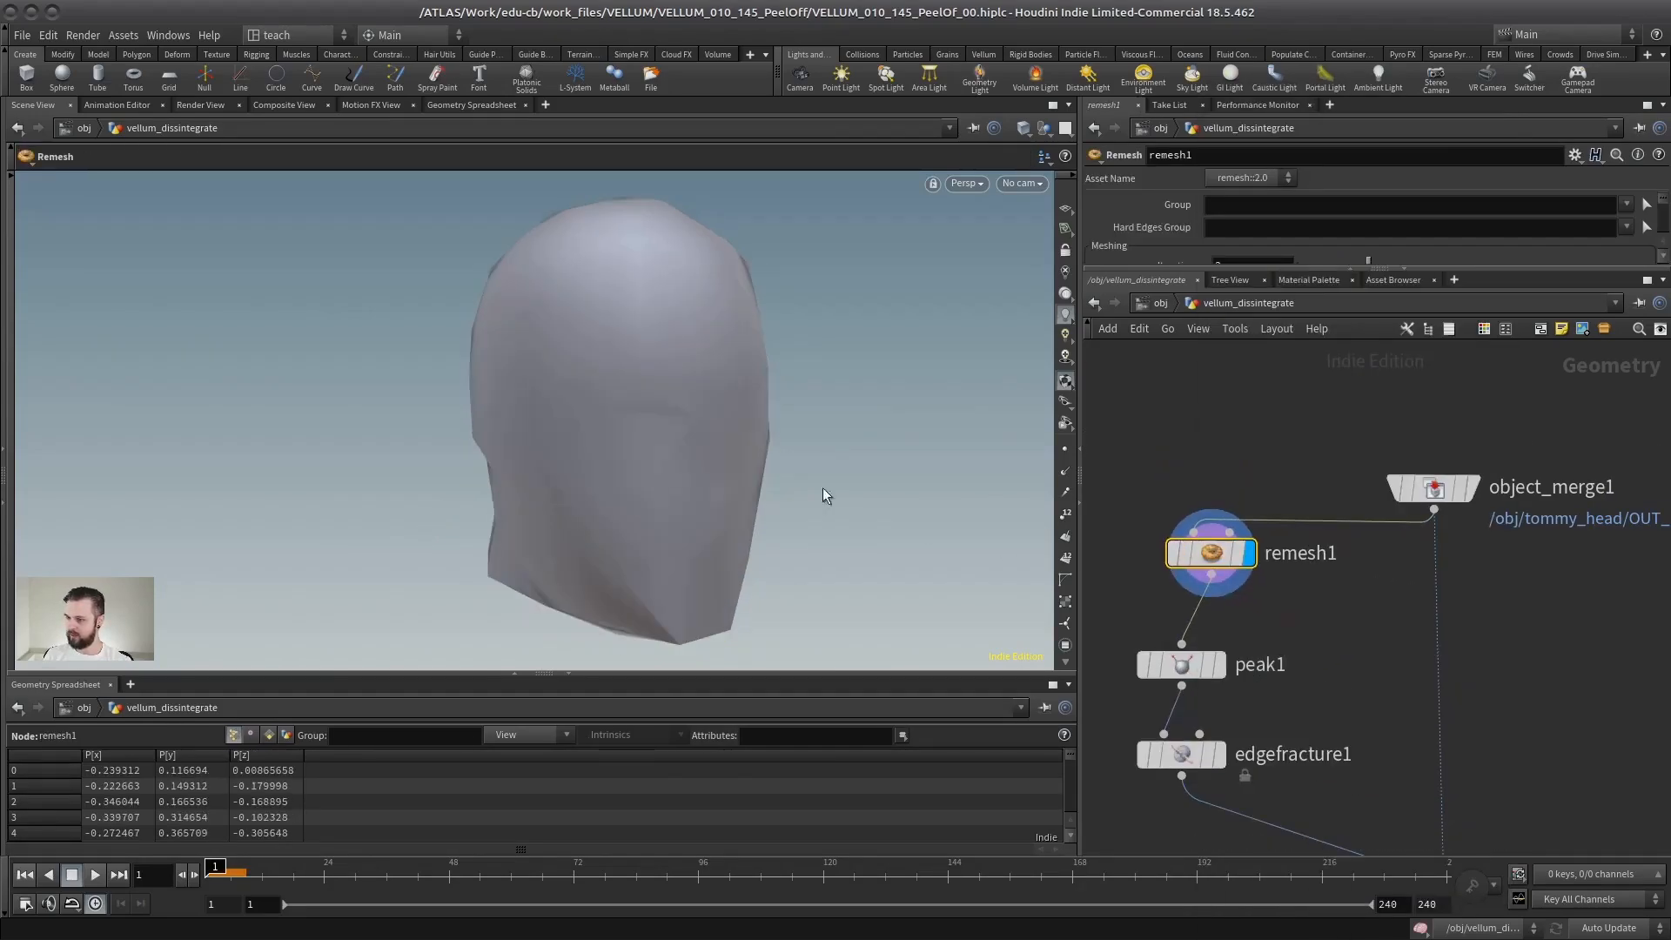
Show the head in wireframe, reveal more of remesh1's parameters, and set its Target Size to 0.025.
key("w")
left_click_drag(1315, 270, 1364, 493)
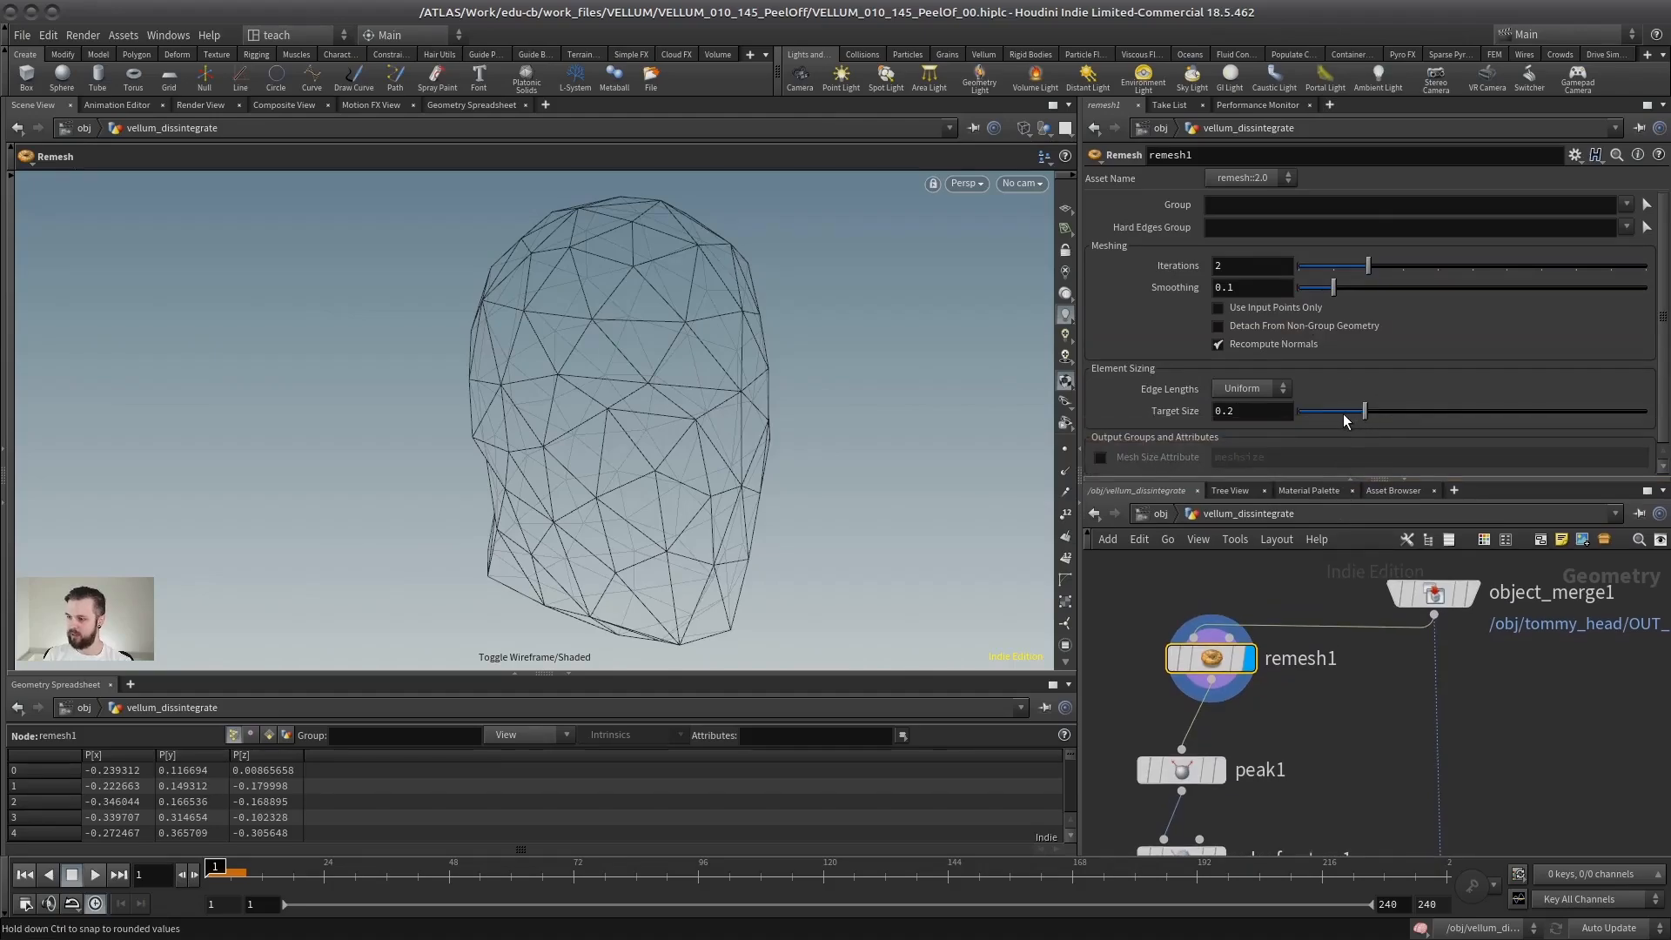
left_click_drag(1345, 421, 1316, 412)
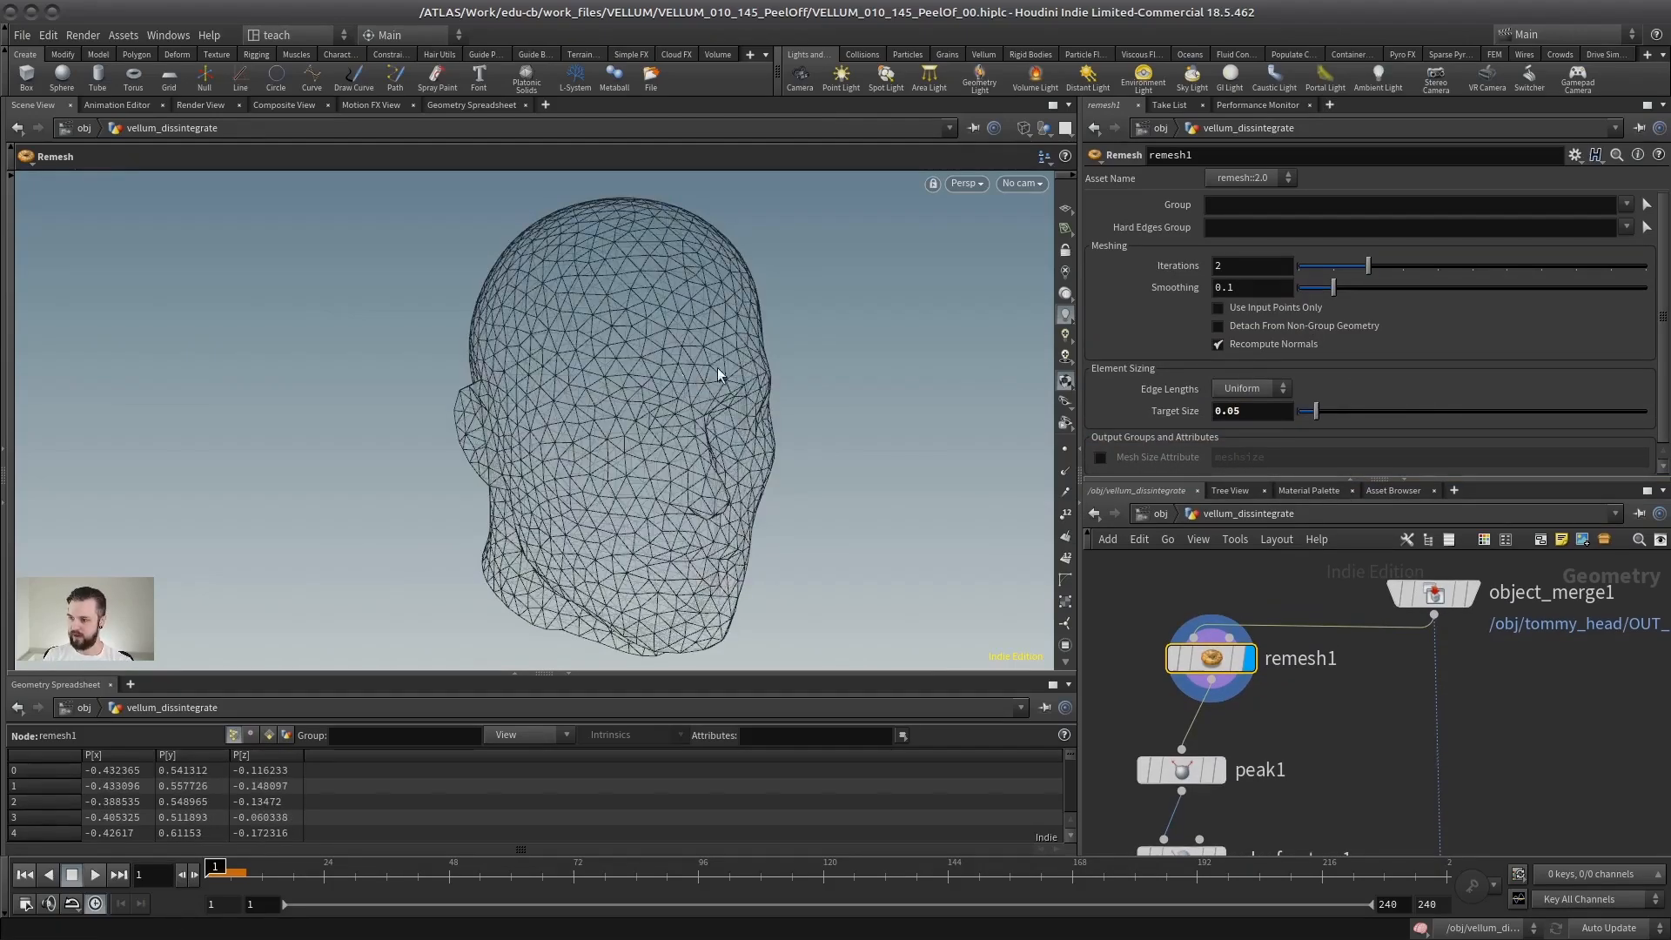
left_click(1252, 412)
key("BackSpace")
type("25")
key("Return")
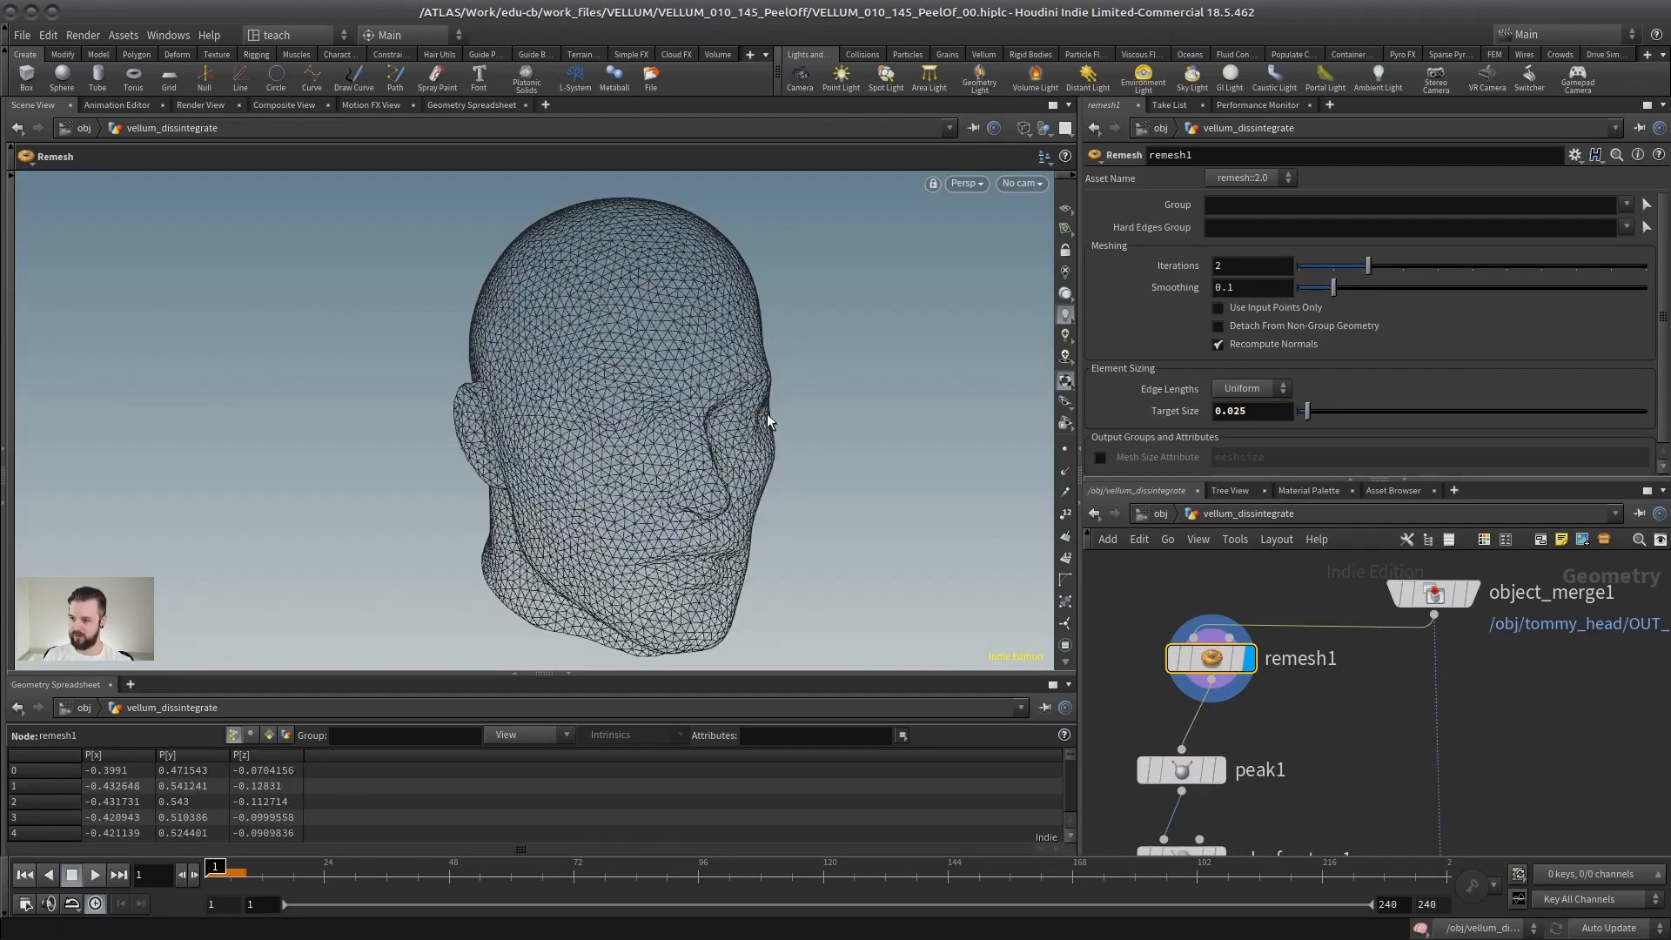
Check remesh1's point count, set its Target Size to 0.02, recheck the count, and align the node above peak1.
left_click_drag(735, 397, 732, 435)
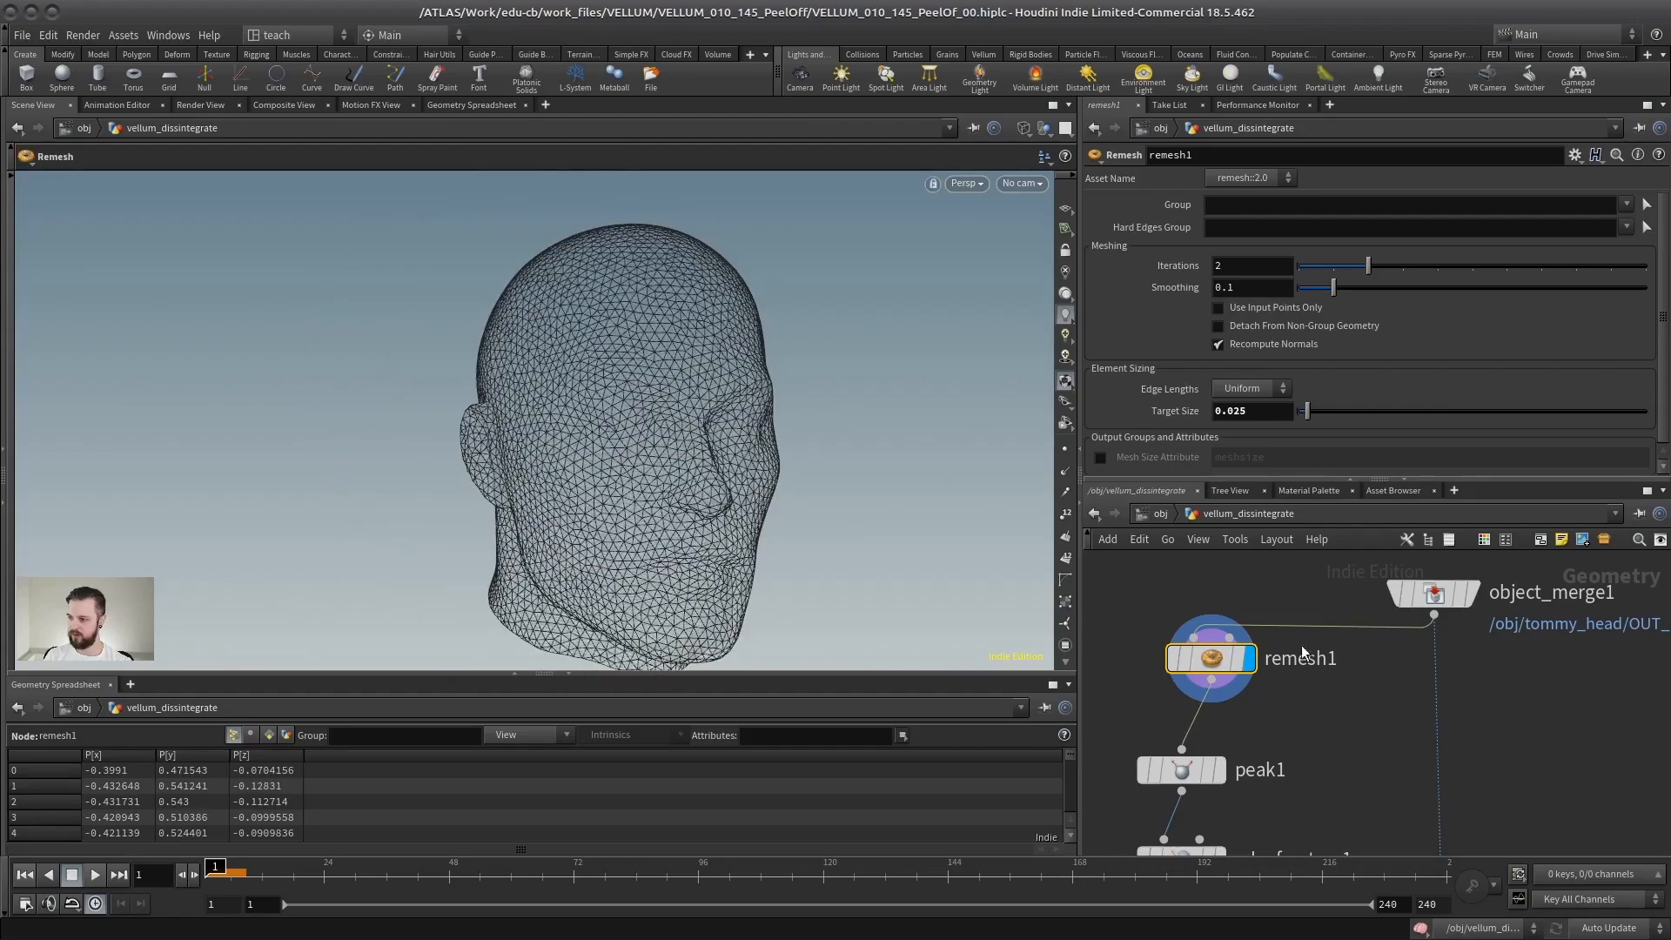
middle_click(1205, 669)
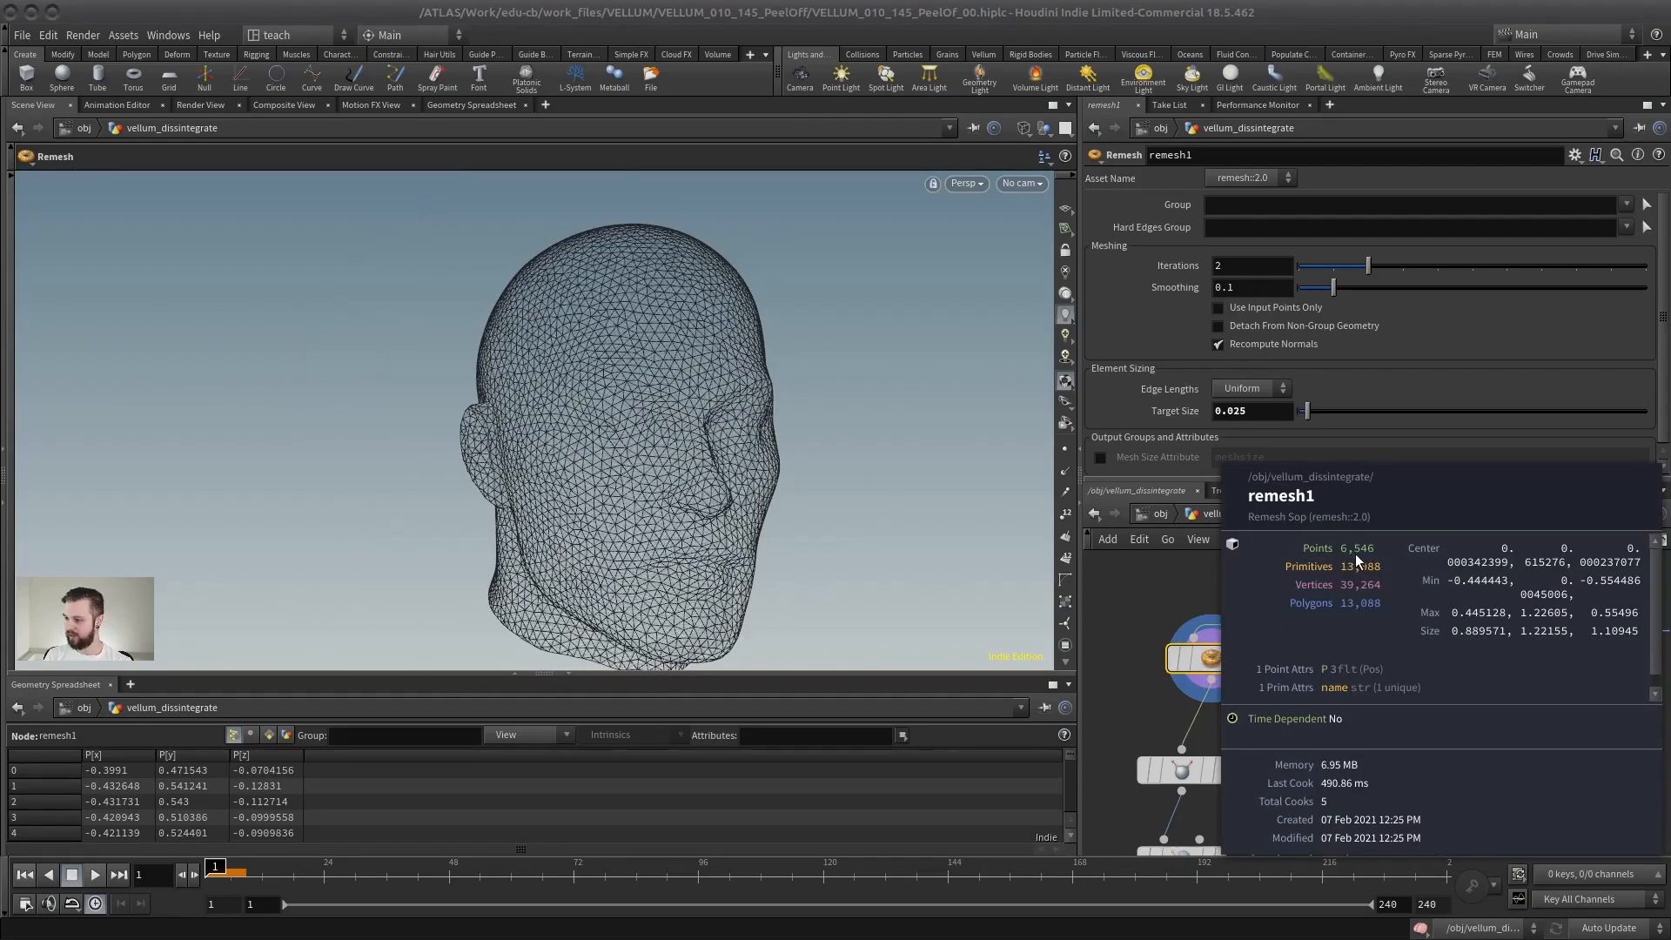
left_click(1258, 410)
key("BackSpace")
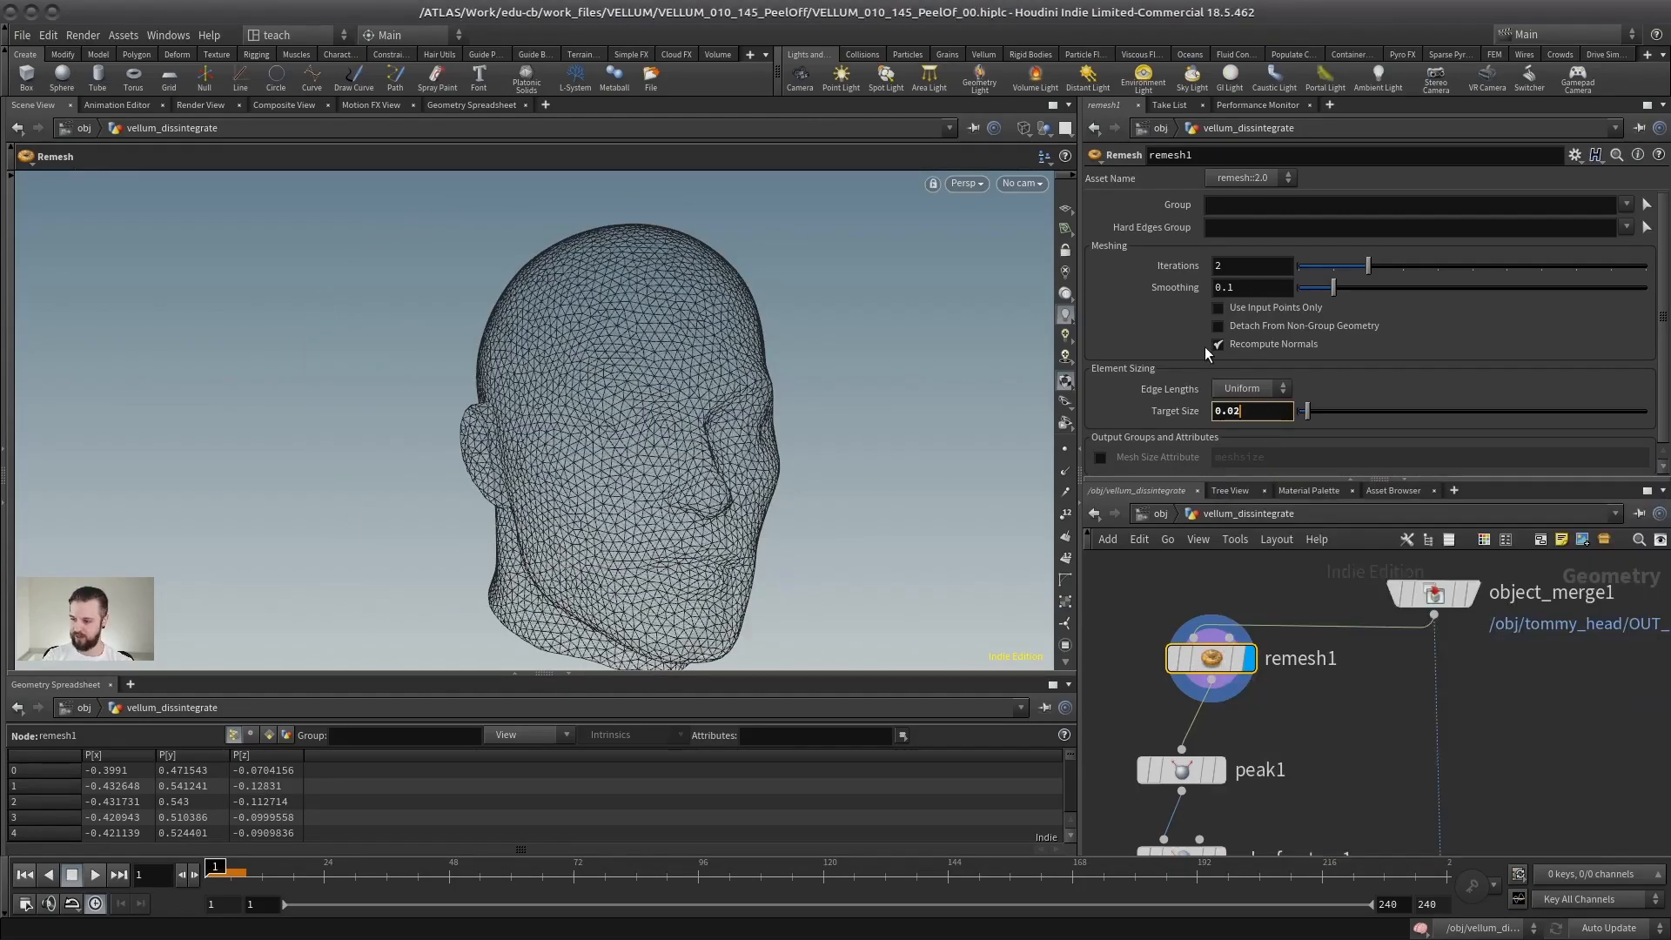
key("Return")
middle_click(1219, 662)
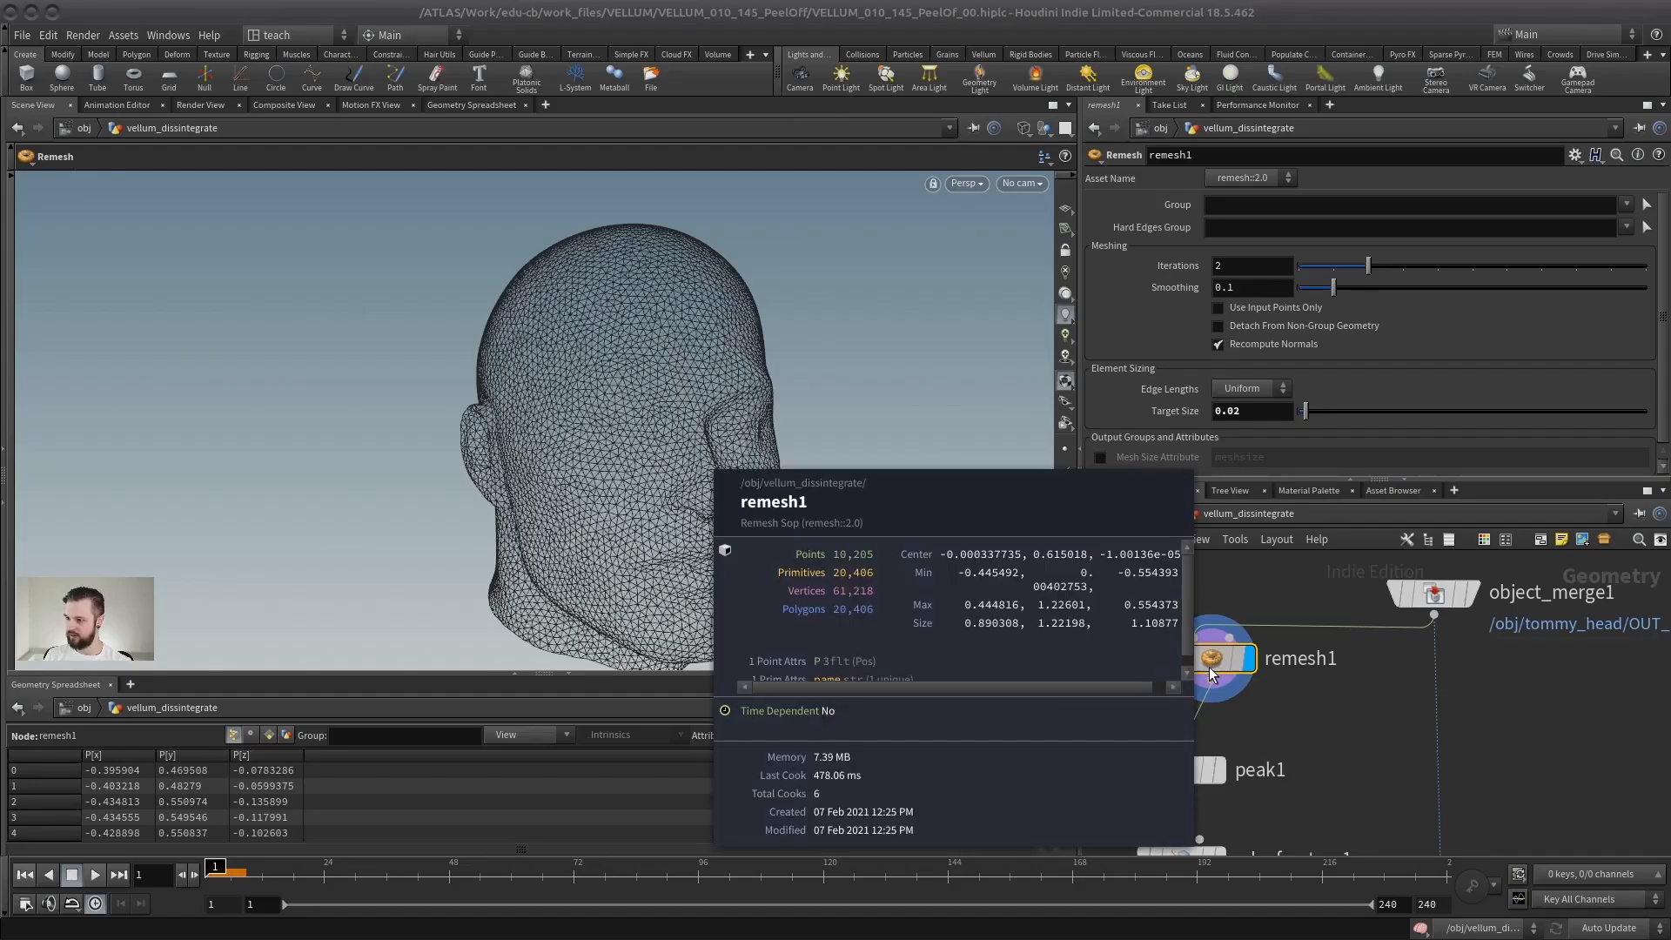
left_click_drag(1212, 663, 1182, 663)
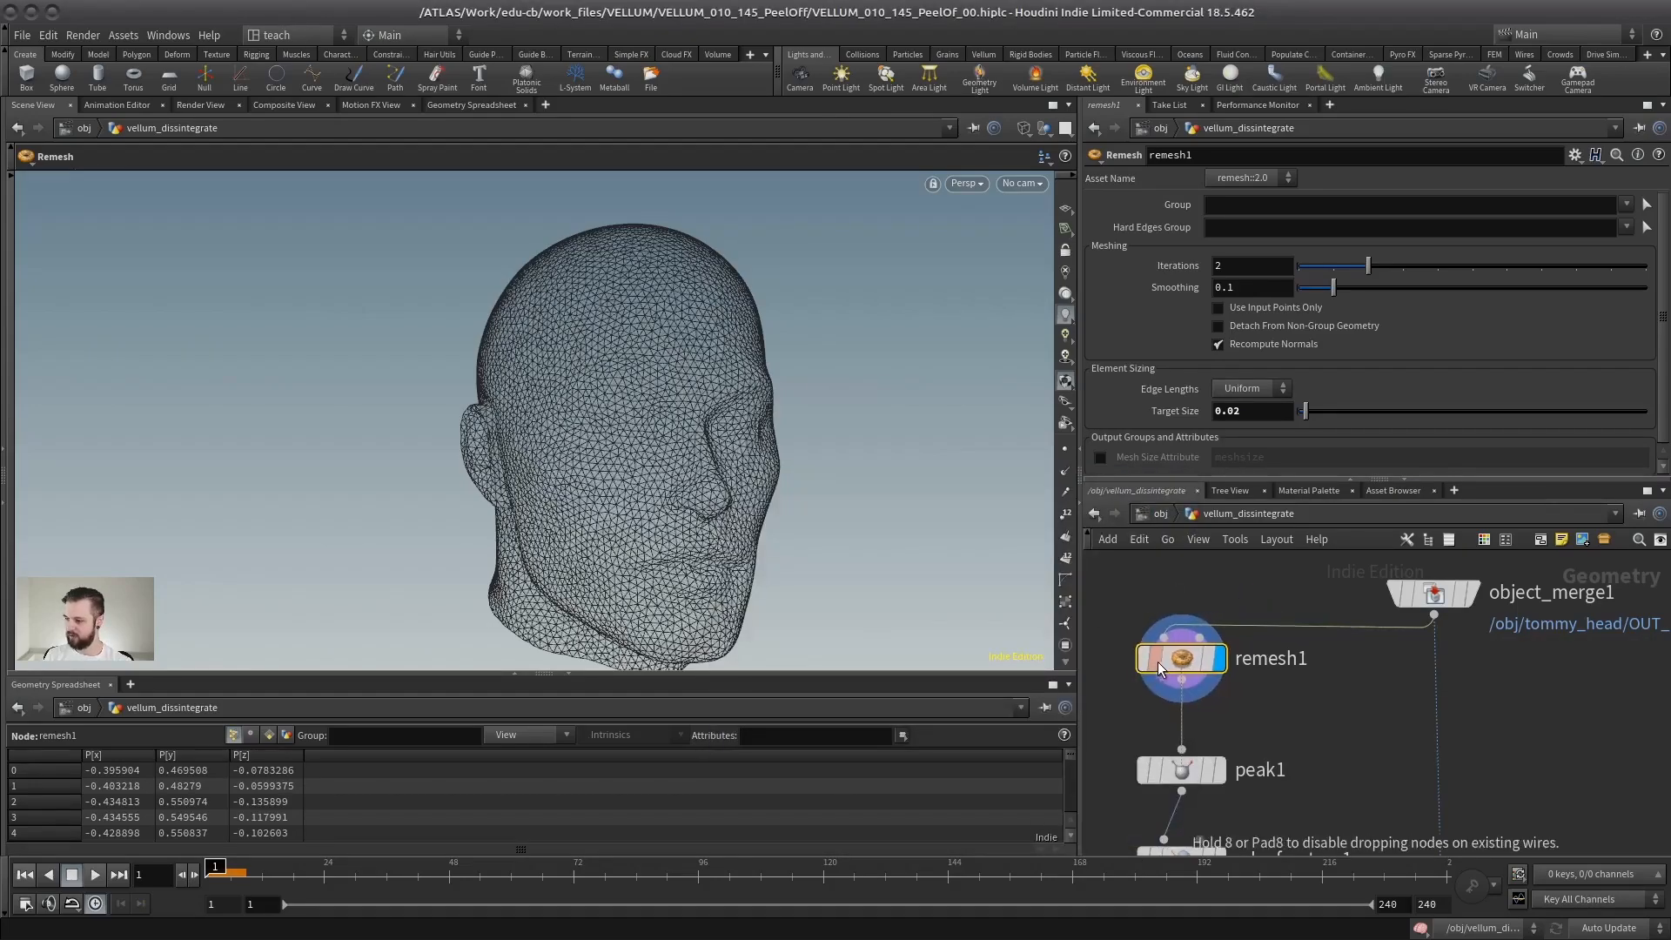
Set the Substeps of vellumsolver1 to 1.
middle_click_drag(1300, 756, 1296, 581)
key("1")
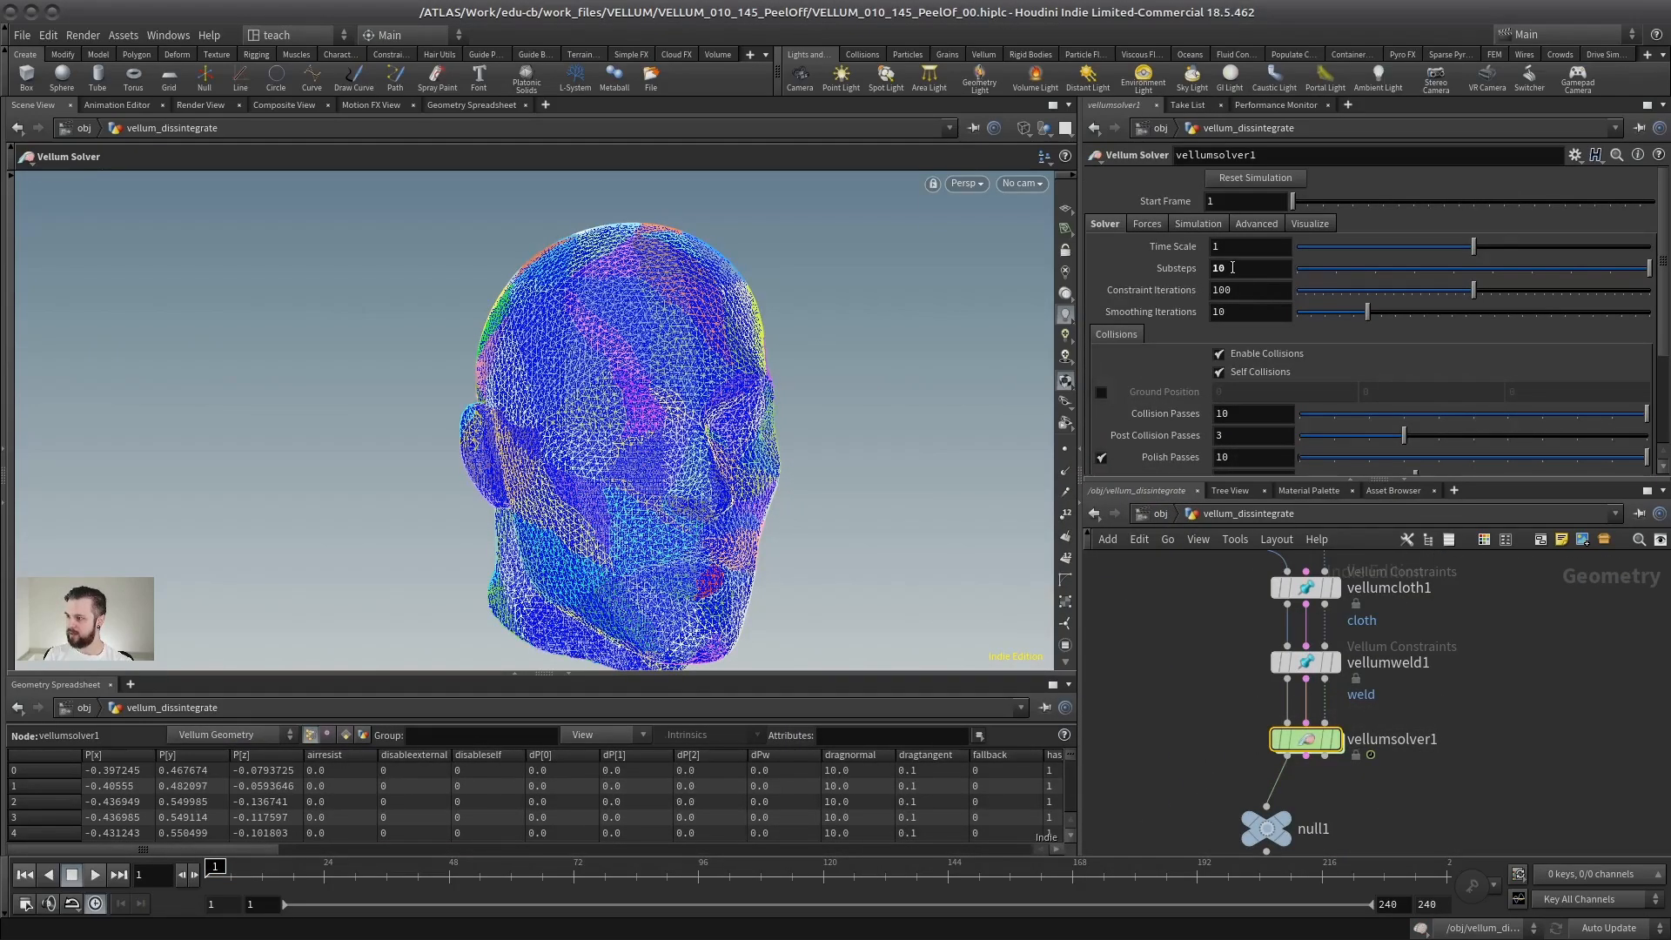
left_click(1232, 267)
key("BackSpace")
key("Return")
Display null1 with shading instead of wireframe, play the simulation briefly, and return to the first frame.
middle_click_drag(1209, 679, 1204, 618)
left_click(1278, 756)
middle_click_drag(566, 517, 593, 475, "alt")
key("shift+w")
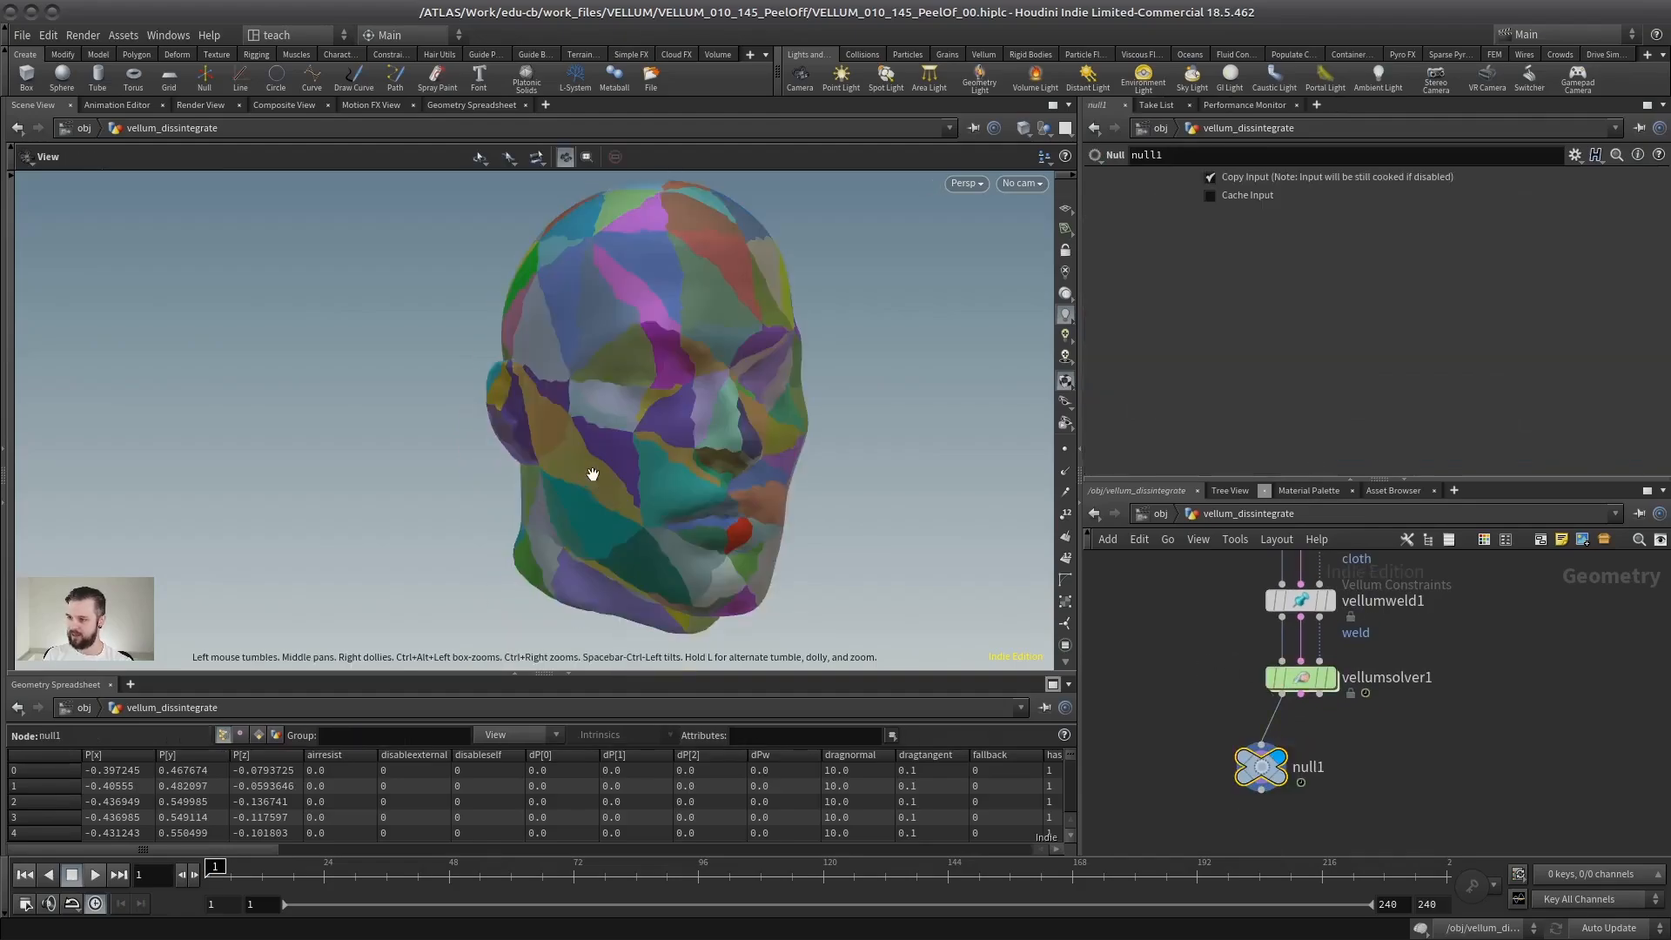
left_click_drag(592, 475, 613, 472, "alt")
left_click(98, 879)
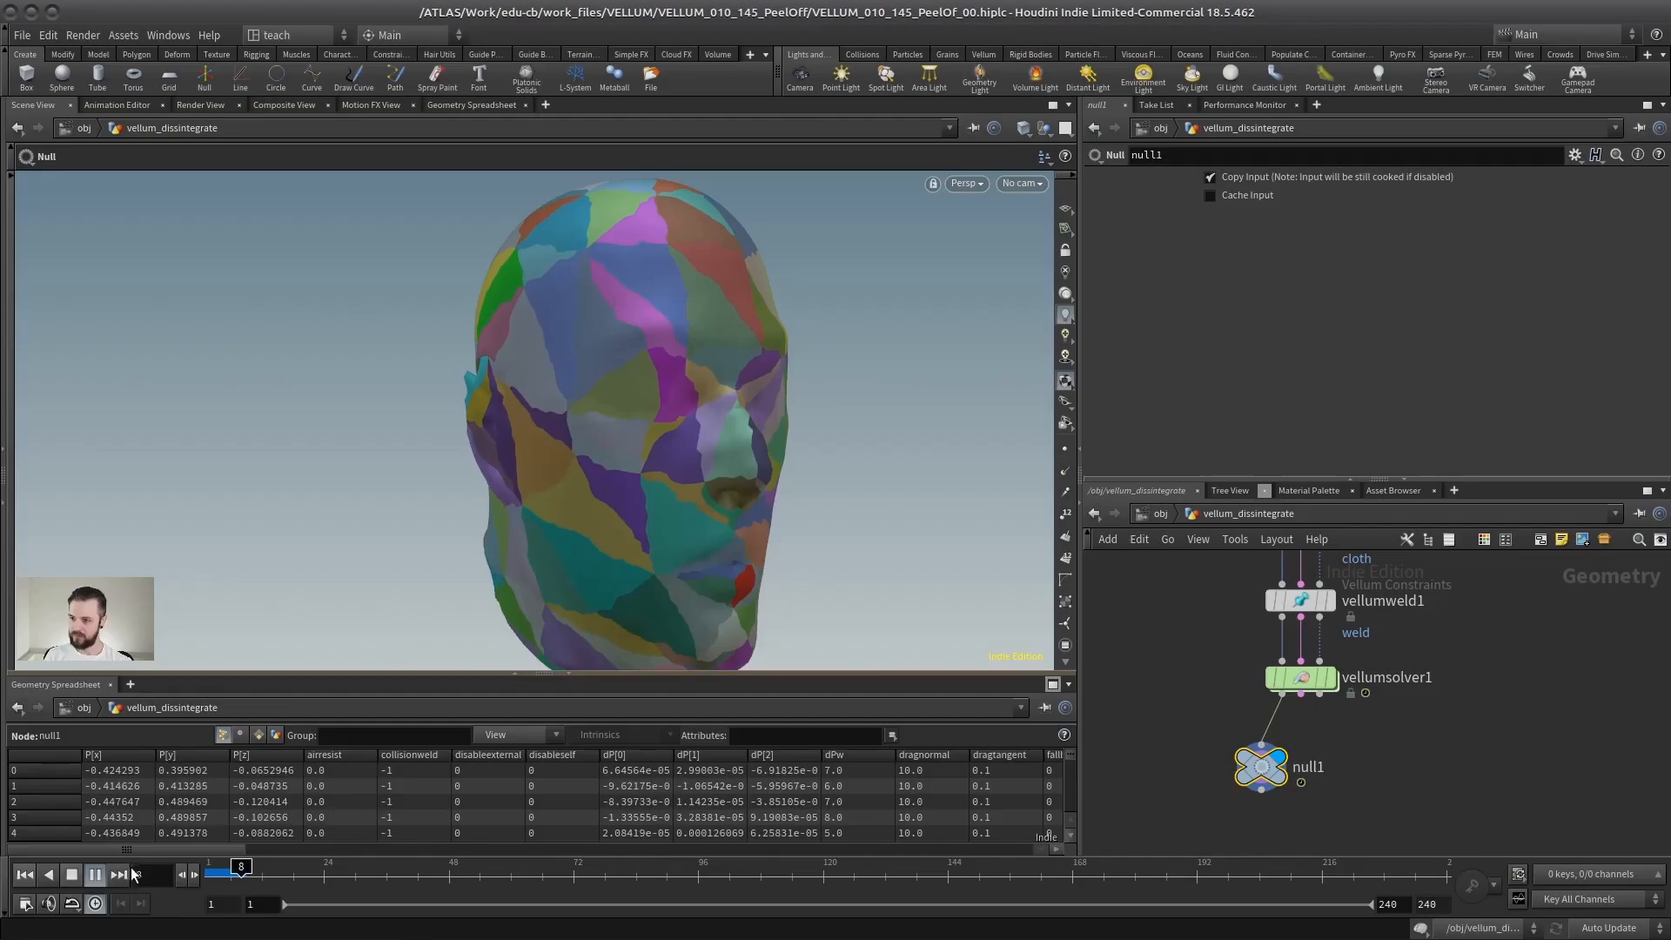
left_click(73, 876)
left_click(25, 876)
Set the Substeps of vellumsolver1 to 2, test the simulation, and rewind to the start.
left_click(1386, 677)
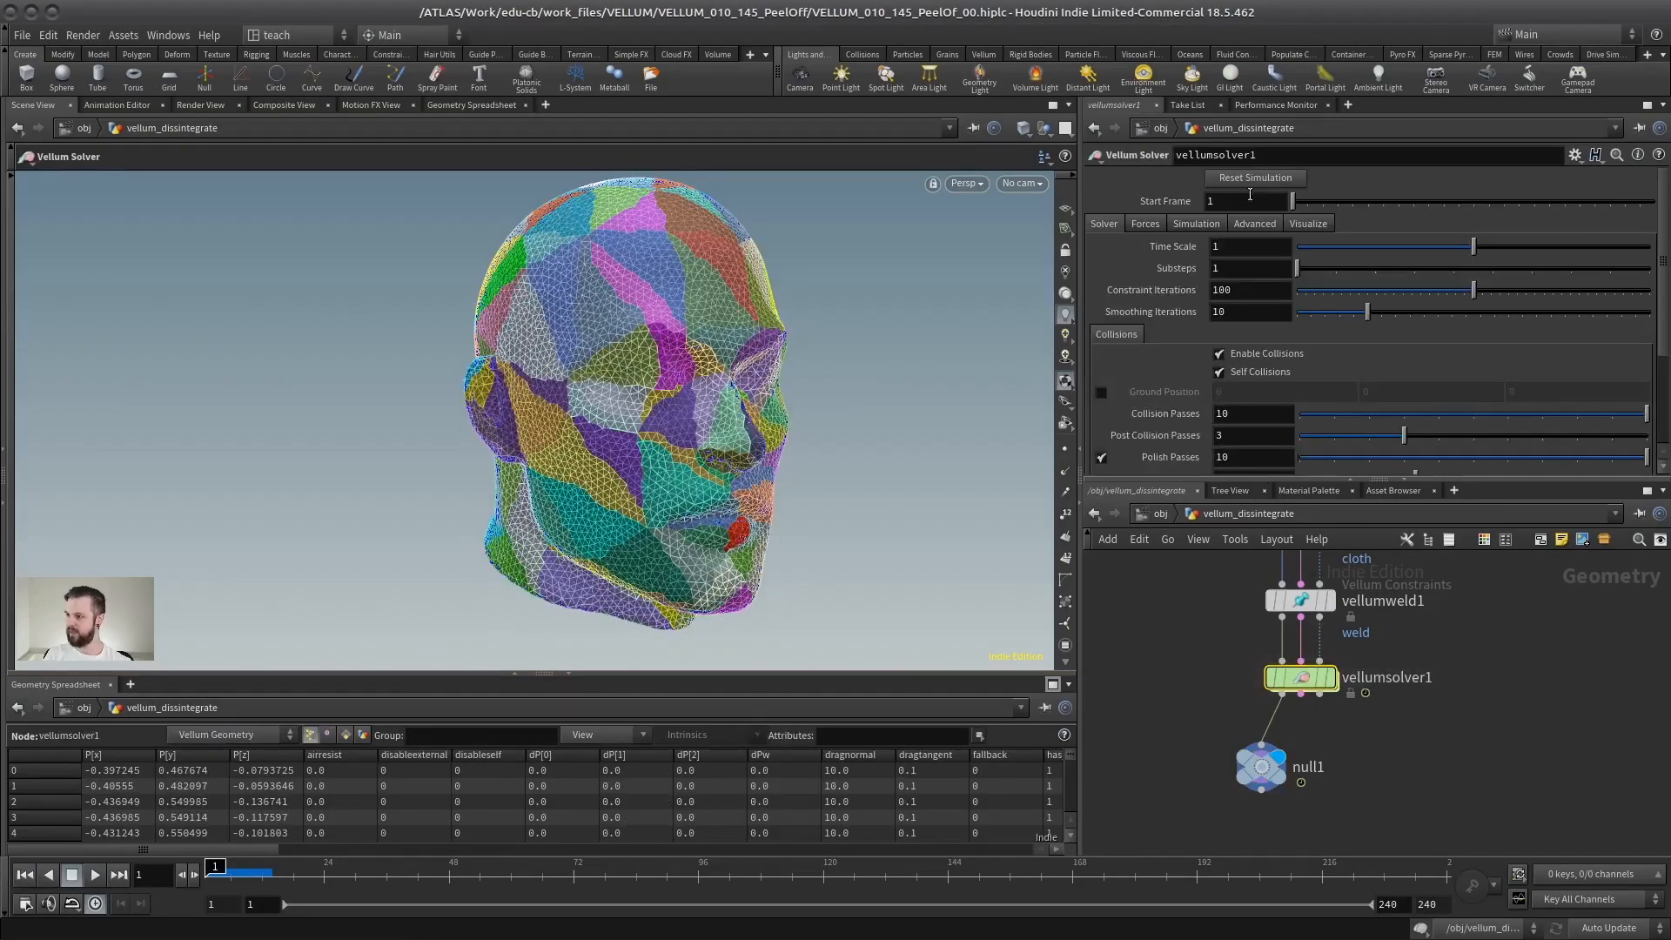
type("2")
left_click(95, 875)
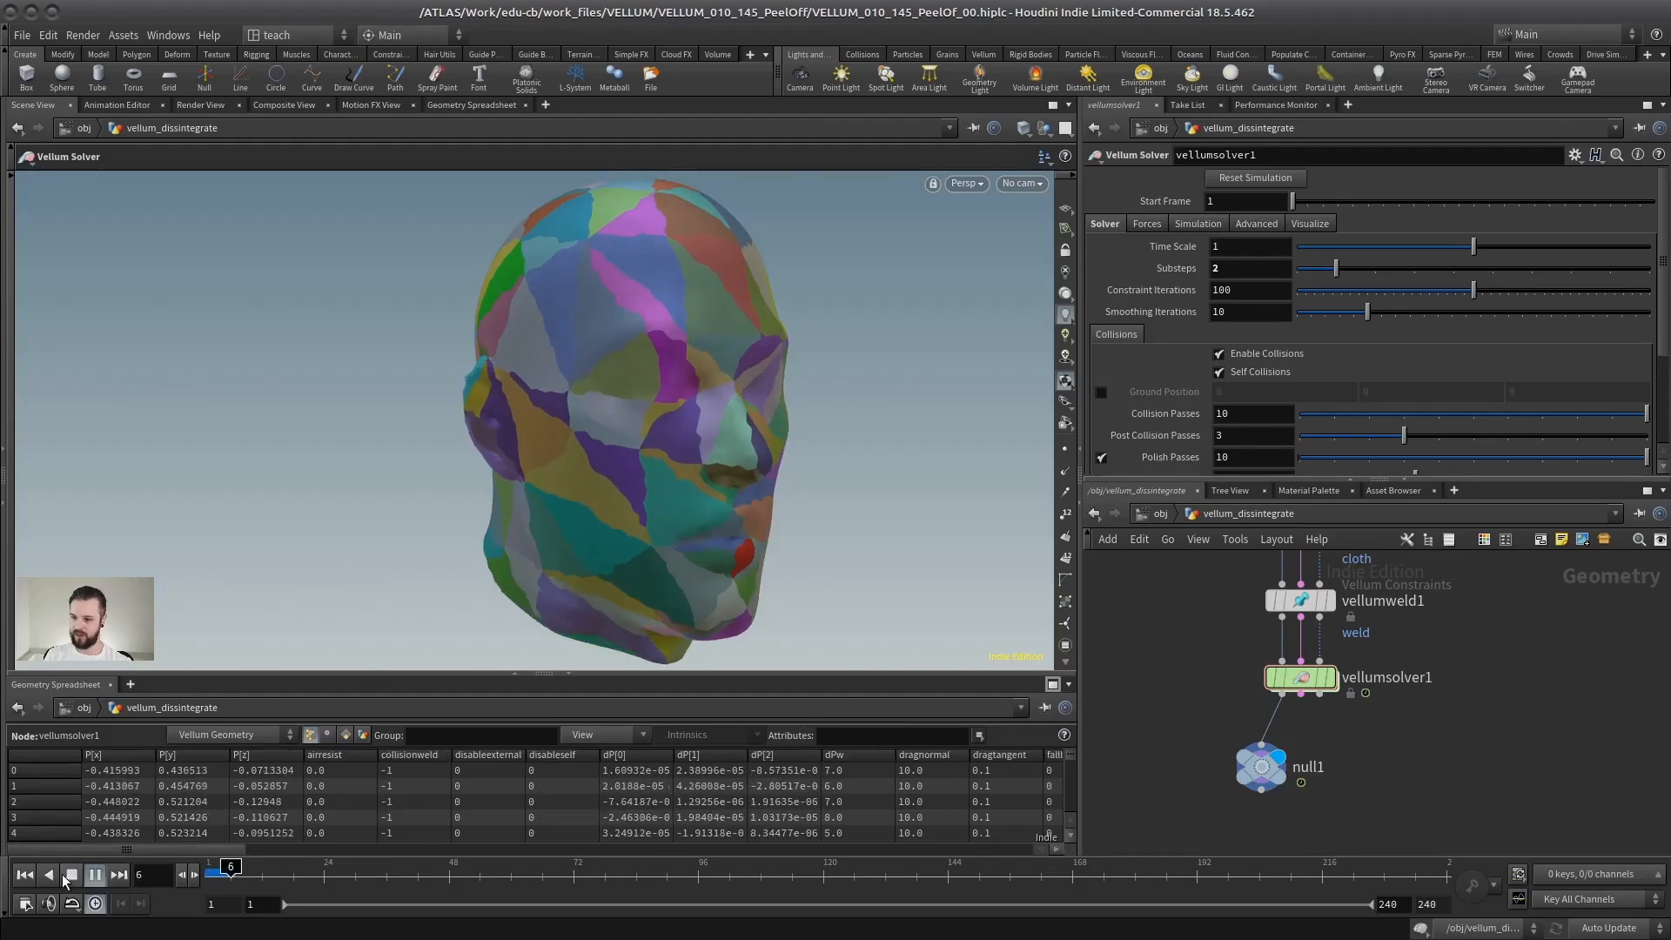
left_click(33, 876)
Set the Substeps of vellumsolver1 to 4, play the simulation for several frames, stop it, and inspect the head.
left_click_drag(1271, 268, 1194, 279)
type("4")
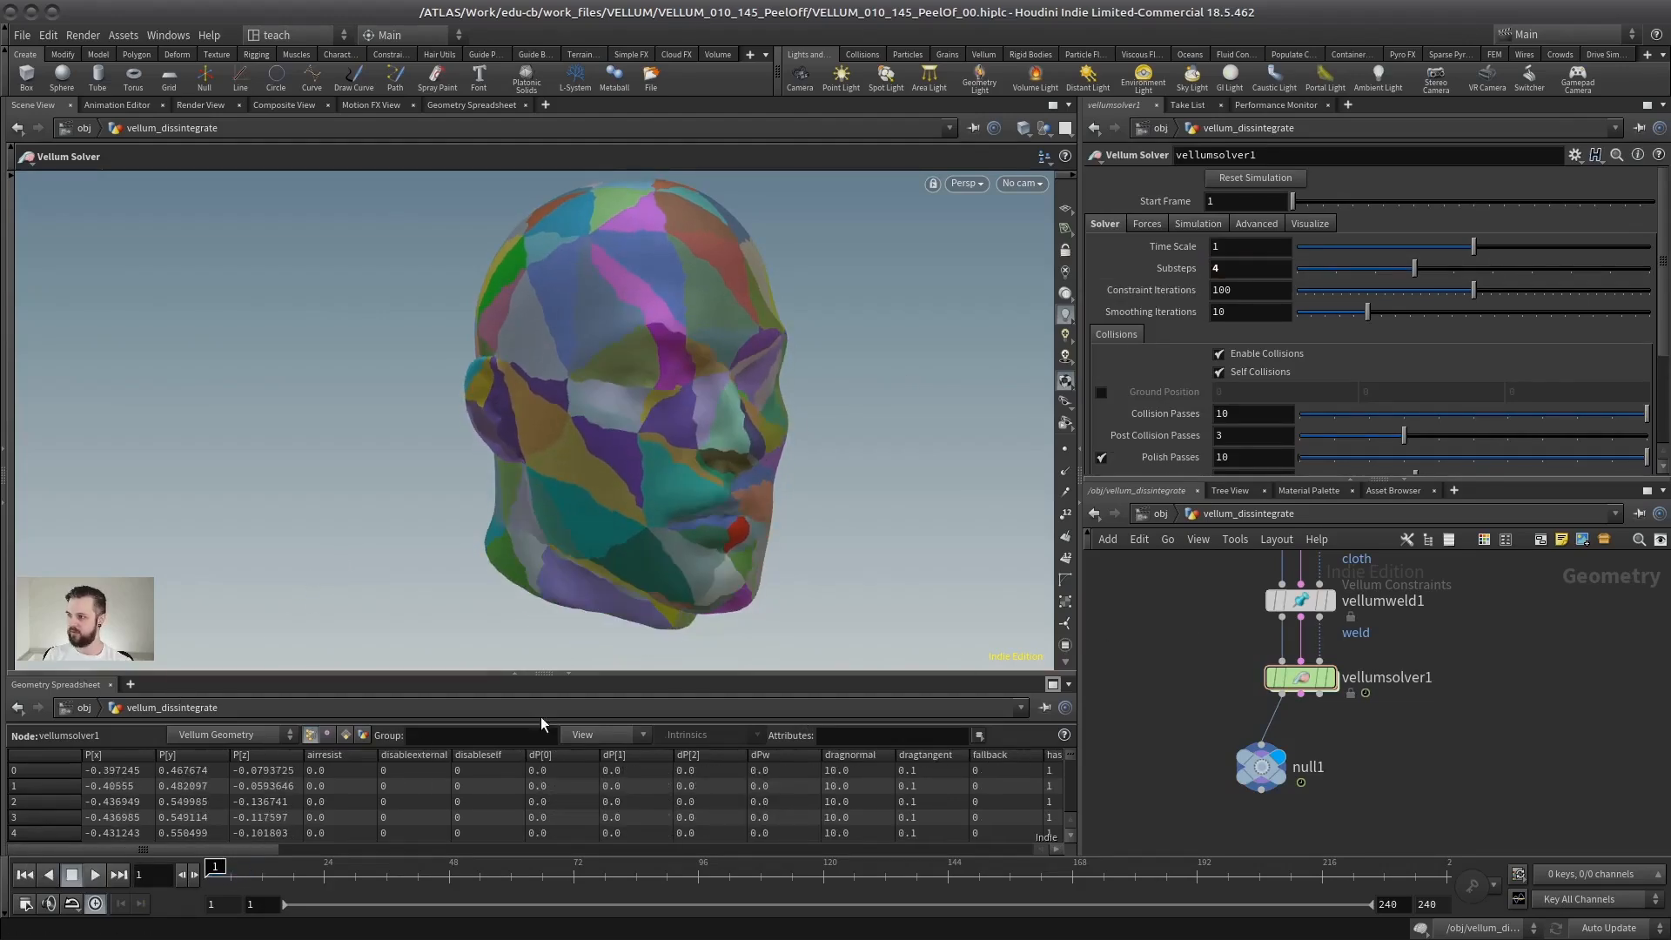
left_click(92, 876)
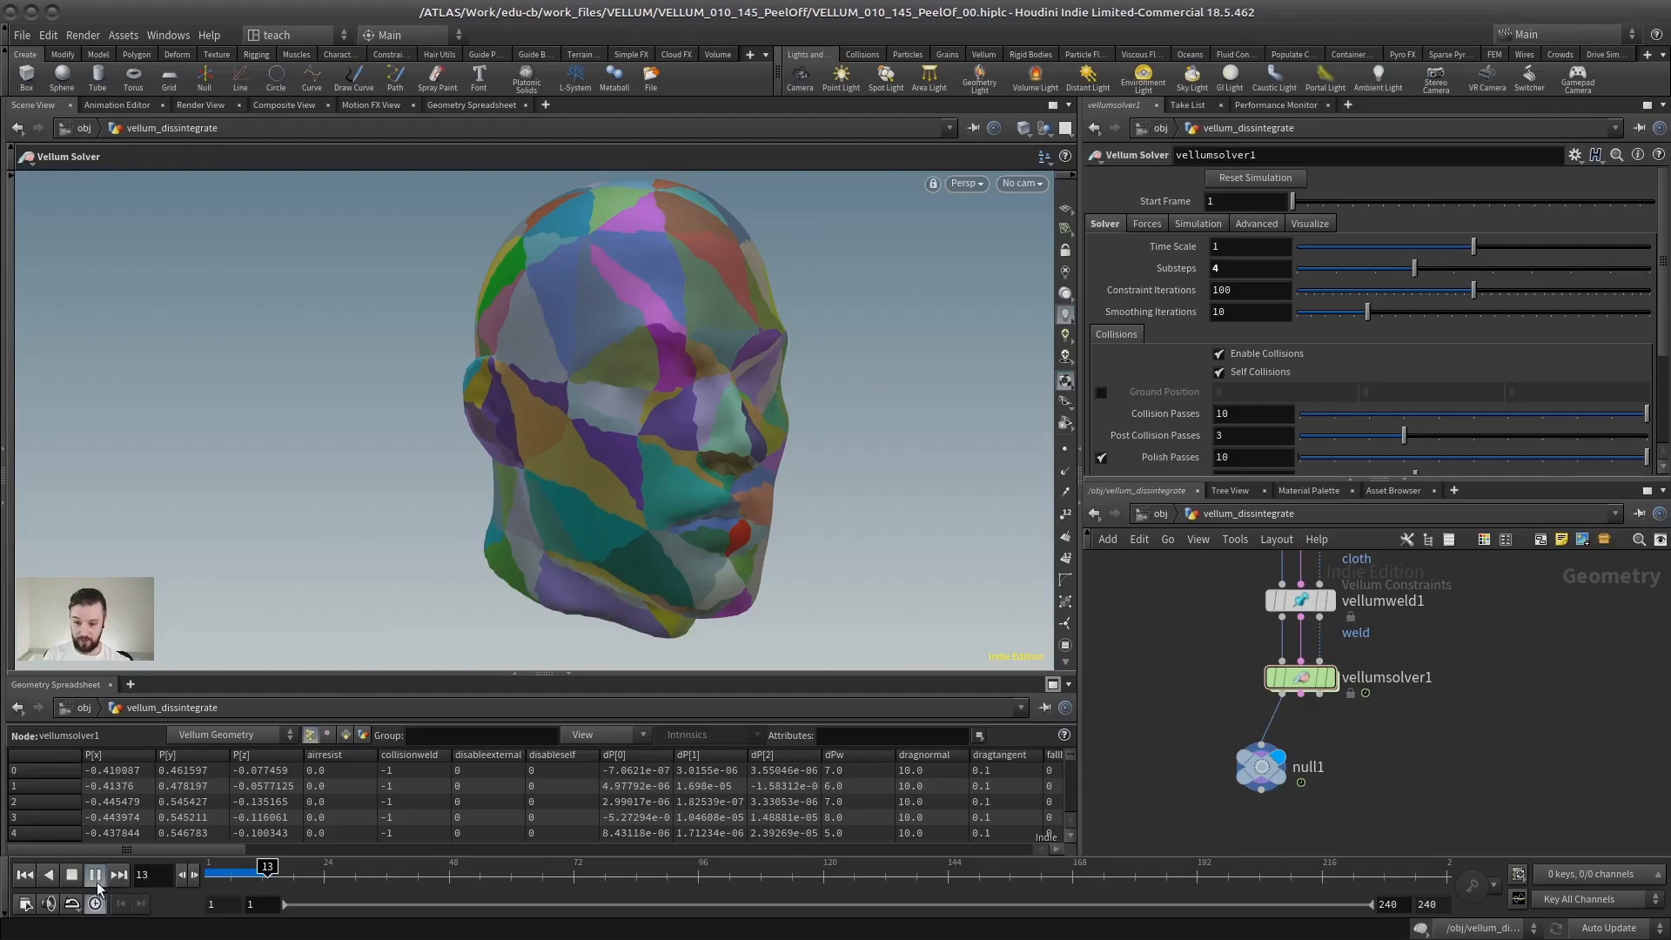
left_click(71, 875)
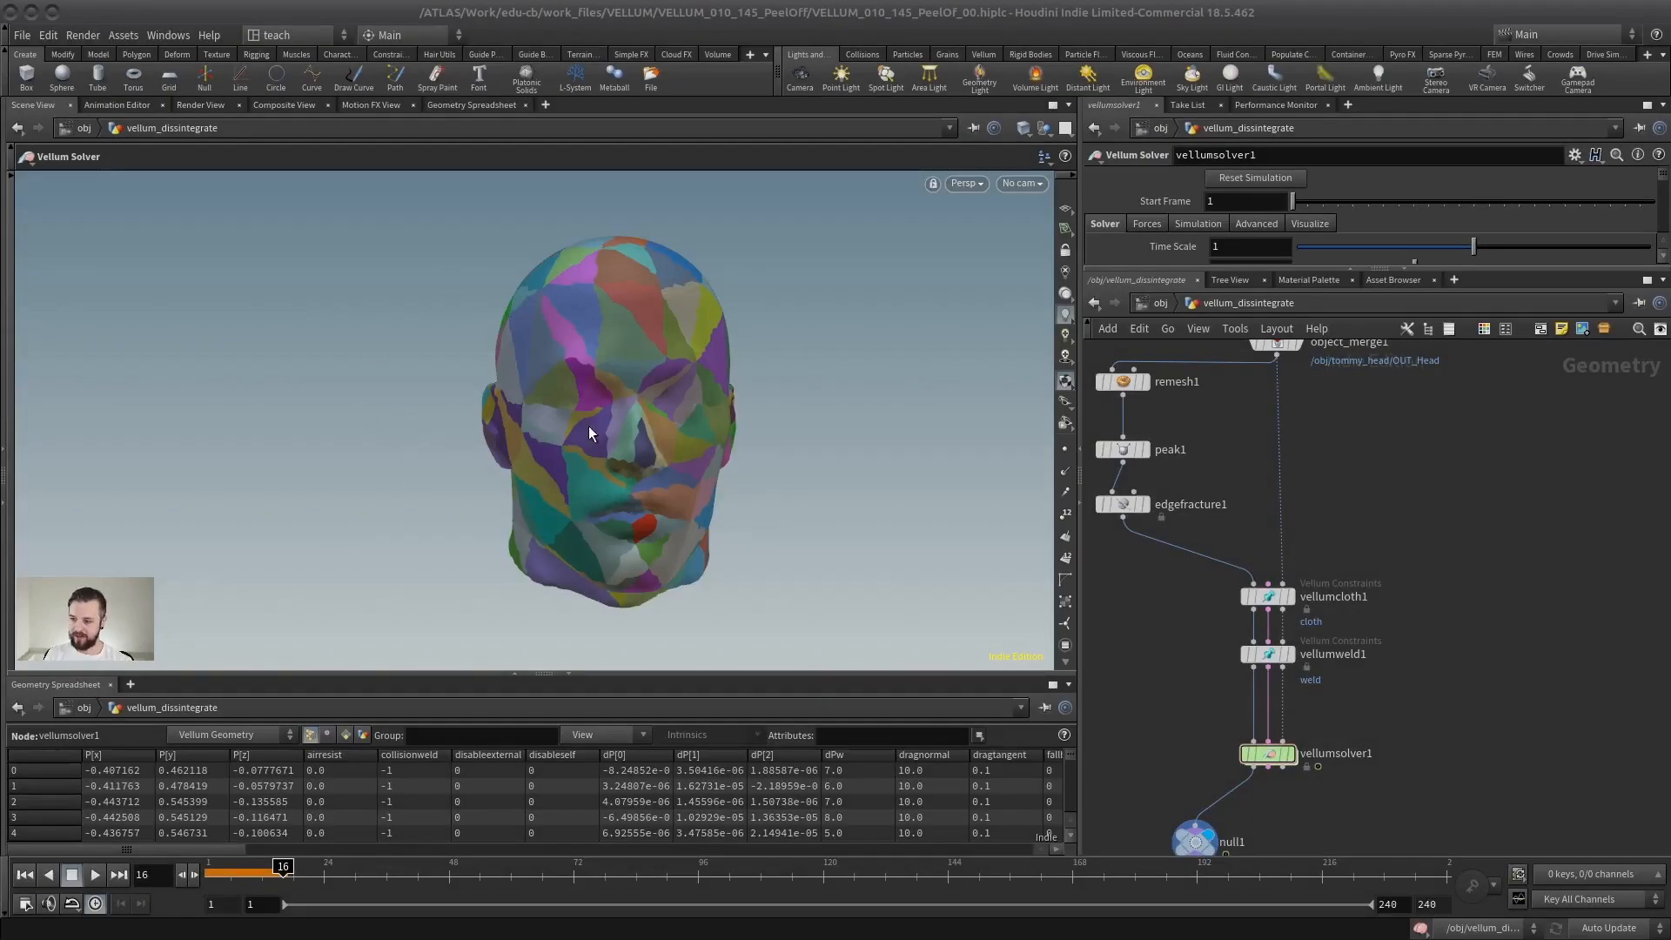
left_click_drag(589, 433, 528, 366)
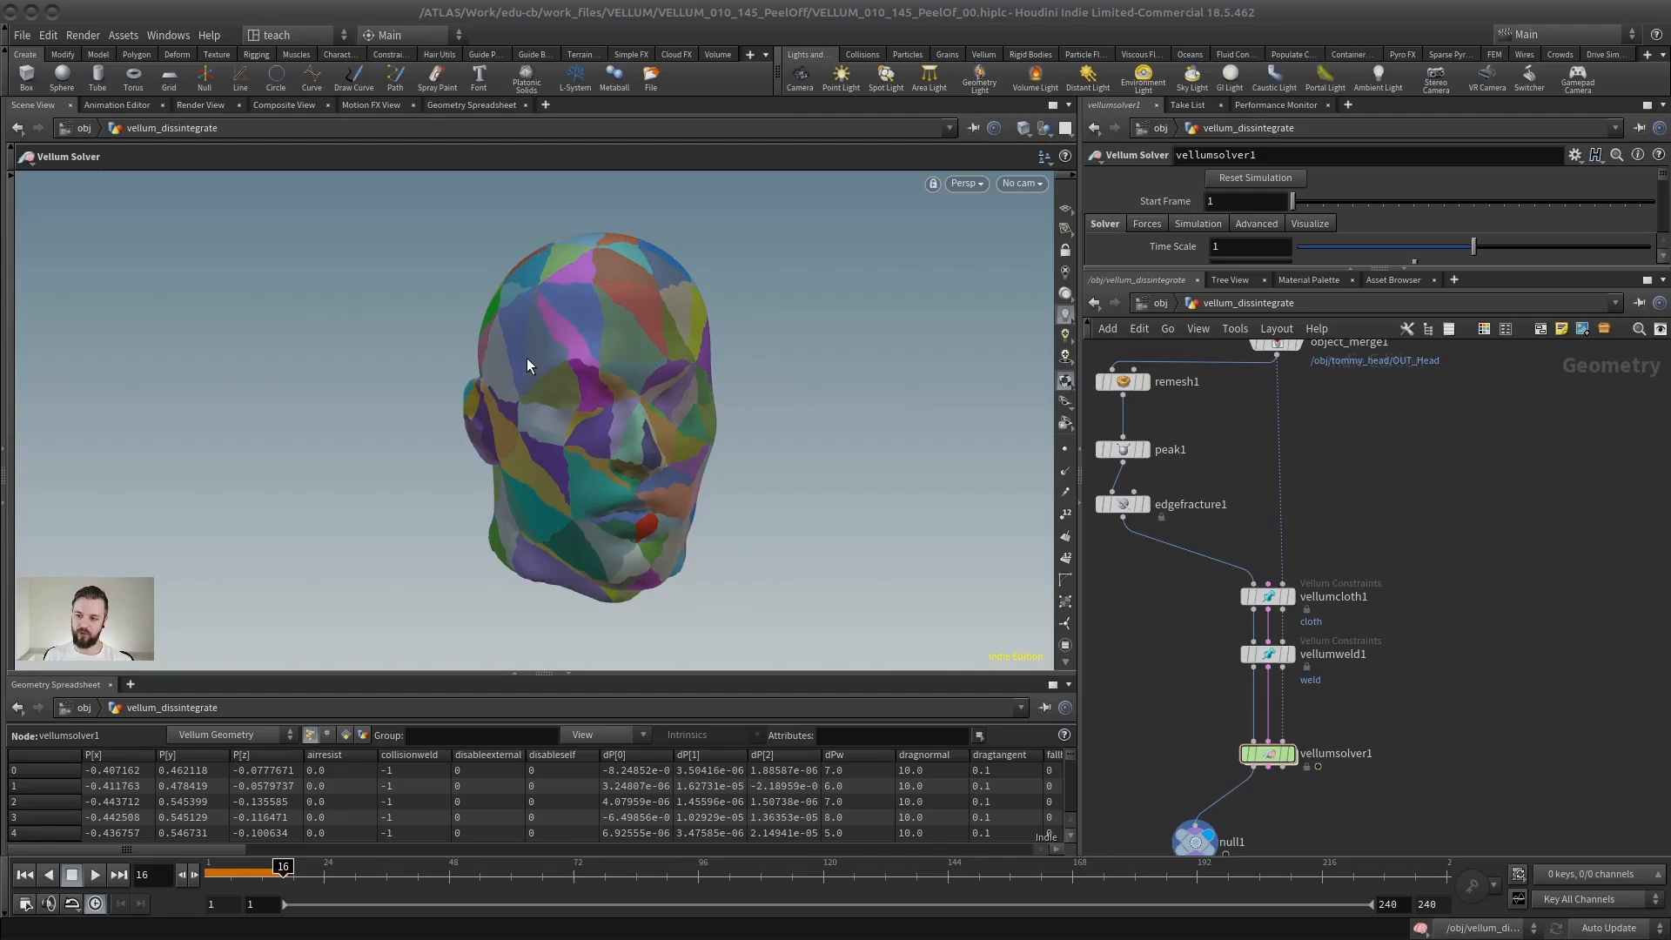
Enable breaking on vellumweld1 with a Threshold of 0.1 and the Stretch Stress type.
left_click_drag(1259, 653, 1259, 670)
left_click(1268, 670)
middle_click_drag(1200, 588, 1231, 580)
left_click(1179, 545)
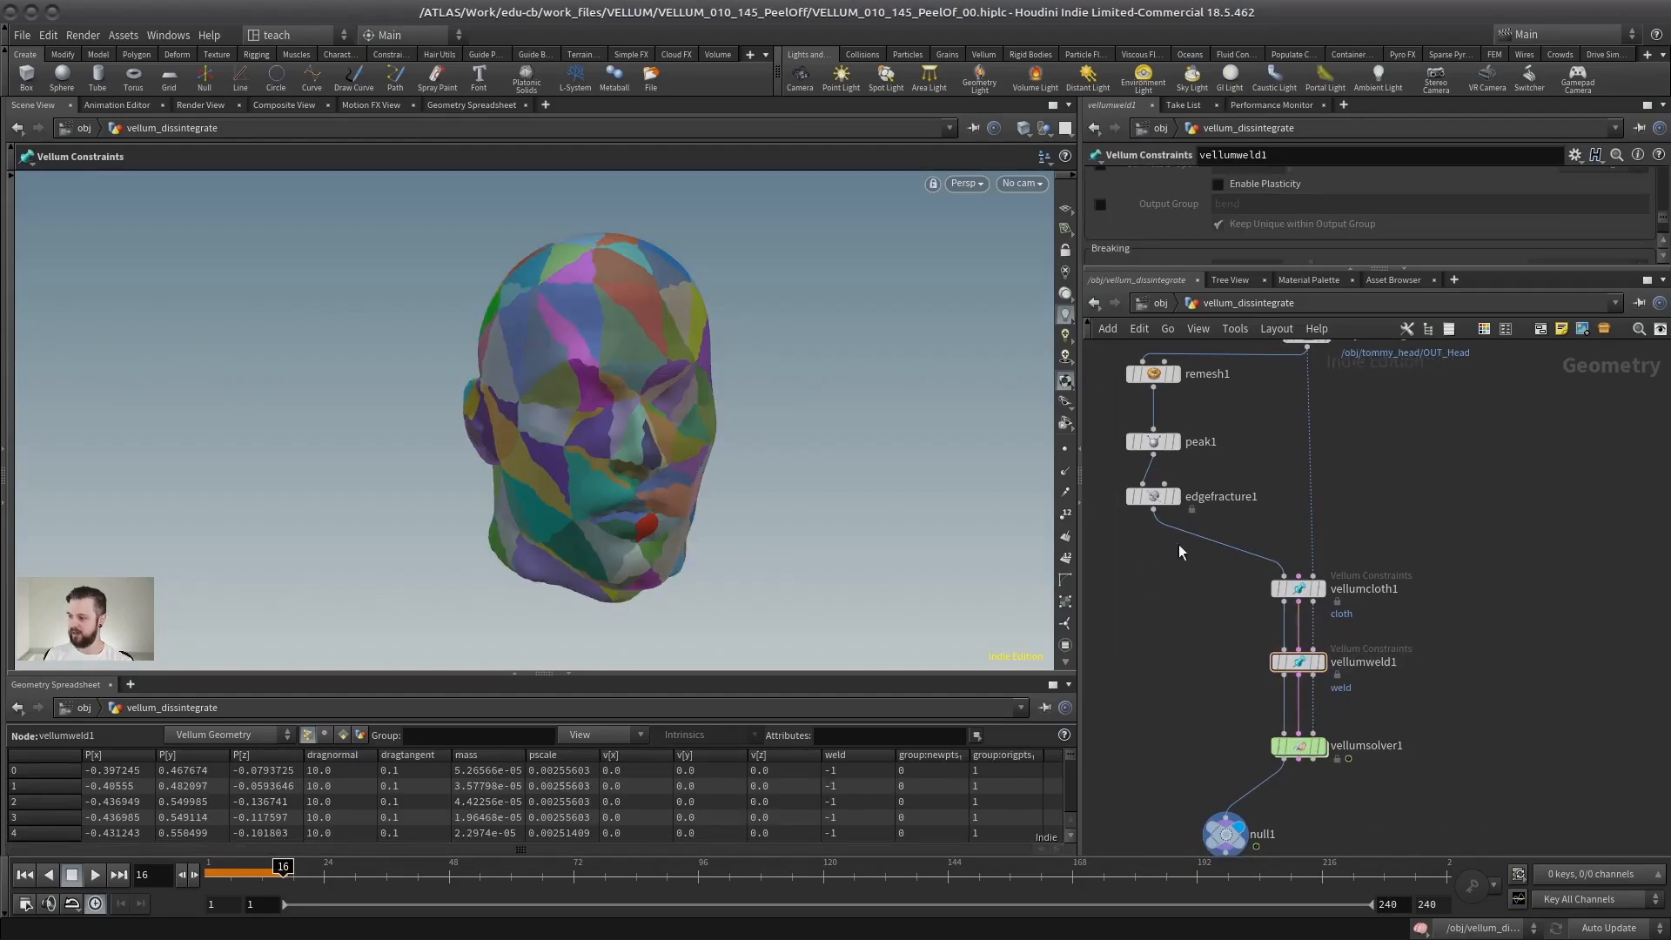
left_click_drag(1277, 271, 1297, 525)
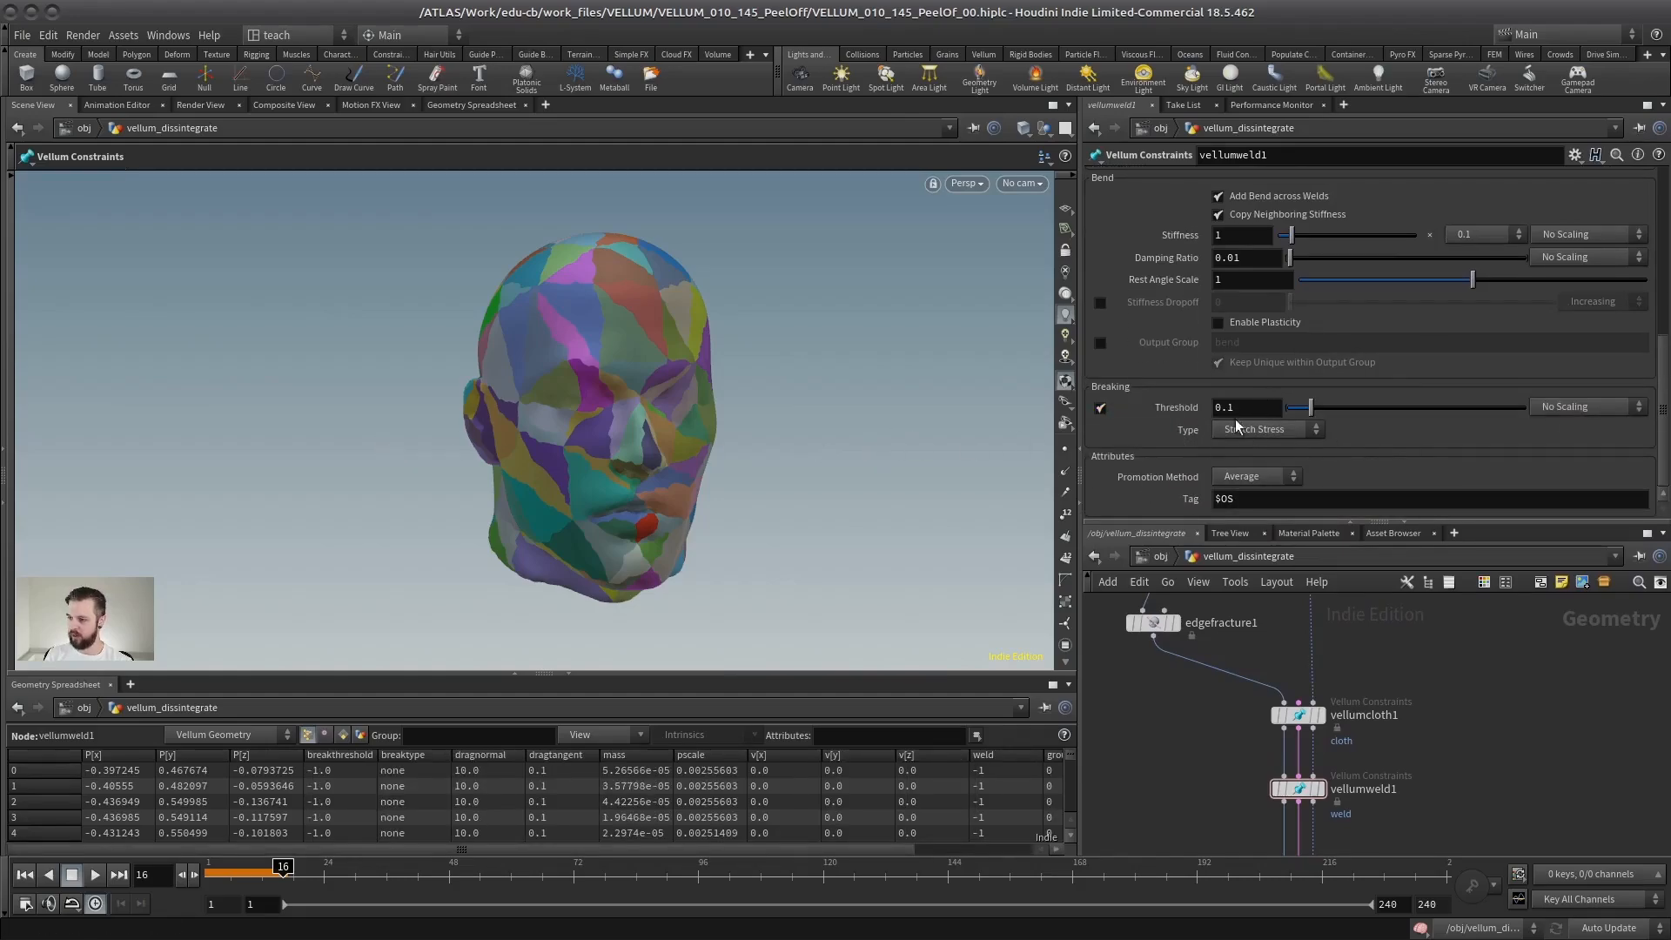
left_click_drag(1374, 521, 1358, 503)
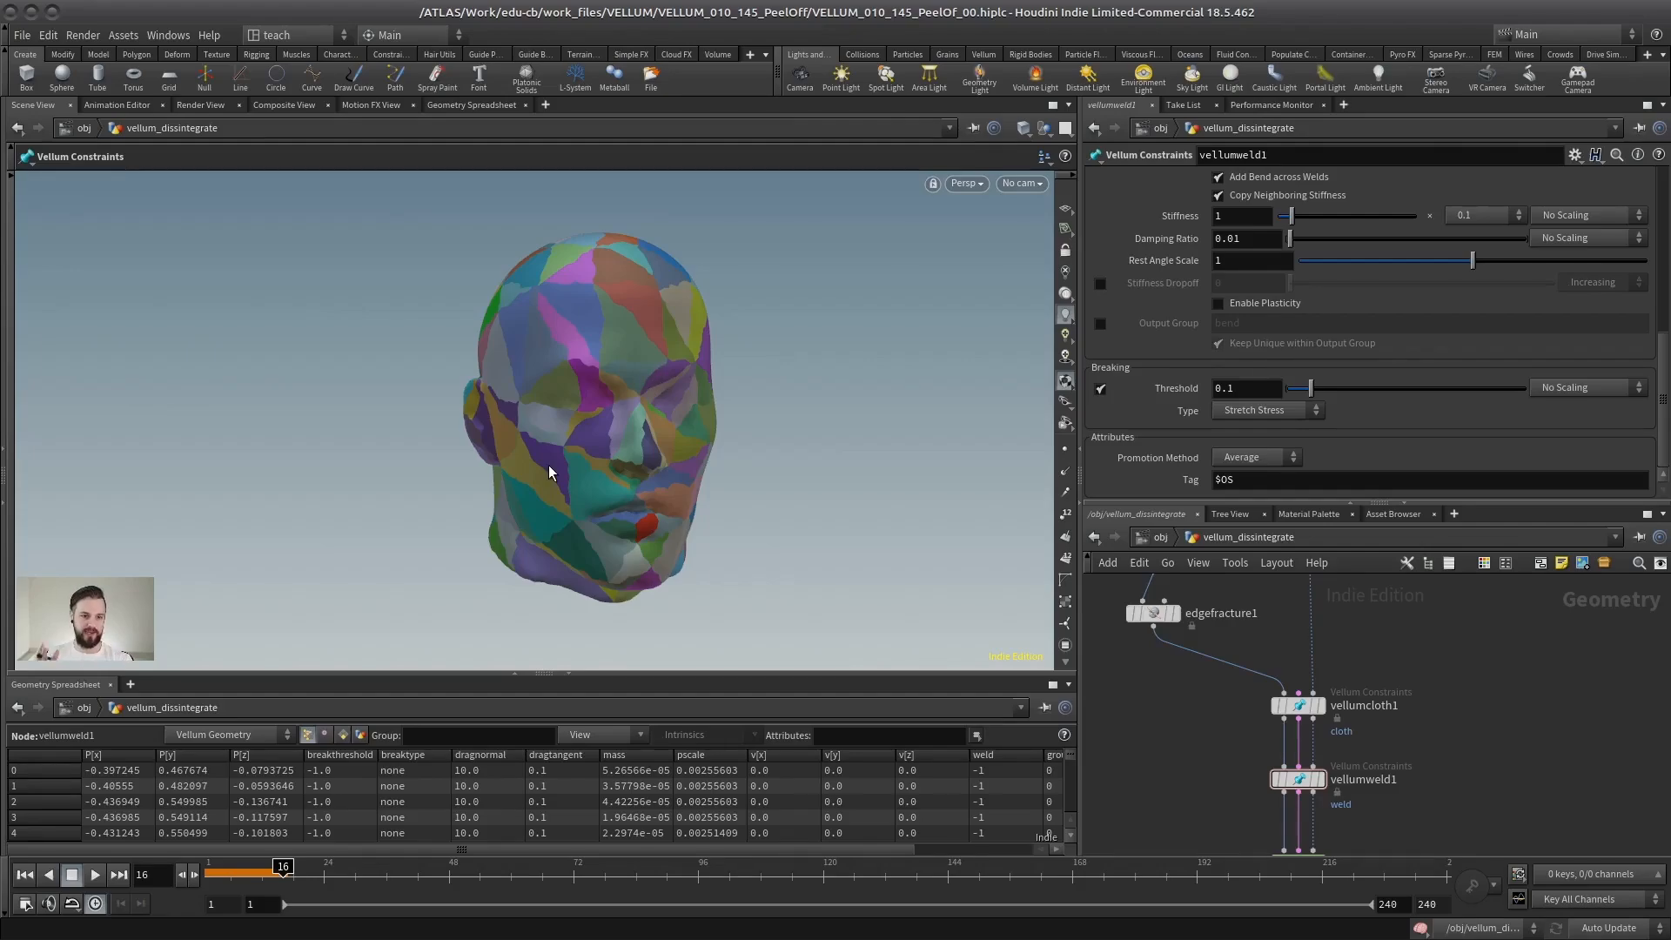
Bypass vellumweld1 and tidy the placement of it and null1 in the network.
middle_click_drag(1364, 723, 1357, 638)
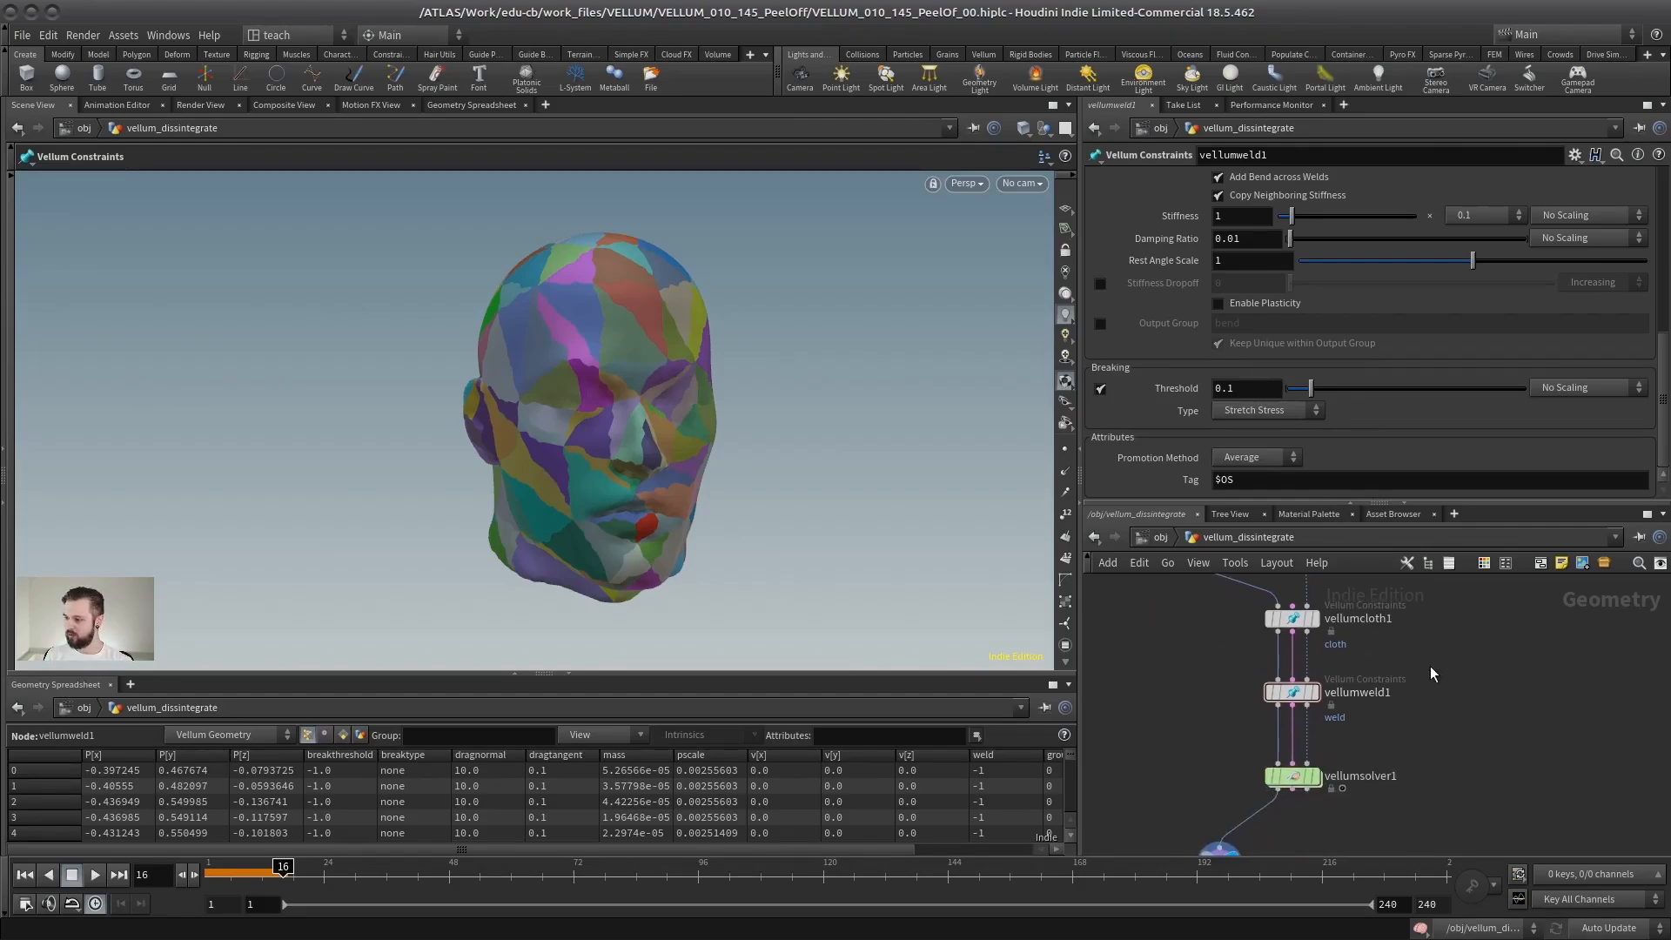
left_click_drag(1430, 666, 1232, 714)
middle_click_drag(1199, 703, 1235, 645)
left_click(1156, 656)
left_click_drag(1248, 836, 1220, 813)
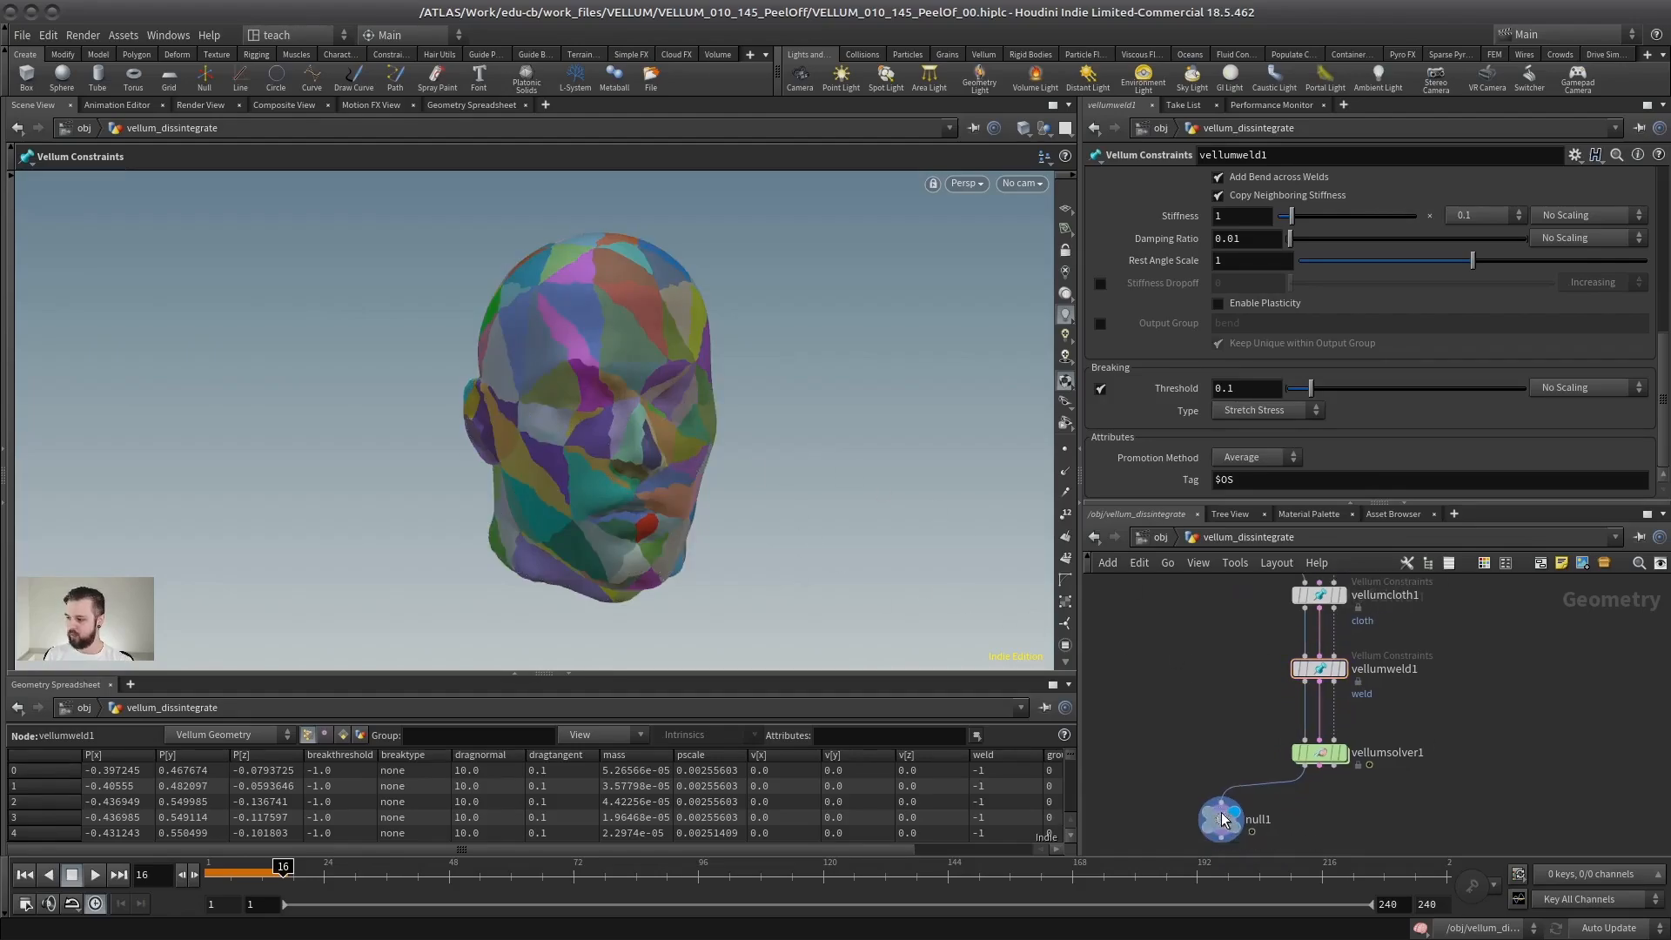
left_click_drag(1312, 501, 1308, 346)
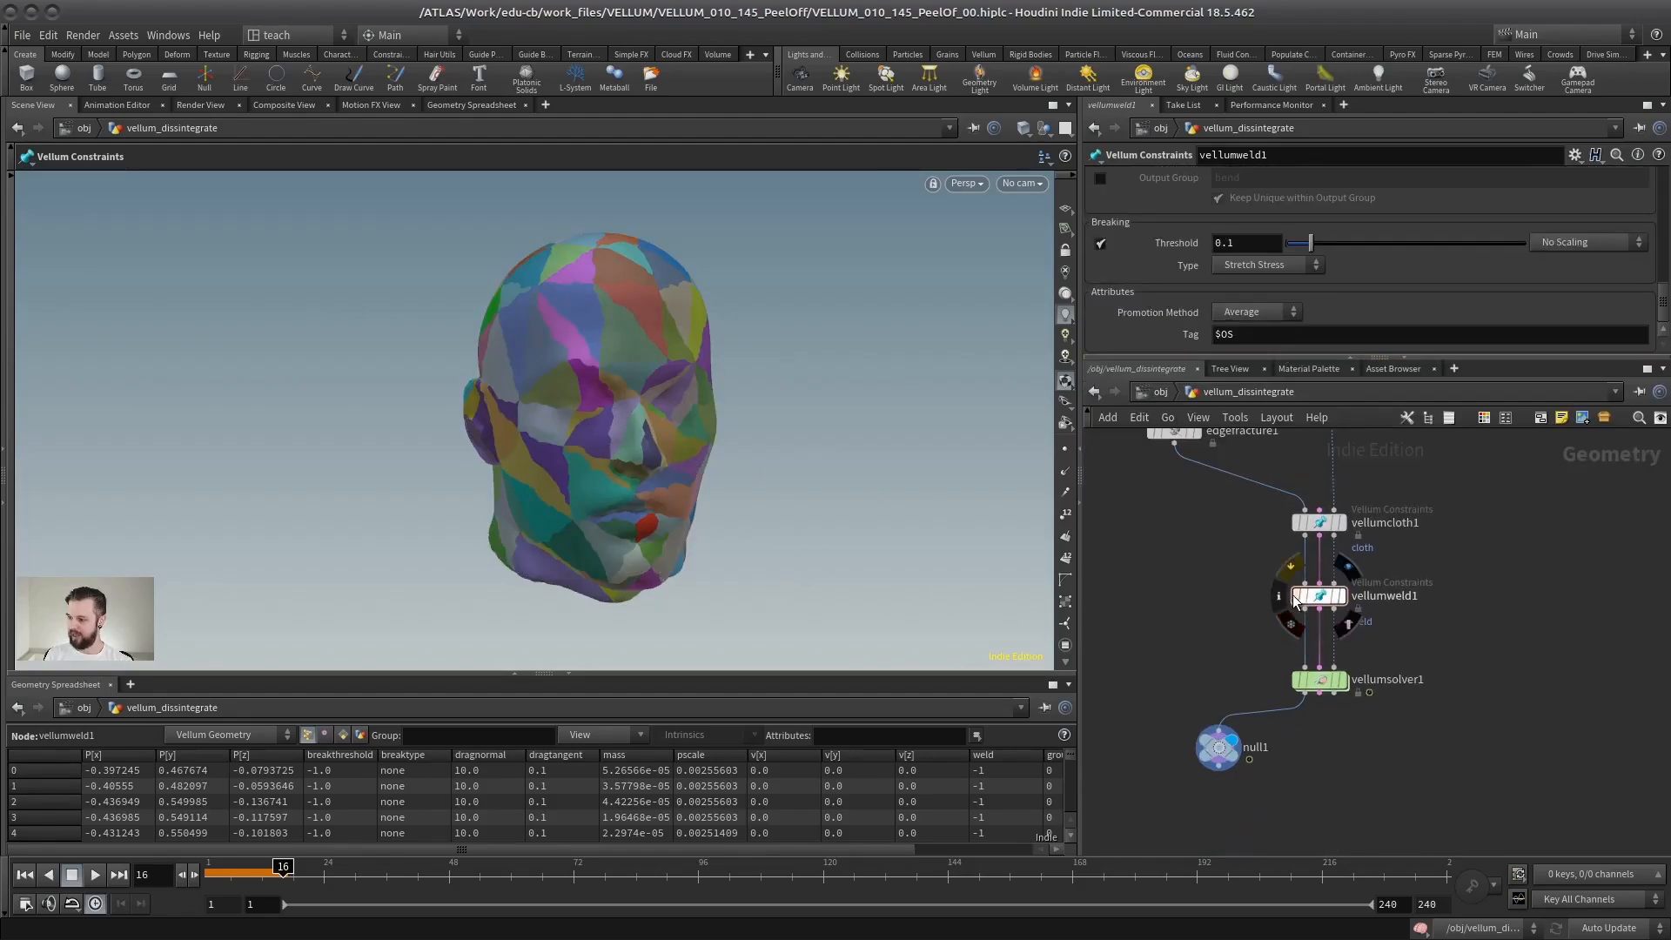
left_click(1295, 595)
left_click_drag(1315, 594, 1312, 563)
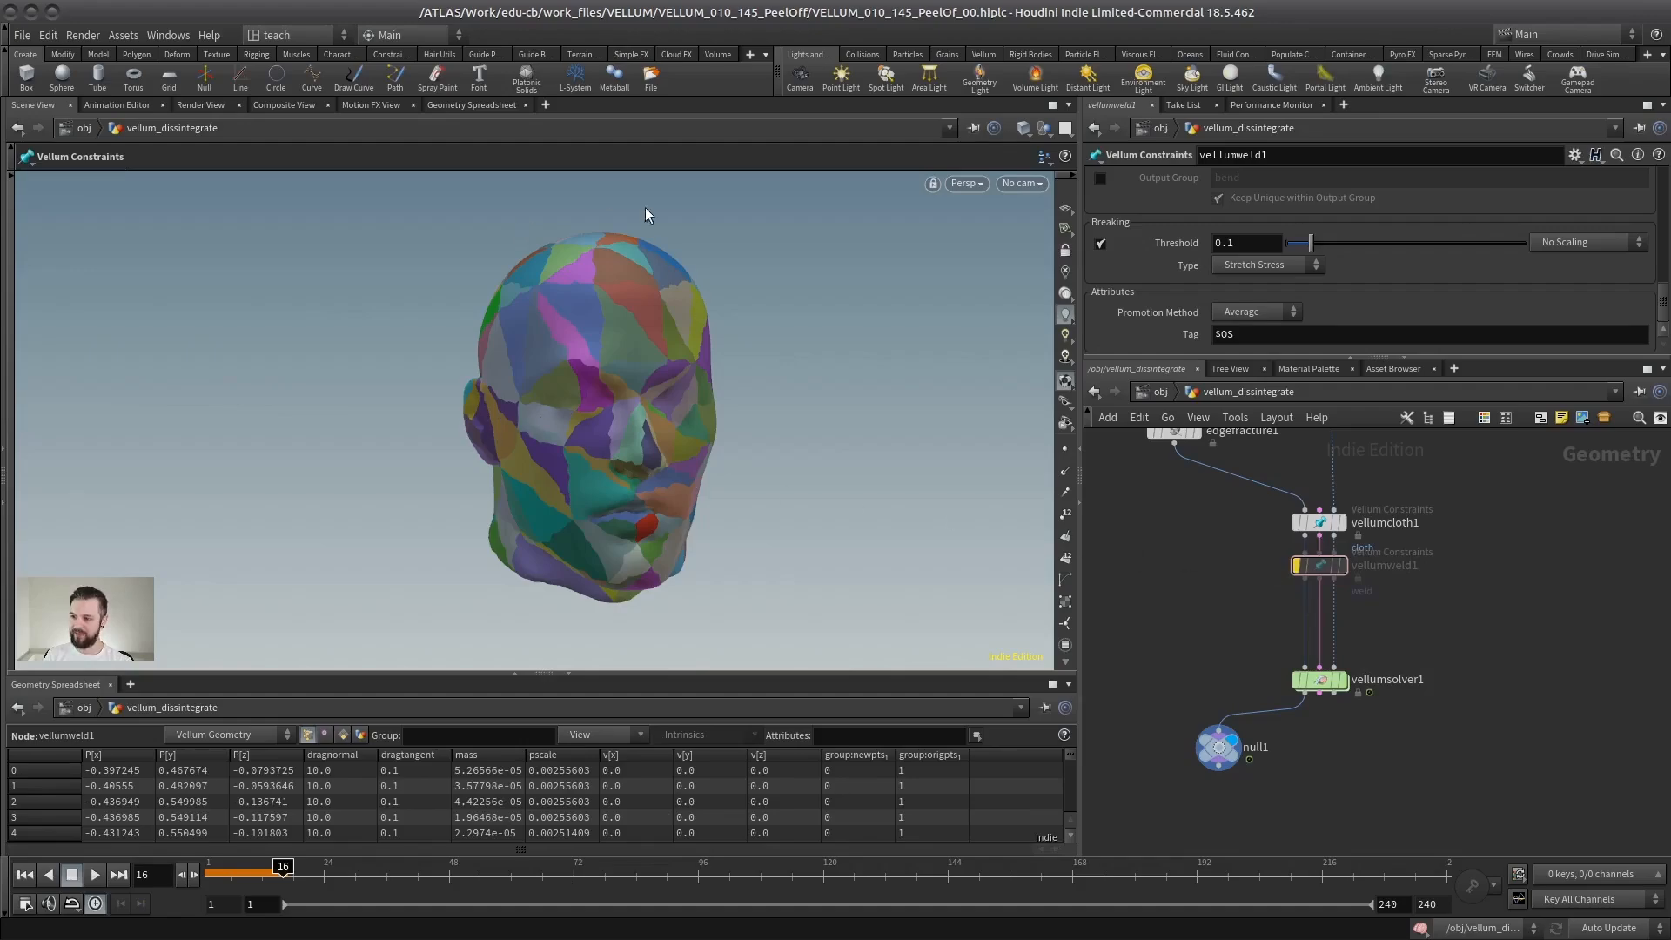
Space vellumweld1 between its neighbouring nodes, and replay the simulation from the first frame with the weld bypassed.
mouse_move(677, 462)
left_mouse_down("alt")
mouse_move(514, 441)
mouse_move(687, 440)
left_mouse_up("alt")
right_click_drag(687, 440, 689, 450, "alt")
left_click_drag(689, 450, 728, 465, "alt")
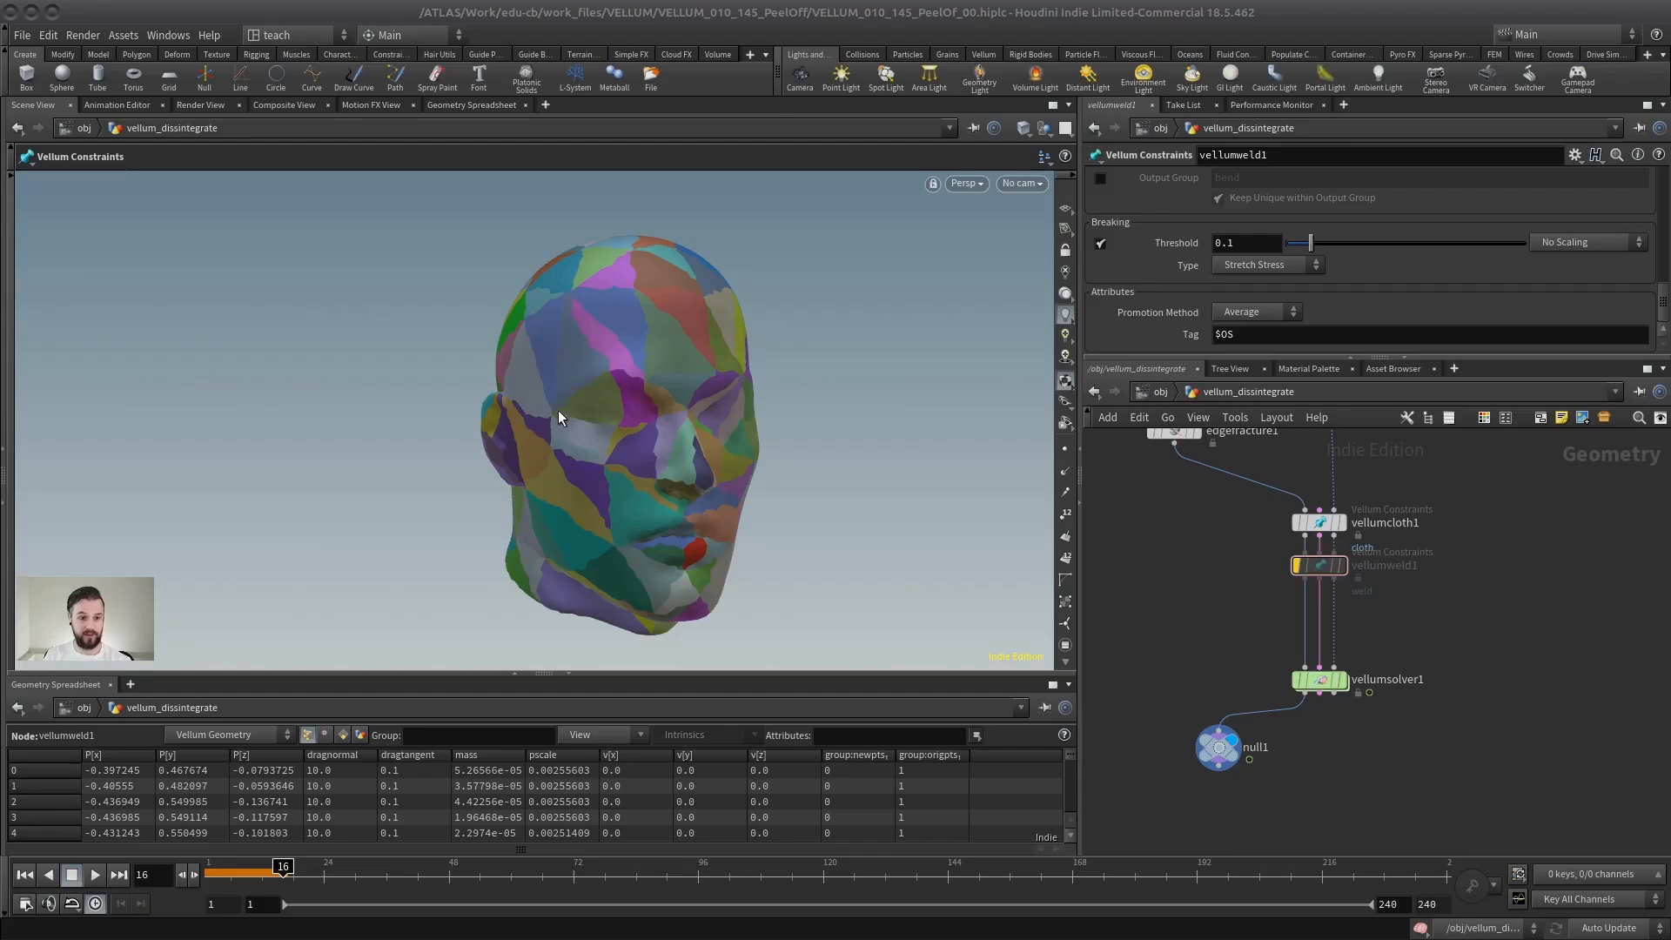
middle_click_drag(1147, 528, 1131, 511)
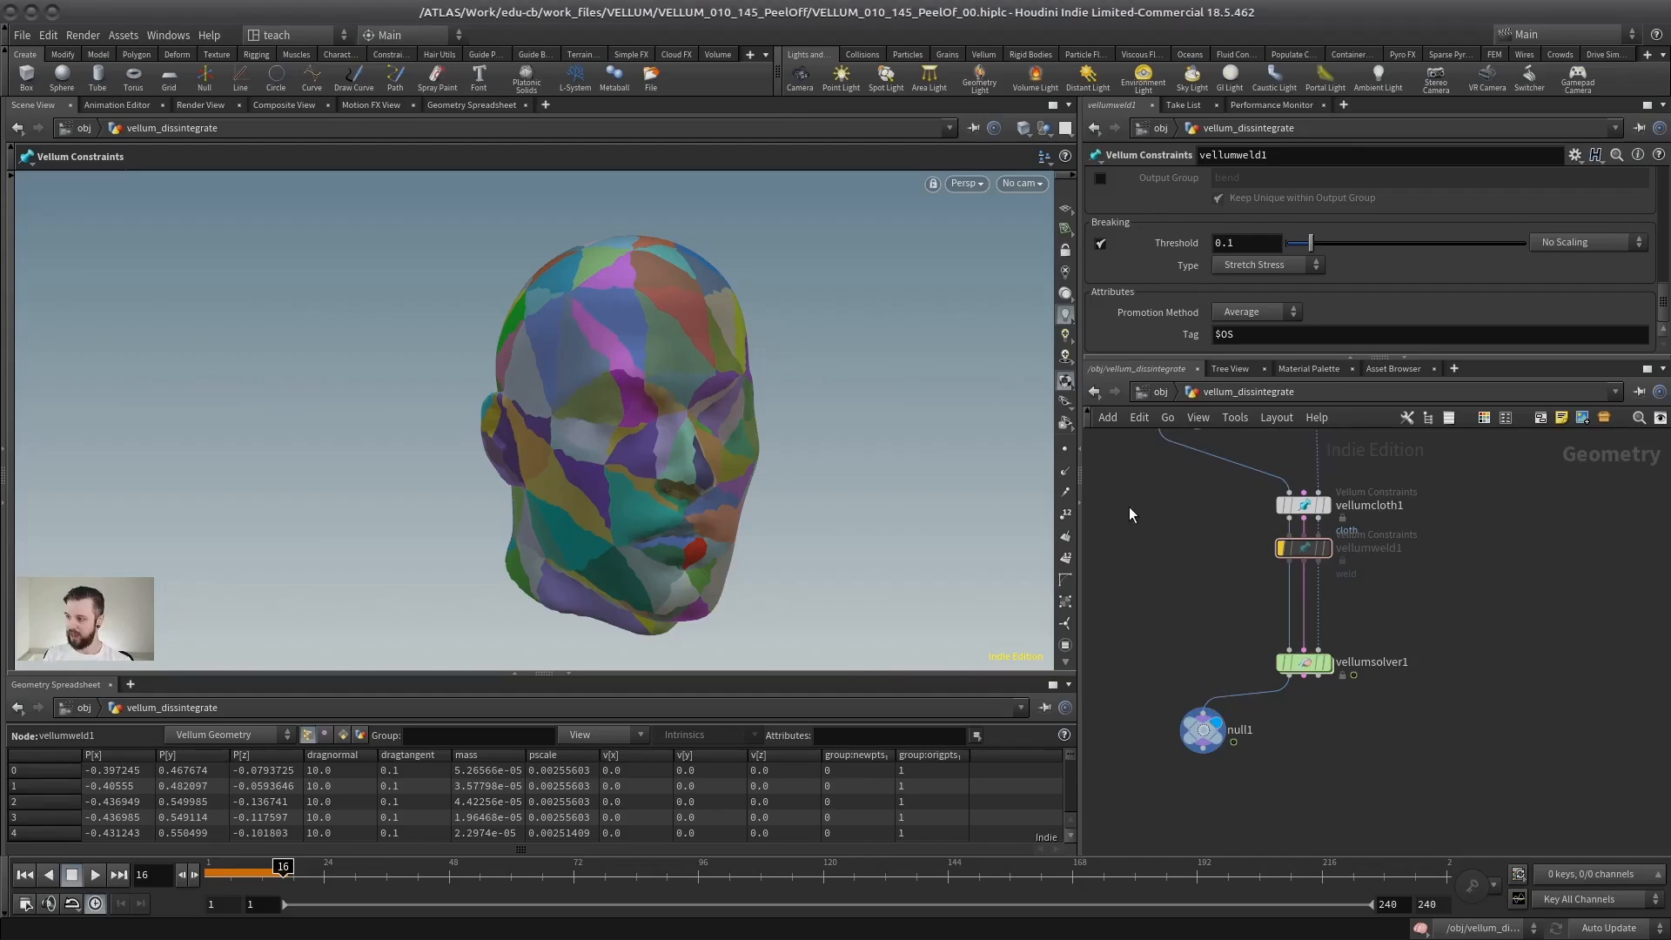
mouse_move(644, 426)
left_mouse_down("alt")
mouse_move(511, 429)
mouse_move(651, 441)
left_mouse_up("alt")
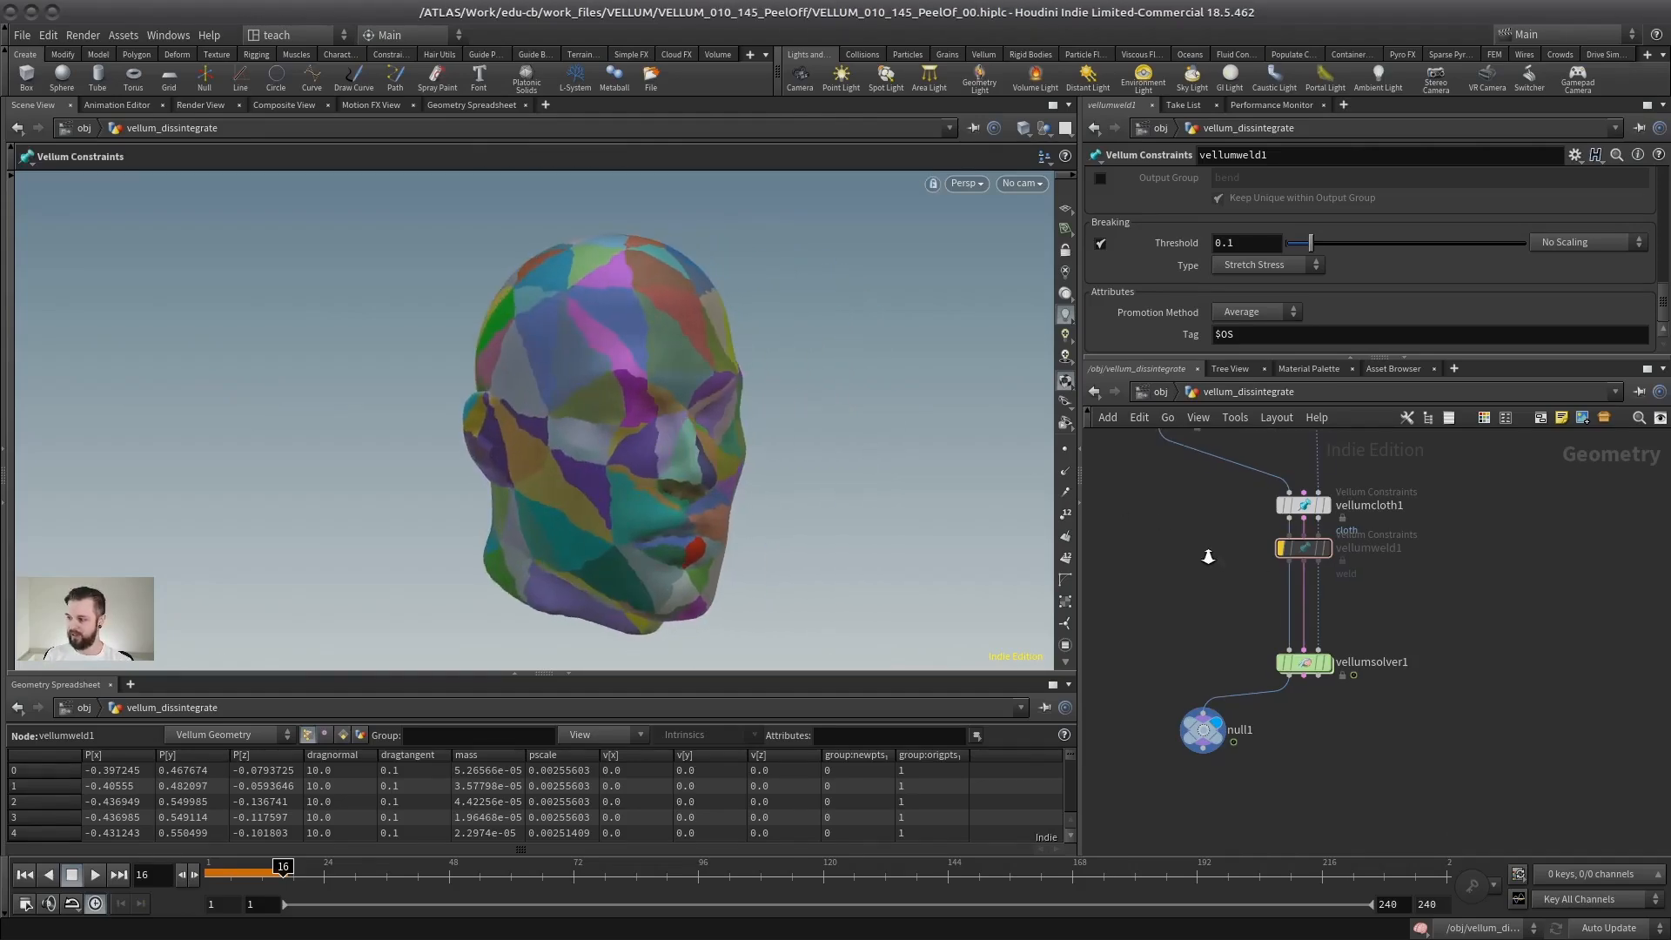
scroll(1204, 552, "up", 2)
middle_click_drag(1206, 553, 1203, 525)
left_click_drag(1331, 522, 1331, 538)
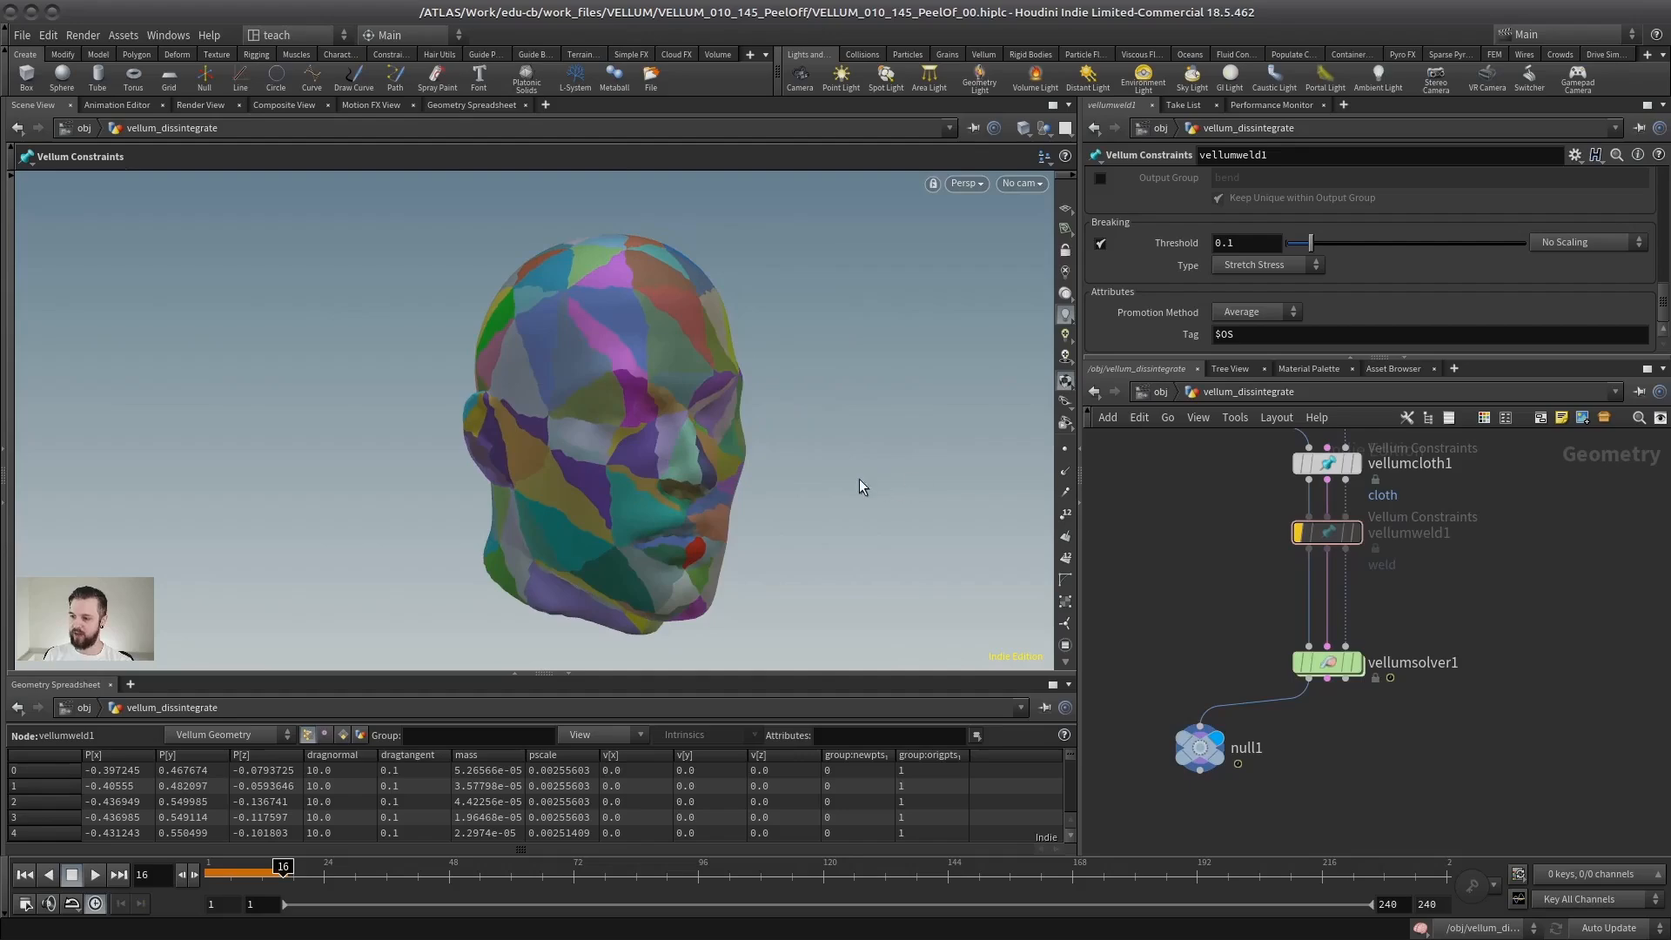
left_click(22, 878)
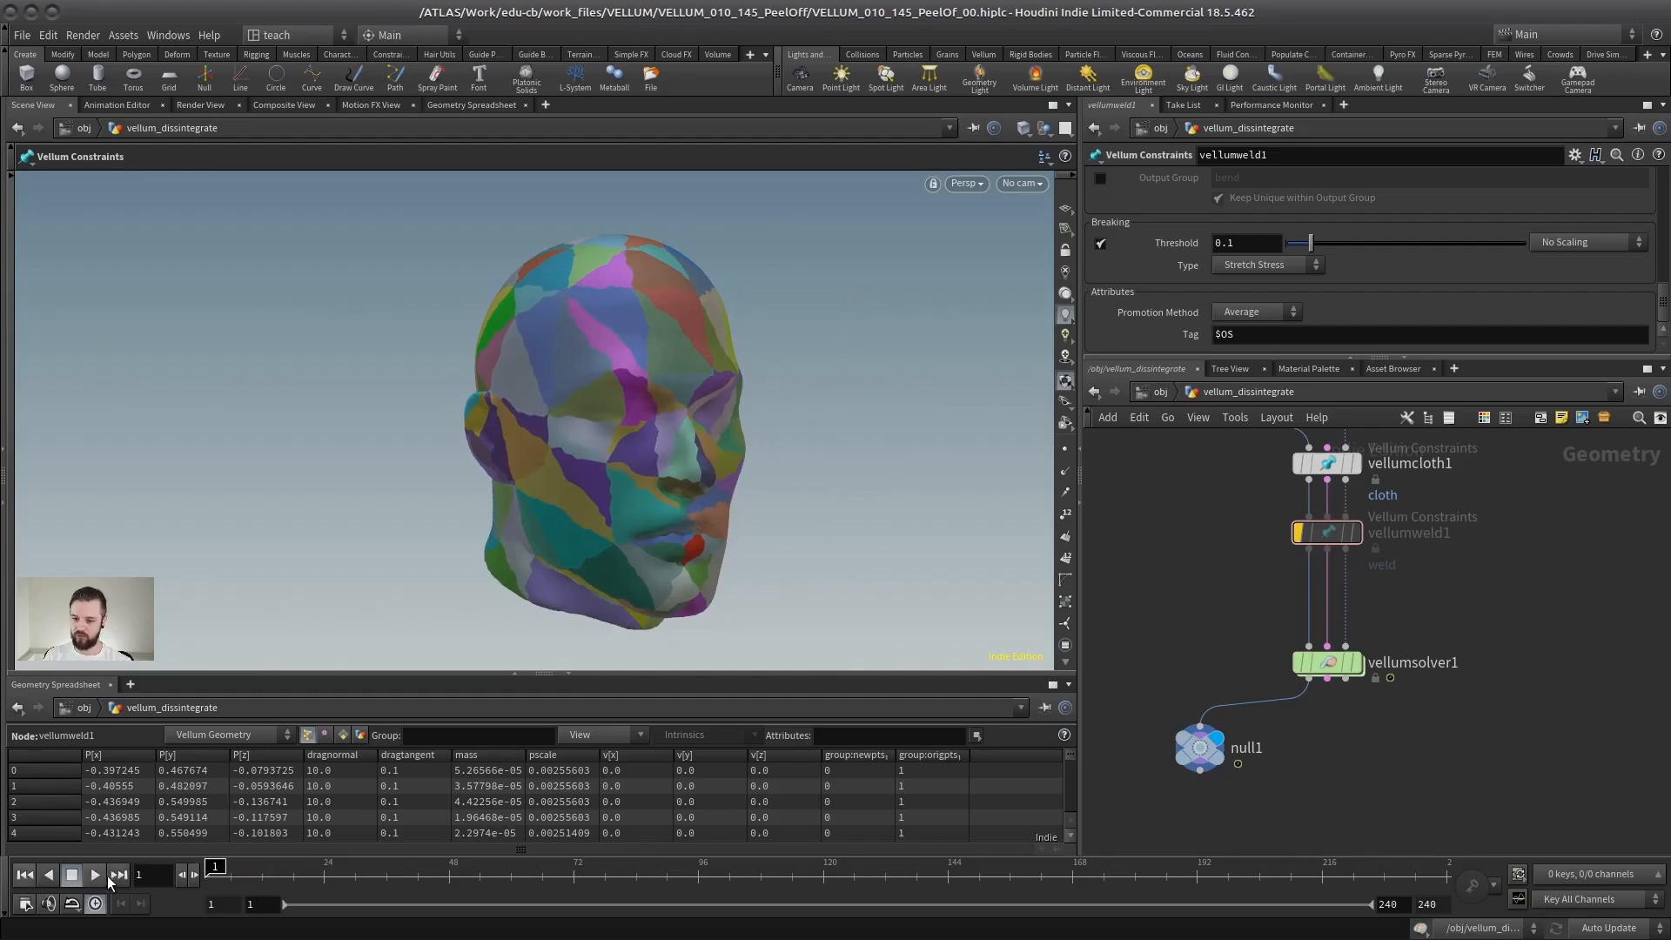
left_click(97, 879)
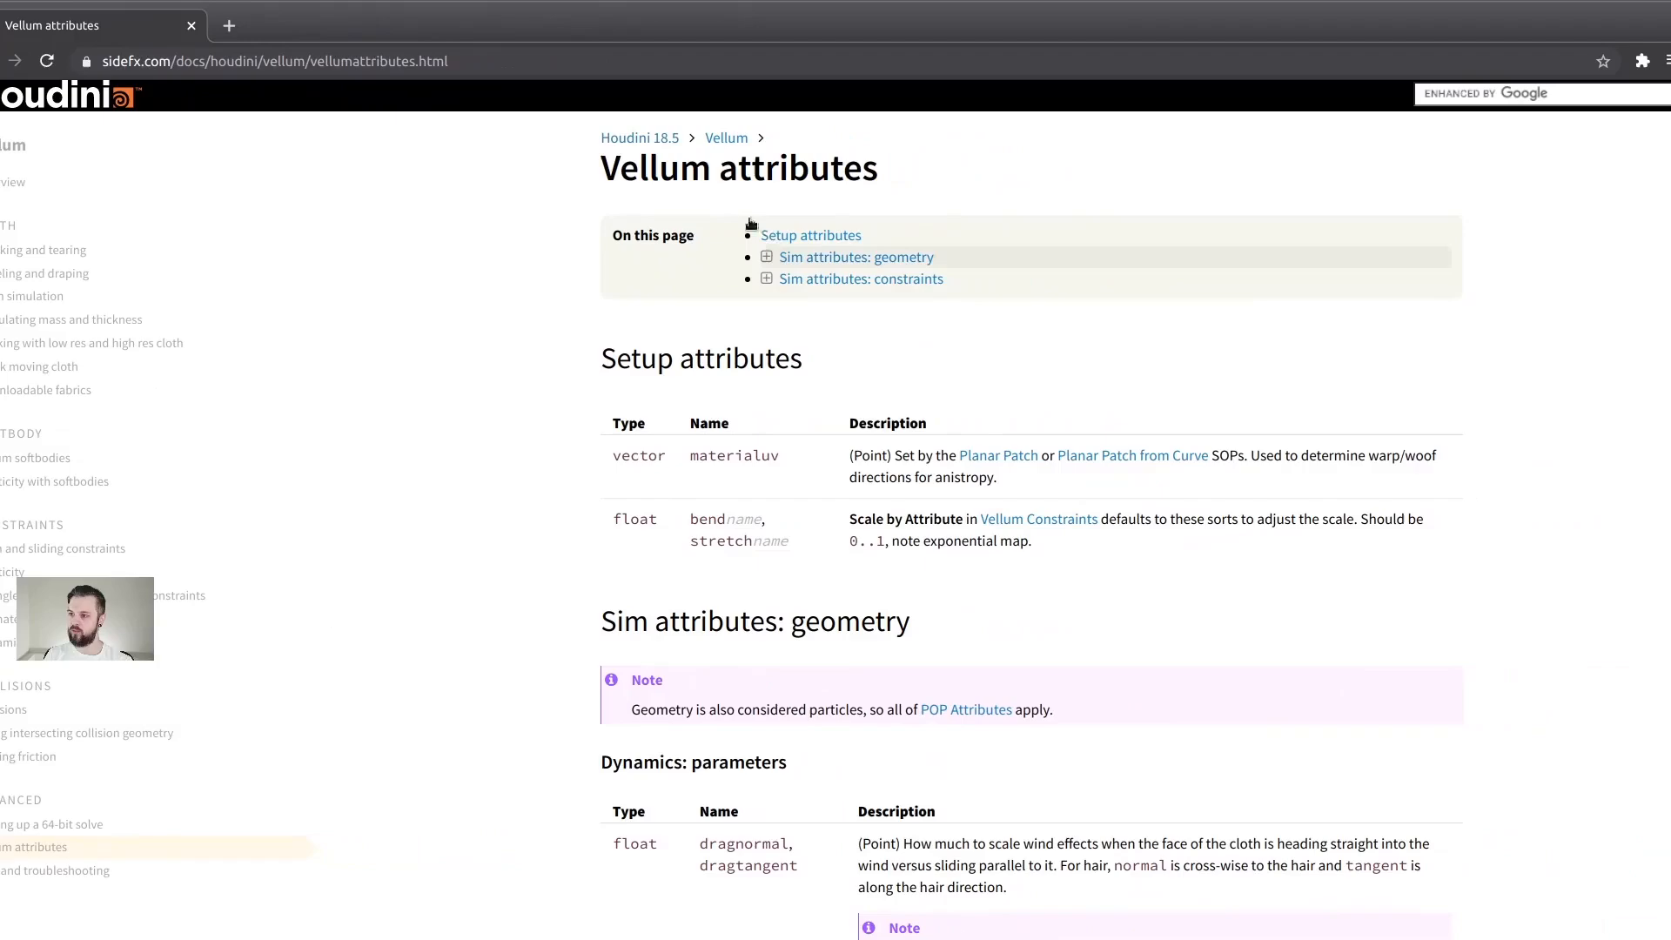
Switch to the Vellum attributes documentation page in the browser and find the description of the stopped attribute.
left_click_drag(632, 173, 880, 175)
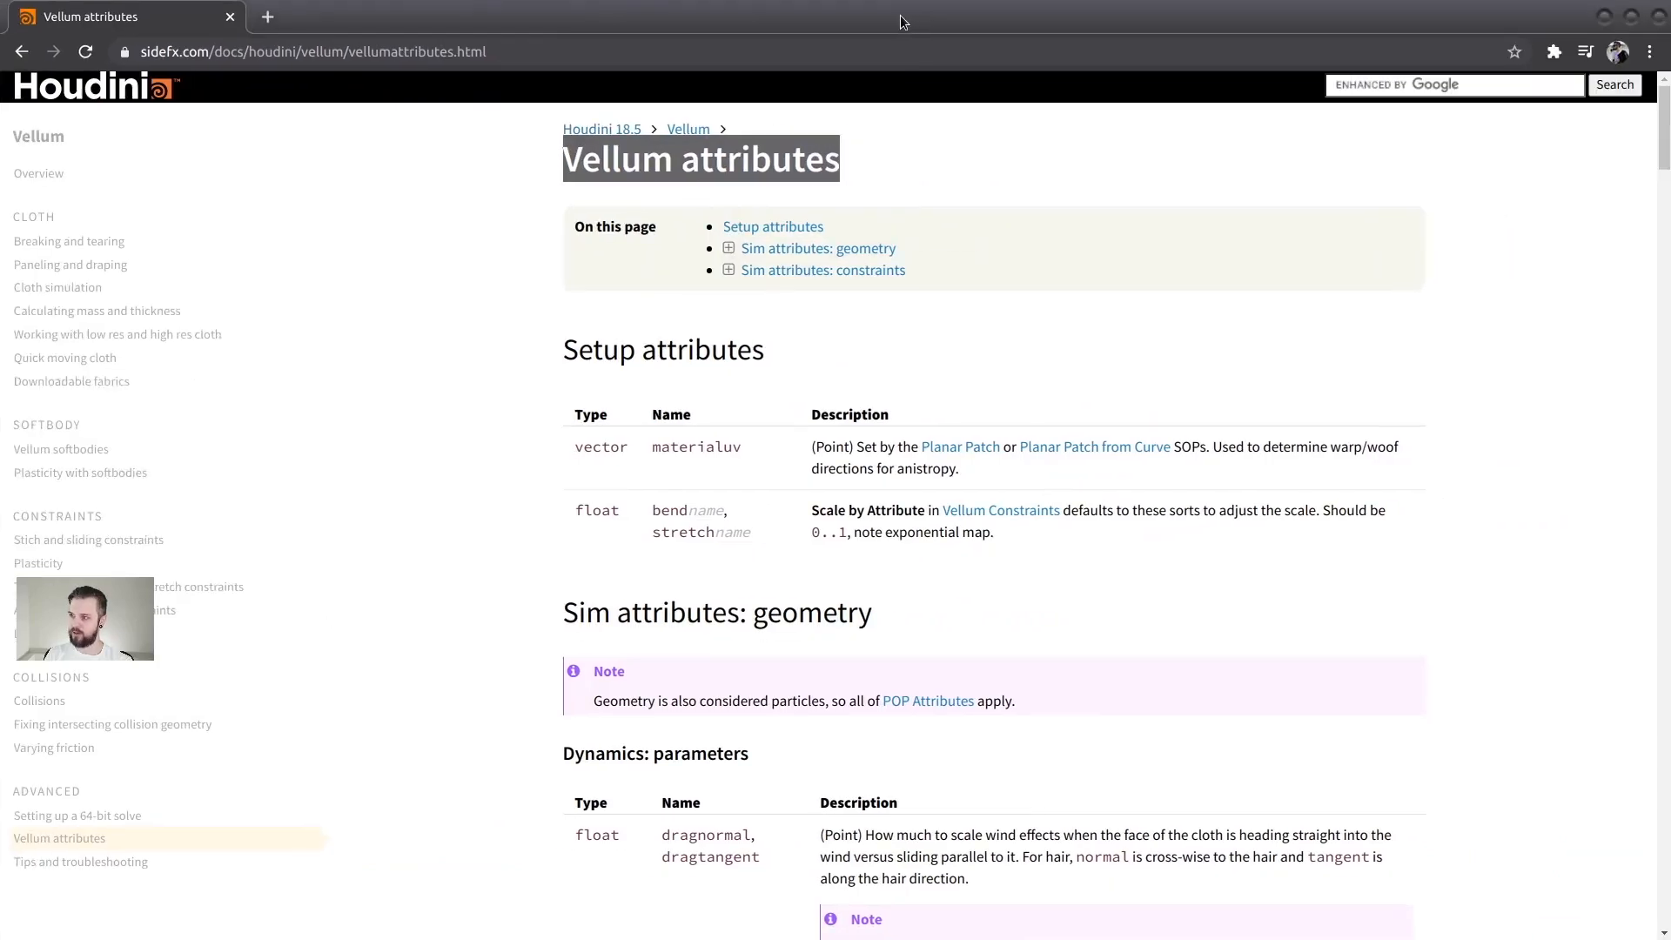
left_click_drag(1656, 159, 1648, 425)
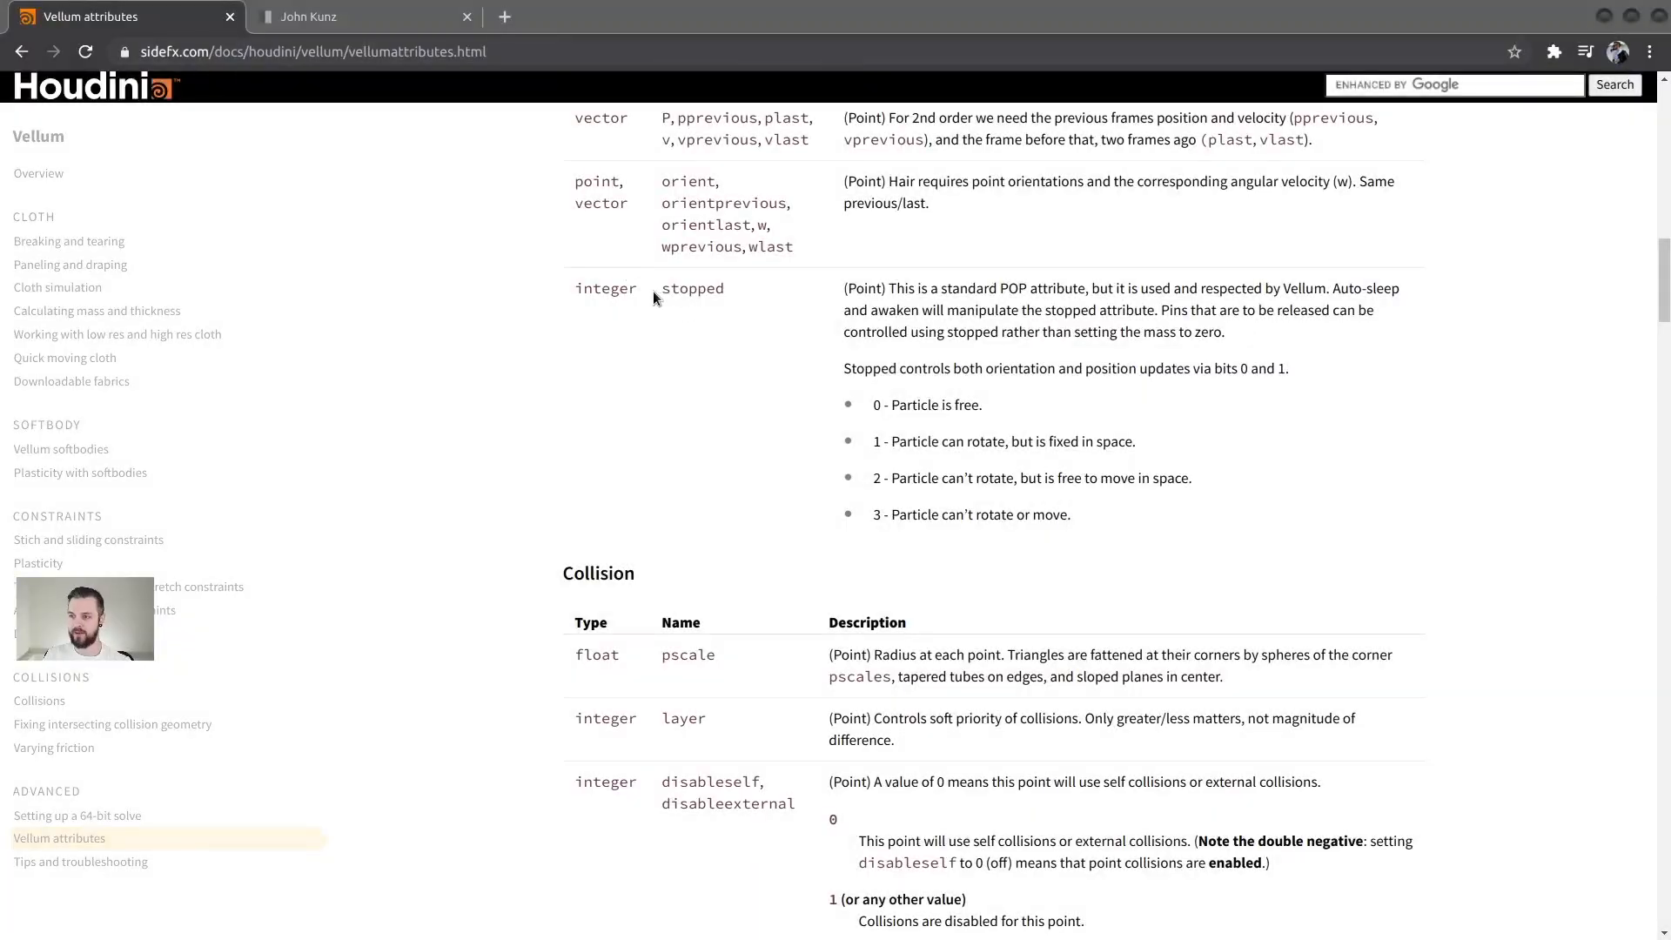
Examine the stopped attribute entry and its options 0 to 3 in the Vellum attributes documentation.
left_click_drag(655, 293, 715, 404)
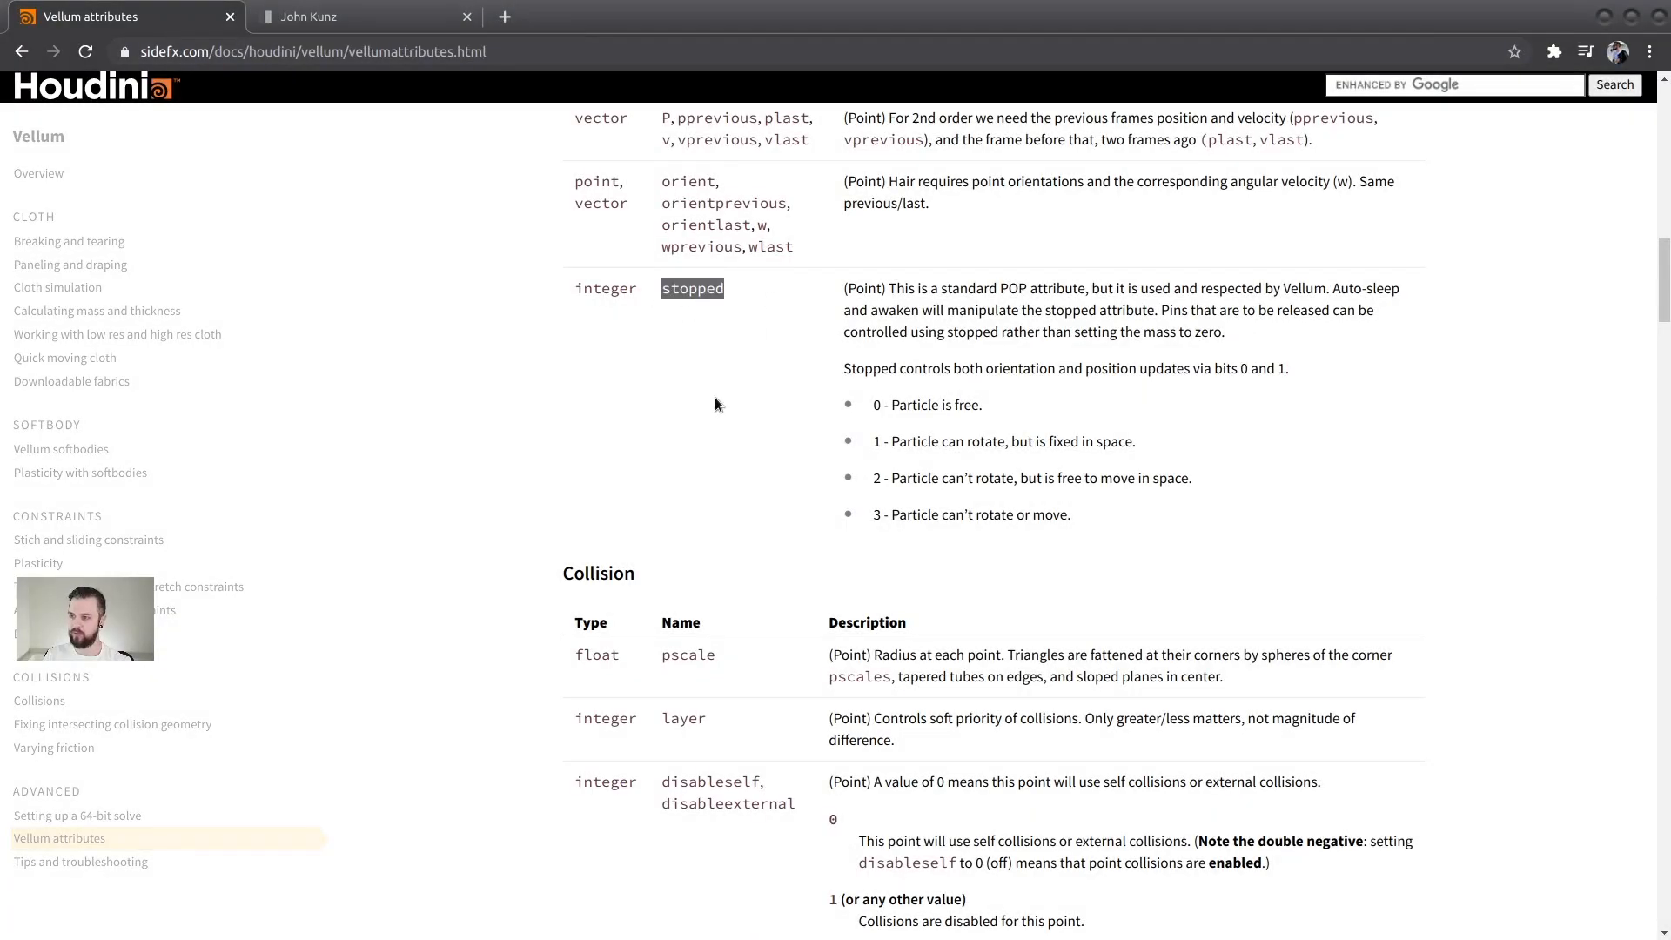
left_click(664, 363)
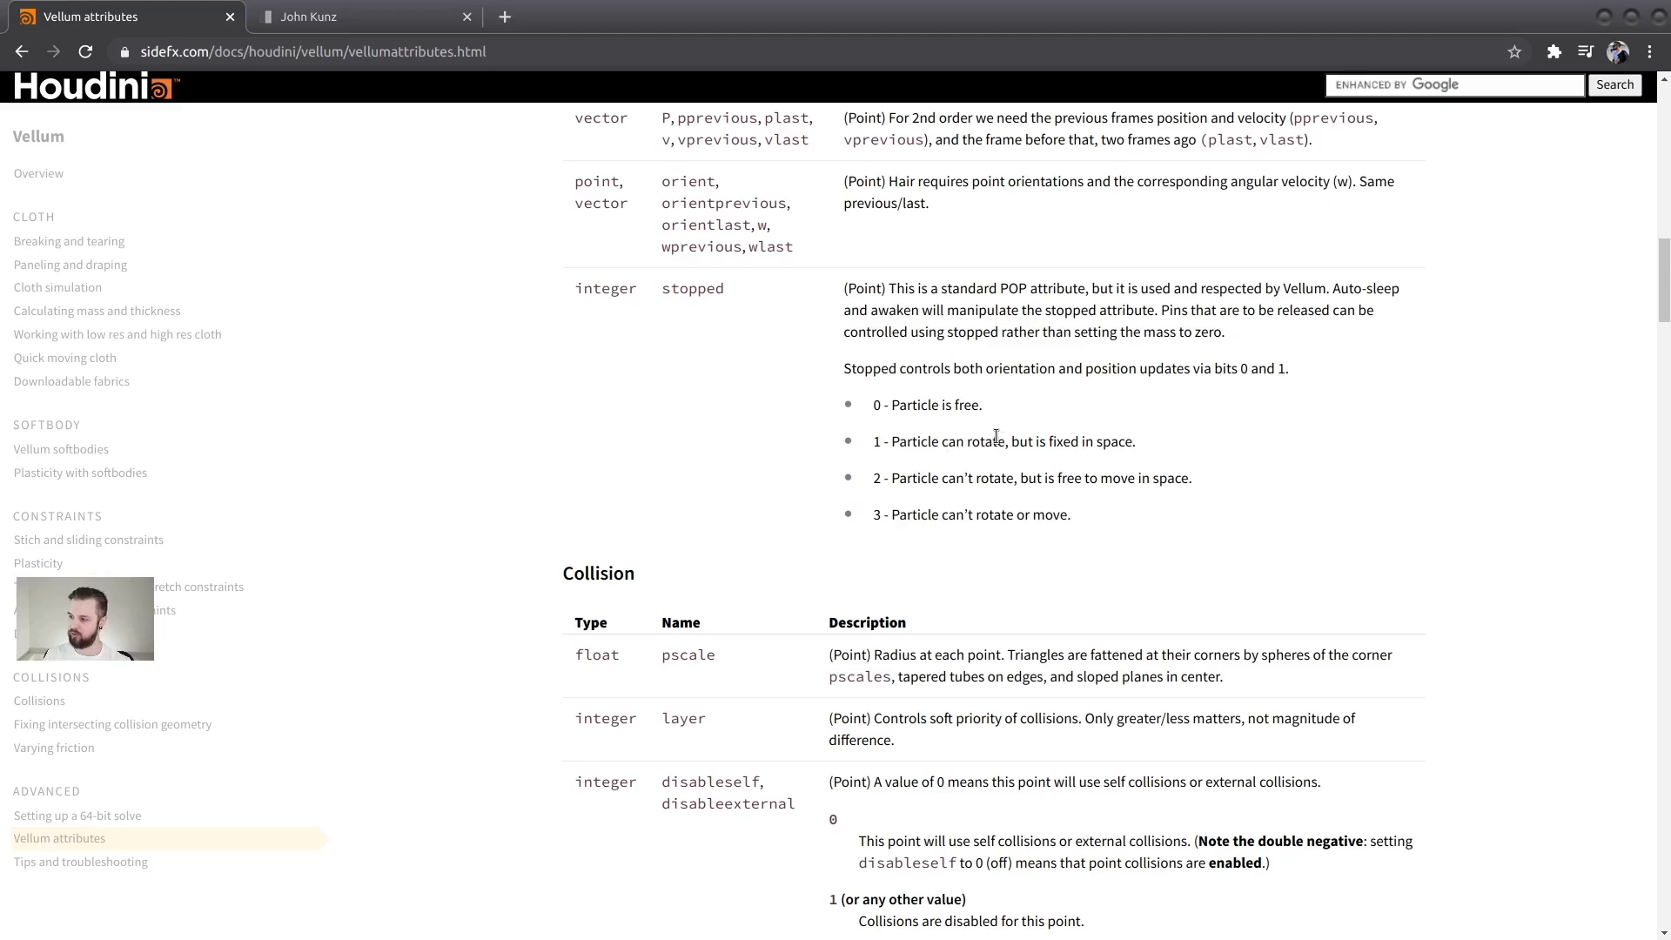
left_click_drag(1008, 443, 932, 444)
left_click(1099, 511)
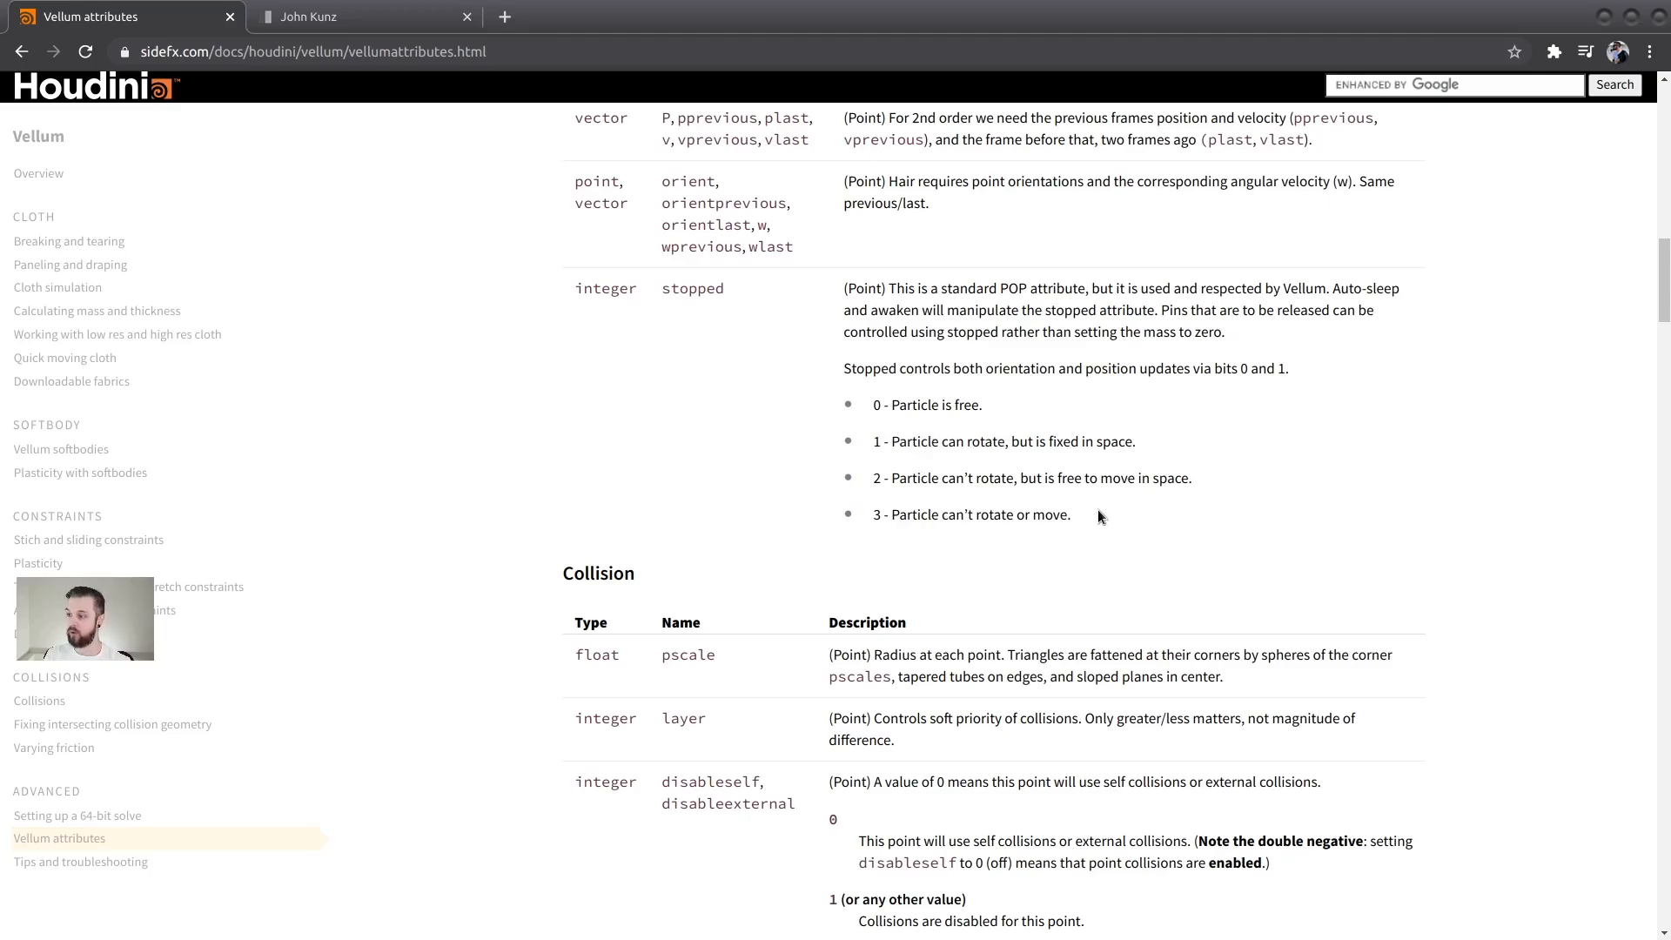
left_click_drag(1097, 513, 1001, 515)
Review the DOP Particle Attributes section of the VEX Wrangle Cheat Sheet, and return to the Vellum attributes page.
left_click(333, 18)
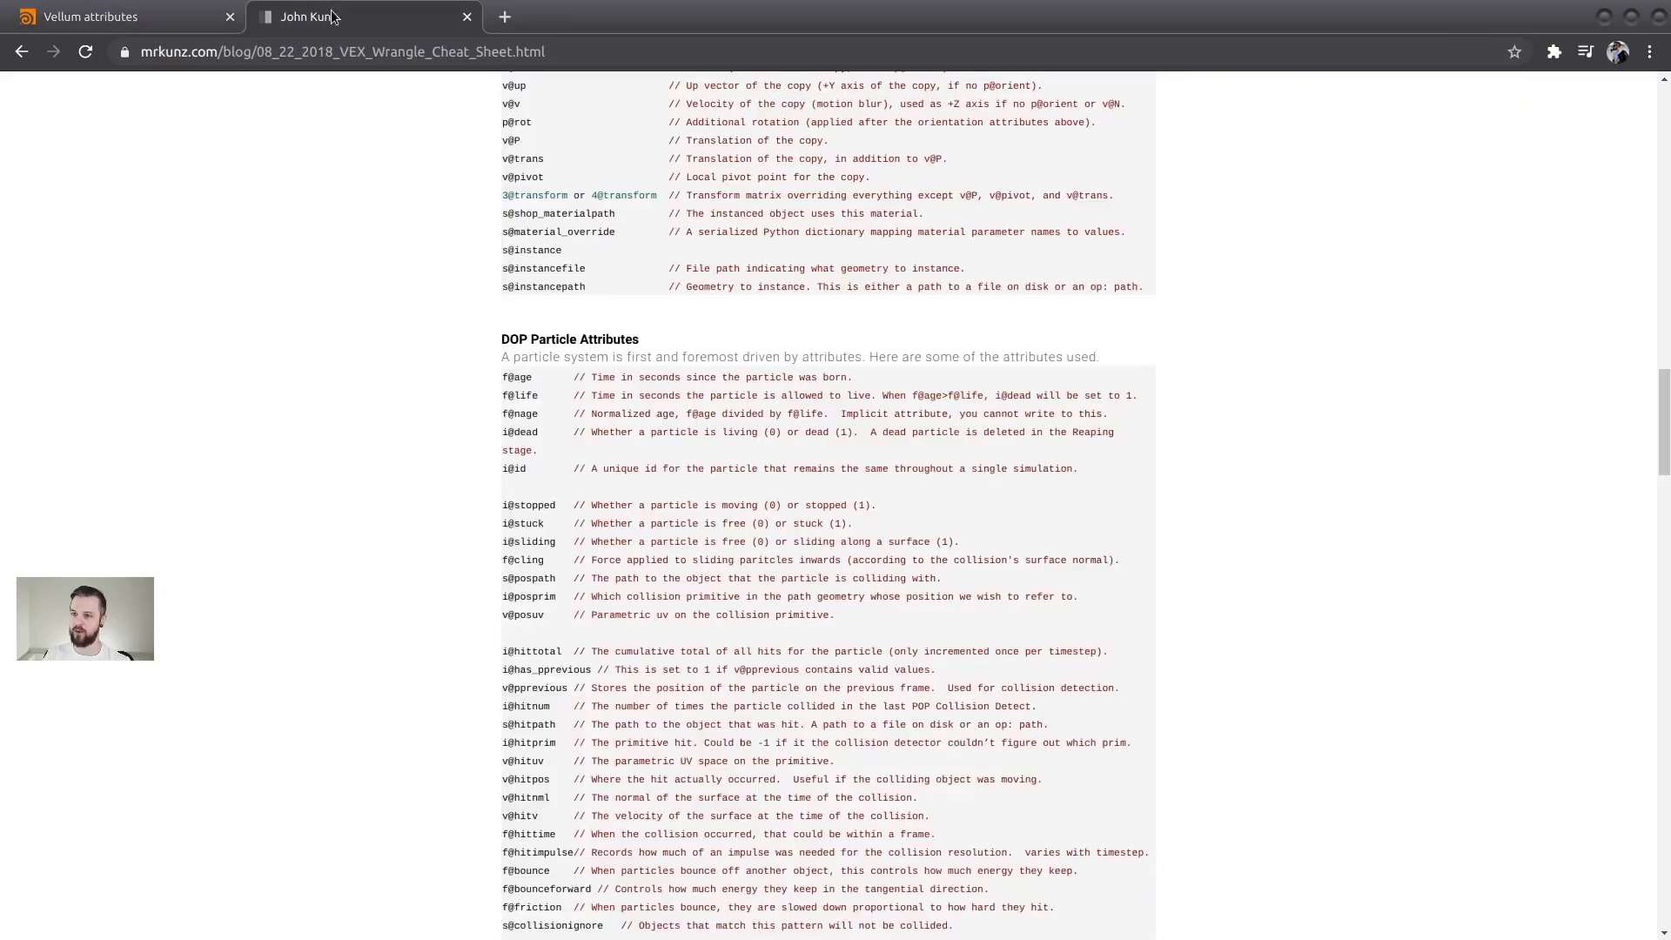
left_click_drag(1637, 436, 1541, 444)
left_click(1621, 398)
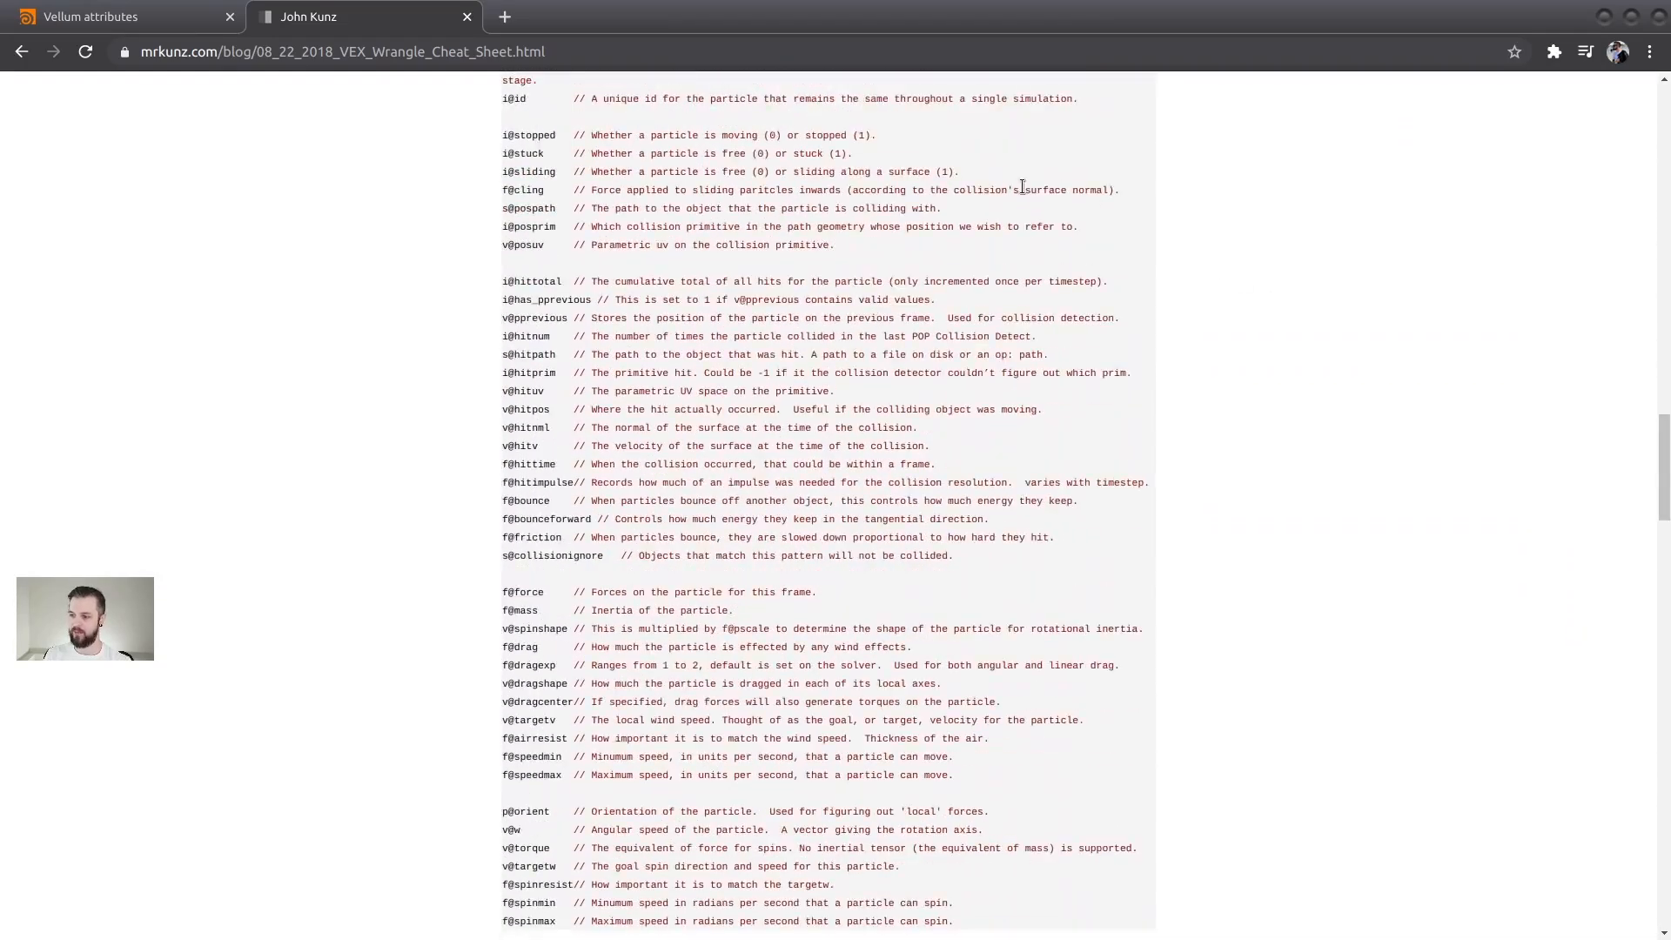
left_click_drag(1660, 473, 1594, 479)
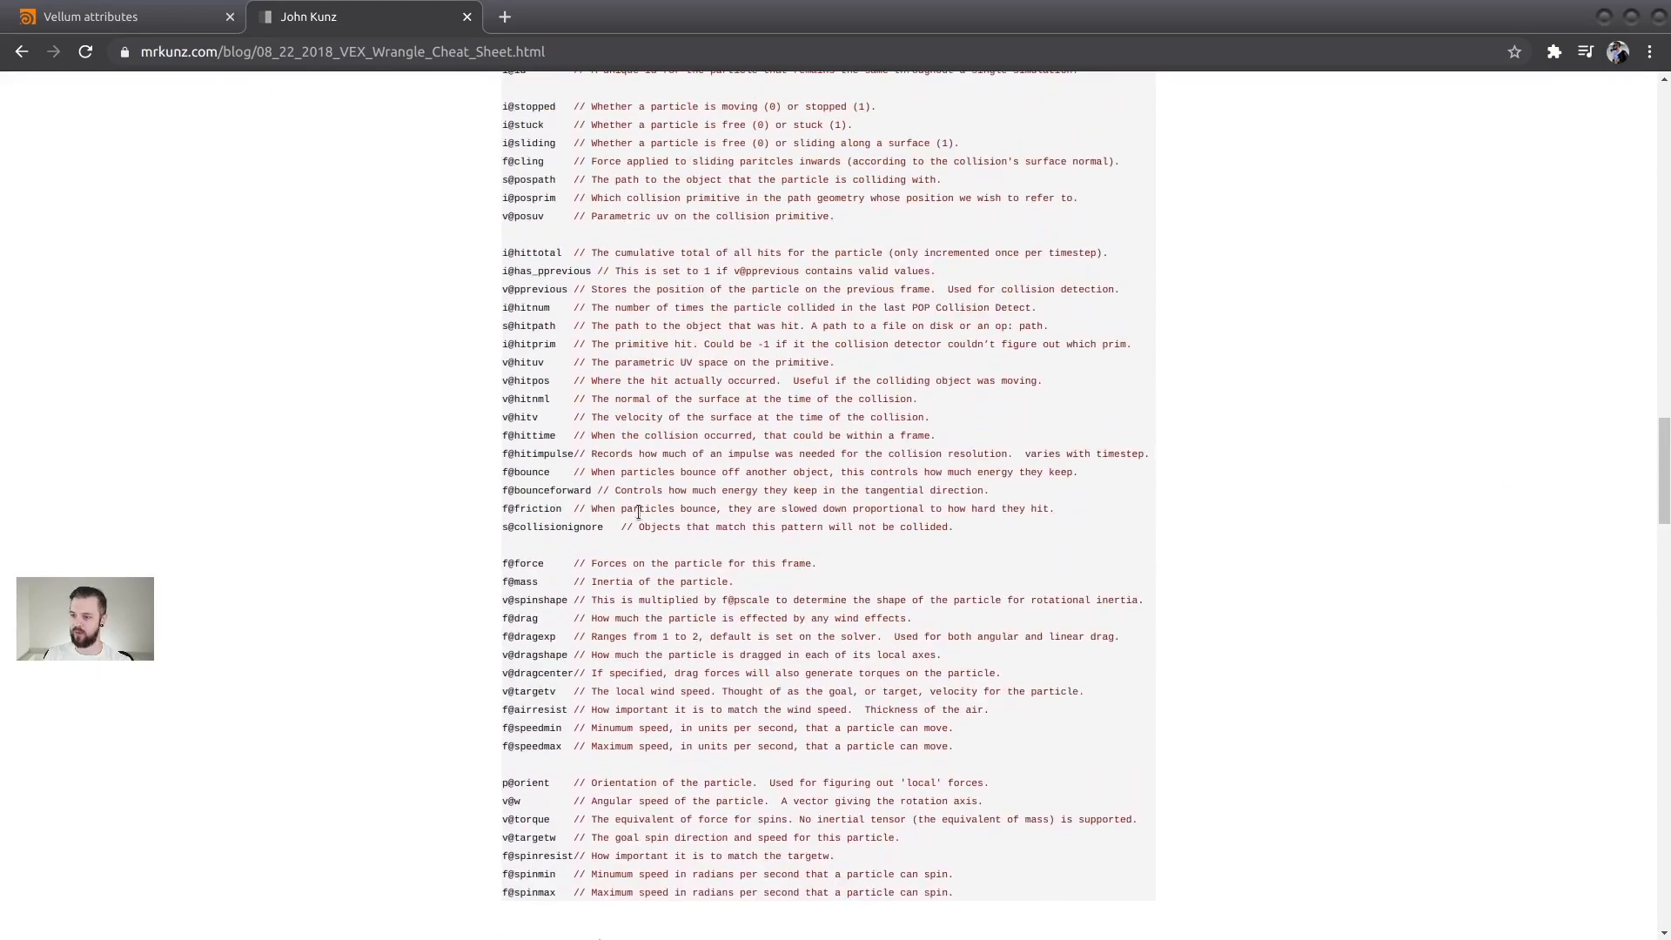
left_click(202, 24)
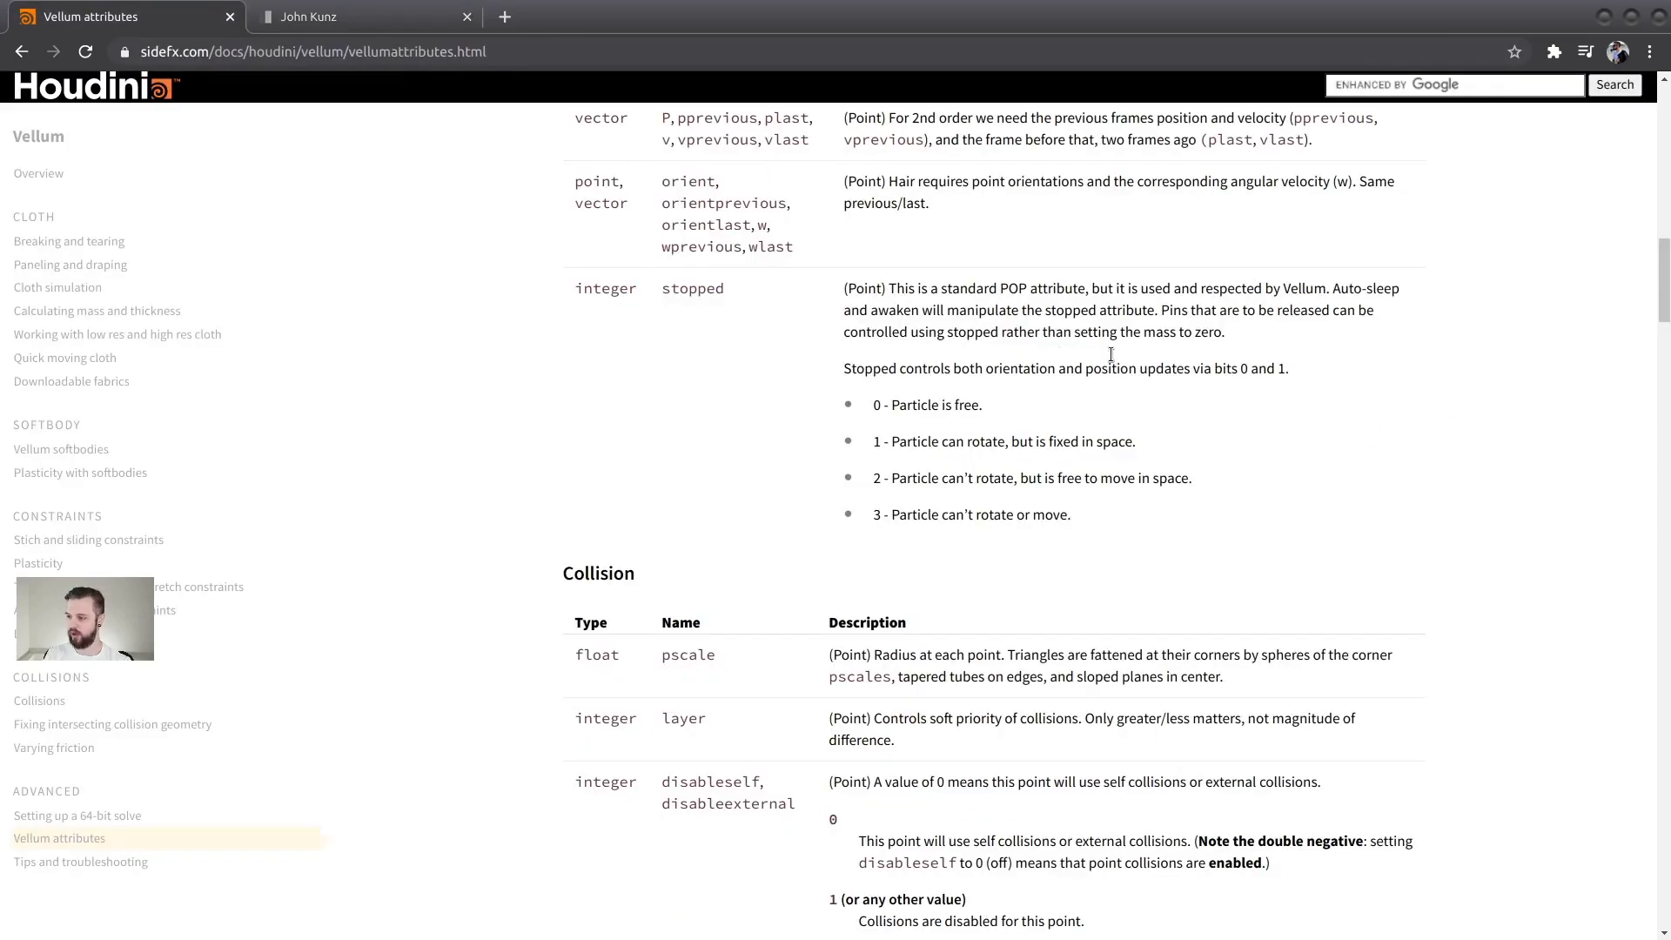
left_click_drag(1663, 303, 1663, 293)
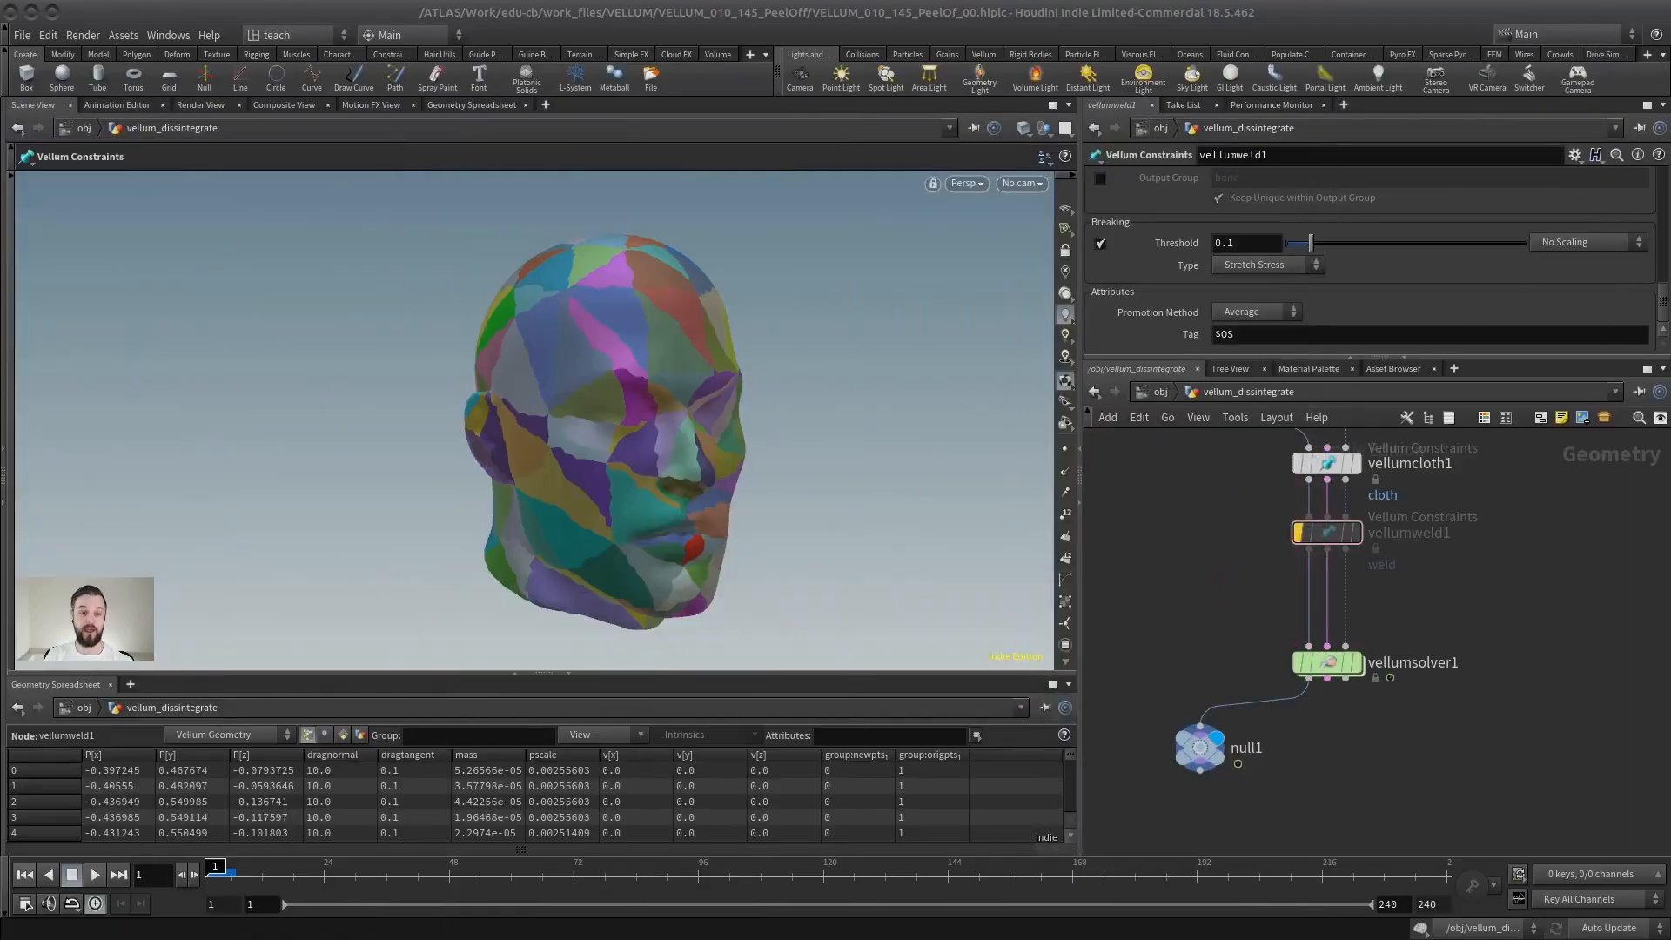
Switch to Houdini and insert a point wrangle on the geometry wire between vellumweld1 and vellumsolver1, offset beside the node chain.
scroll(1229, 660, "up", 4)
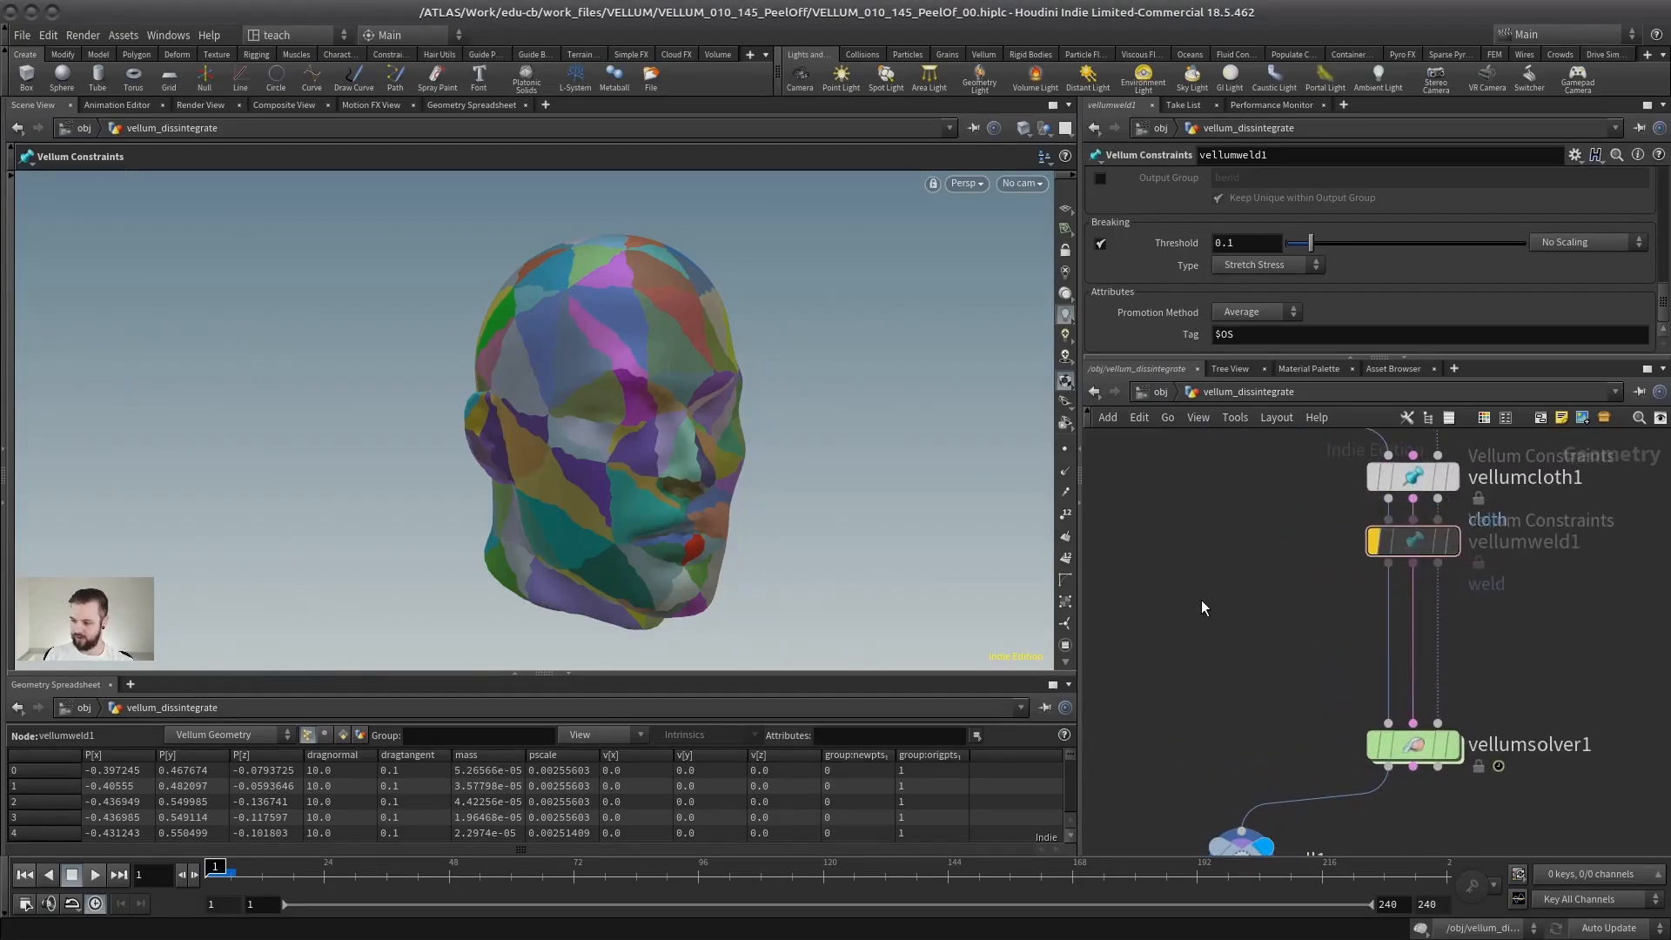
key("Tab")
type("wrangle")
key("Return")
left_click(1379, 613)
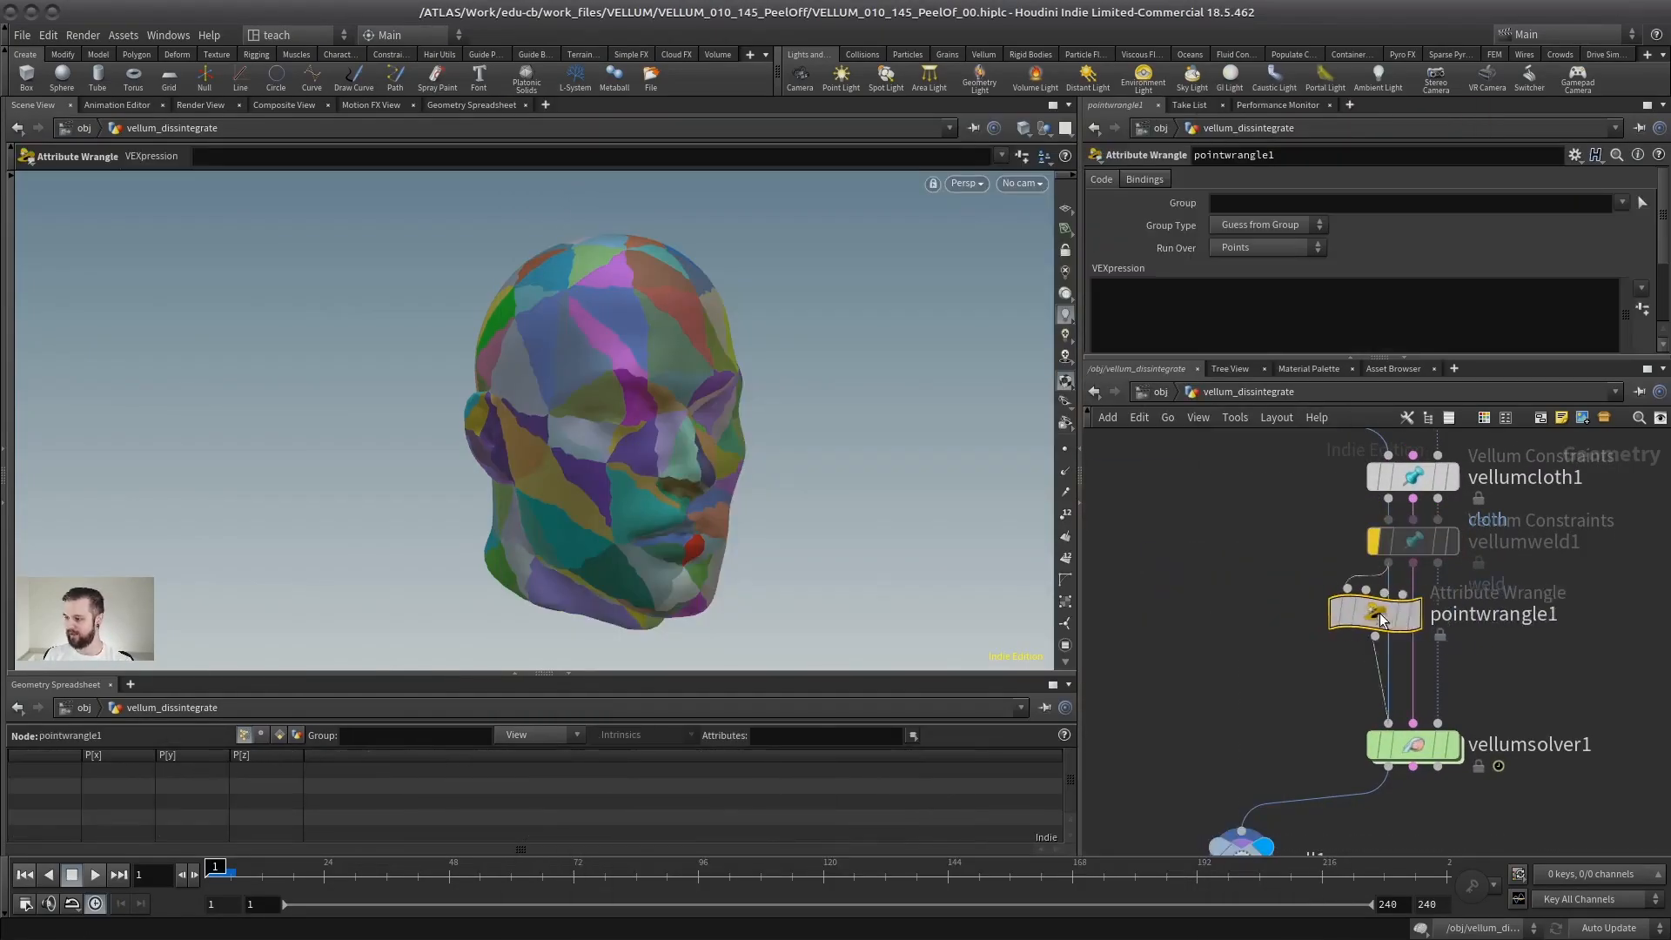
left_click_drag(1381, 629, 1279, 624)
Rename the new point wrangle node as stopped.
left_click(1383, 621)
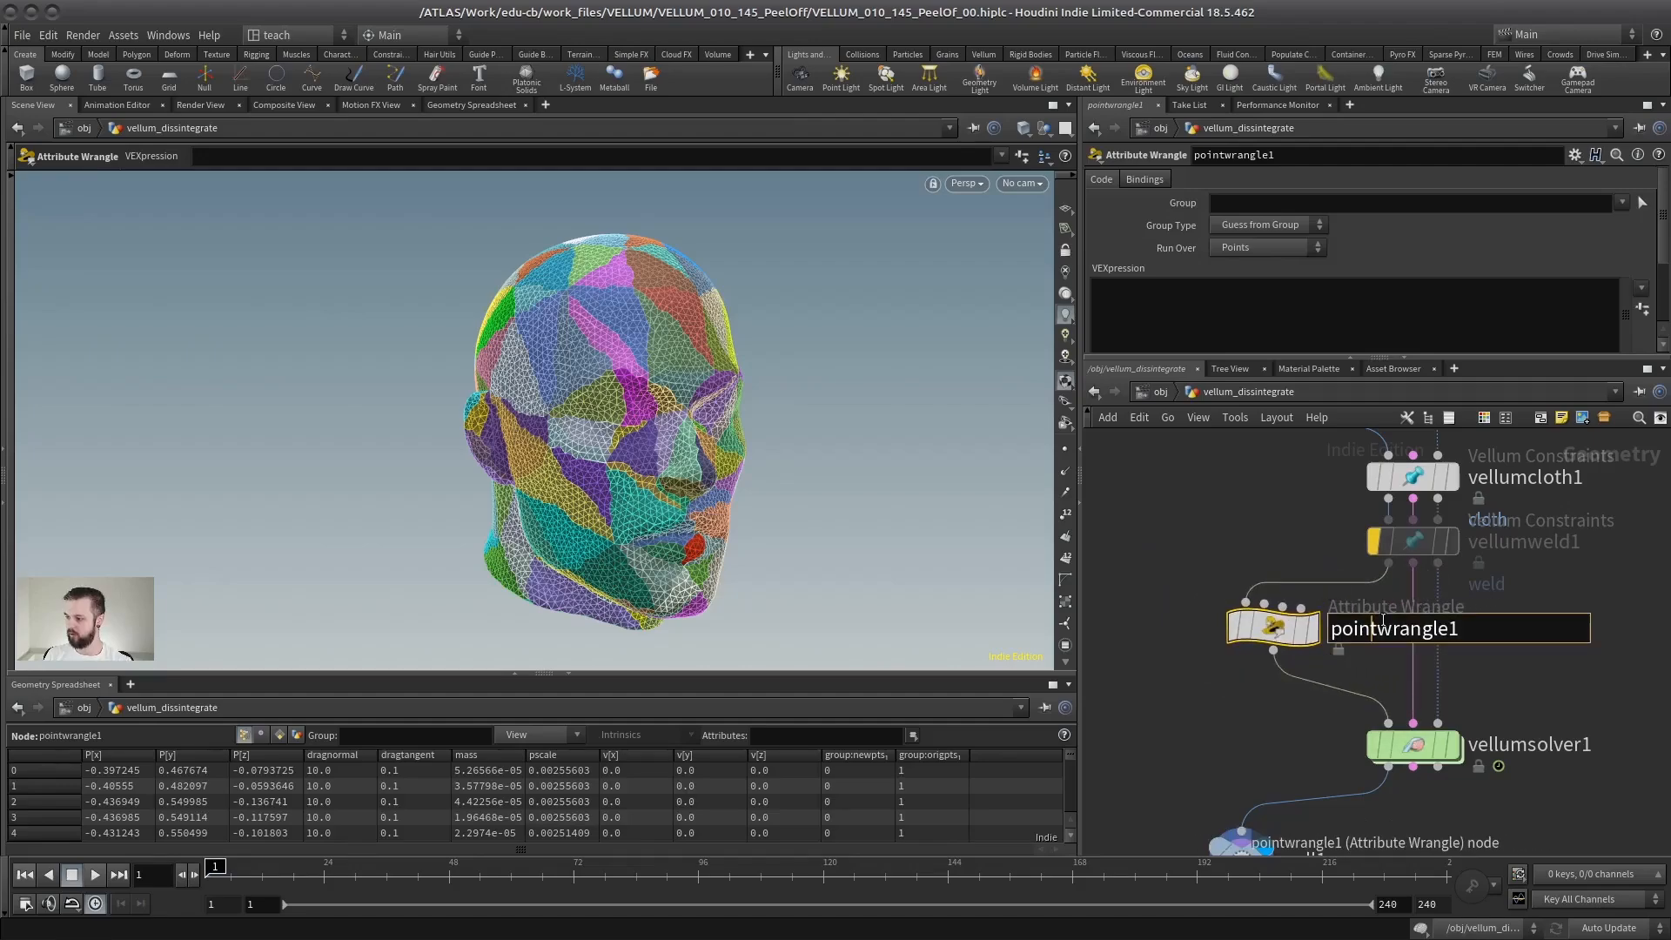
key("ctrl+a")
type("stopped")
key("Return")
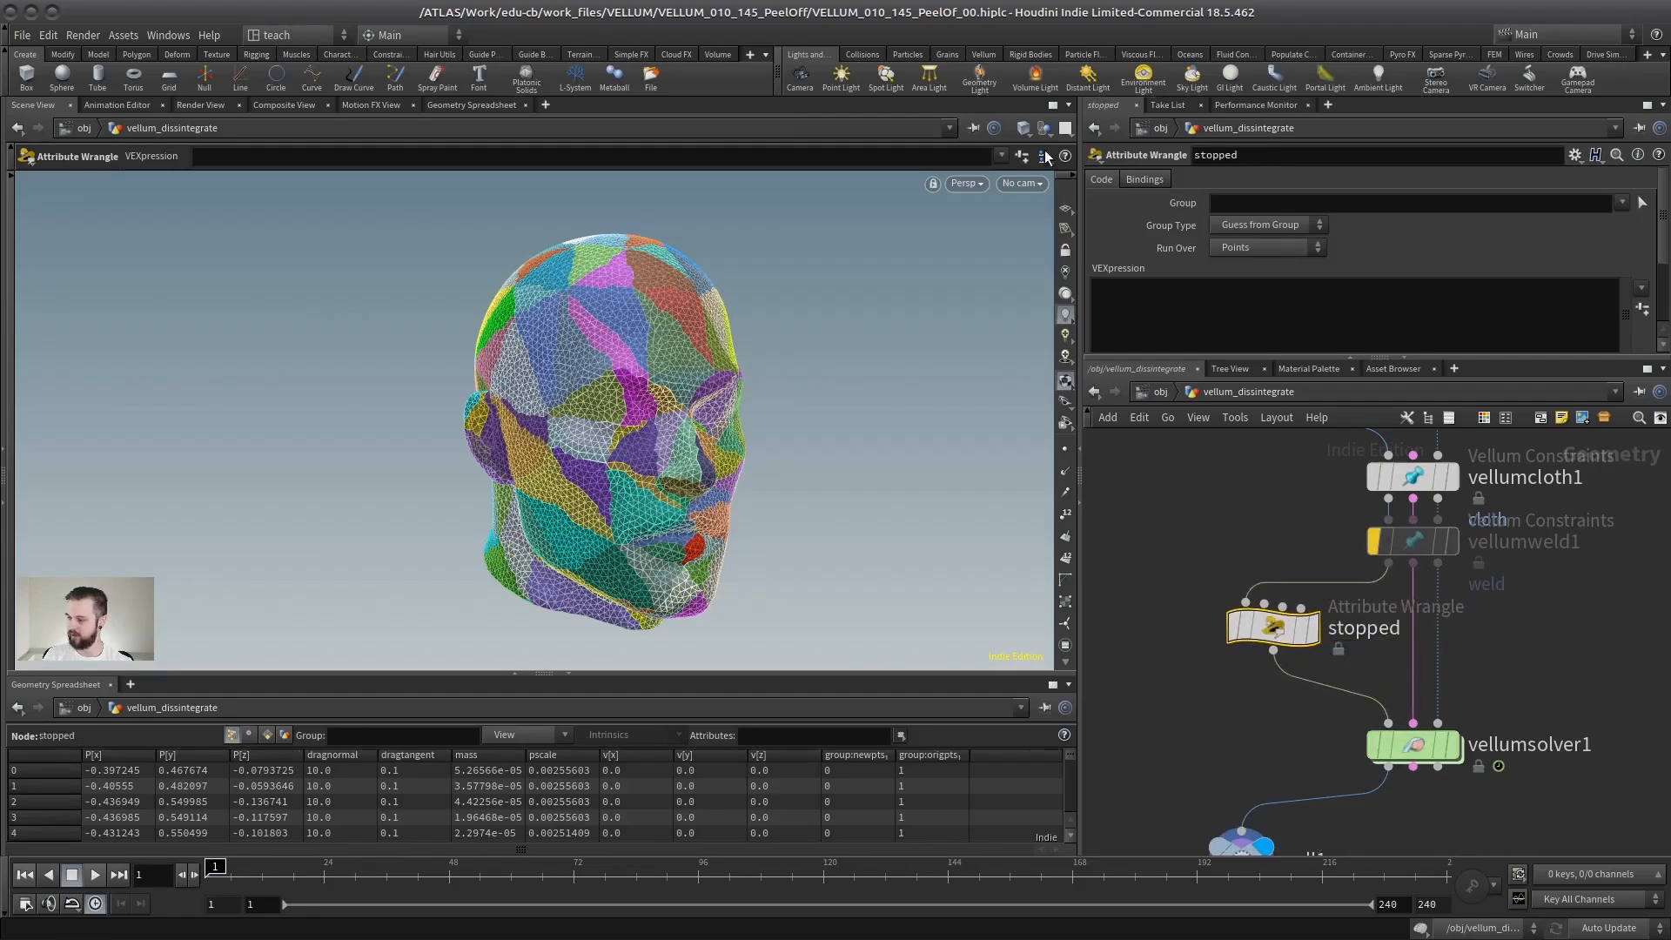
Enter the VEX code i@stopped=3; in the stopped wrangle so that no point can move or rotate.
left_click(1199, 280)
type("i@sto")
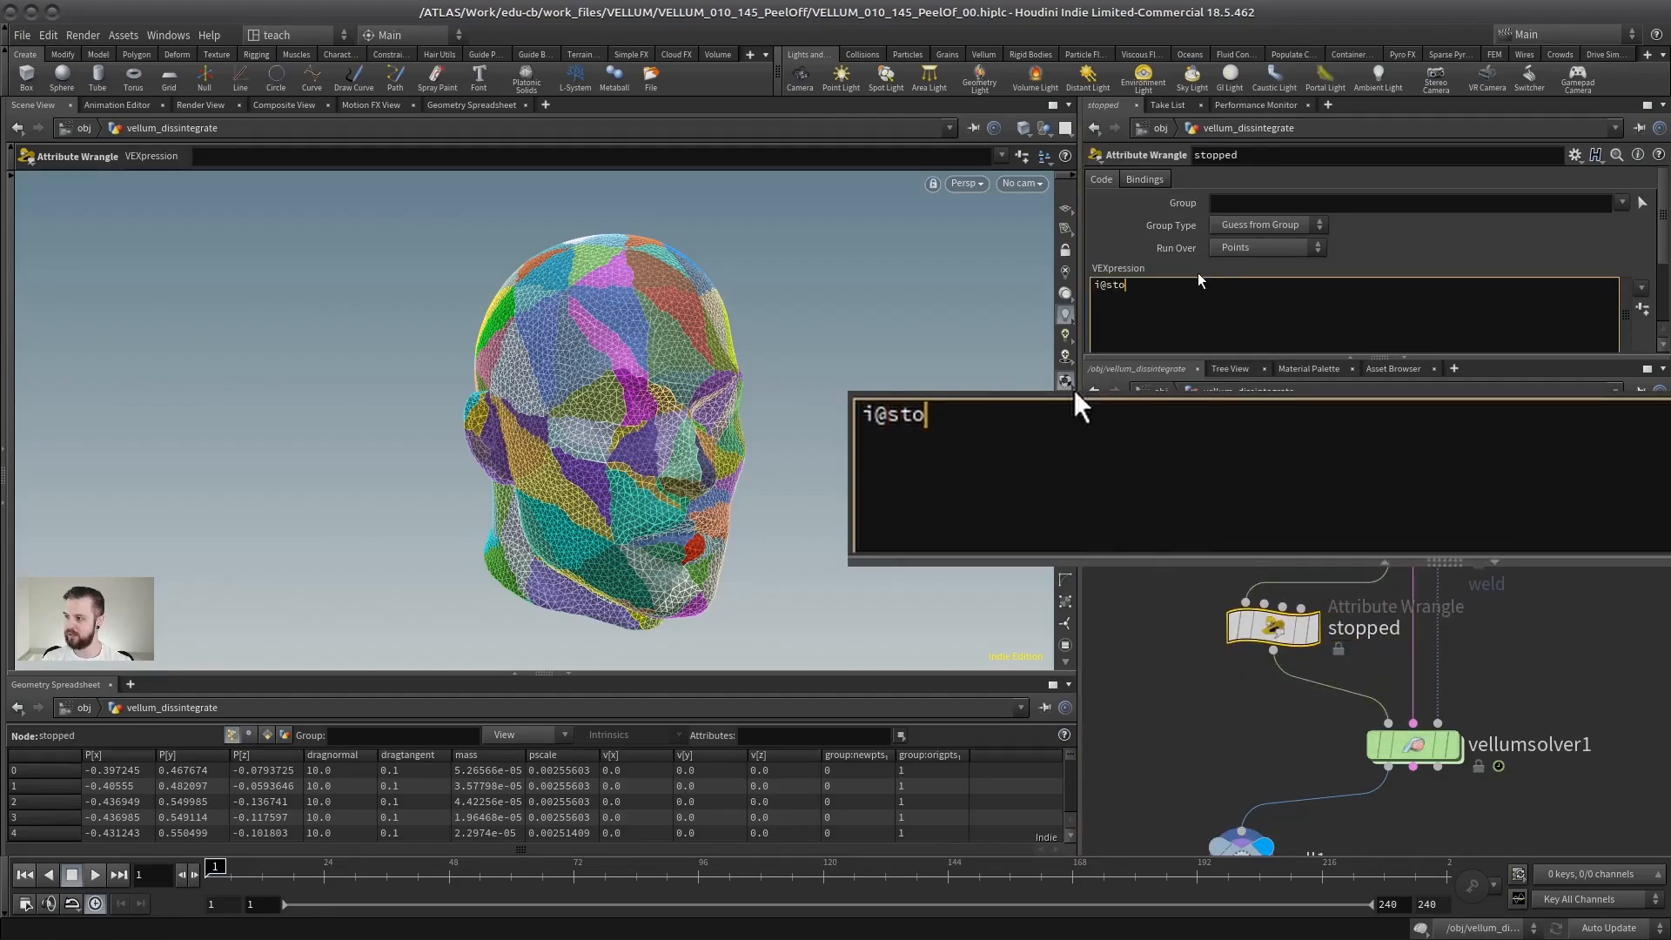
type("pped=")
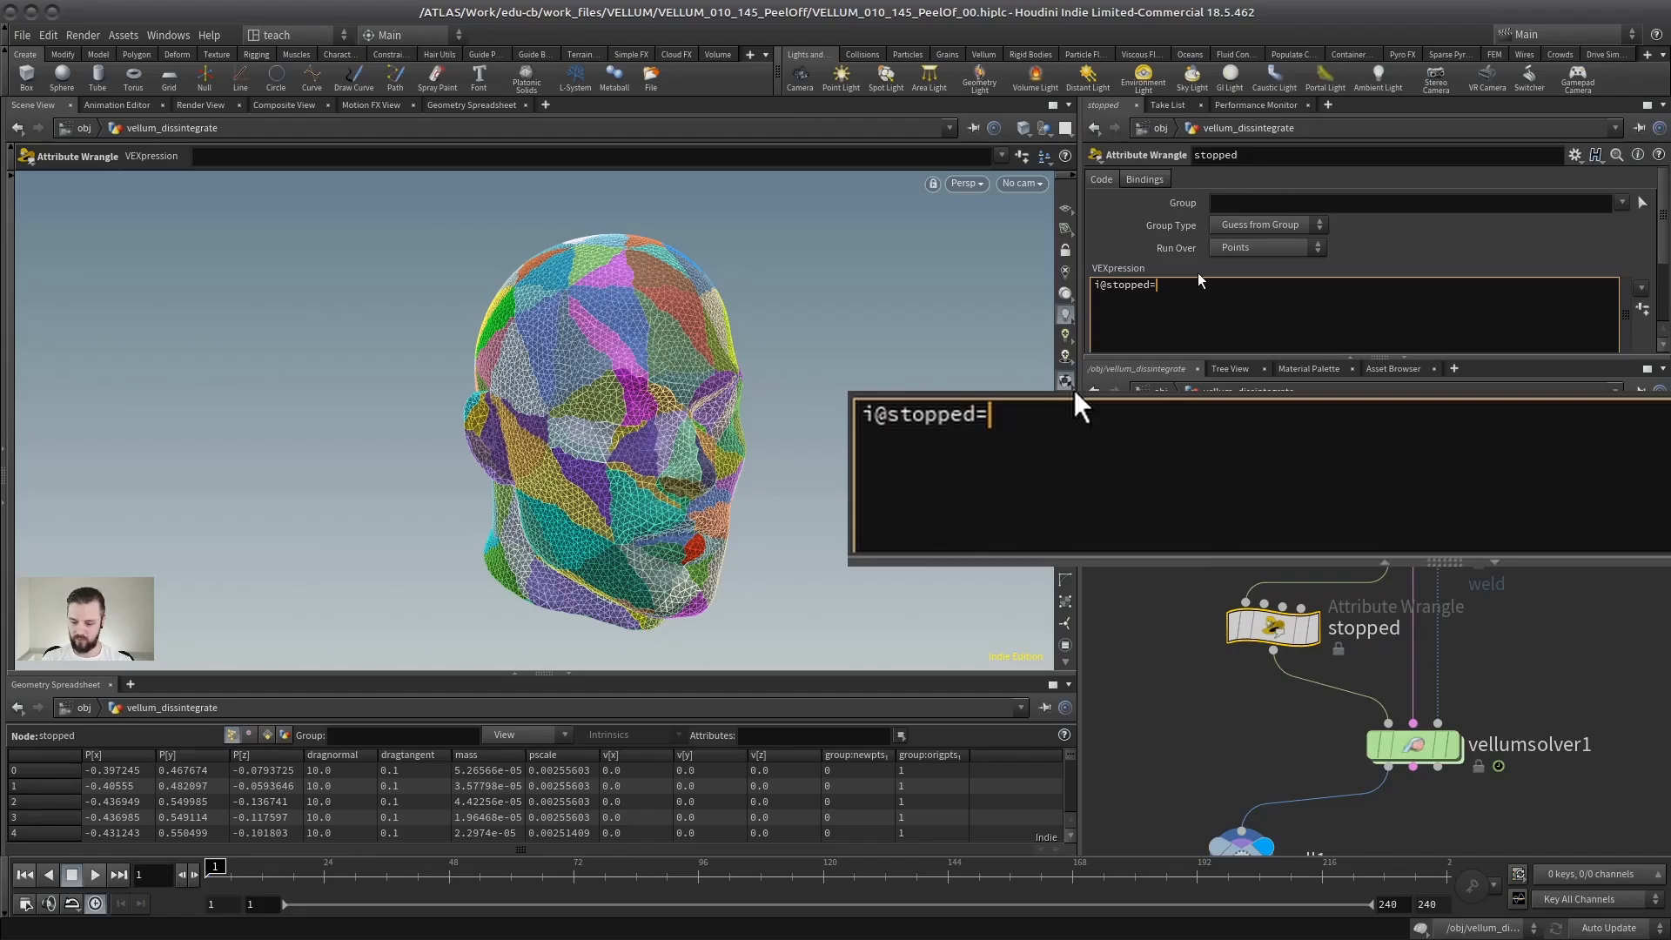
type("3;")
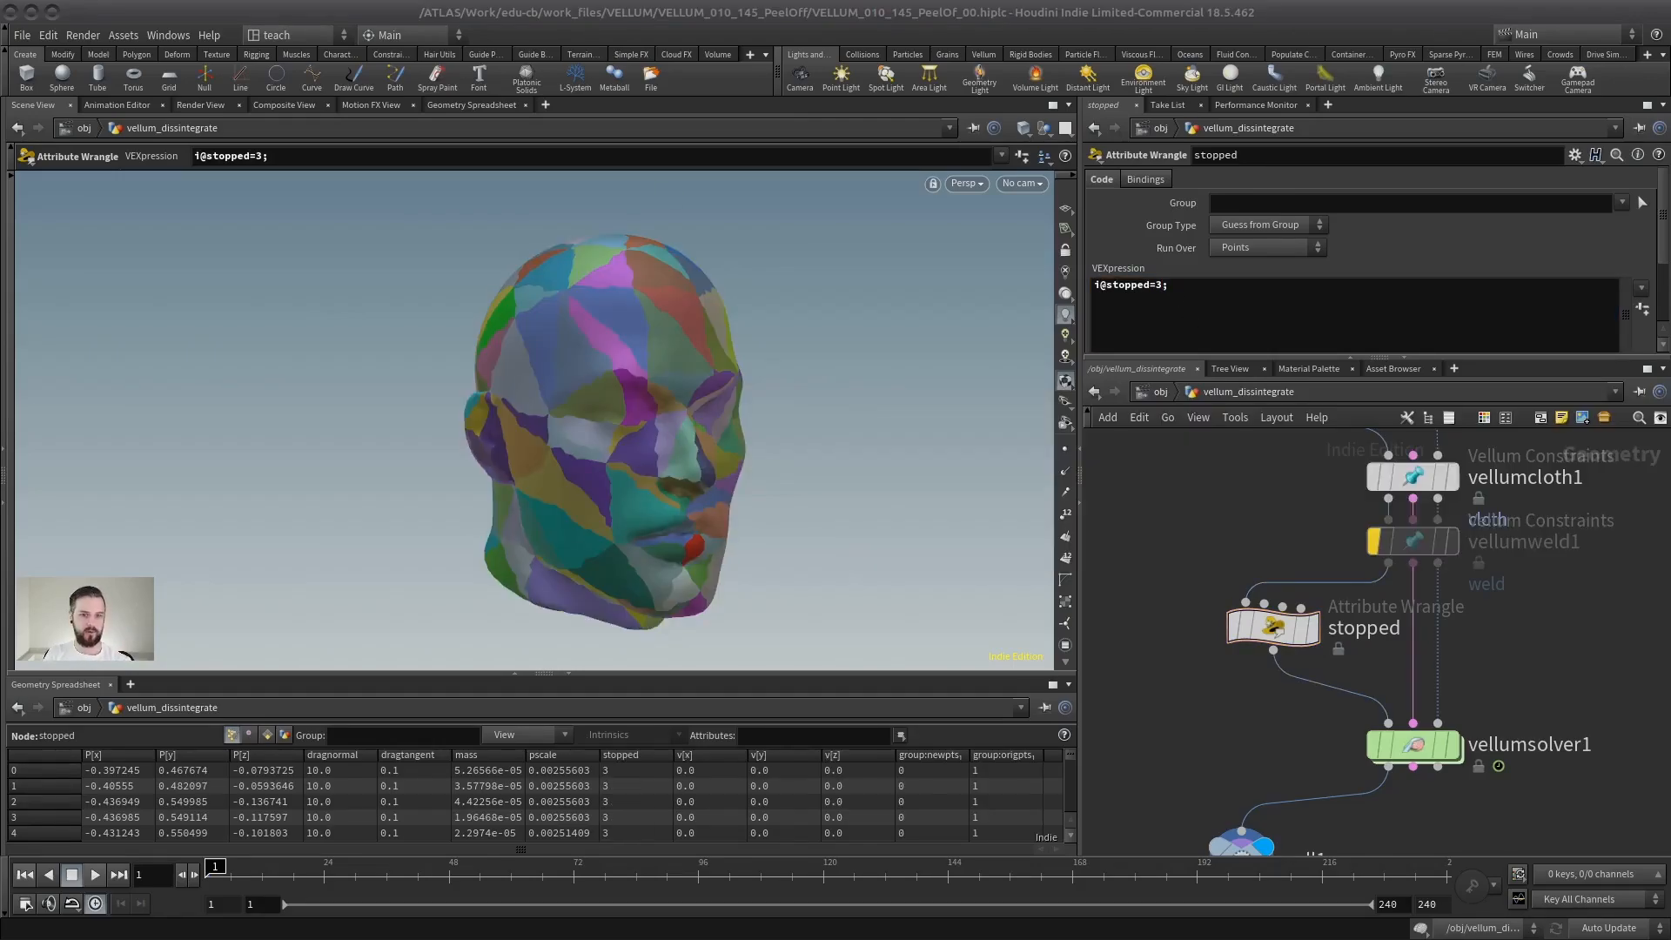
Check the meaning of value 3 for the stopped attribute in the browser documentation, and return to Houdini.
left_click_drag(0, 120, 840, 31)
left_click_drag(744, 644, 1020, 653)
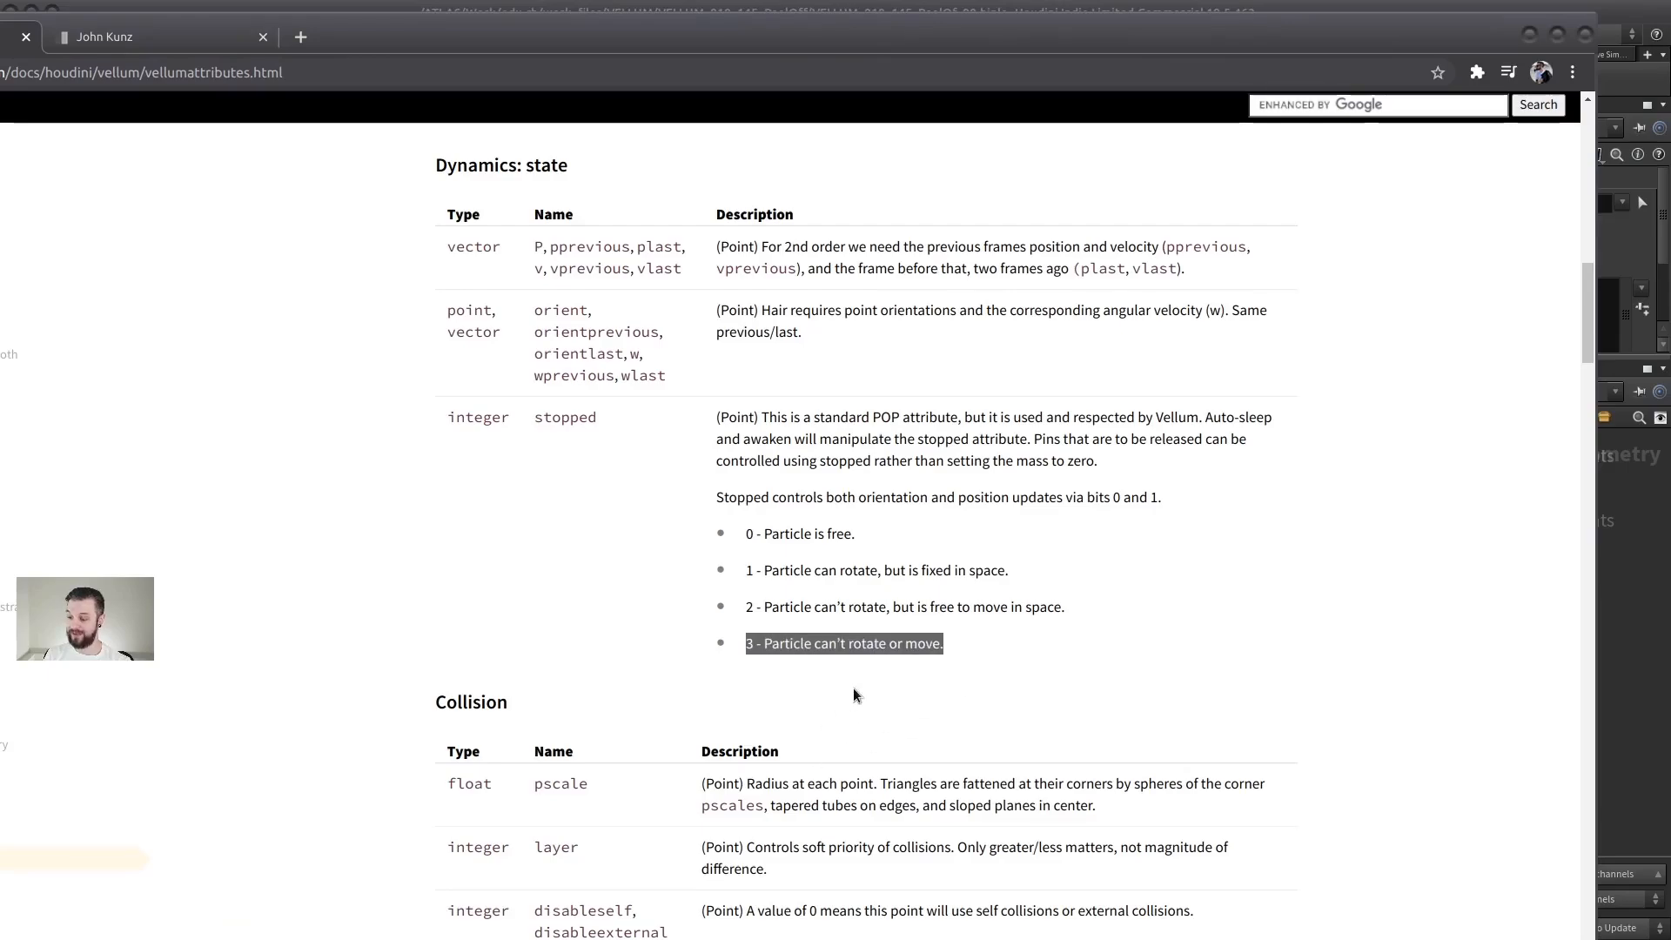
left_click_drag(794, 36, 830, 36)
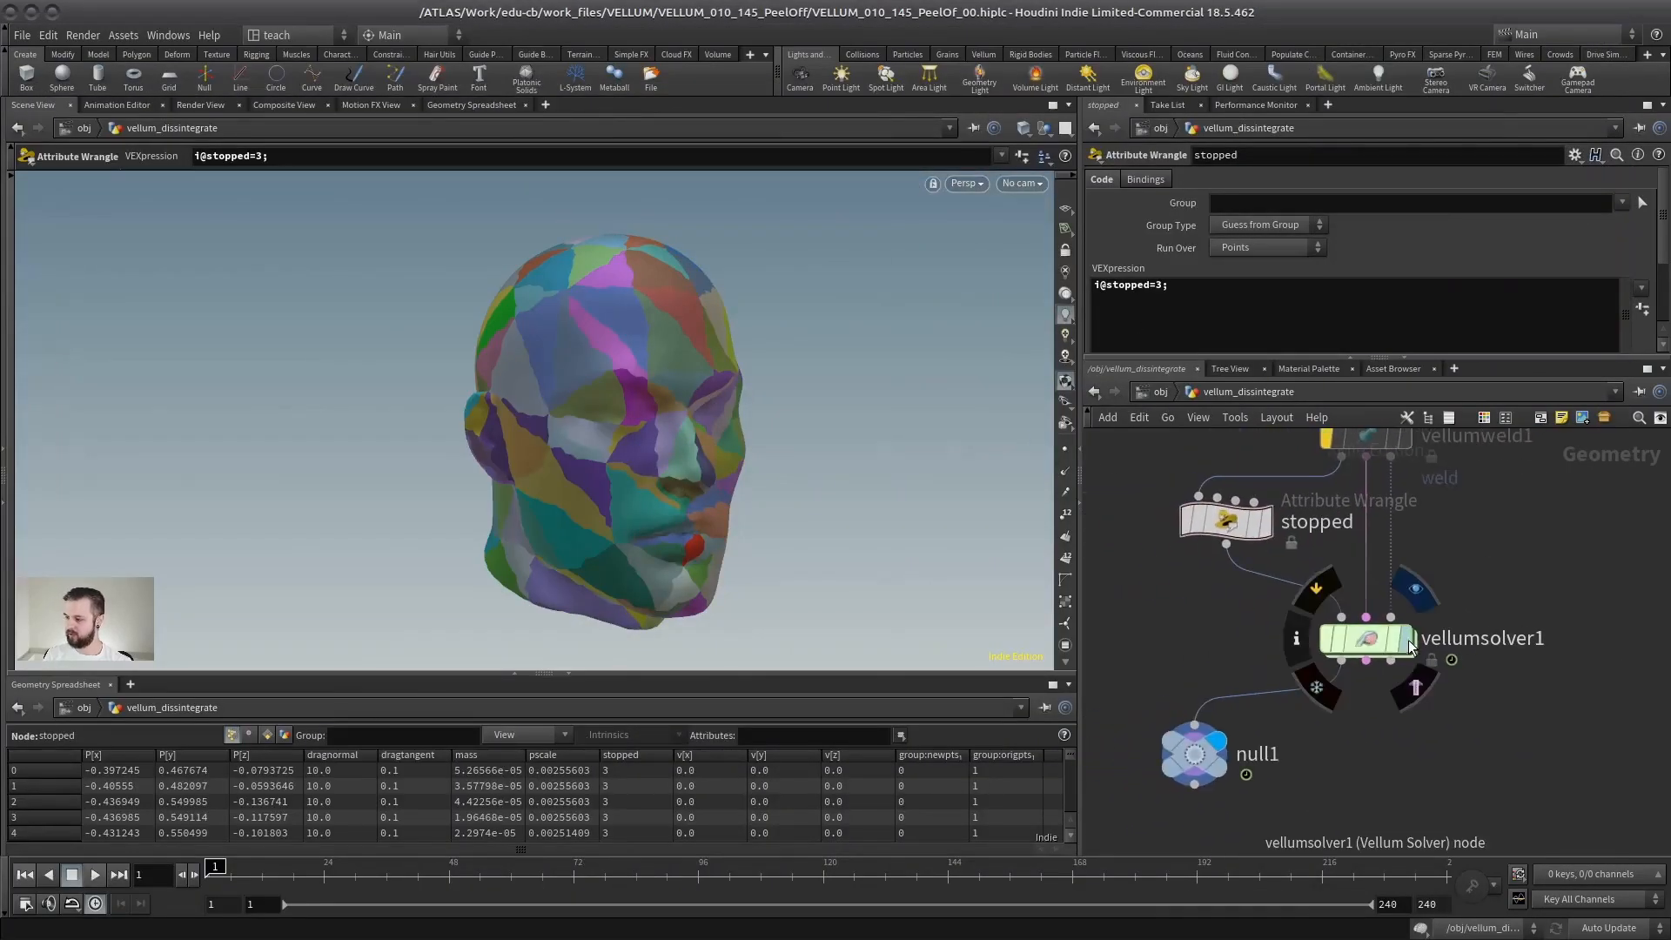
Select null1 and play the simulation with the stopped wrangle in place, inspecting the head in the viewport.
left_click(1249, 754)
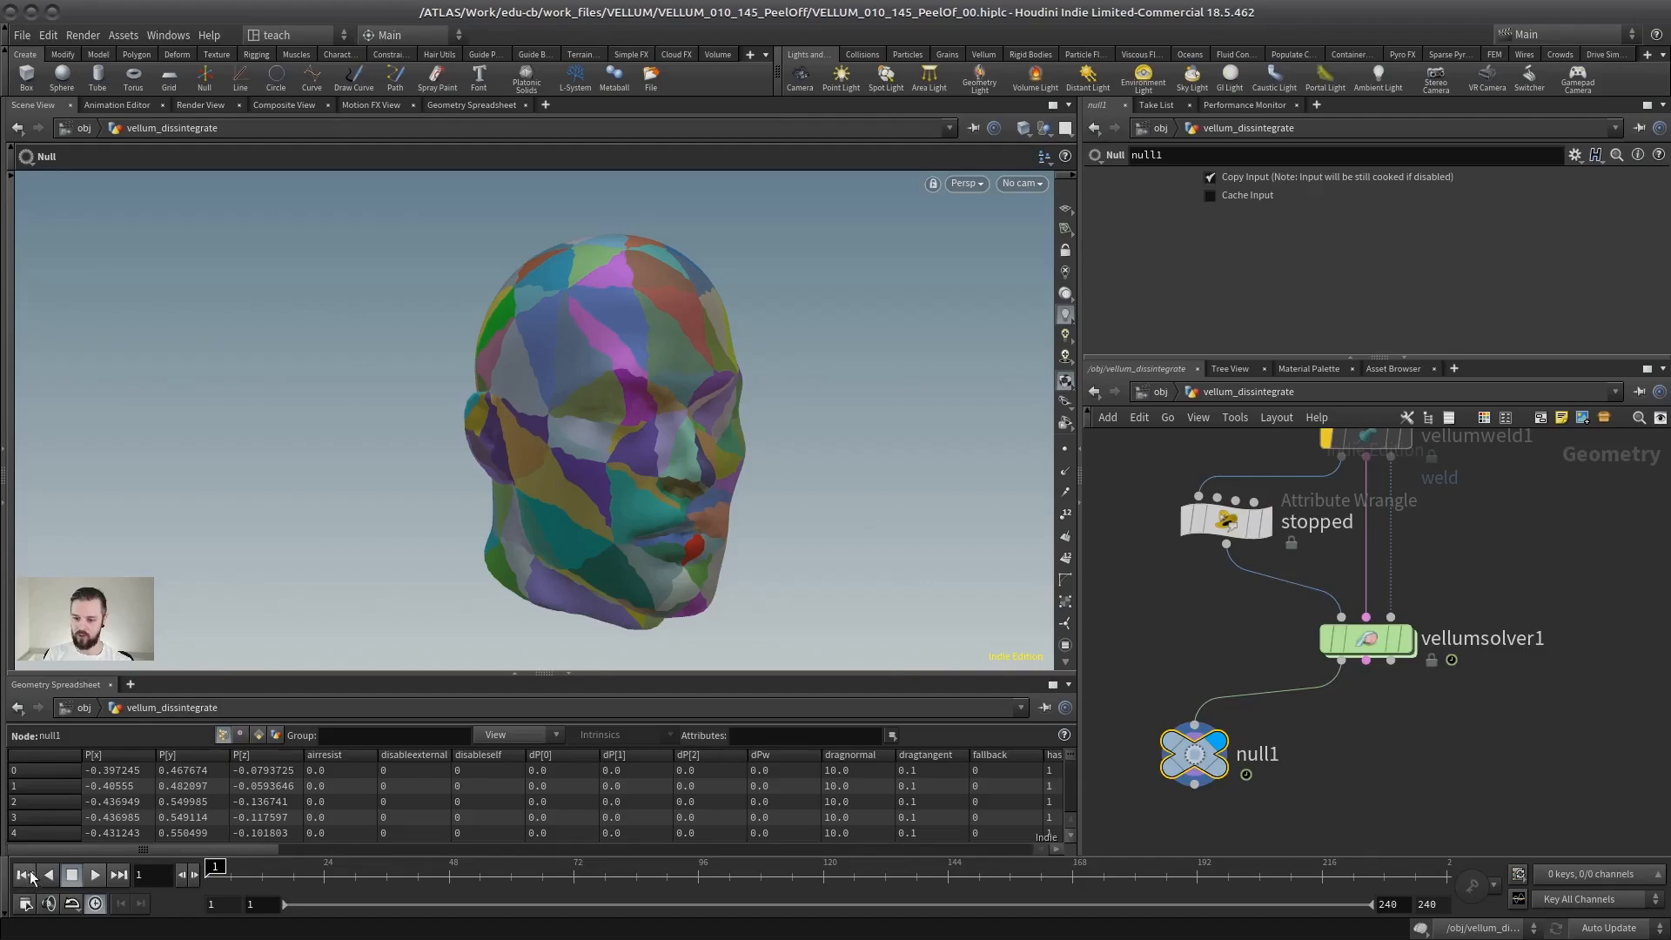
left_click(95, 875)
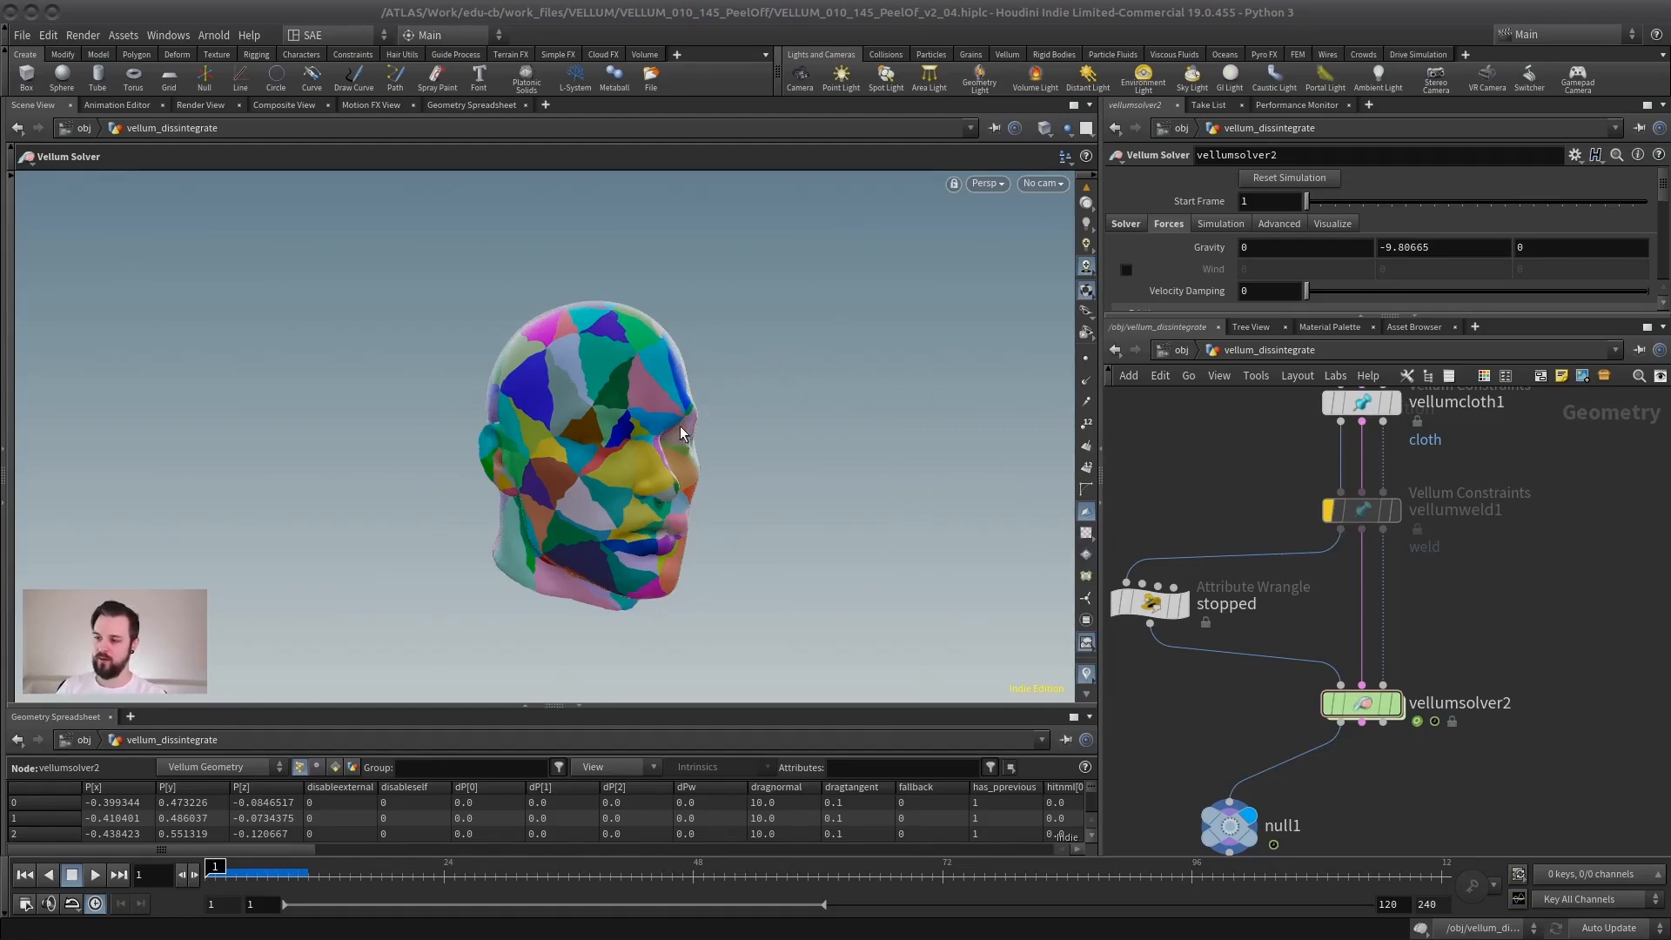
left_click_drag(609, 459, 641, 450, "alt")
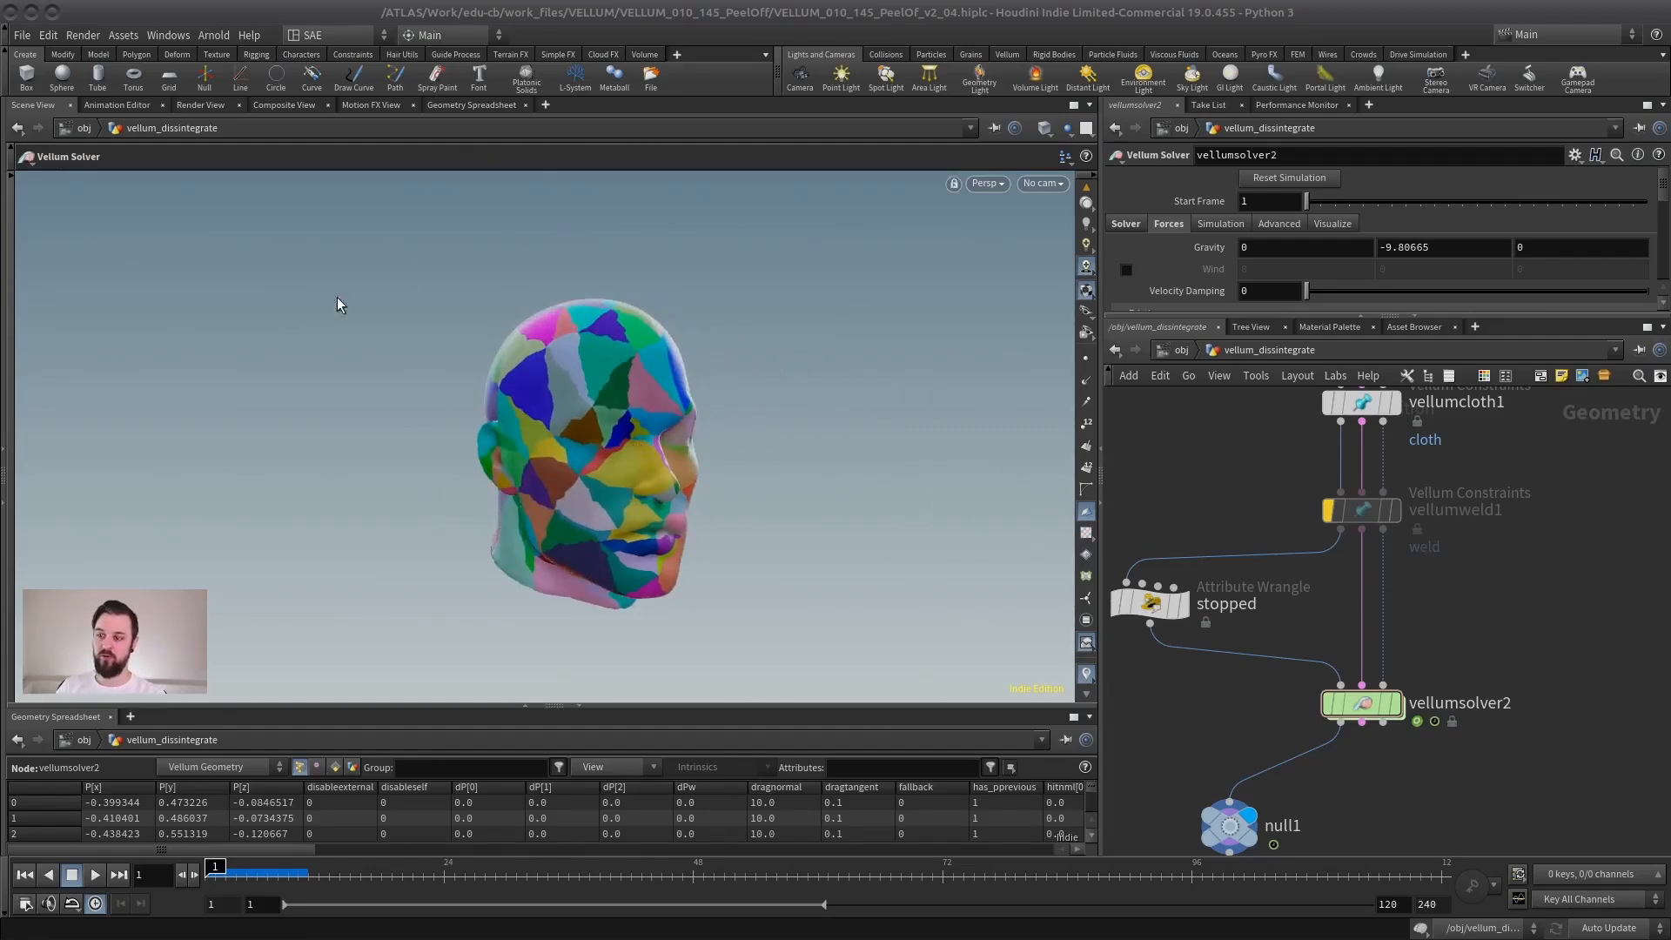
right_click_drag(600, 425, 664, 407, "alt")
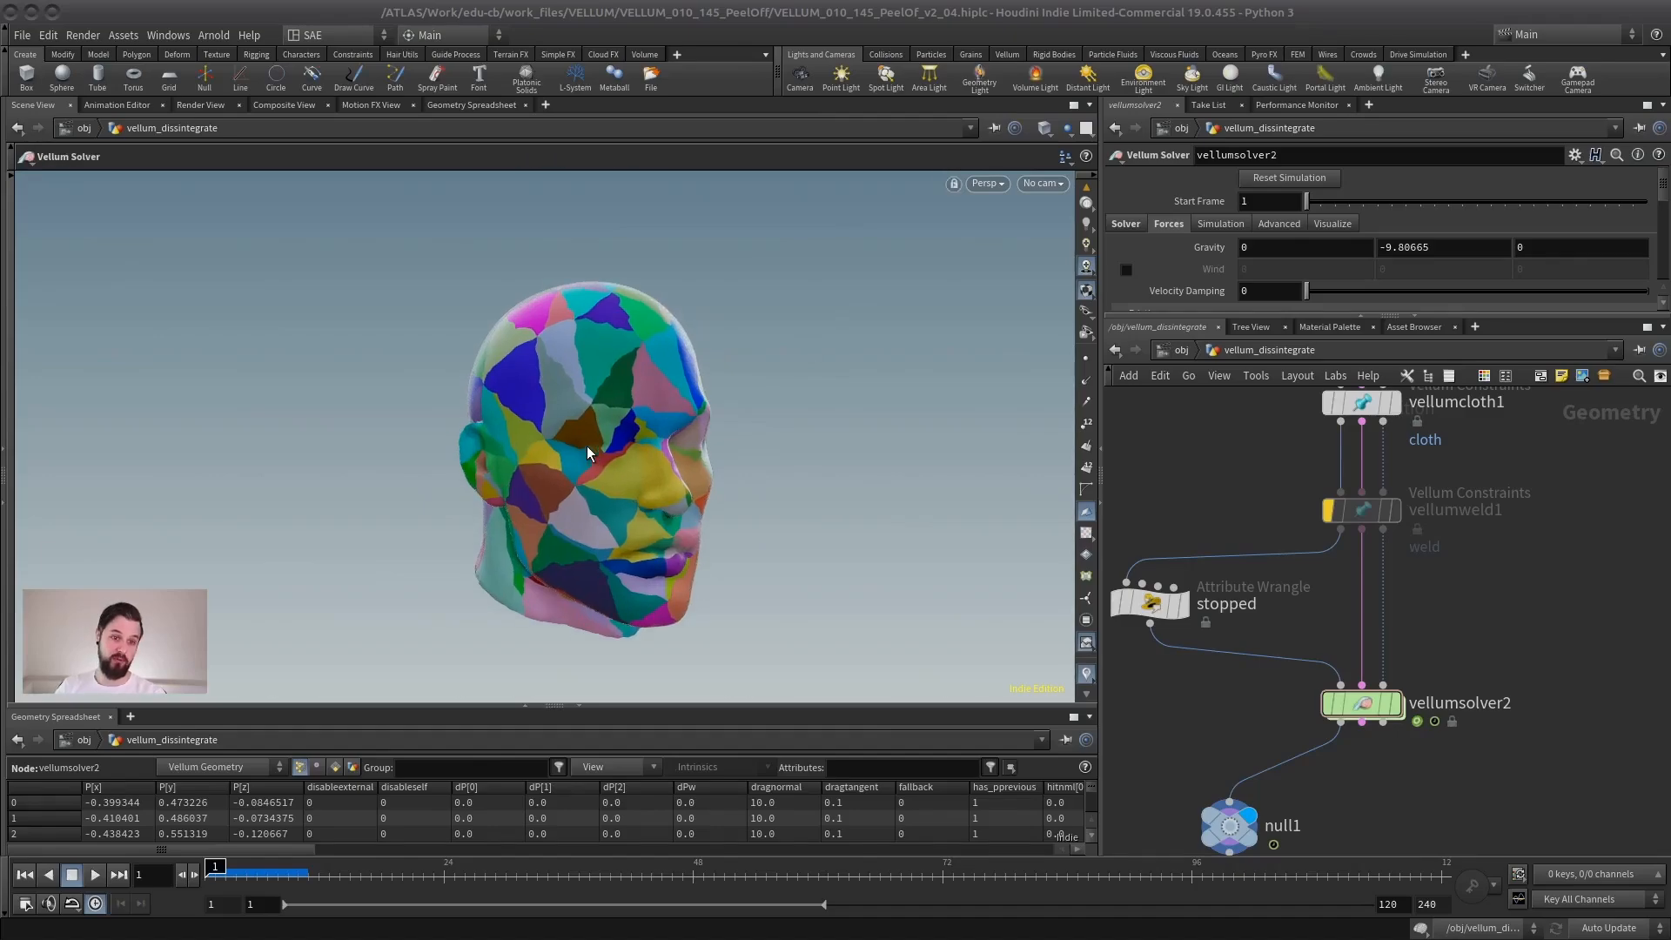
Review the stopped wrangle, and enter the forces network inside vellumsolver2.
left_click(1150, 603)
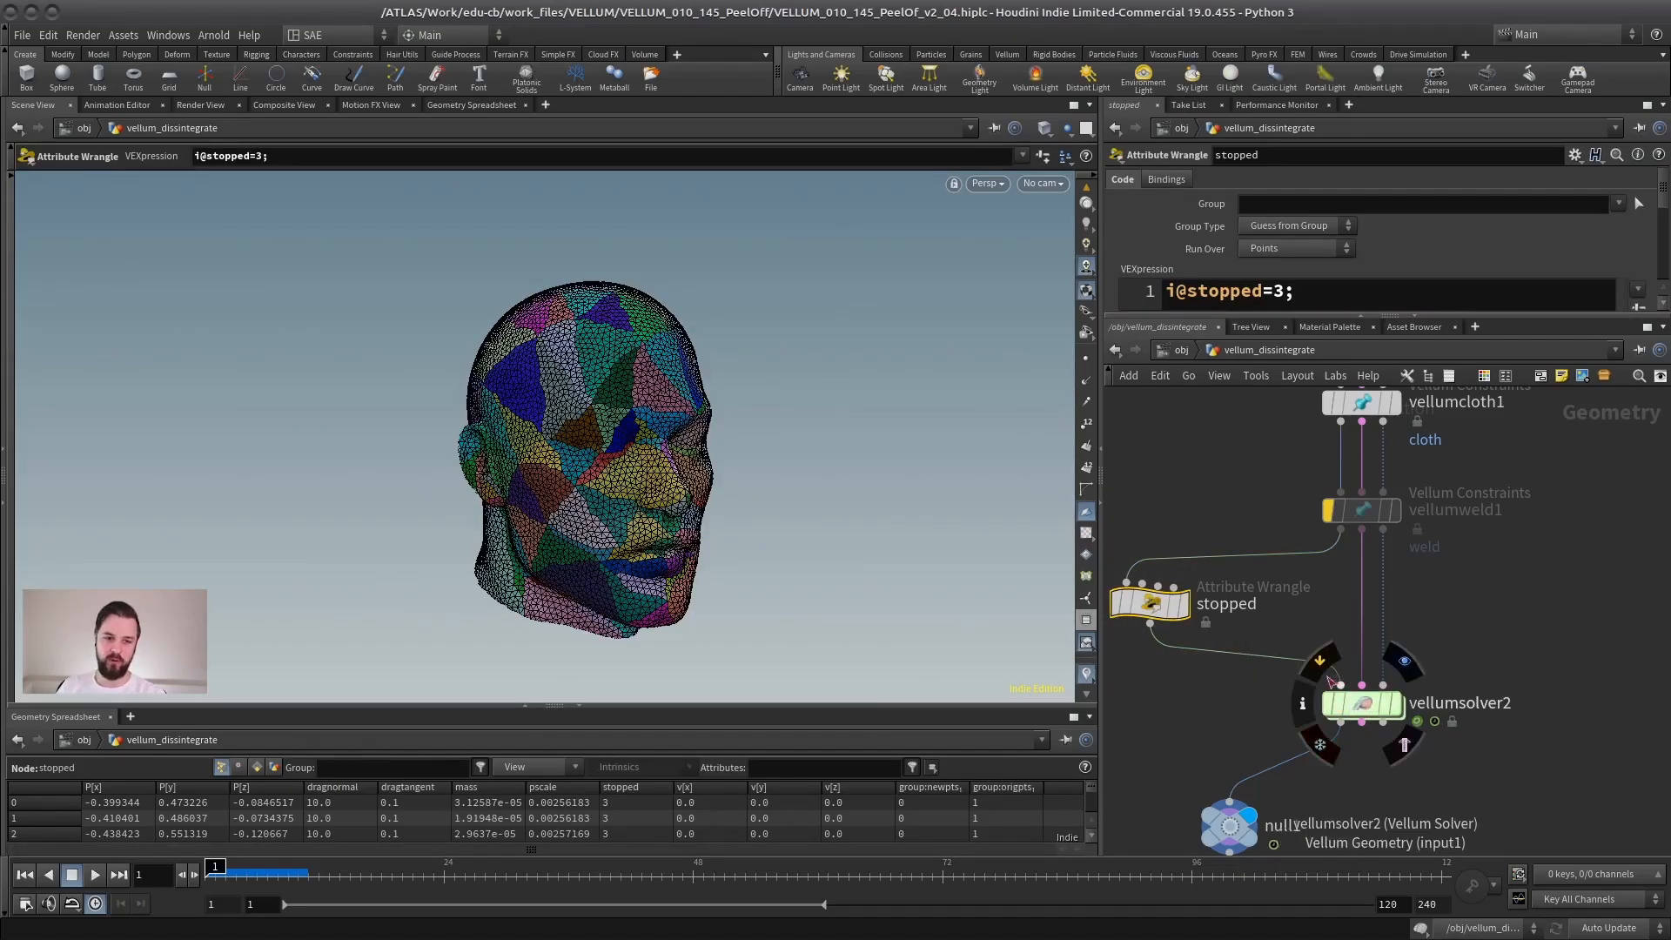
left_click(1365, 709)
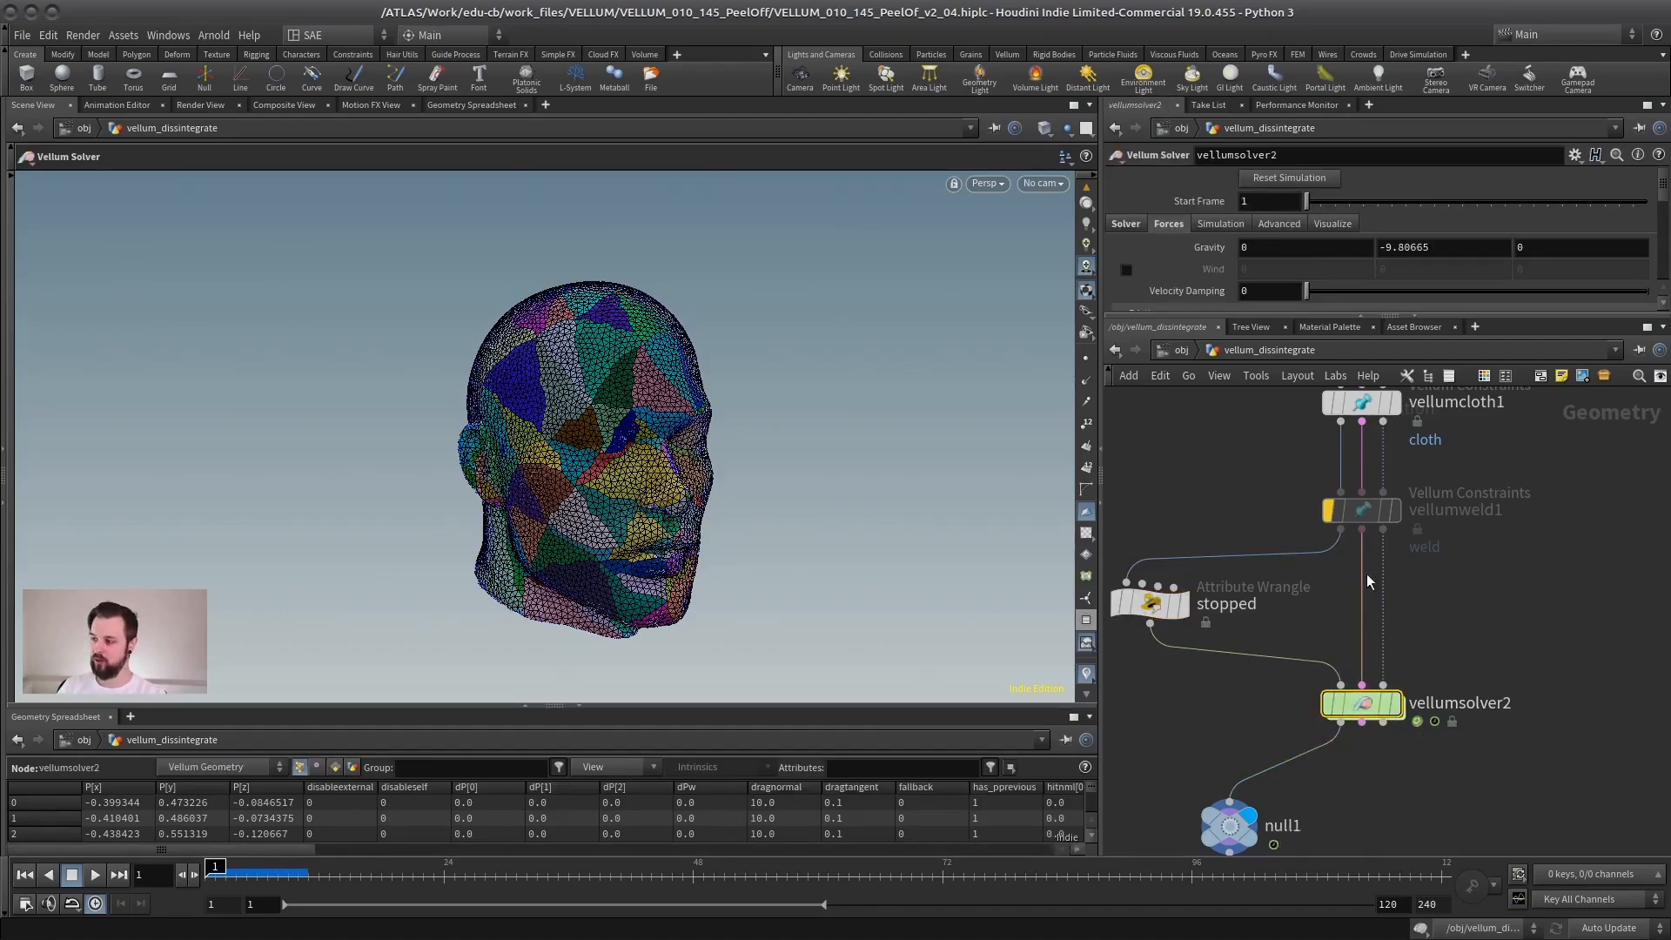
double_click(1362, 705)
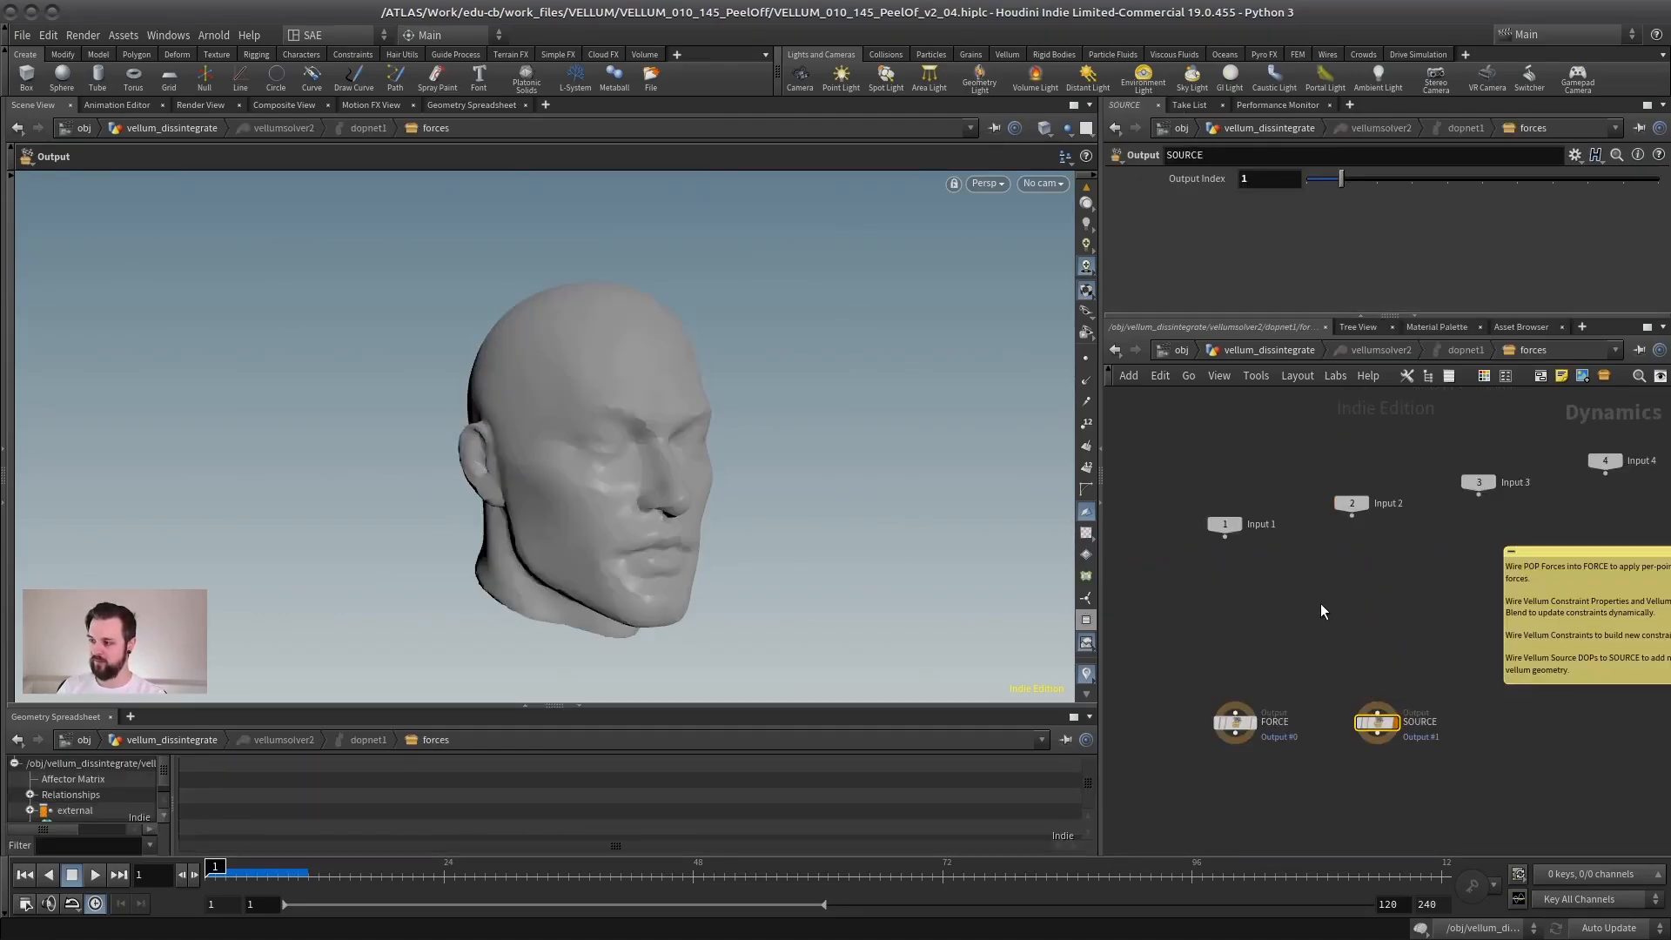
right_click_drag(1344, 619, 1349, 615)
middle_click_drag(1349, 615, 1325, 604)
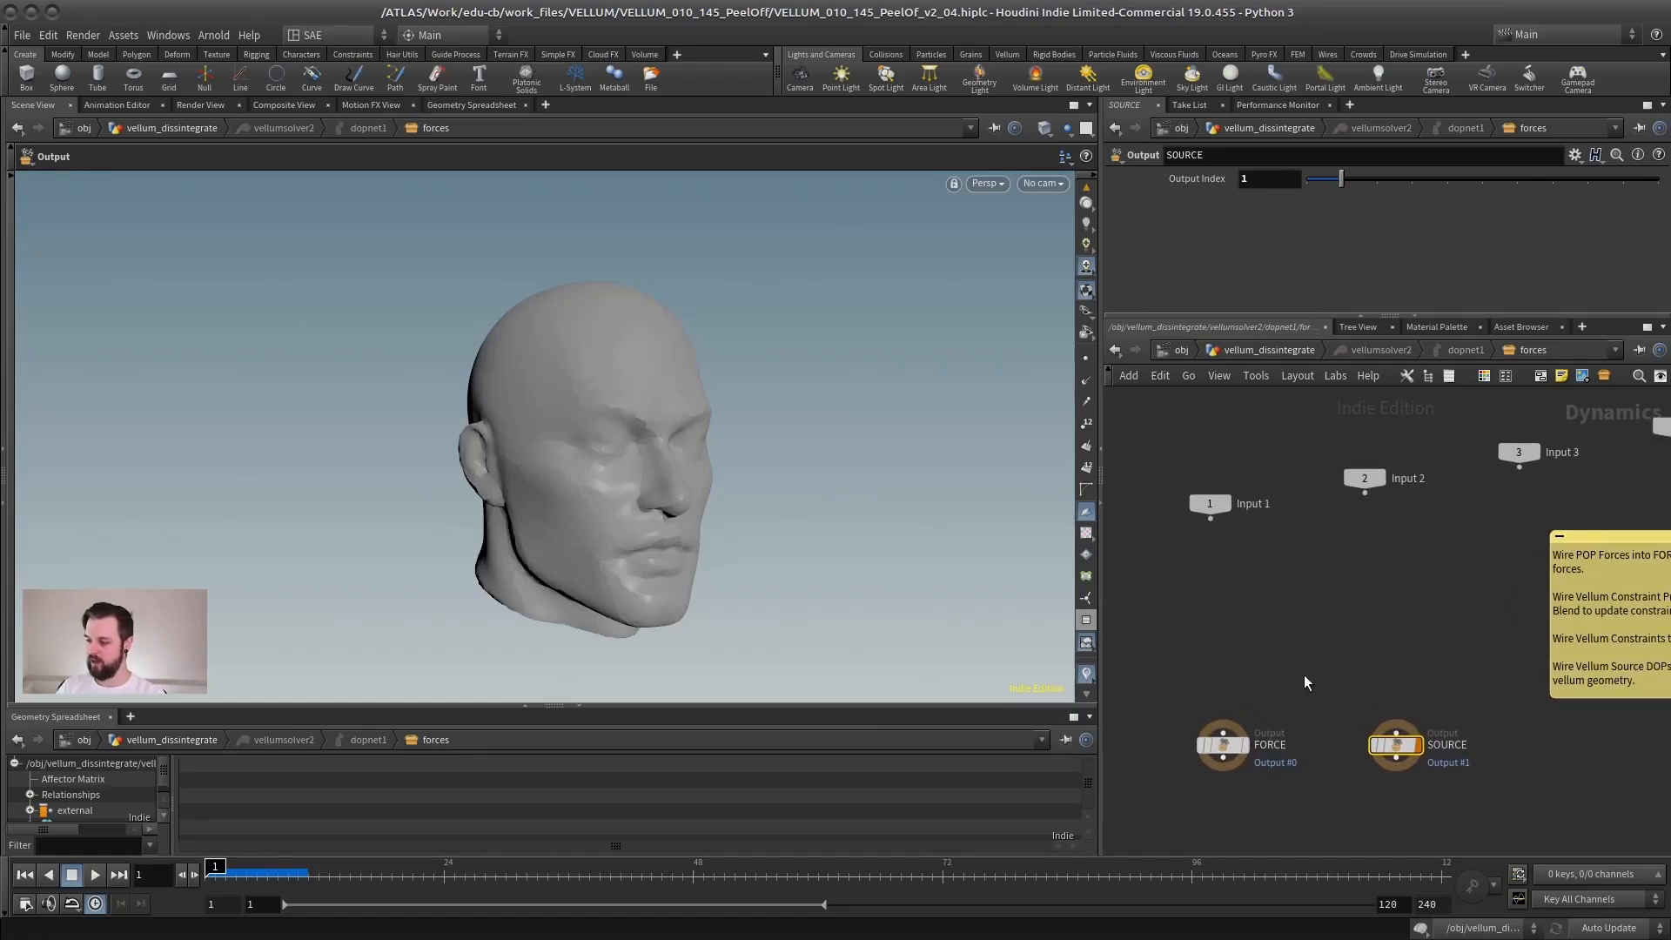
middle_click_drag(1271, 679, 1287, 642)
Move the SOURCE output node slightly farther away from the FORCE output node in the forces network.
left_click_drag(1306, 609, 1177, 783)
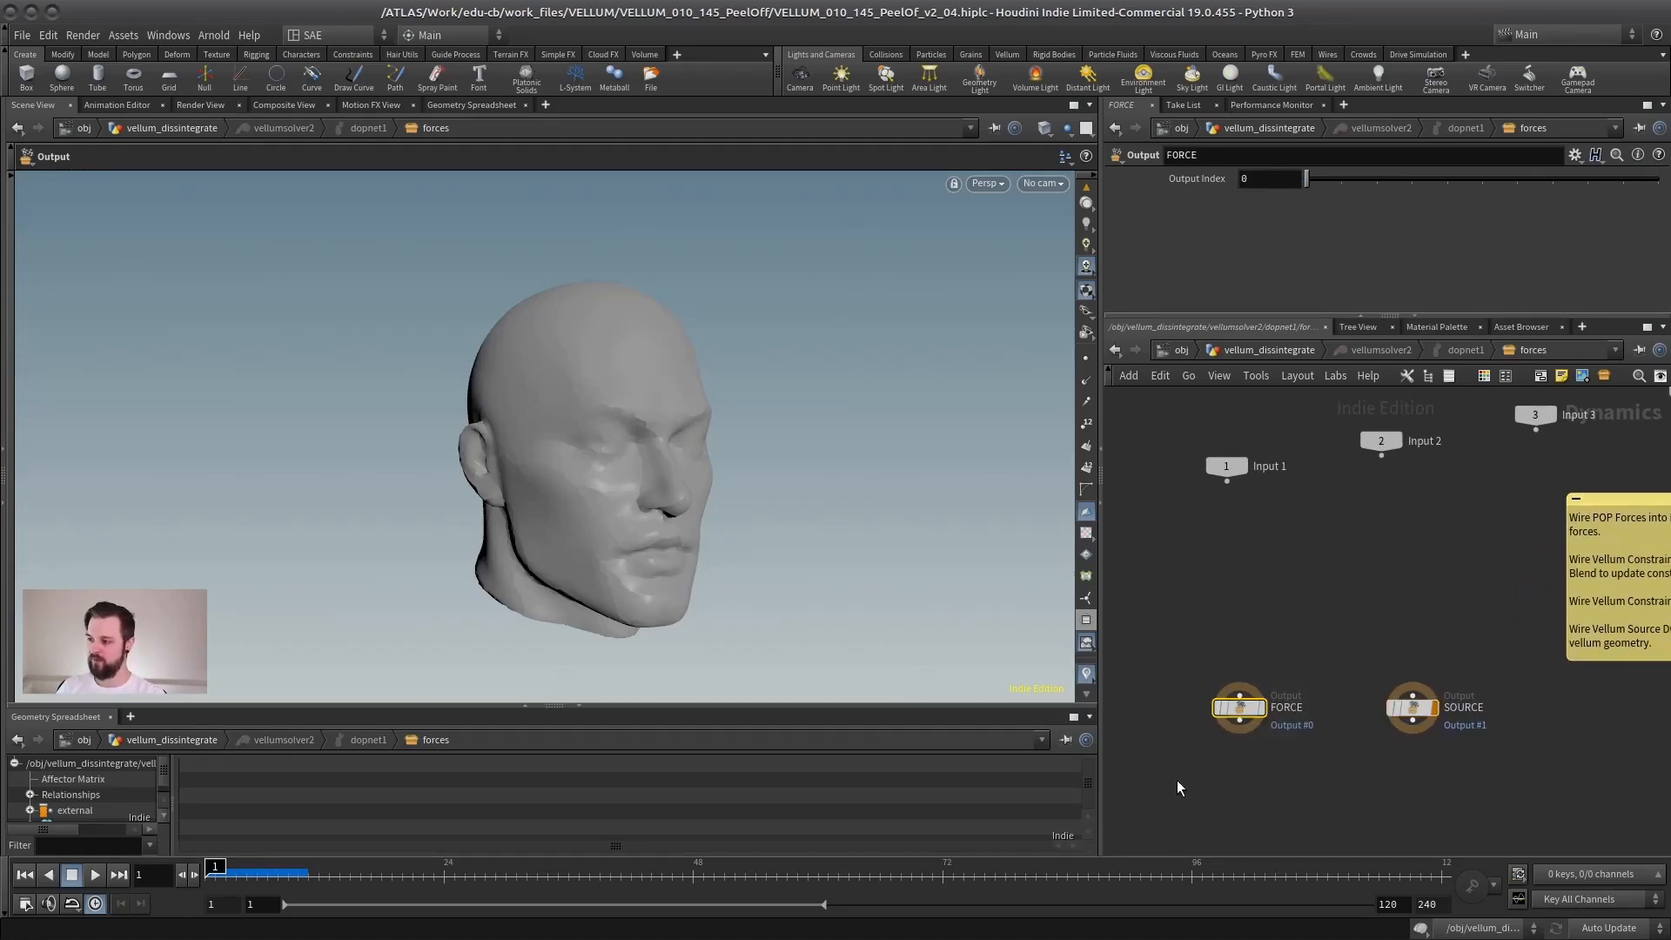
left_click_drag(1416, 706, 1457, 707)
mouse_move(1304, 657)
middle_mouse_down()
mouse_move(1285, 651)
mouse_move(1325, 662)
middle_mouse_up()
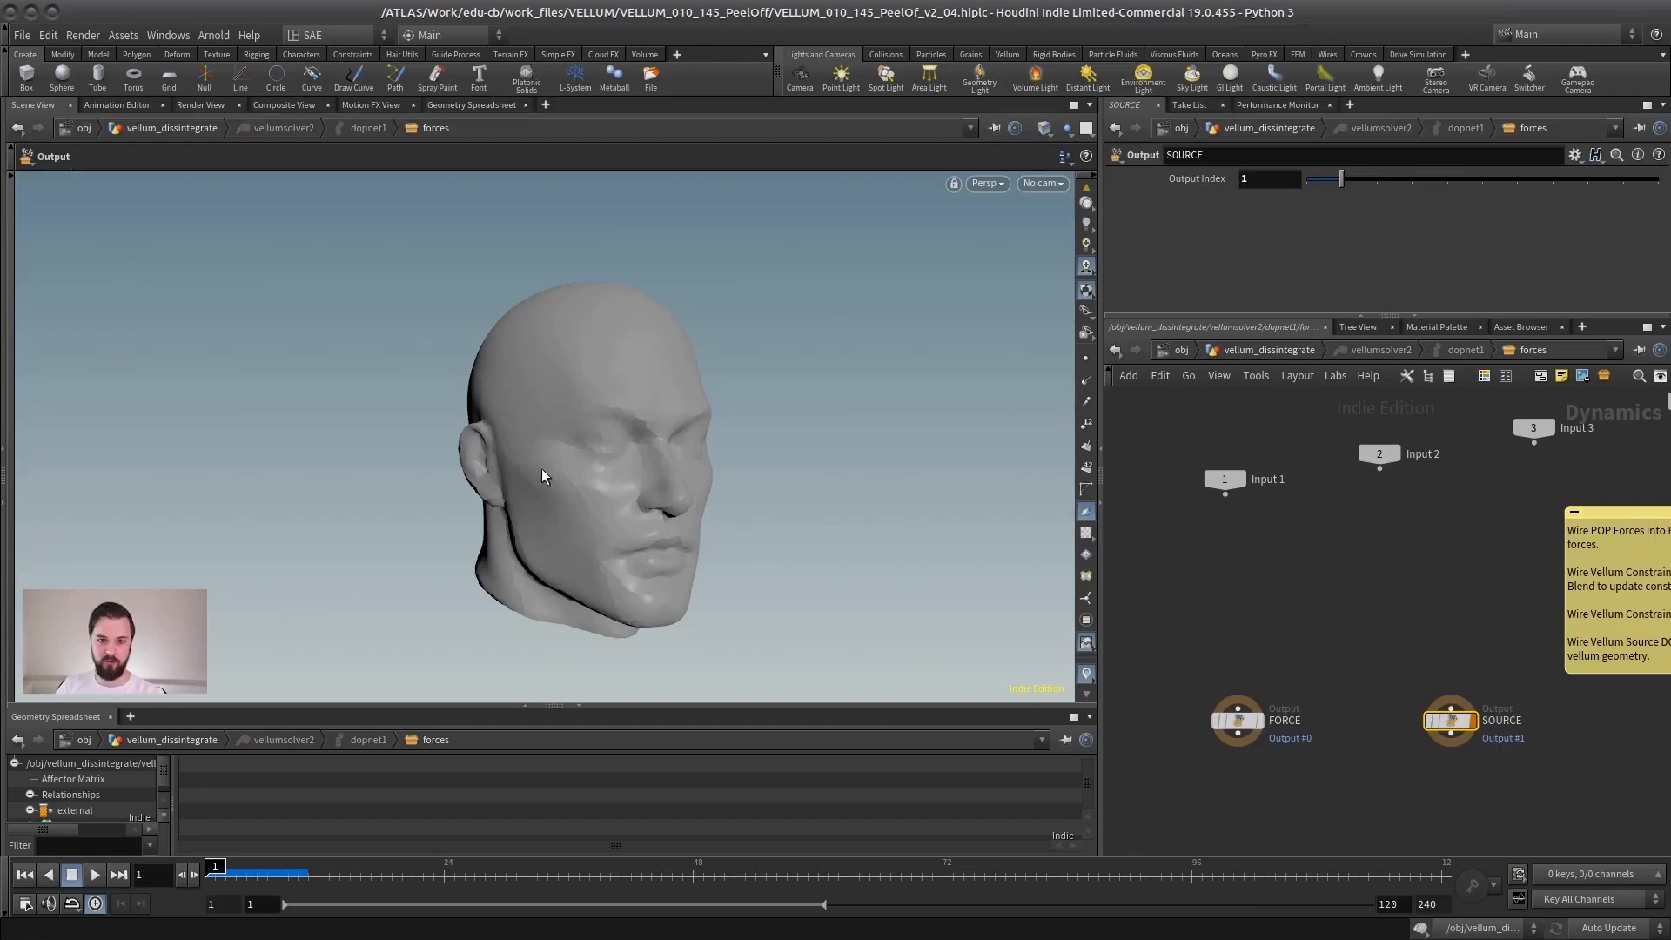
left_click(1236, 727)
left_click(1450, 720)
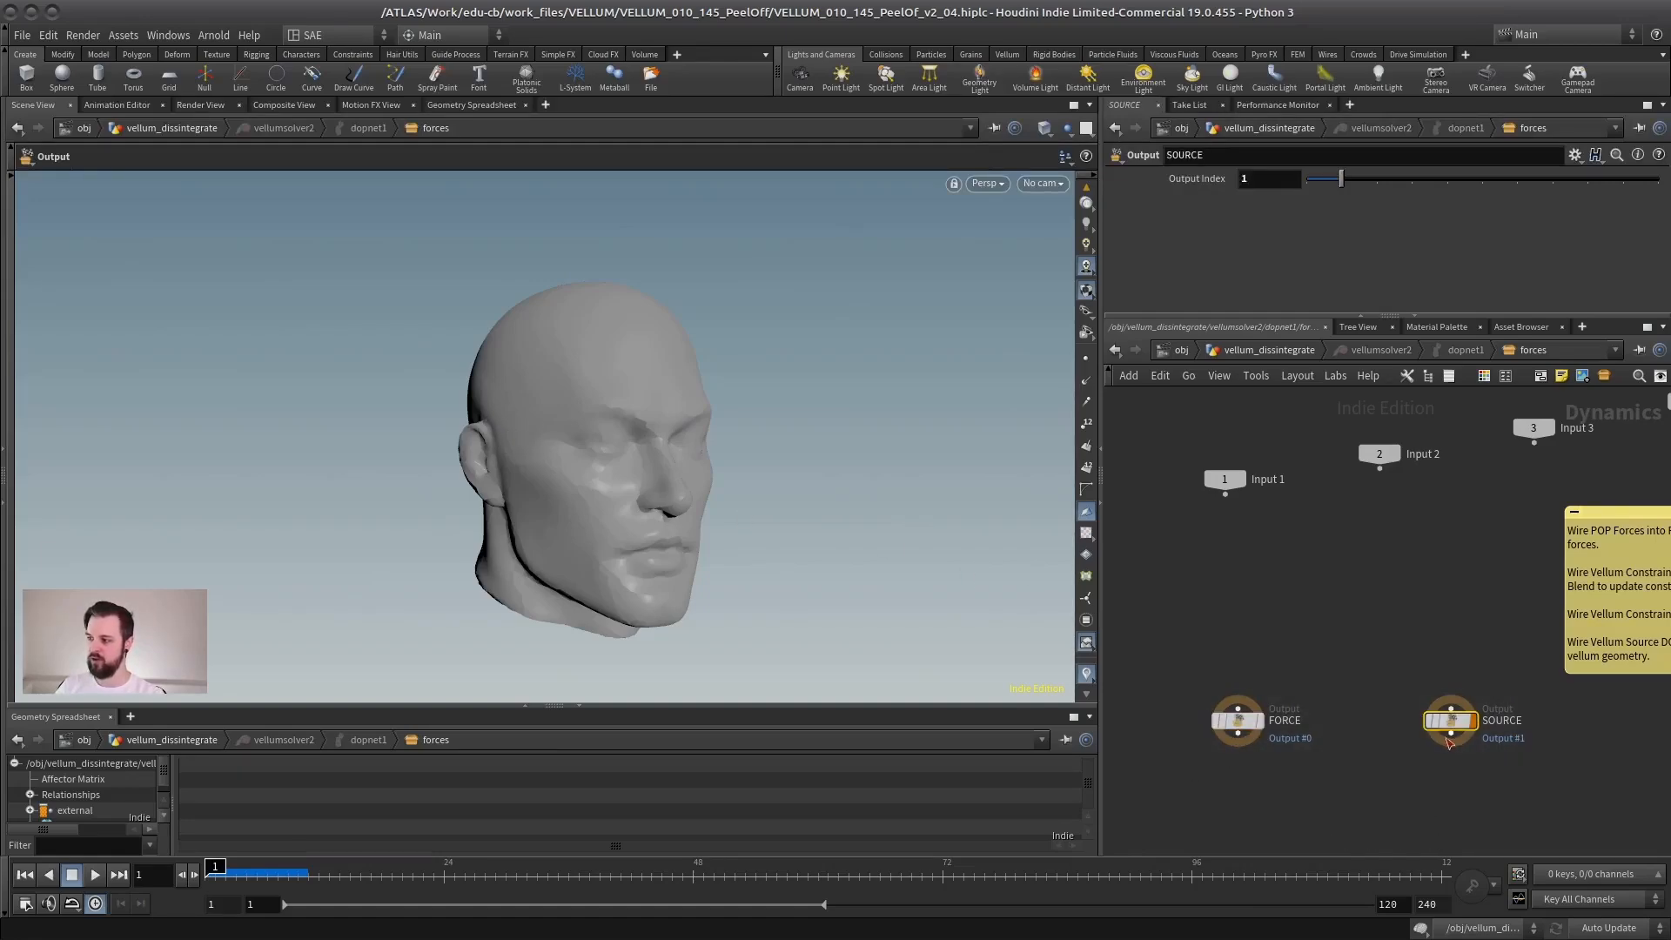
middle_click_drag(1344, 620, 1353, 621)
middle_click_drag(1322, 563, 1305, 584)
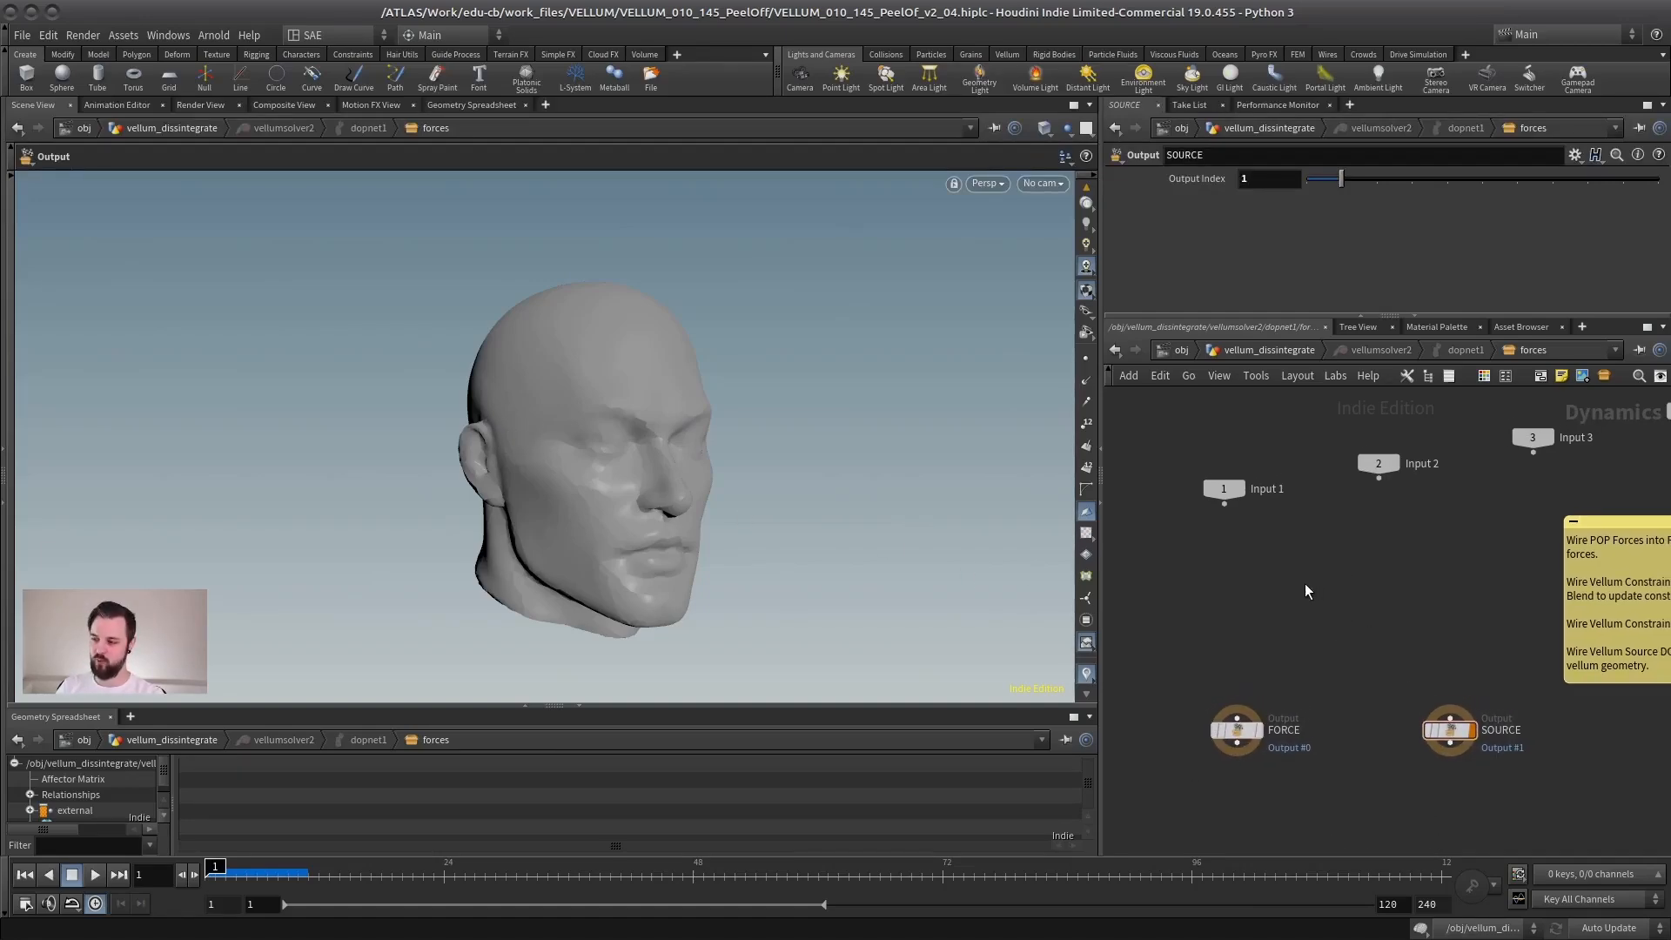
Add a POP Wrangle node between Input 1 and the FORCE output in the forces network, leaving it unwired.
mouse_move(671, 446)
left_mouse_down("alt")
mouse_move(644, 429)
mouse_move(675, 427)
left_mouse_up("alt")
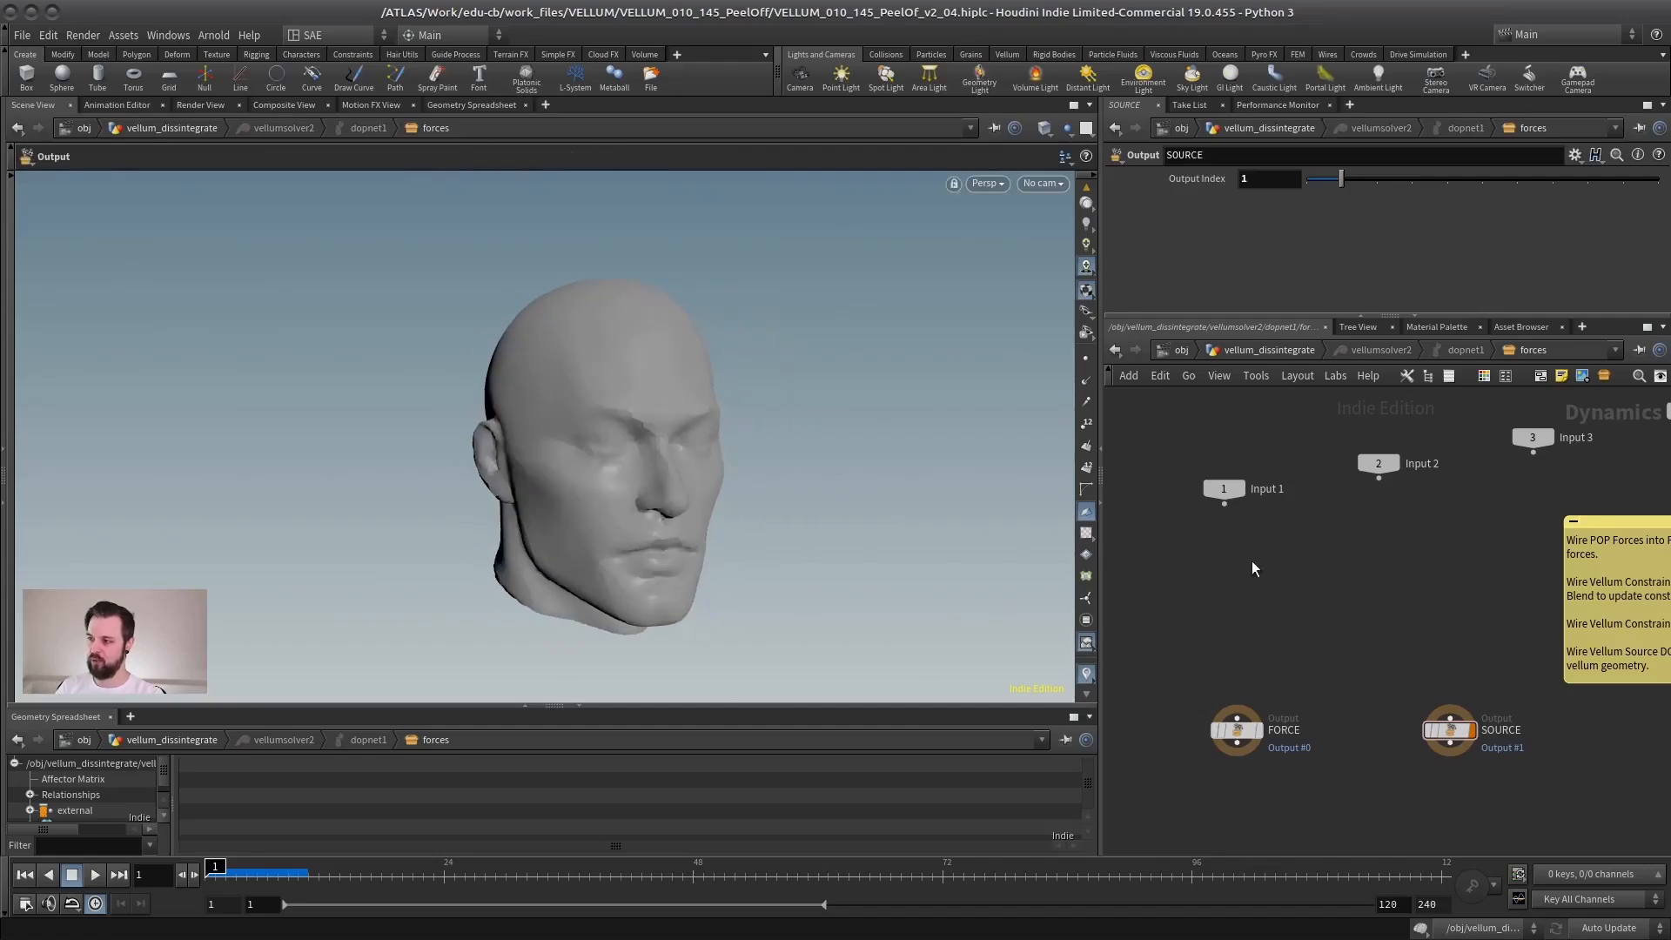
middle_click_drag(1324, 664, 1247, 607)
scroll(1284, 617, "up", 3)
left_click(1368, 729)
scroll(1242, 599, "down", 2)
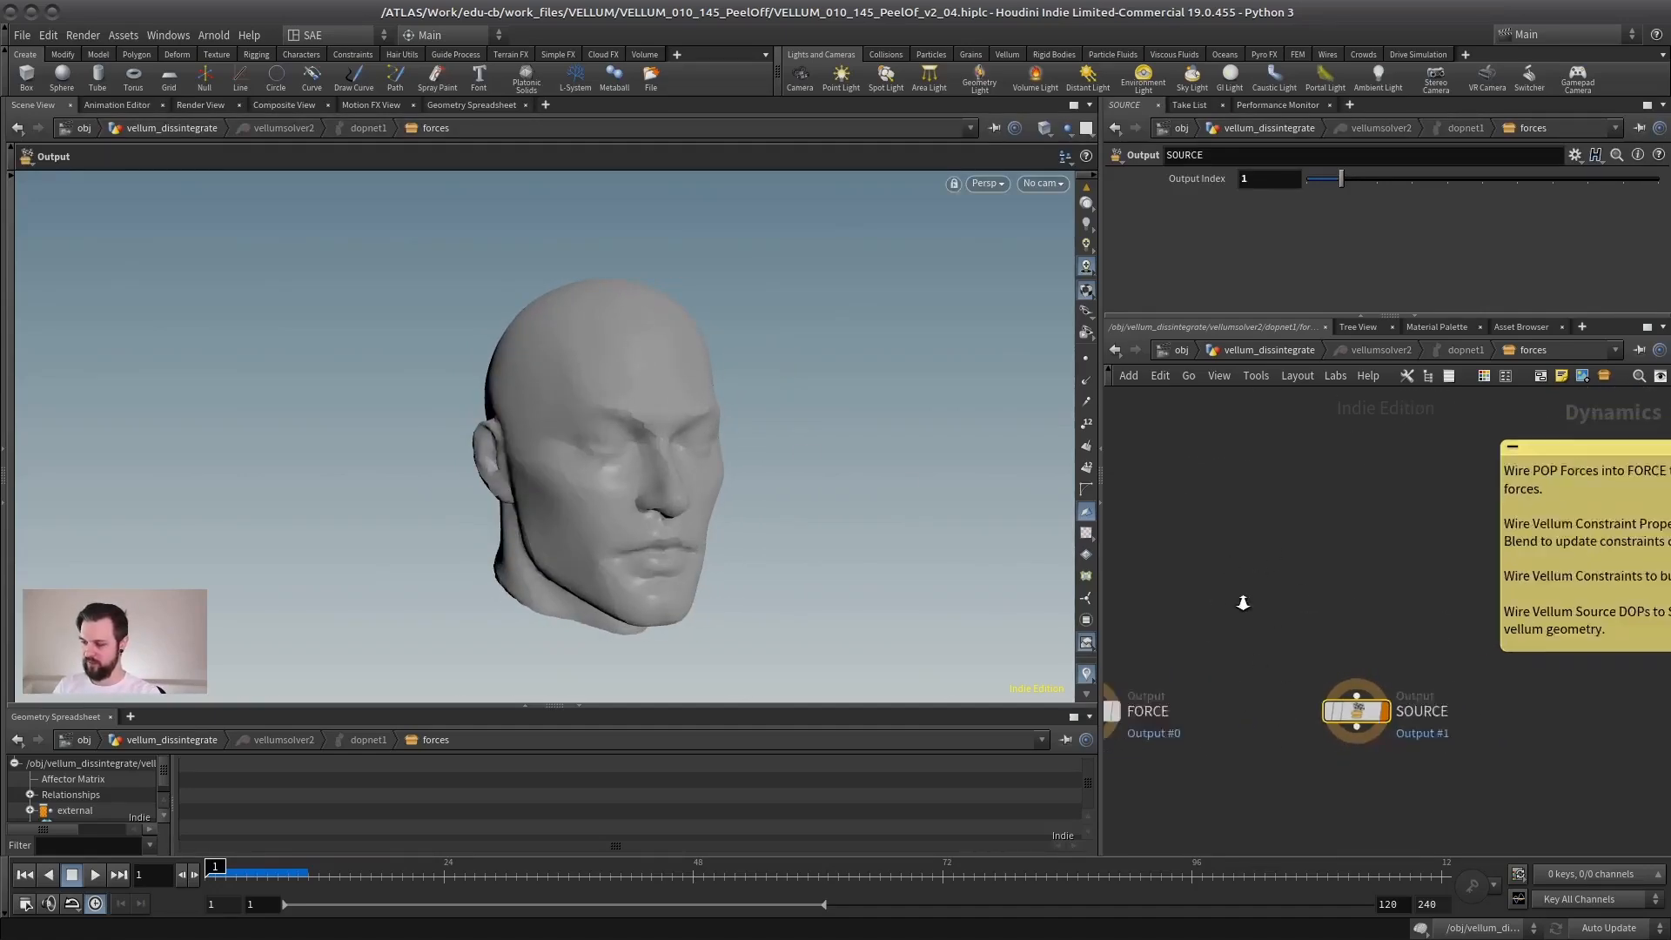
middle_click_drag(1160, 528, 1264, 568)
left_click(1262, 579)
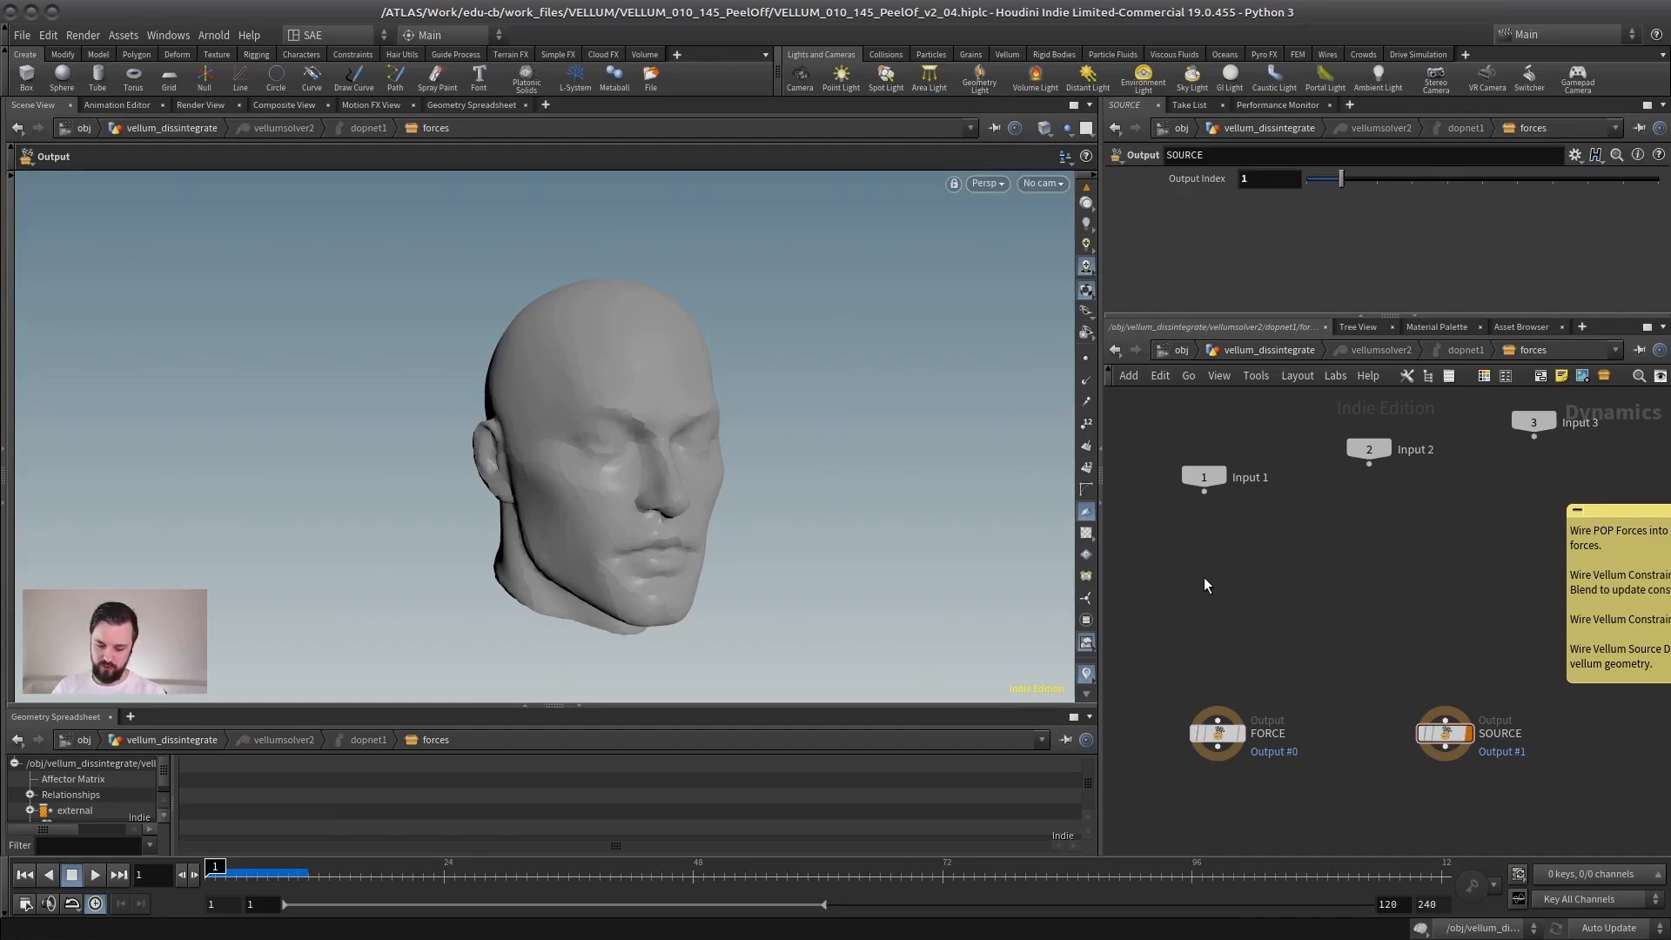
key("Tab")
type("popwr")
key("Return")
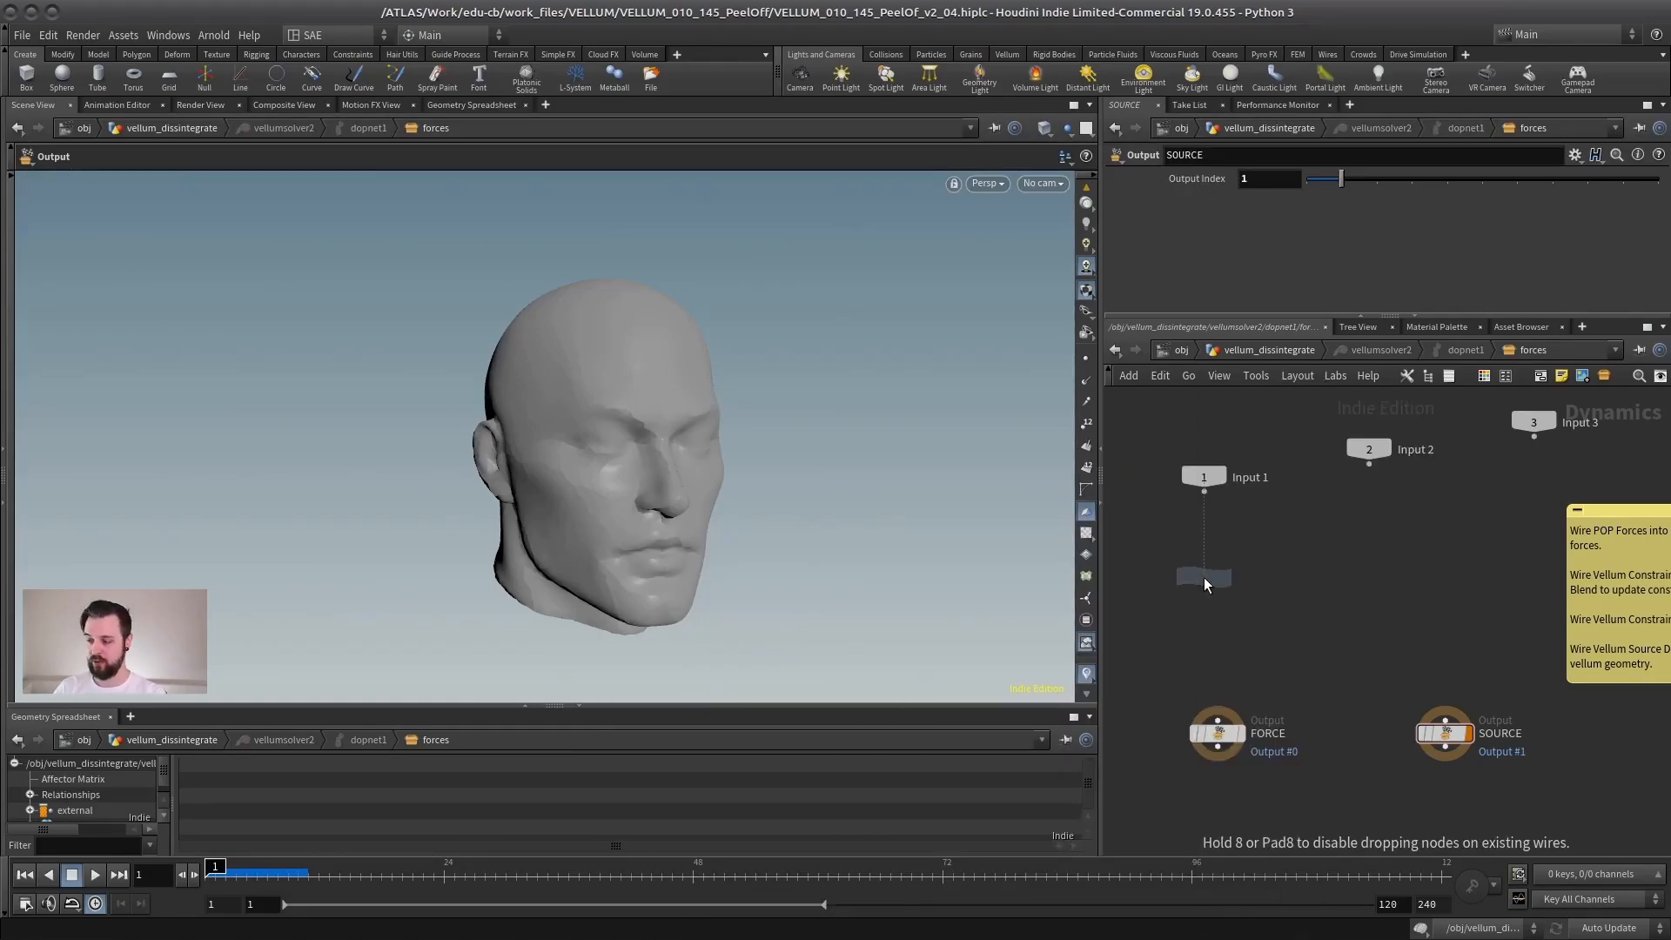
left_click(1256, 564)
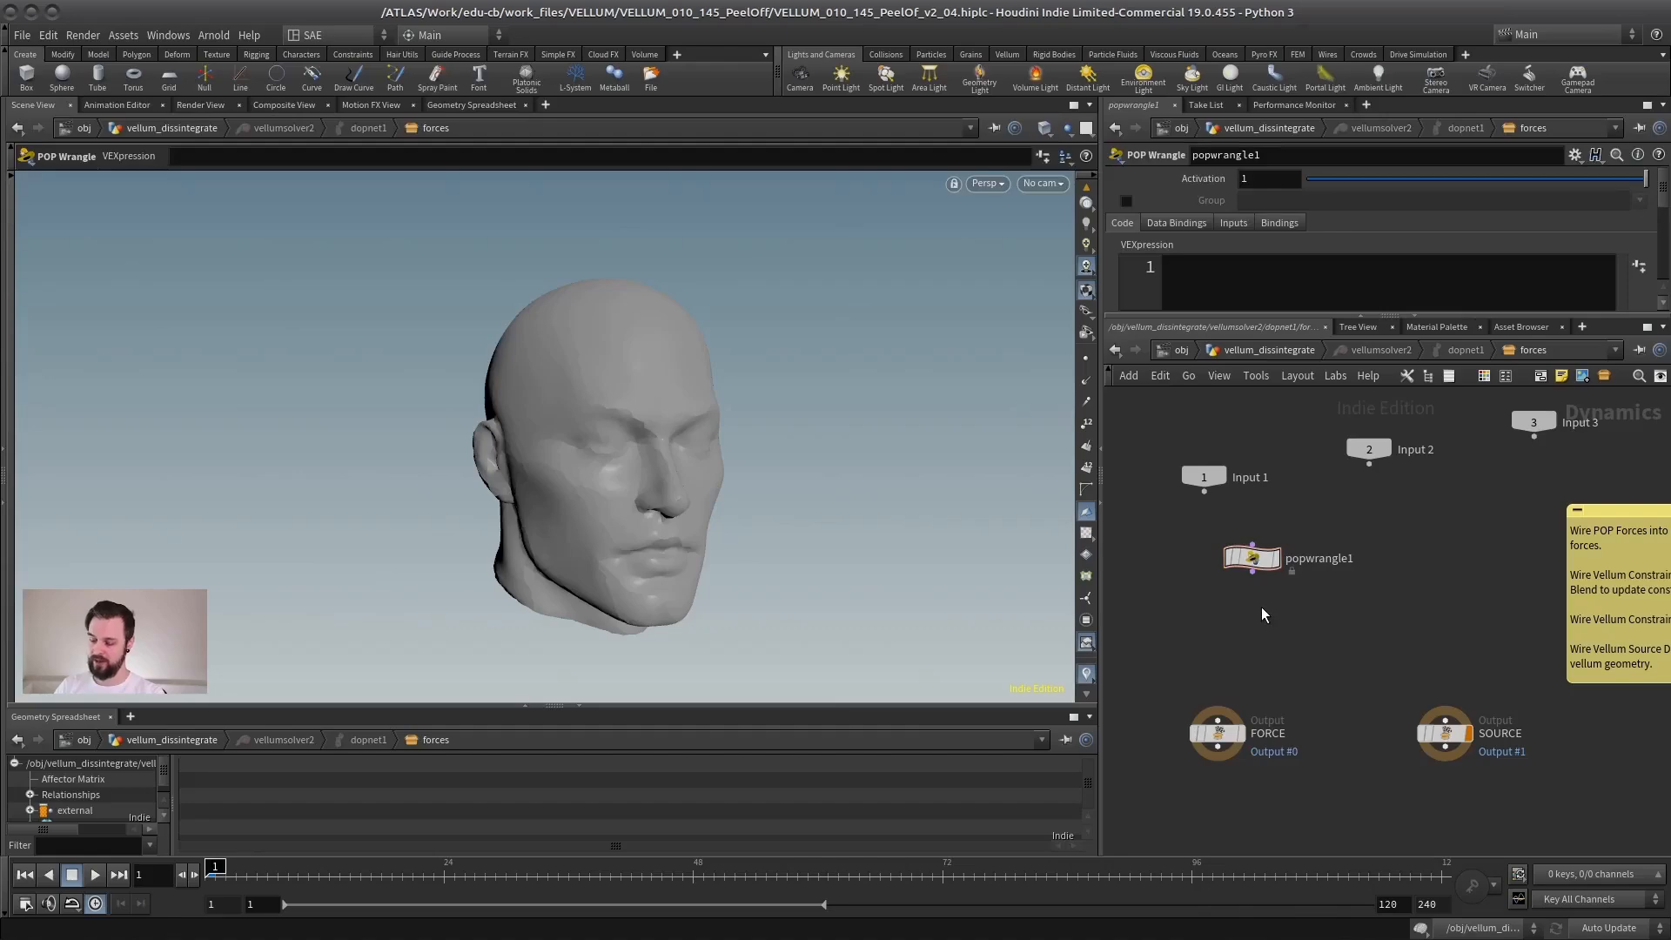
Add a Geometry Wrangle and a Geometry VOP node beneath popwrangle1 in the forces network.
key("Tab")
type("geo")
key("Down")
key("Down")
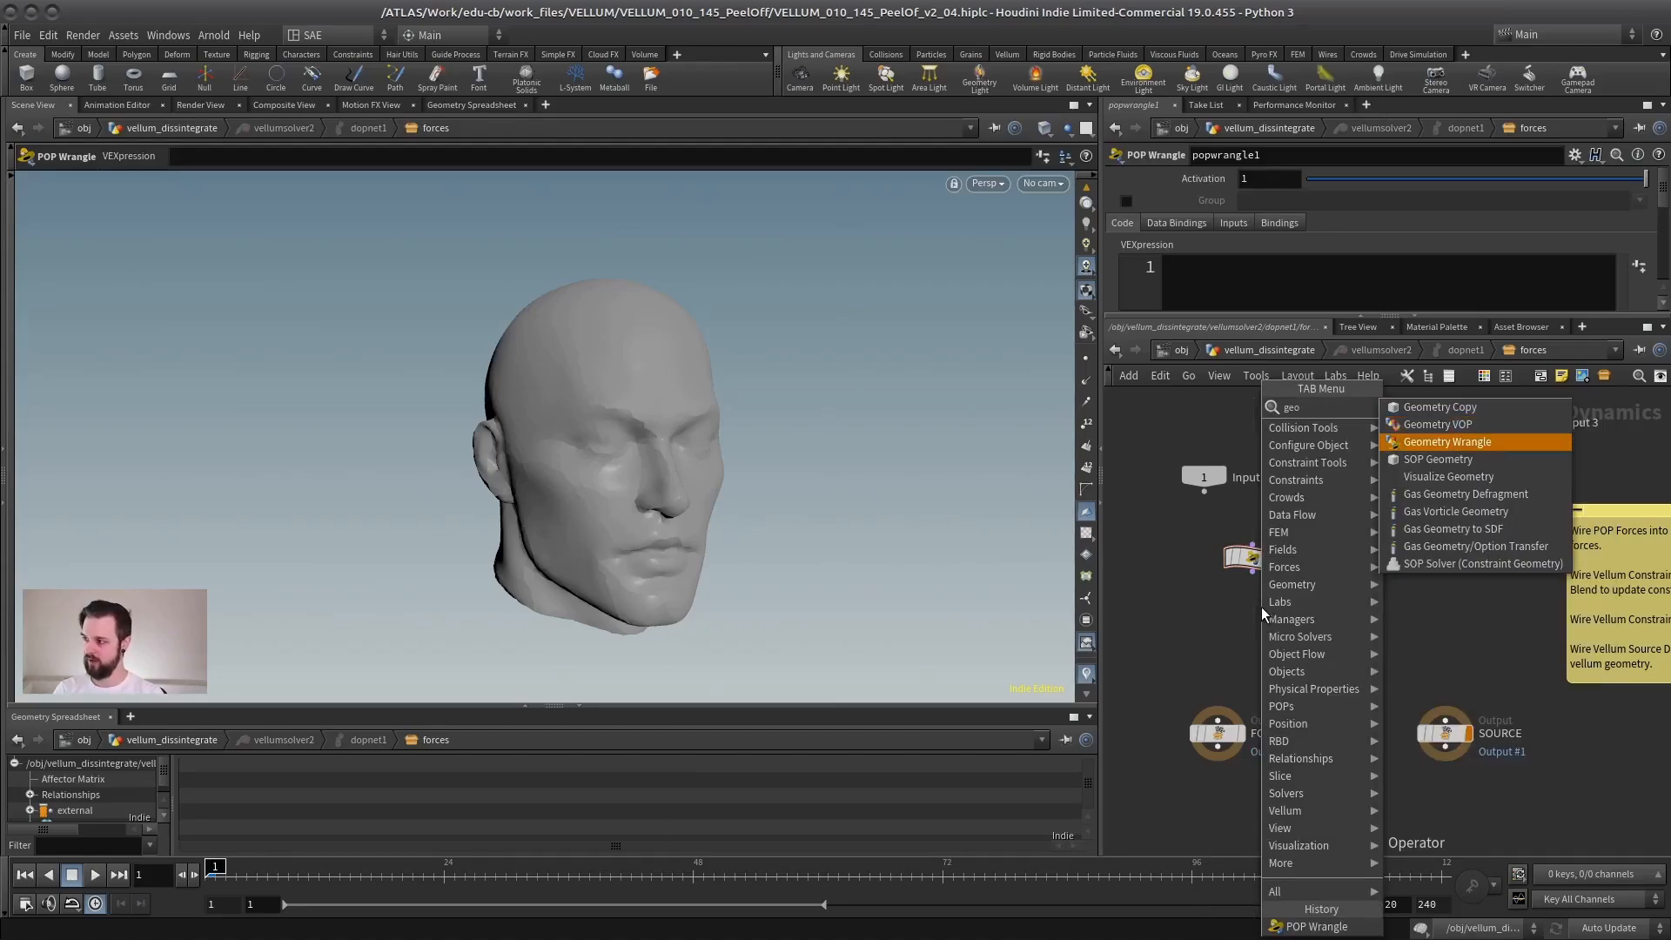
key("Return")
left_click(1267, 598)
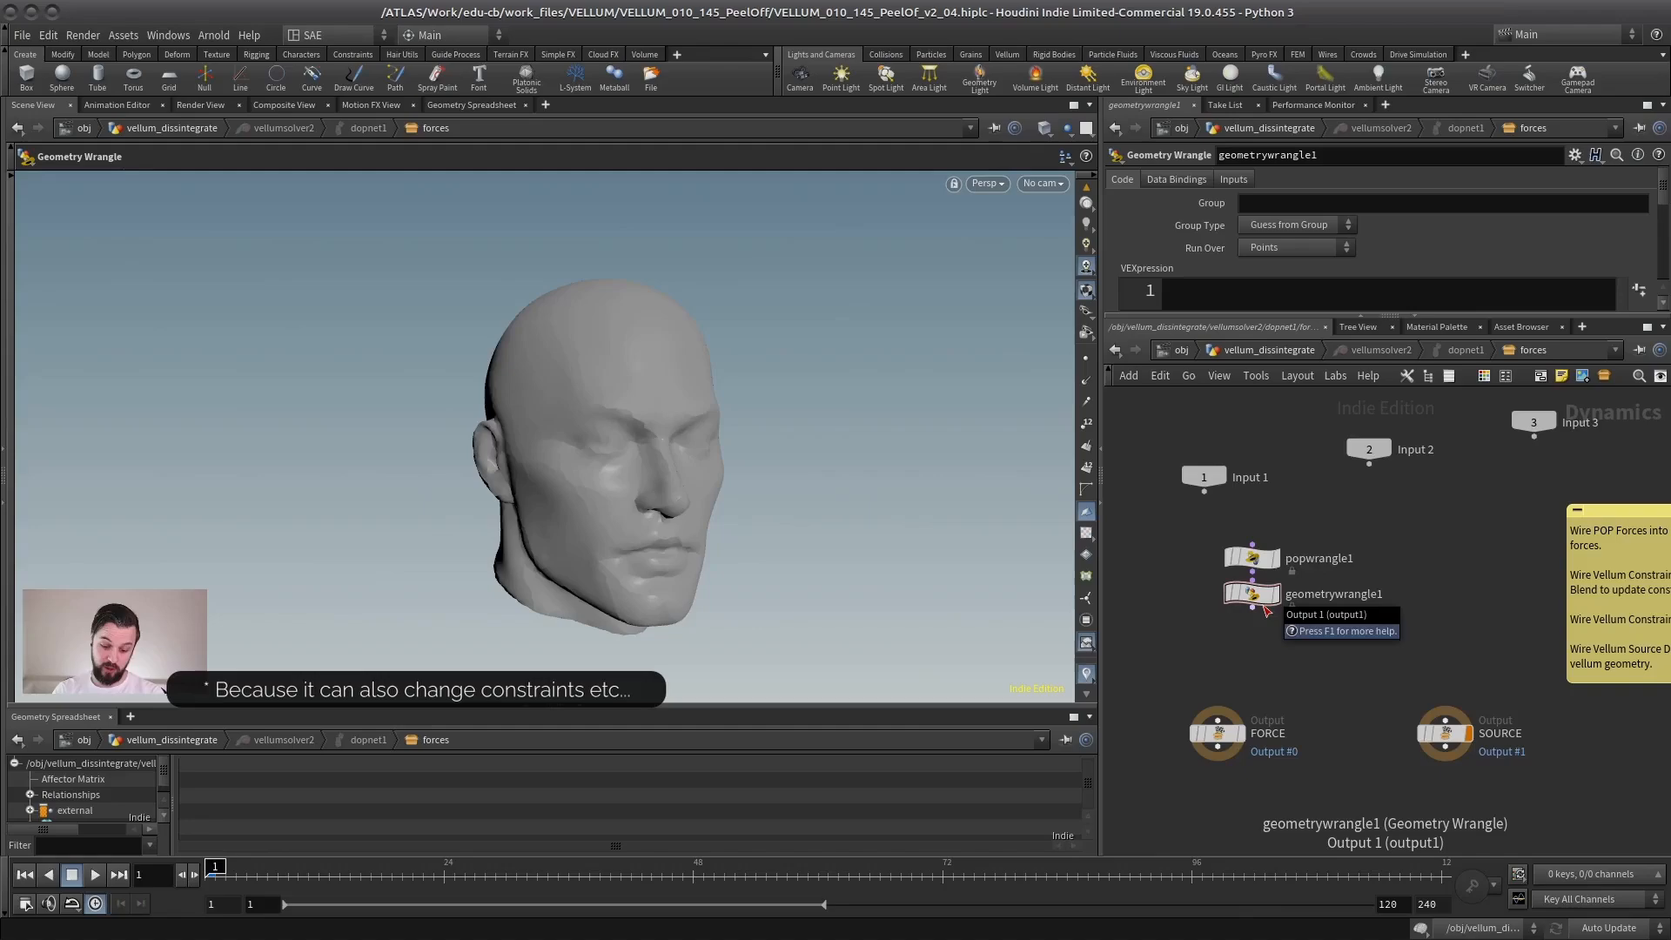
key("Tab")
type("geomvop")
key("Return")
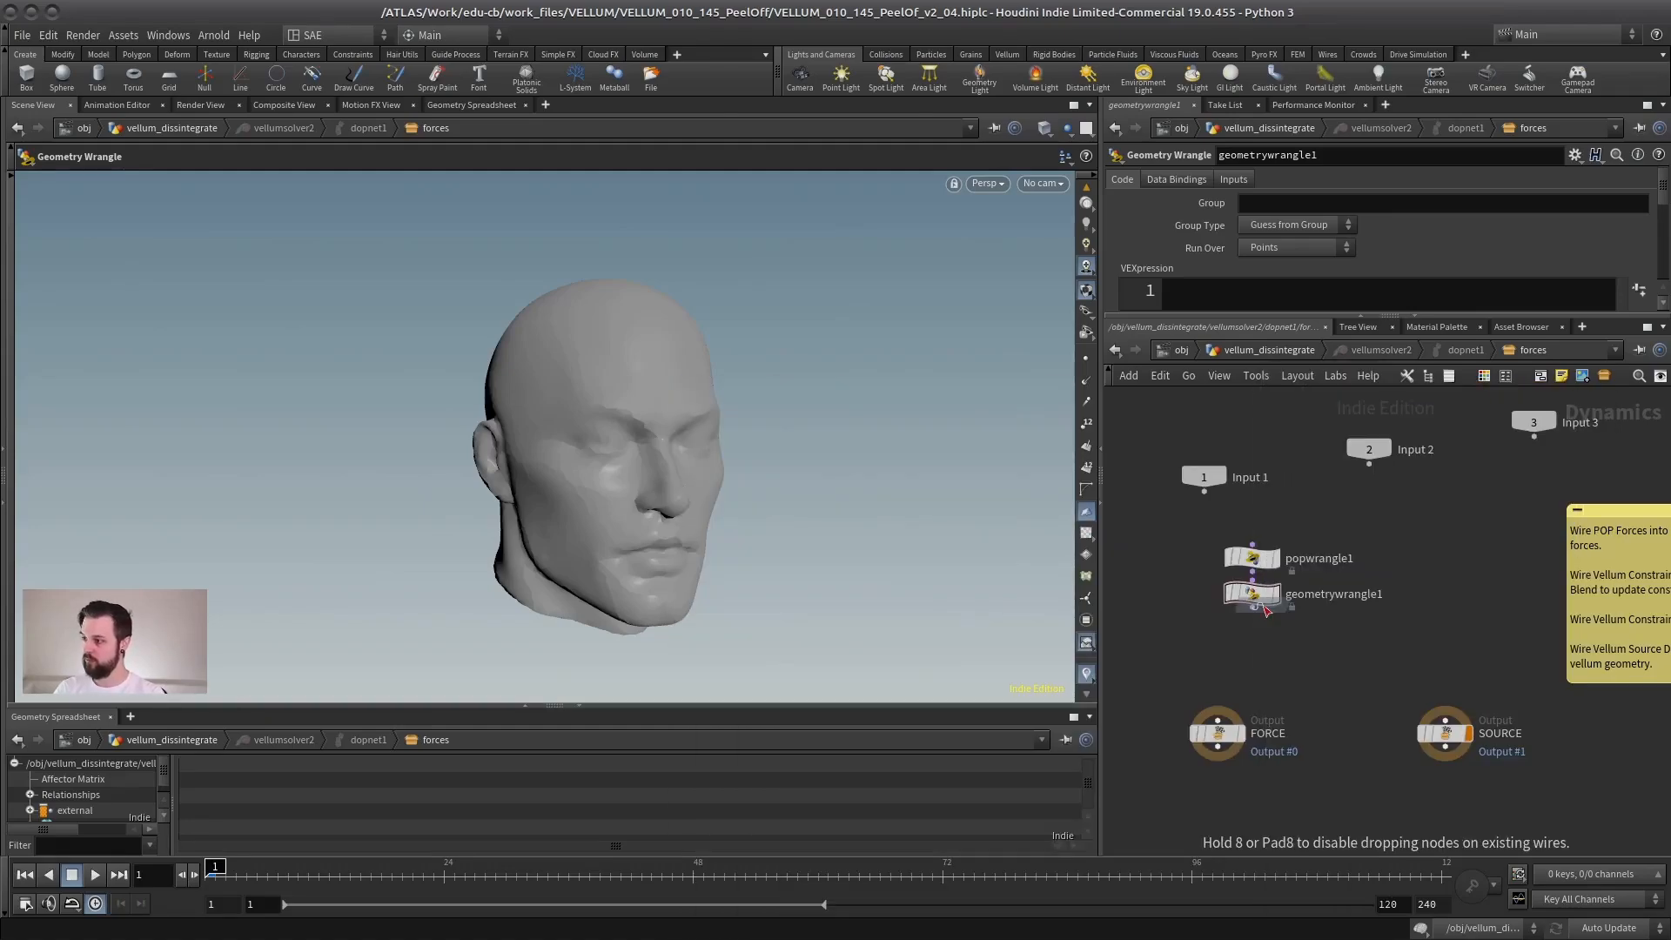
left_click(1253, 640)
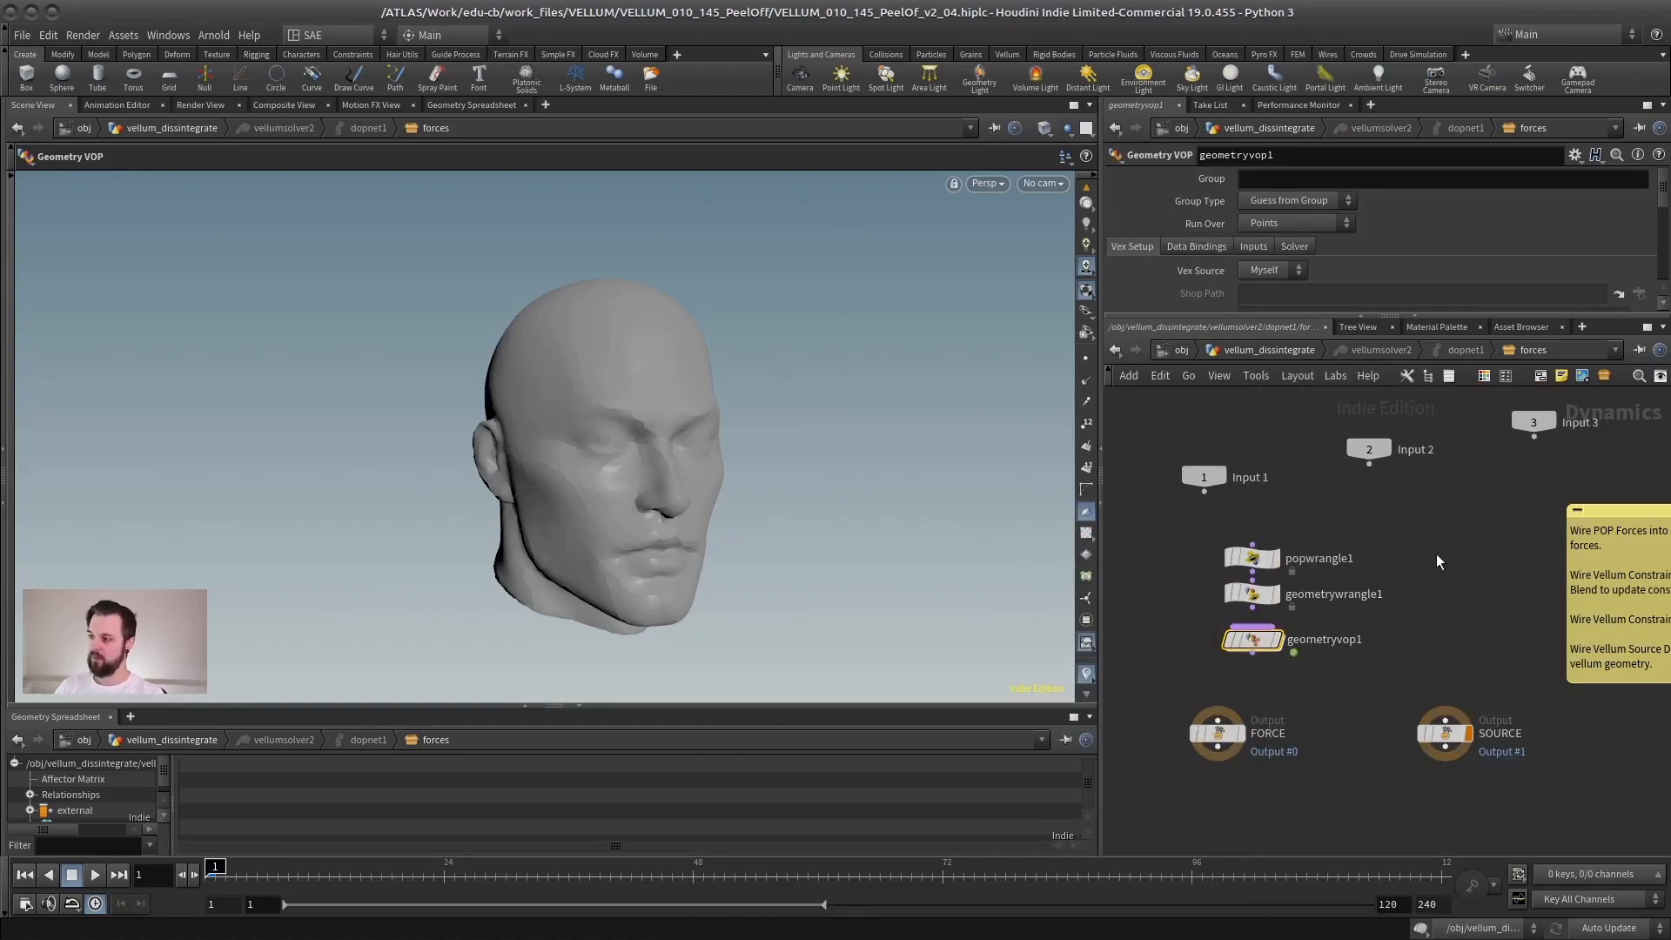
Add a SOP Solver node above the SOURCE output in the forces network.
key("Tab")
type("sop sol")
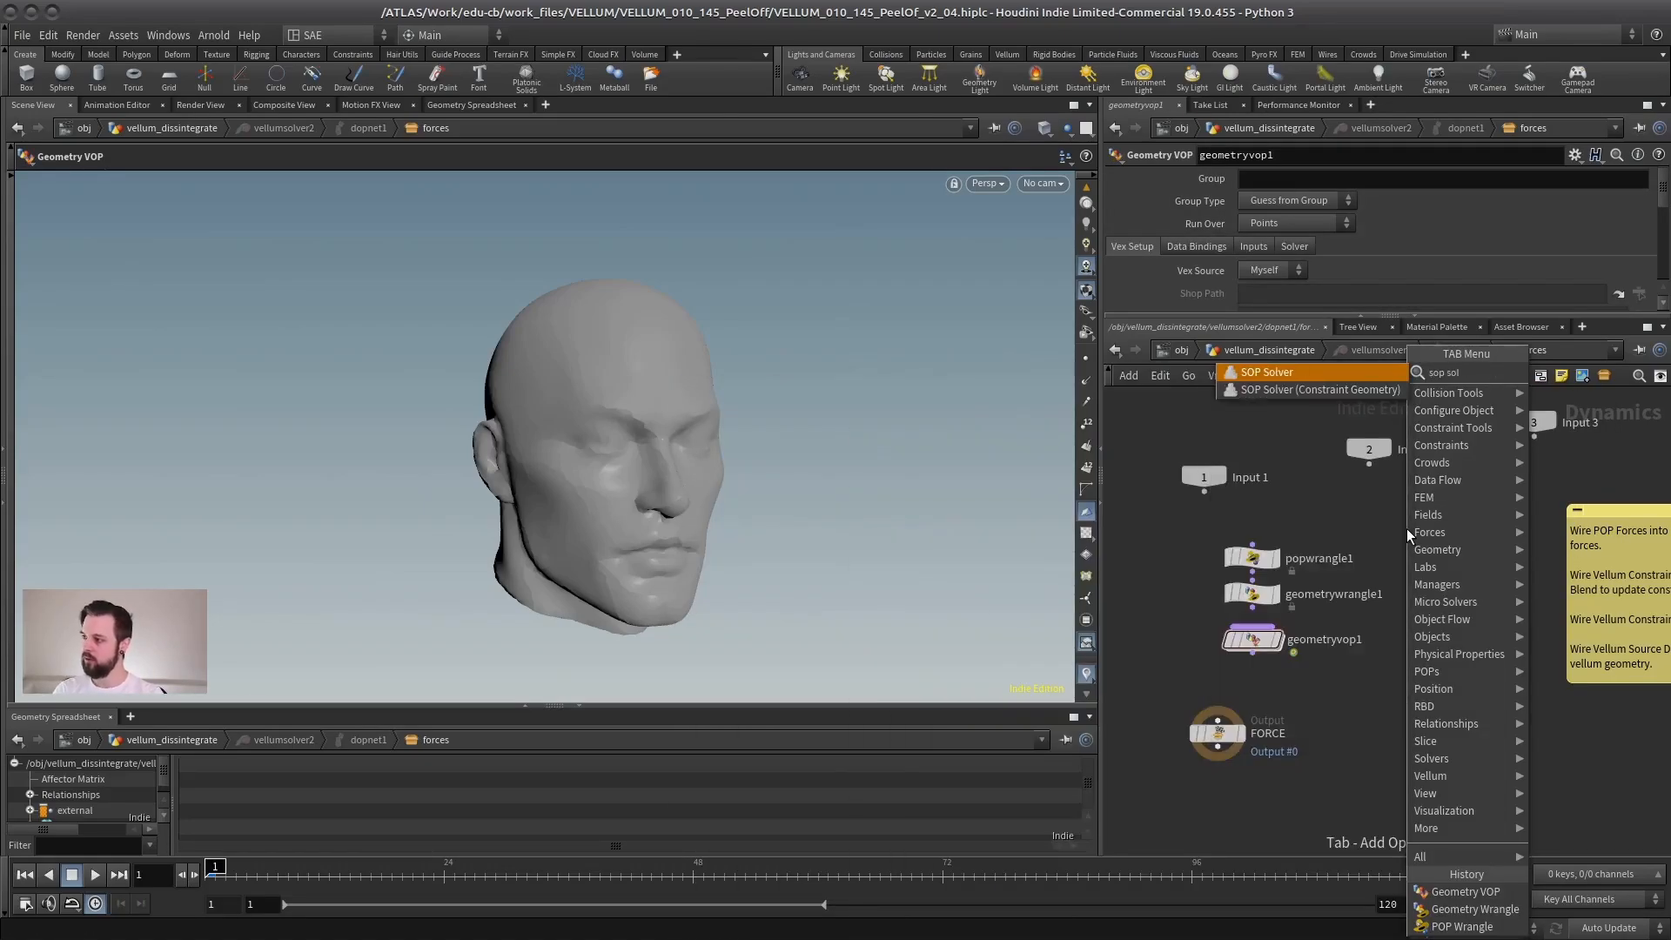
key("Return")
left_click(1430, 572)
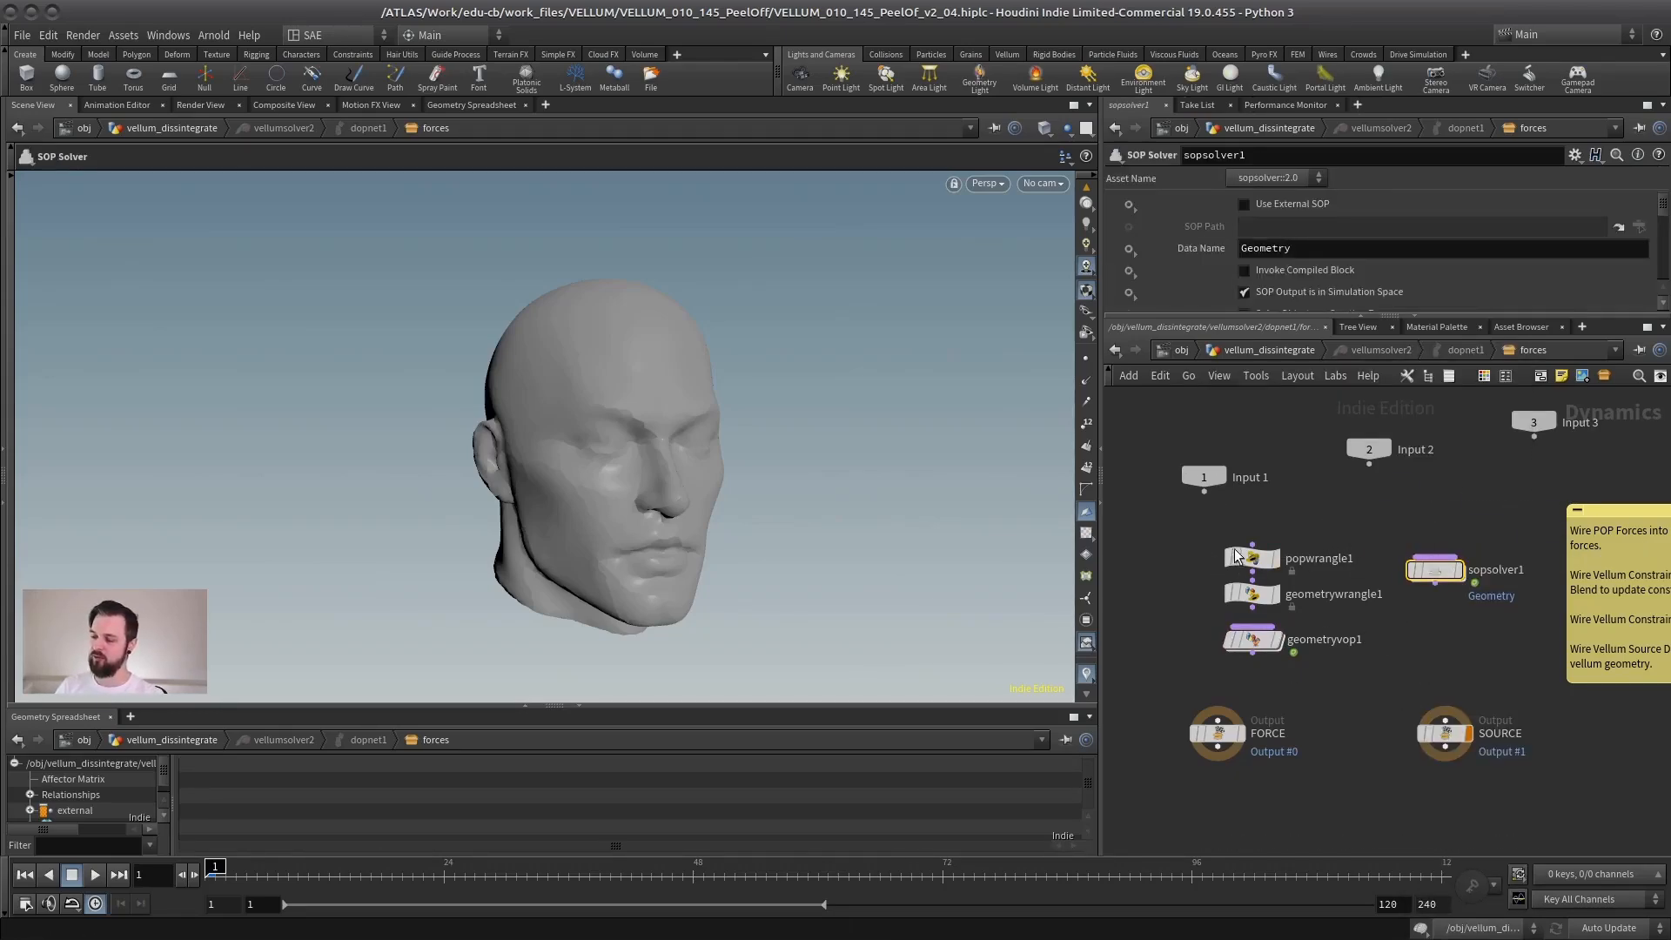
Select popwrangle1, geometrywrangle1 and geometryvop1 together and delete them, keeping only the SOP Solver.
middle_click_drag(1356, 599, 1360, 614)
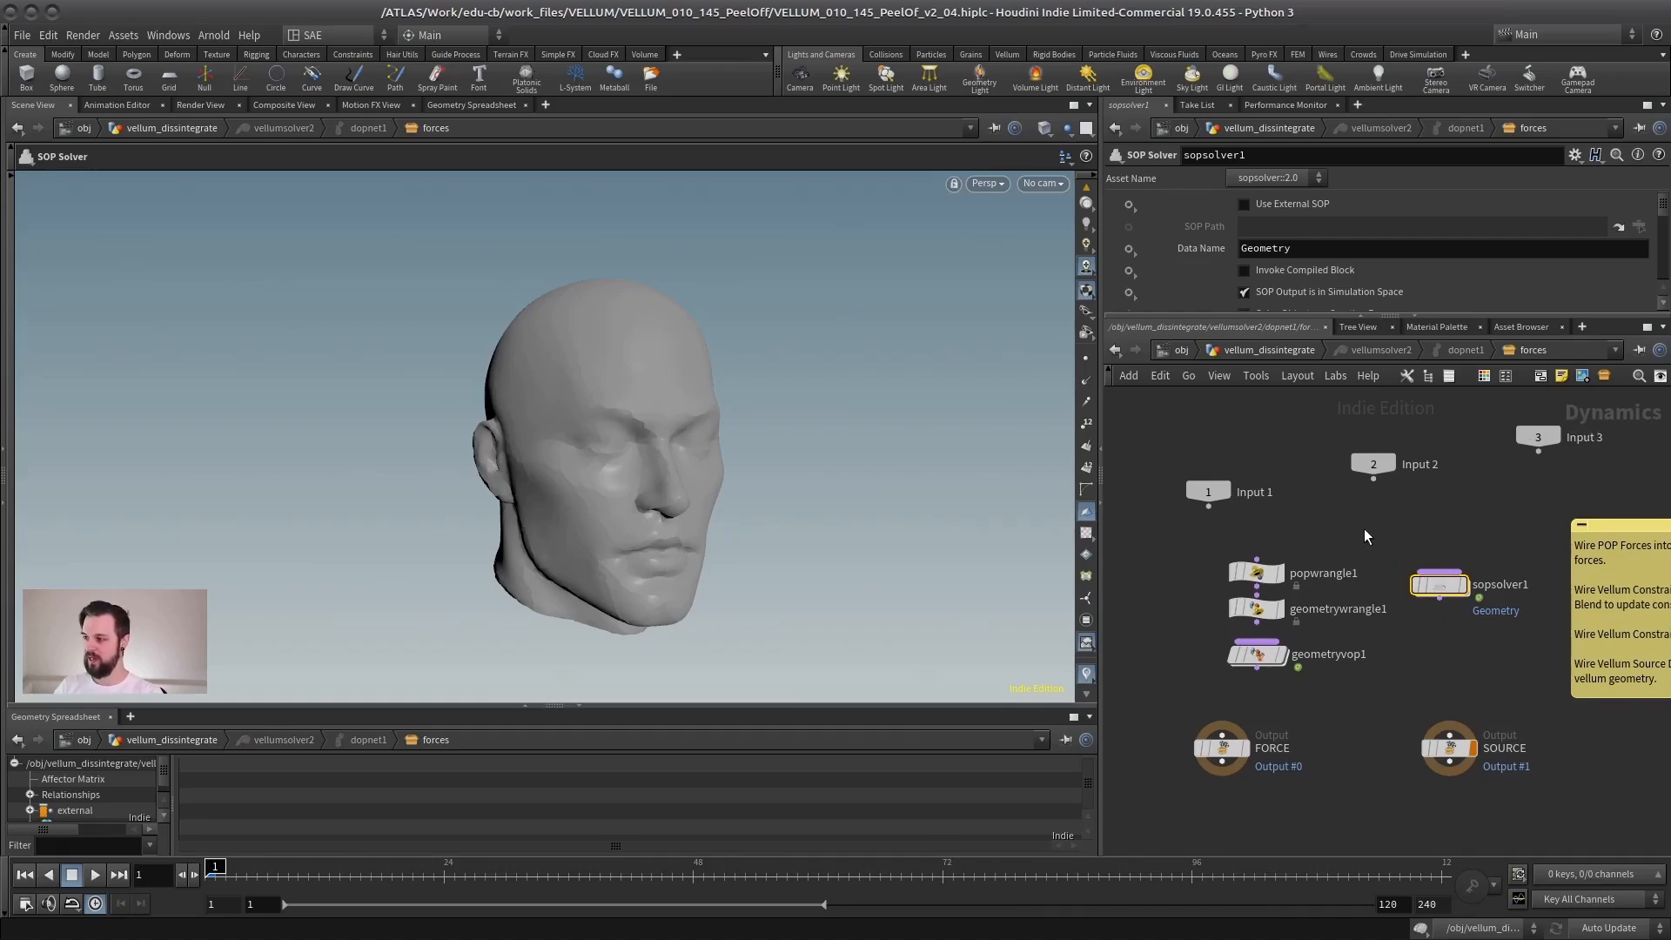
left_click_drag(1364, 530, 1189, 667)
left_click(1315, 531)
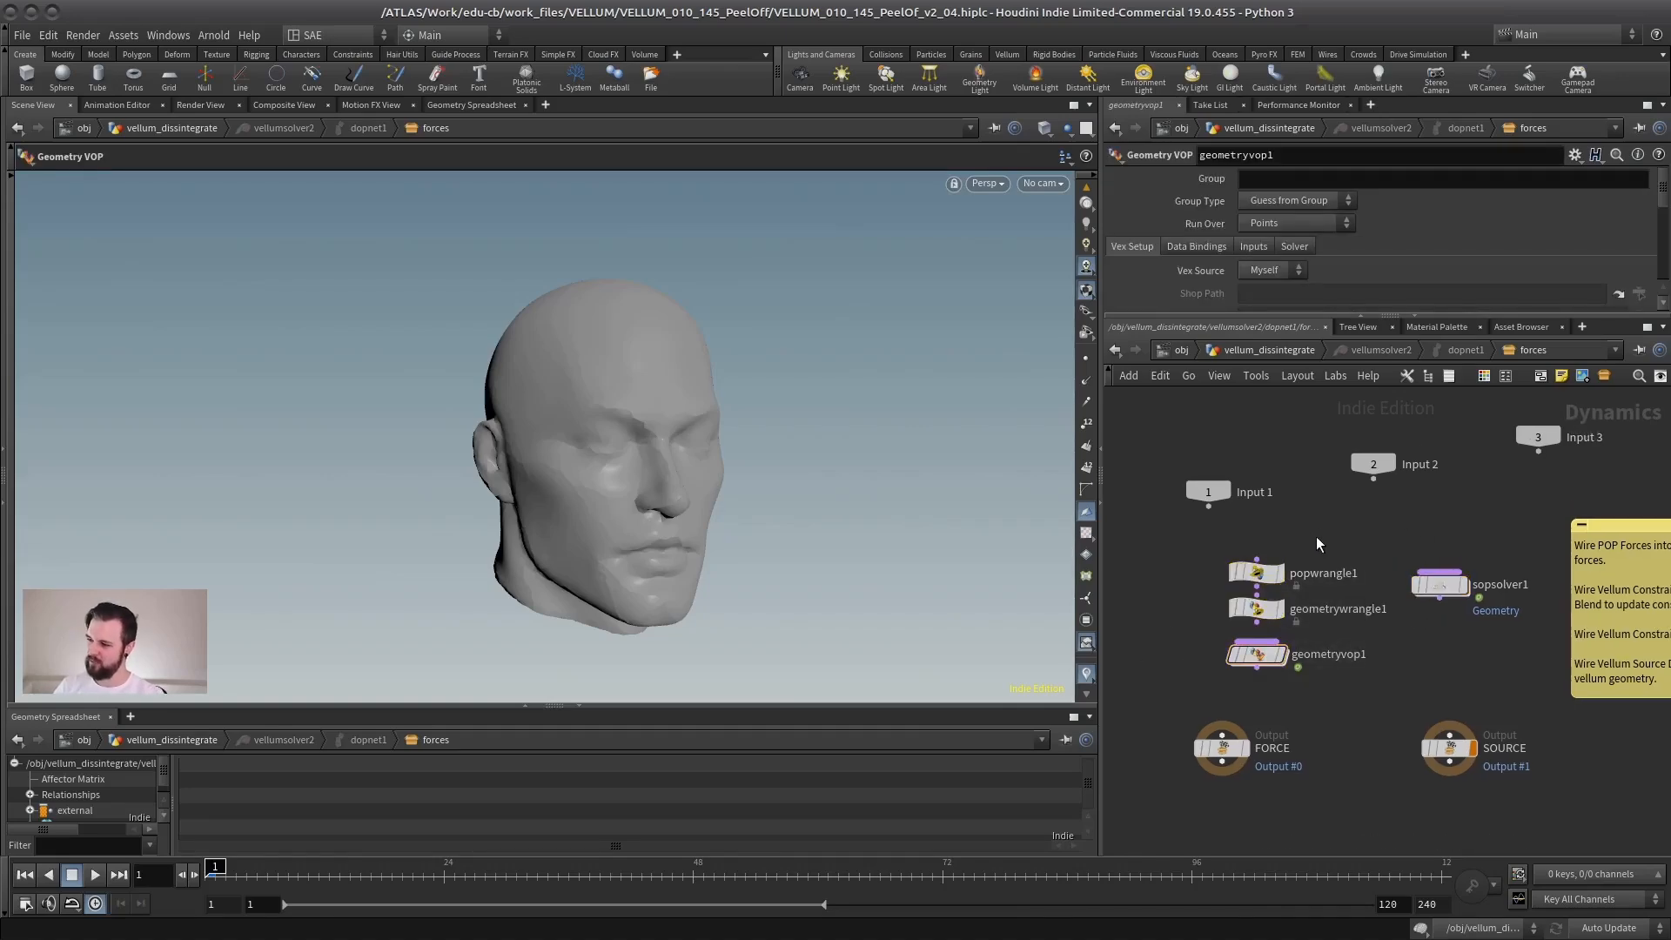
left_click_drag(1385, 516, 1157, 695)
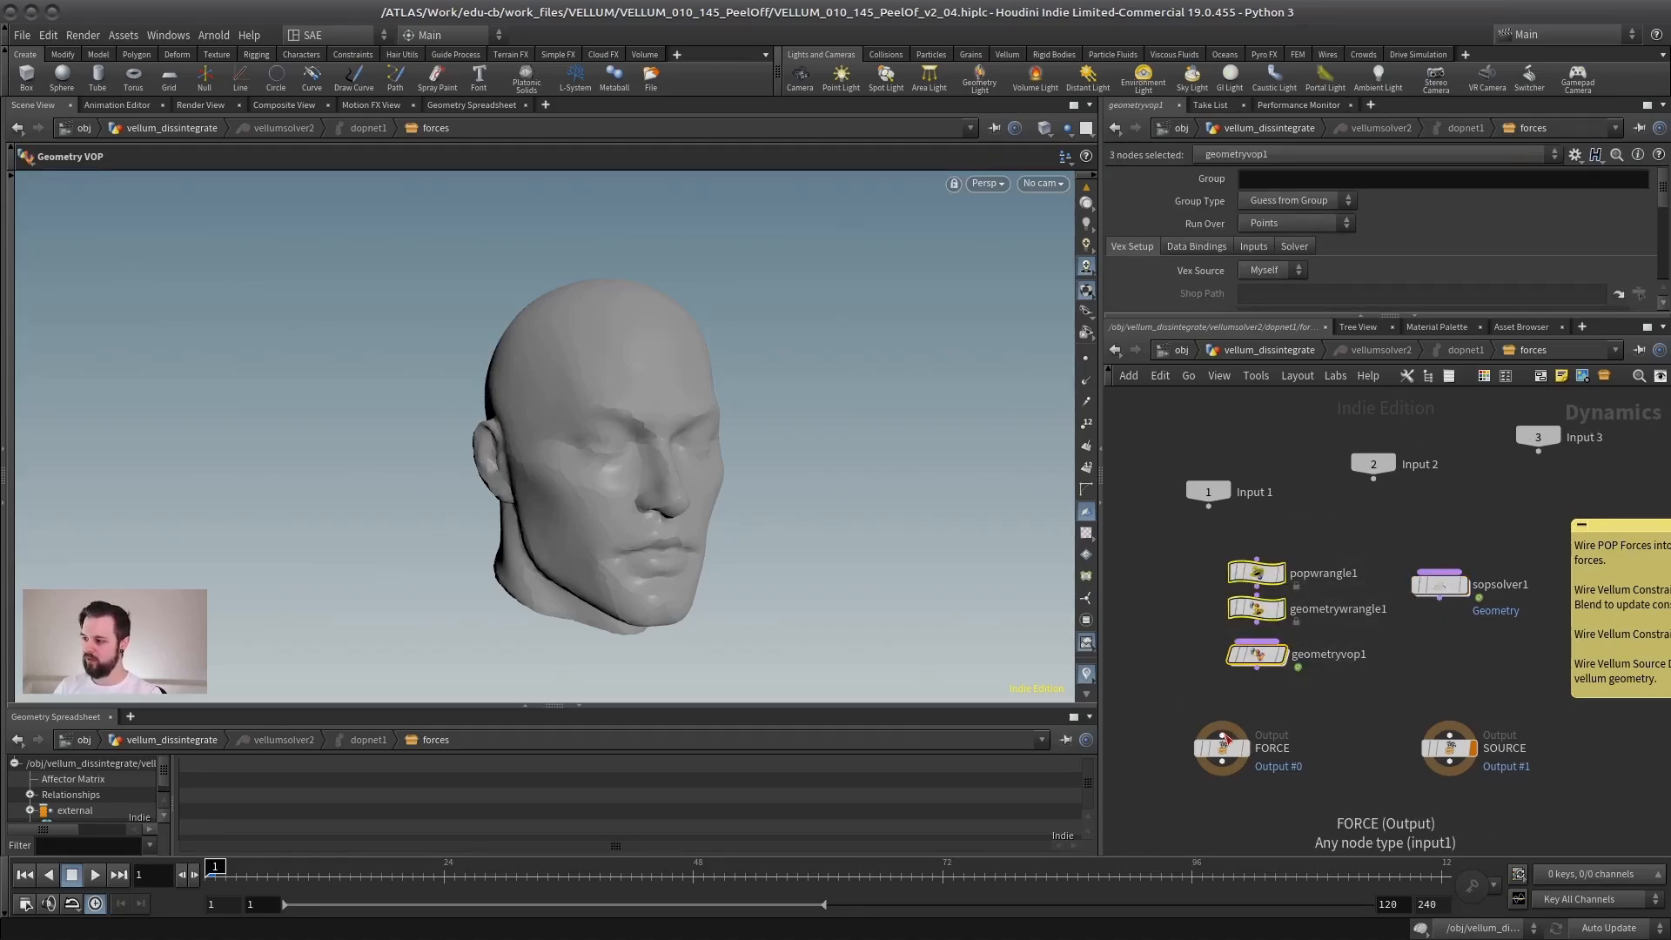
middle_click_drag(1417, 637, 1384, 627)
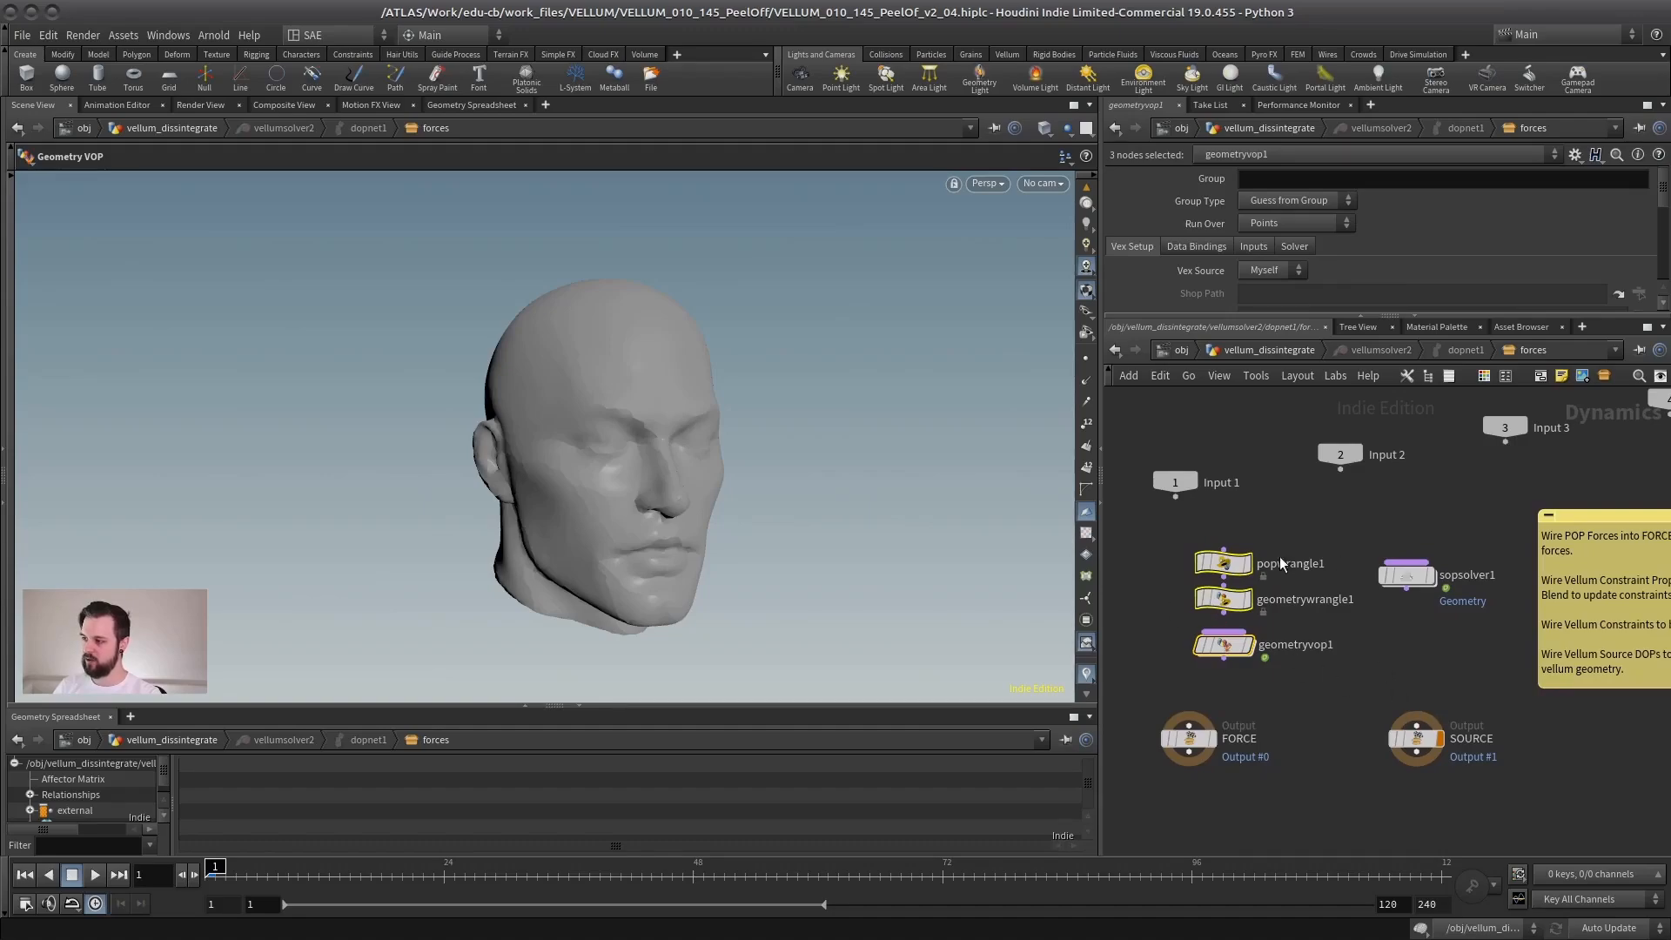
left_click_drag(1449, 734, 1439, 734)
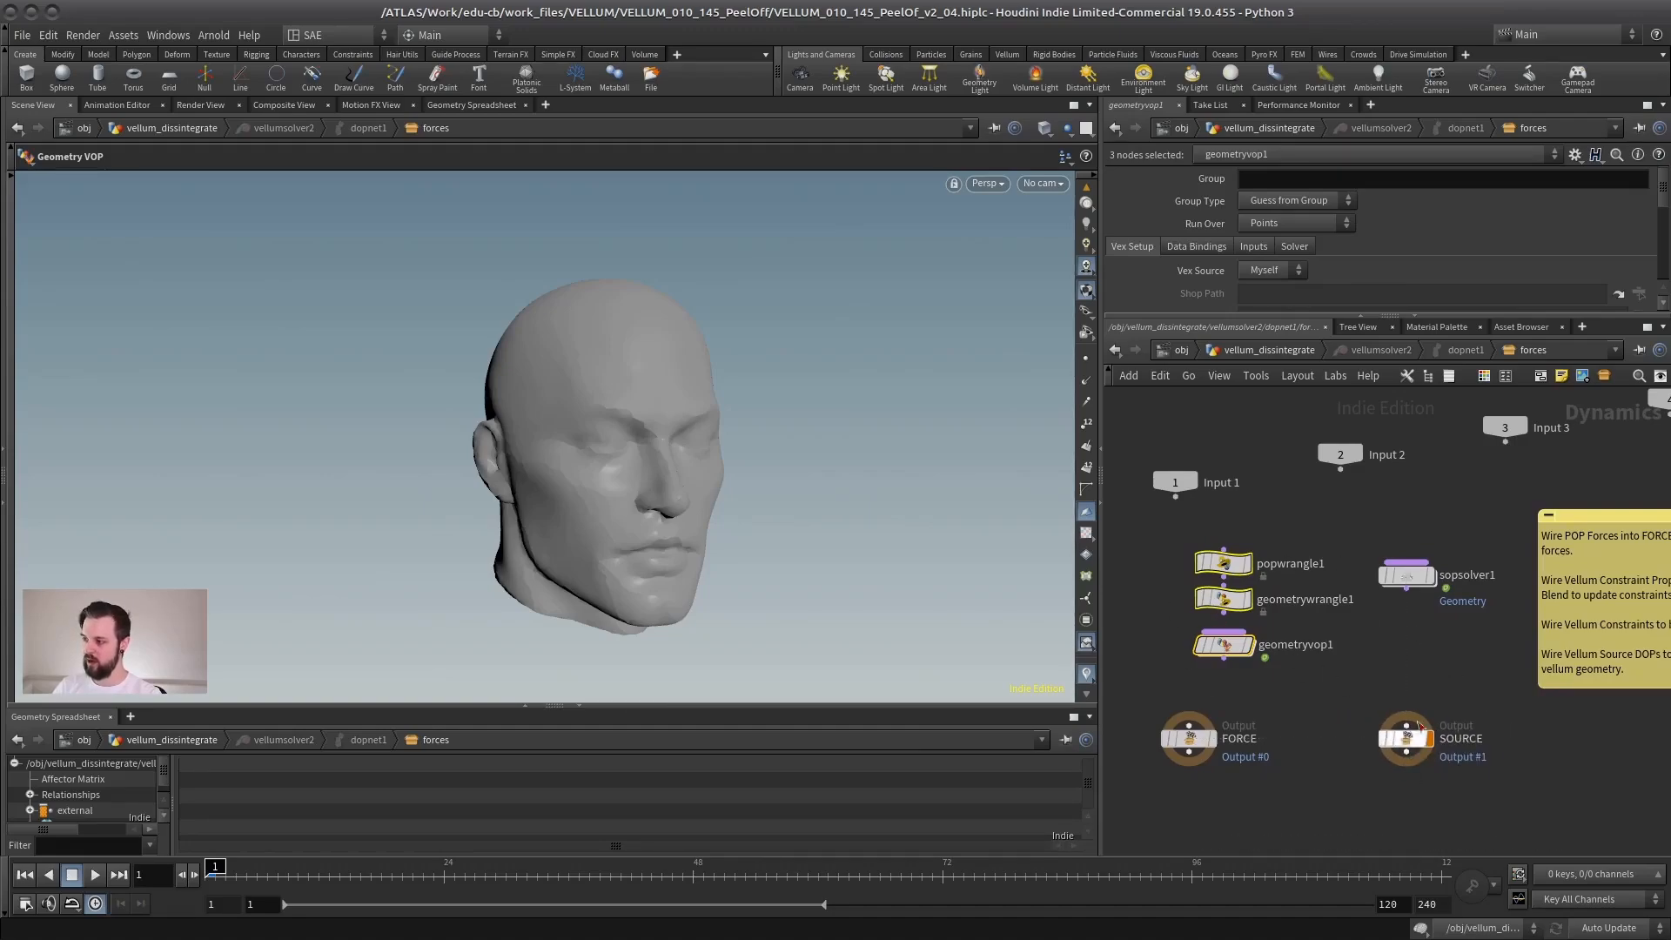
key("Delete")
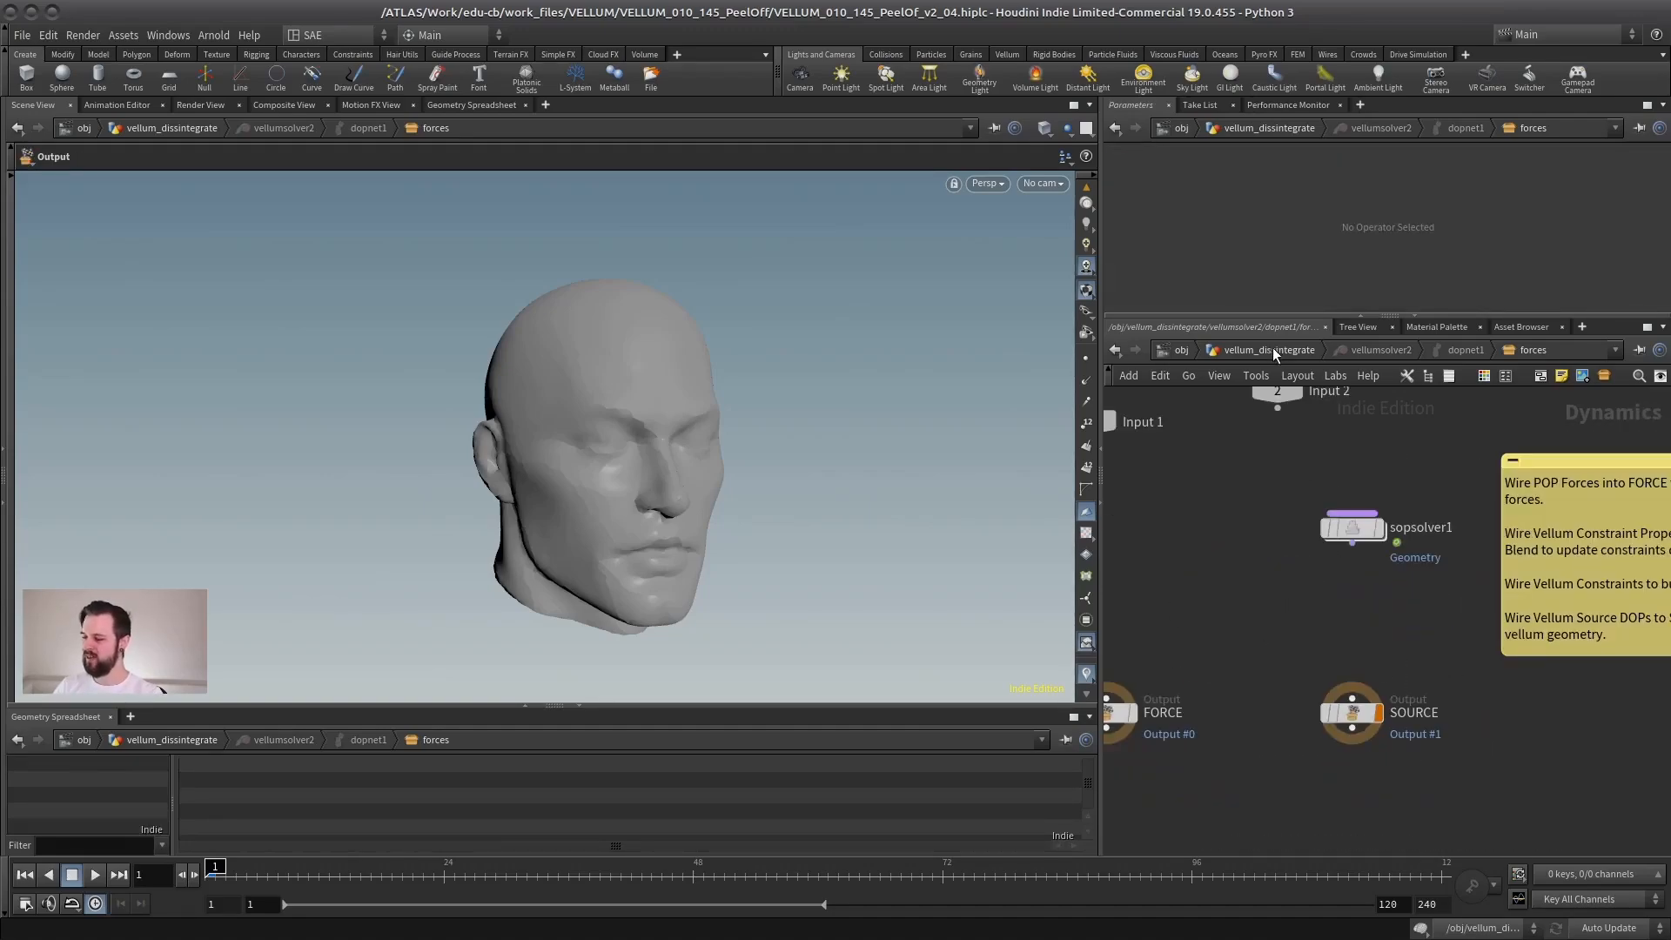
Examine in dopnet1 how the forces and sources nodes feed into vellumsolver1, and return to the forces network.
left_click(1269, 349)
double_click(1363, 710)
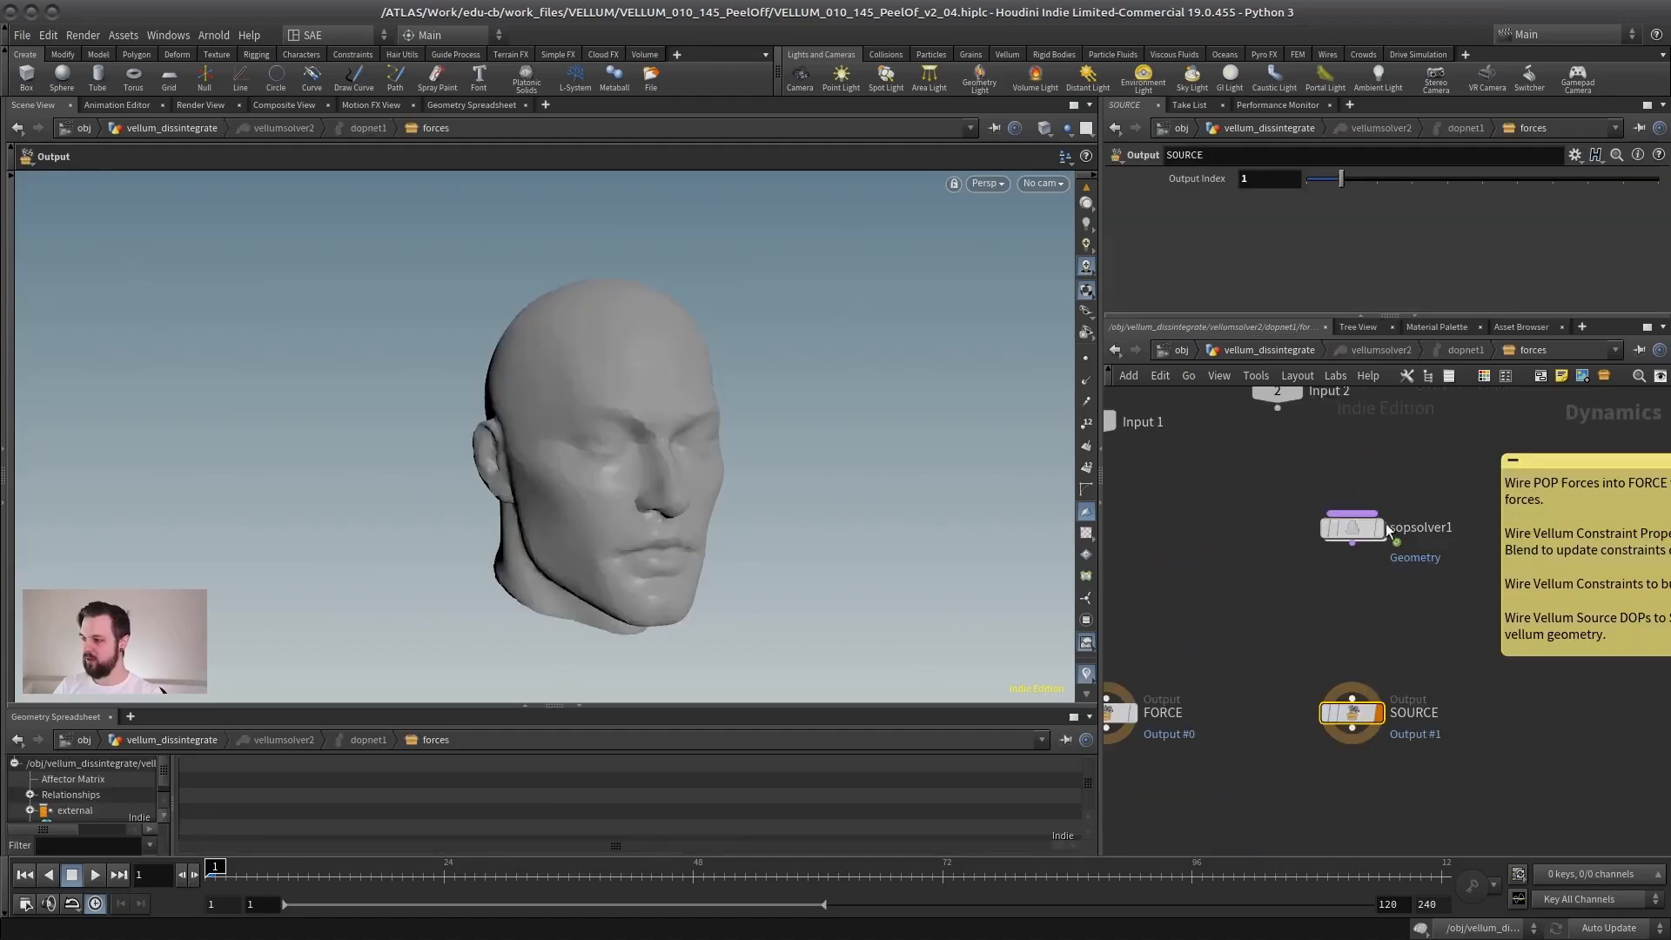
left_click(1364, 349)
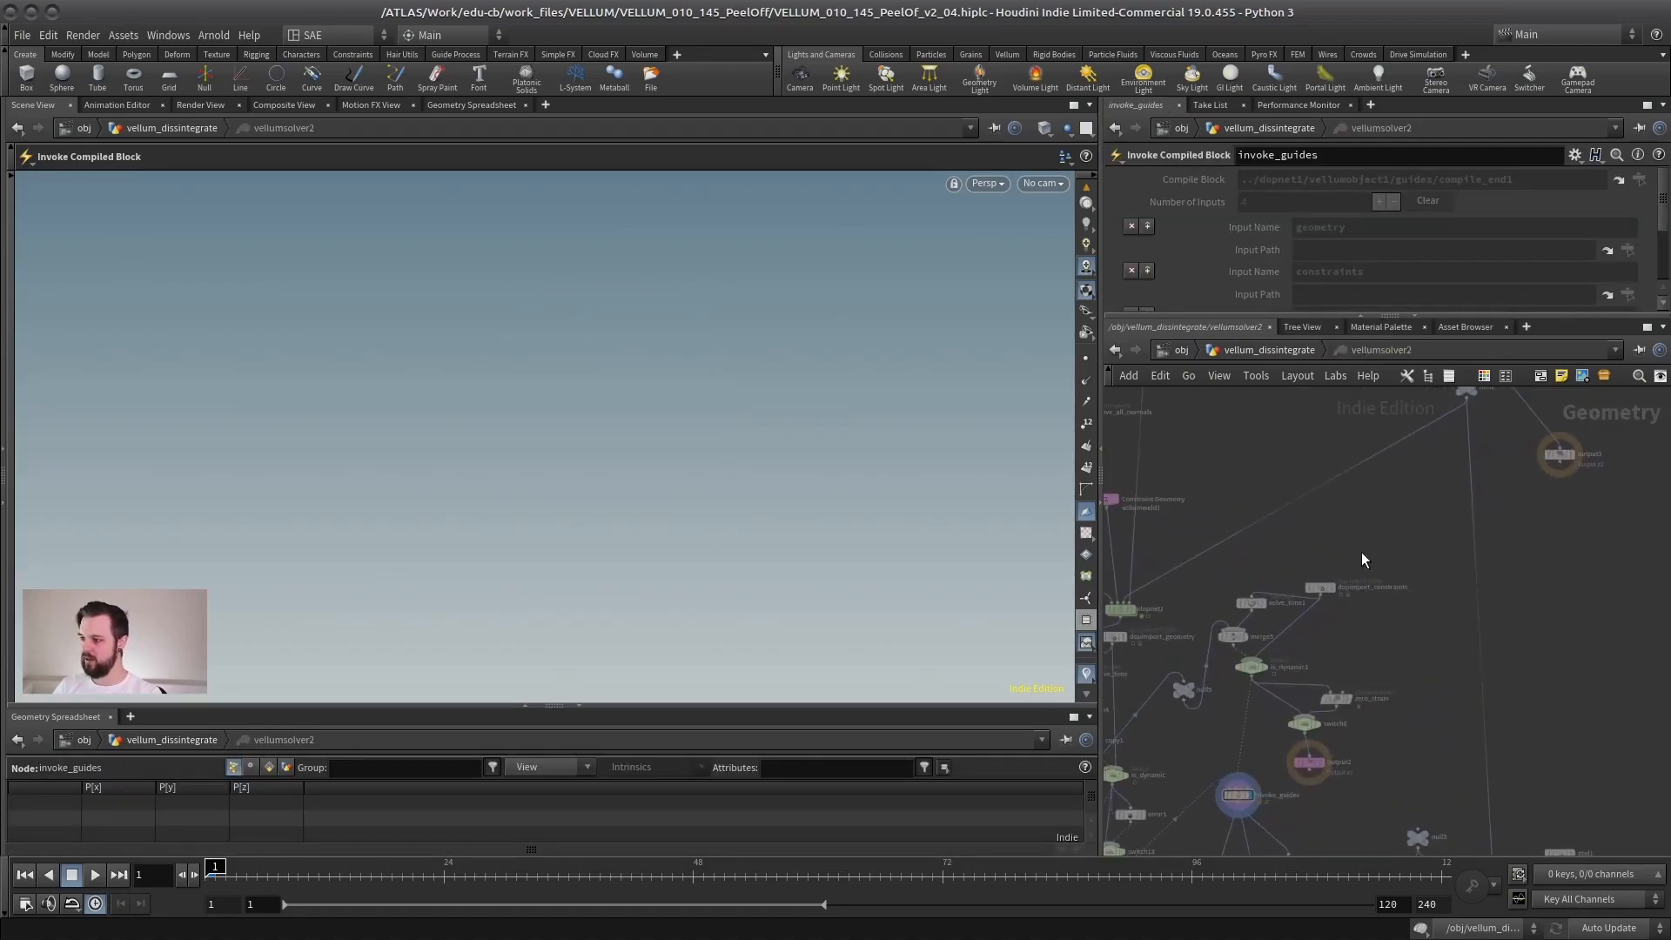
middle_click_drag(1362, 552, 1589, 526)
scroll(1431, 581, "up", 5)
double_click(1294, 608)
middle_click_drag(1461, 564, 1372, 599)
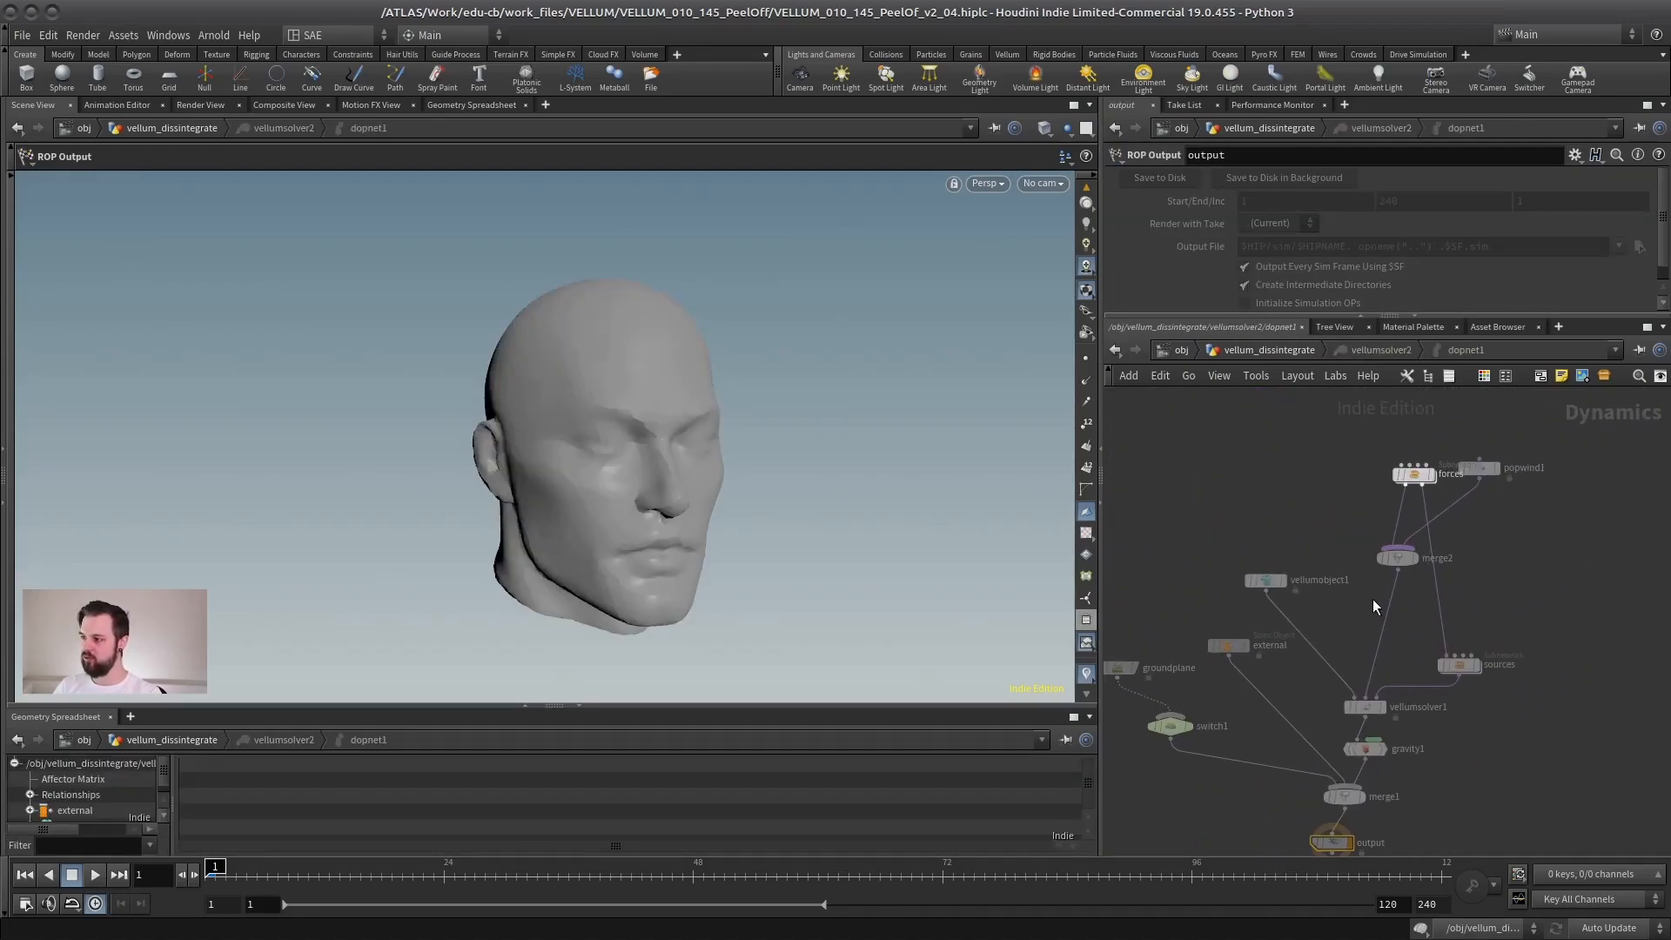
left_click_drag(1413, 470, 1341, 469)
left_click_drag(1470, 666, 1516, 597)
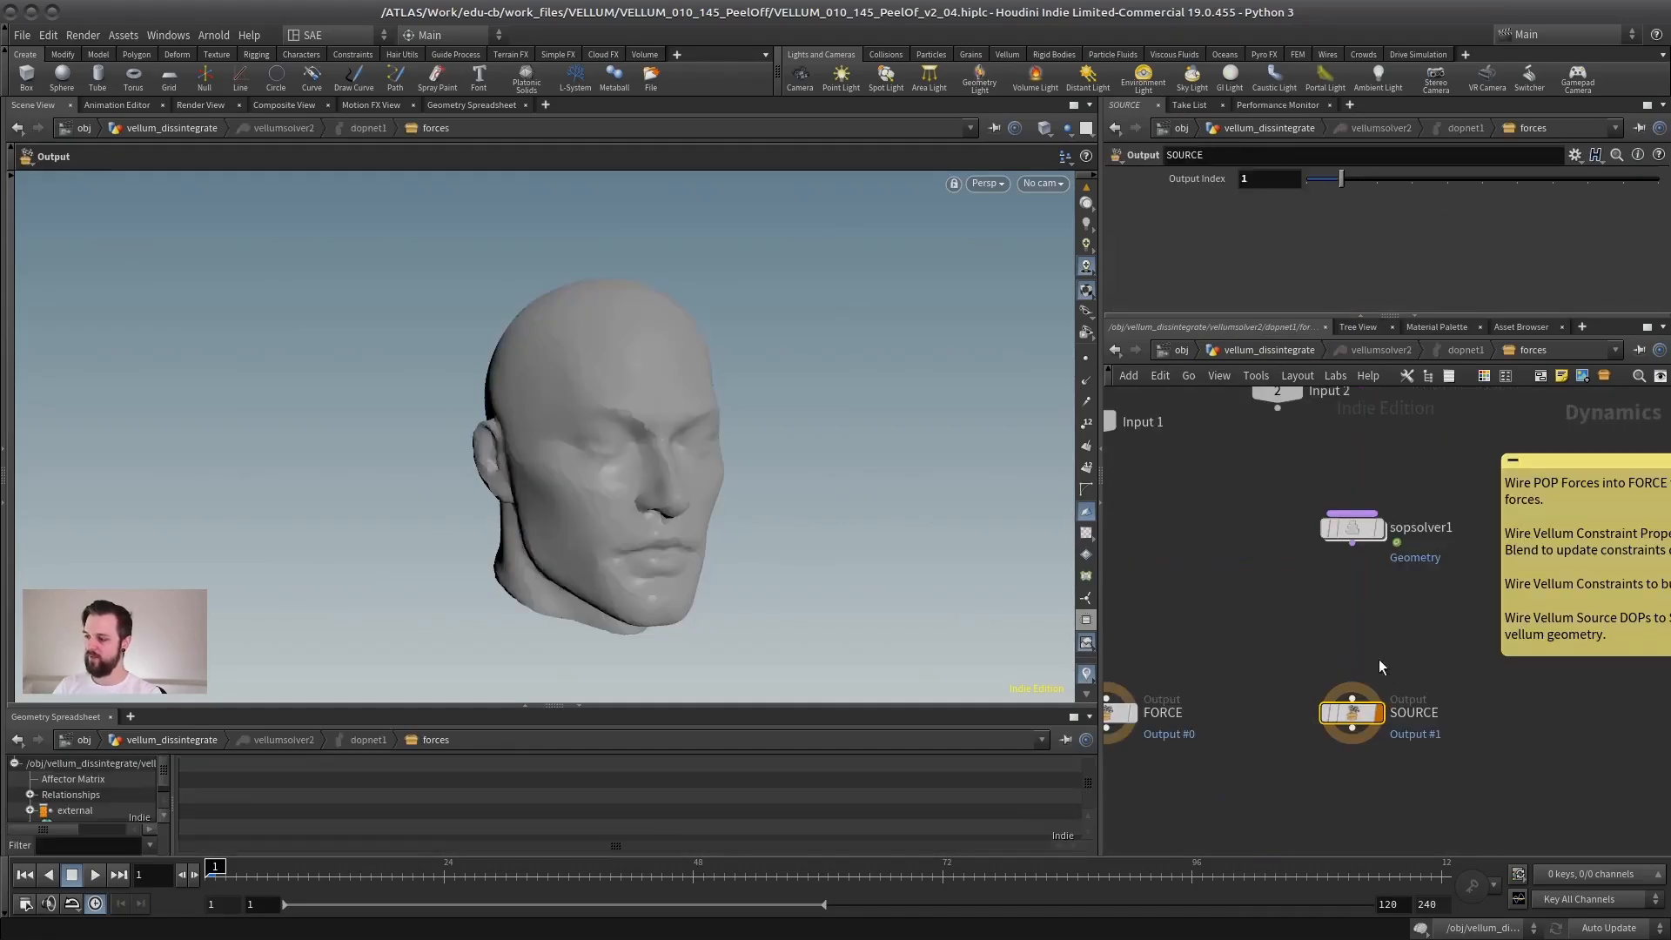
Wire sopsolver1's output into the SOURCE output node and go inside sopsolver1.
left_click_drag(1233, 716, 1330, 609)
key("Escape")
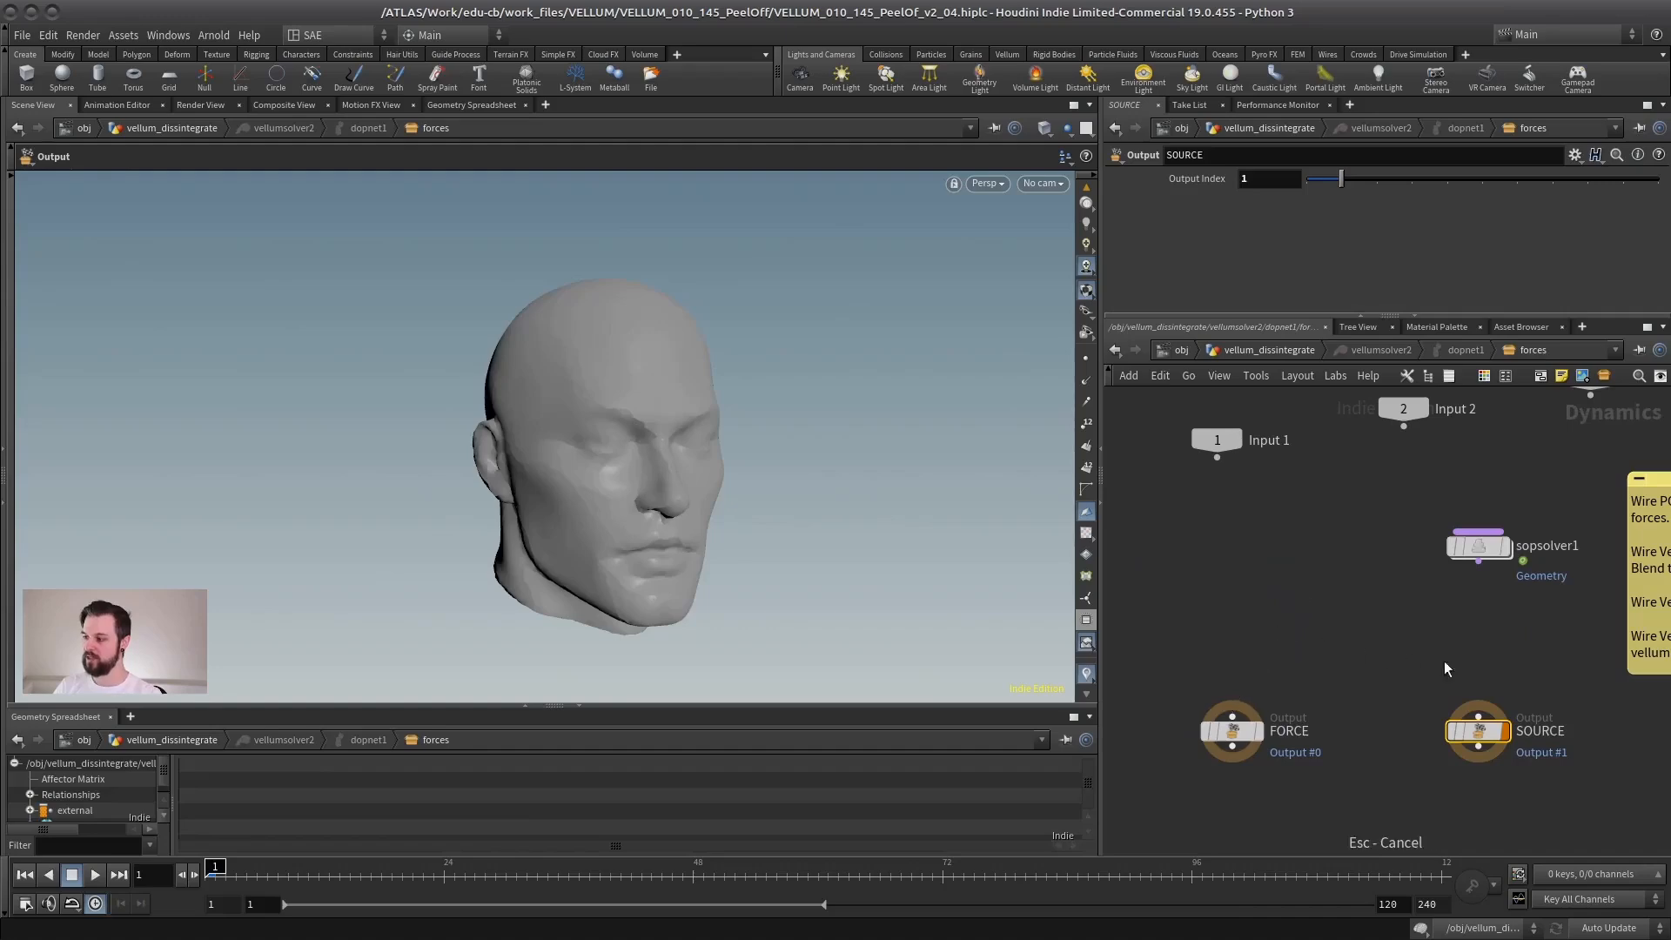
left_click(1478, 716)
key("Escape")
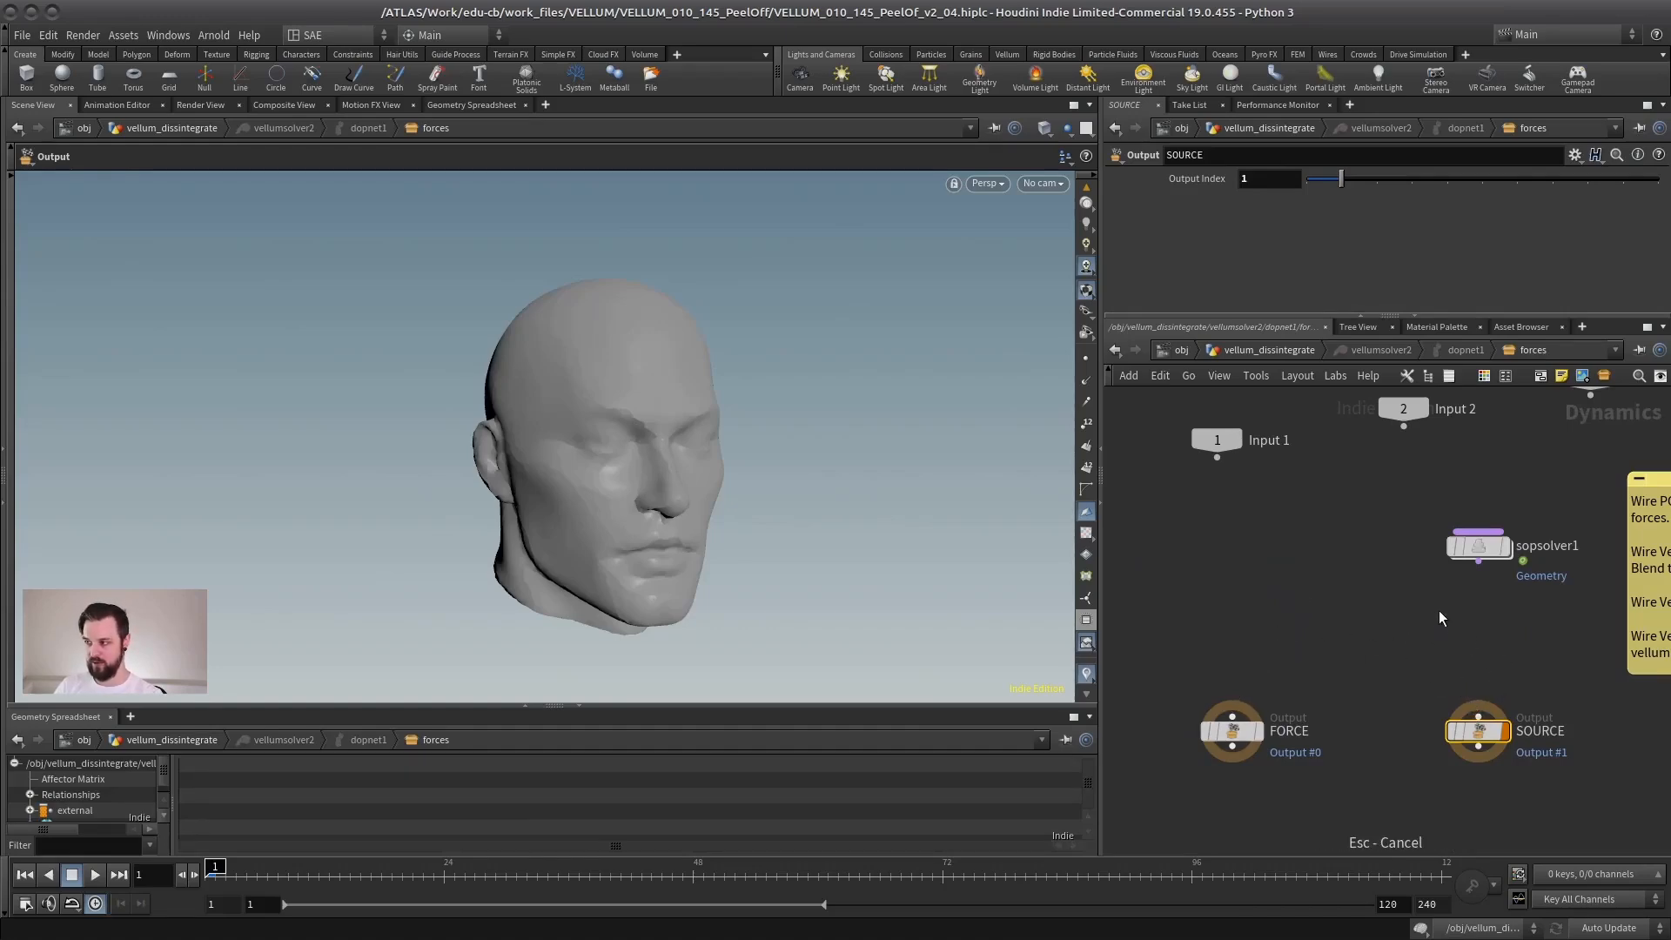
right_click_drag(1439, 610, 1423, 607)
middle_click_drag(1422, 607, 1368, 613)
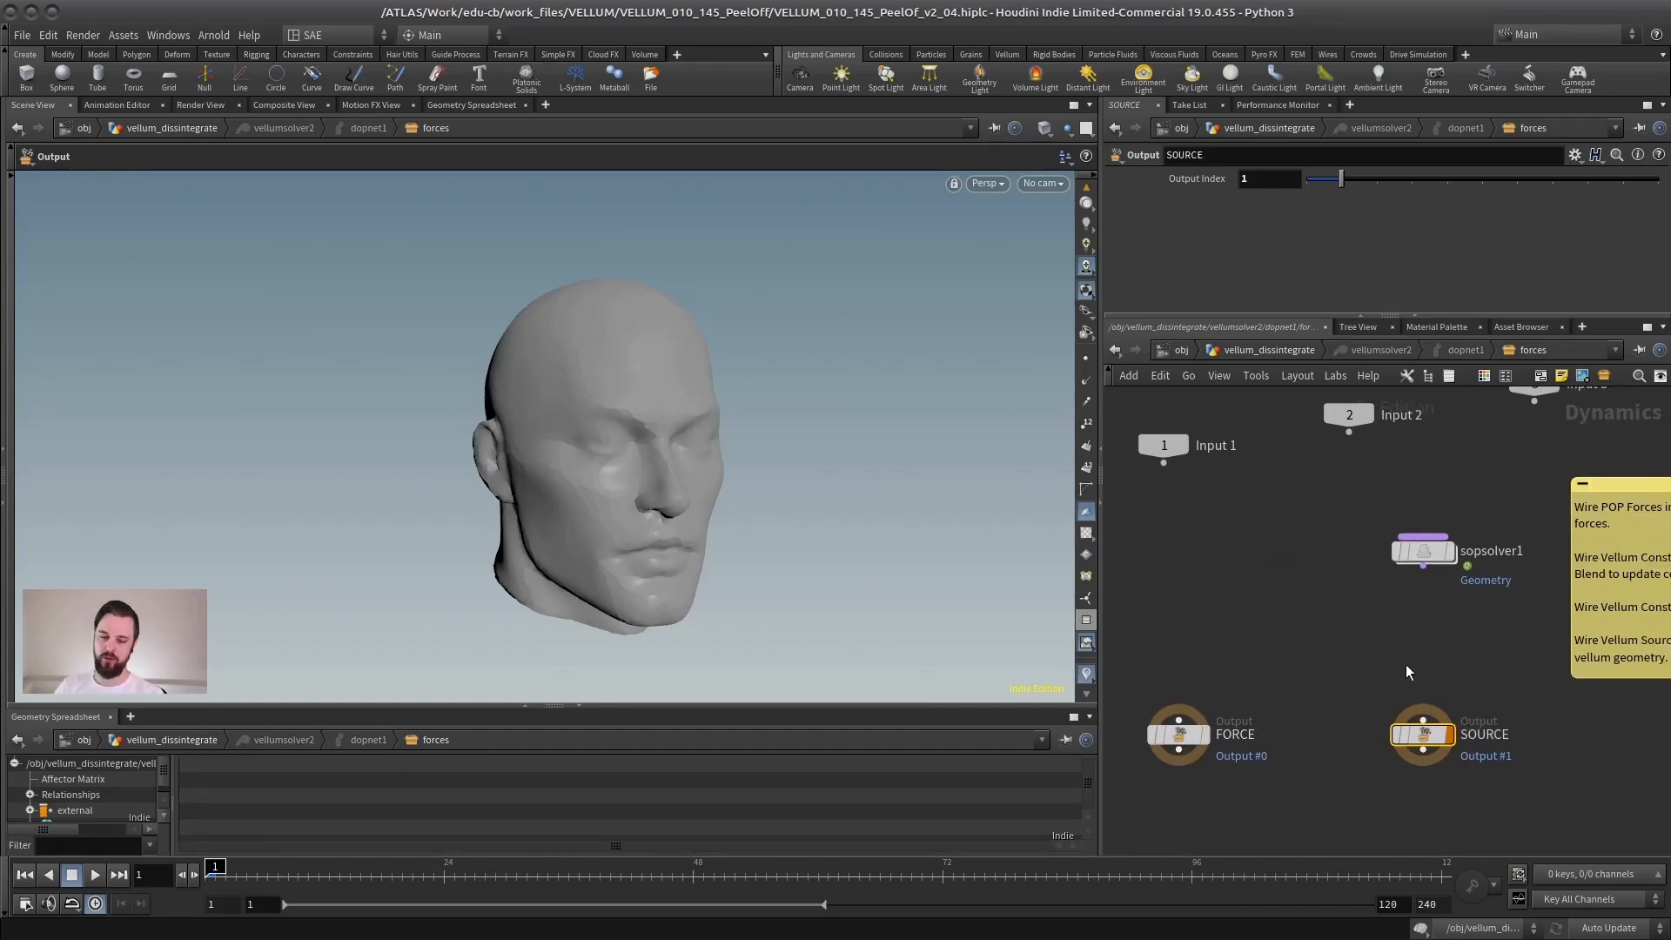
middle_click_drag(1408, 667, 1359, 628)
left_click_drag(1339, 589, 1339, 742)
mouse_move(1247, 604)
middle_mouse_down()
mouse_move(1280, 619)
mouse_move(1257, 635)
middle_mouse_up()
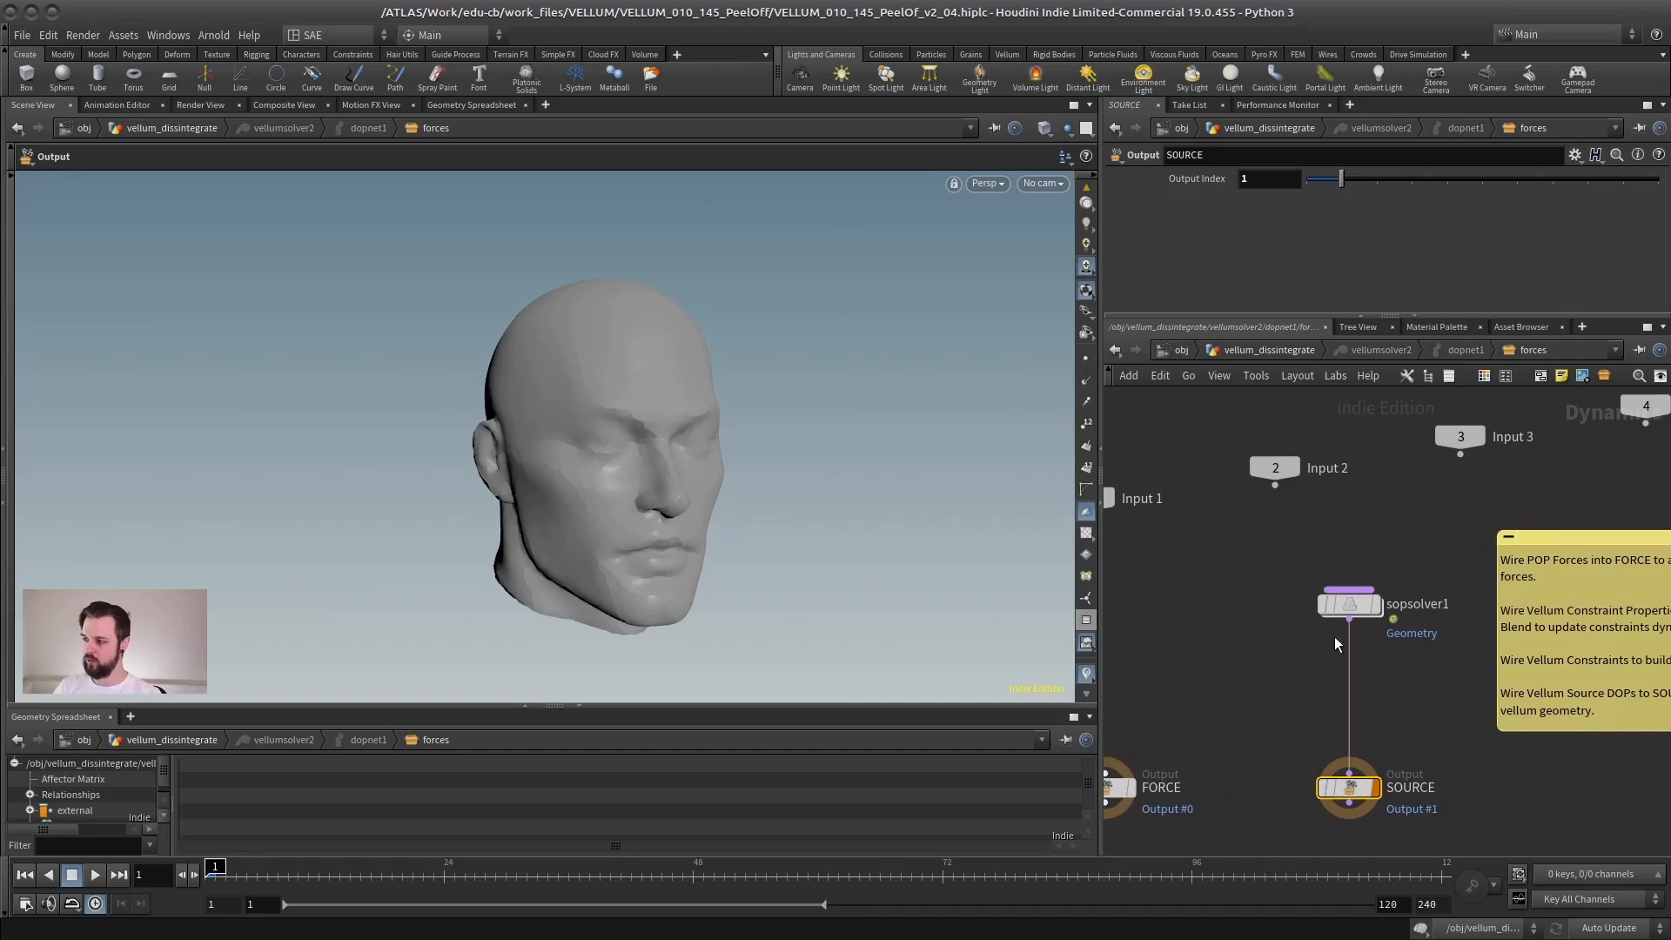
middle_click_drag(1390, 515, 1355, 521)
double_click(1313, 607)
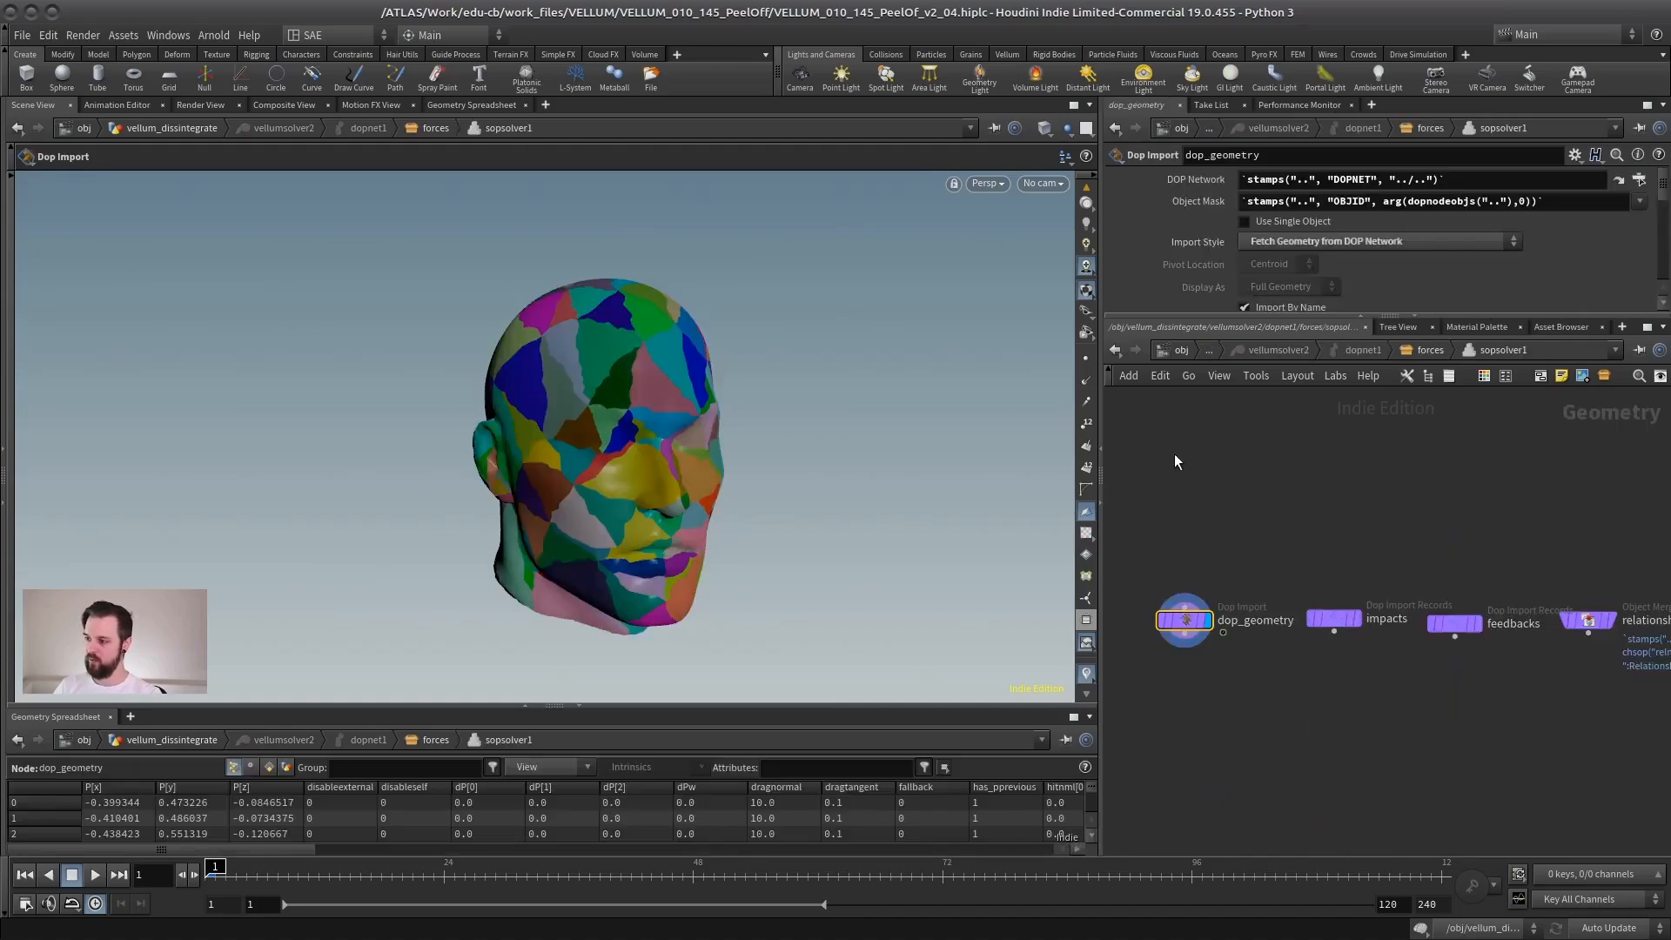
mouse_move(684, 416)
left_mouse_down("alt")
mouse_move(523, 421)
mouse_move(682, 411)
left_mouse_up("alt")
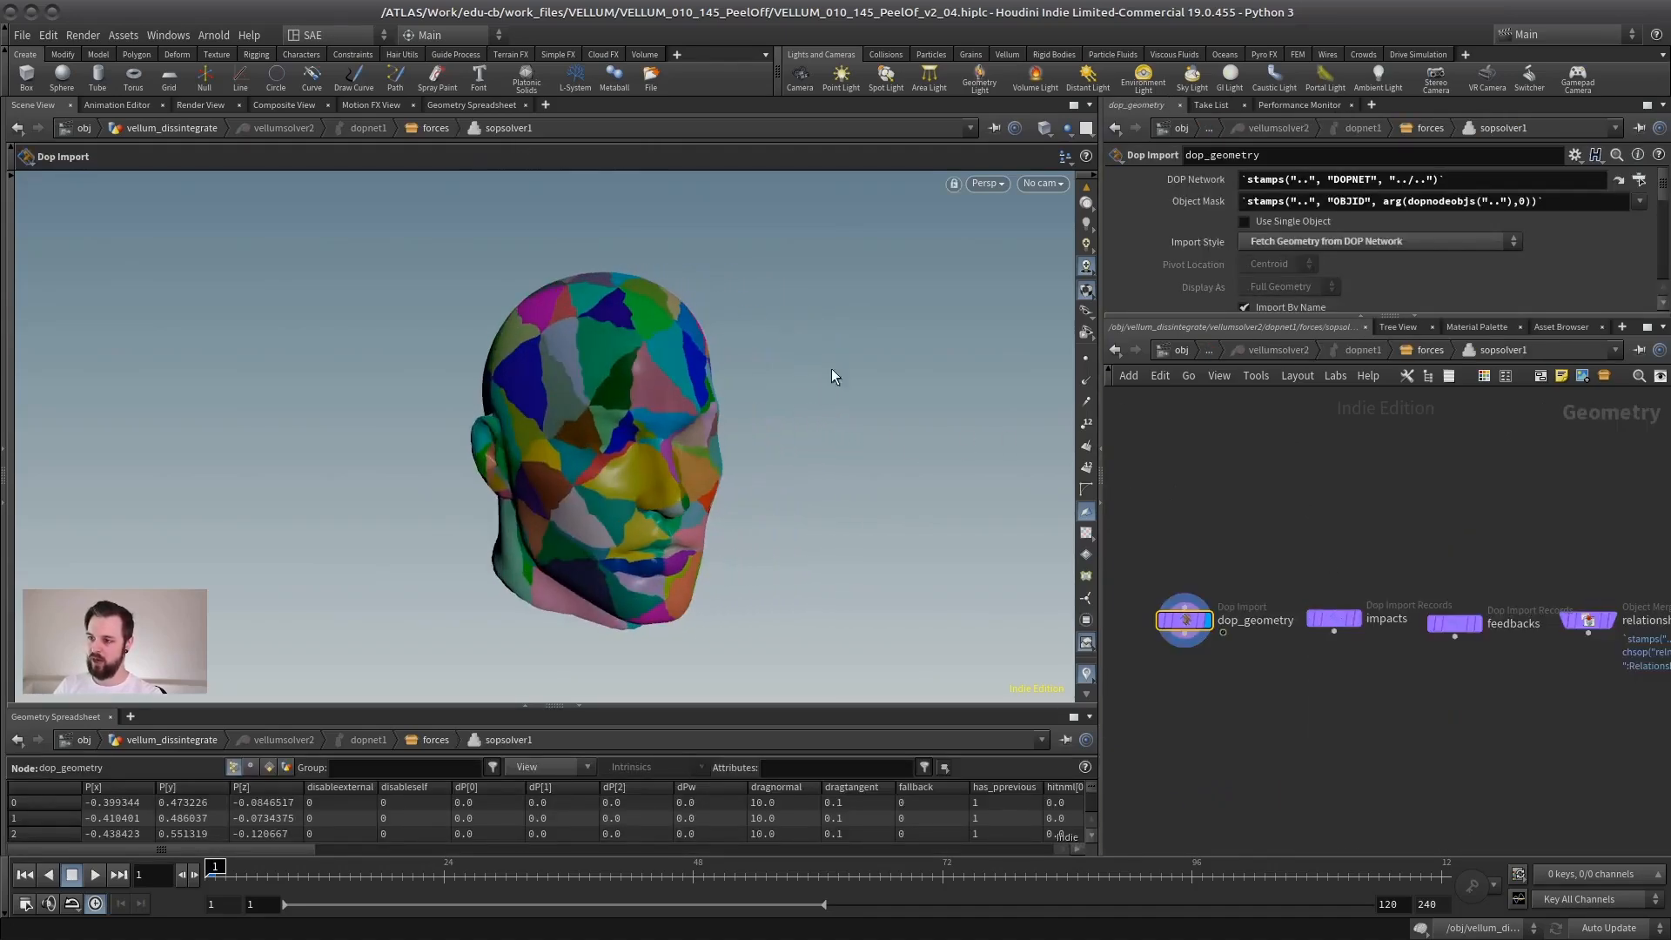
Add a Group node below dop_geometry and wire dop_geometry into its first input.
middle_click_drag(1293, 711, 1383, 686)
left_click_drag(1260, 597, 1218, 595)
key("Tab")
type("group")
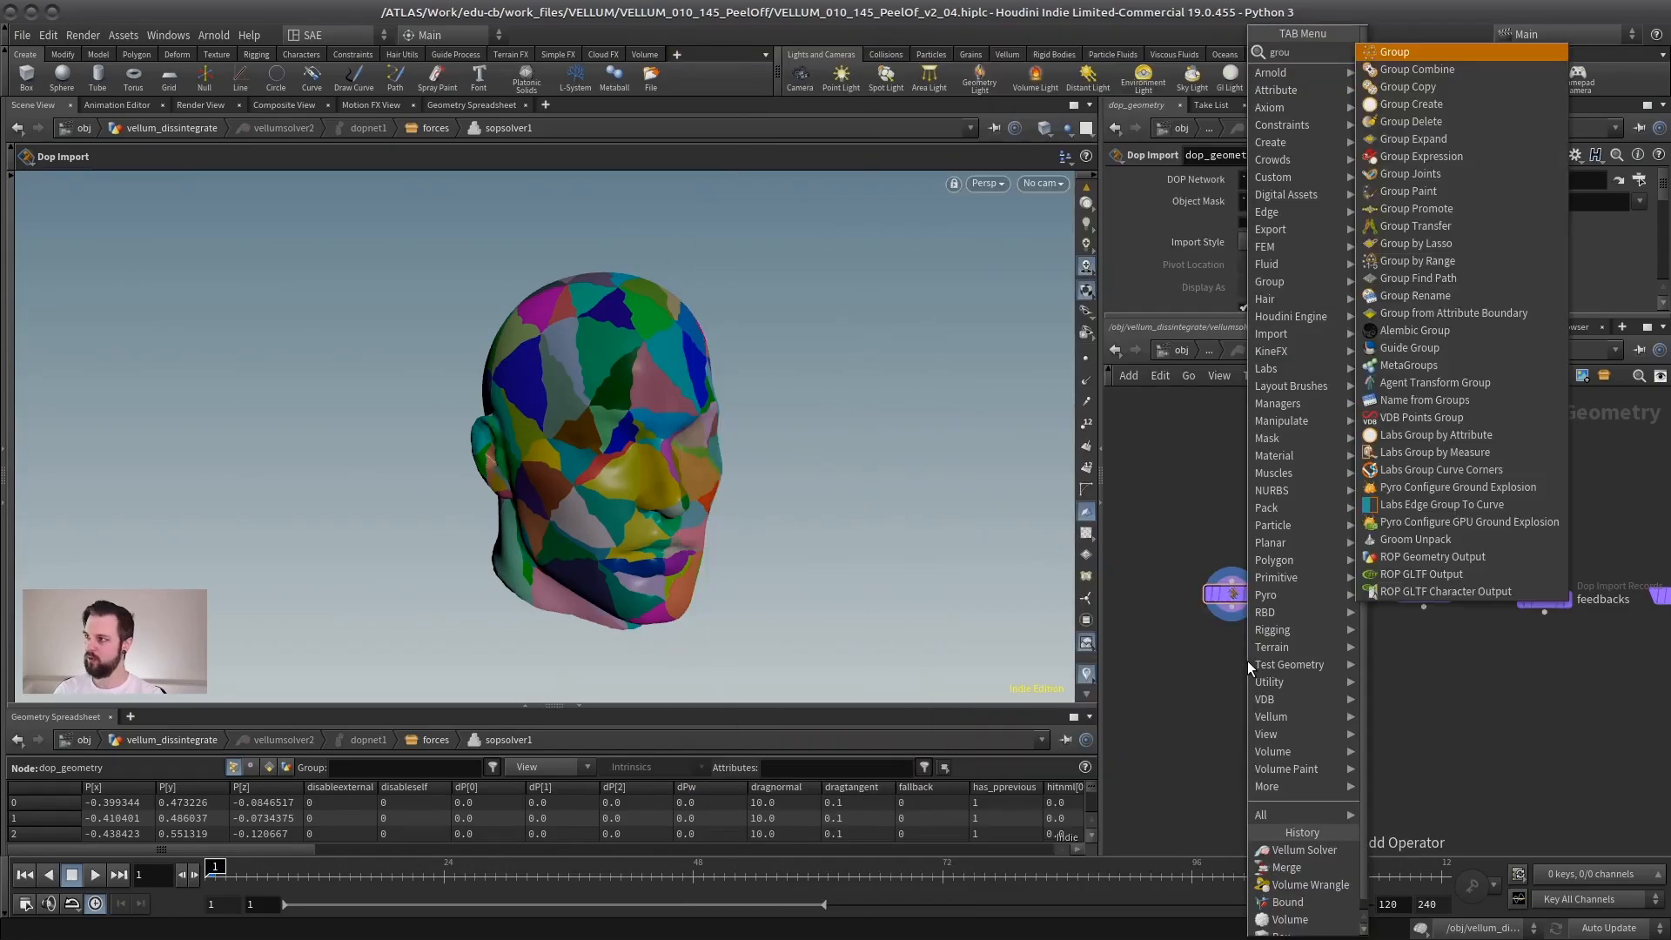
key("Return")
left_click(1241, 660)
left_click_drag(1231, 607, 1243, 689)
left_click_drag(1252, 706, 1229, 748)
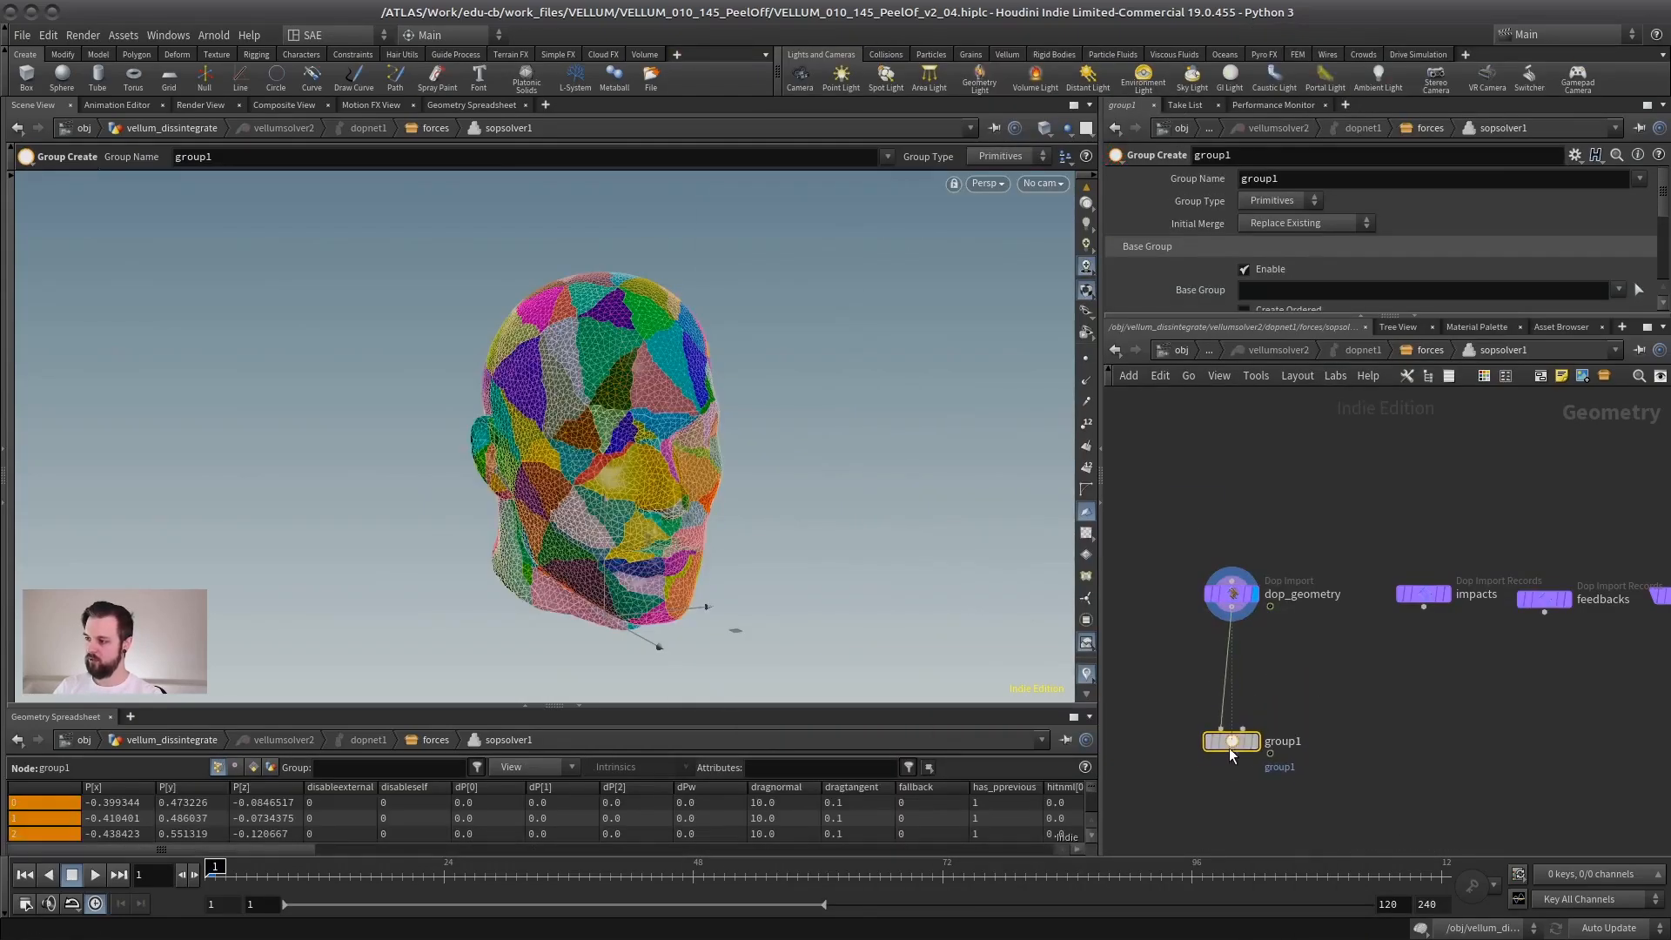
Line up group1 under dop_geometry and make it the displayed node.
left_click(1237, 741)
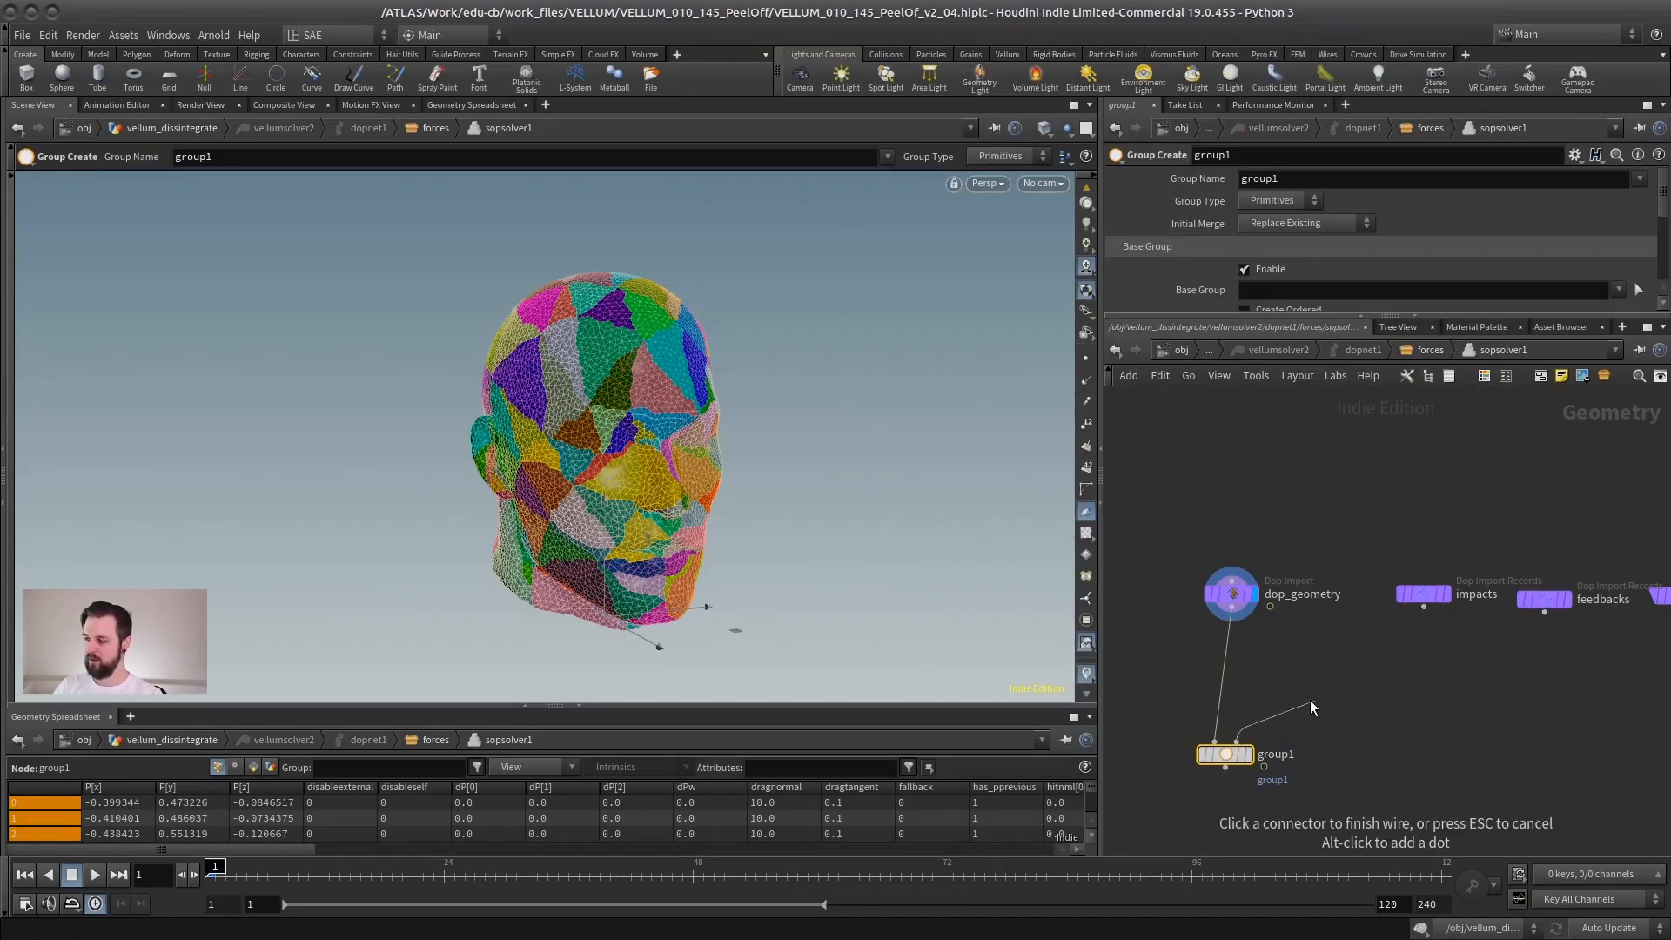
key("Escape")
left_click(1237, 741)
key("Escape")
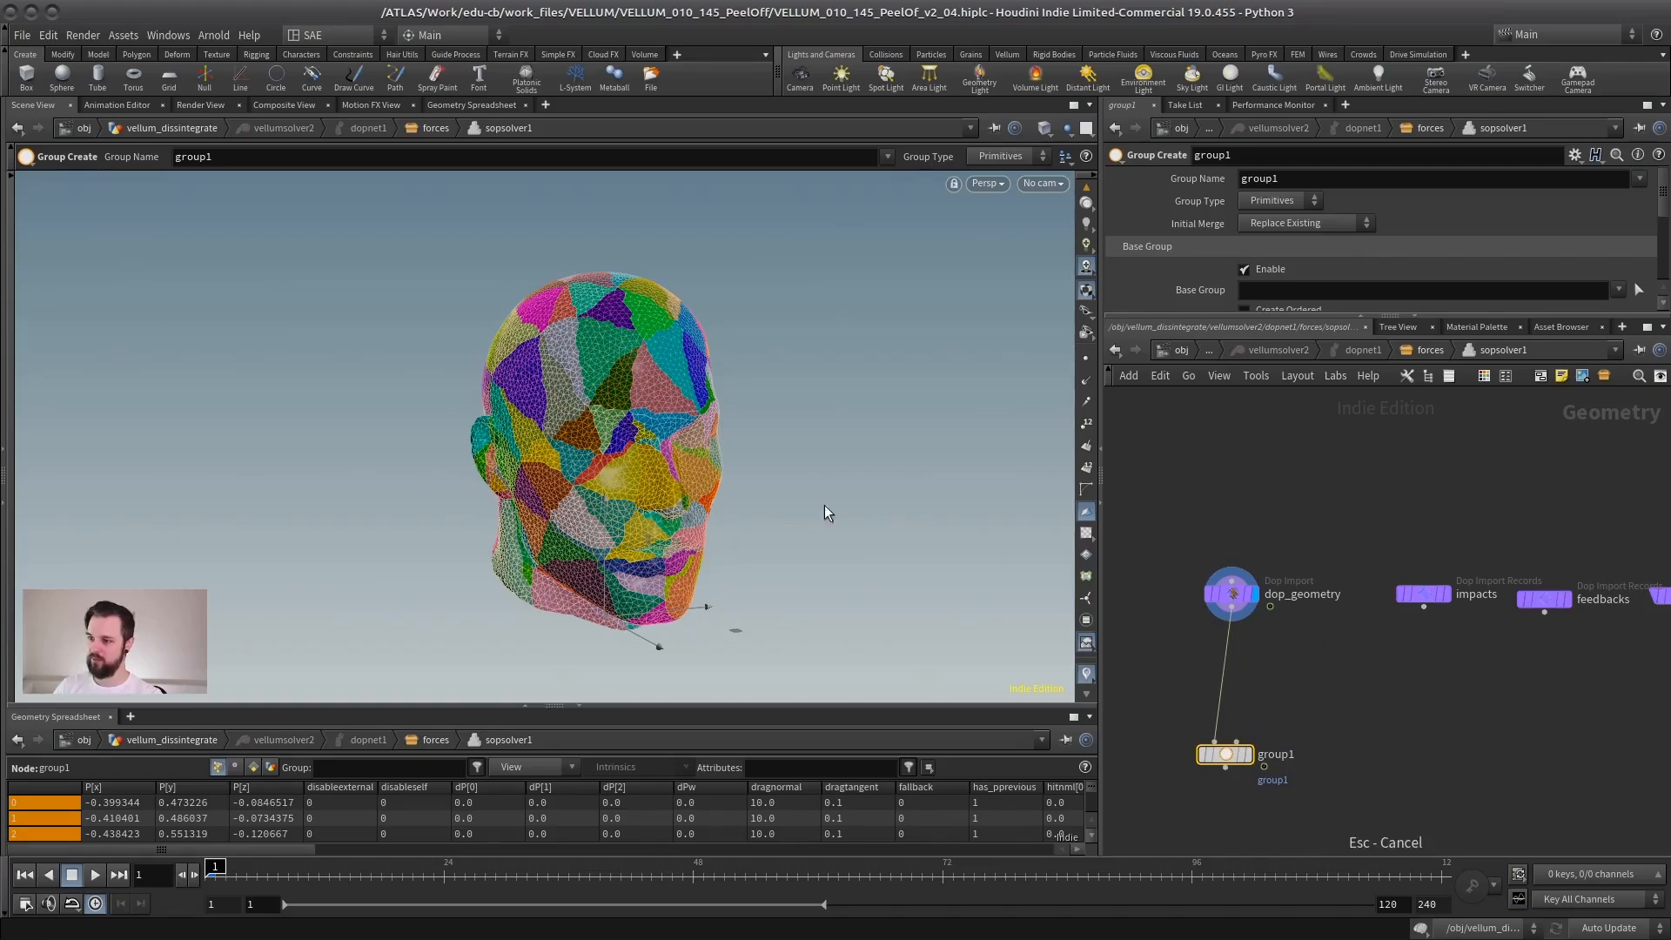
scroll(825, 512, "down", 2)
middle_click_drag(679, 463, 574, 465, "alt")
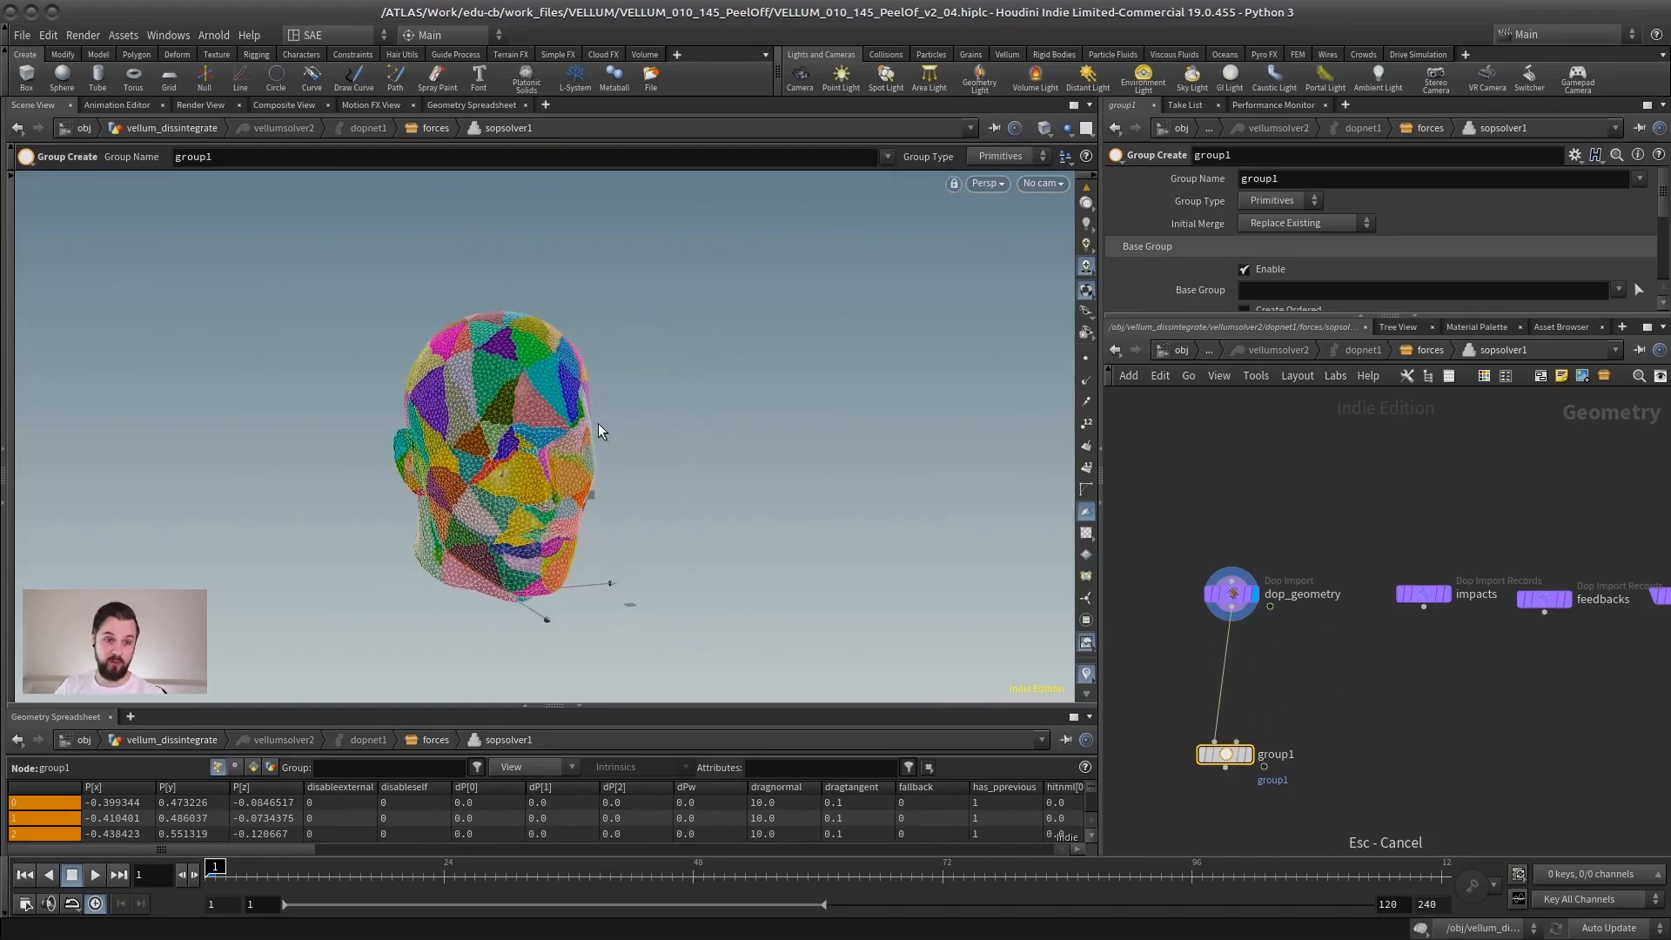
left_click_drag(1249, 750, 1258, 740)
left_click(1248, 755)
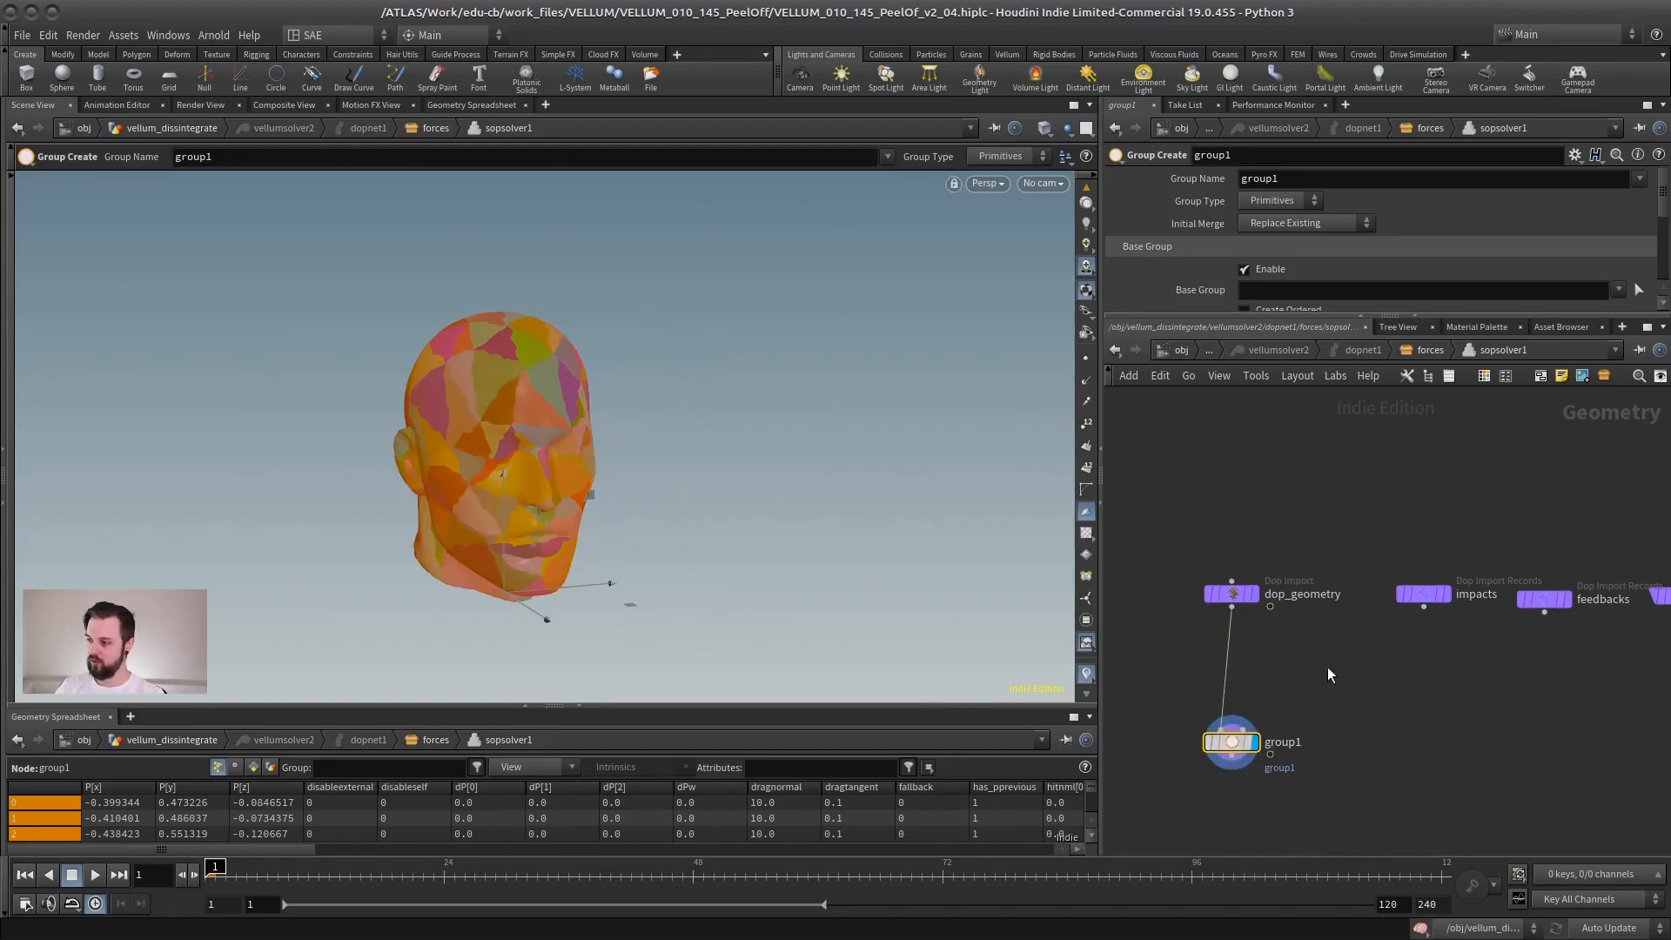
On group1, disable the Base Group and enable Keep in Bounding Regions with the Bounding Sphere type.
left_click_drag(1363, 314, 1362, 575)
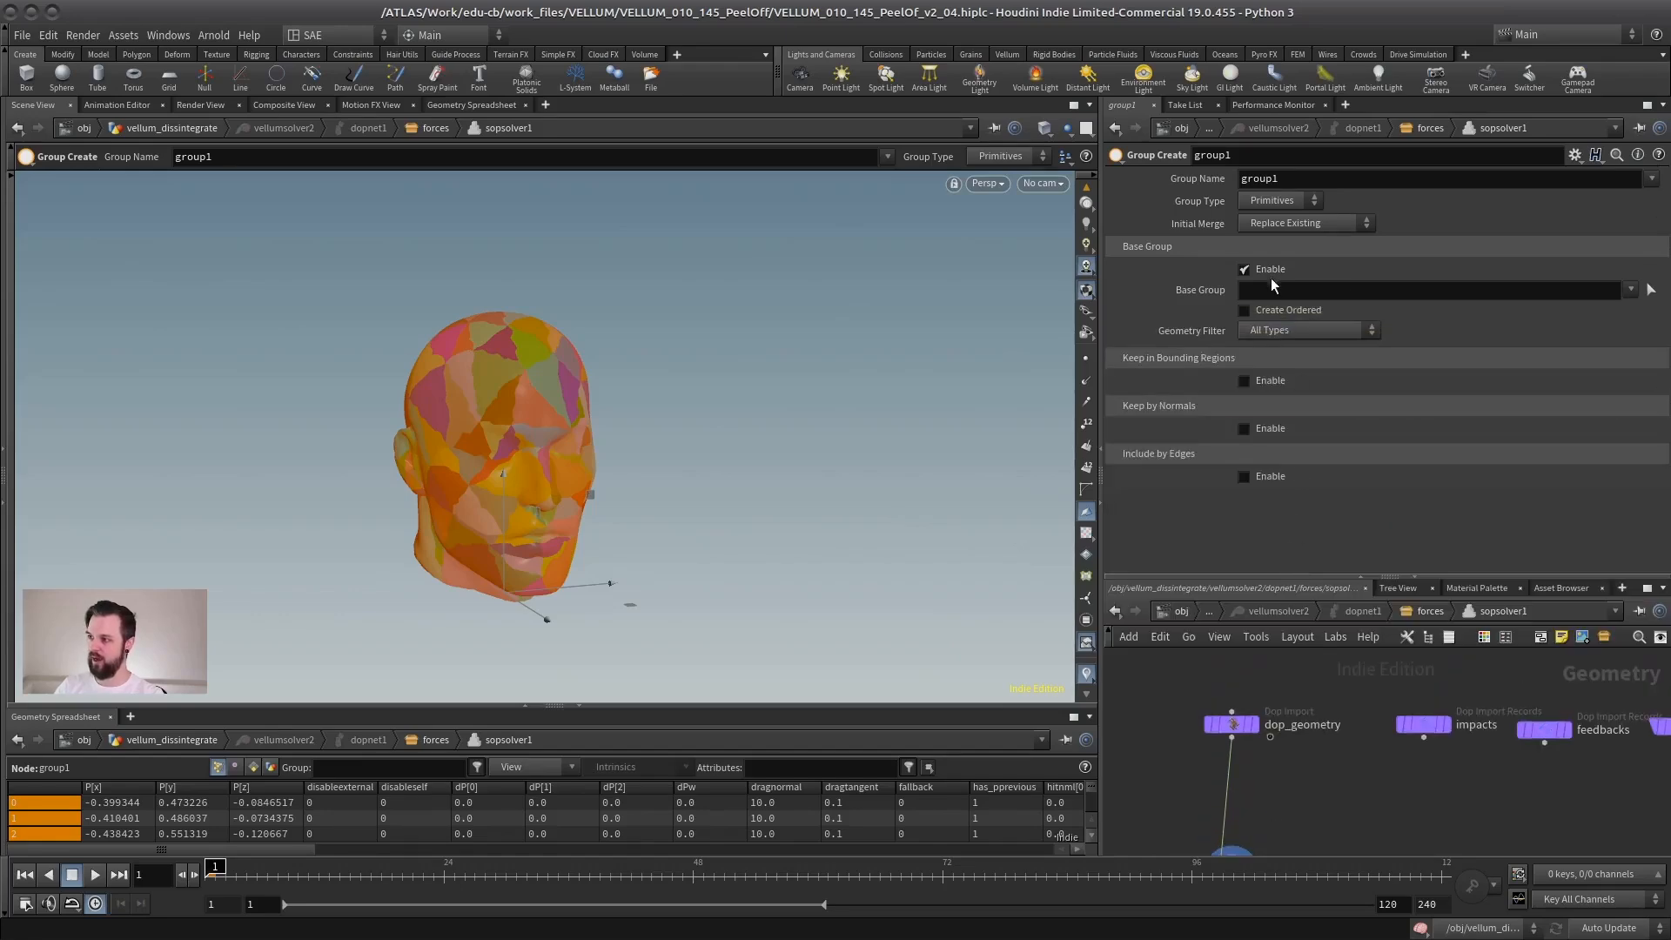
left_click(1271, 270)
left_click(1244, 317)
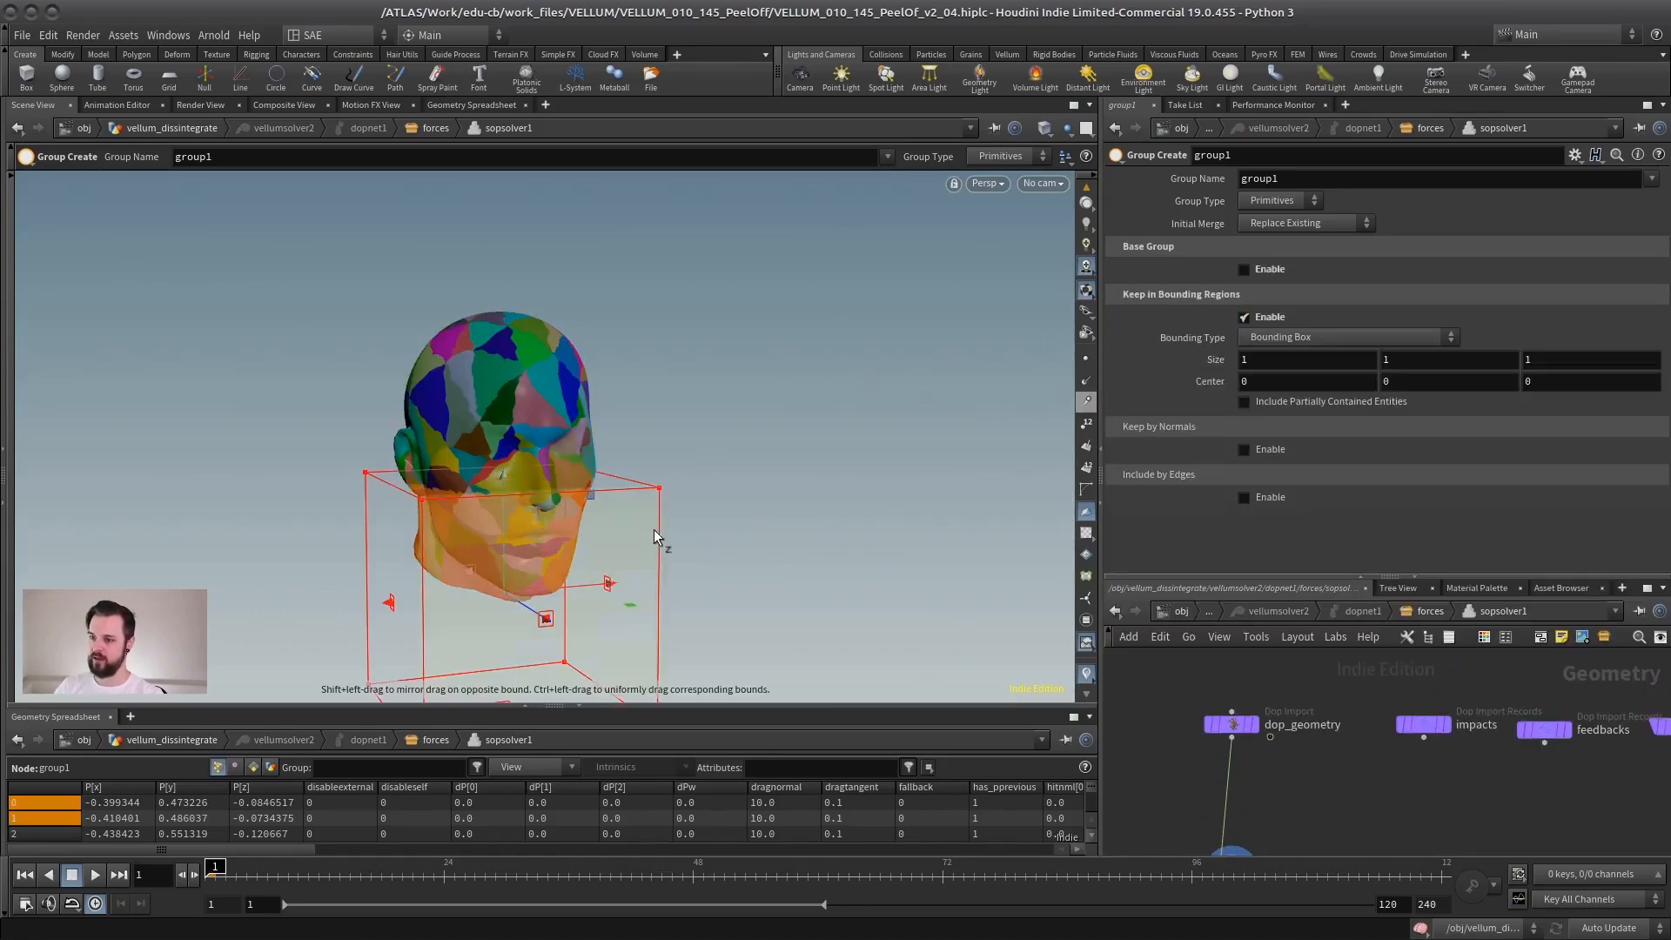
left_click(1310, 337)
left_click(1292, 373)
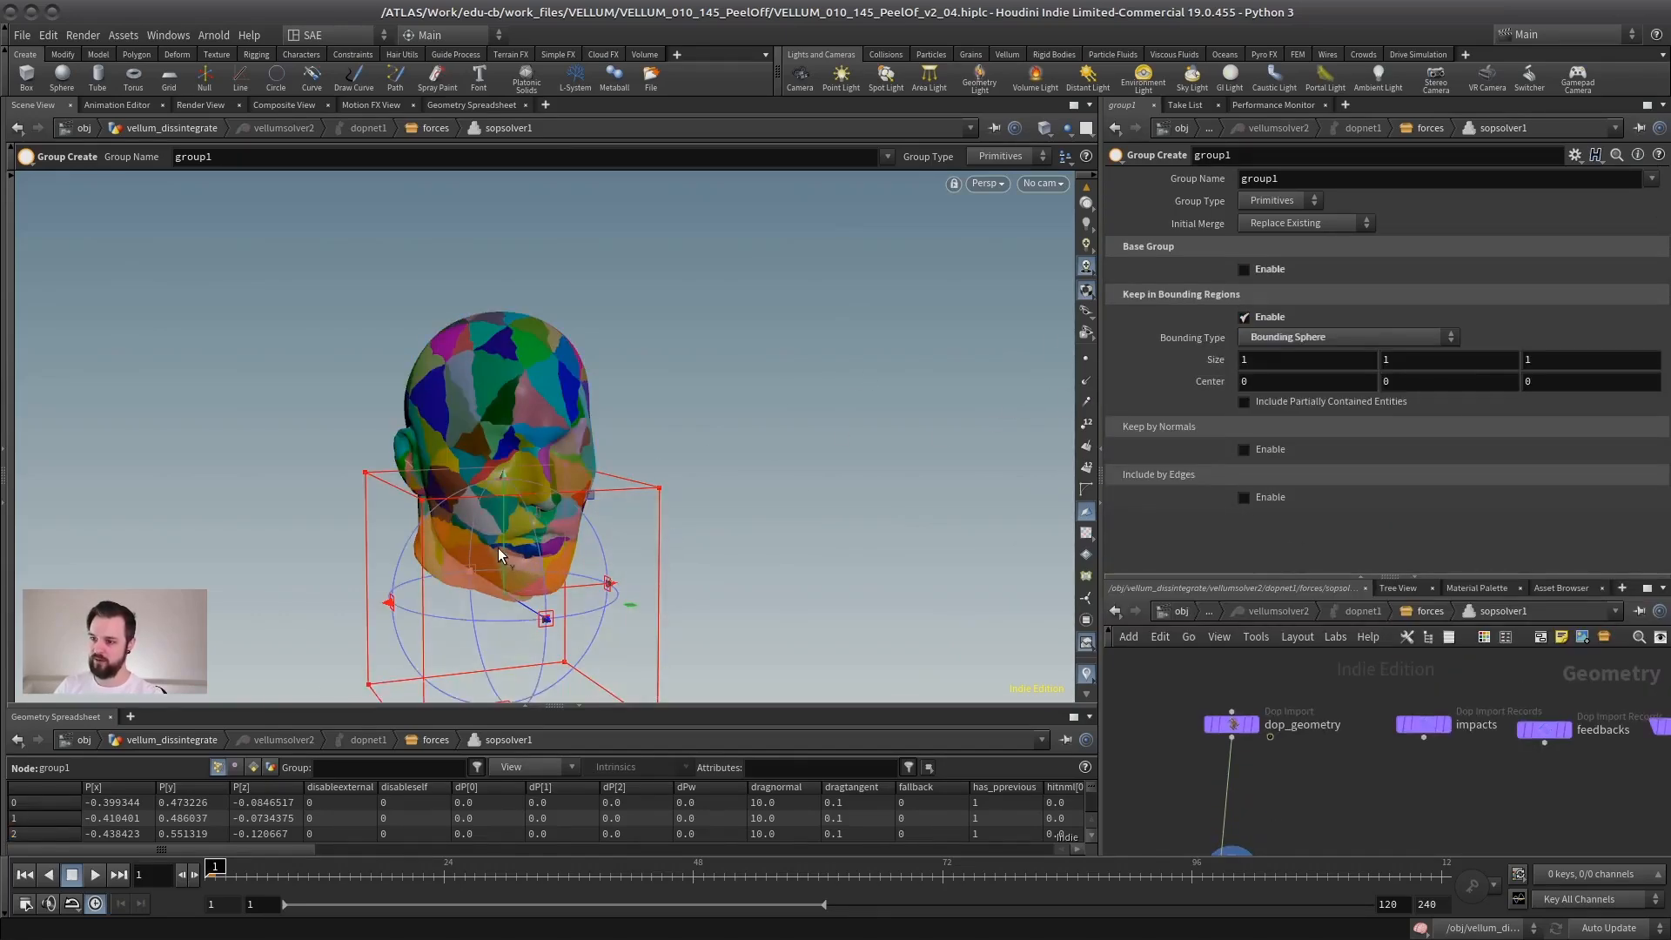
Raise group1's bounding sphere to a center Y of about 0.625 and scale it uniformly to size 1.6 around the head.
left_click_drag(502, 553, 501, 416)
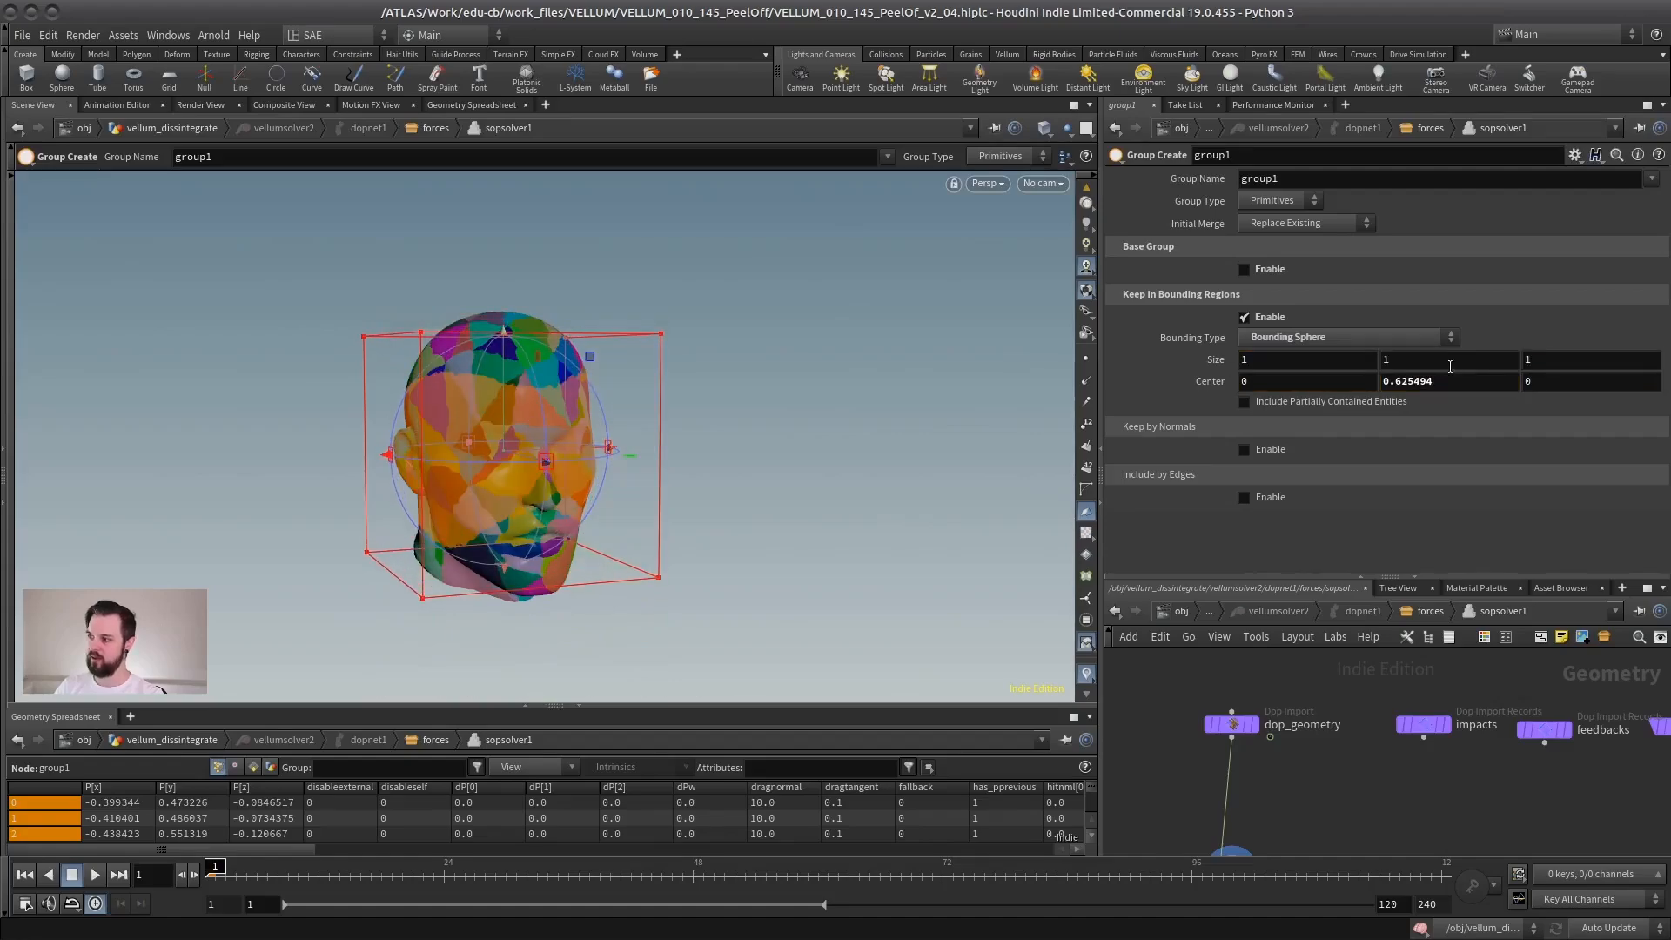
middle_click_drag(1207, 359, 1267, 363)
left_click_drag(461, 418, 348, 466, "alt")
Move the bounding sphere clear of the head to a center X of about 1.54 and keyframe its center at frame 1.
middle_click_drag(1343, 739, 1355, 657)
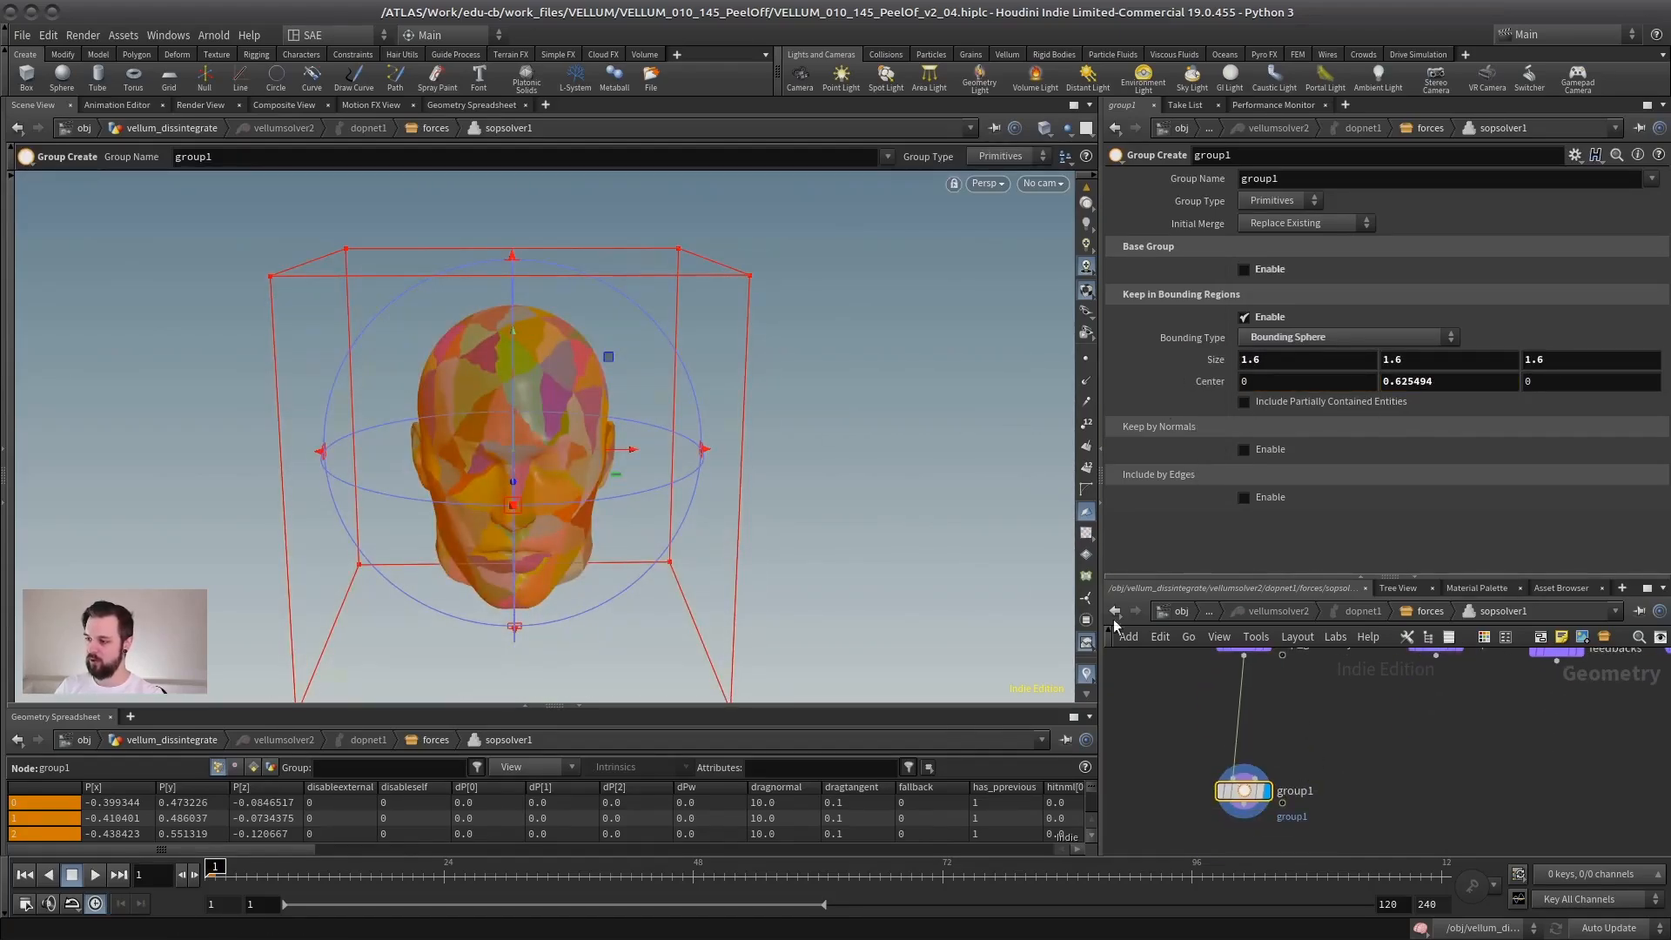
left_click_drag(571, 451, 881, 454)
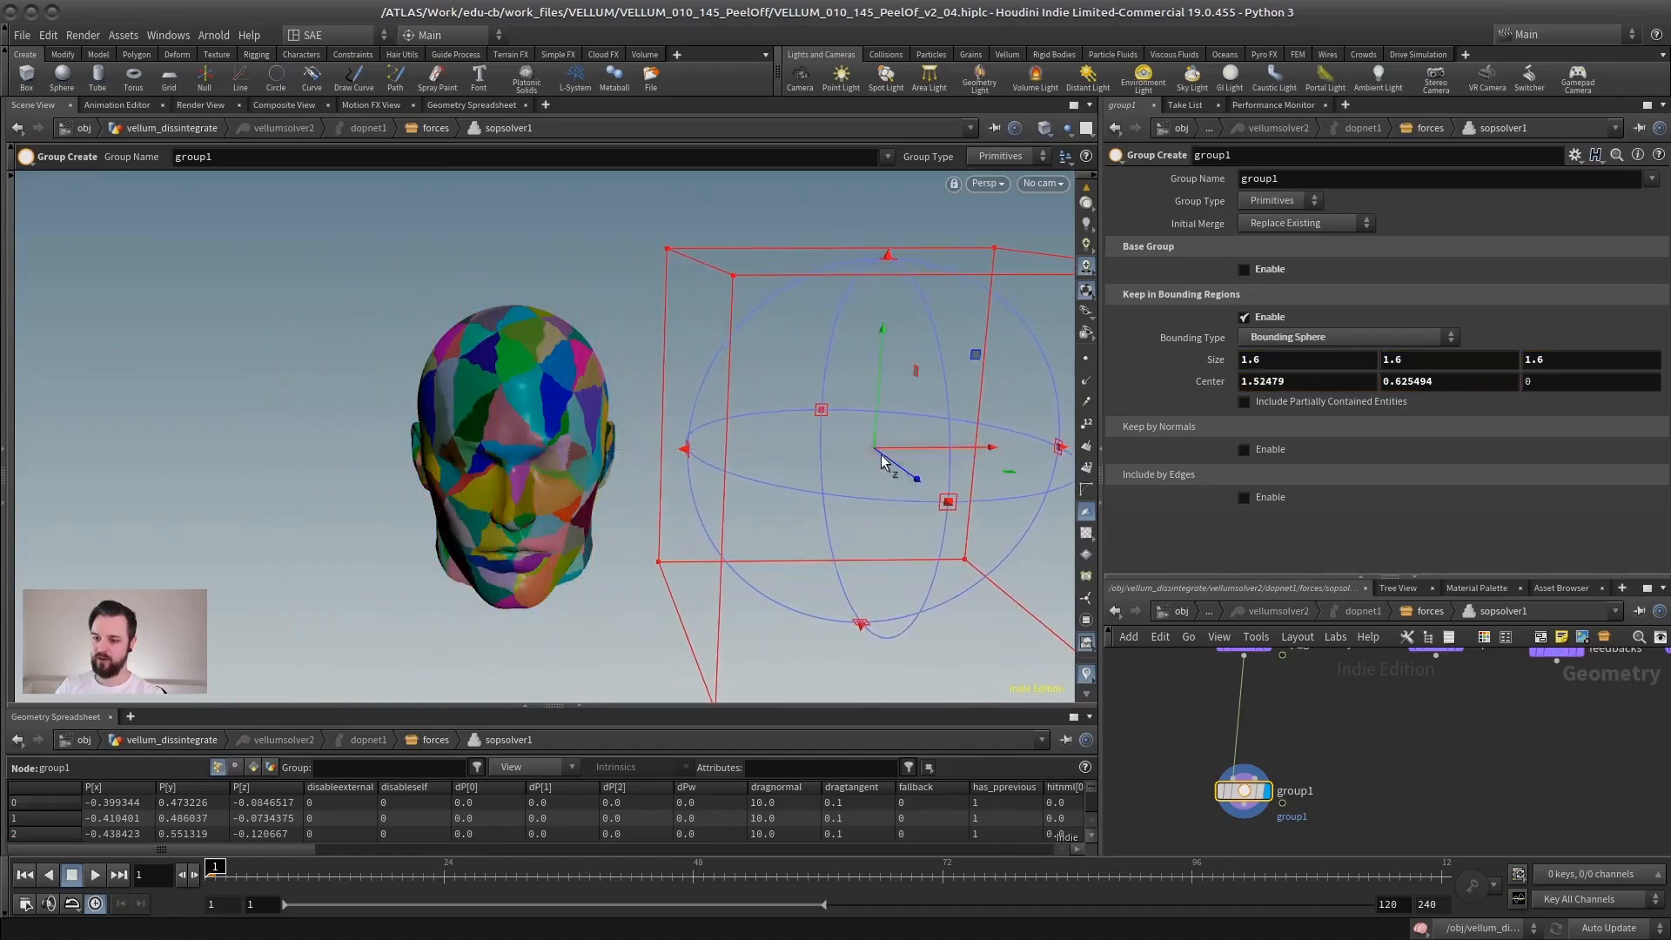
left_click(1209, 381, "alt")
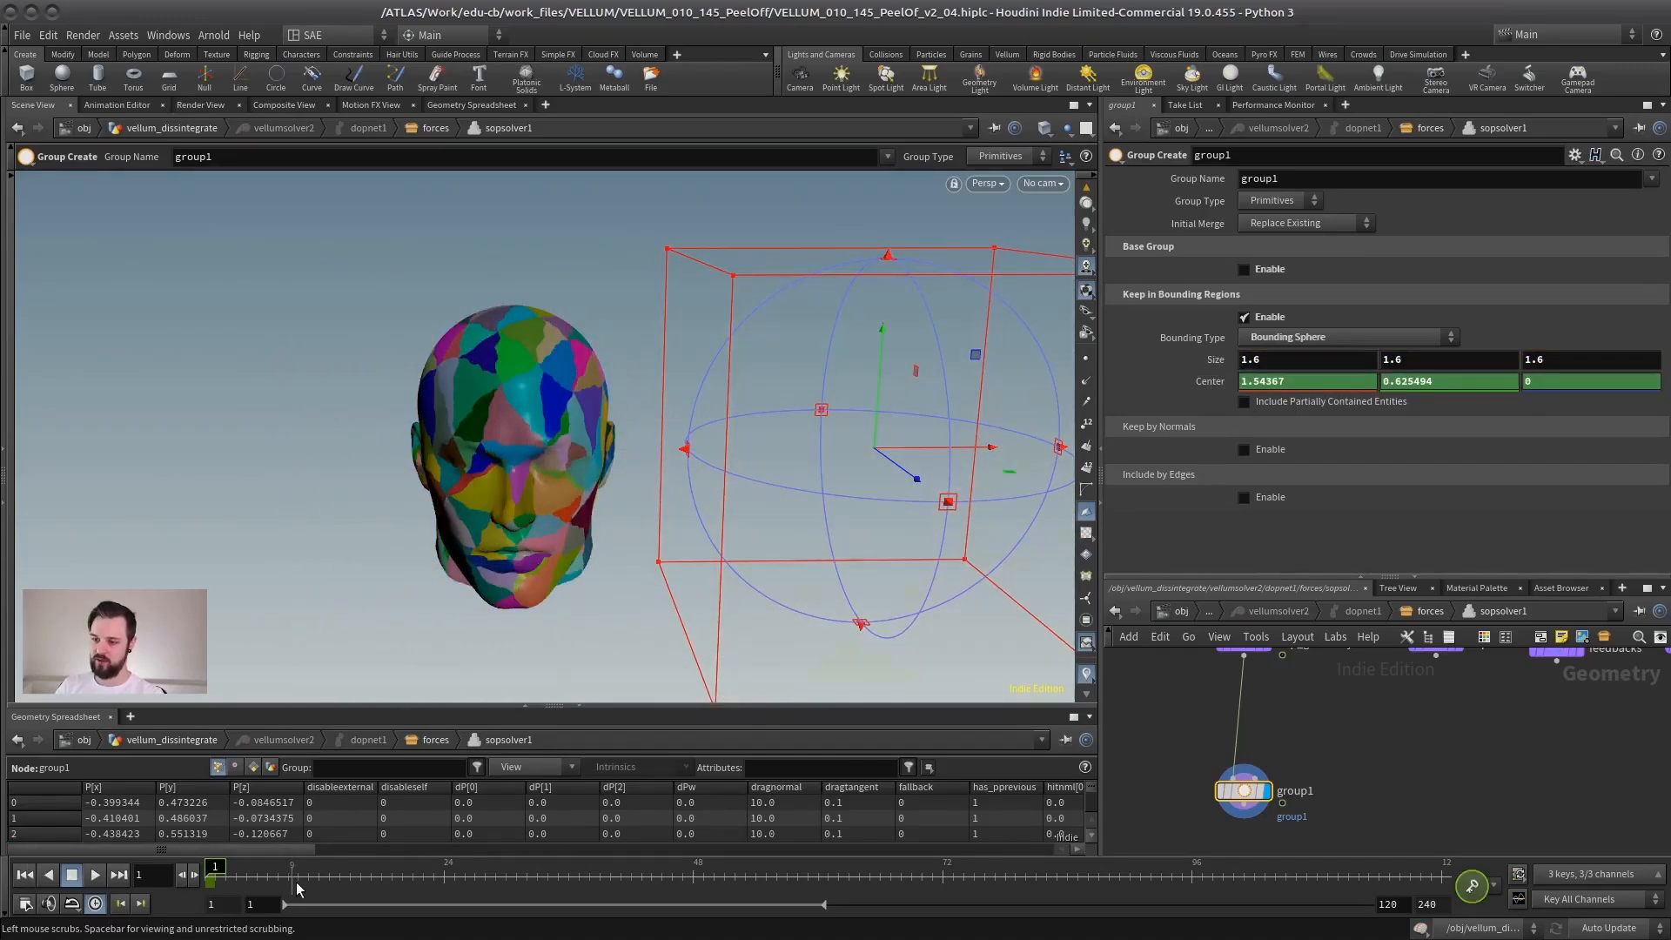
At frame 48, move group1's bounding sphere over the head to a center X of about 0.034, keyframe its center, and return to frame 1.
left_click(692, 876)
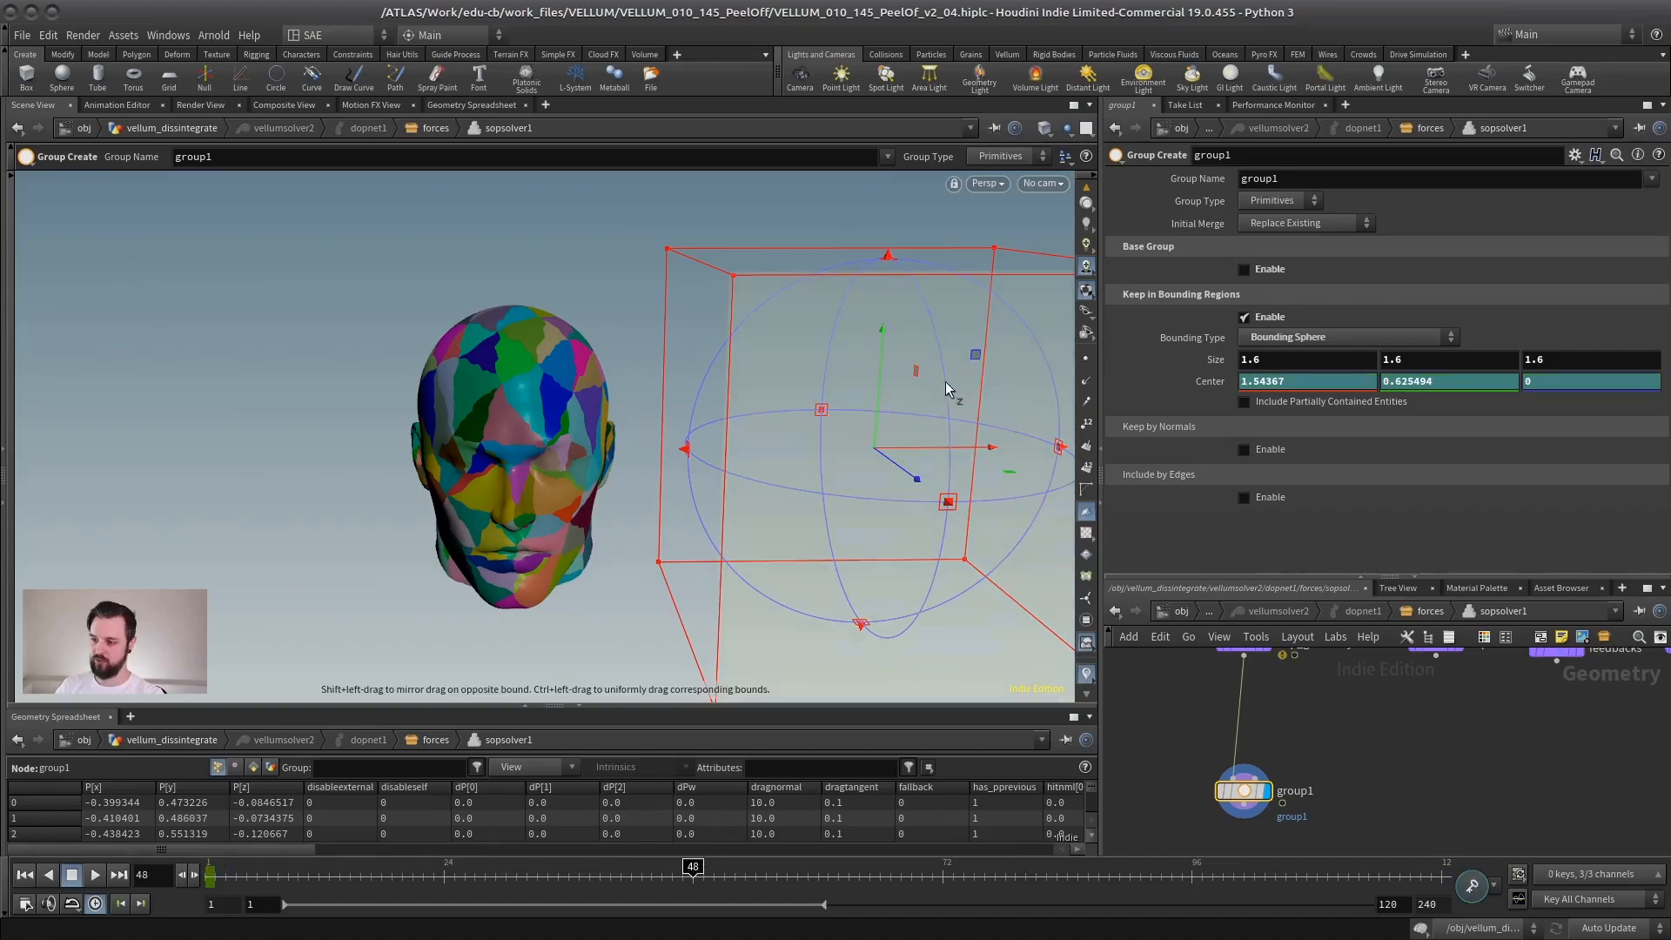
left_click_drag(879, 448, 572, 439)
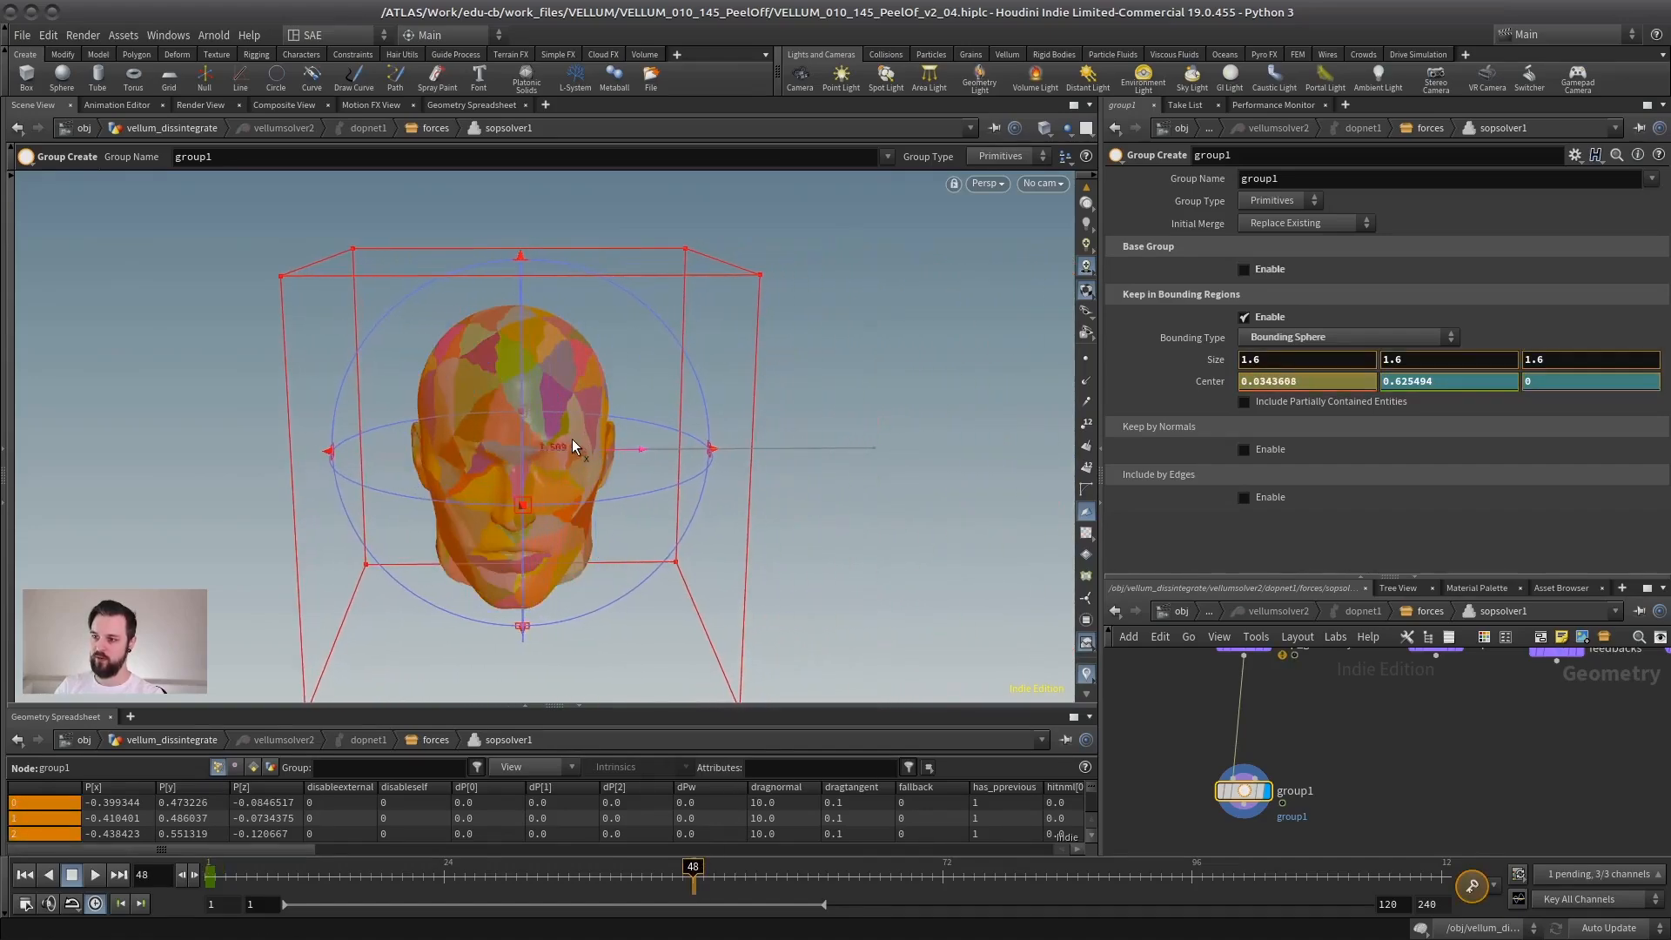
left_click(1193, 382, "alt")
left_click_drag(587, 876, 210, 867)
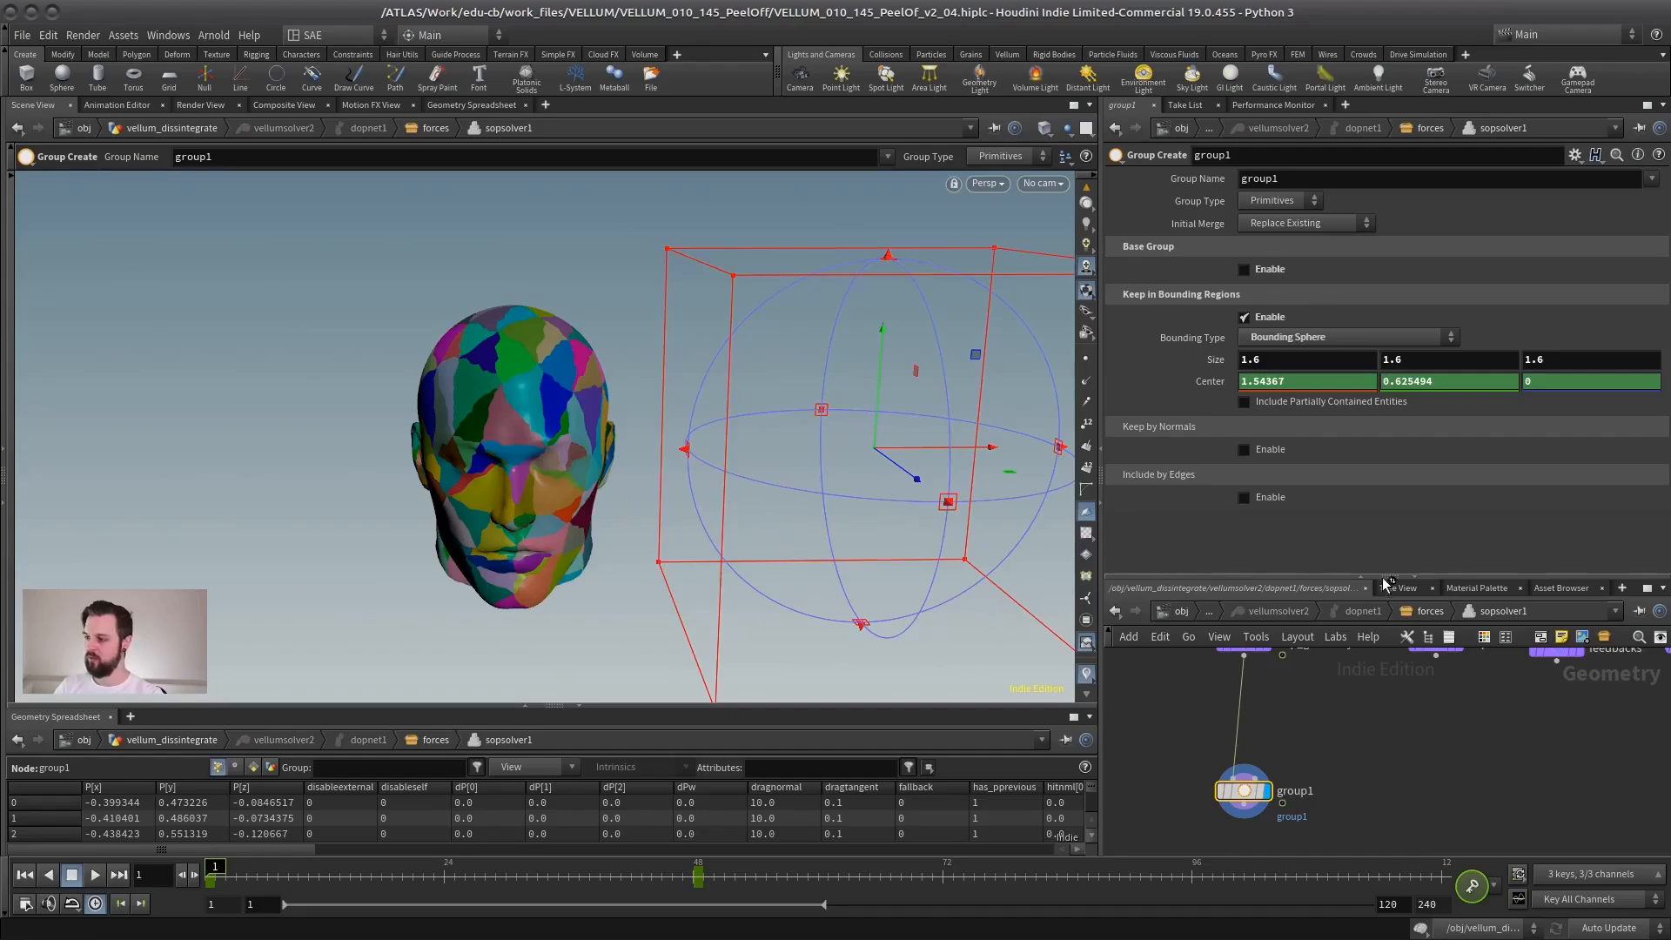
Add a Point Wrangle below group1 in the SOP Solver network and make it the displayed node.
left_click_drag(1371, 575, 1371, 380)
scroll(1456, 548, "up", 2)
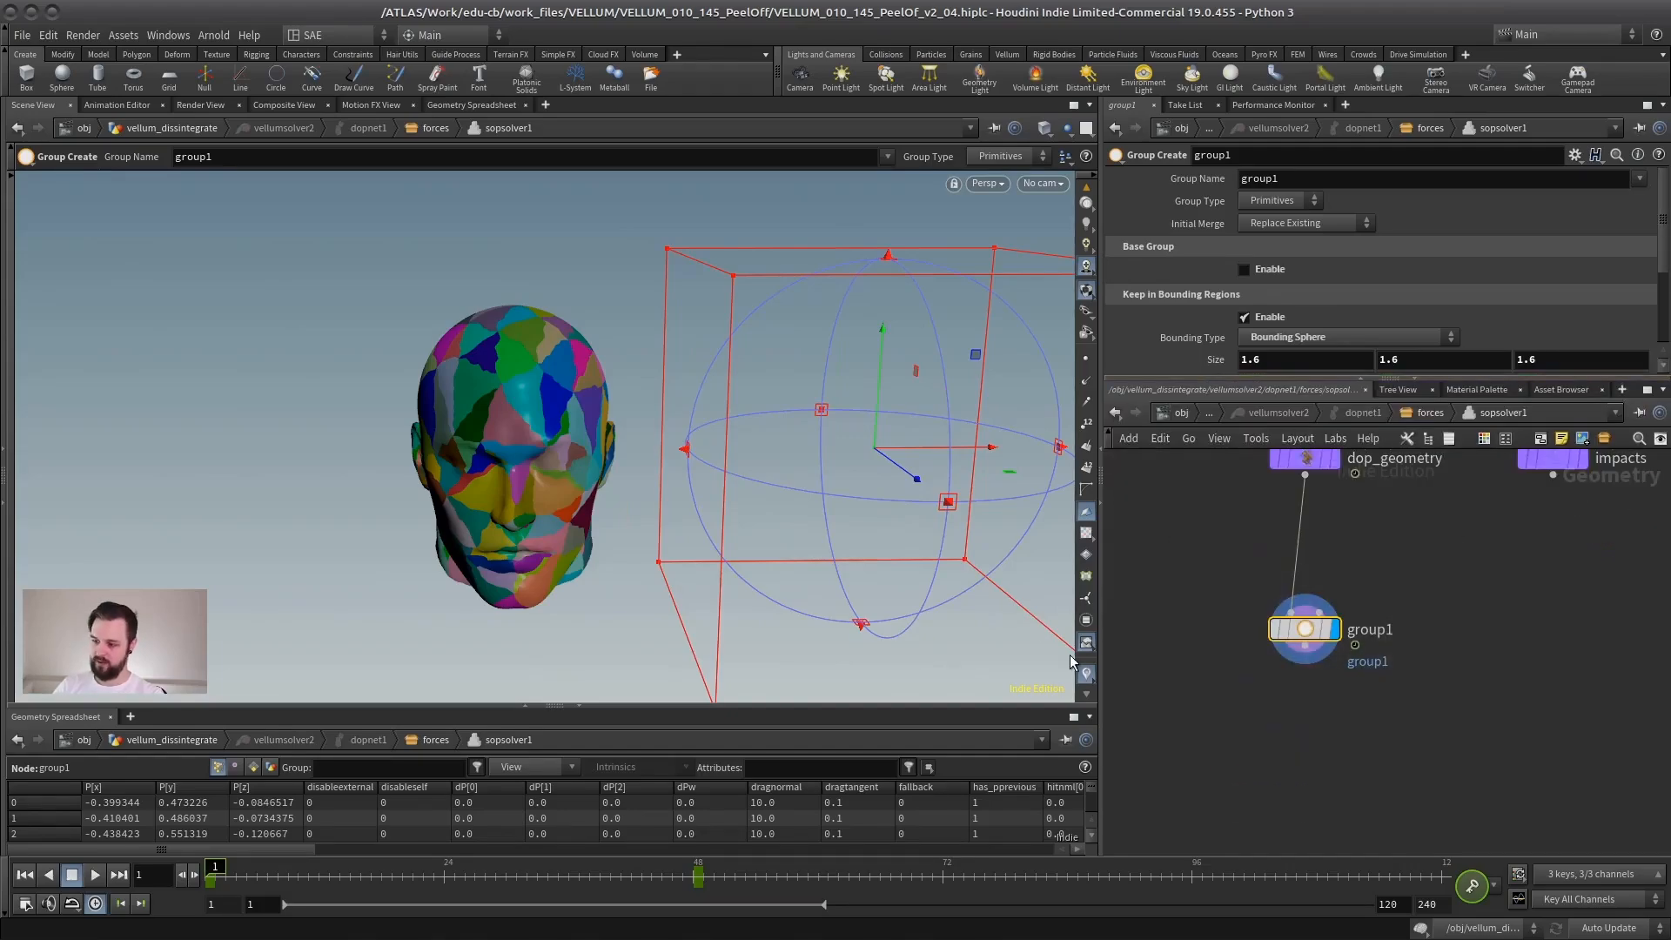
key("Tab")
type("pwr")
key("Return")
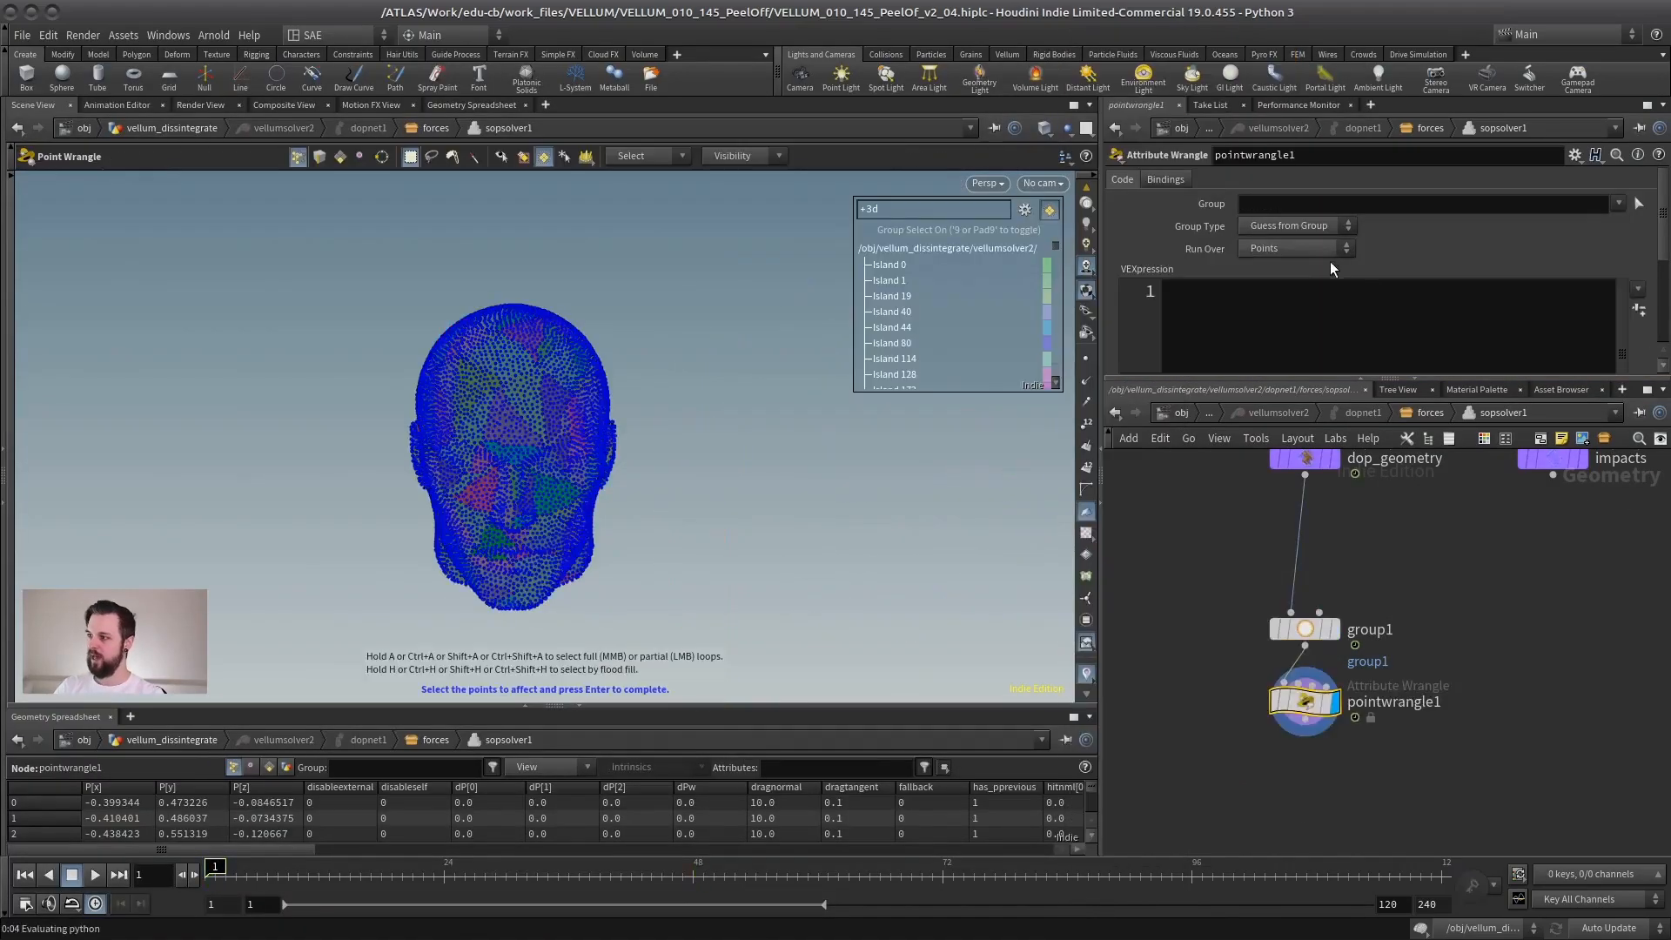
Restrict the point wrangle to group1 and enter the expression i@stopped=0;.
left_click(1619, 204)
left_click(1563, 222)
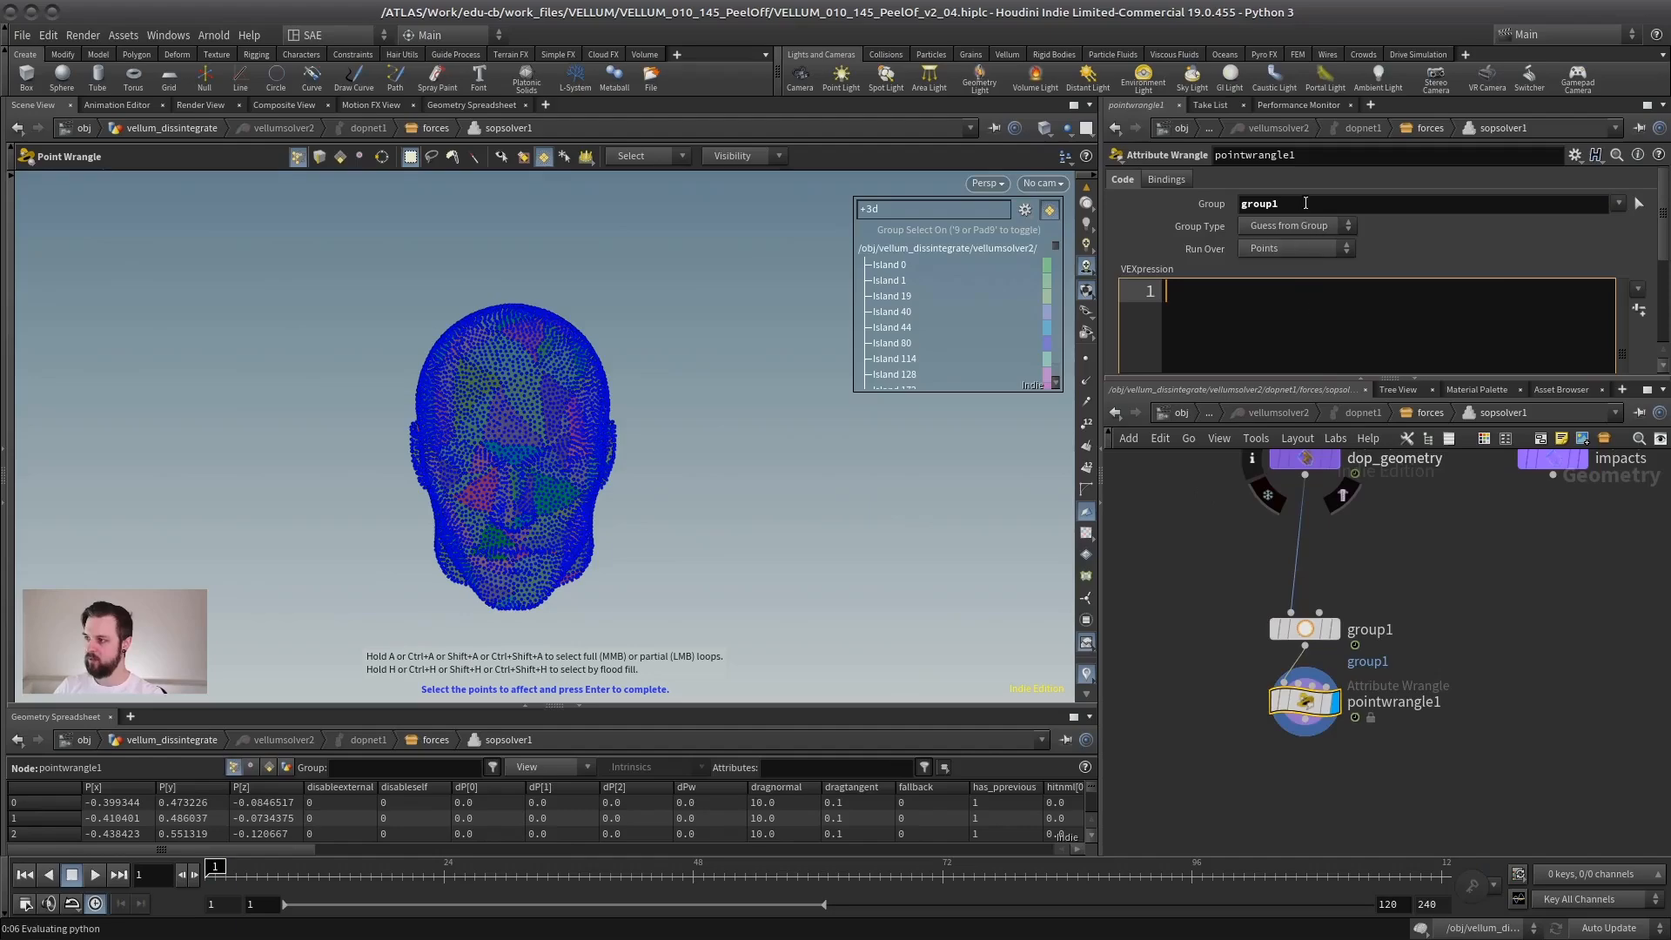
left_click_drag(1306, 379, 1306, 477)
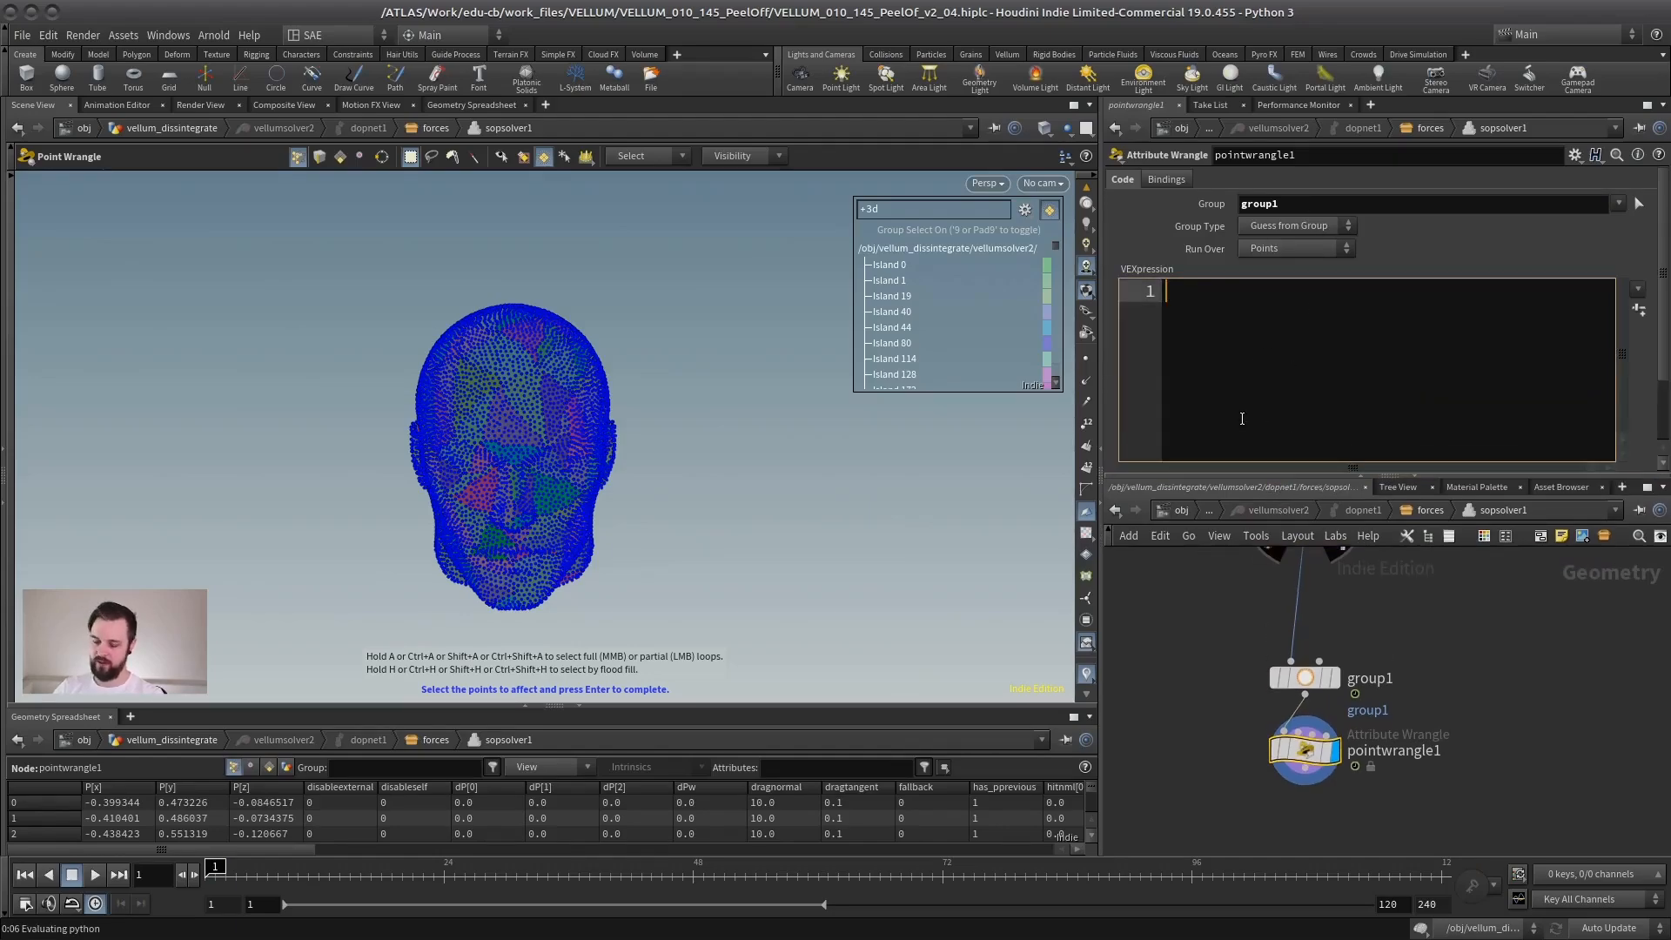
type("i@stopped=0;")
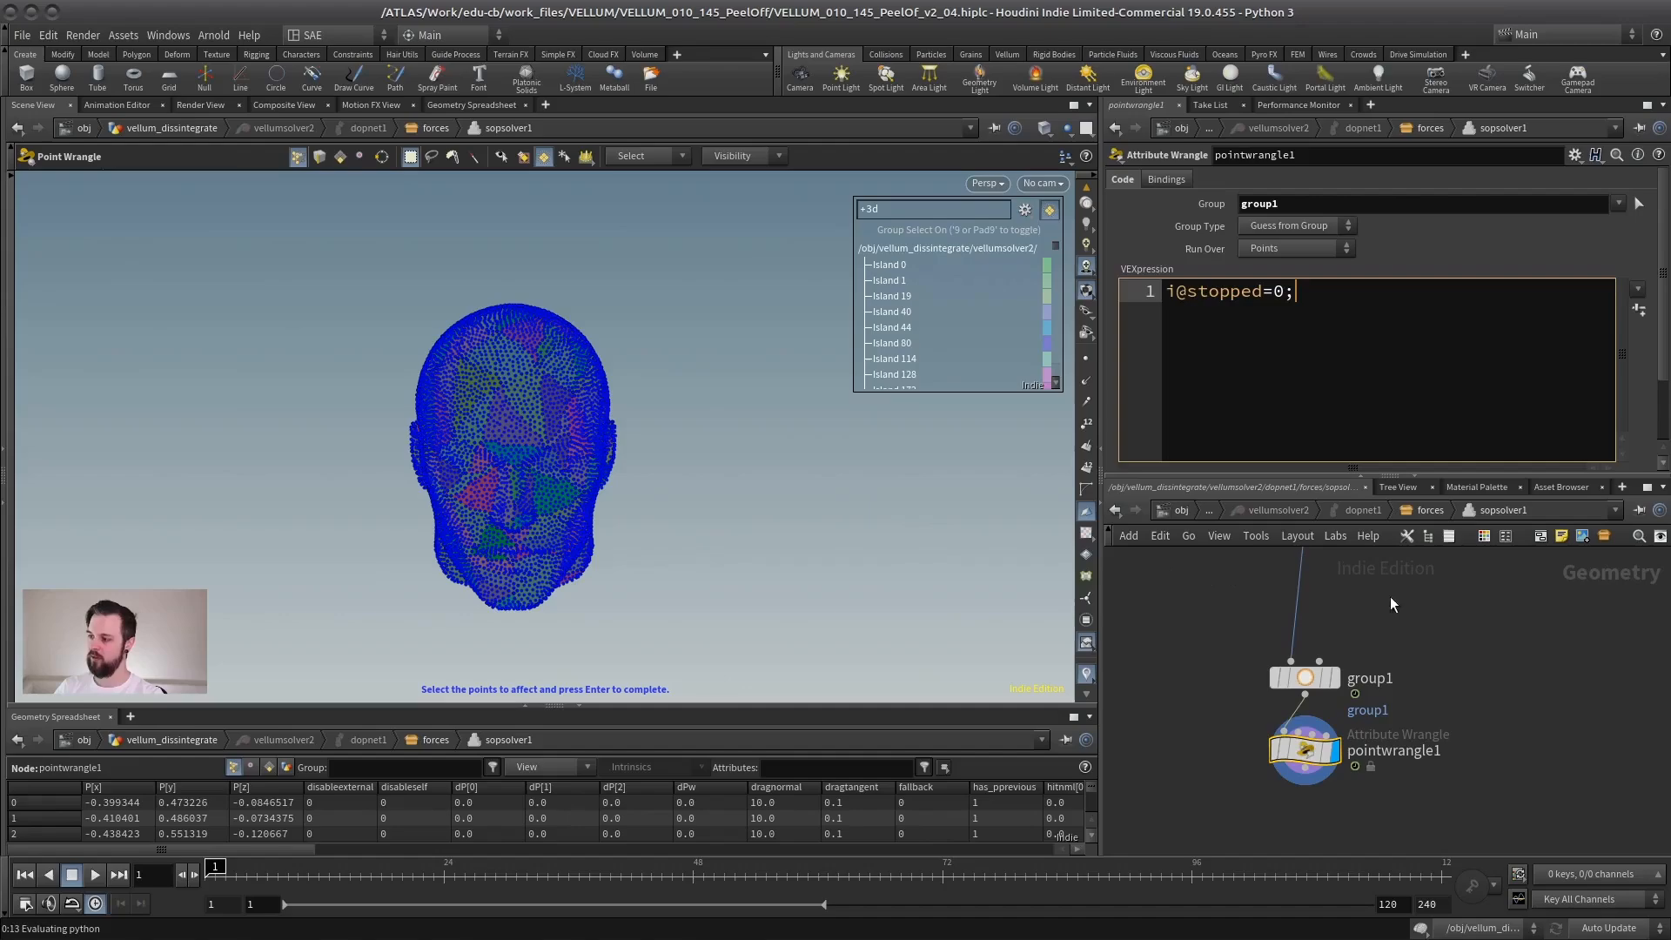
left_click_drag(1292, 757, 1291, 770)
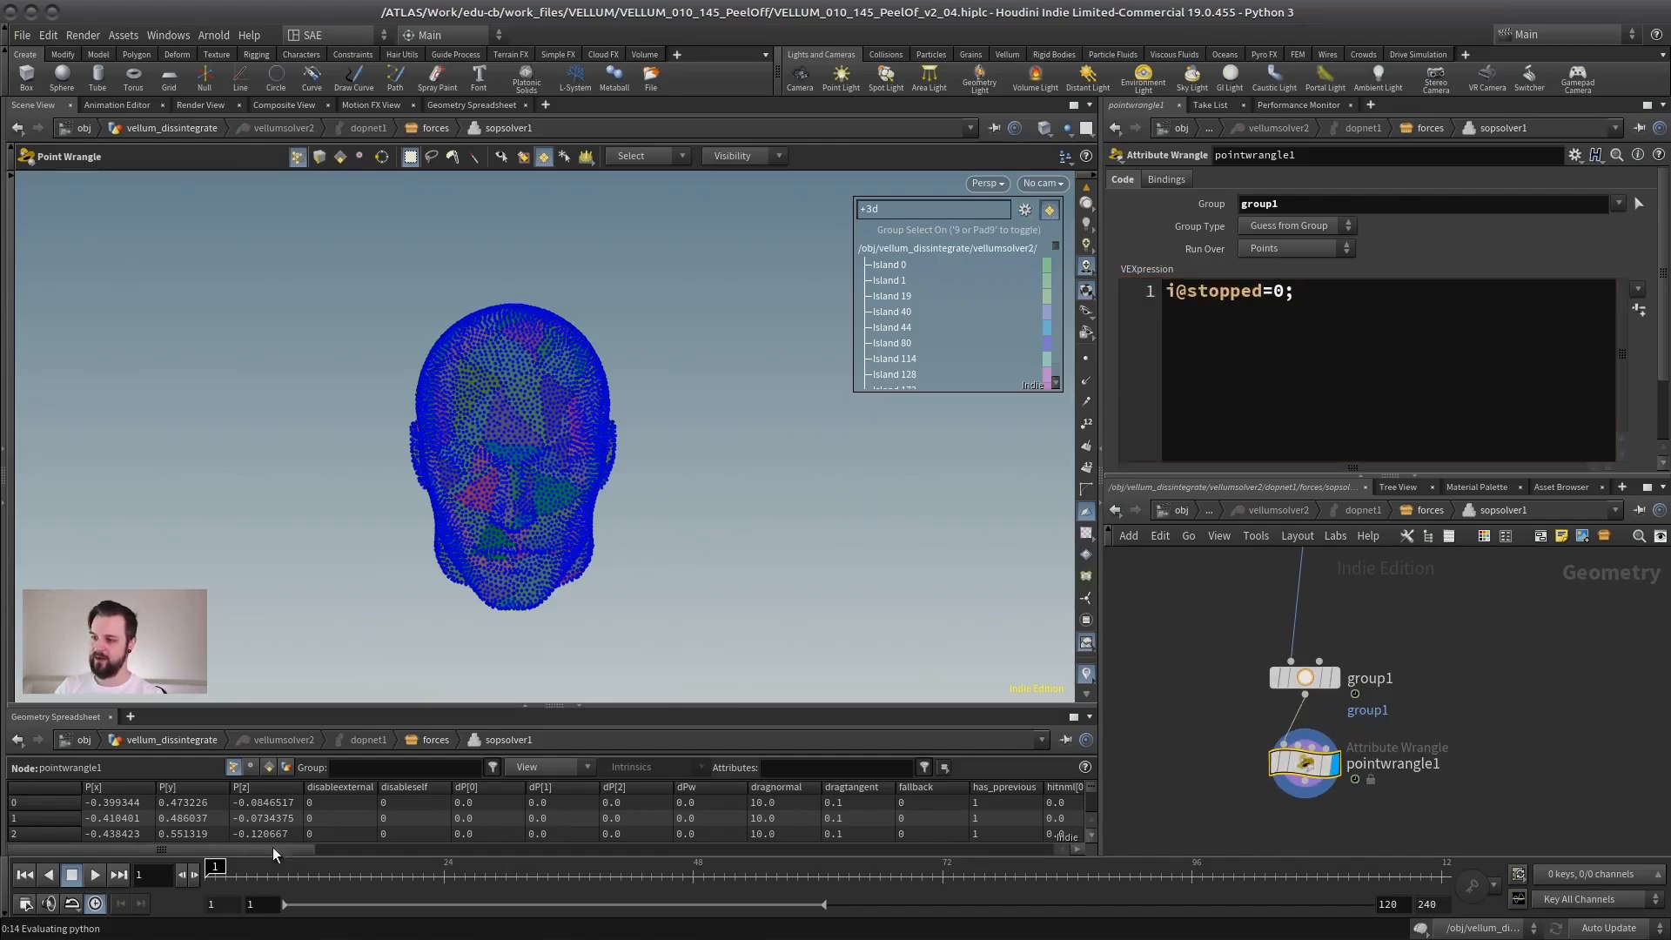
Compare the head with group1 displayed against the head with pointwrangle1 displayed, leaving pointwrangle1 as the displayed node.
left_click(25, 874)
key("Escape")
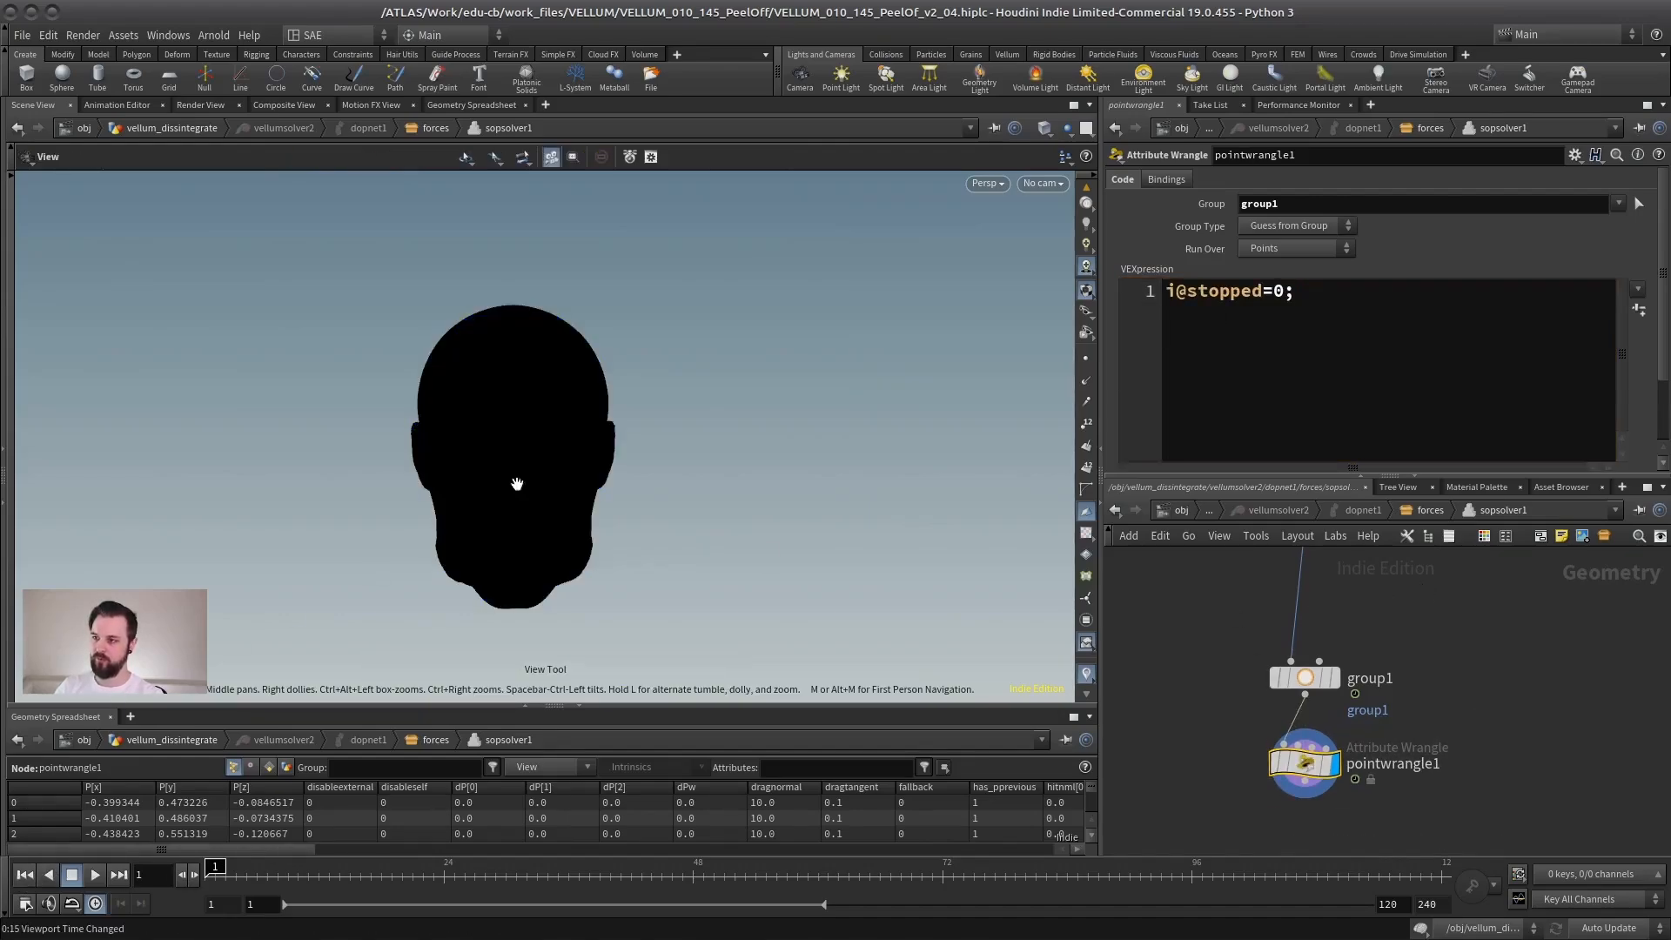
left_click(1334, 679)
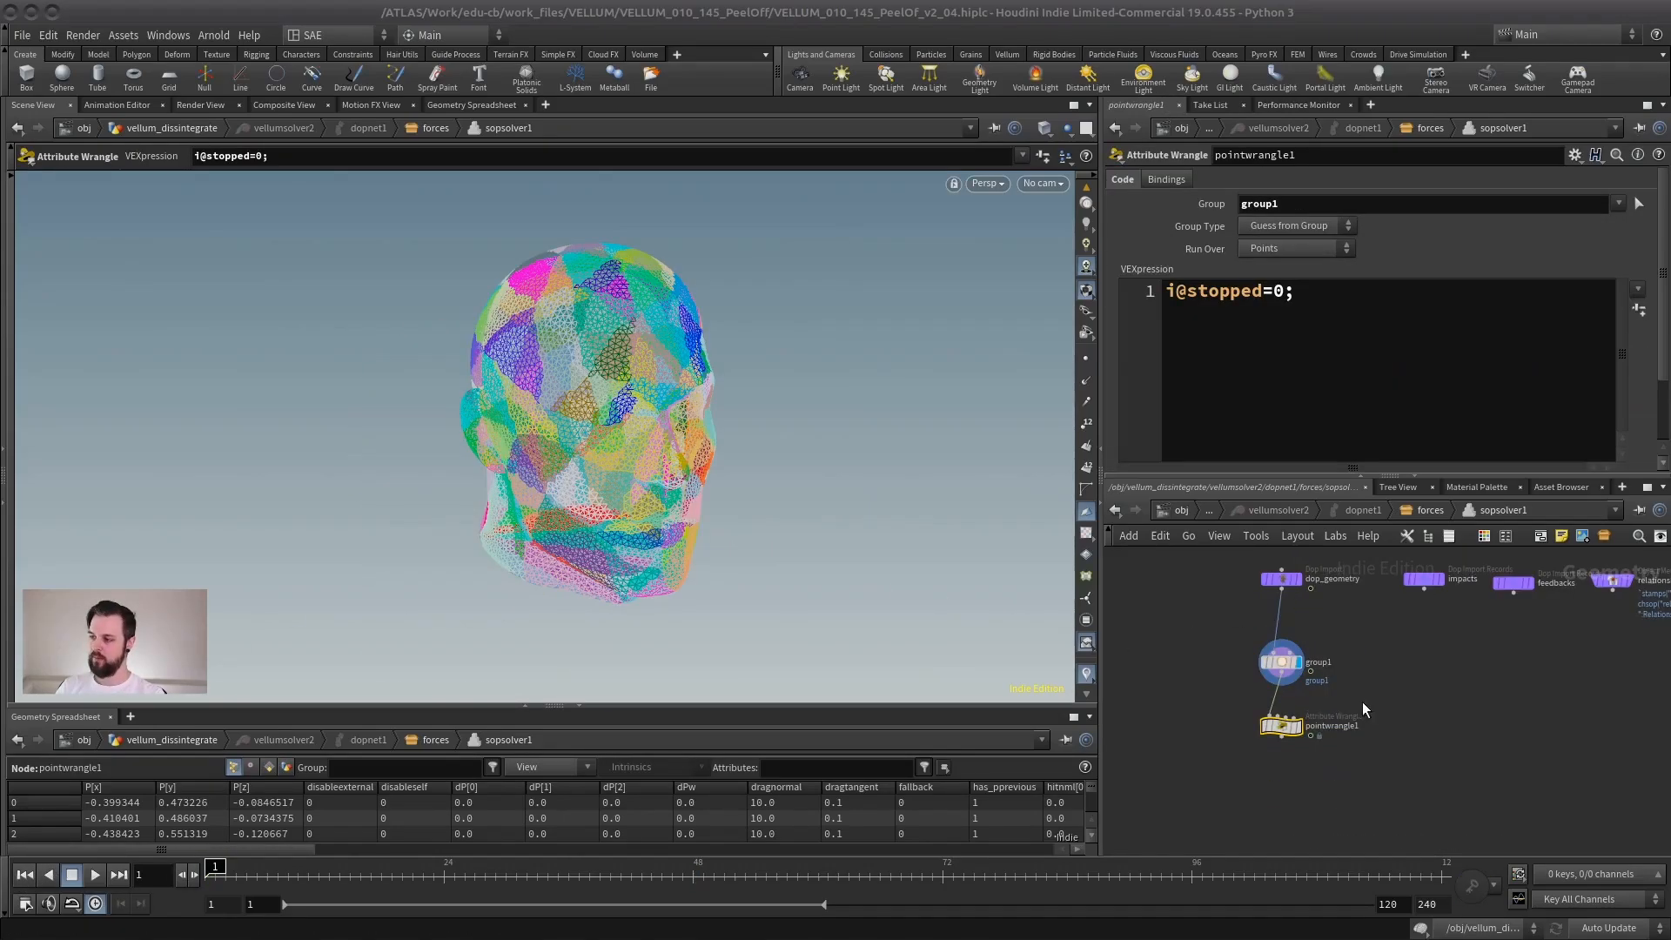
scroll(1358, 702, "up", 3)
left_click(1269, 745)
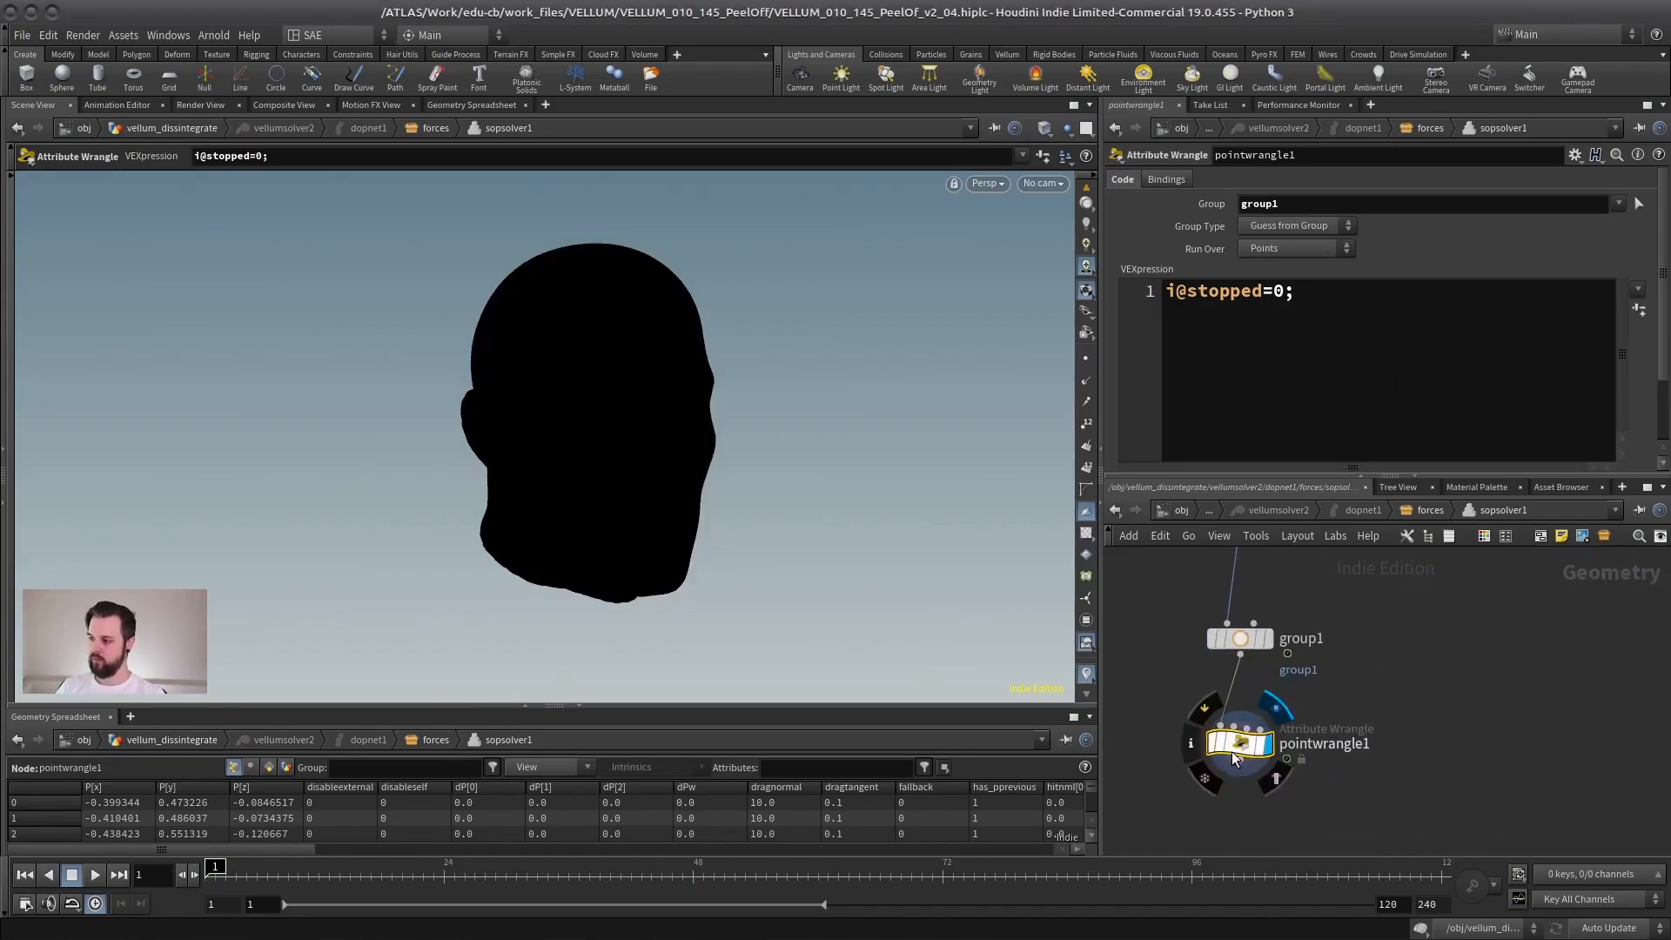
left_click_drag(1381, 702, 1138, 792)
Play the first frames from inside the SOP Solver to check the wrangle, and rewind to frame 1.
middle_click_drag(1176, 694, 1265, 694)
scroll(1225, 683, "down", 3)
mouse_move(636, 441)
left_mouse_down("alt")
mouse_move(474, 440)
mouse_move(622, 445)
left_mouse_up("alt")
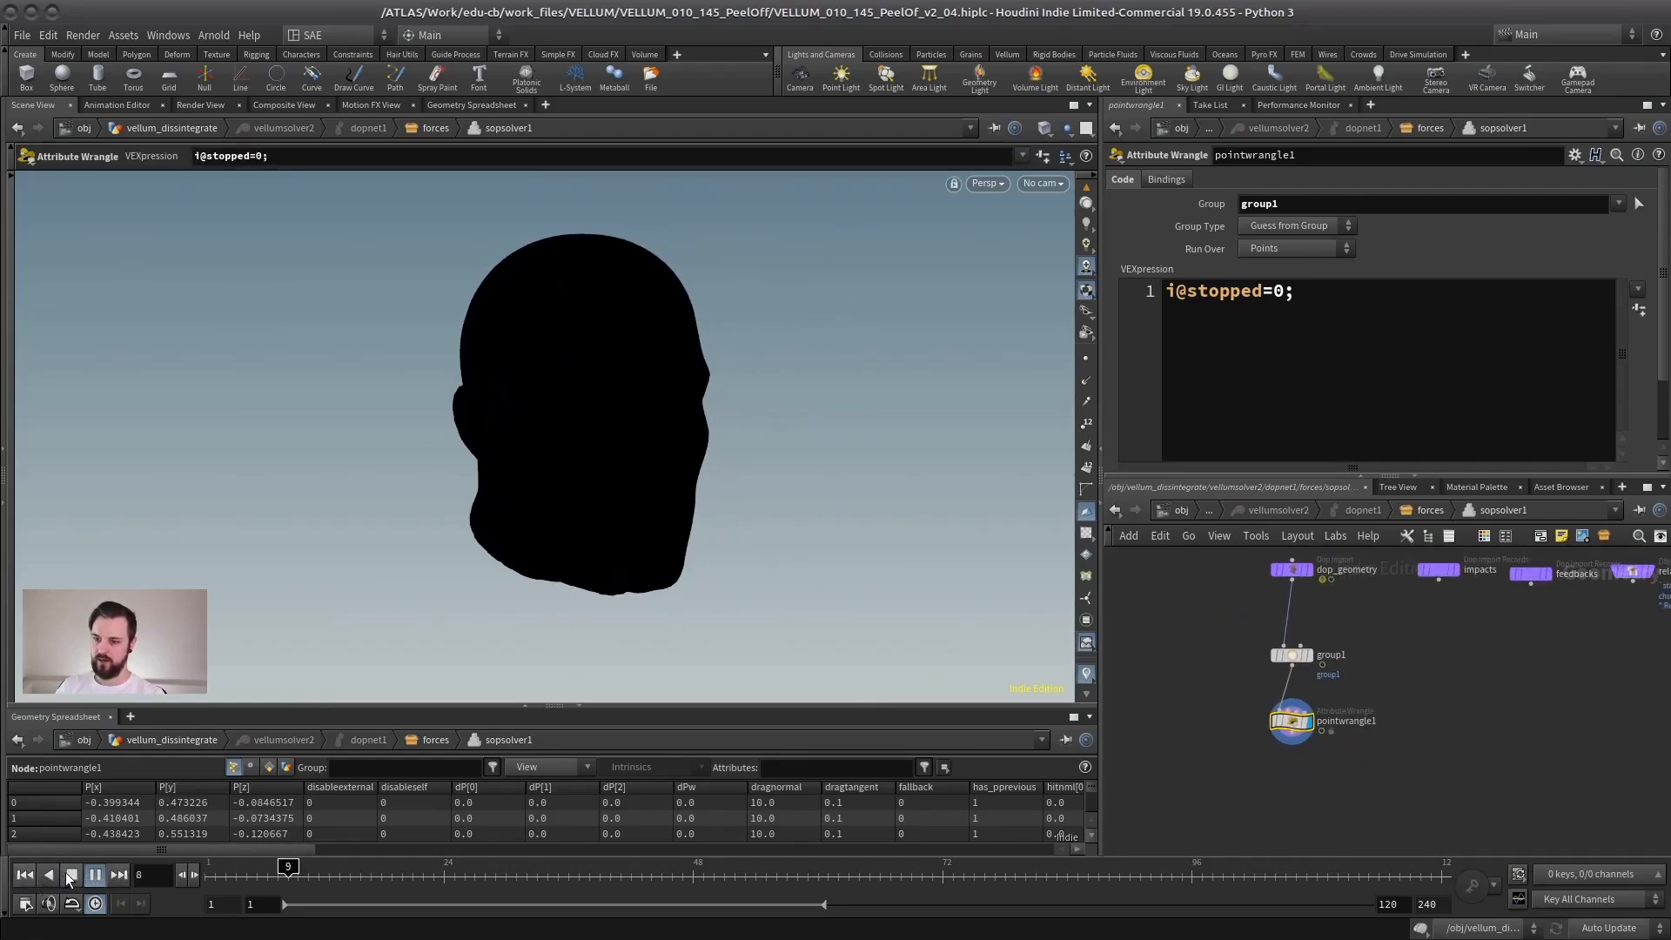
left_click(72, 875)
left_click(24, 874)
Keep the viewport on the vellum_dissintegrate output from null1 while returning the network view to the inside of sopsolver1.
middle_click_drag(1216, 598, 1278, 632)
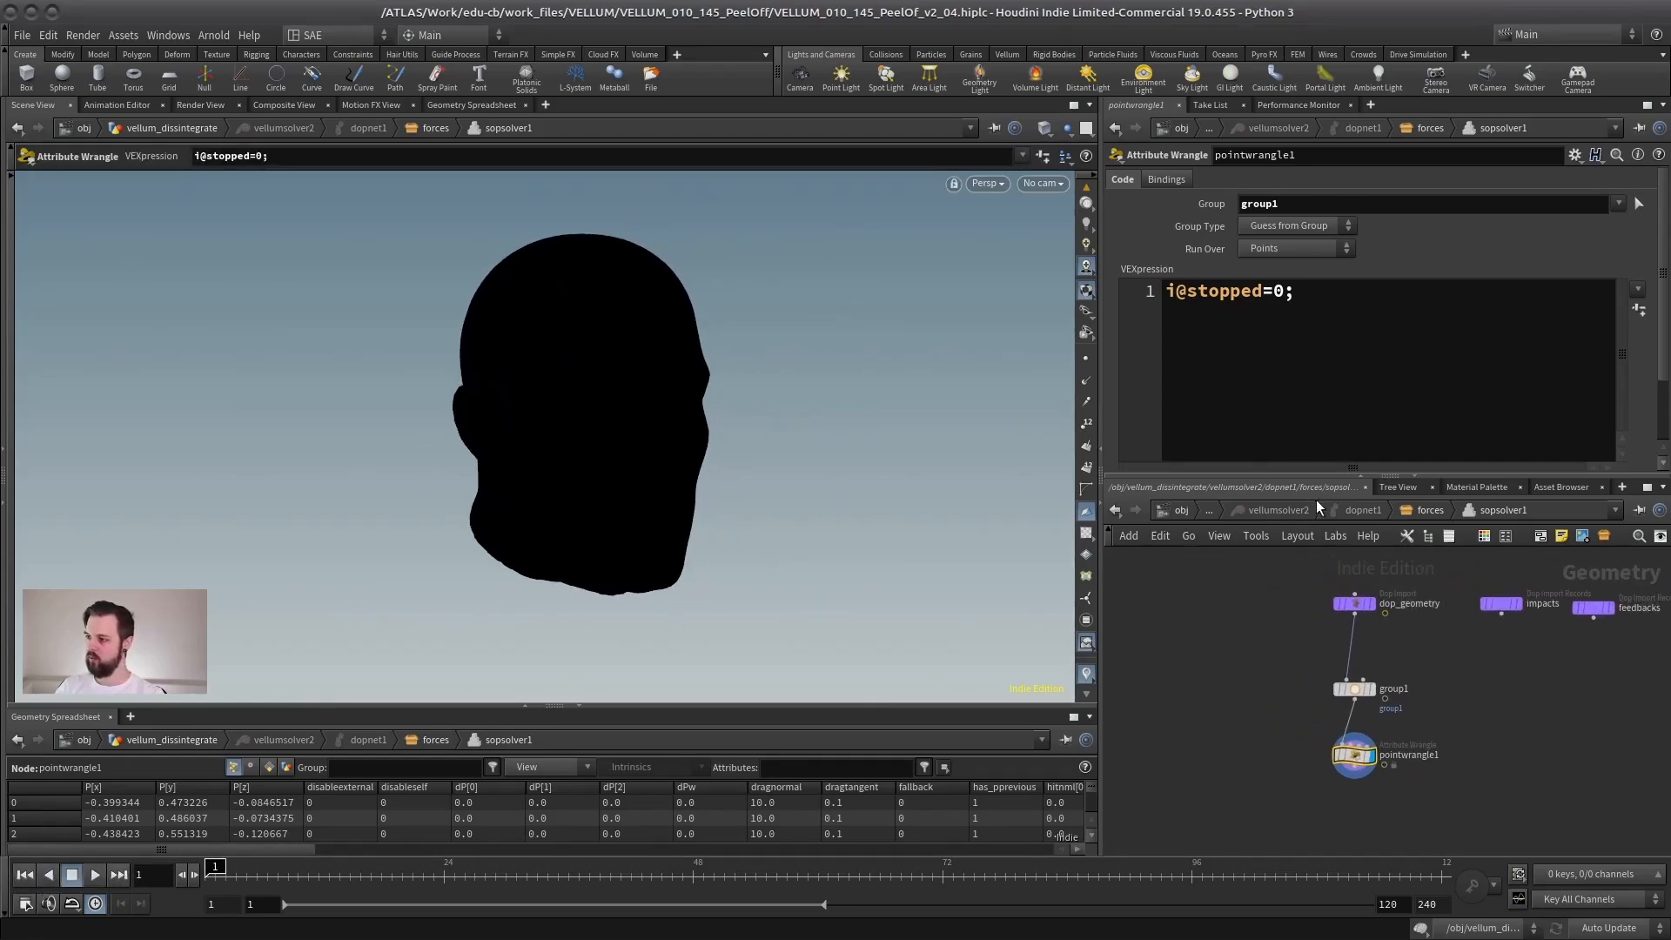
left_click(1264, 510)
left_click(1237, 510)
middle_click_drag(1408, 712, 1387, 639)
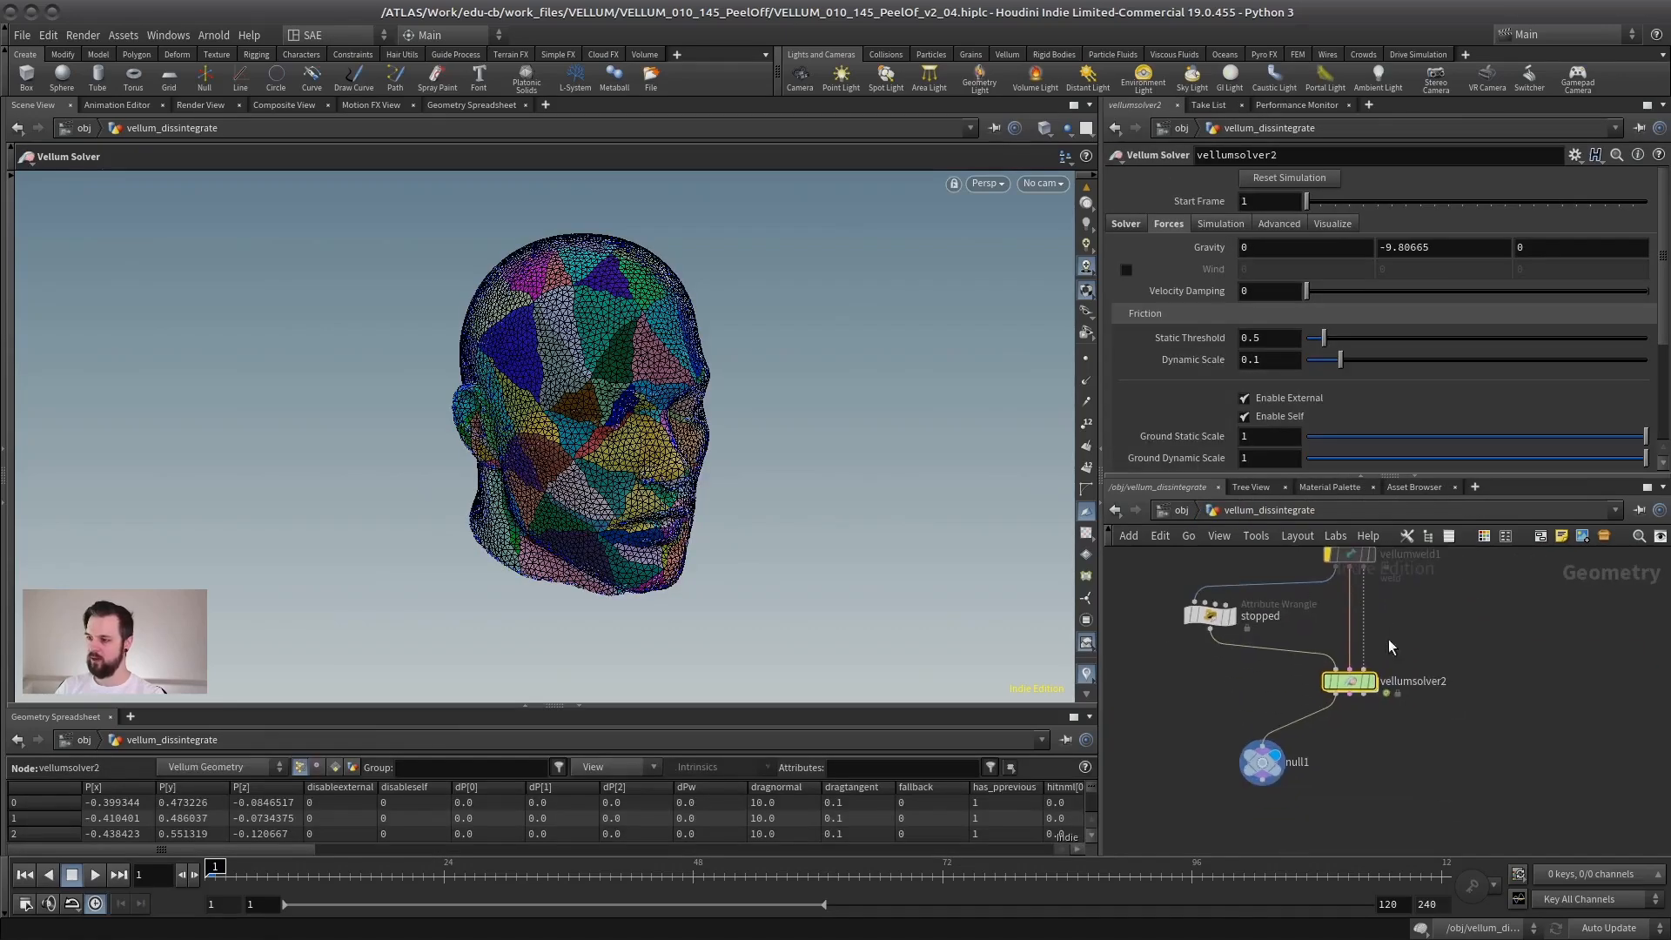
left_click(1388, 641)
left_click(1262, 763)
left_click_drag(583, 411, 690, 387, "alt")
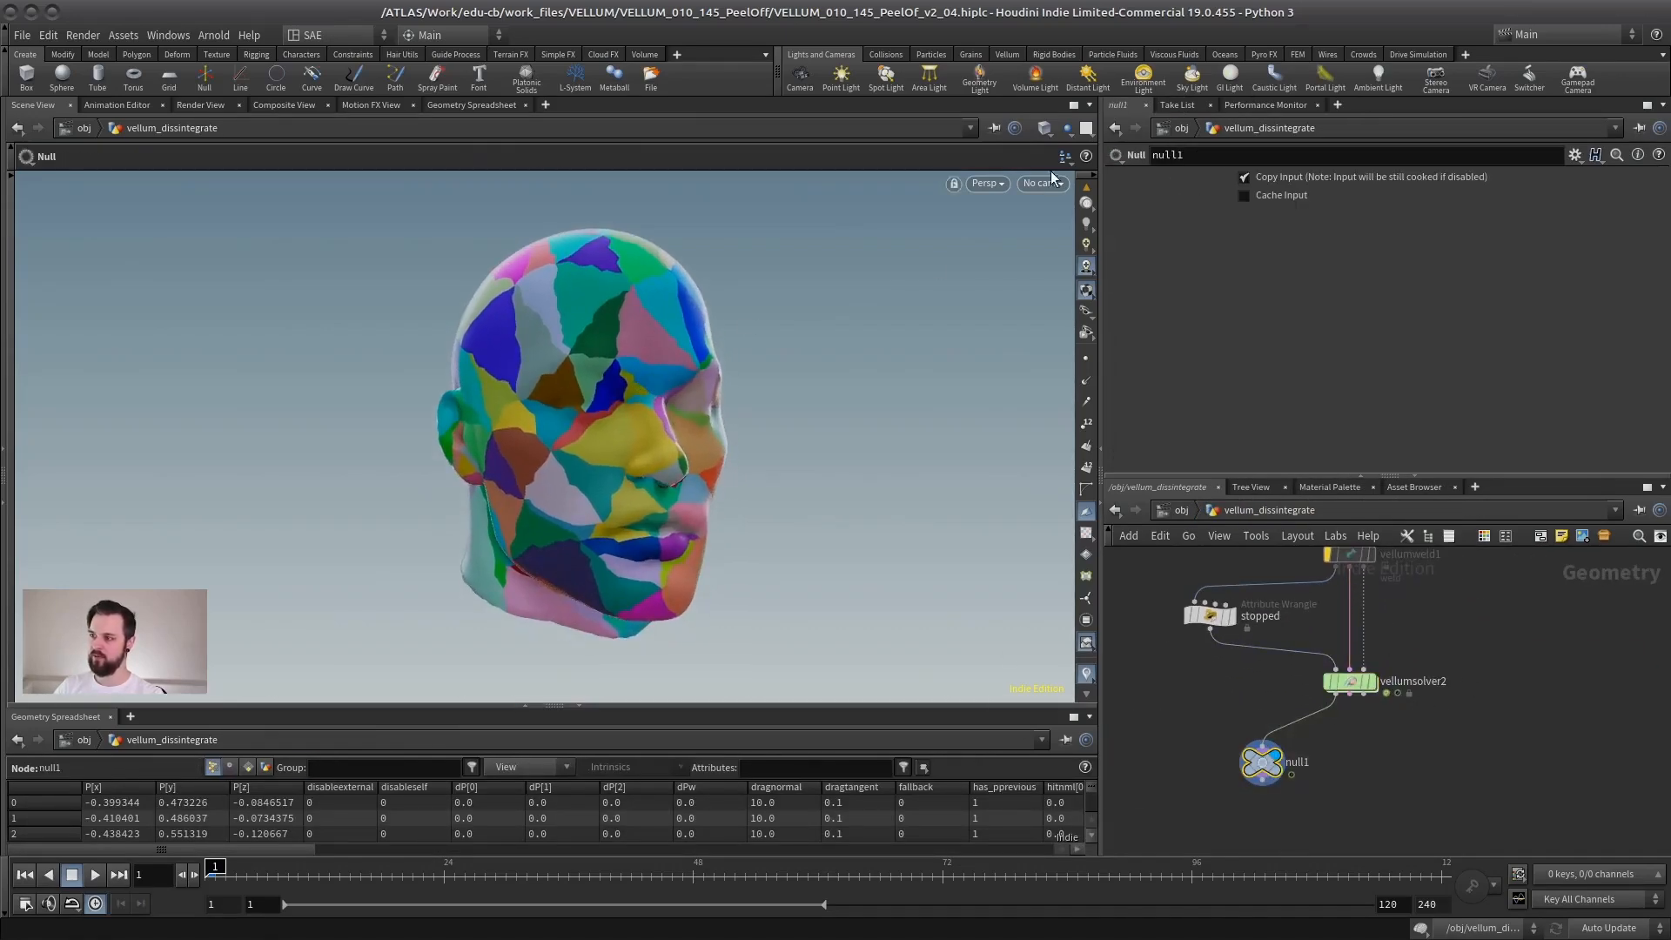
double_click(1349, 680)
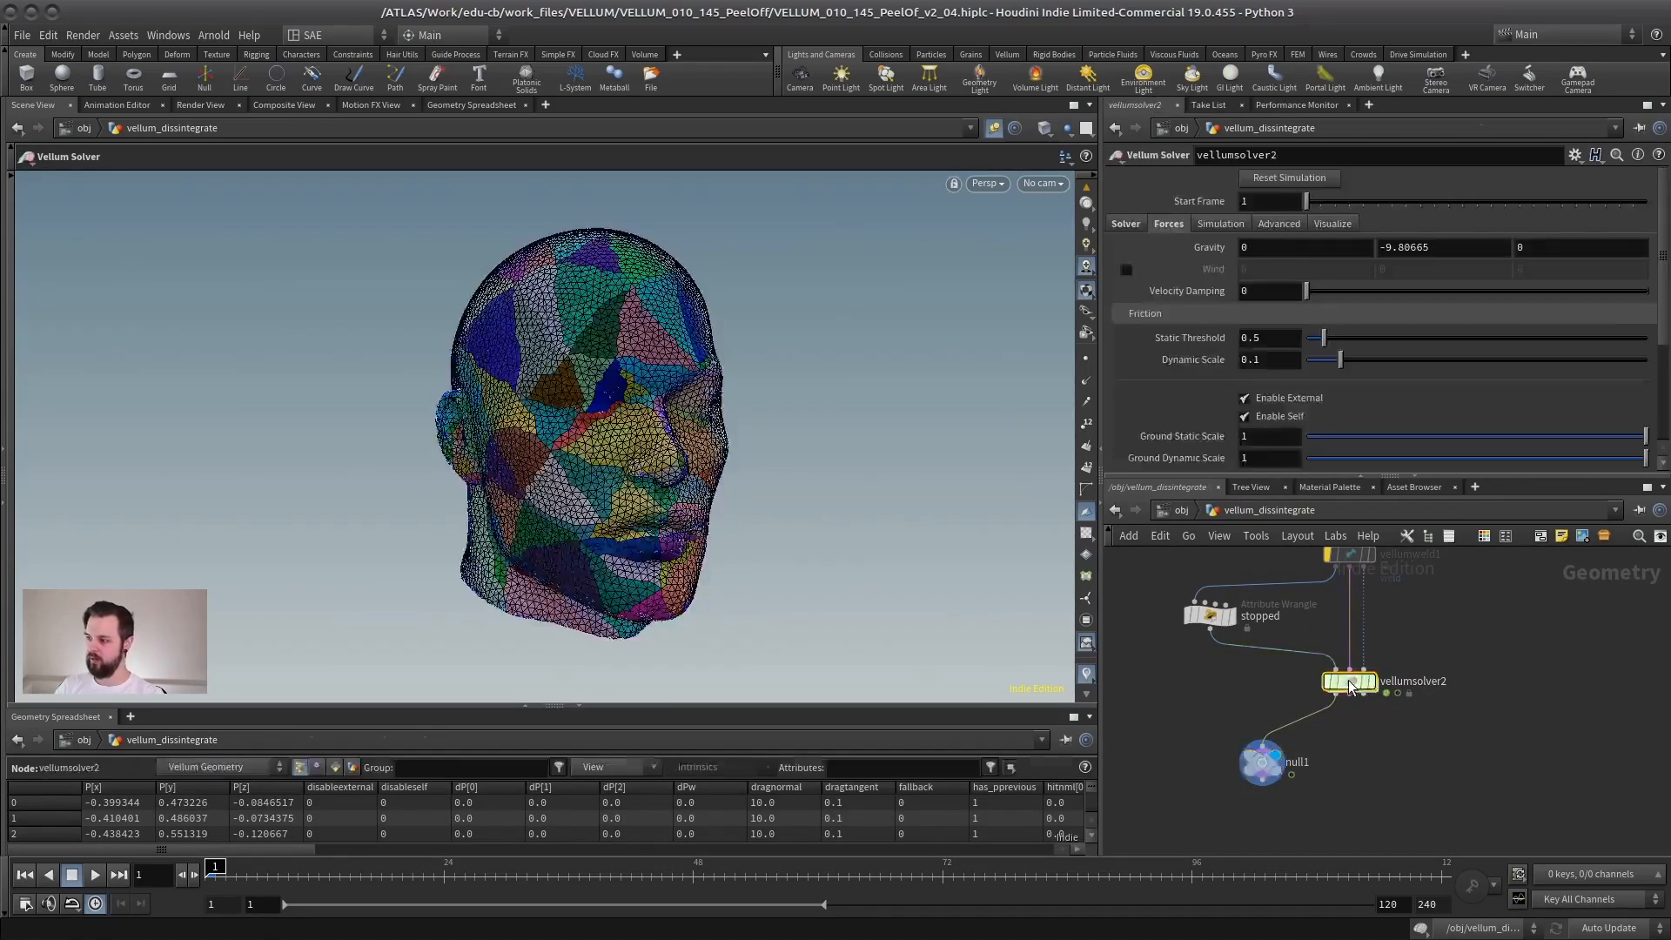
double_click(1320, 692)
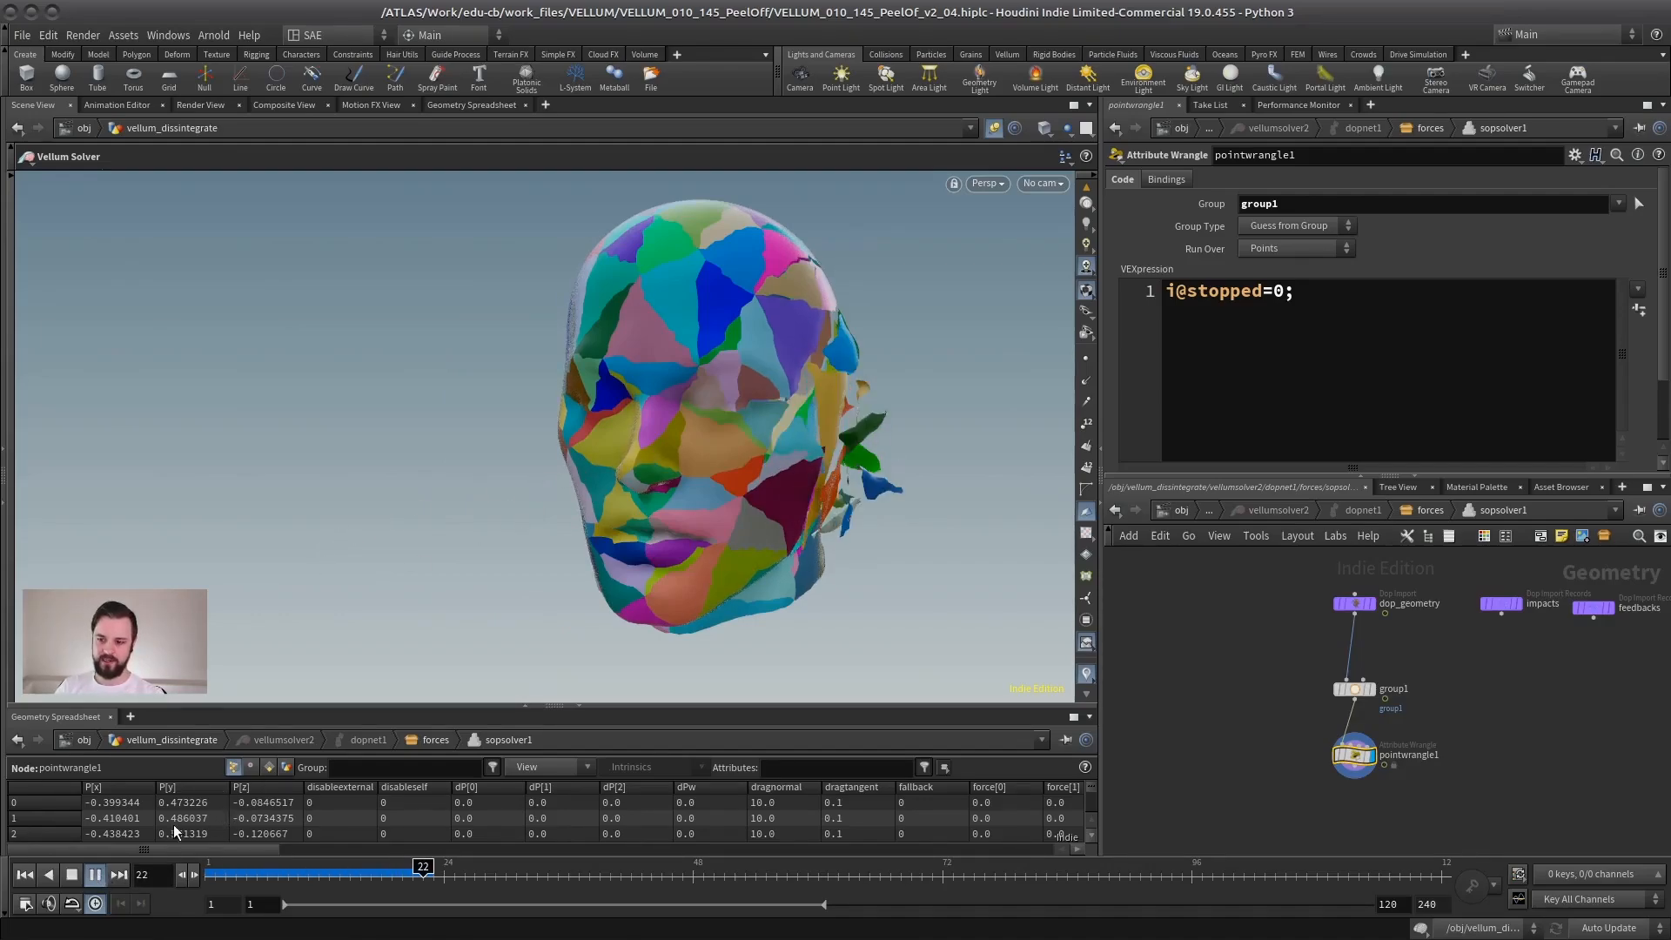
Play the simulation to examine how the fragments peel off the head, and rewind to frame 1.
left_click(67, 879)
right_click_drag(766, 500, 845, 479, "alt")
middle_click_drag(845, 479, 771, 483, "alt")
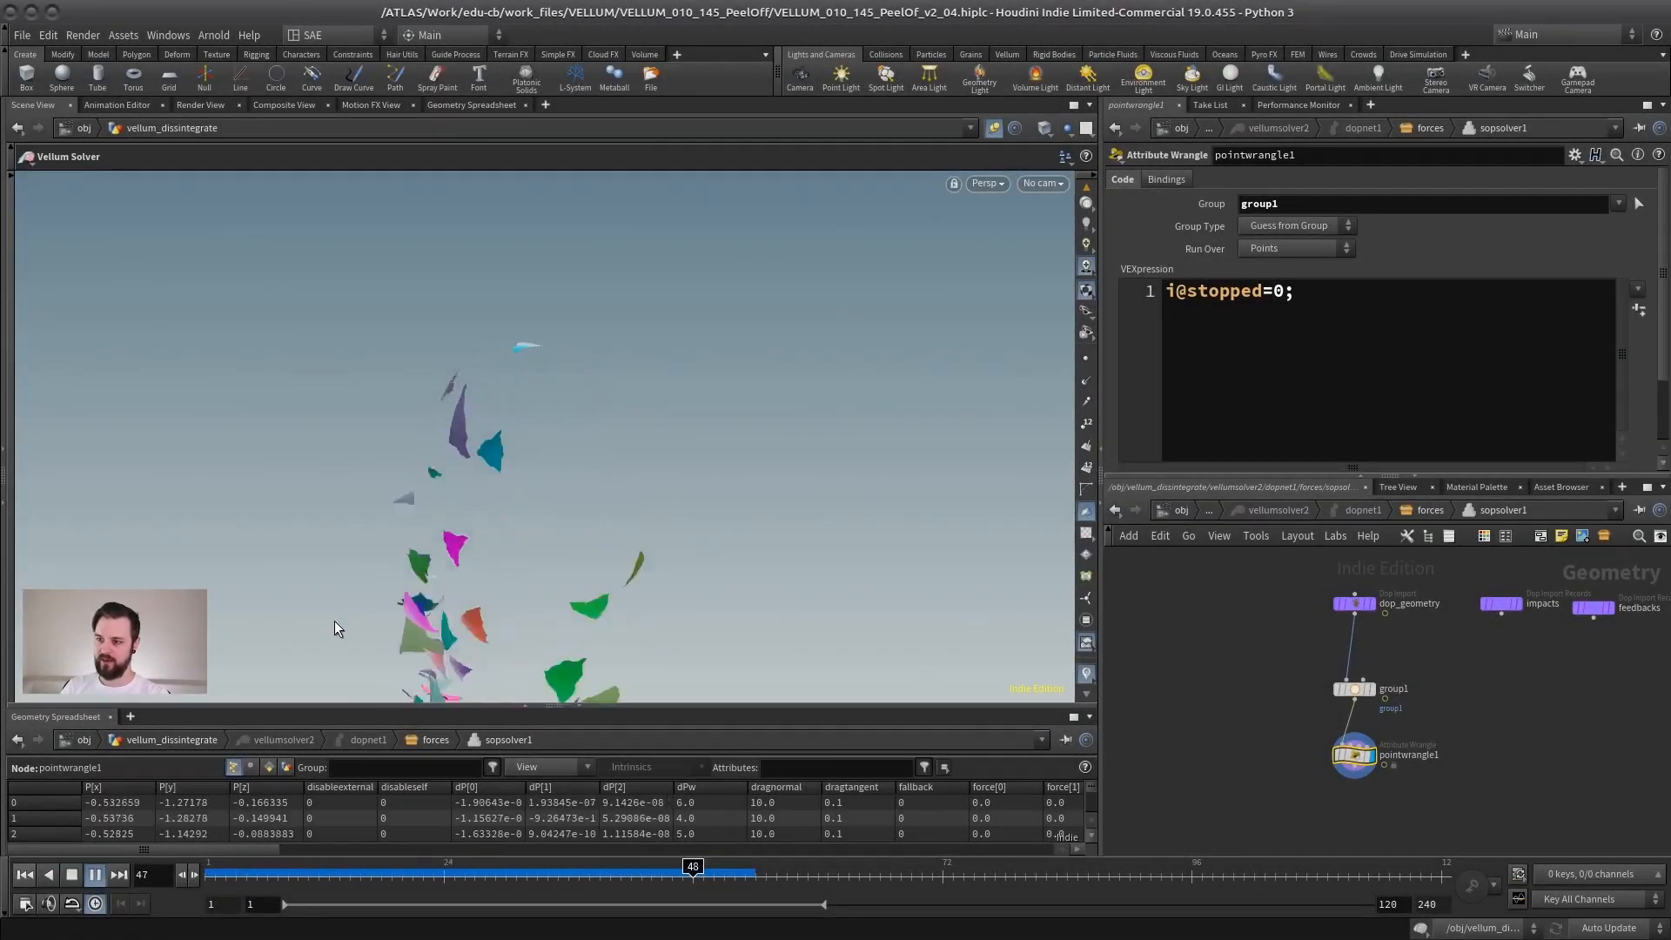
left_click(71, 875)
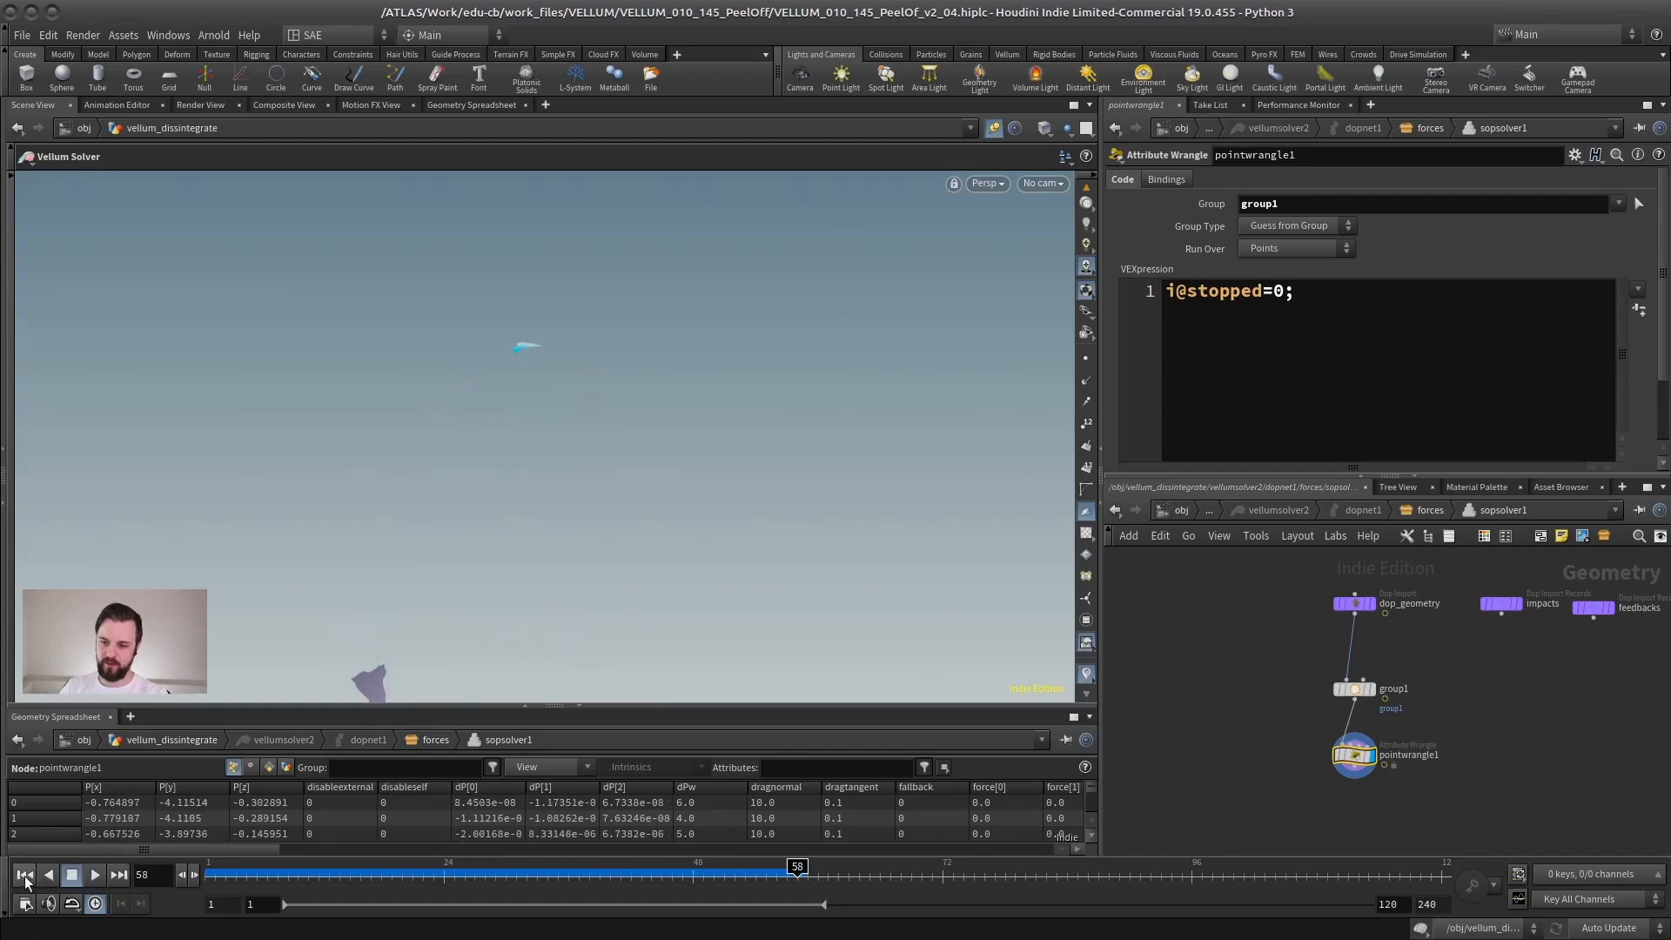
left_click(24, 875)
Move the end keyframes of group1's Center channels to frame 96 in the Animation Editor and close it.
left_click(1358, 689)
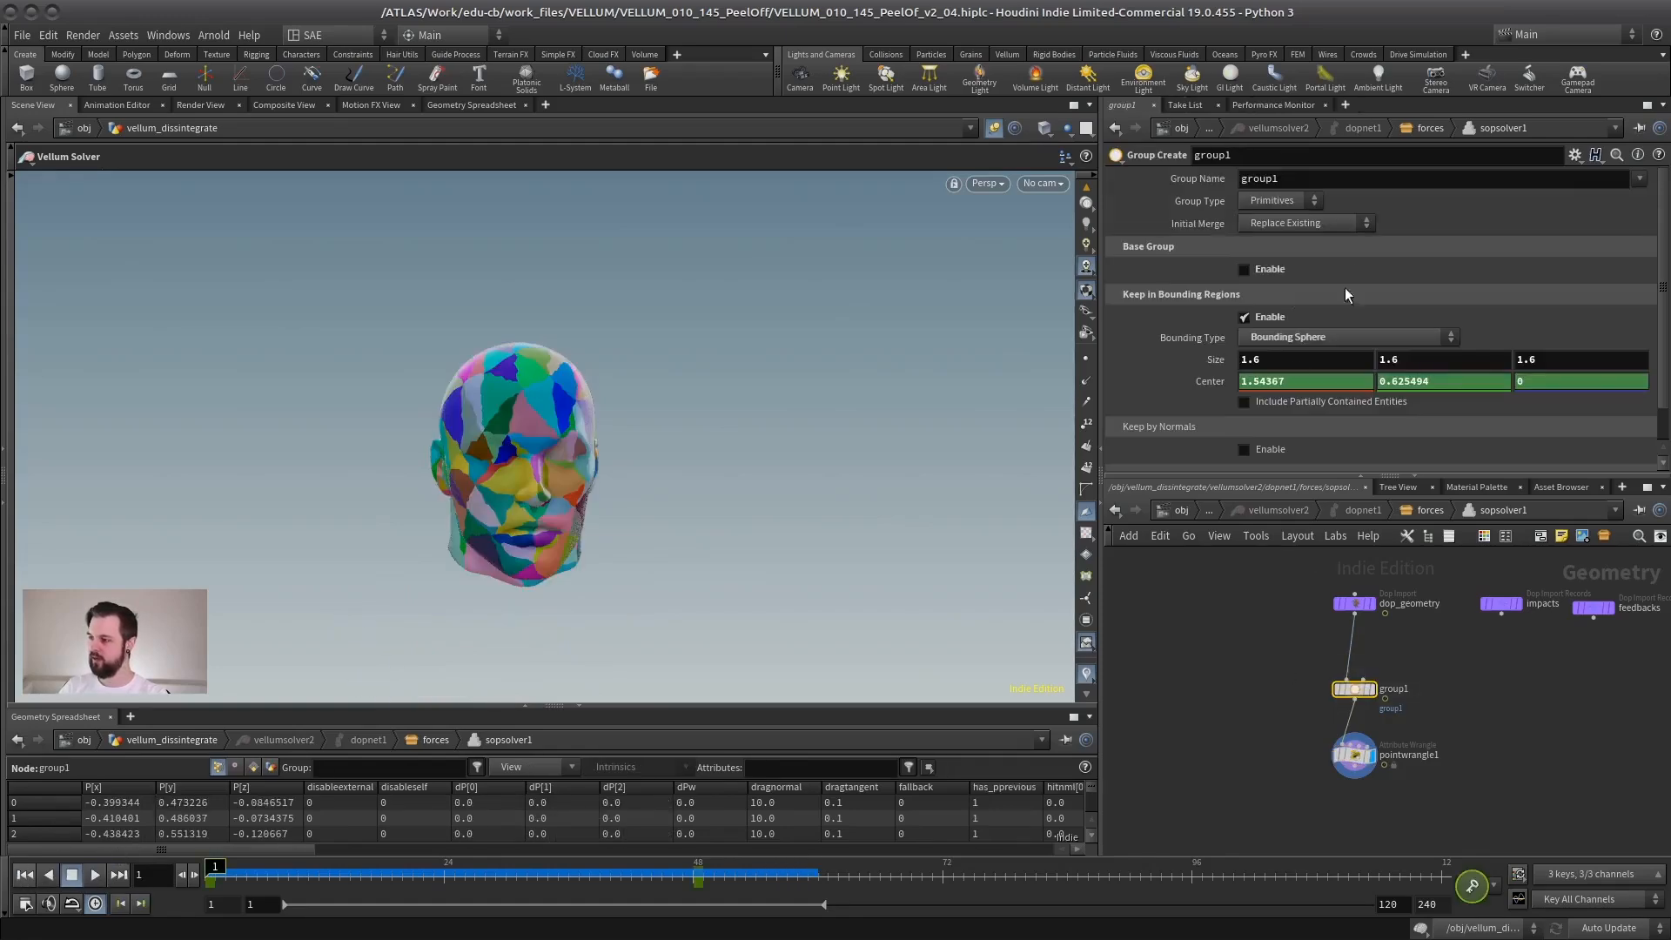
left_click(1213, 382, "shift")
left_click(1010, 337)
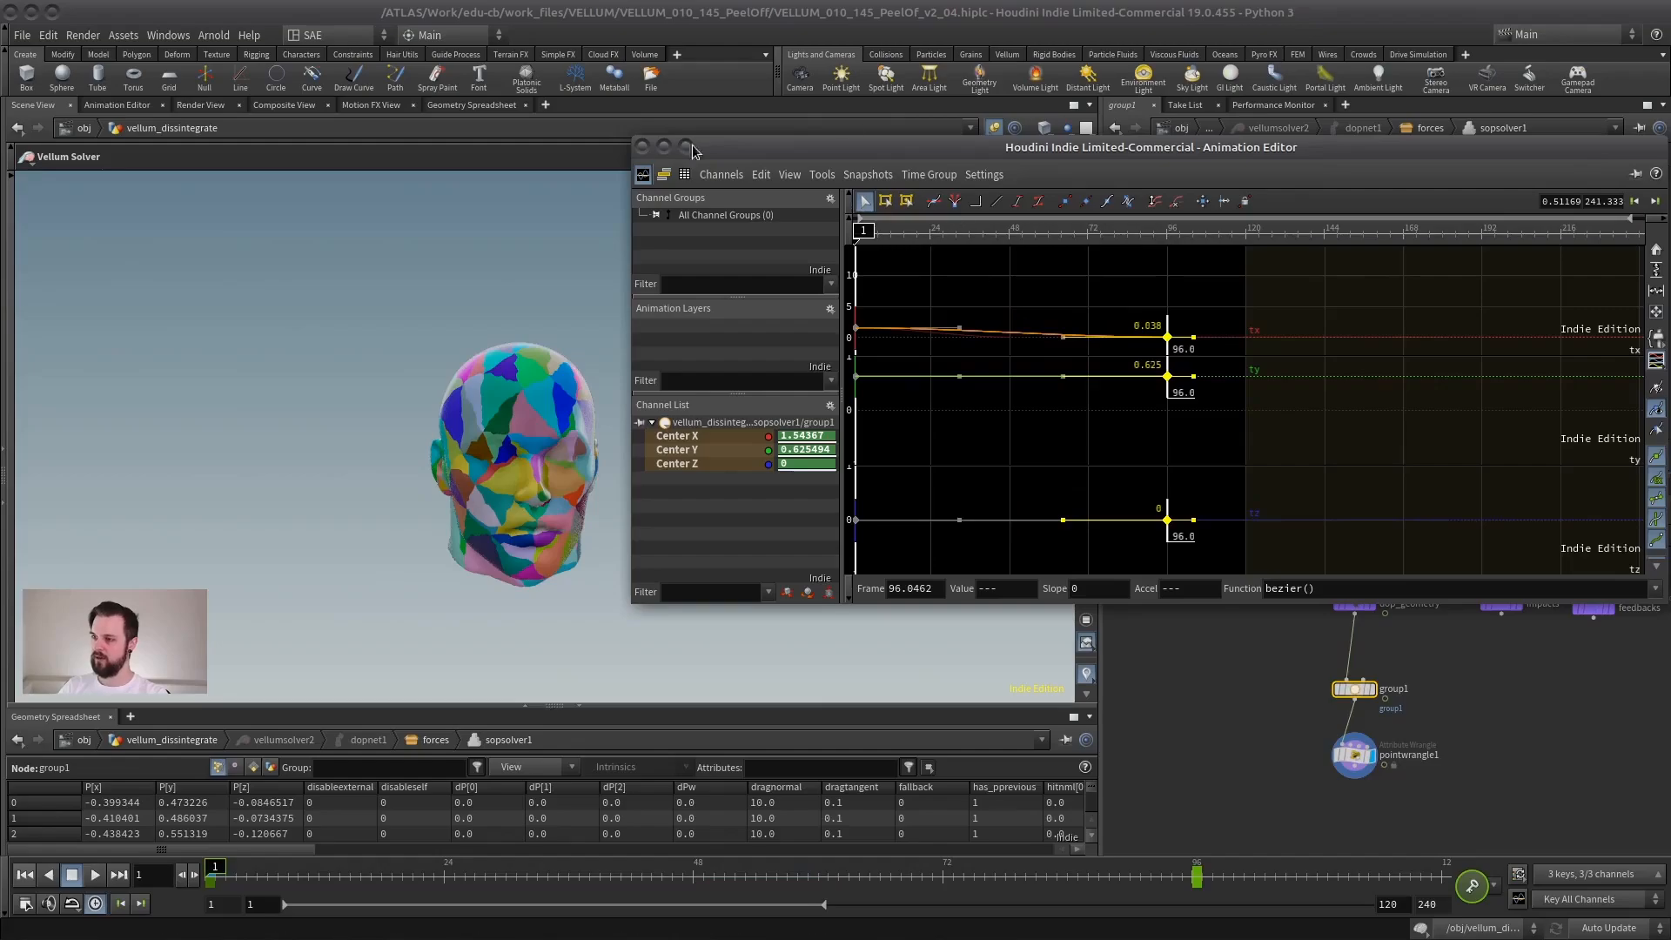
left_click(643, 147)
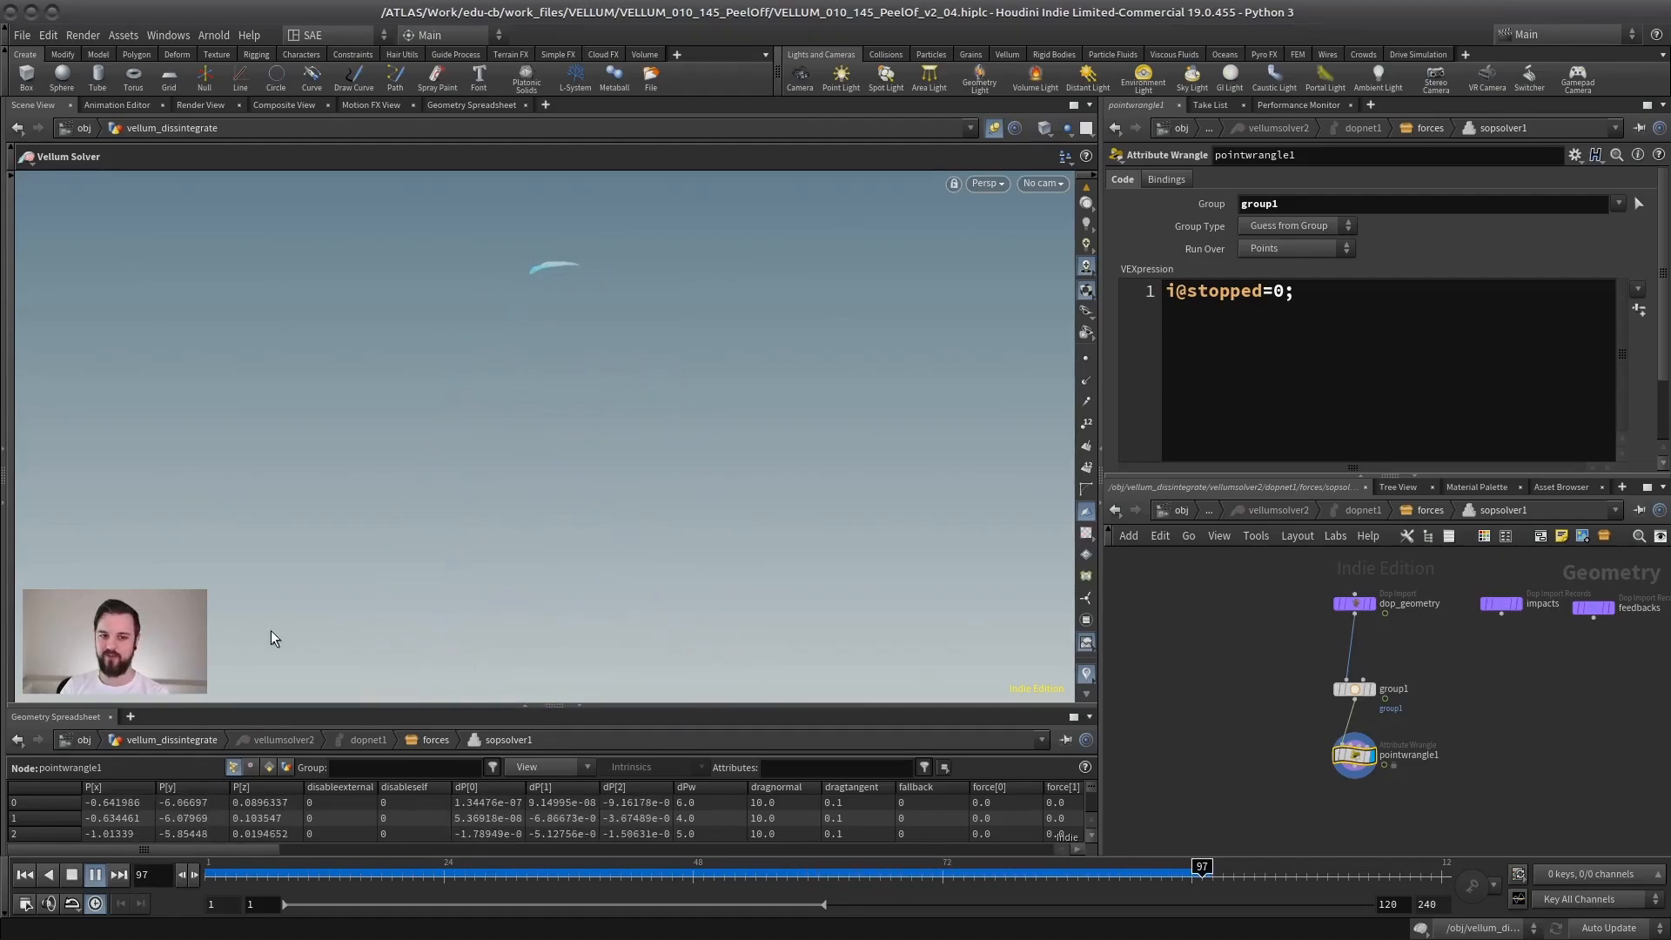
Stop and rewind the retimed simulation to frame 1, and view the head from the object level.
left_click(72, 875)
left_click(24, 873)
left_click_drag(466, 503, 623, 532, "alt")
left_click(1180, 510)
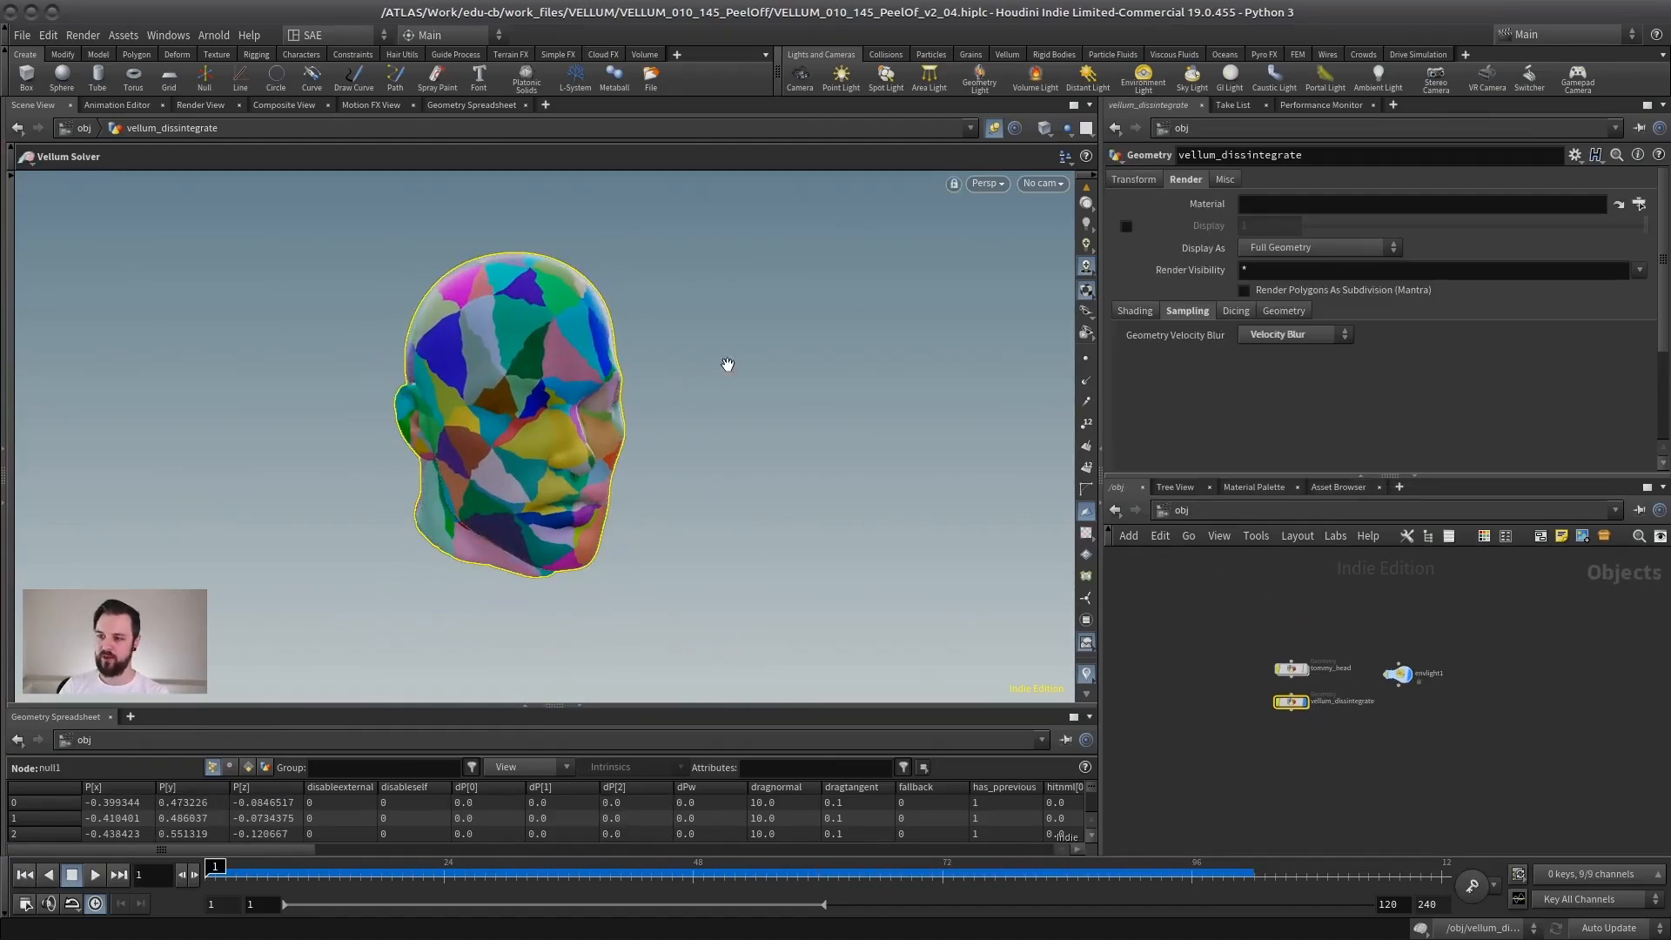
left_click_drag(728, 363, 691, 399, "alt")
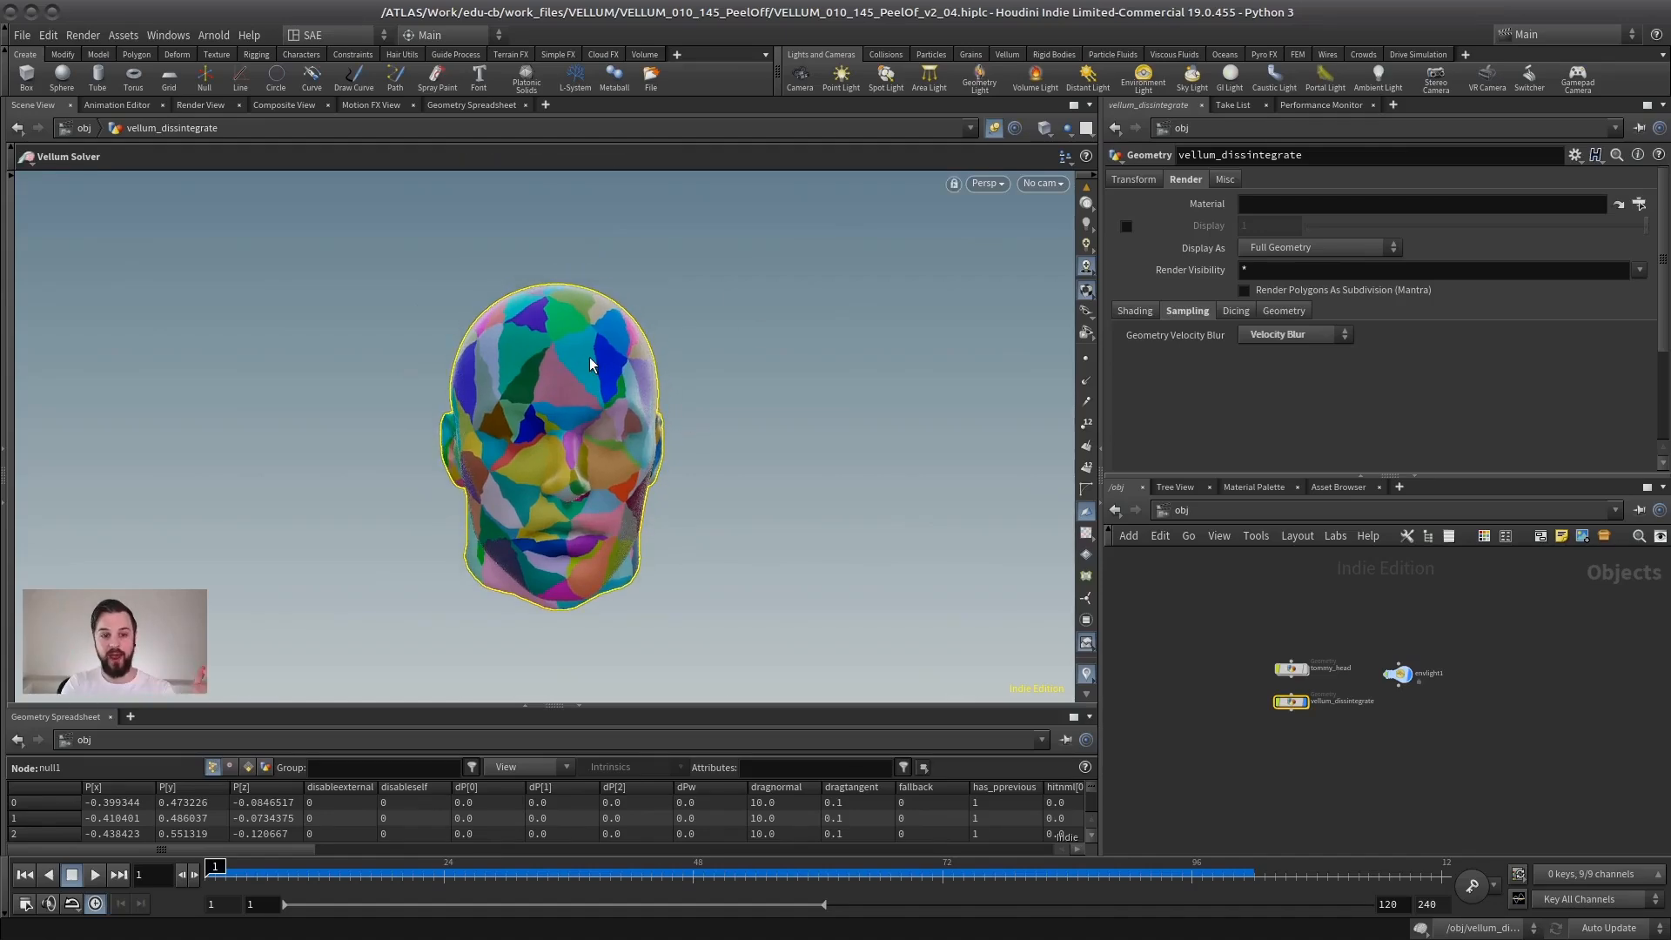
Inside vellum_dissintegrate, set vellumsolver2's Gravity Y to 0 and keep its Wind disabled.
double_click(1306, 705)
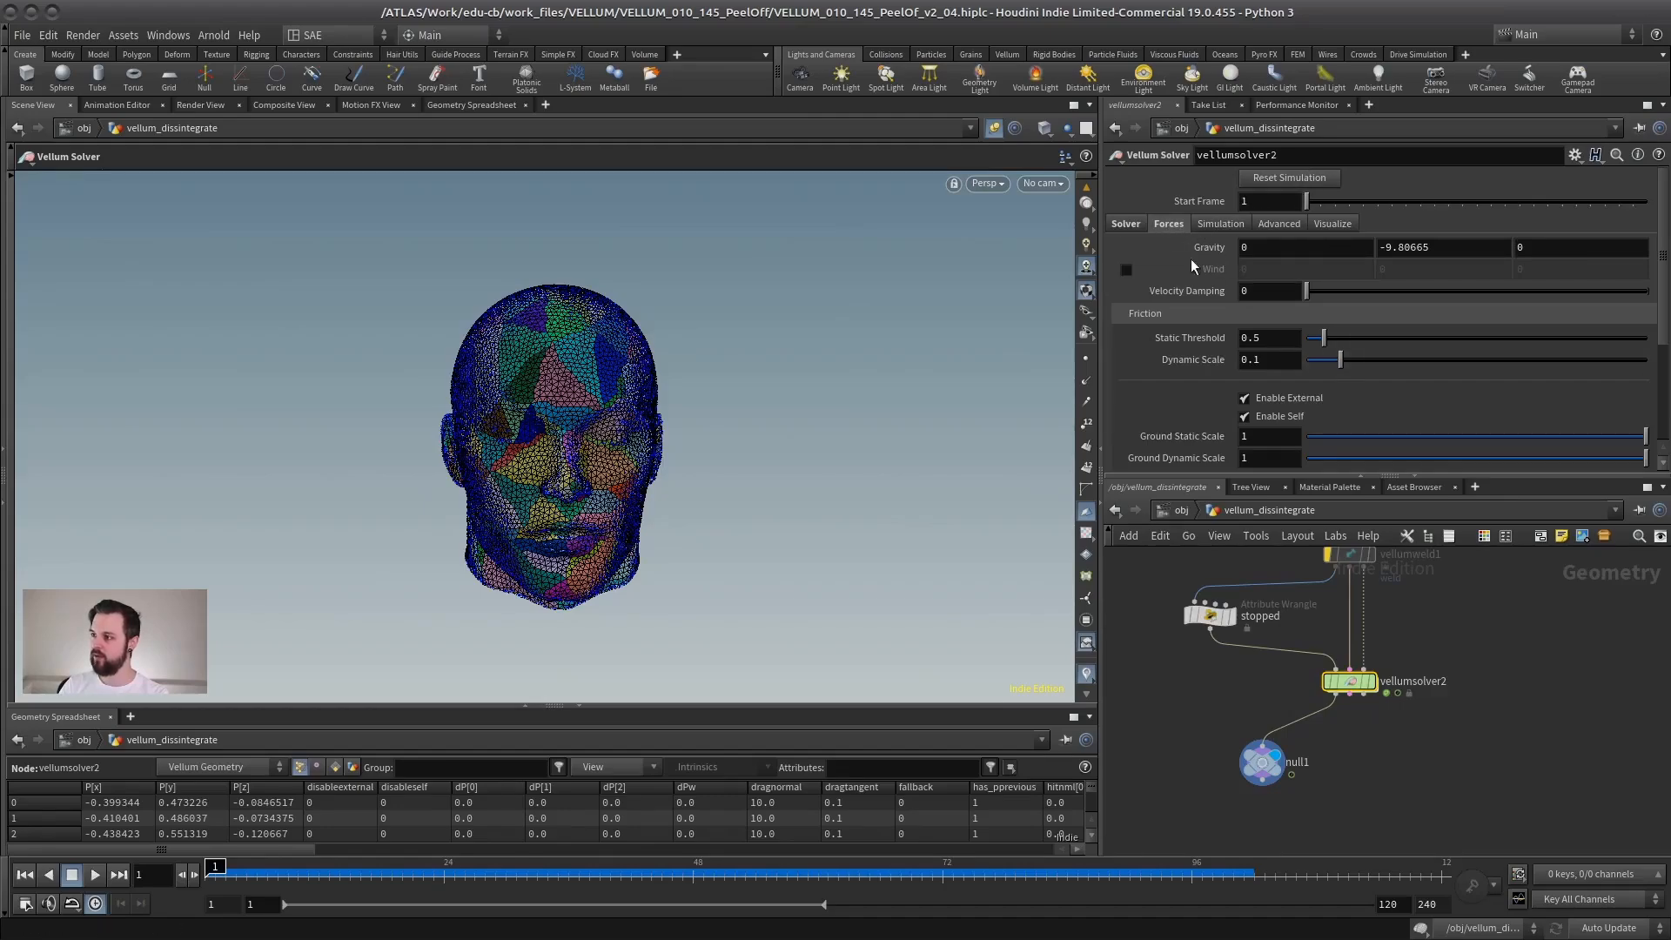
left_click(1126, 269)
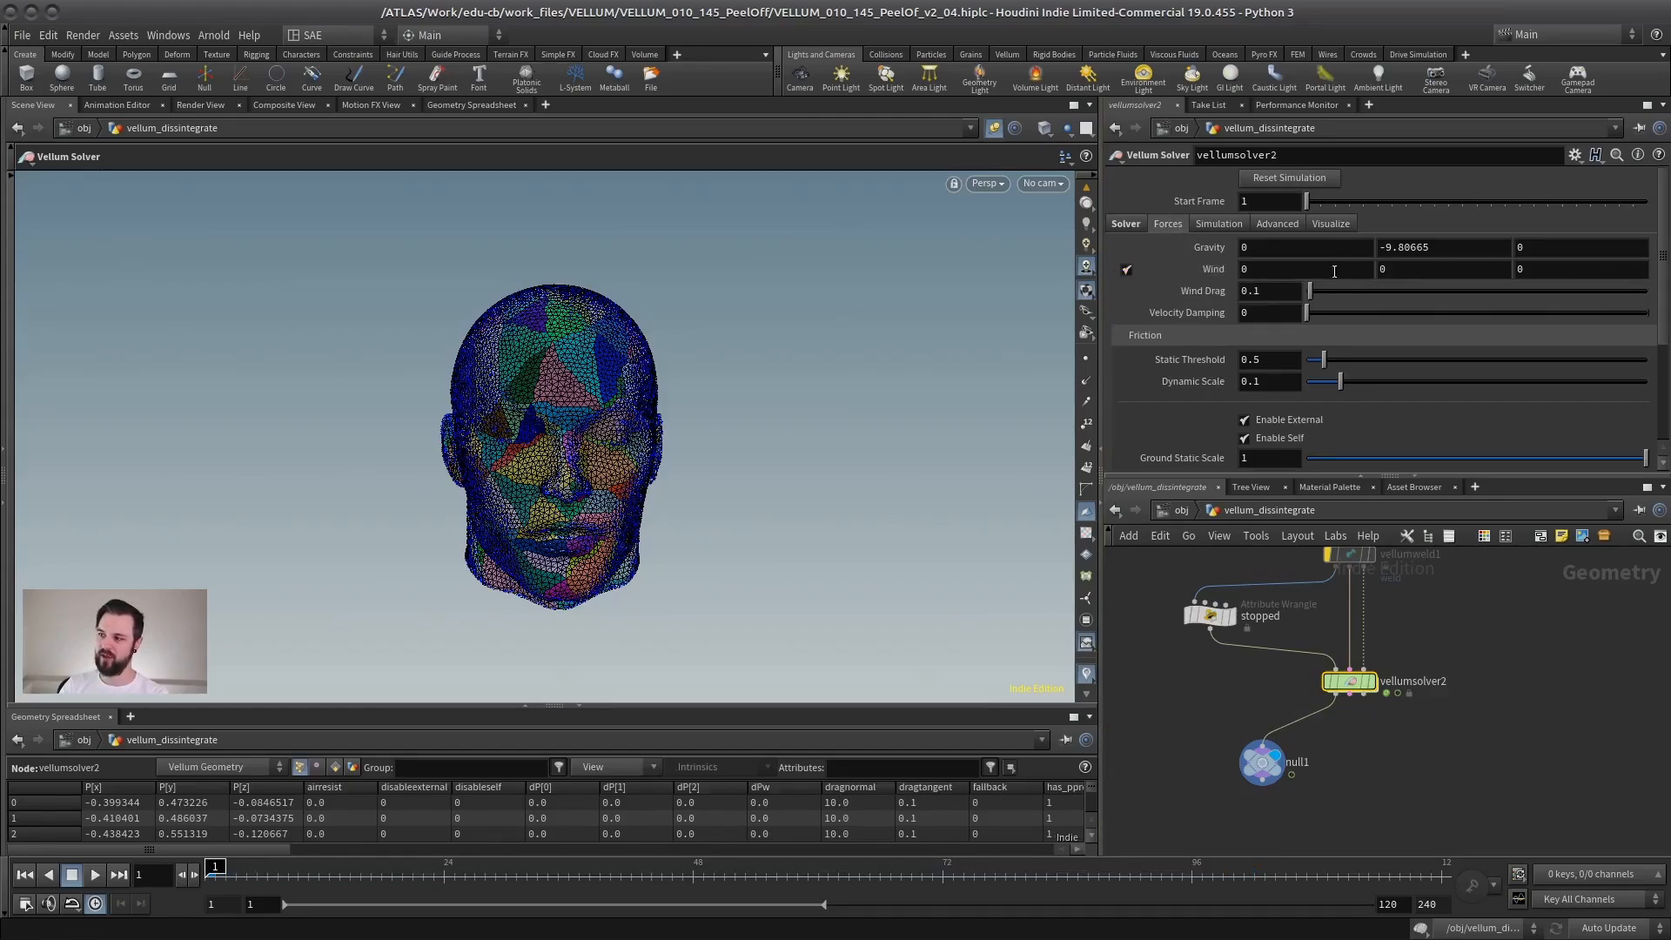
left_click(1127, 270)
key("Return")
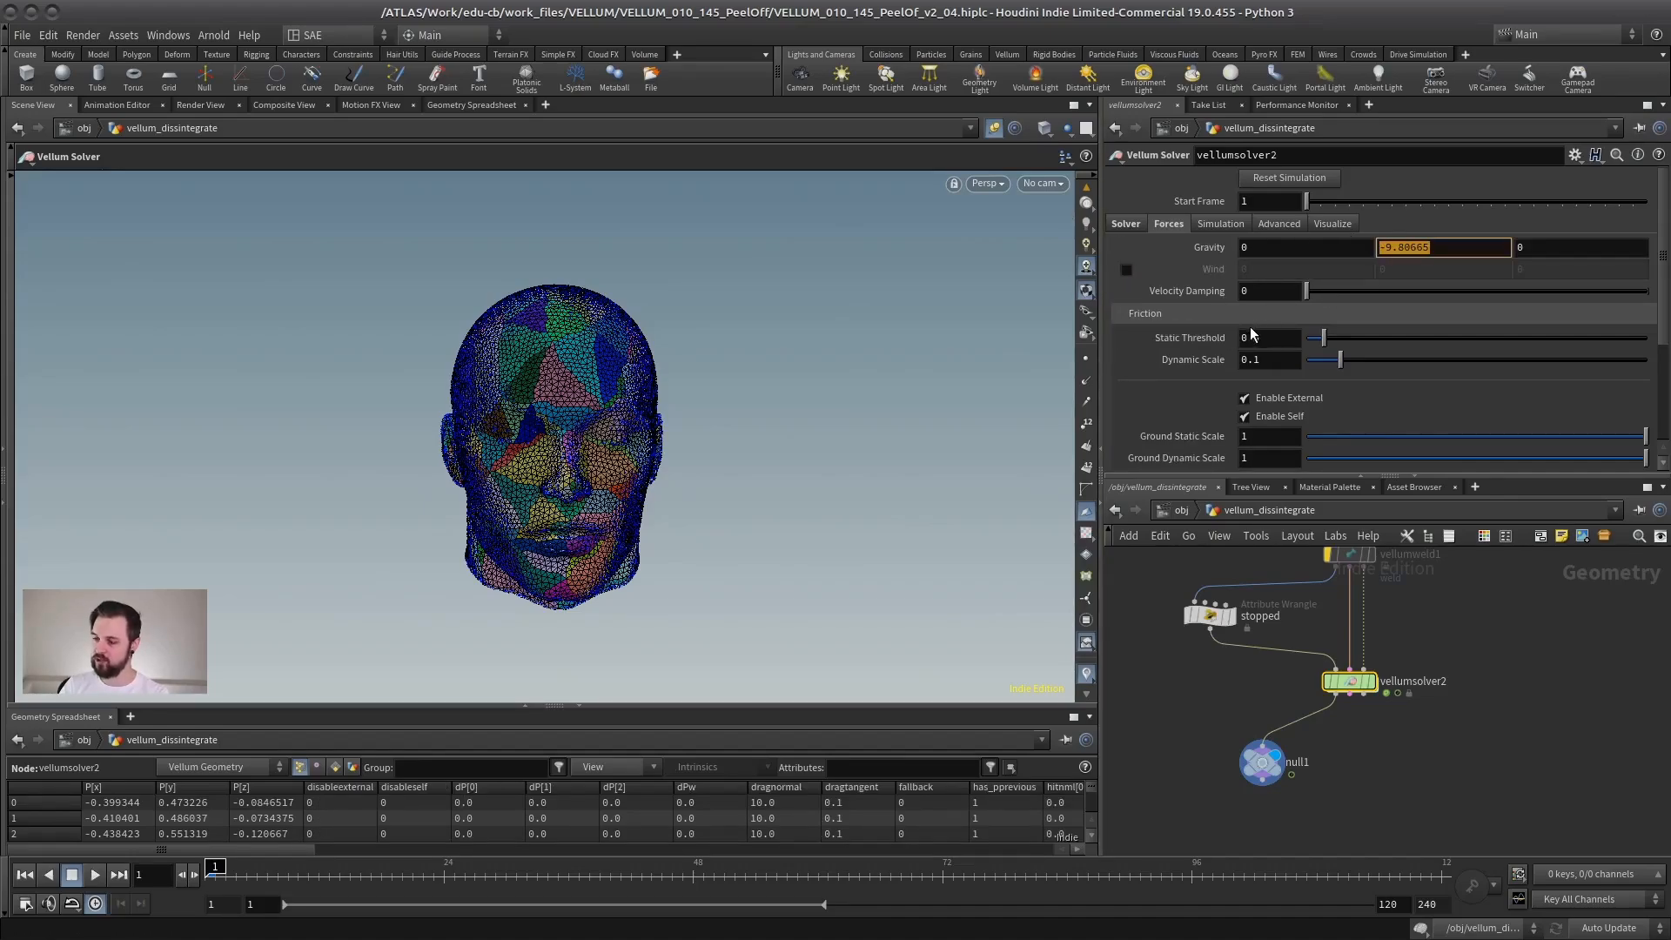
type("0")
key("Return")
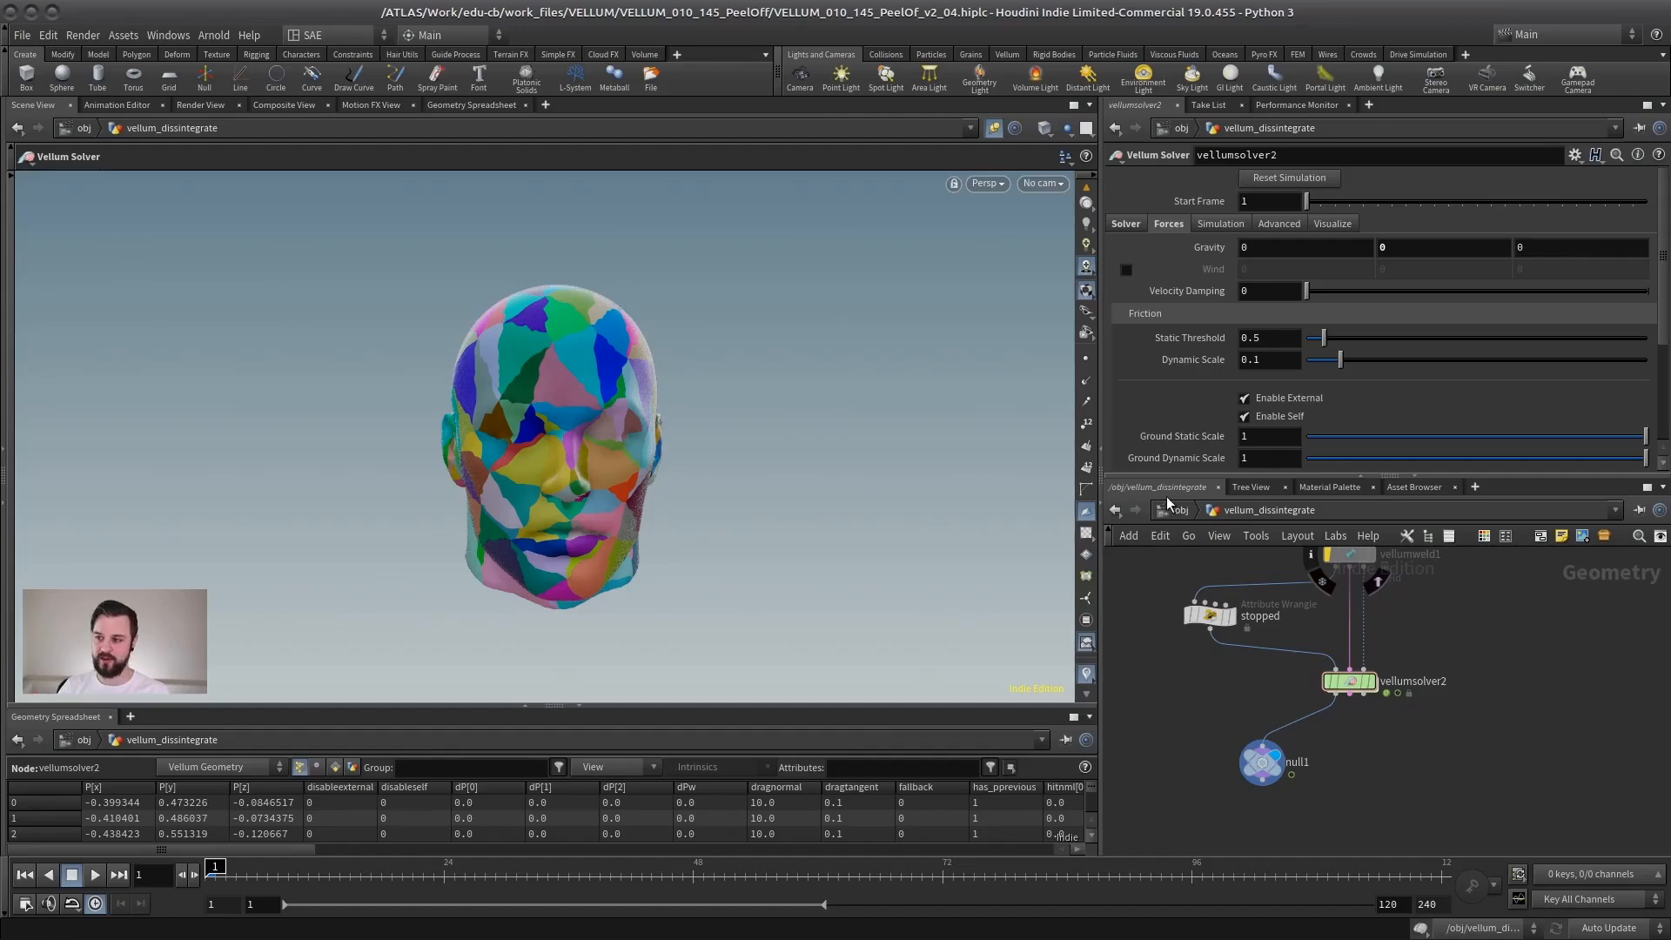
Inside vellumsolver2's forces network, add a POP Force node and wire it into the FORCE output.
middle_click_drag(1466, 624, 1415, 625)
double_click(1328, 677)
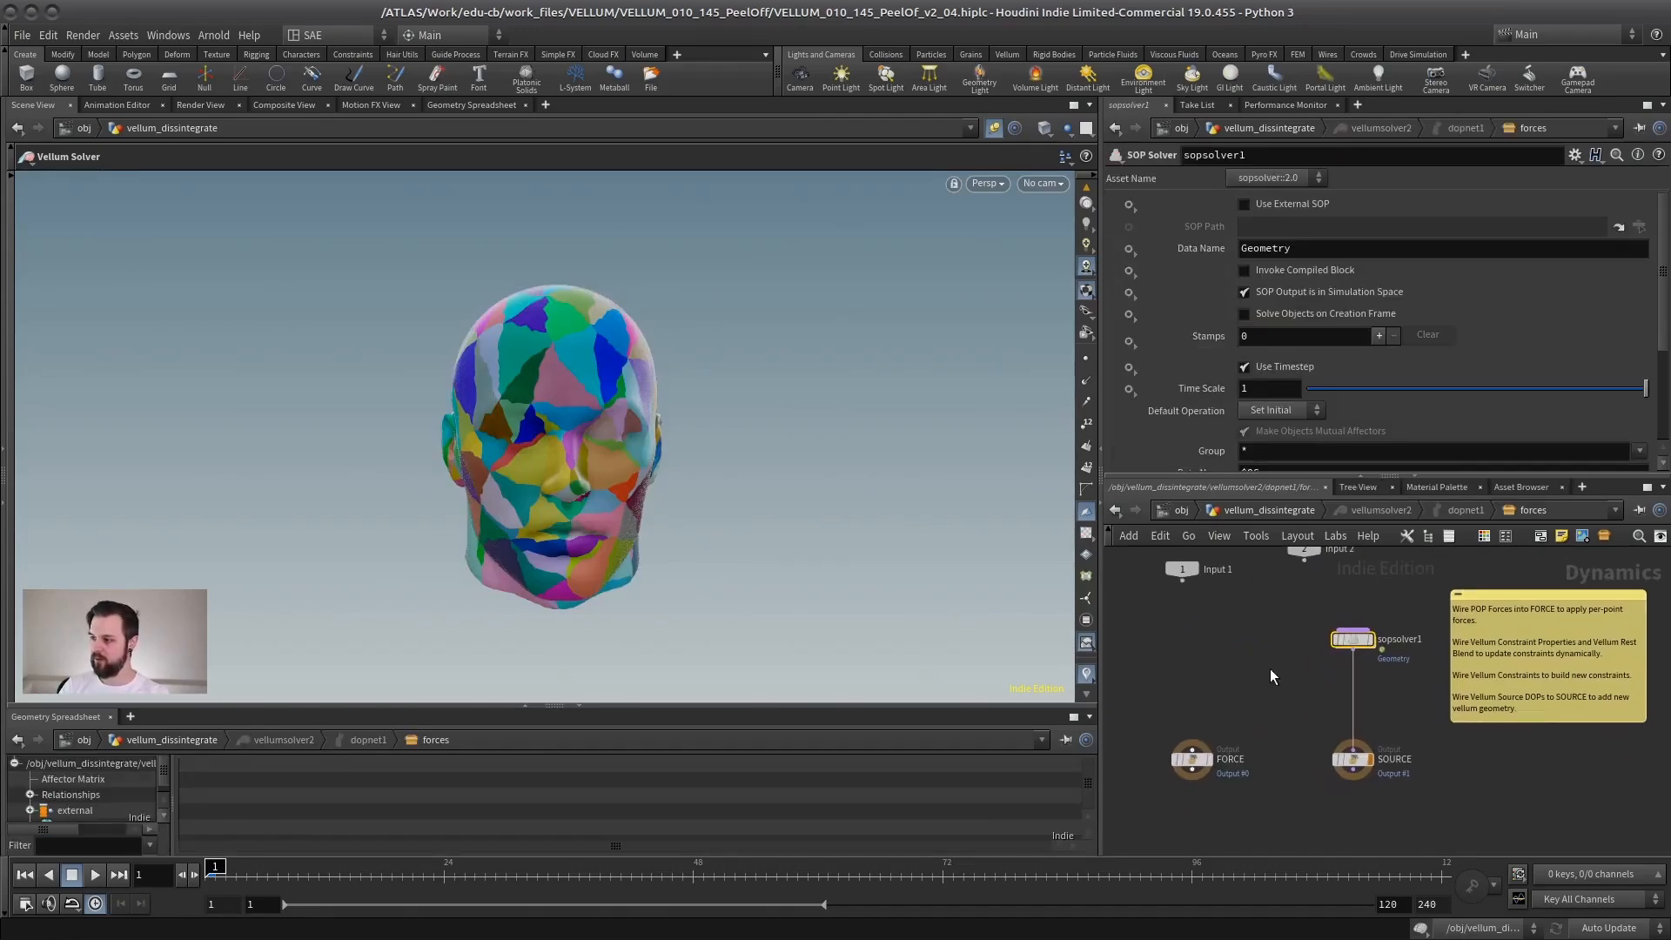
key("Tab")
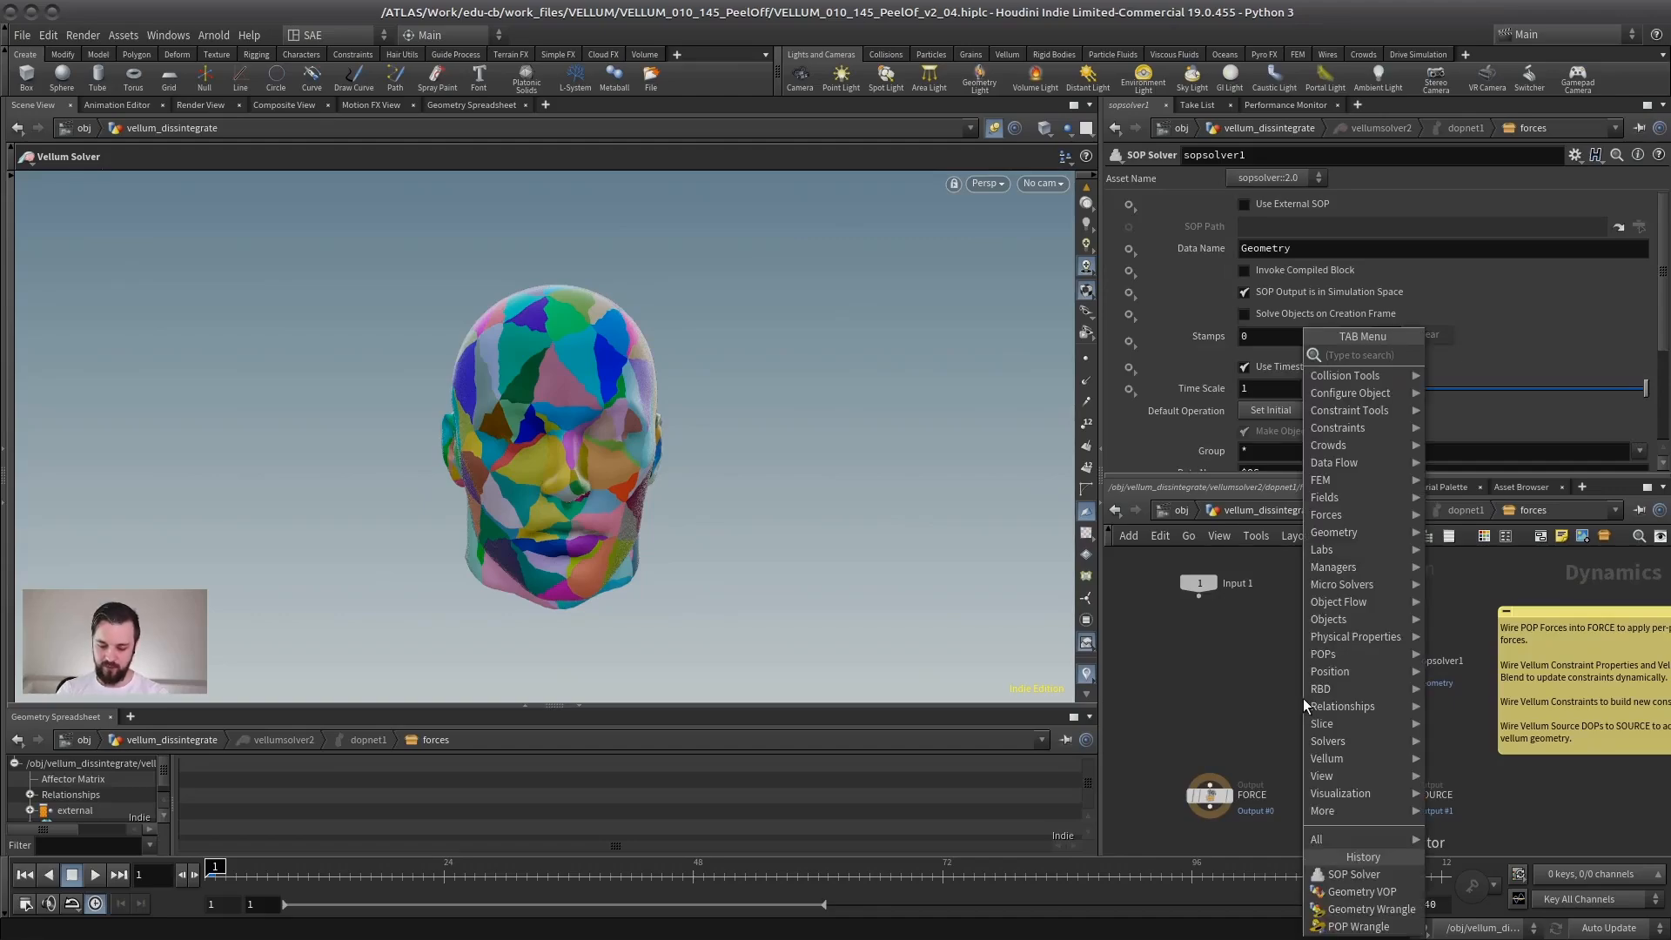
type("pop forc")
key("Return")
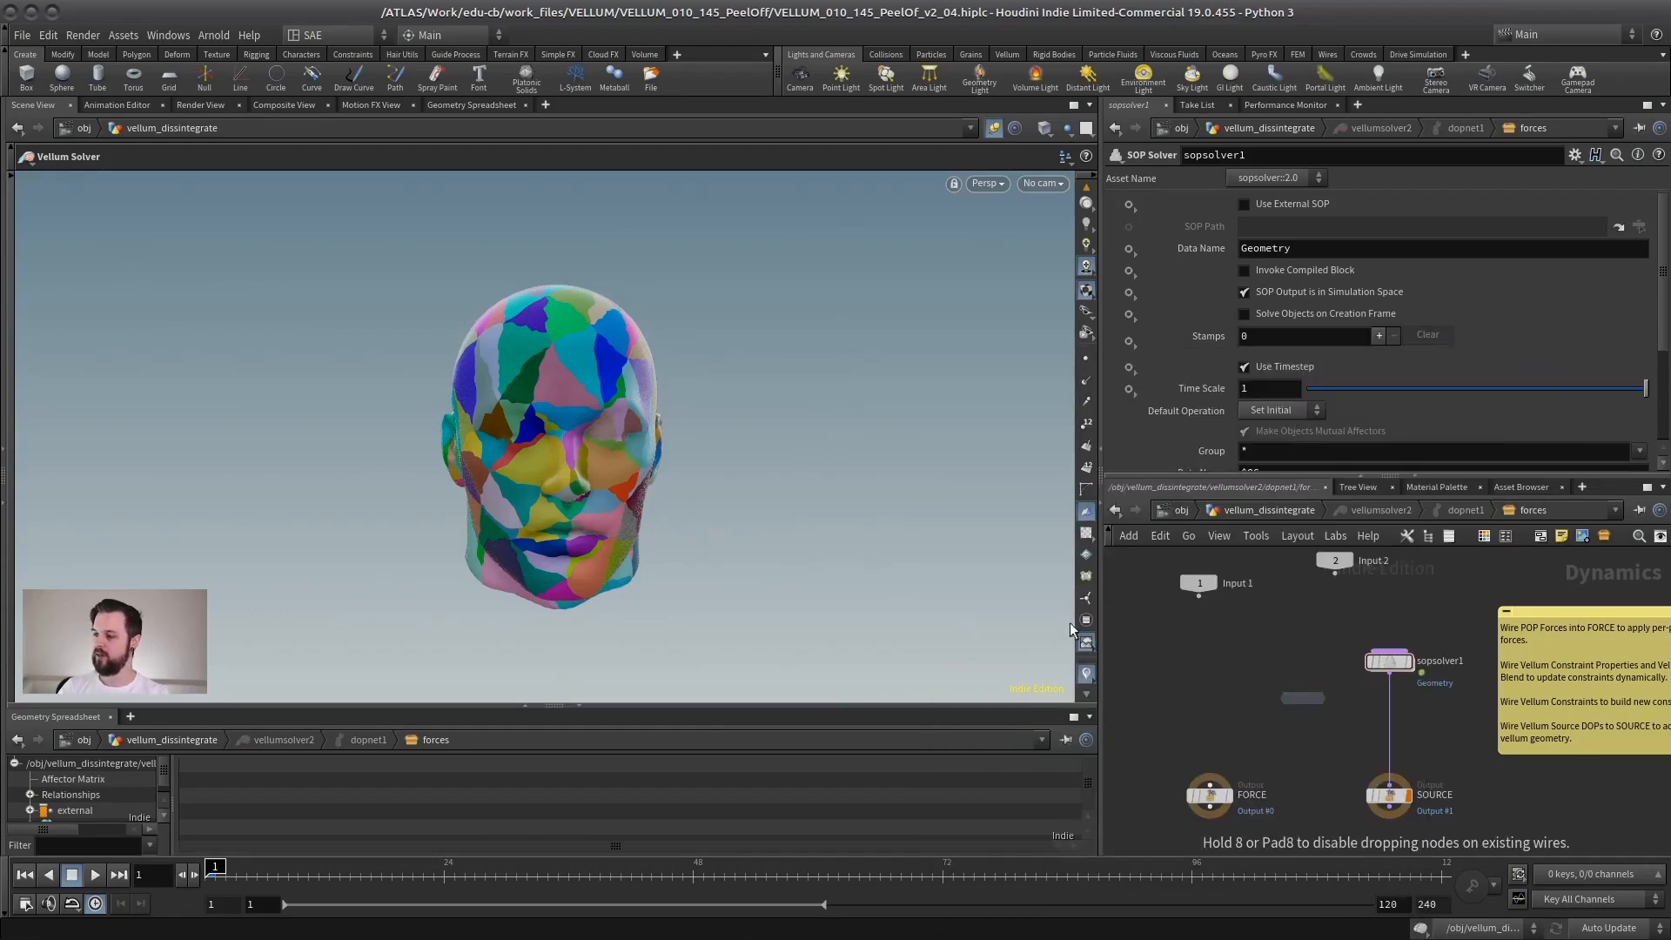
left_click(1298, 710)
left_click(1296, 702)
left_click(1210, 786)
left_click_drag(1293, 690, 1209, 670)
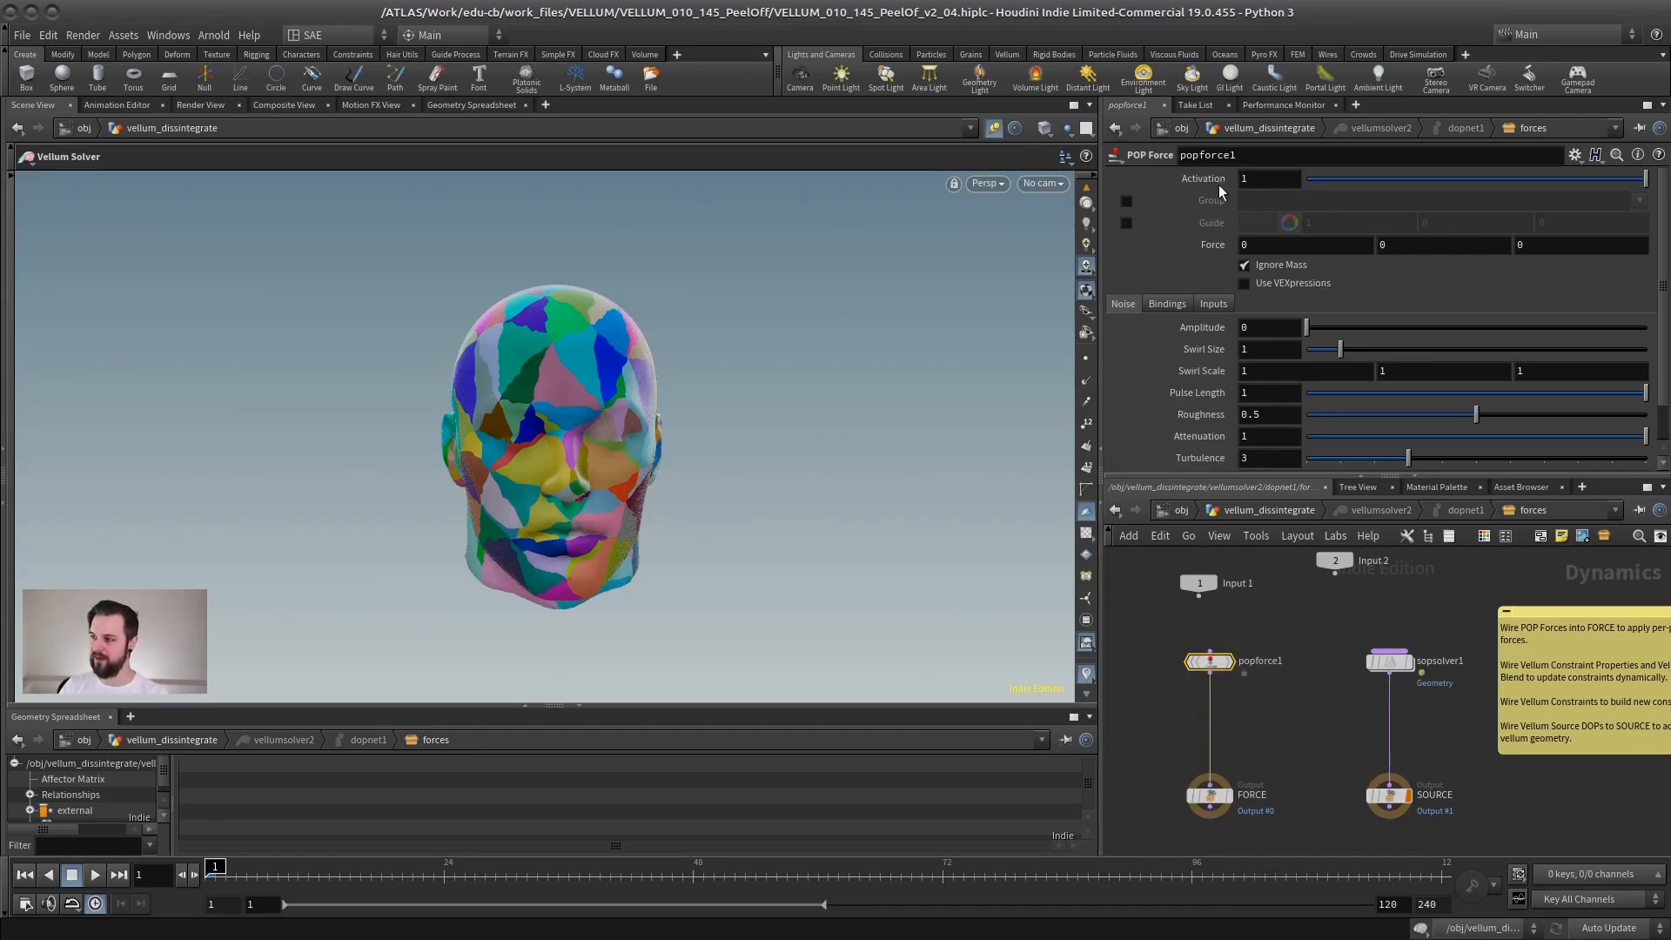
Set popforce1's Force X to -3 and play the simulation.
double_click(1262, 245)
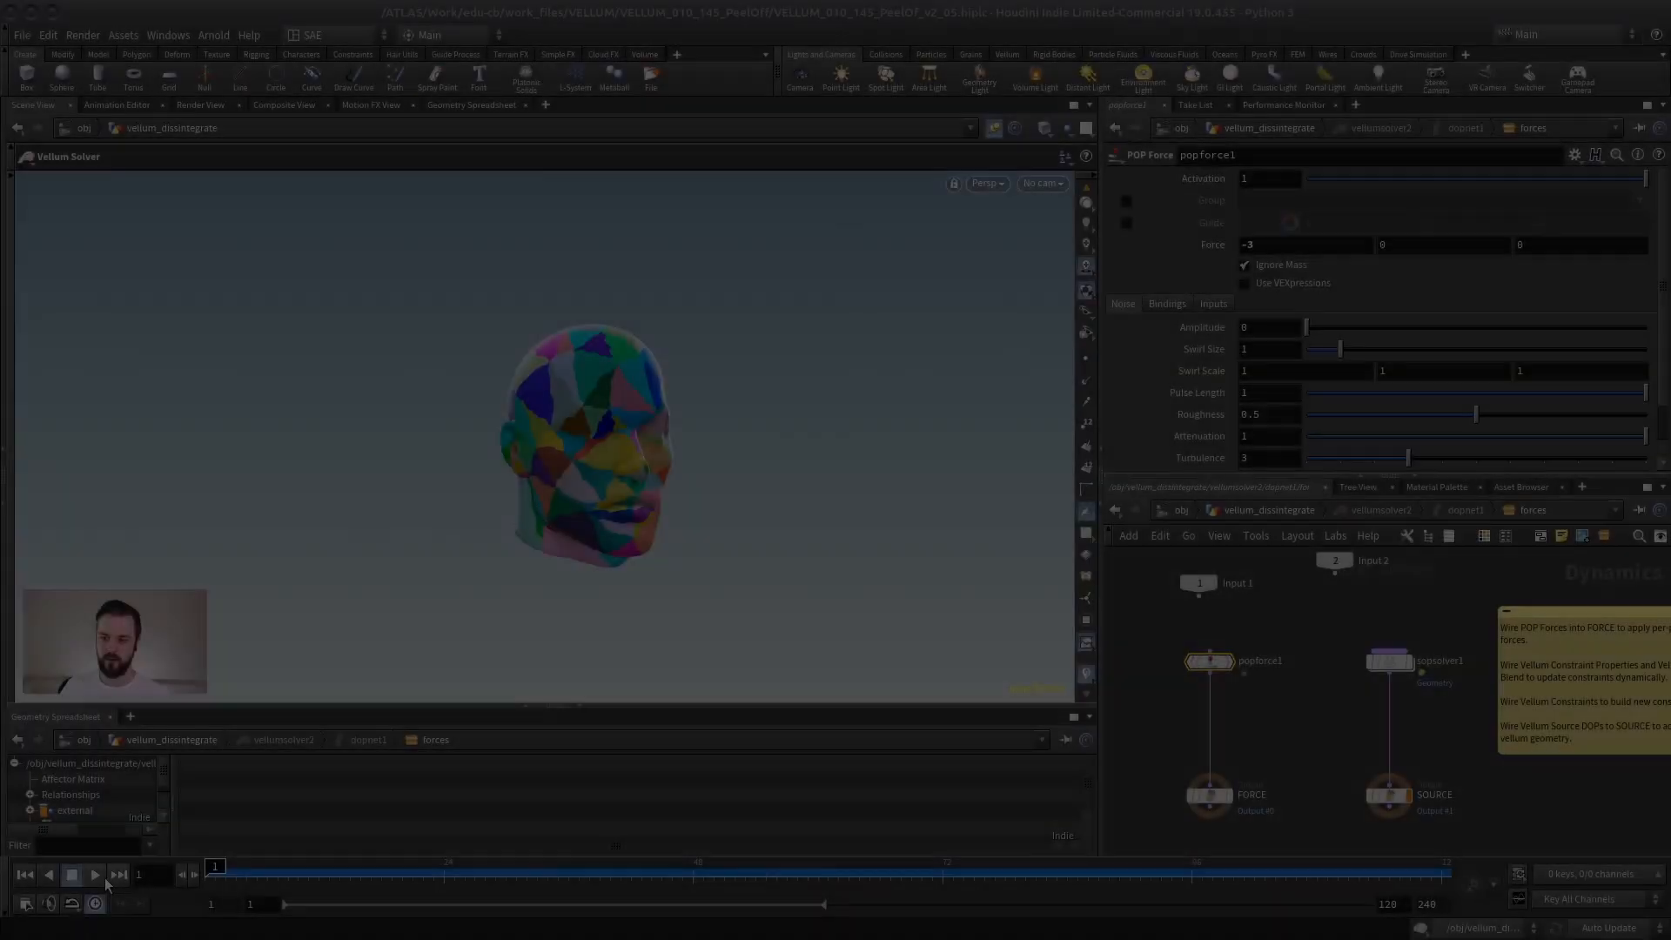
left_click(95, 875)
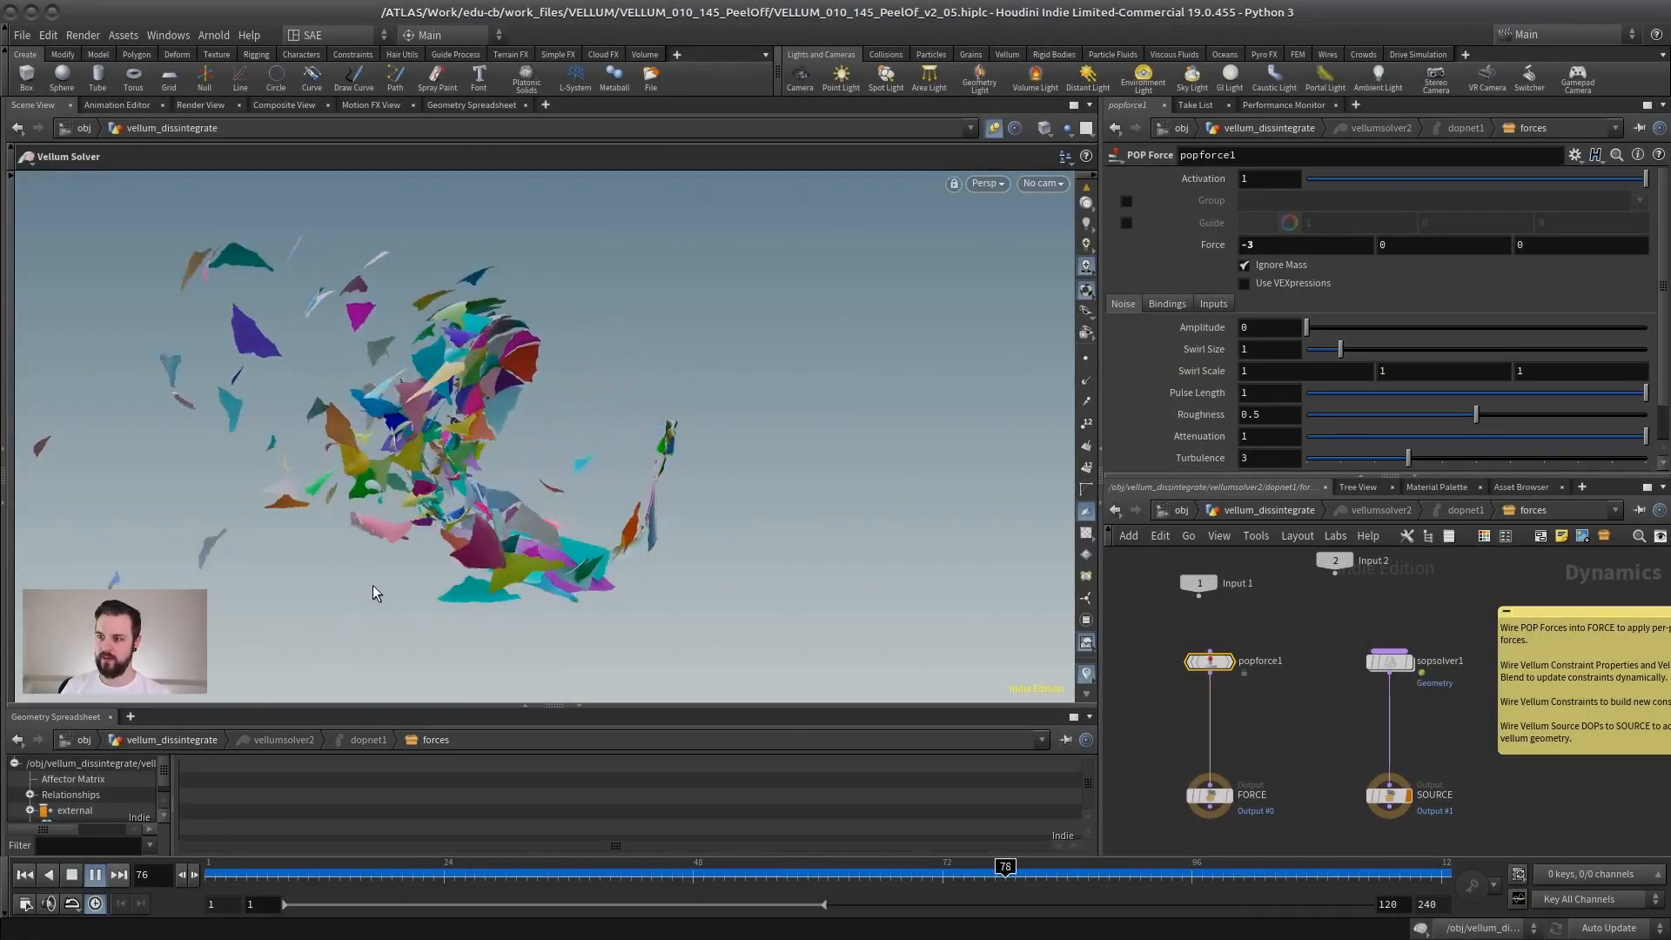
Watch the blown-apart head simulation from different angles, stopping it and returning to frame 1.
key("Escape")
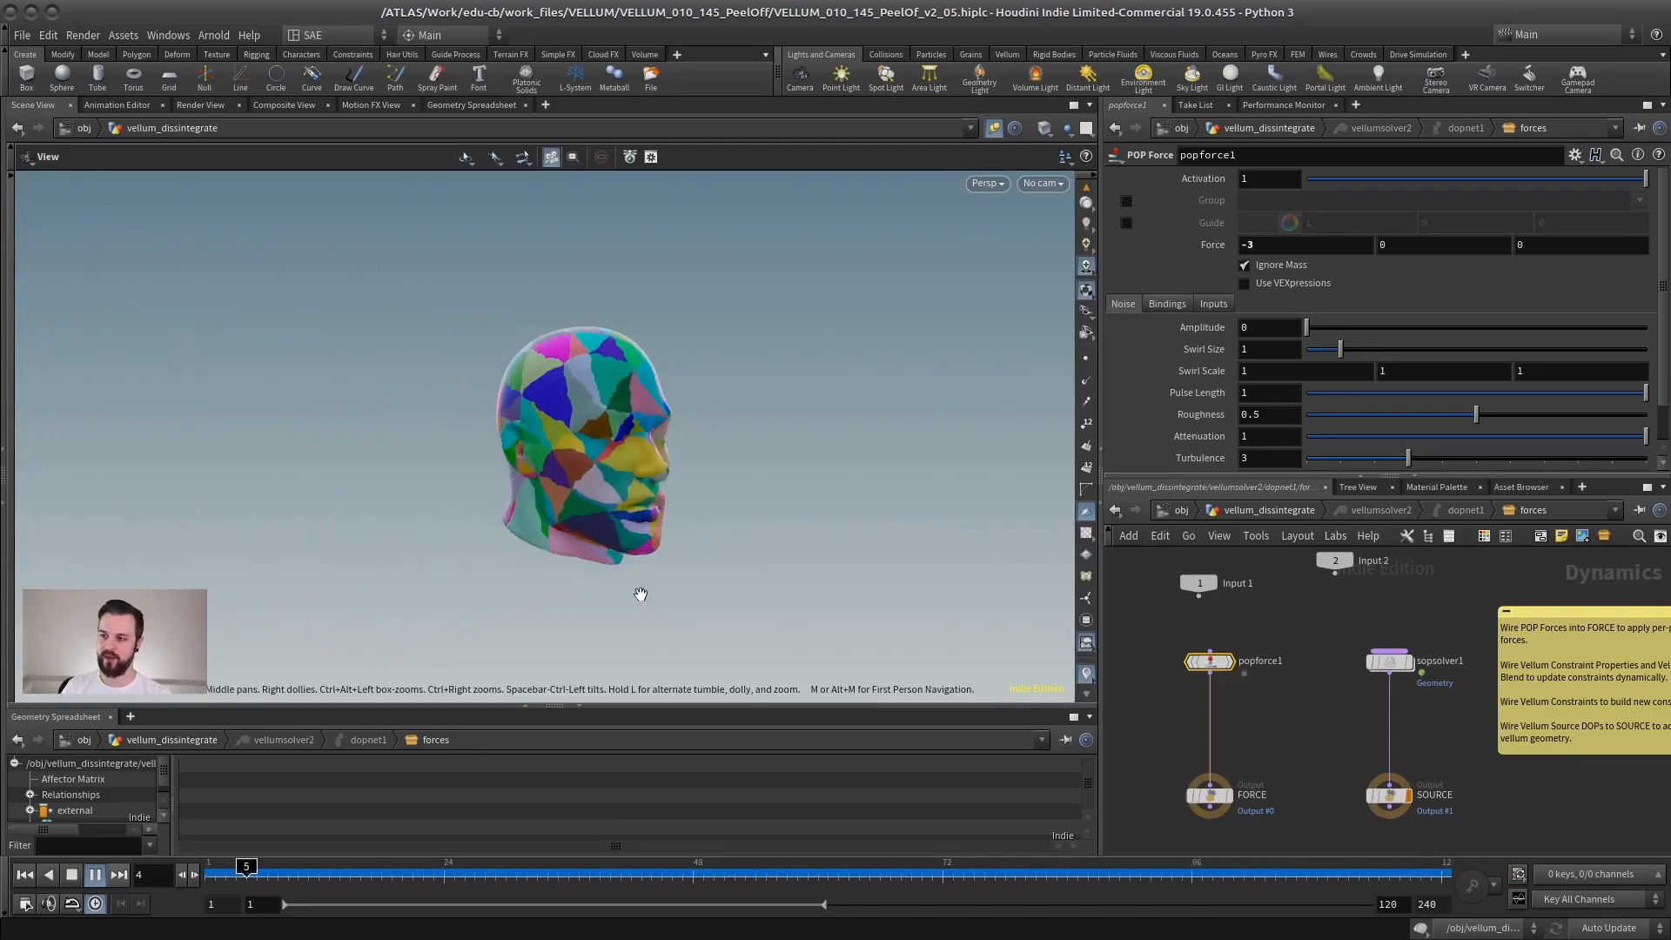
left_click_drag(540, 557, 444, 535, "alt")
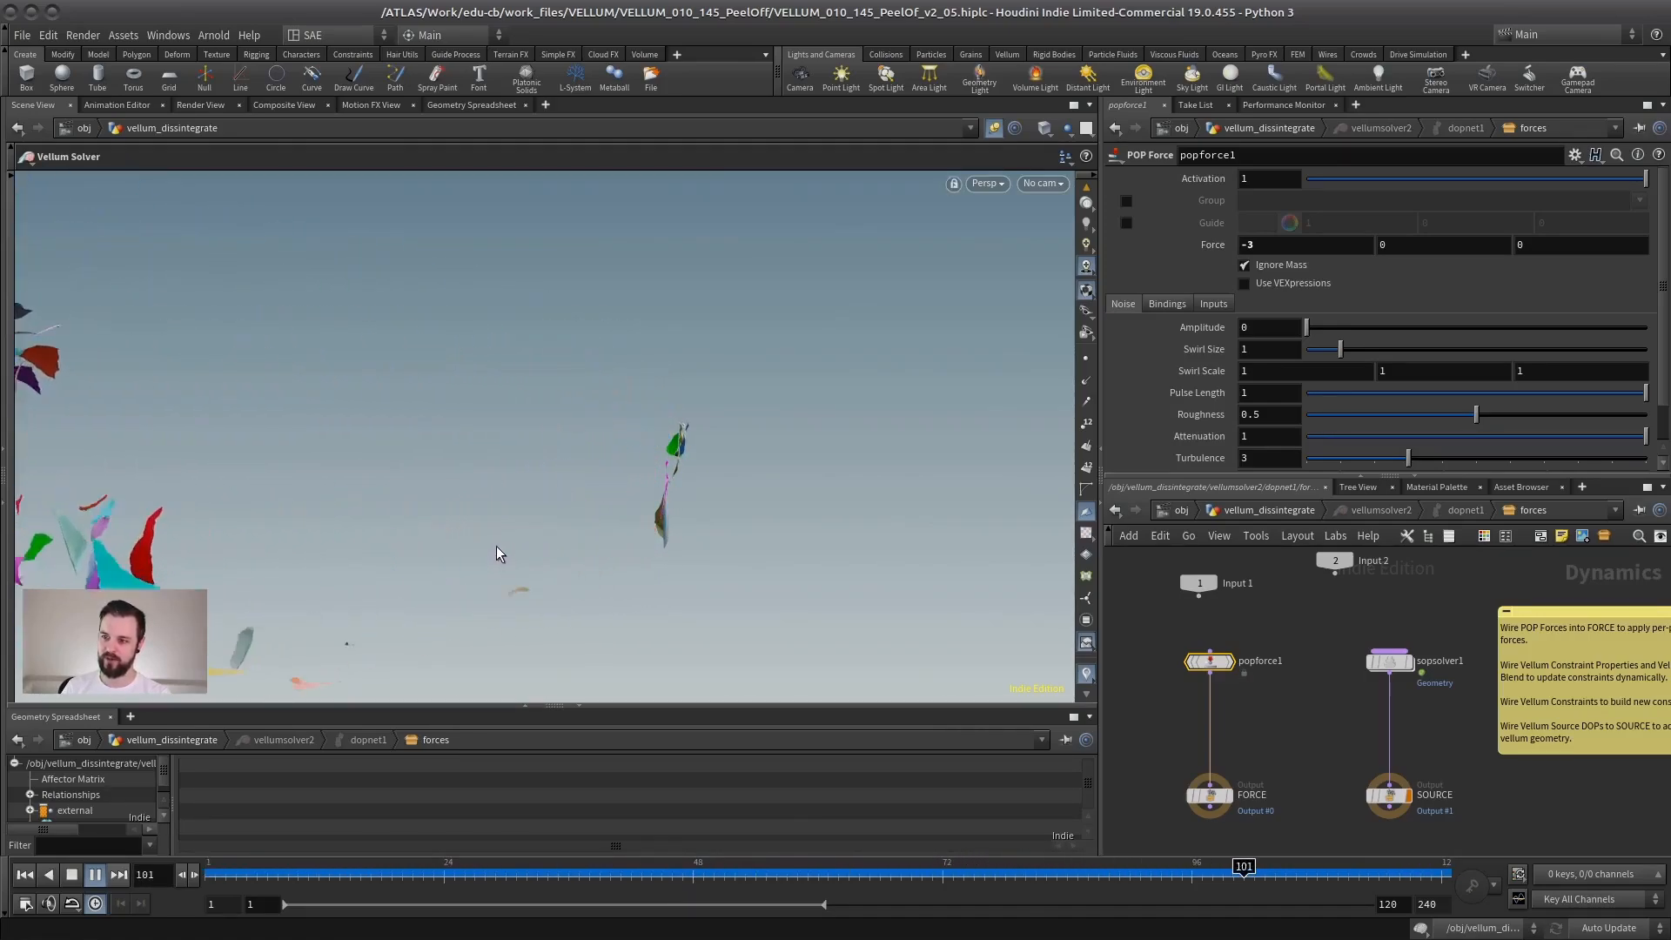
left_click(72, 876)
left_click_drag(322, 575, 799, 315, "alt")
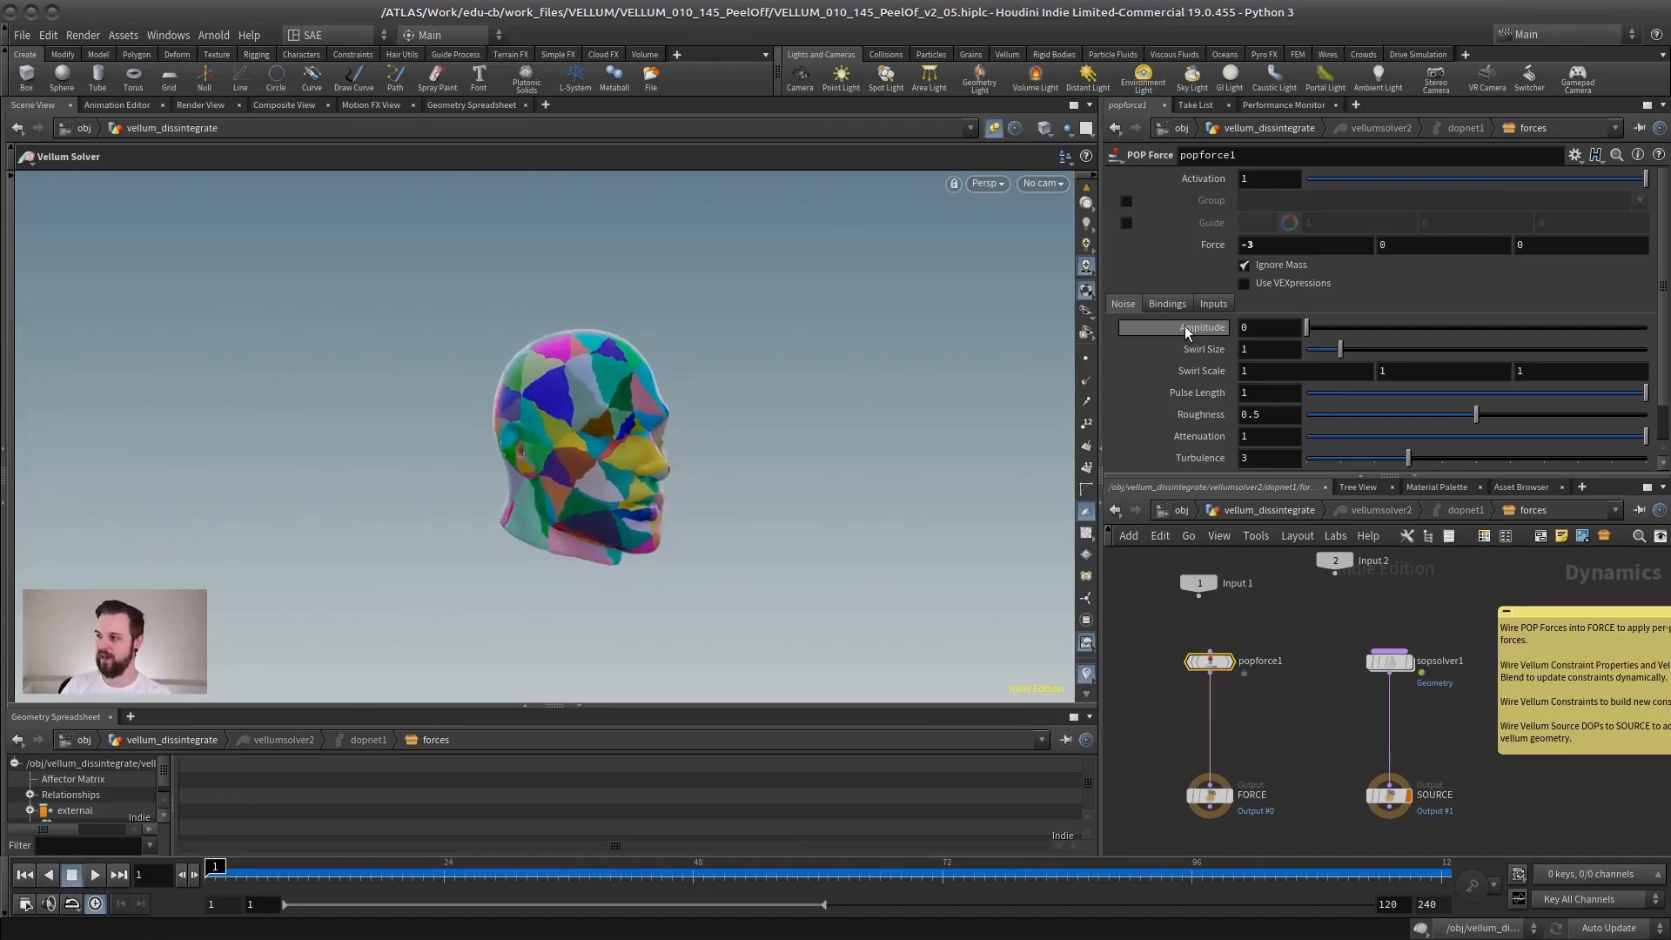
Set popforce1's noise Amplitude to 2.33, and play the turbulent simulation before rewinding it to frame 1.
left_click_drag(1264, 328, 1158, 400)
left_click_drag(1308, 327, 1386, 325)
left_click_drag(775, 427, 638, 511, "alt")
middle_click_drag(638, 511, 584, 525, "alt")
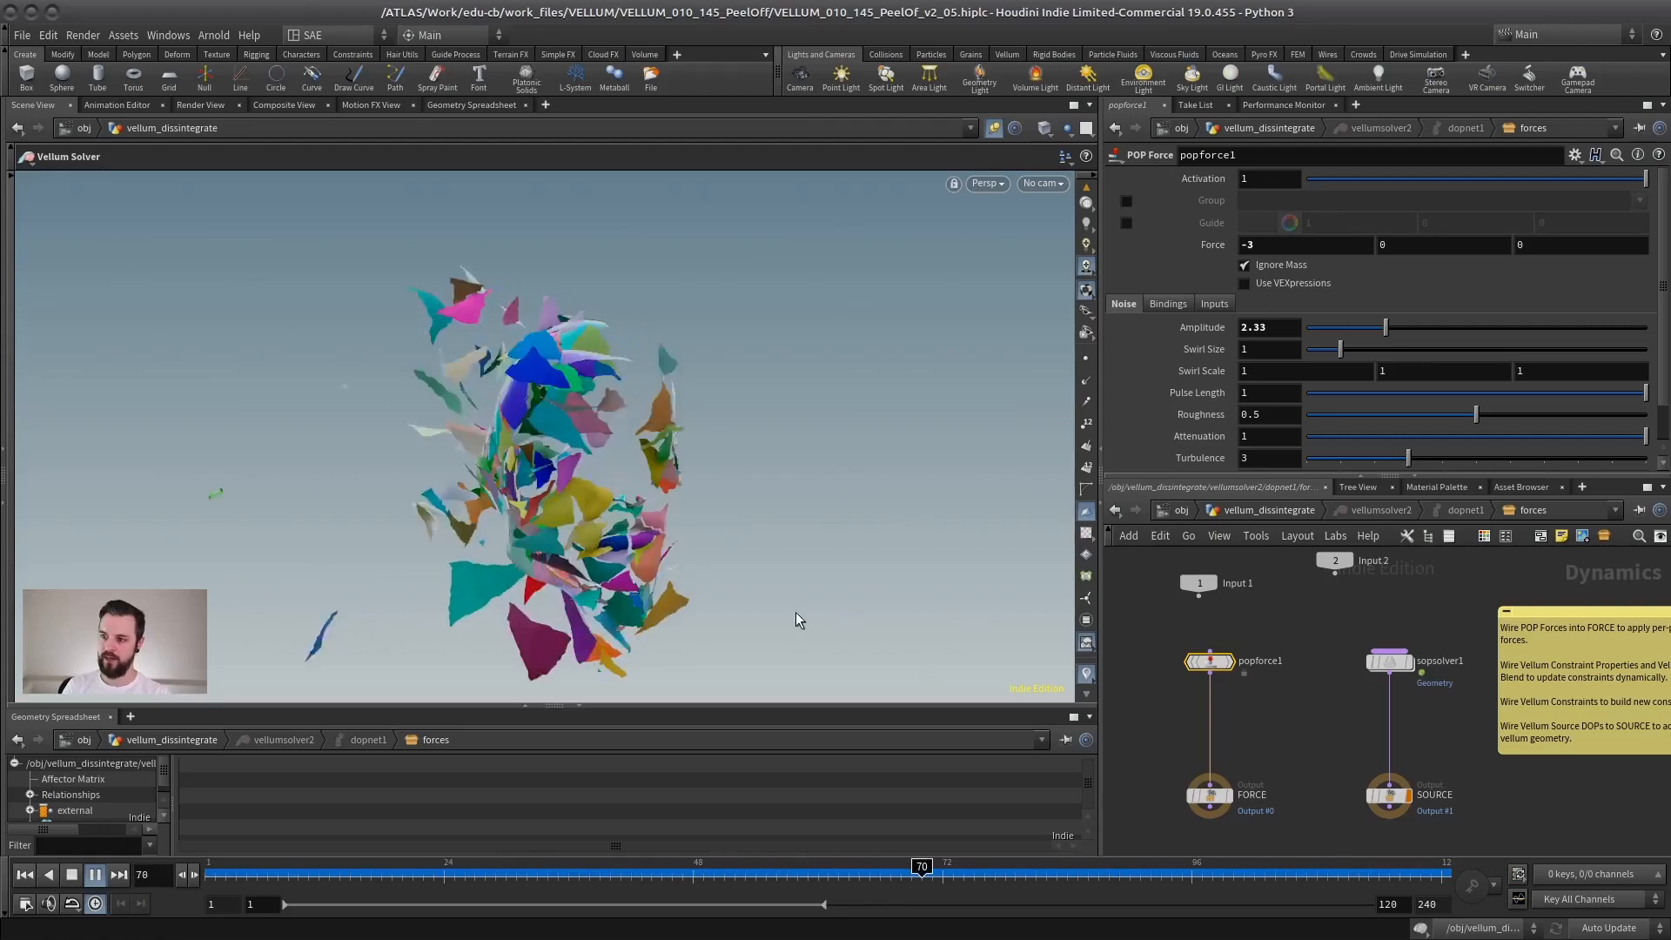
left_click(74, 876)
left_click(27, 876)
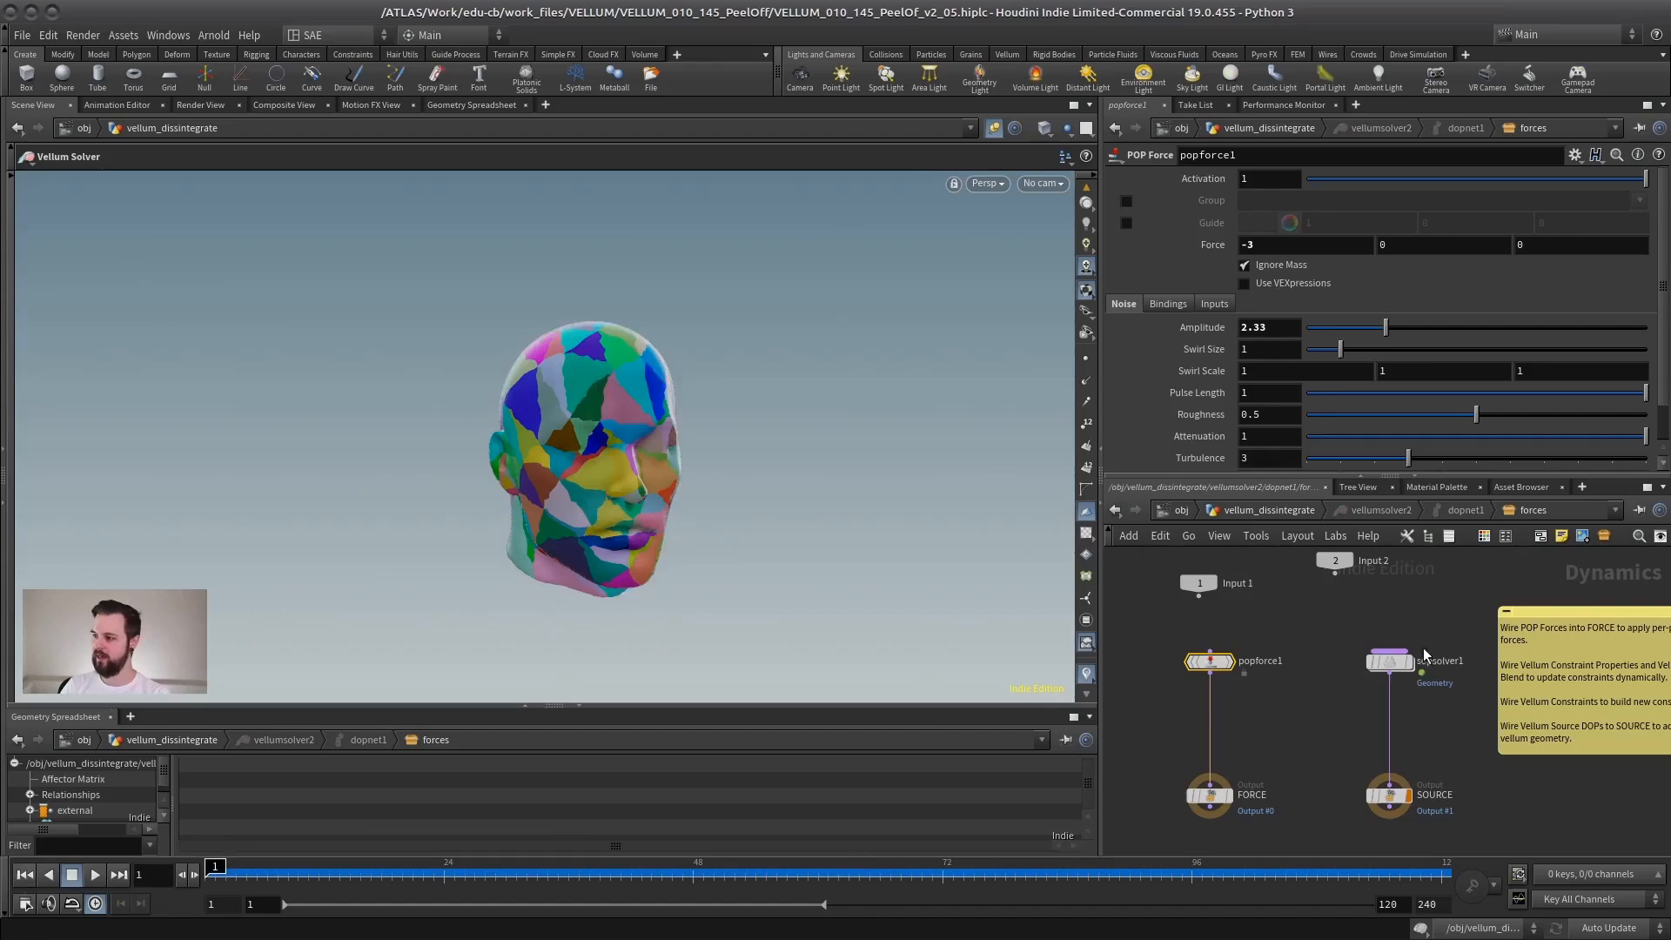
Go inside sopsolver1 and play group1's animated bounding sphere across the head.
double_click(1390, 662)
left_click(1330, 706)
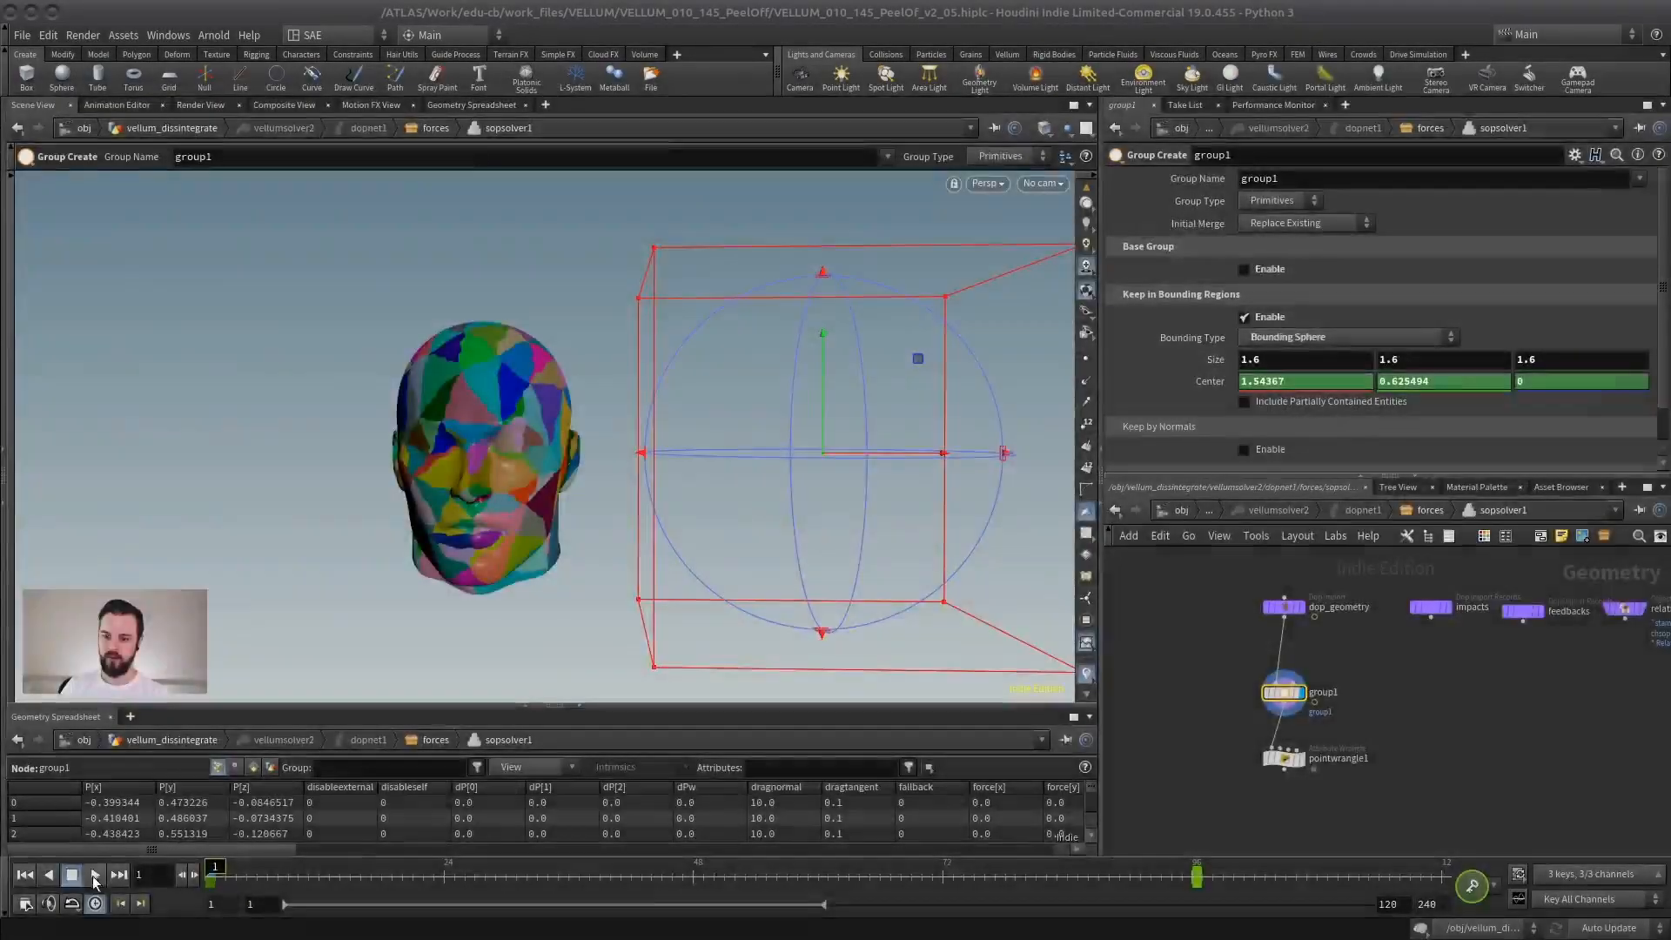
left_click(95, 876)
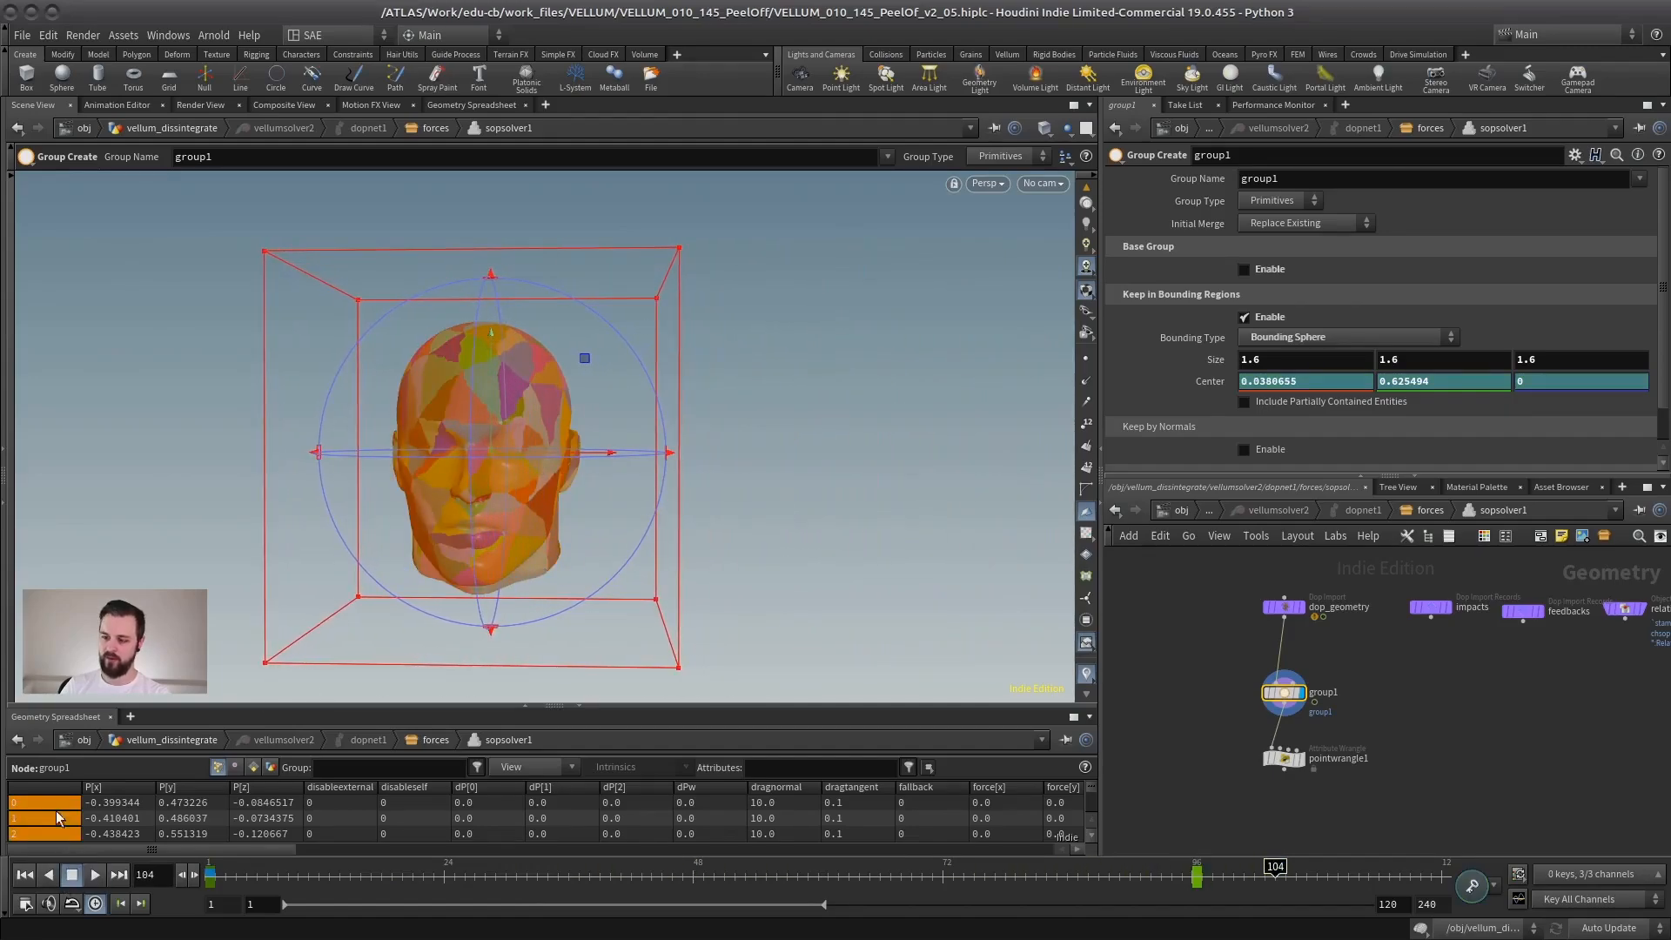
Make group1's Center X animation curve linear in the Animation Editor, then return to frame 1.
left_click(1210, 380, "shift")
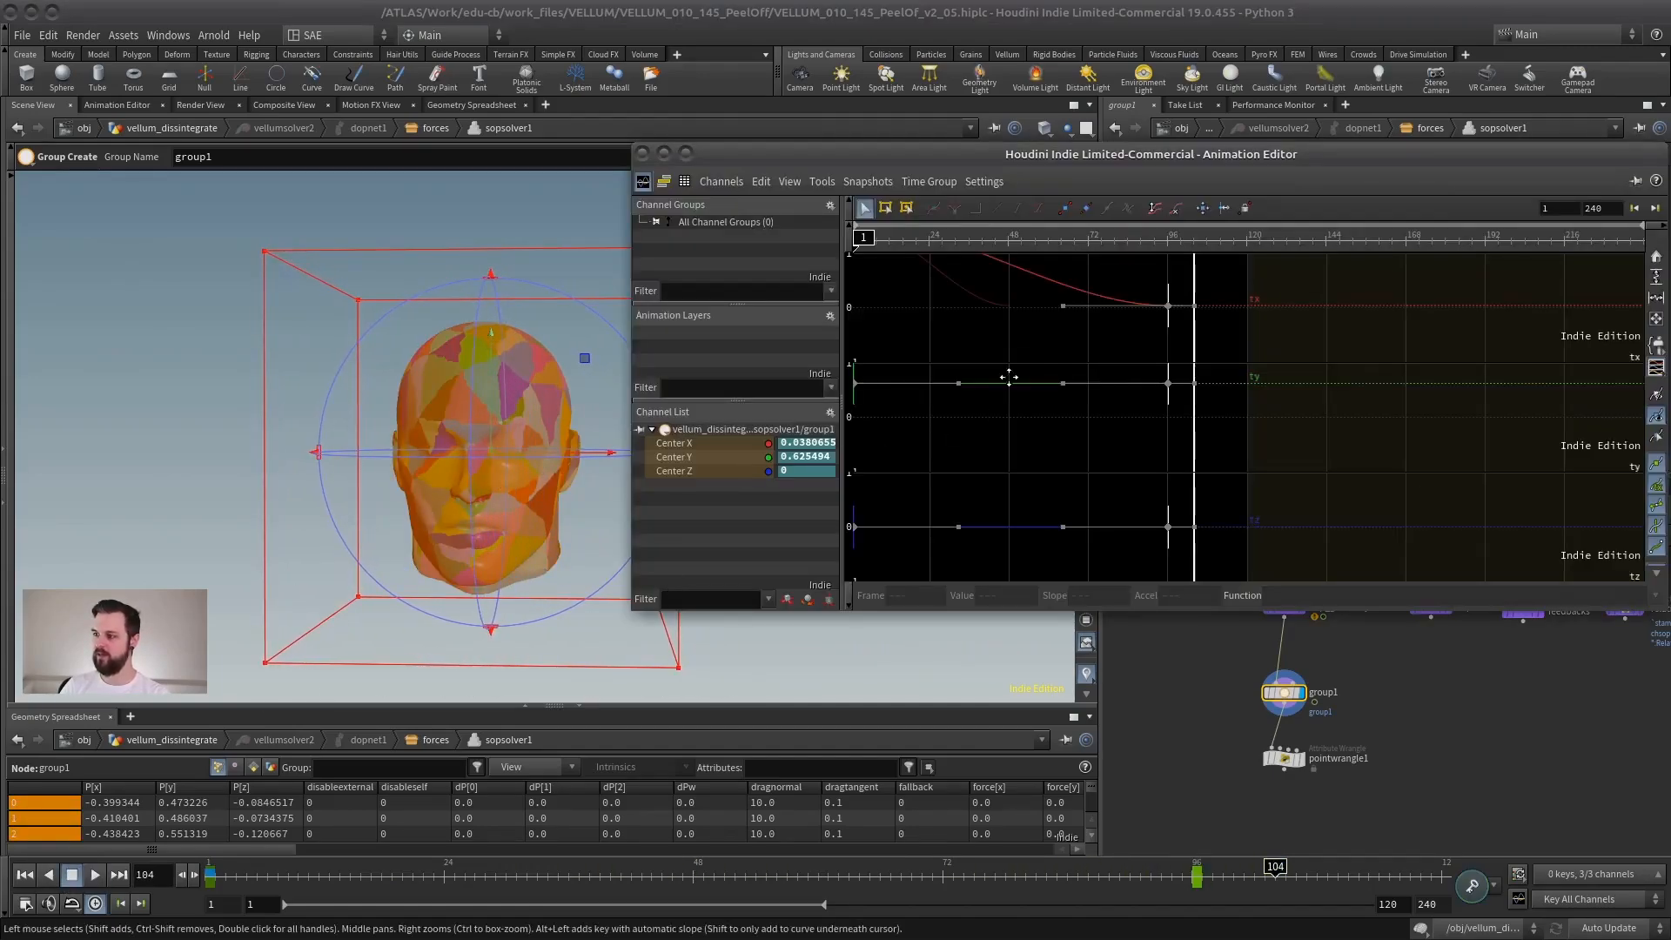
middle_click_drag(1009, 376, 1075, 463)
left_click(701, 445)
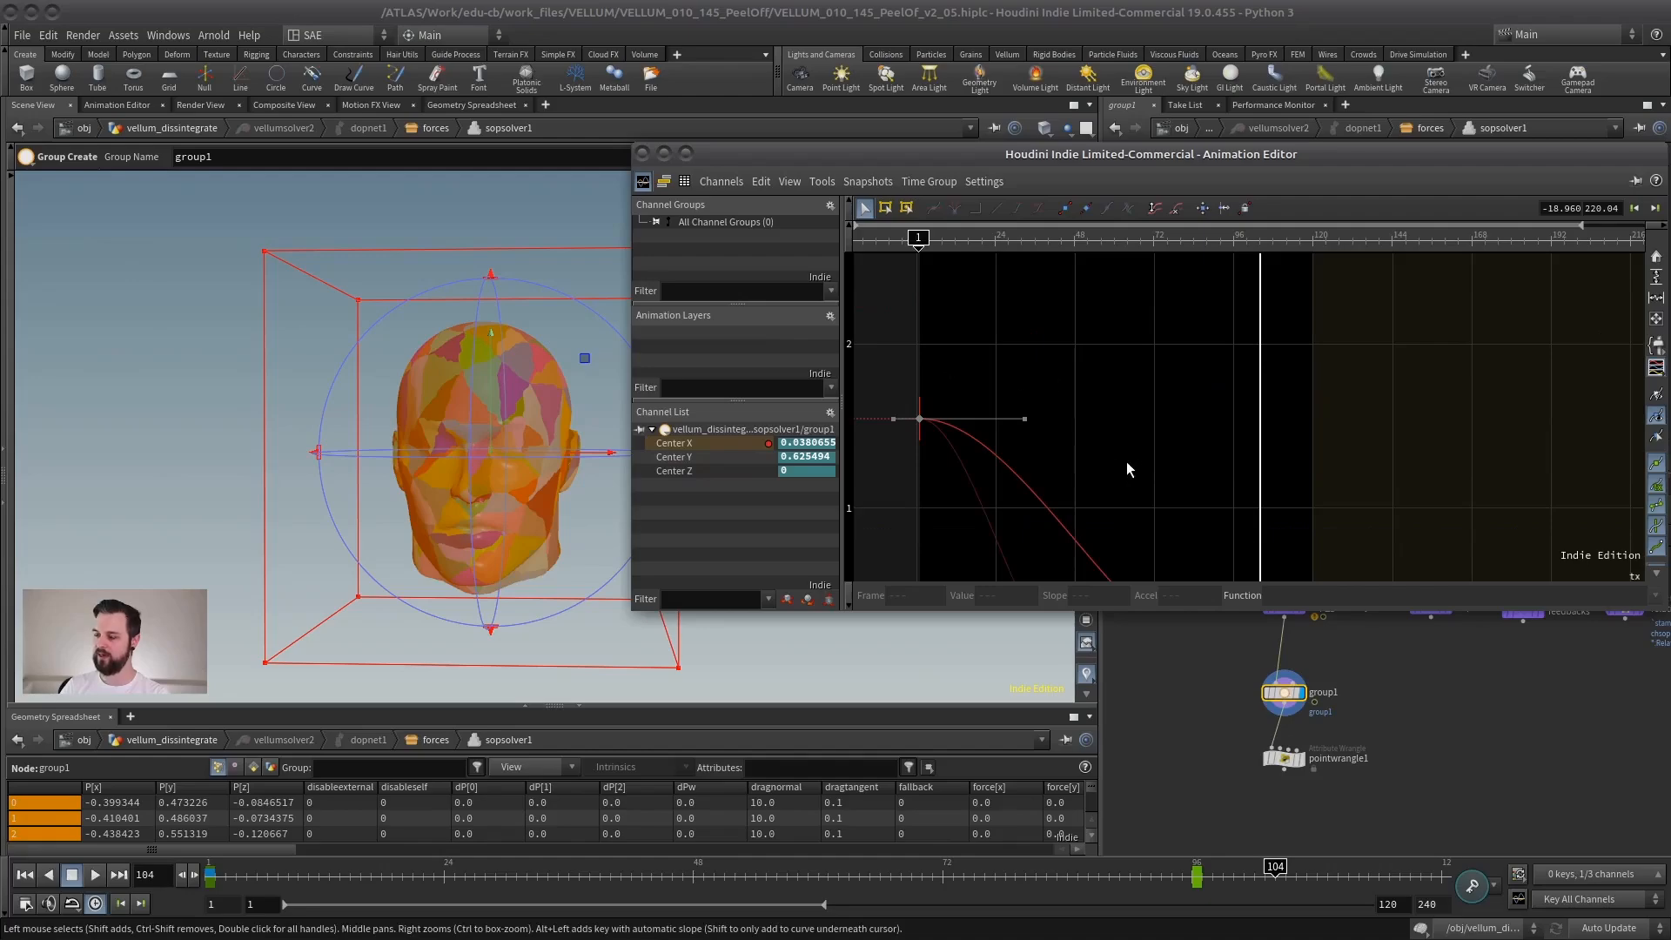
right_click_drag(1126, 461, 1135, 433)
middle_click_drag(1136, 433, 1137, 301)
left_click(1074, 376)
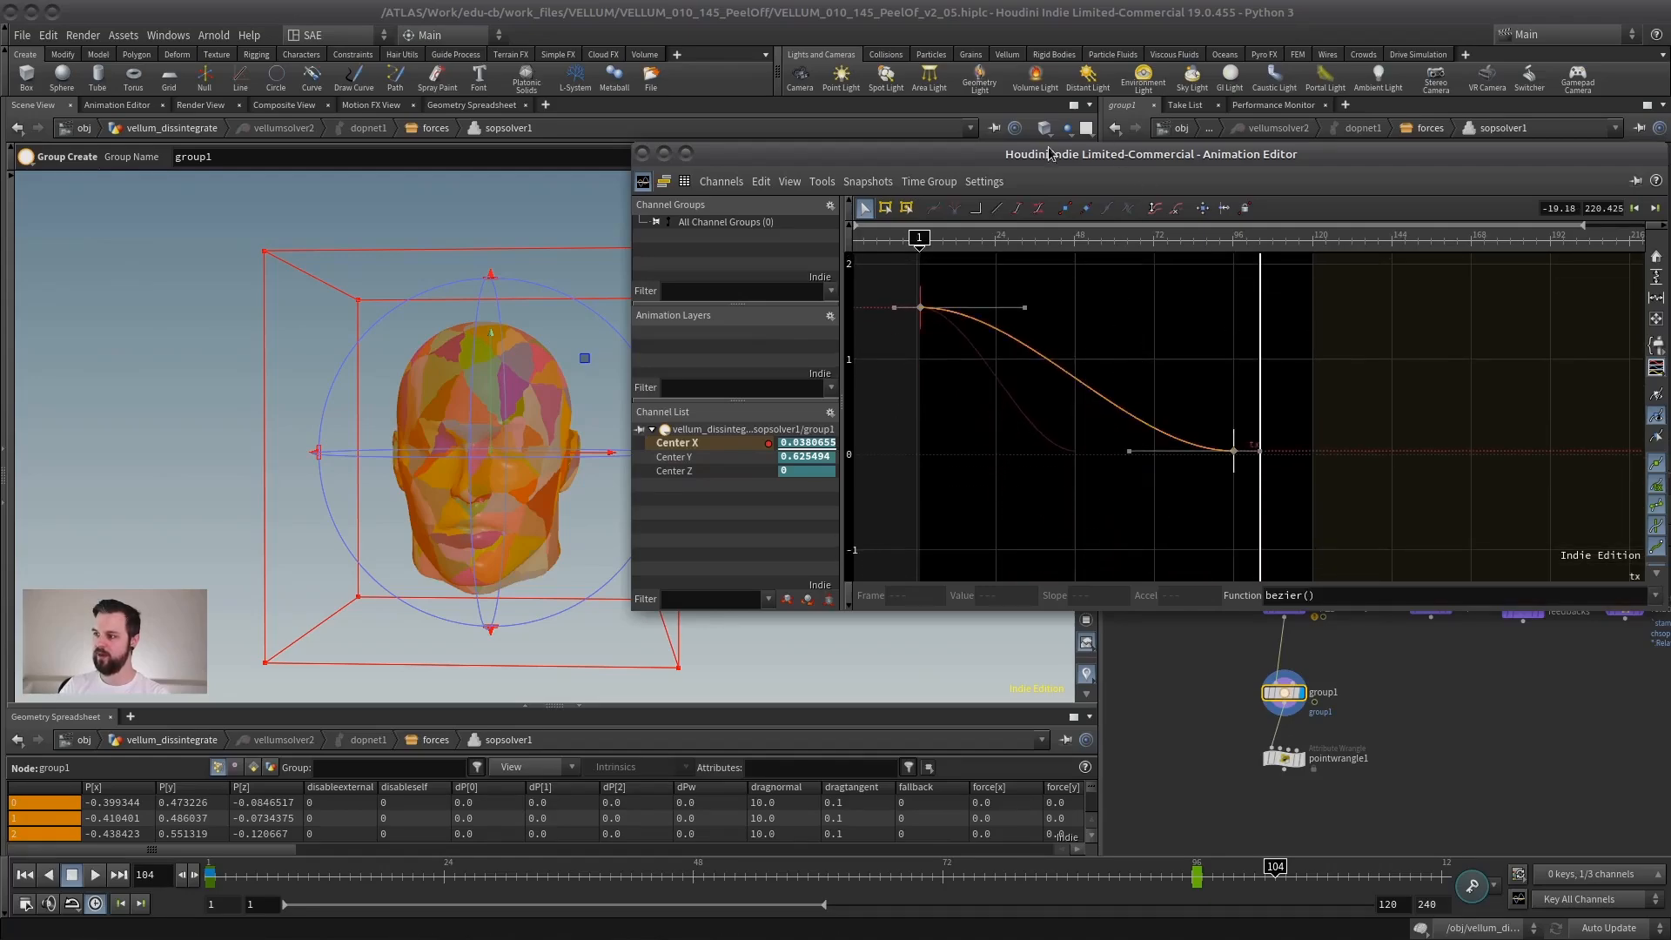
left_click(997, 208)
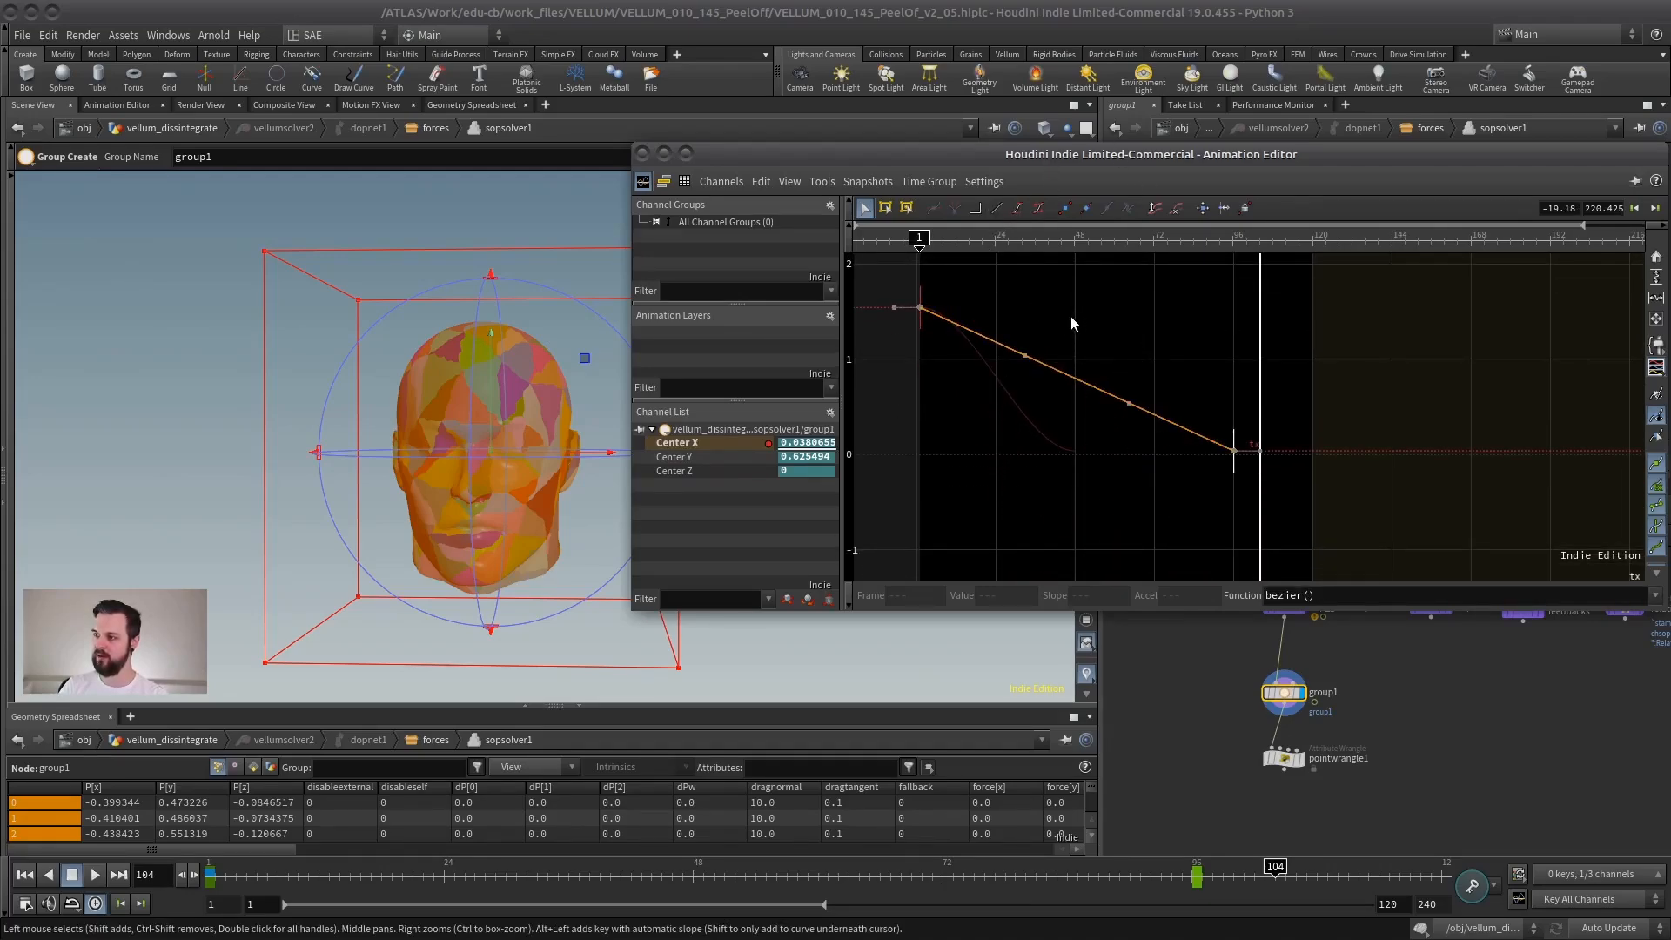
left_click_drag(873, 152, 925, 148)
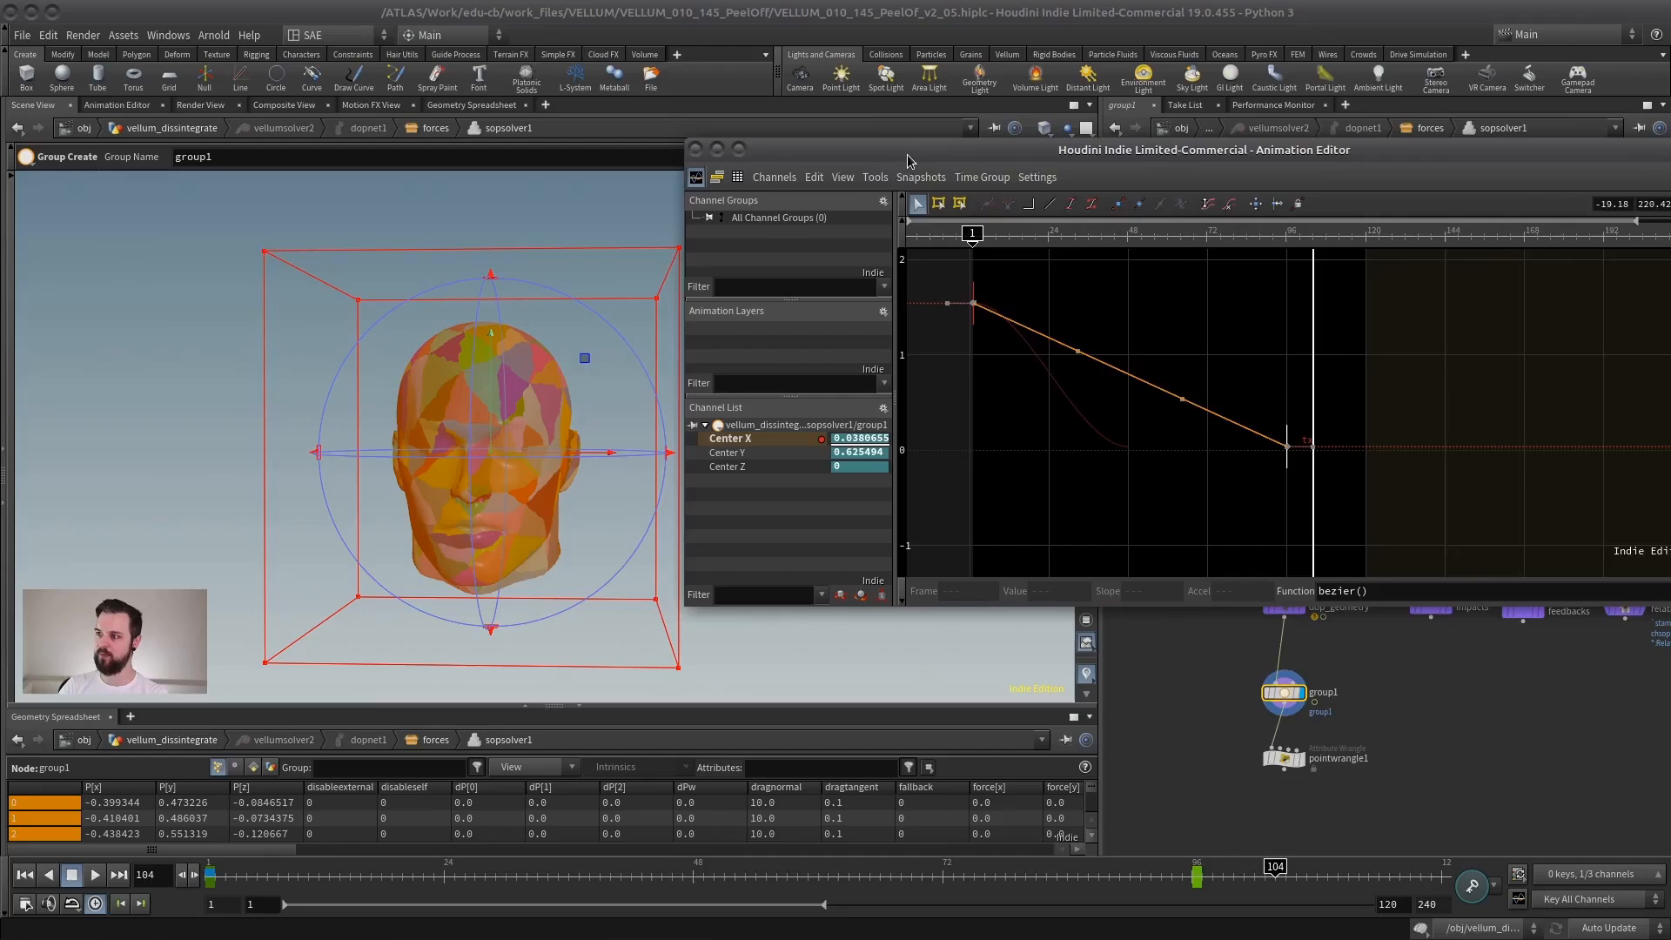
left_click(1142, 286)
left_click_drag(1145, 158, 1142, 158)
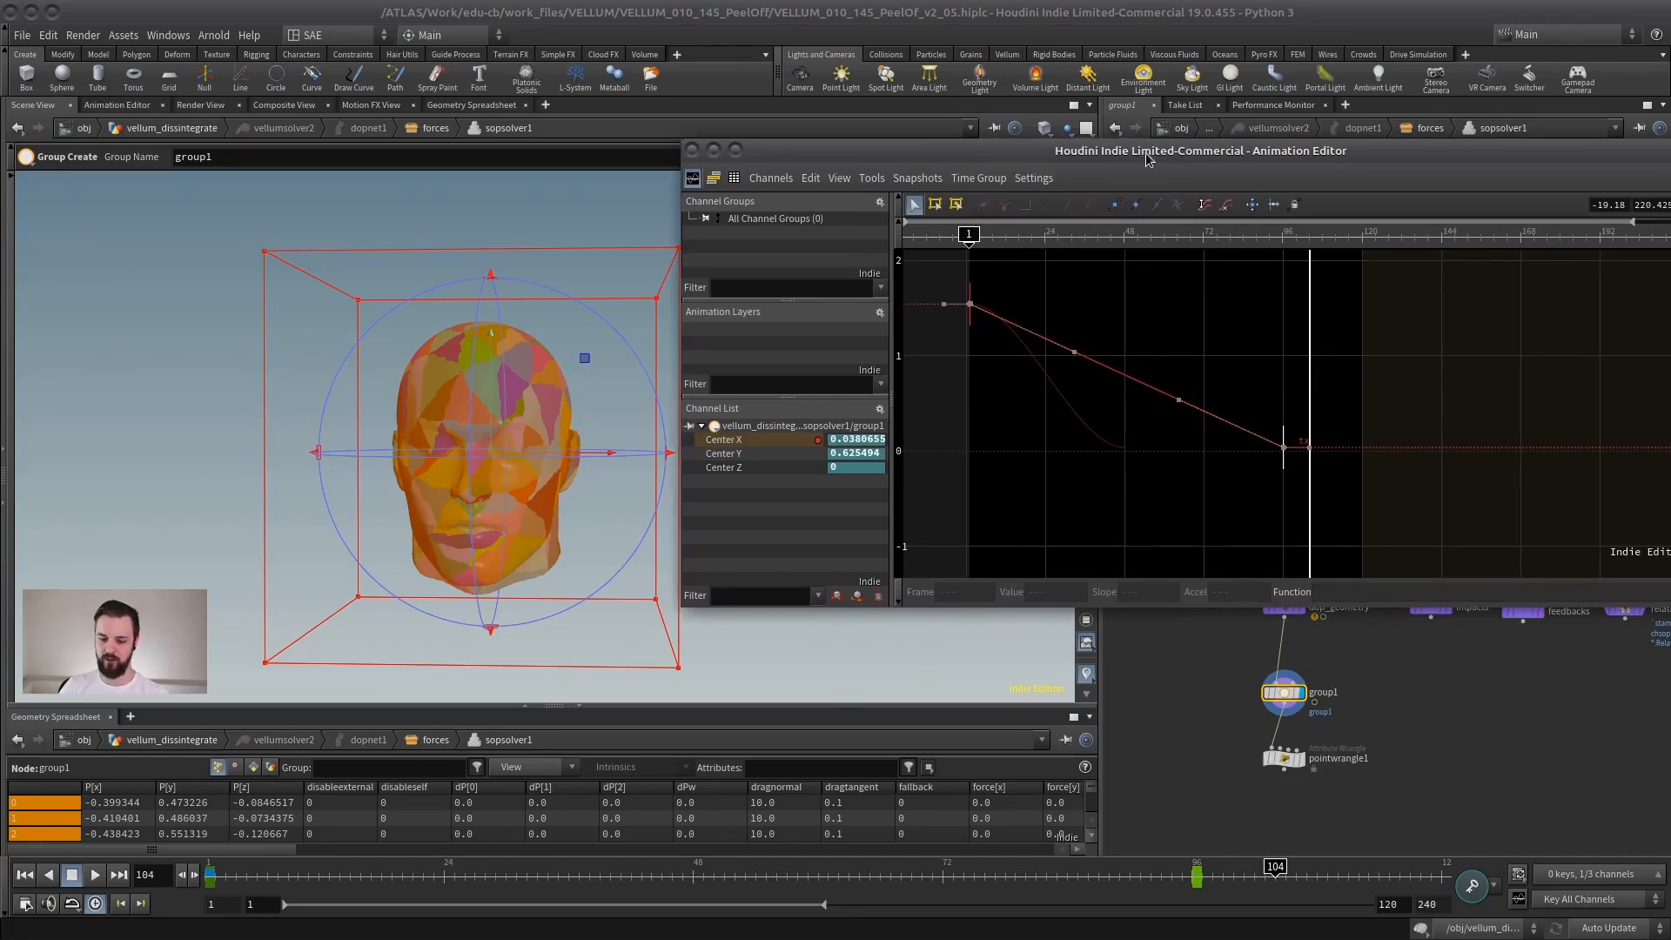
key("alt+F4")
left_click_drag(269, 870, 211, 871)
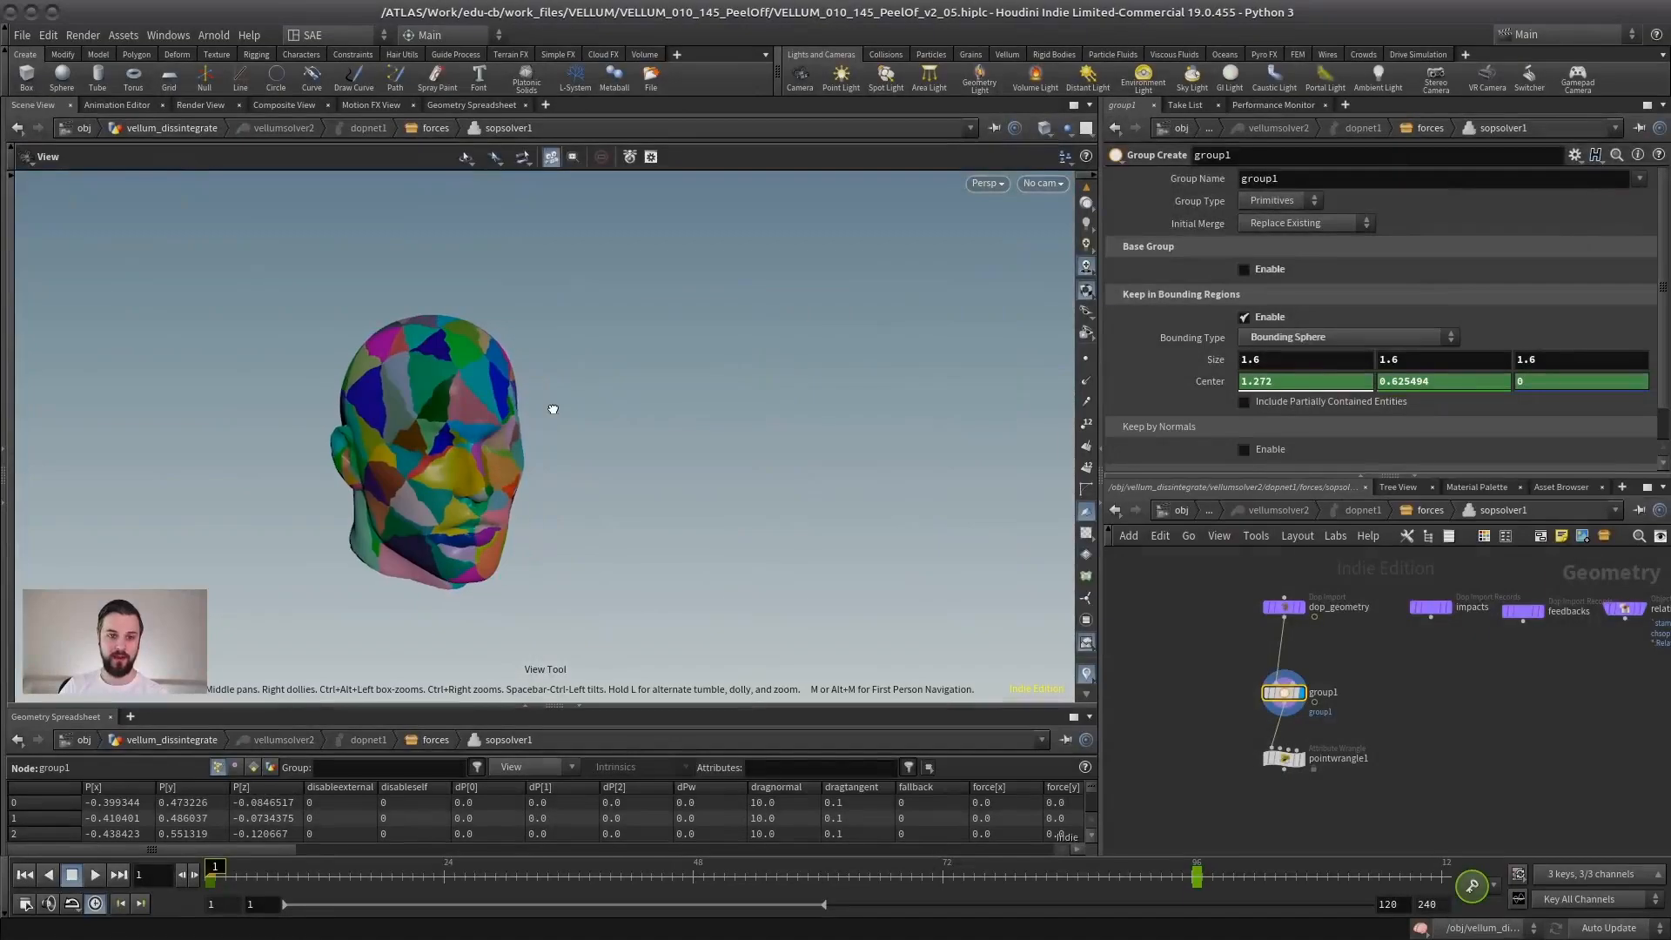
Return to the vellum_dissintegrate geometry network and select the vellumweld1 constraint node.
mouse_move(552, 410)
left_mouse_down()
mouse_move(609, 417)
mouse_move(529, 406)
left_mouse_up()
middle_click_drag(464, 460, 565, 446)
right_click_drag(564, 447, 615, 462)
left_click_drag(615, 462, 718, 466)
left_click(1177, 508)
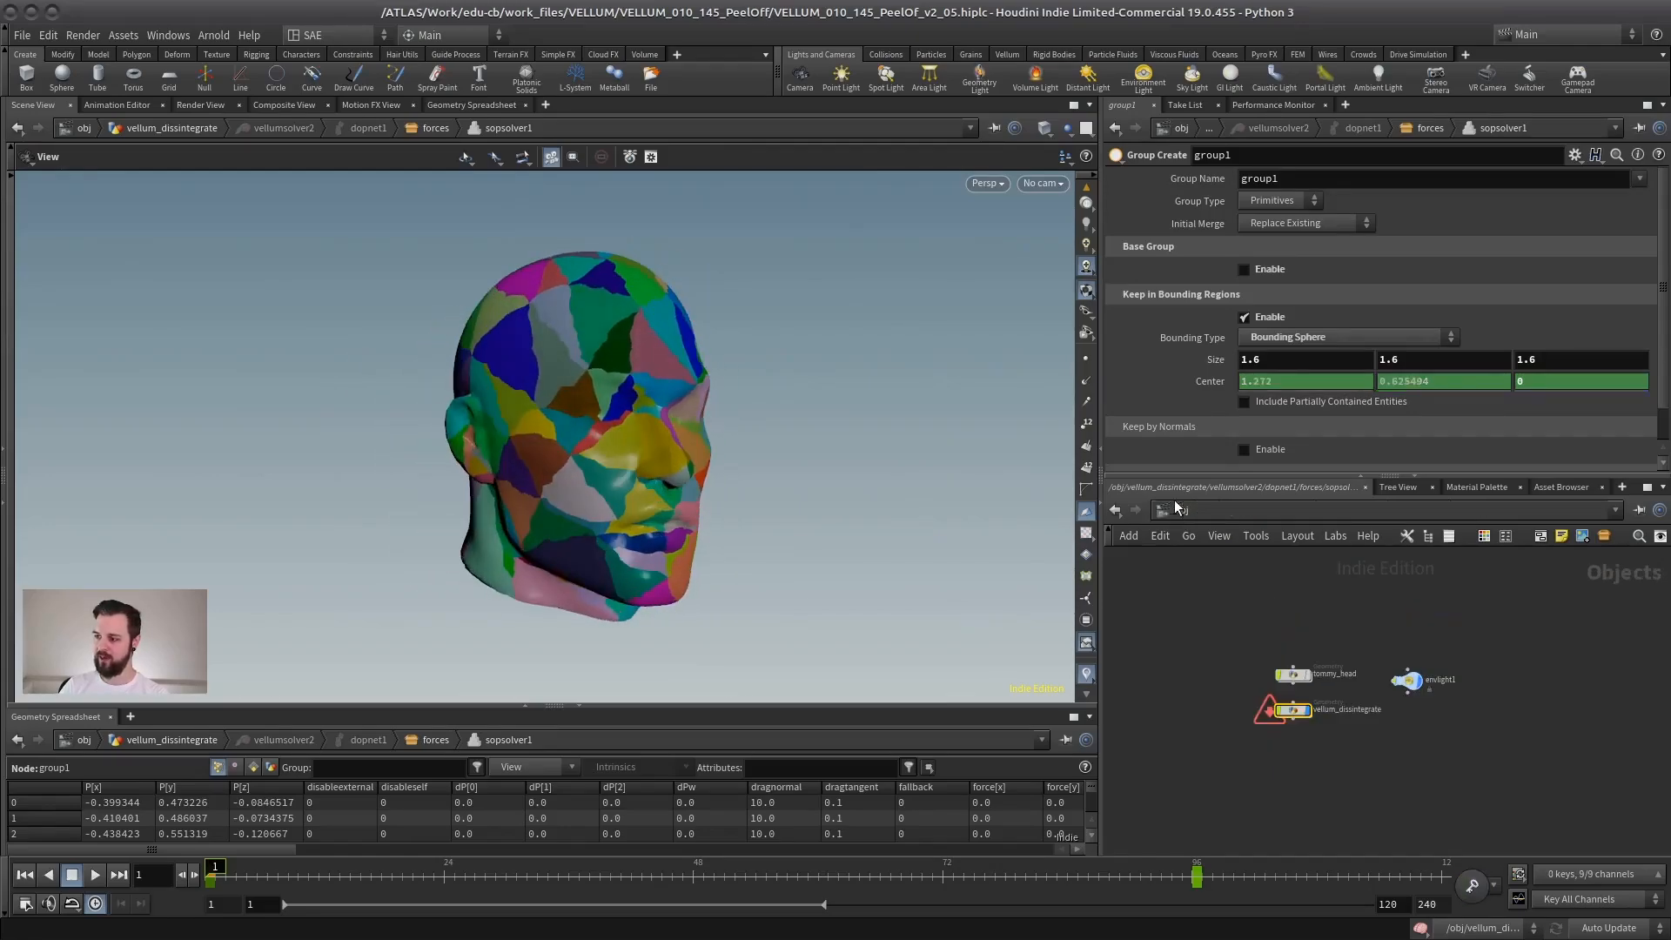
double_click(1293, 711)
scroll(1398, 579, "up", 1)
middle_click_drag(1400, 561, 1364, 672)
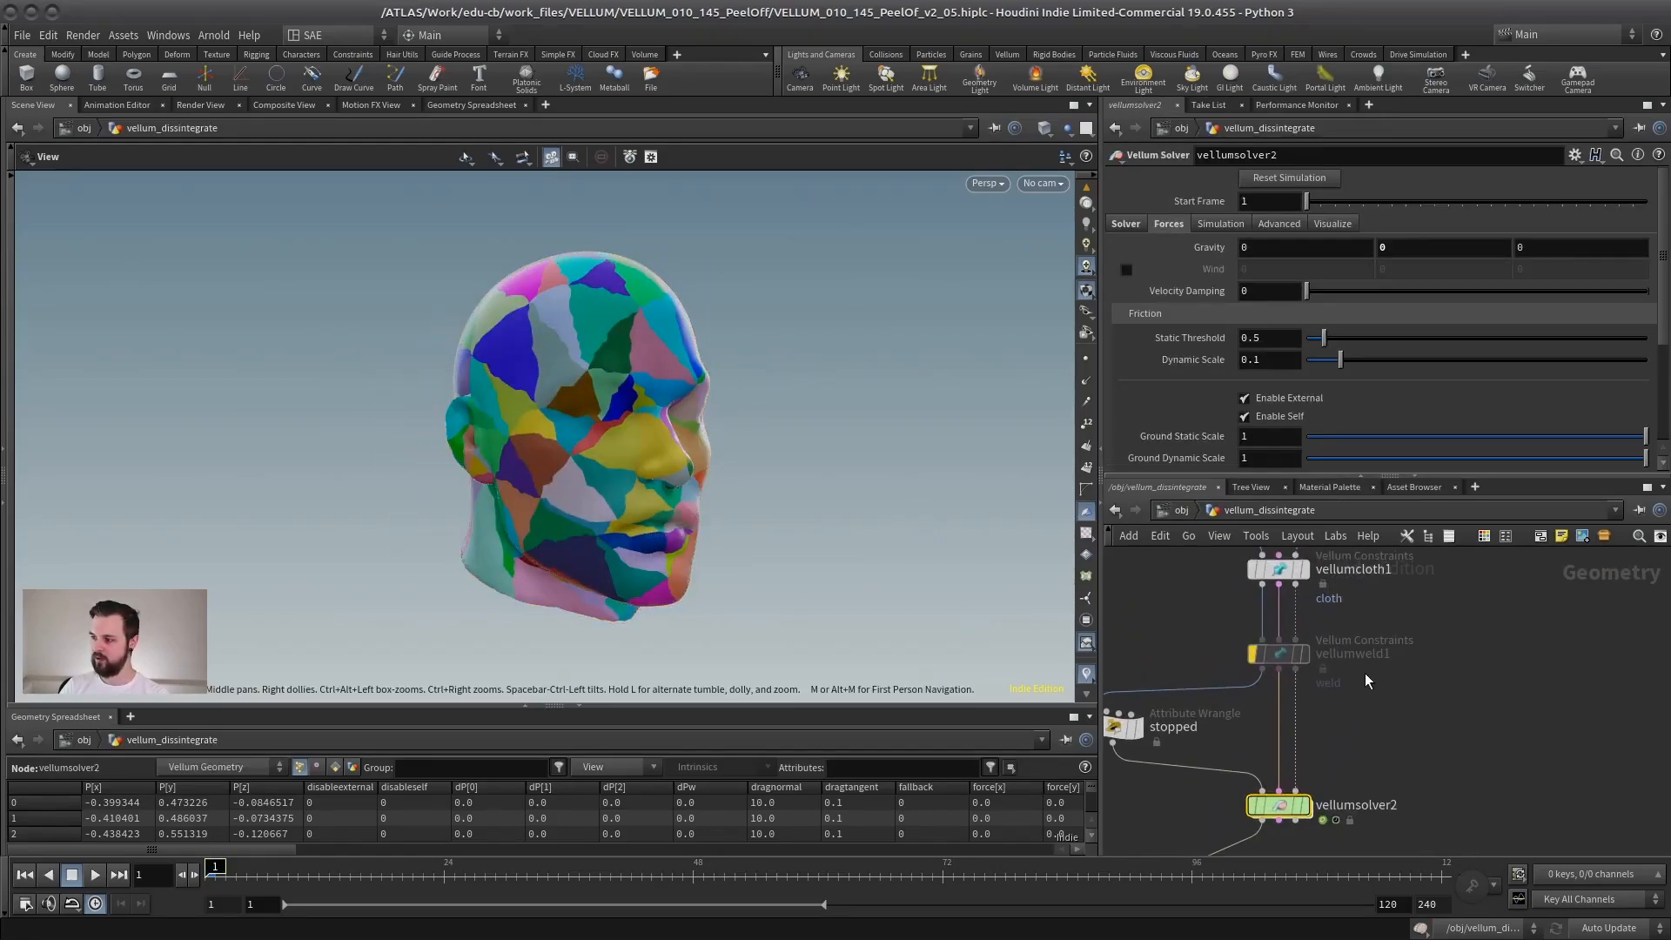
left_click(1280, 654)
middle_click_drag(1208, 660, 1273, 712)
Re-enable the bypassed vellumweld1 node above the stopped wrangle.
left_click_drag(895, 533, 677, 440)
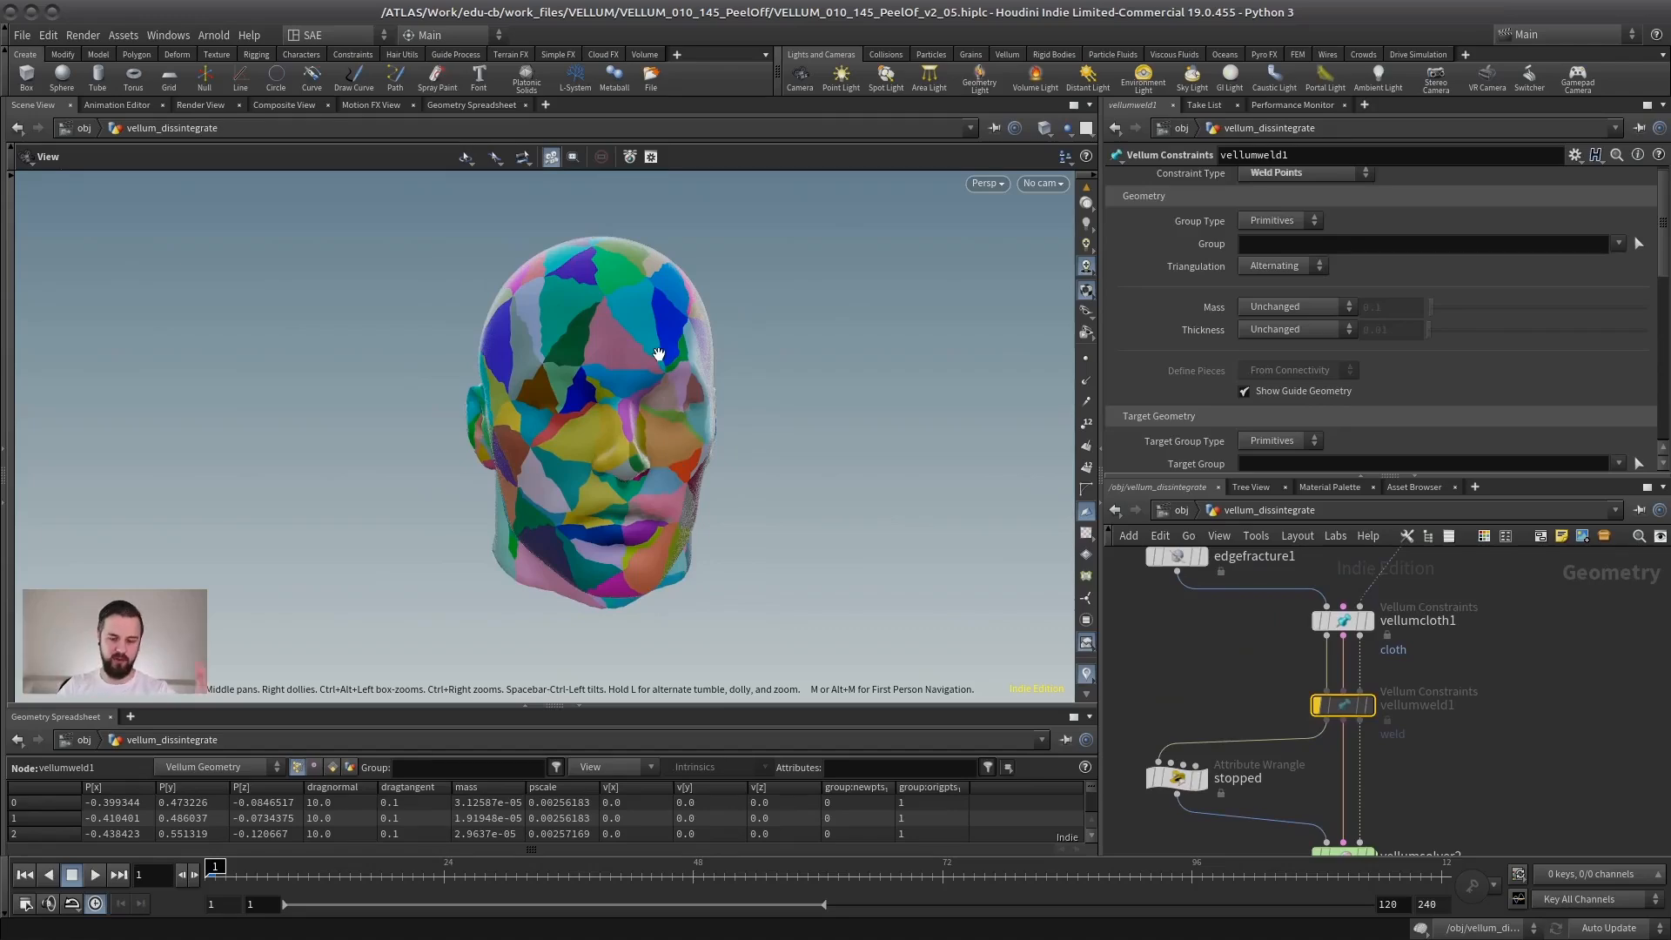
left_click_drag(561, 399, 601, 391)
right_click_drag(600, 390, 530, 404)
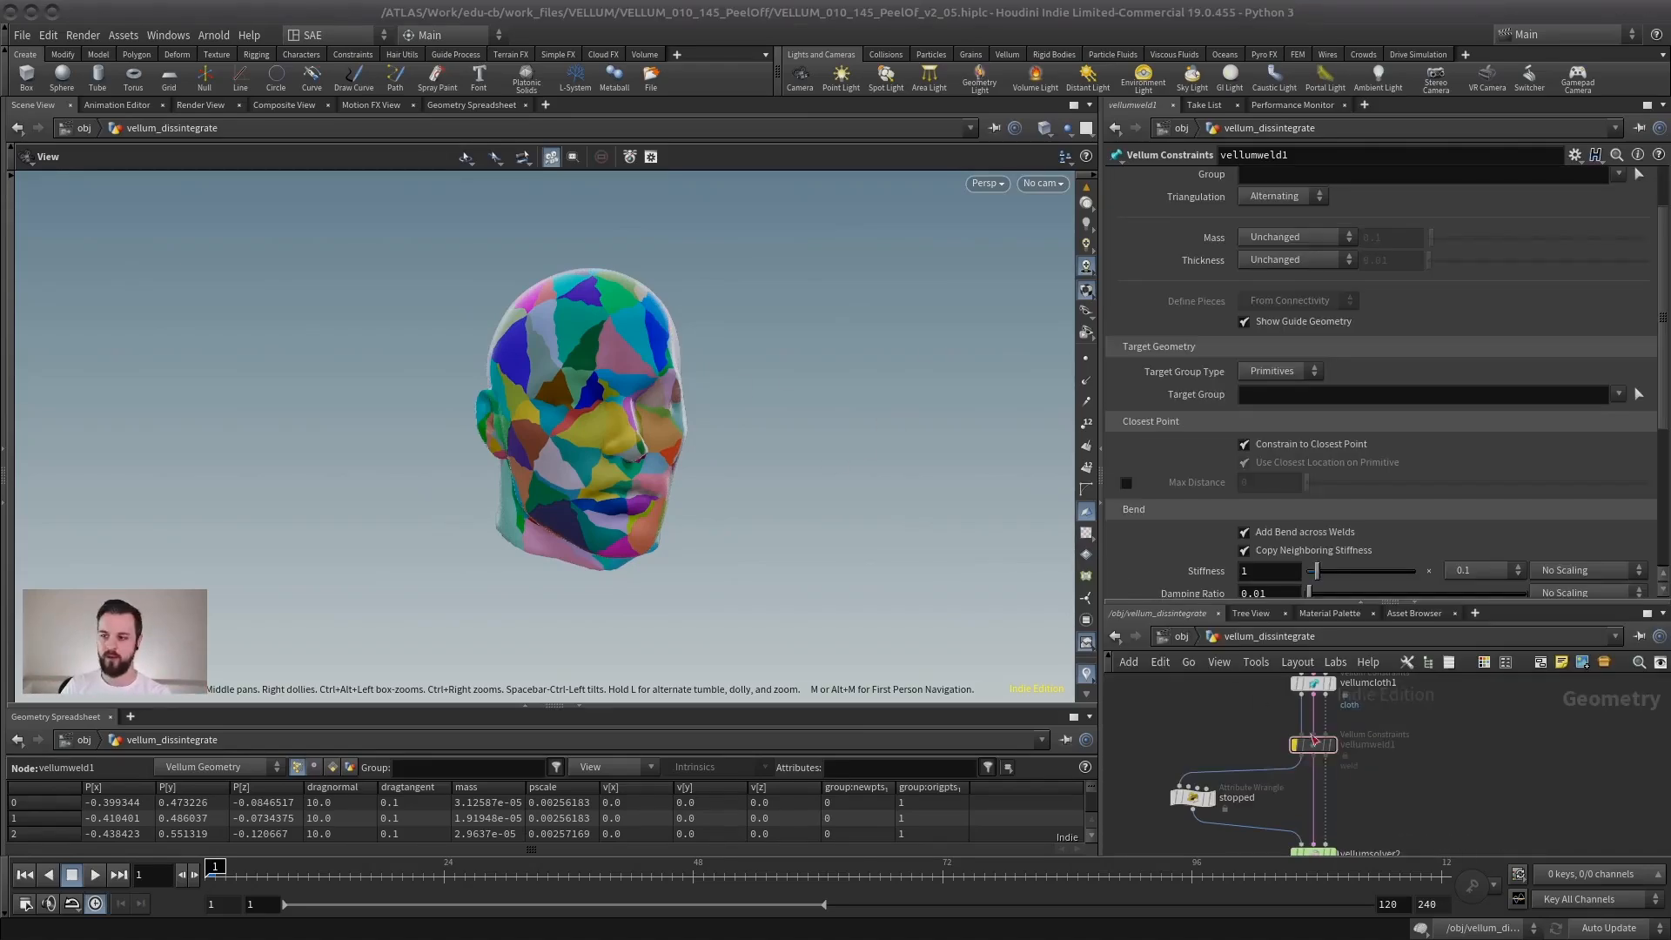
middle_click_drag(1213, 768, 1221, 741)
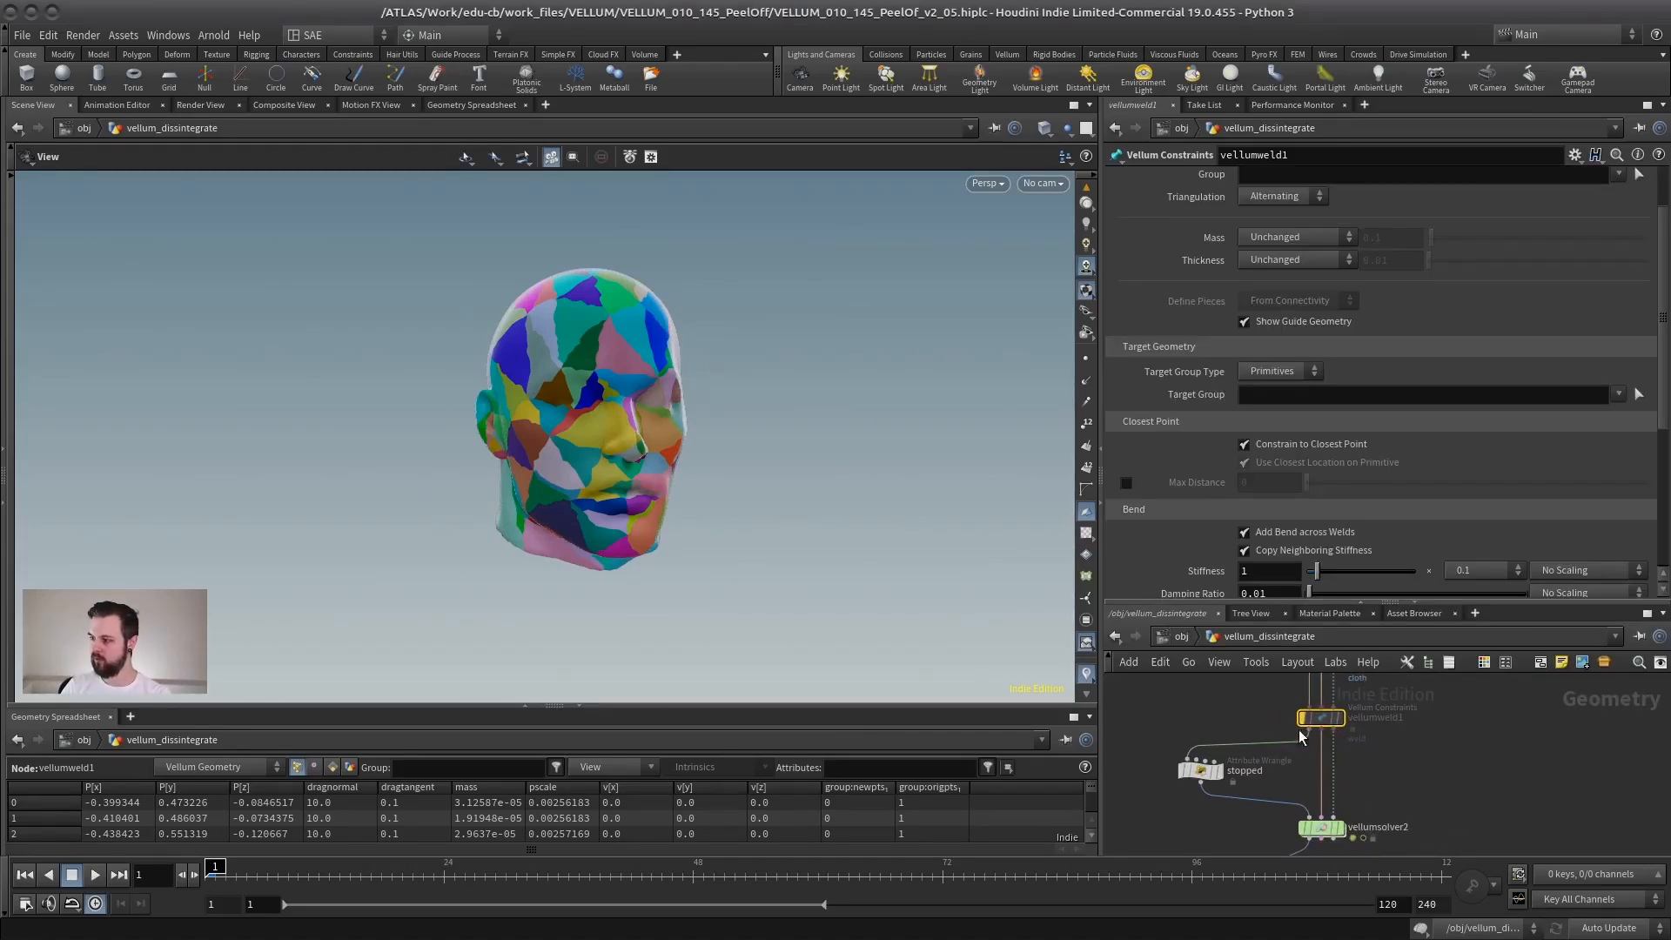
left_click(1299, 707)
left_click_drag(1235, 705, 1363, 731)
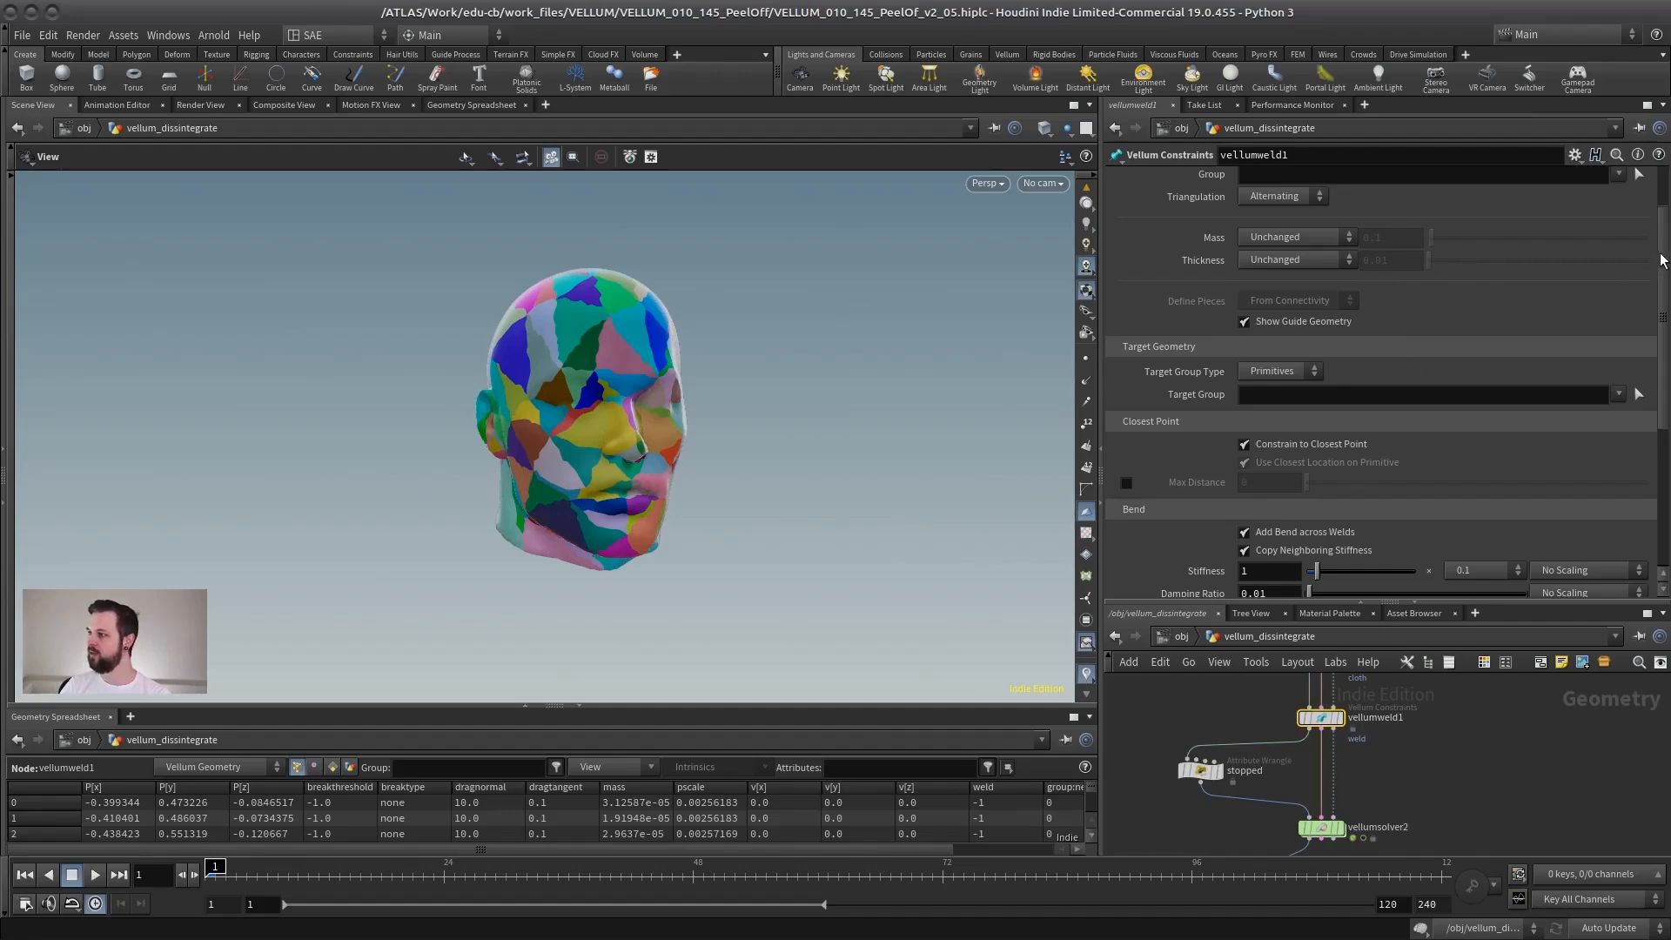
Check vellumweld1's Breaking Threshold, then select null1 and review the welded simulation across the timeline.
scroll(1536, 474, "down", 5)
left_click(1243, 485)
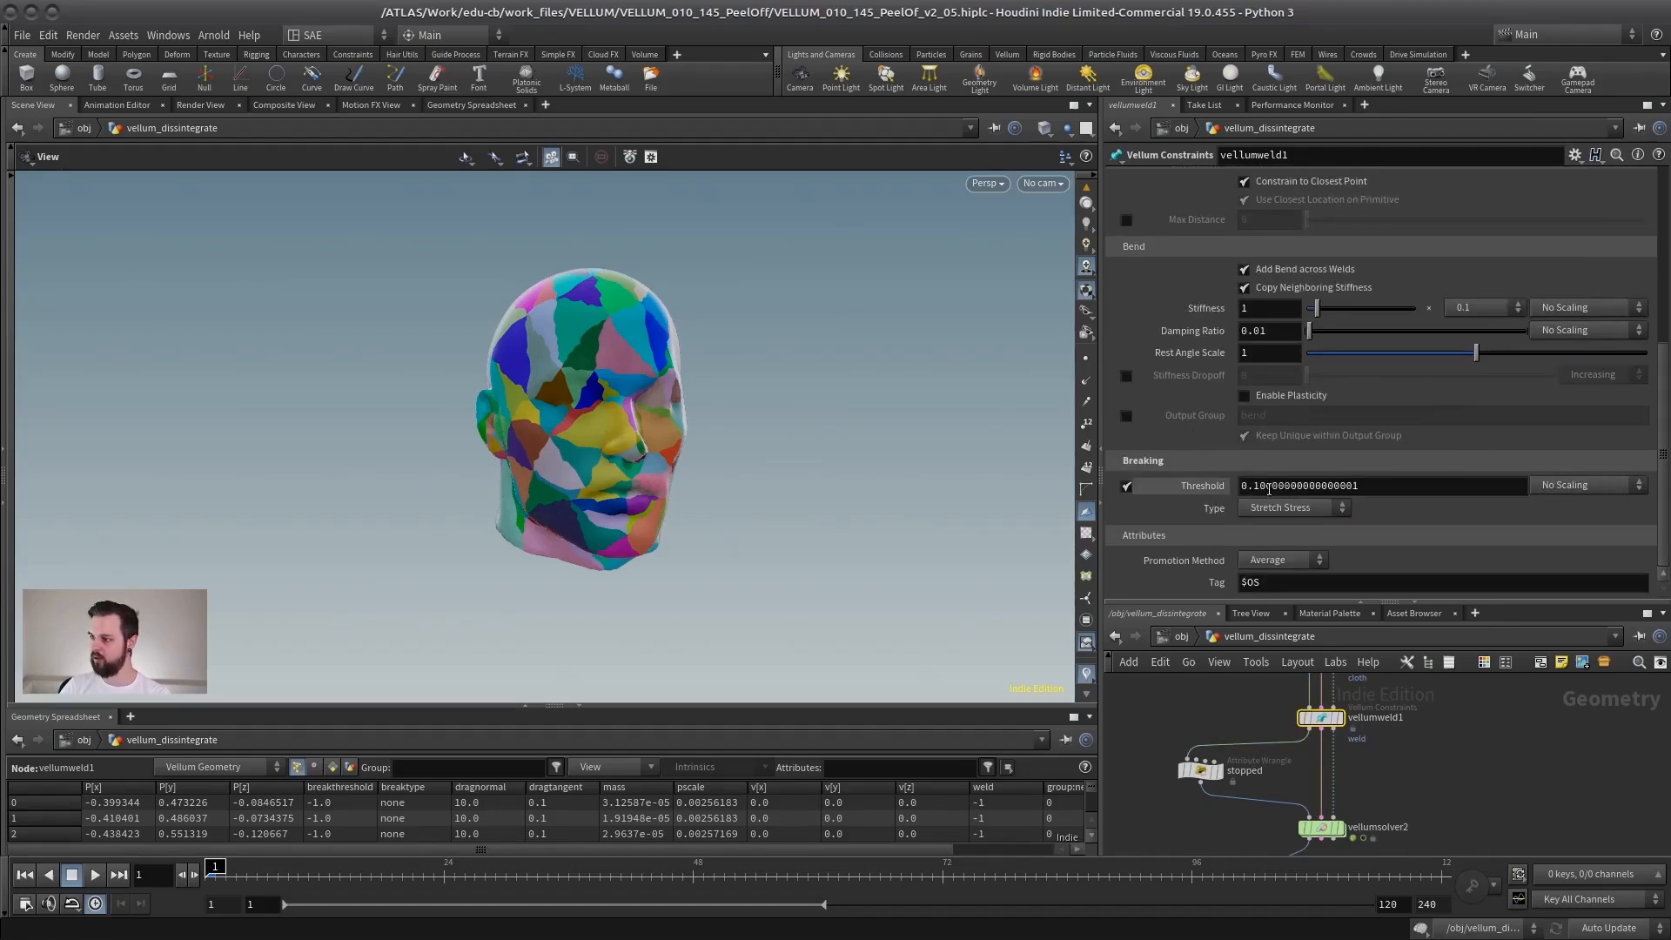
mouse_move(1424, 769)
middle_mouse_down()
mouse_move(1406, 705)
mouse_move(1436, 746)
middle_mouse_up()
left_click_drag(1364, 794, 1153, 844)
left_click_drag(580, 441, 592, 444)
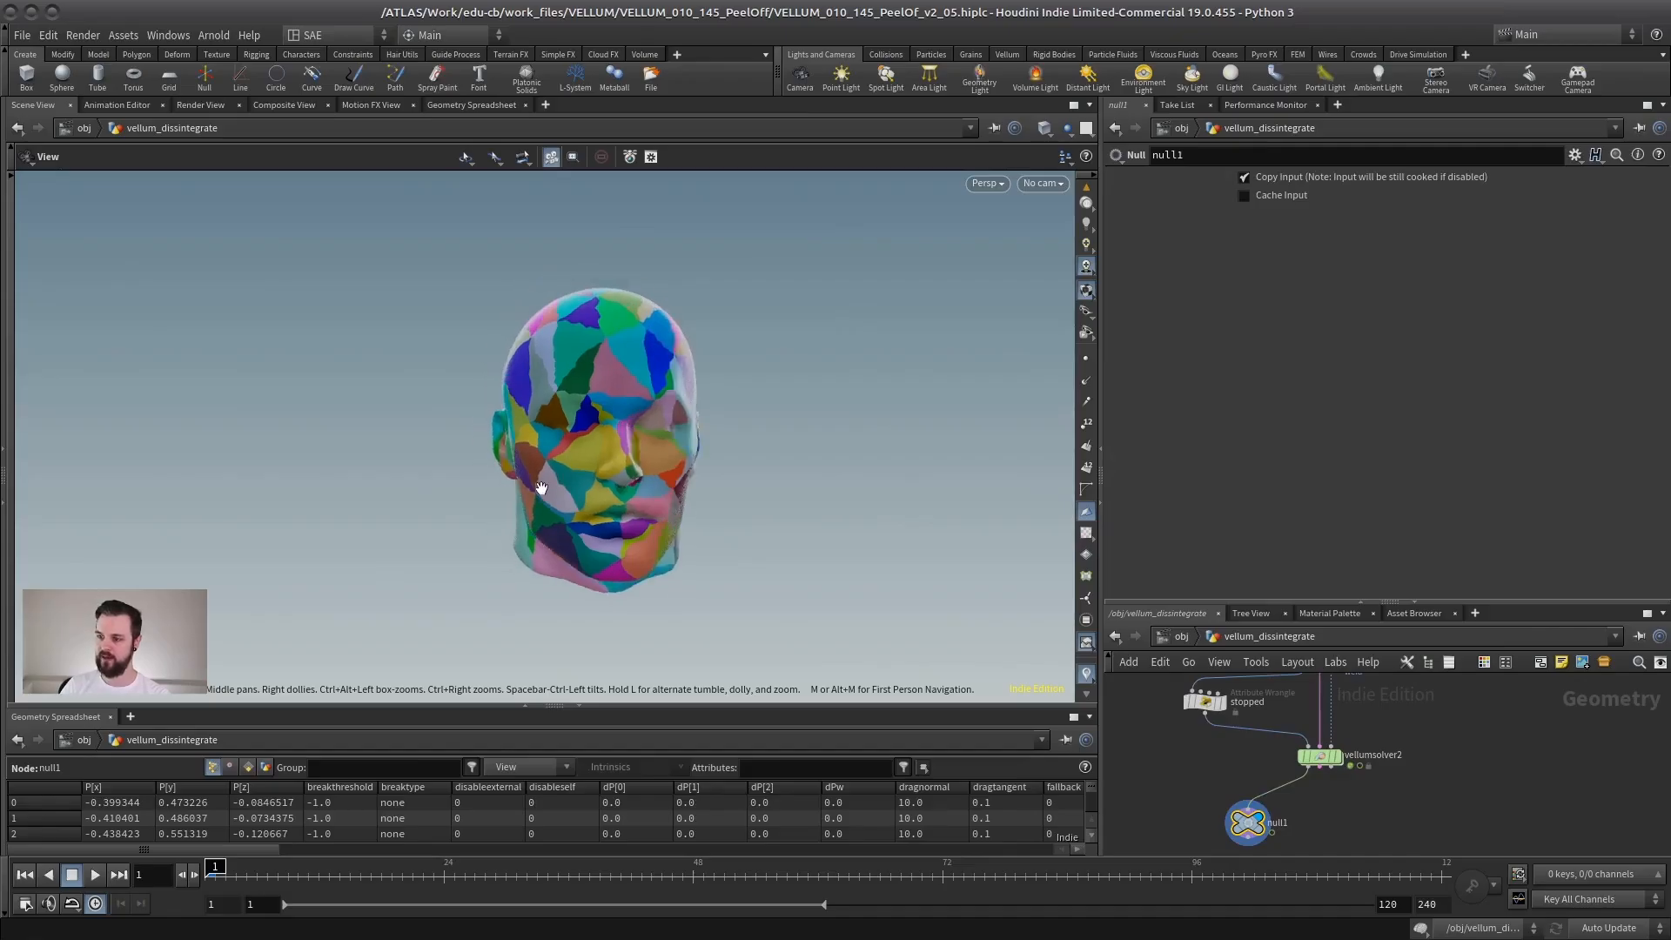
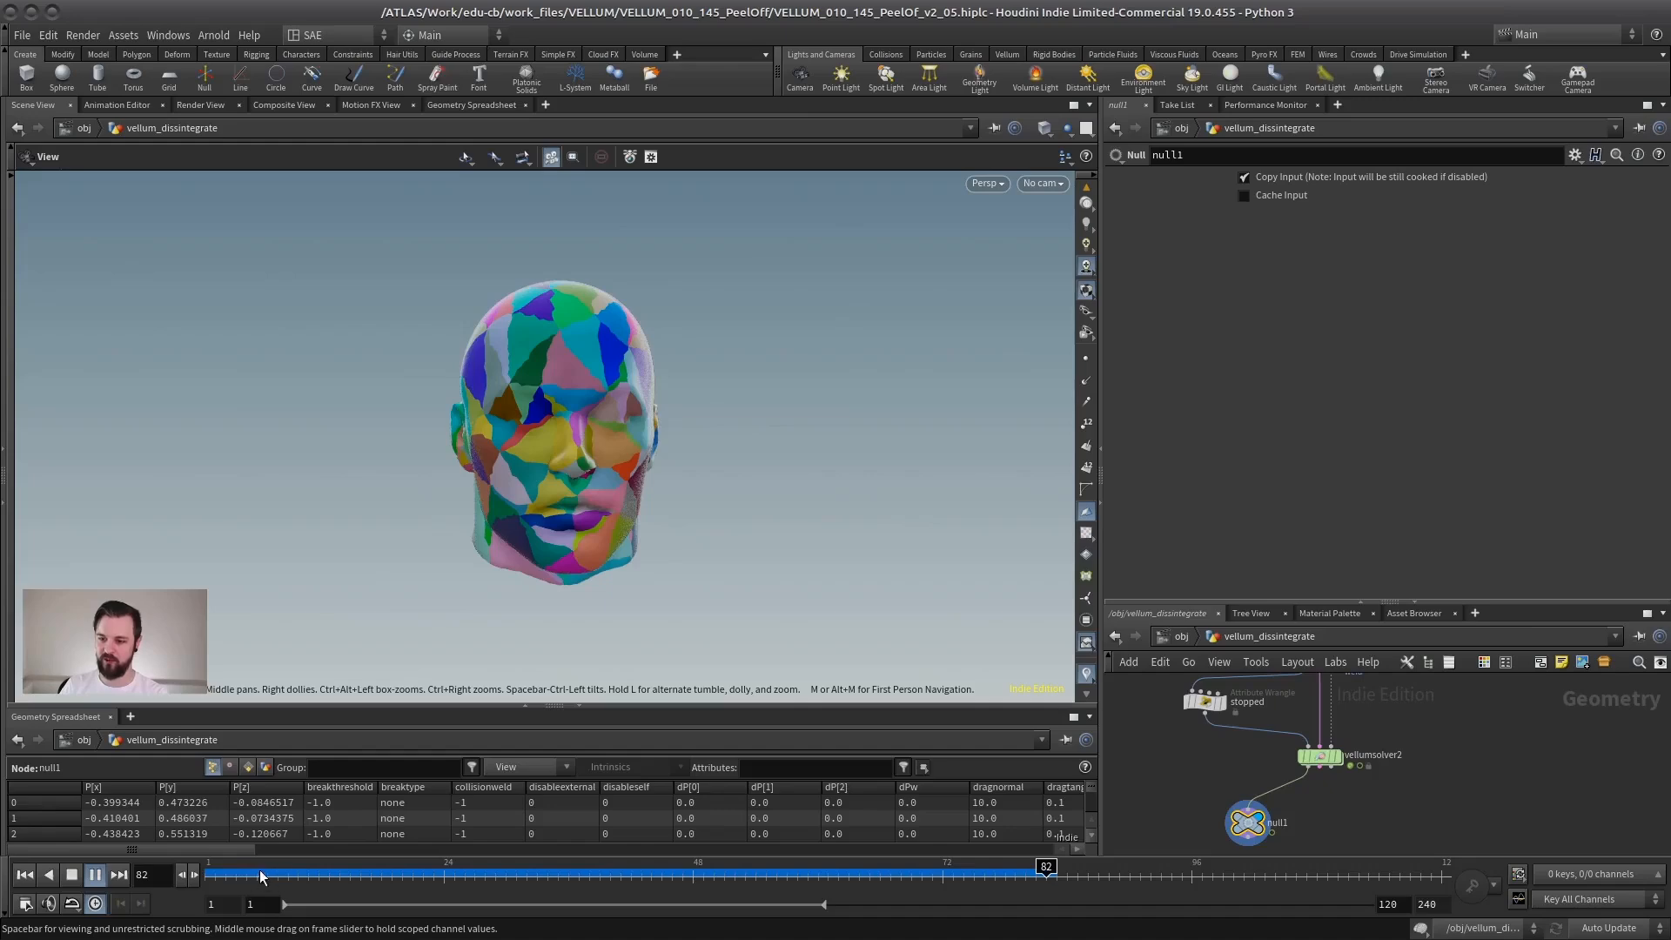
left_click(272, 871)
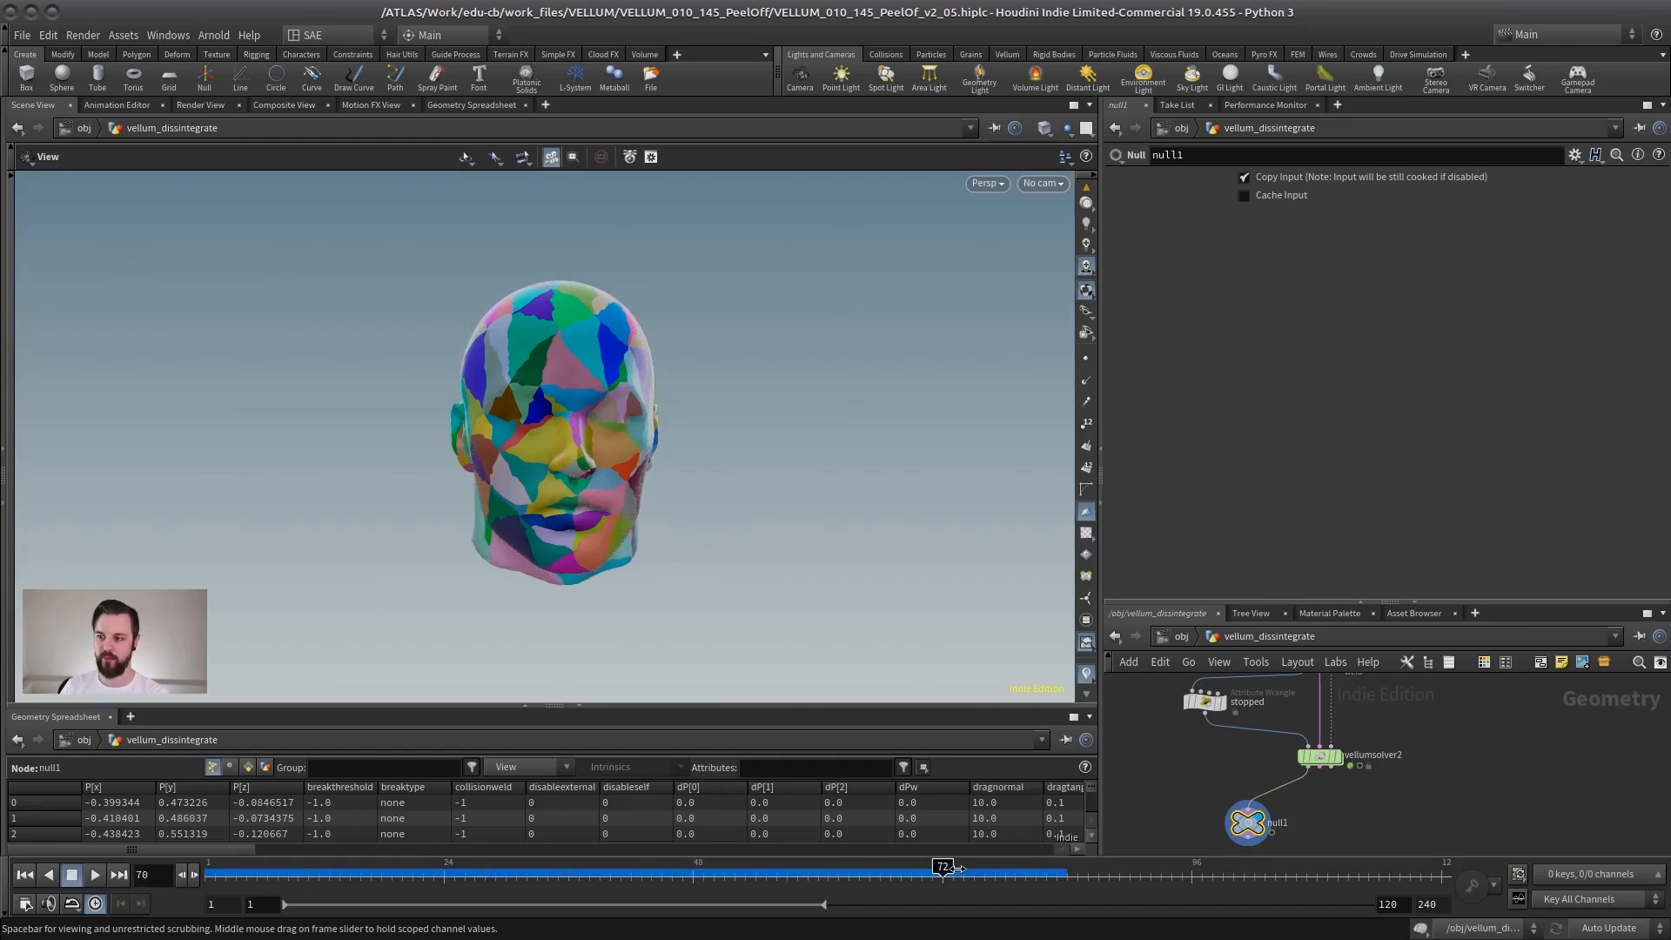
left_click_drag(549, 872, 526, 872)
Try a Breaking Threshold of 0.001 on vellumweld1 and rewind to frame 1.
middle_click_drag(1374, 709, 1356, 811)
left_click(1302, 755)
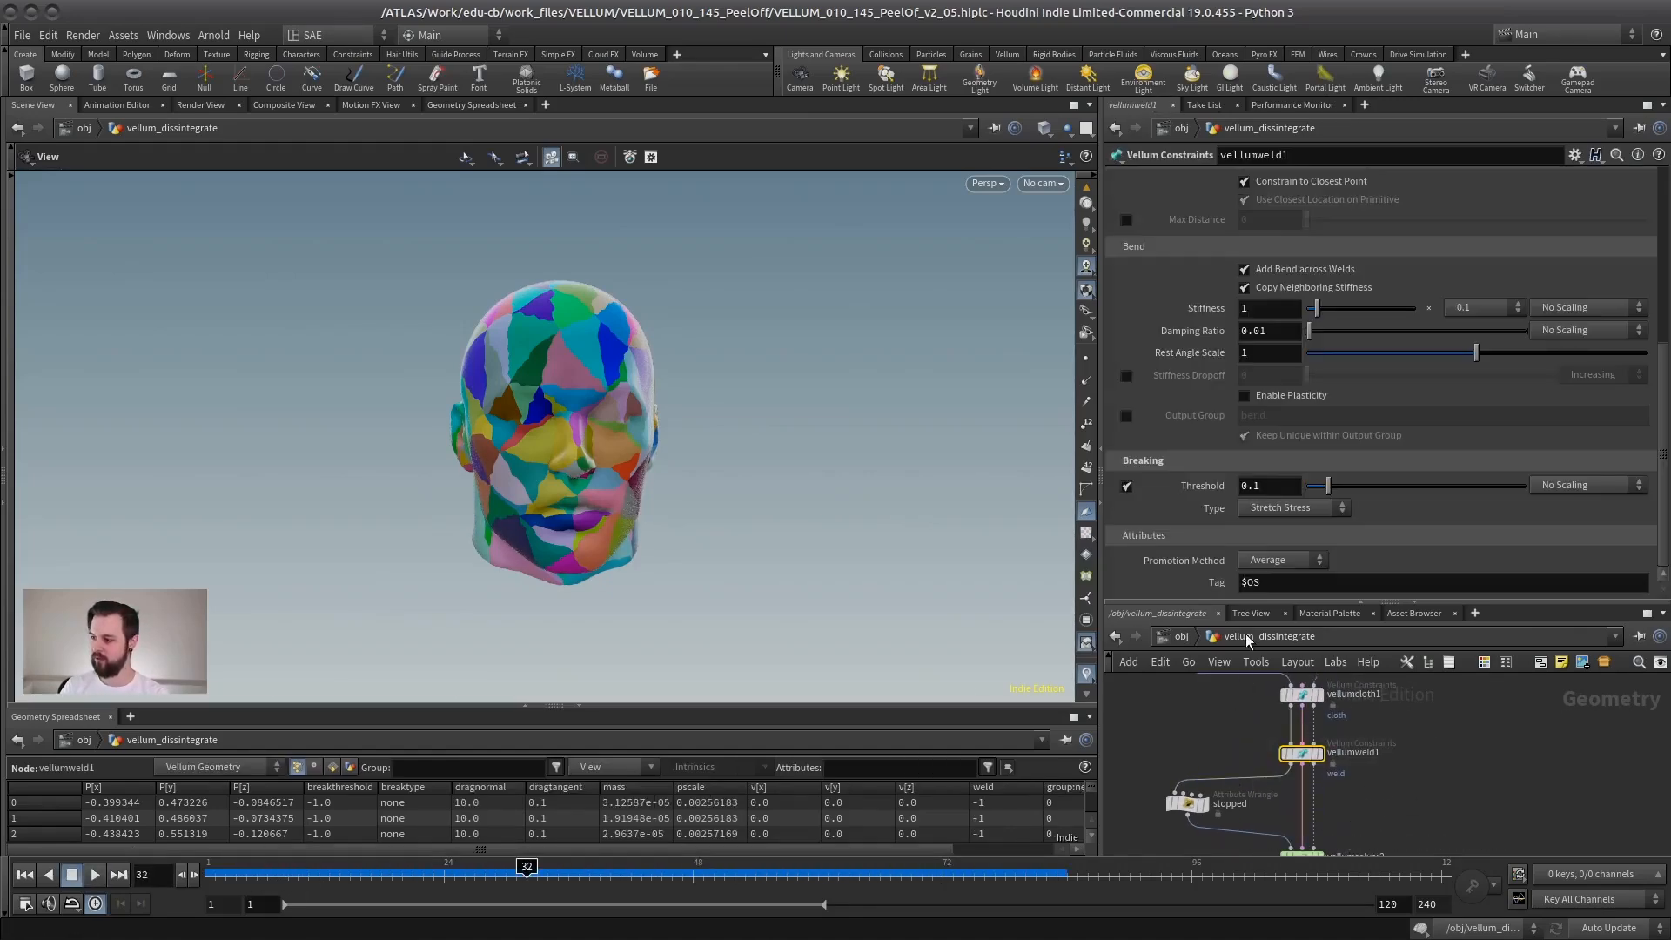
key("BackSpace")
type("001")
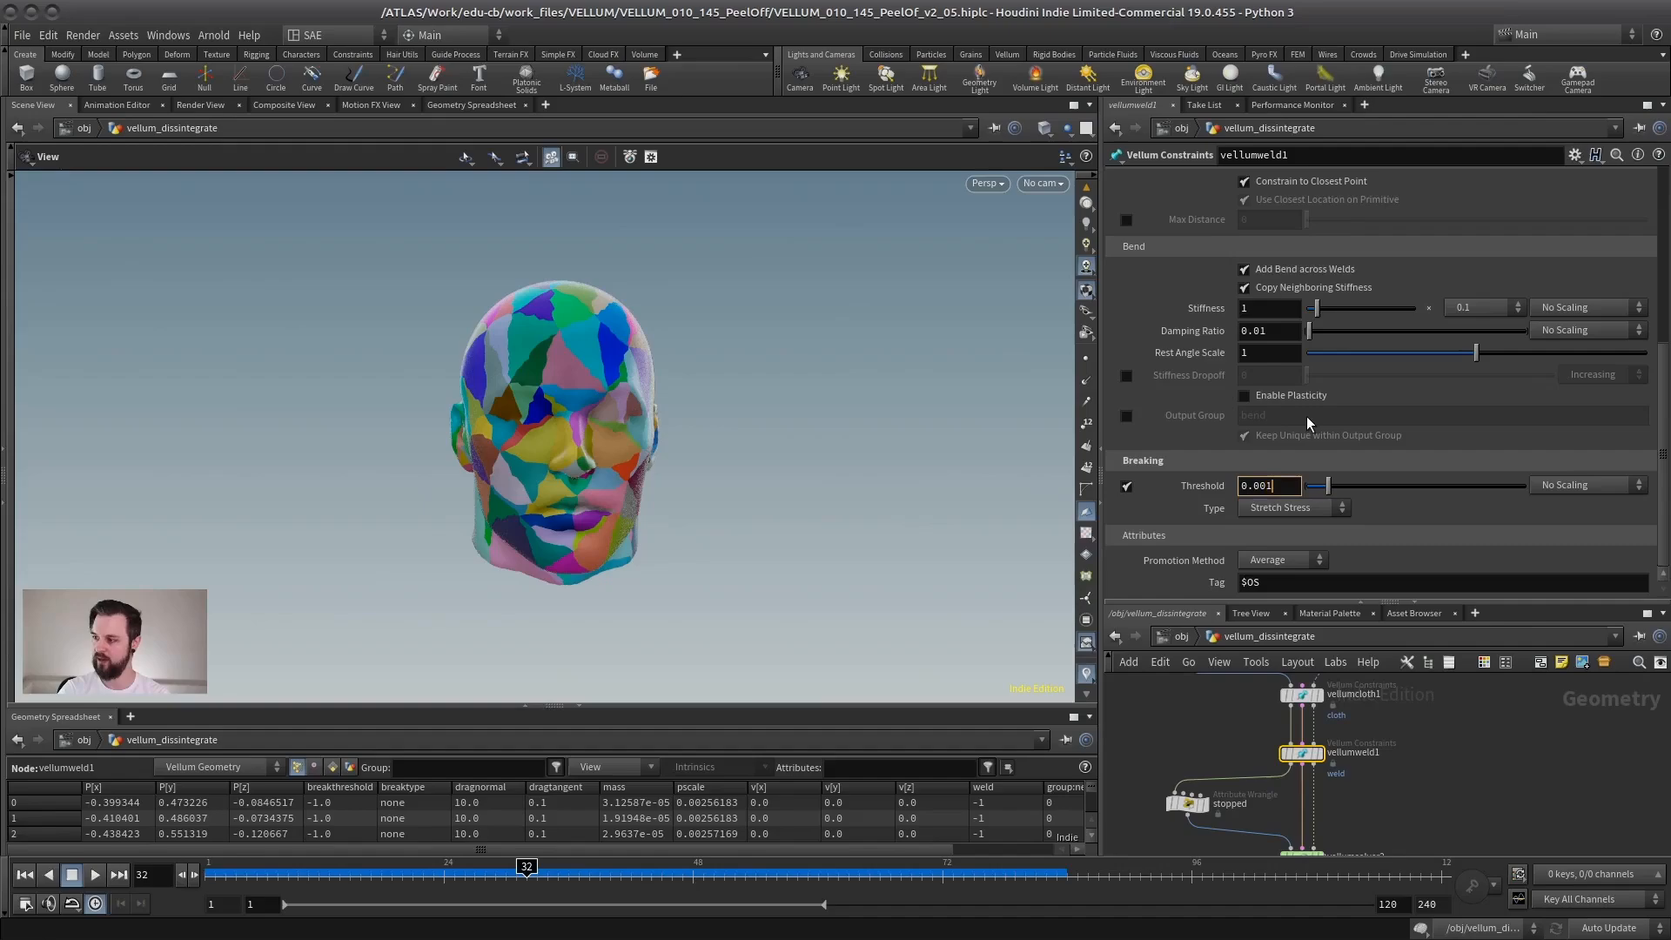
key("Return")
left_click(1140, 704)
middle_click_drag(1141, 704, 1162, 683)
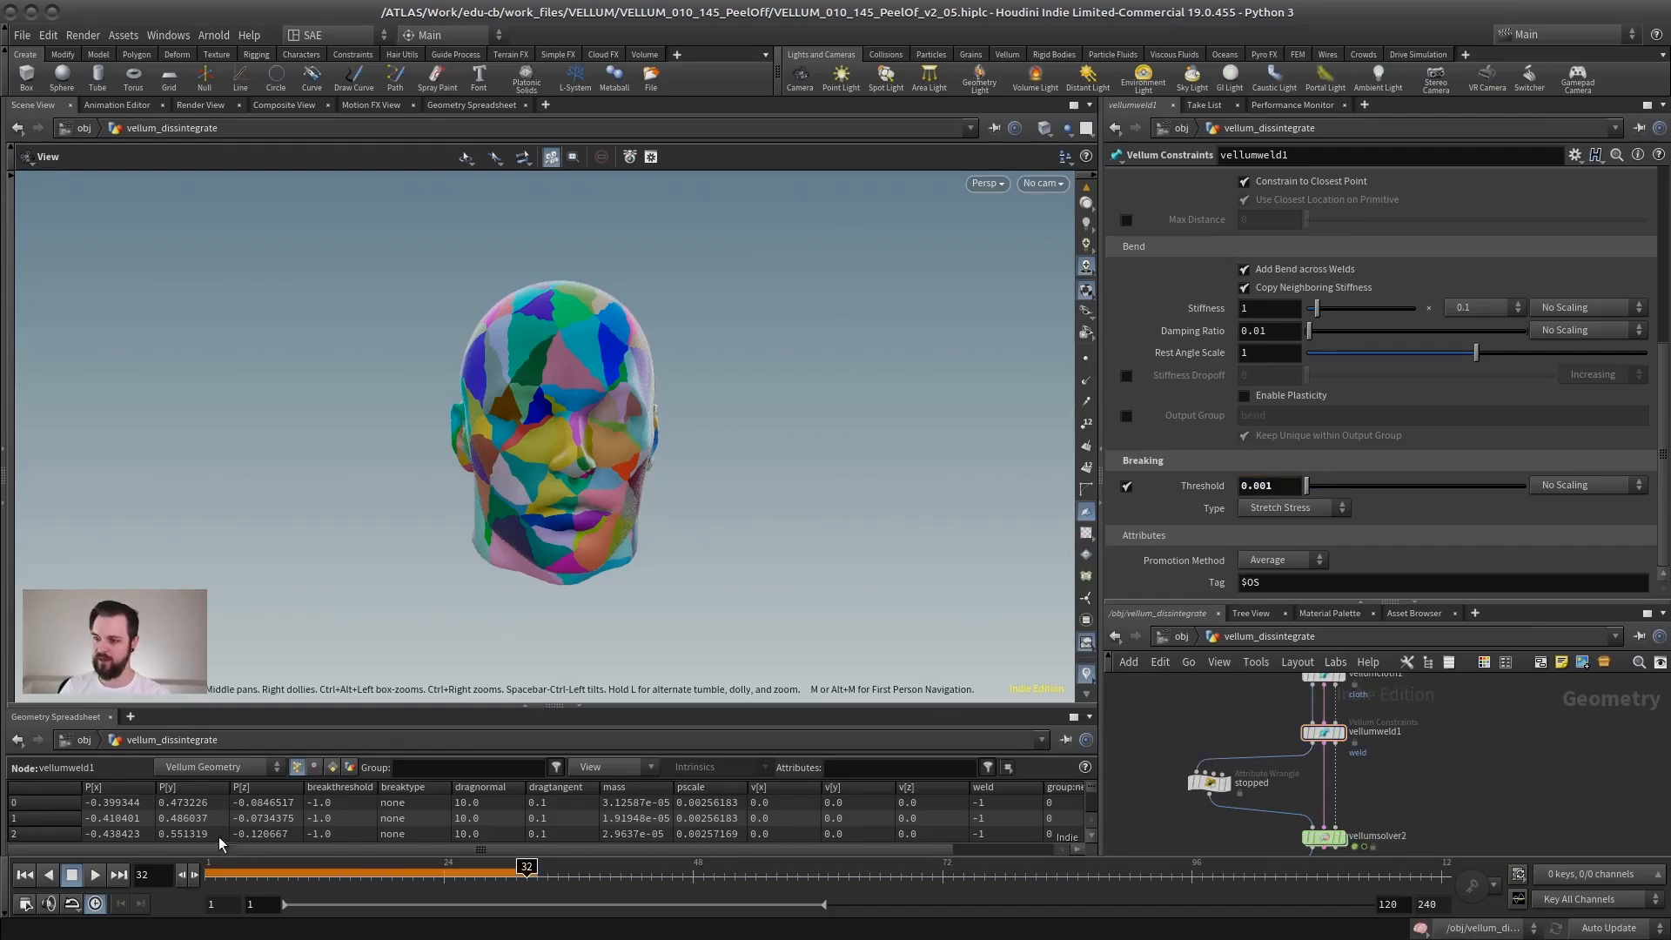
left_click(24, 877)
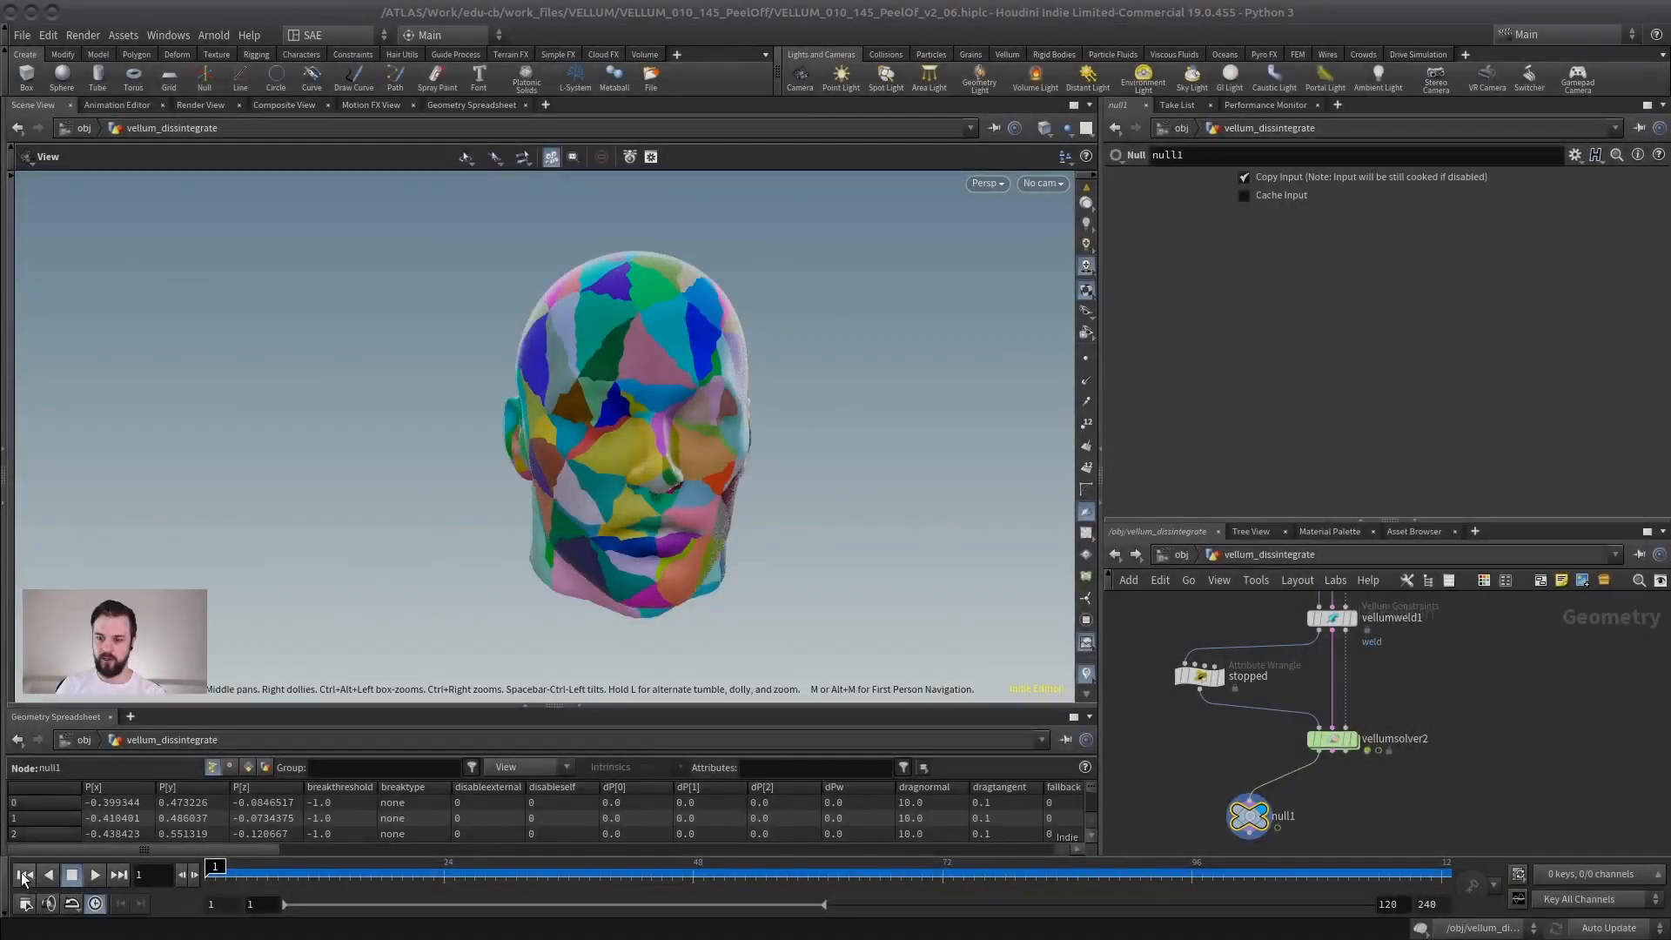
Play and scrub the breaking-weld simulation on null1, then rewind to frame 1.
key("Up")
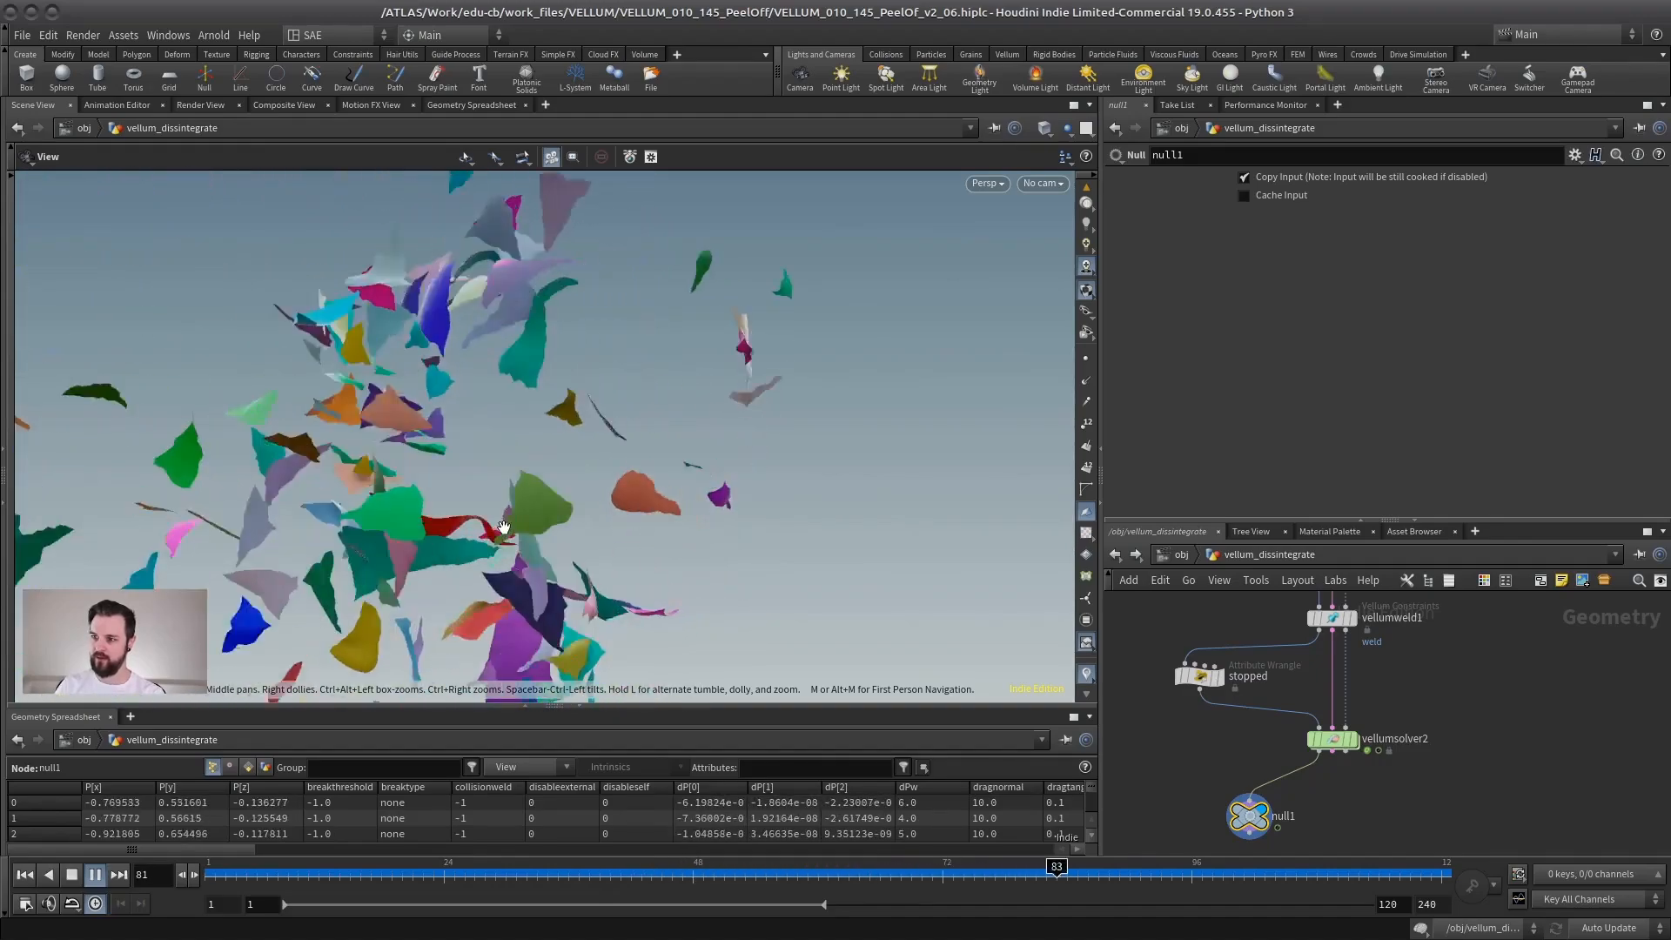
left_click(464, 866)
mouse_move(464, 866)
left_mouse_down()
mouse_move(941, 858)
mouse_move(801, 850)
left_mouse_up()
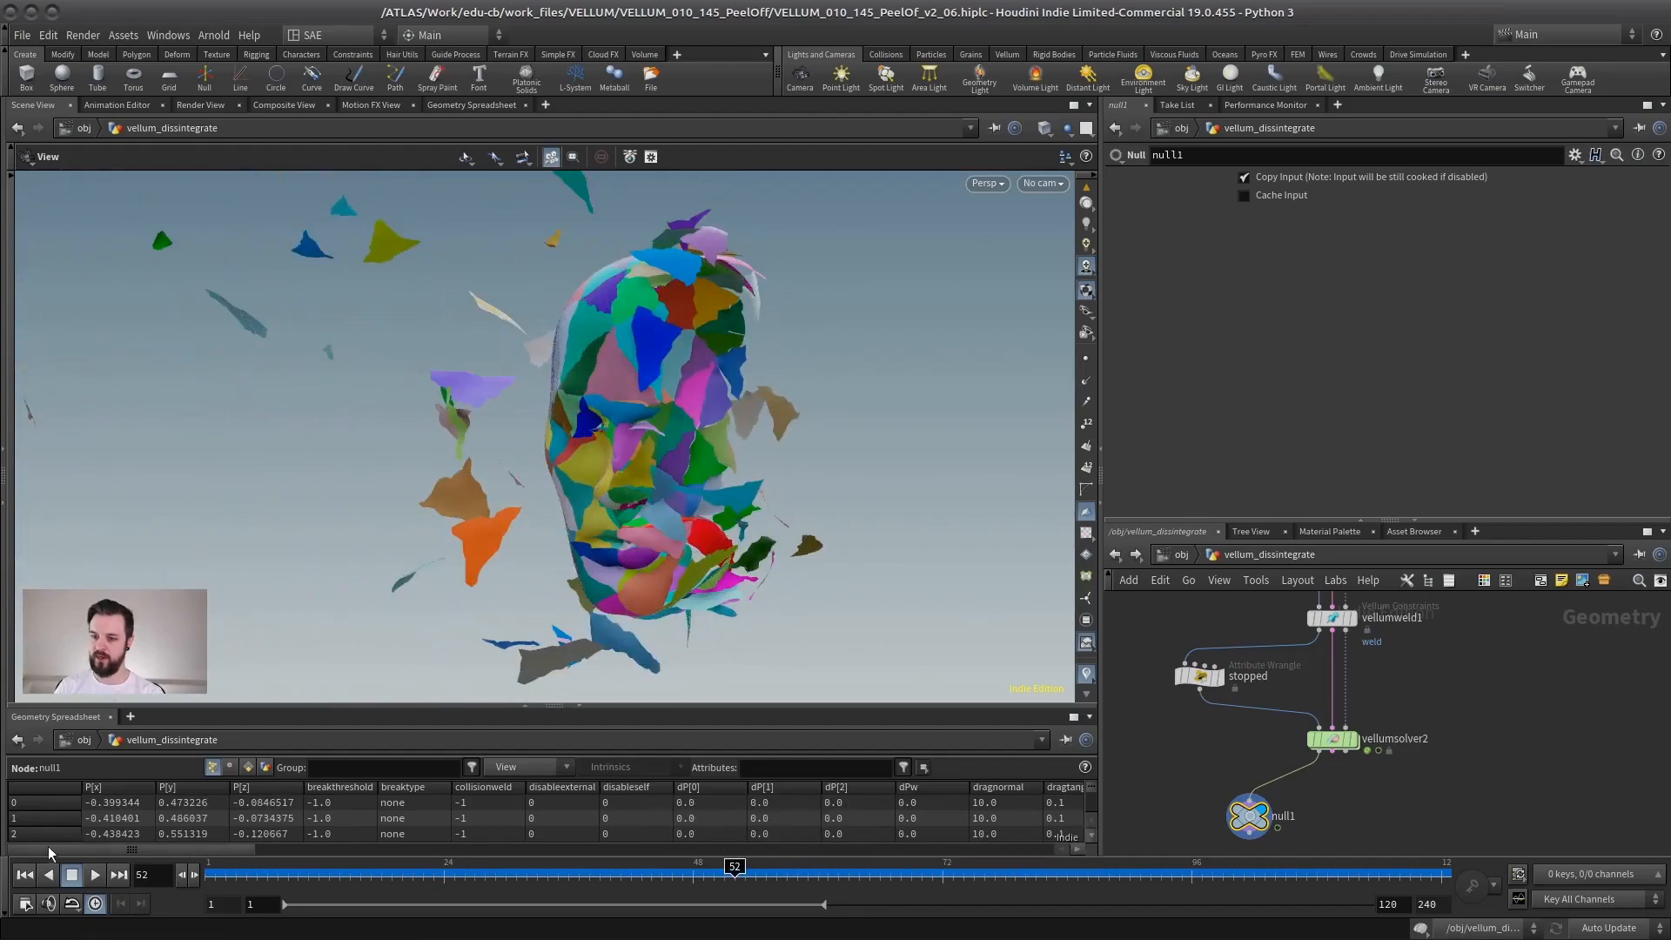
left_click(25, 875)
Try a Breaking Threshold of 0.01 on vellumweld1 and play the simulation.
middle_click_drag(1315, 699, 1286, 744)
left_click(1313, 664)
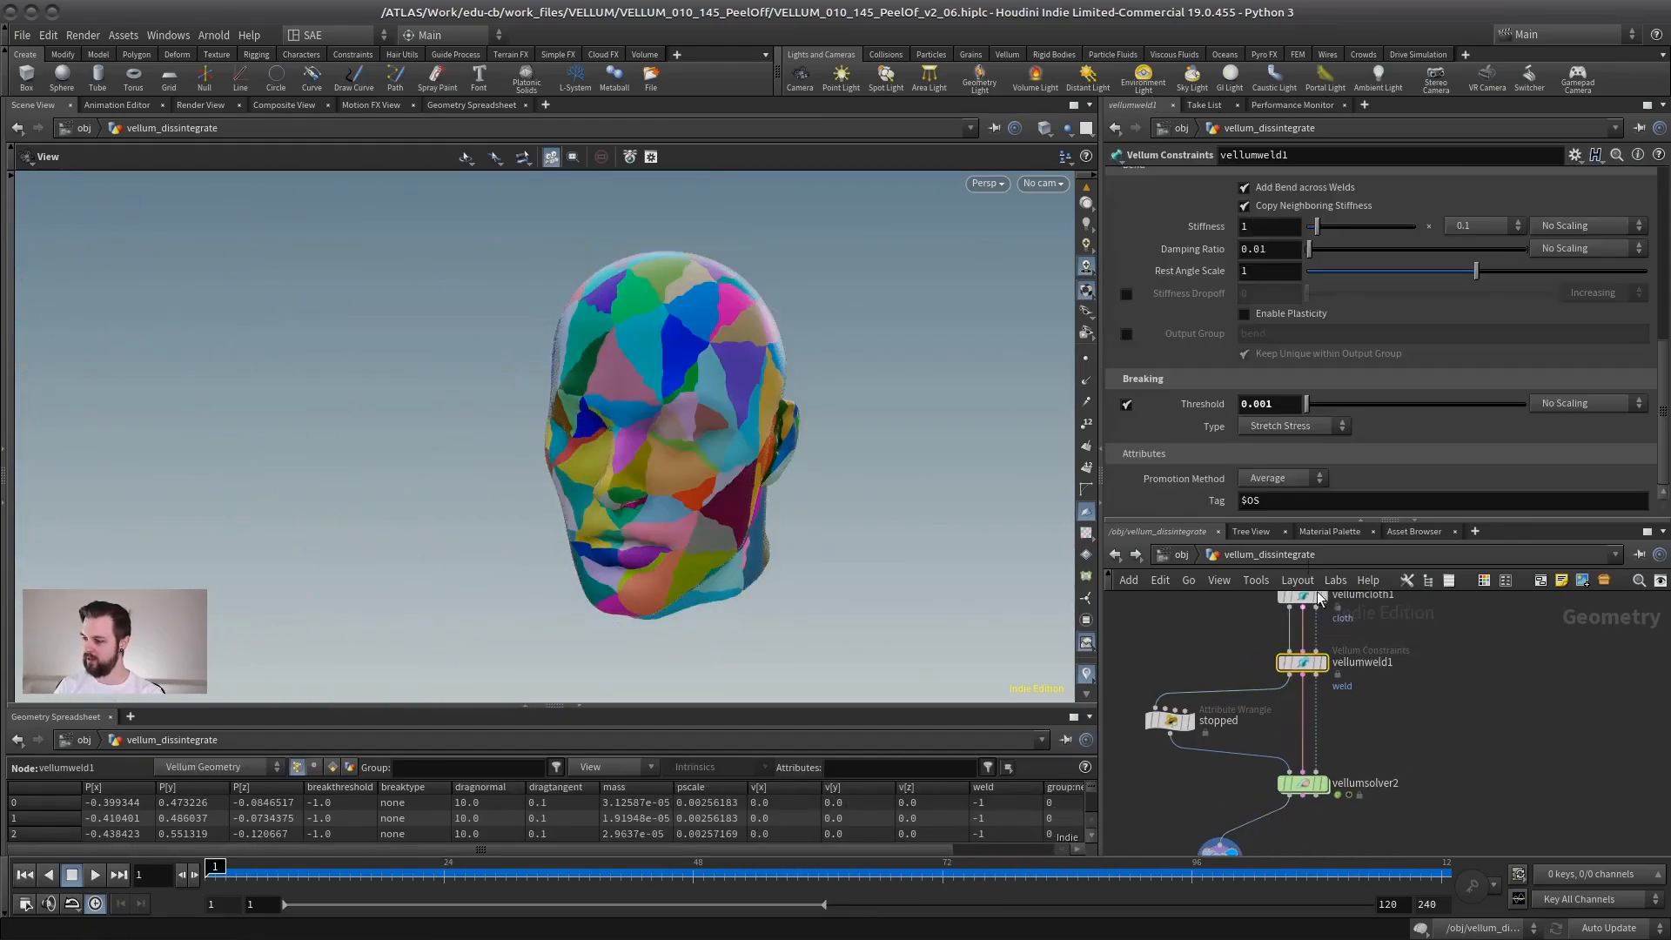
key("BackSpace")
type("1")
left_click(1464, 713)
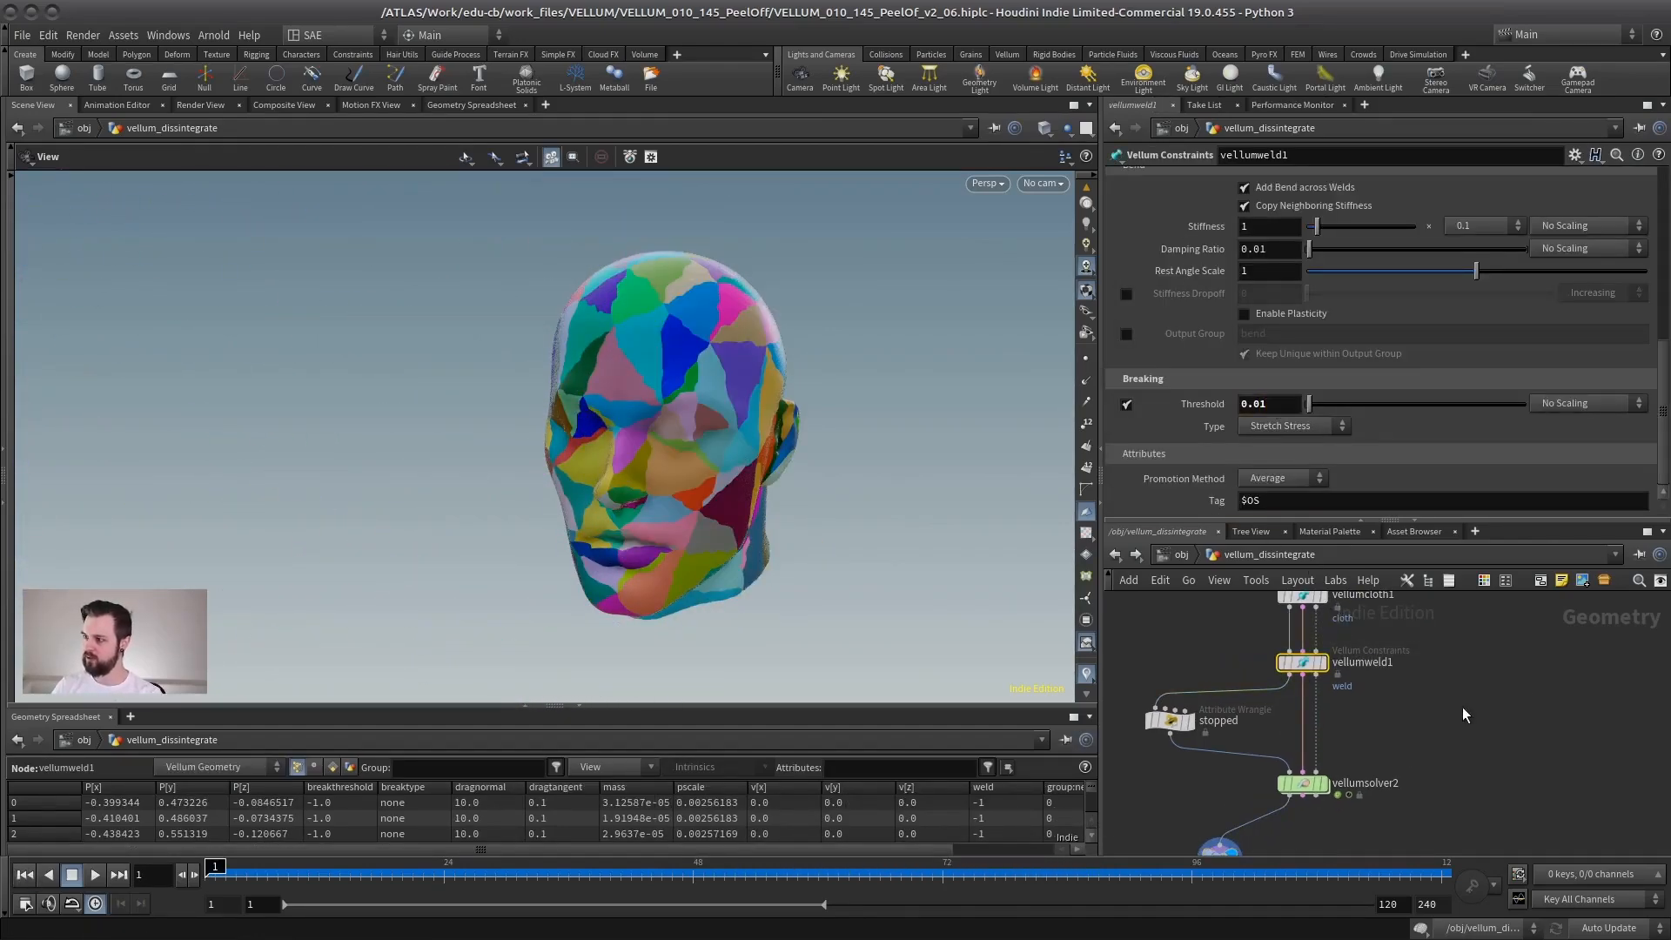
left_click_drag(614, 500, 760, 504)
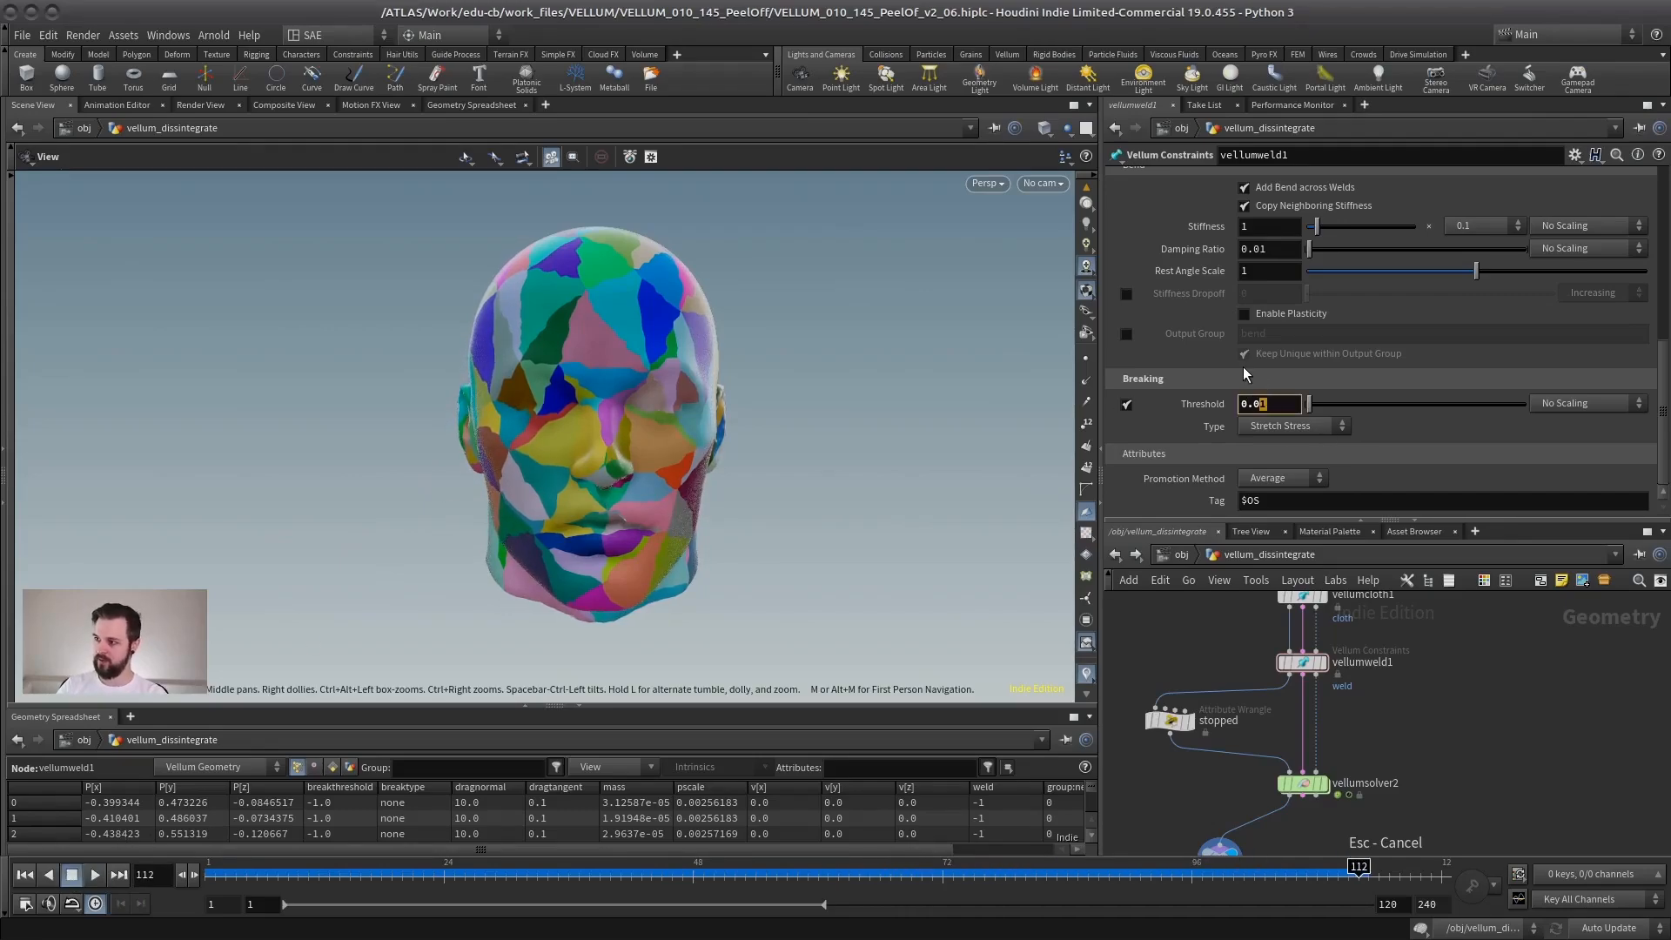
Set vellumweld1's Breaking Threshold to 0.003 and rewind the simulation to frame 1.
type("03")
key("Return")
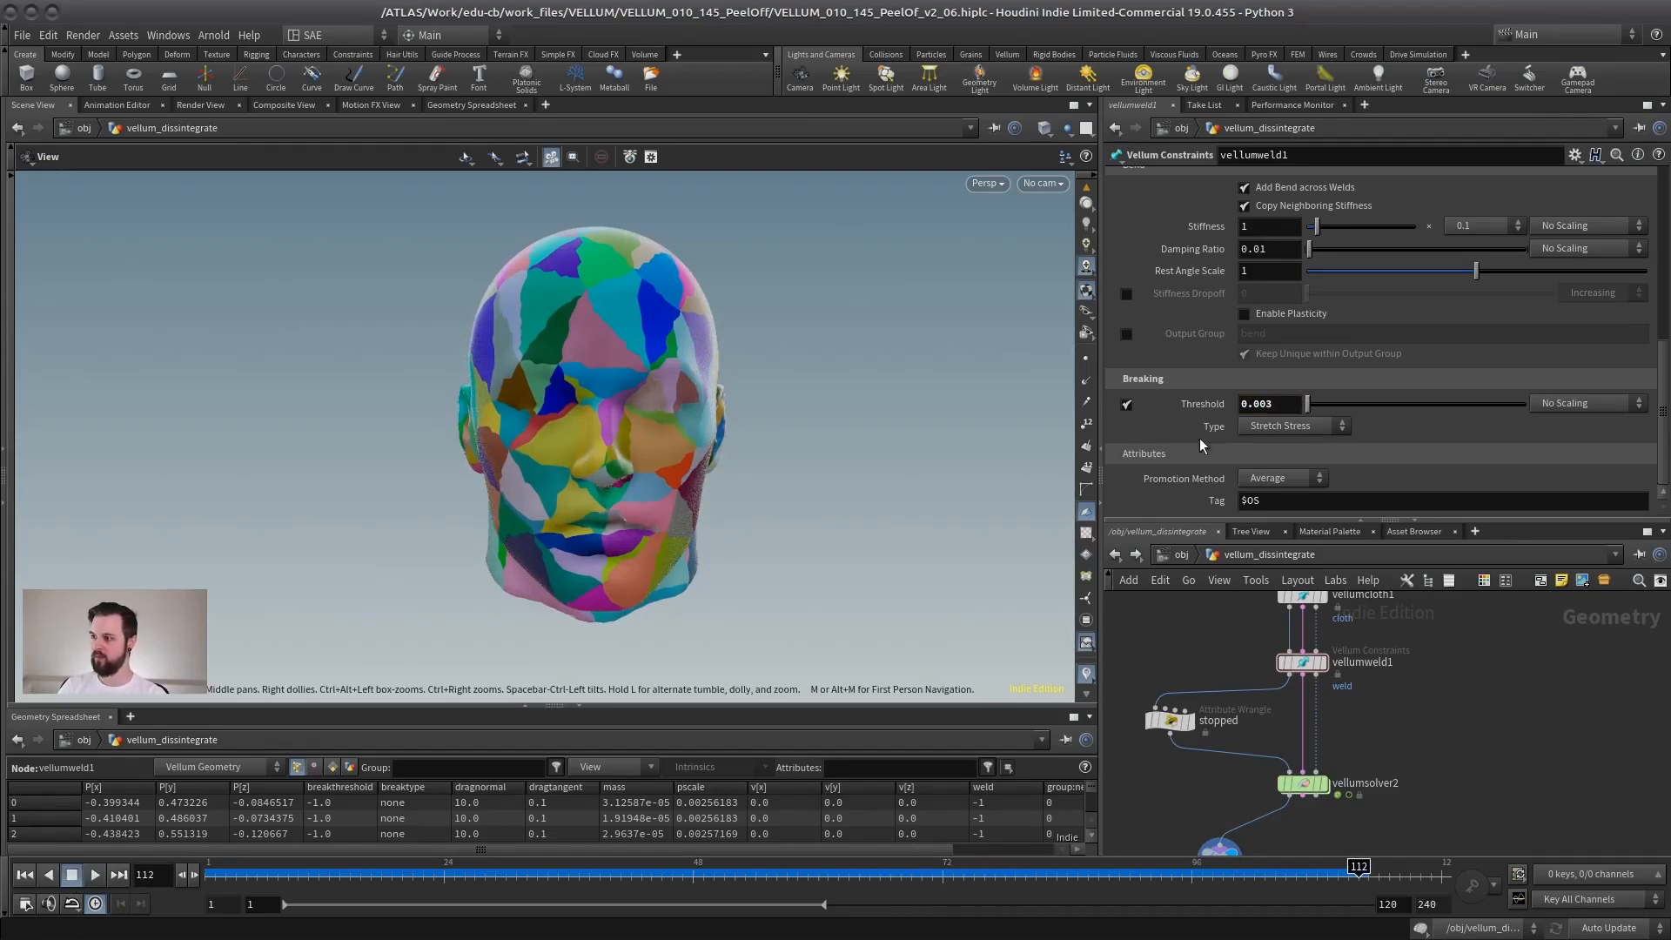
left_click(25, 875)
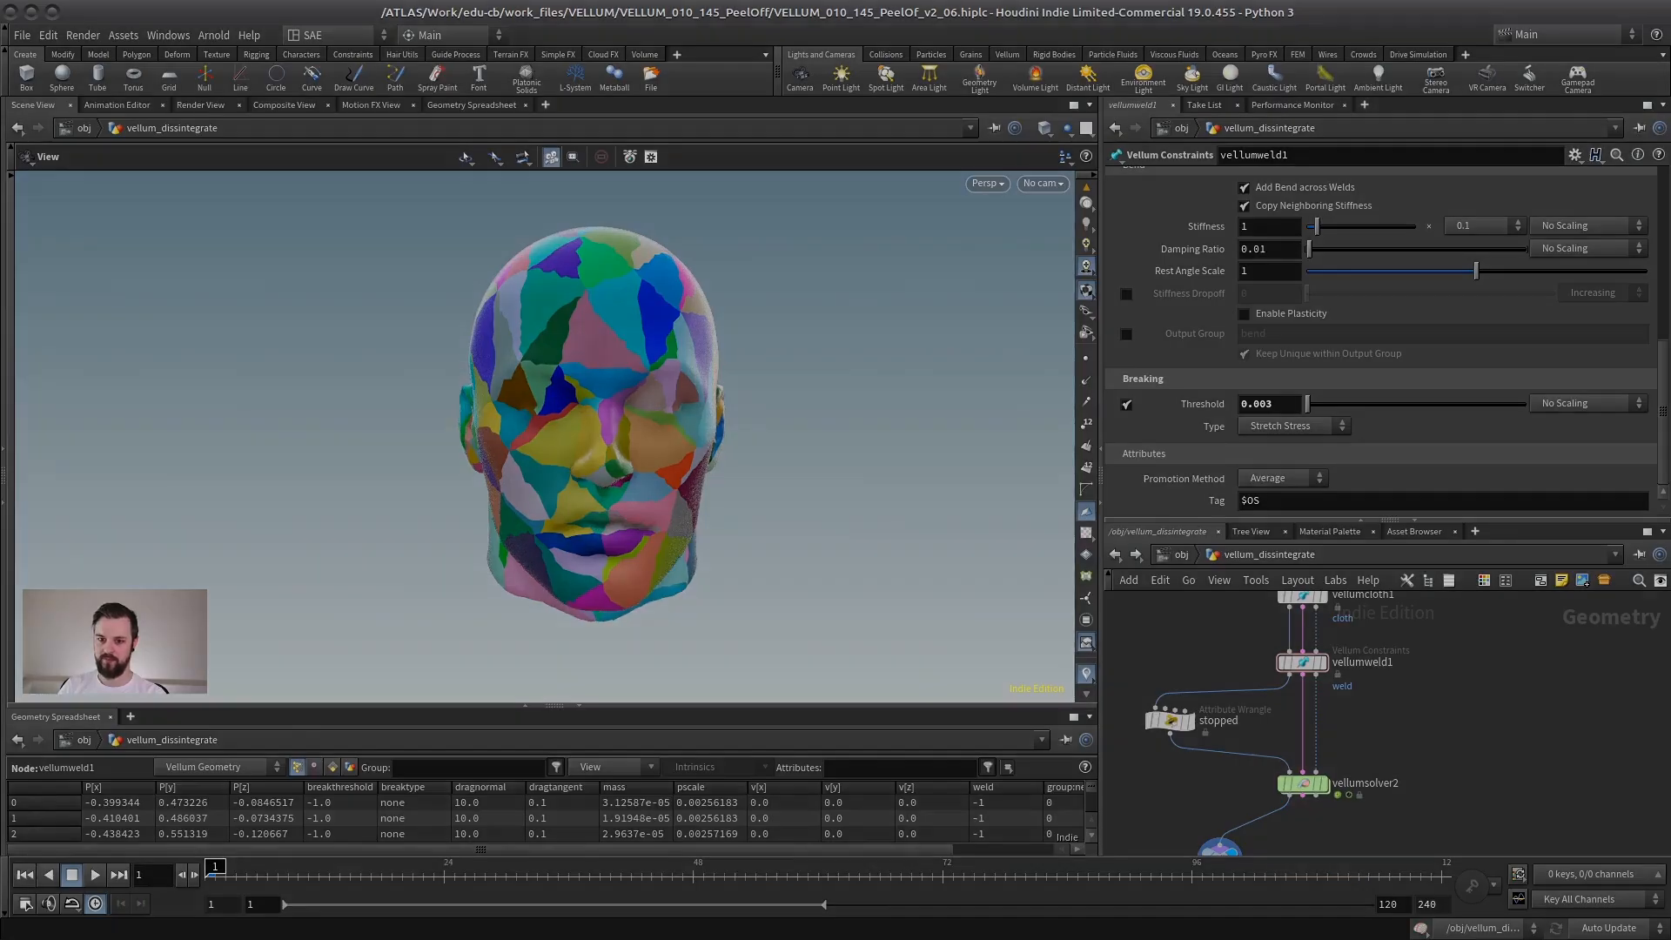
Play the simulation with the current breaking threshold, then rewind to frame 1.
left_click(95, 875)
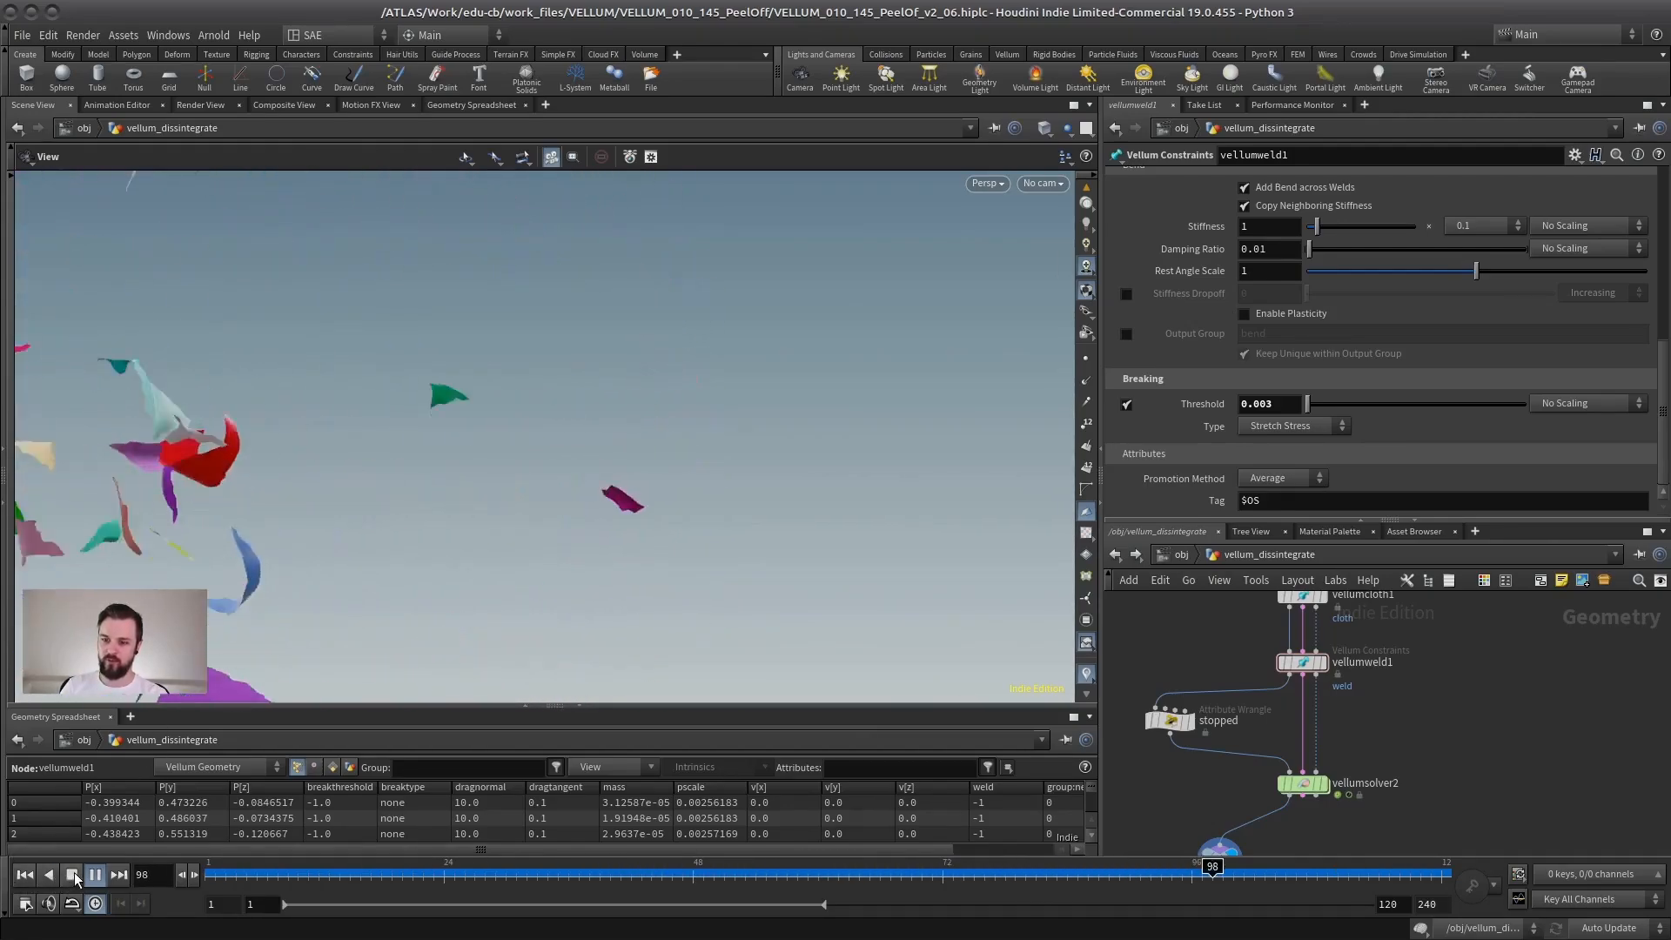
left_click(24, 868)
left_click_drag(550, 307, 585, 405)
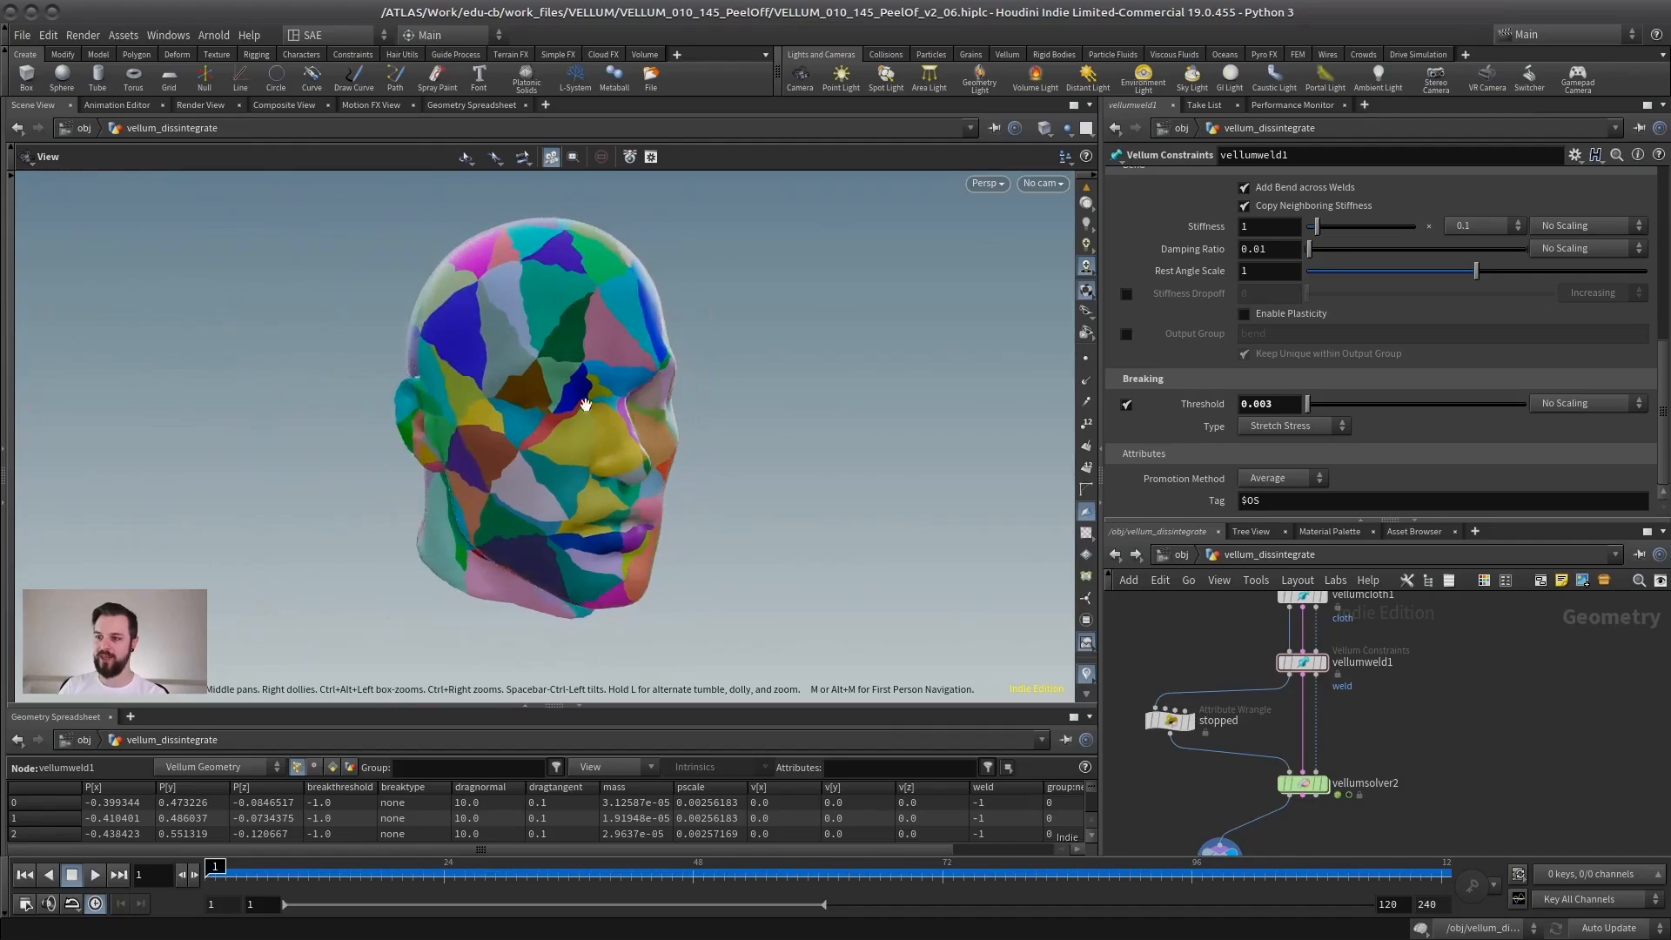
Set edgefracture1's Initial Pieces to 1000.
left_click_drag(1414, 520, 1384, 269)
middle_click_drag(1211, 529, 1293, 793)
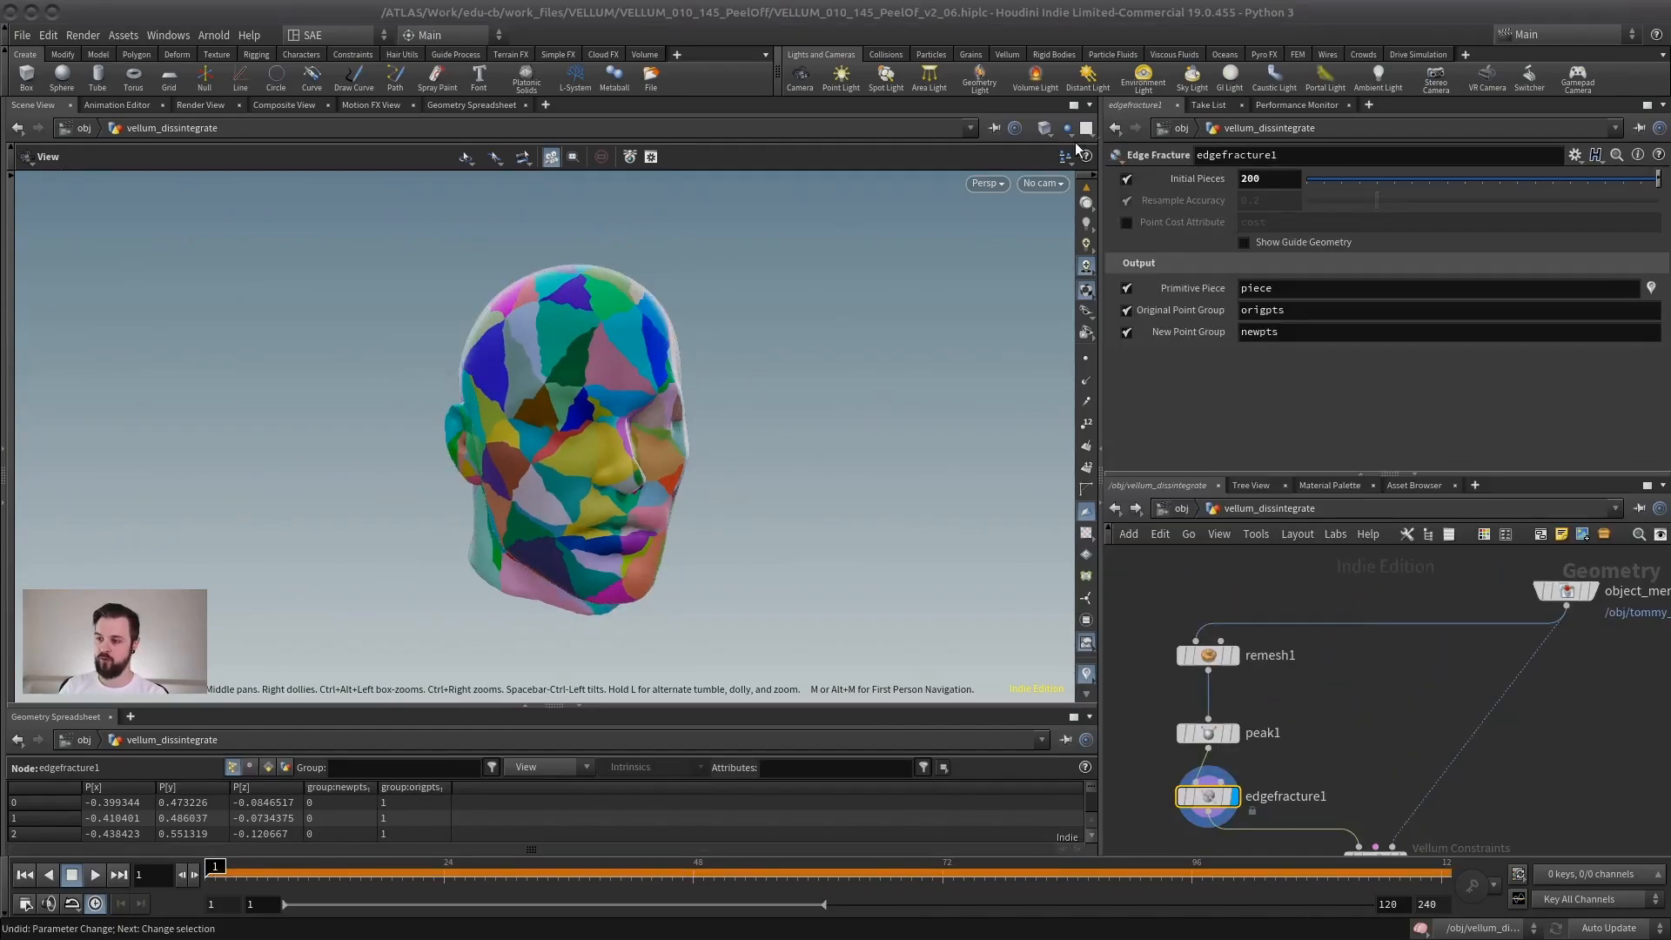
left_click_drag(1274, 178, 1143, 175)
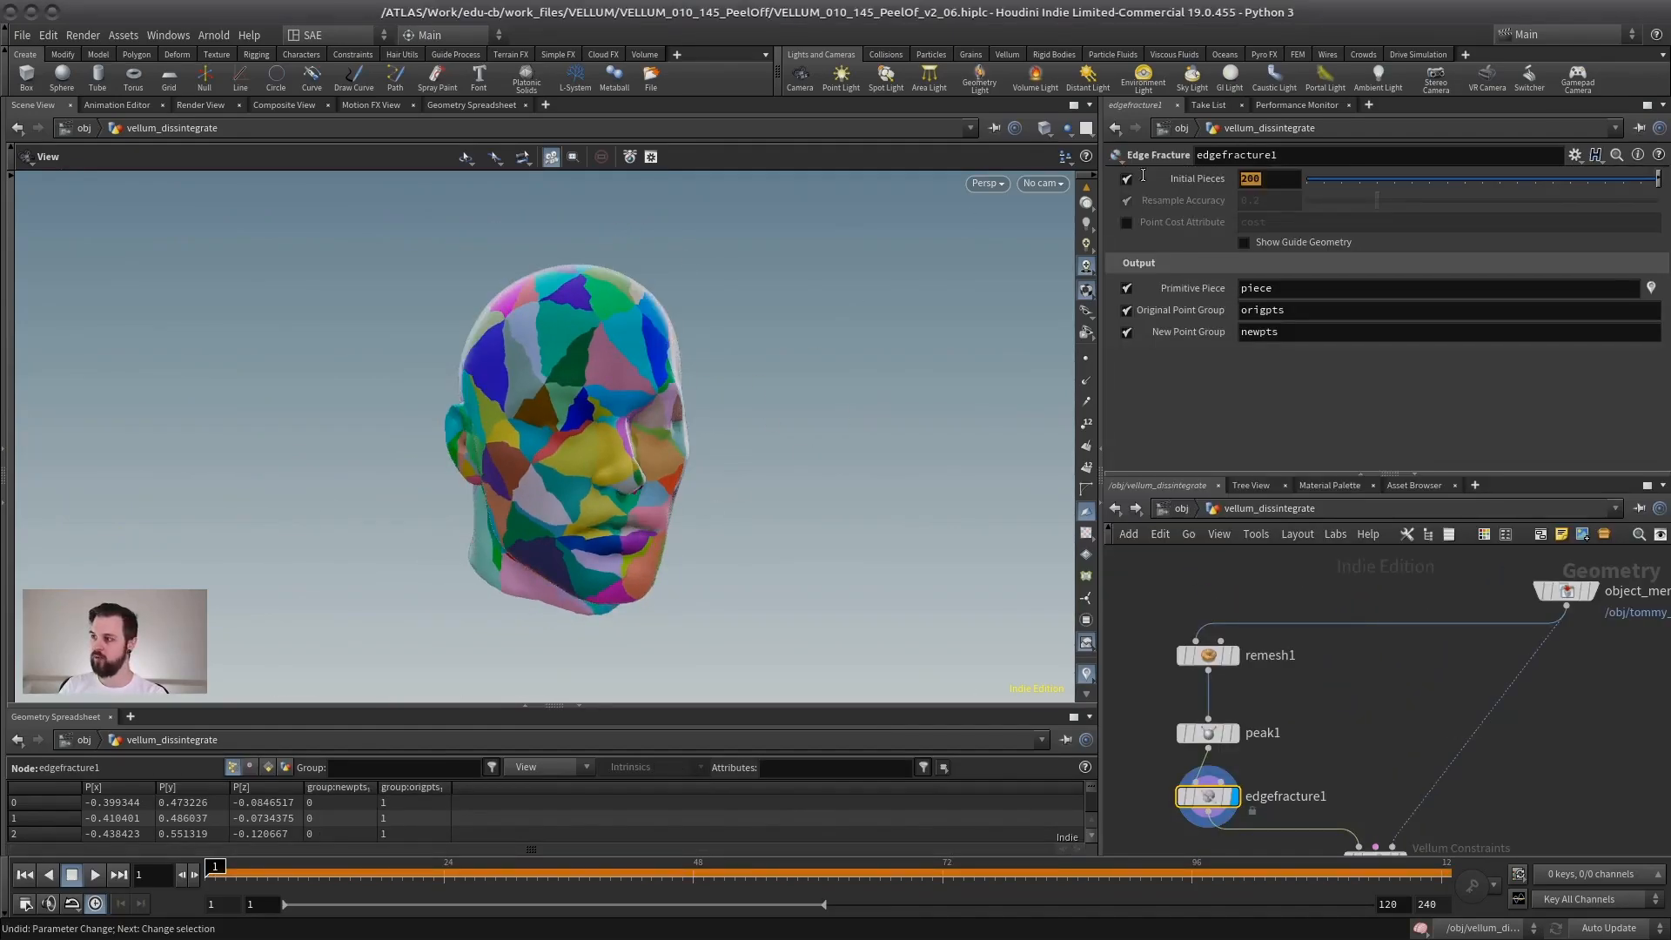
type("1000")
key("Return")
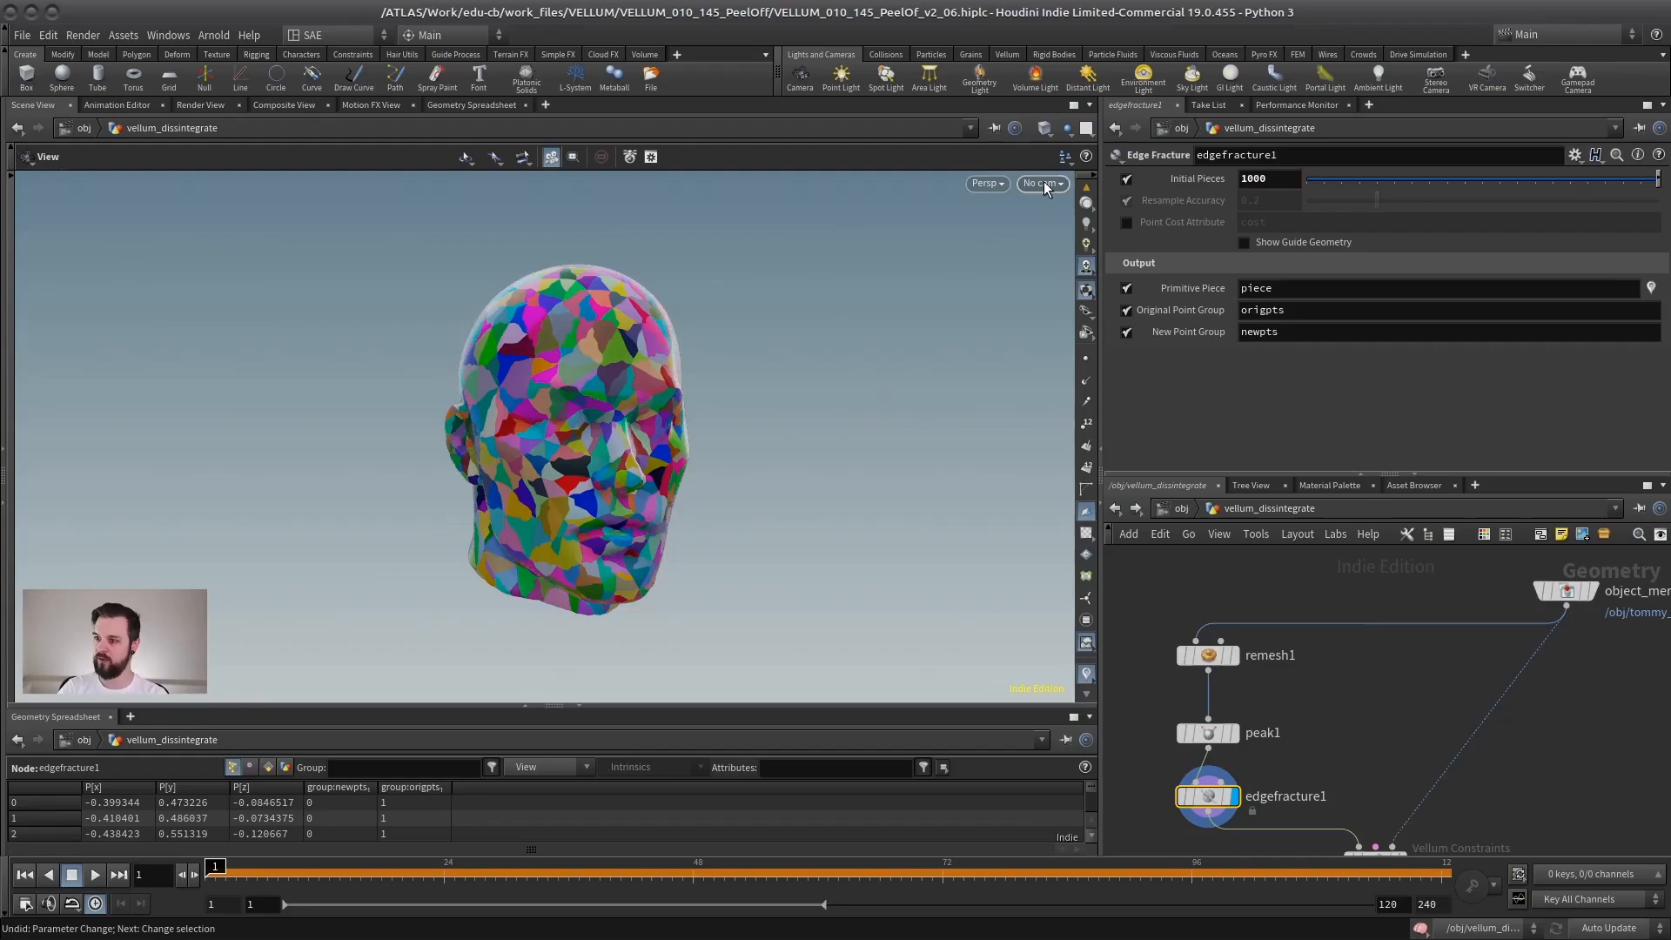
Examine the fractured pieces of the head up close in wireframe and shaded display.
mouse_move(610, 453)
left_mouse_down()
mouse_move(509, 461)
mouse_move(623, 459)
mouse_move(597, 429)
left_mouse_up()
key("shift+w")
key("shift+w")
right_click_drag(597, 429, 904, 413)
key("shift+w")
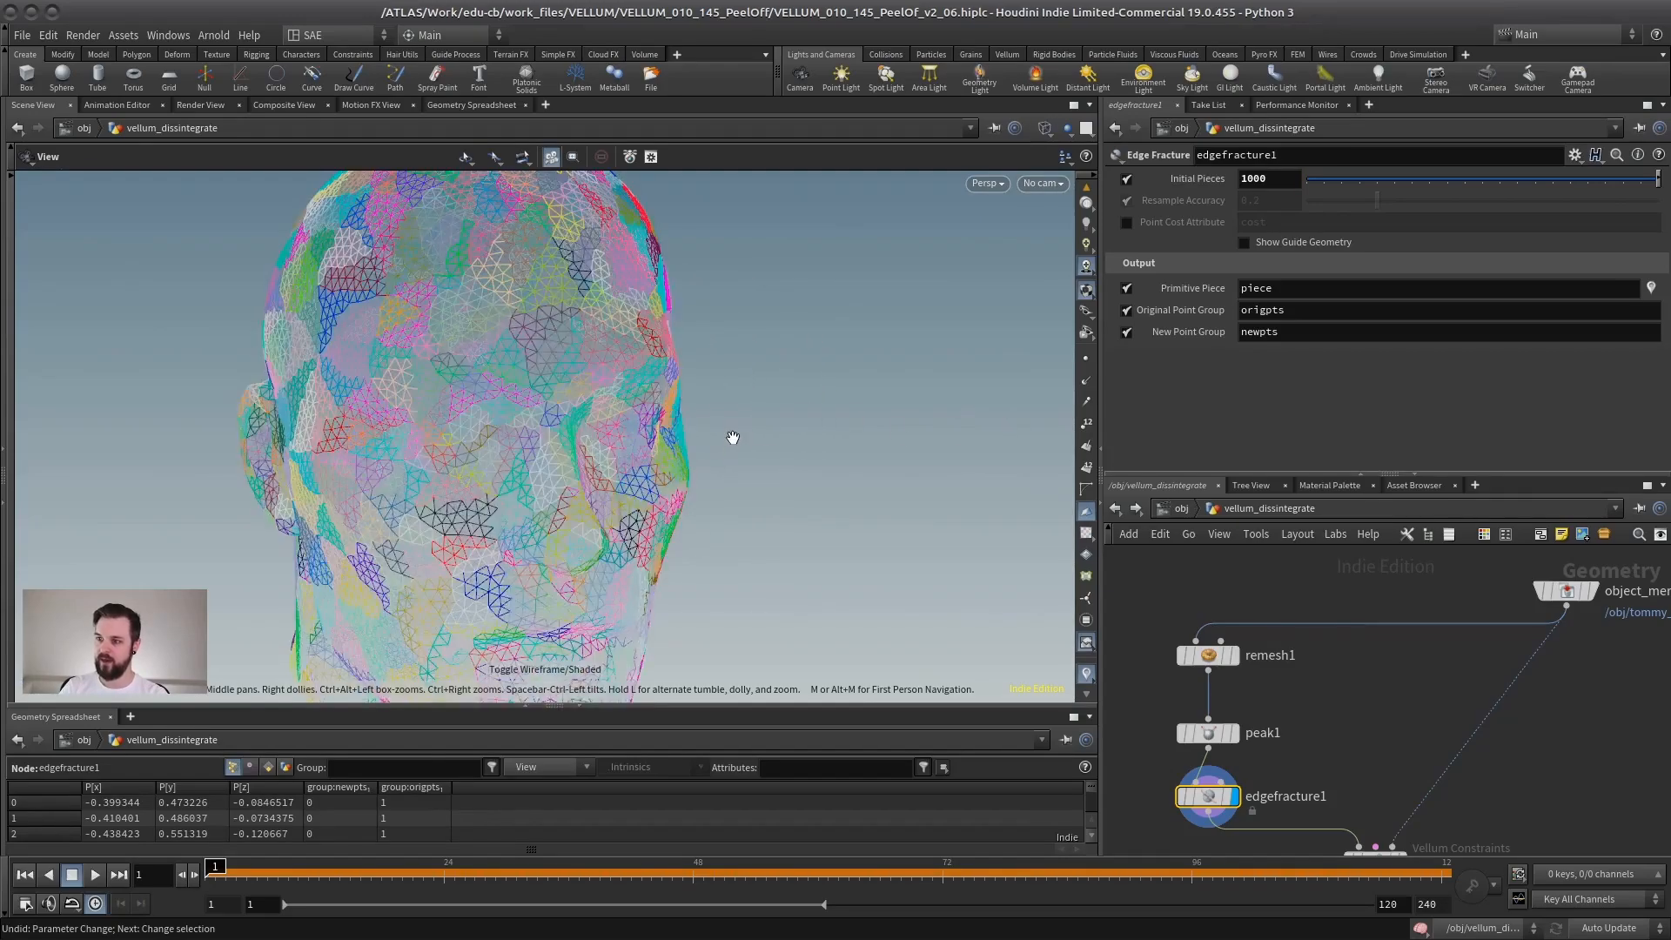
key("shift+w")
right_click_drag(783, 438, 597, 467)
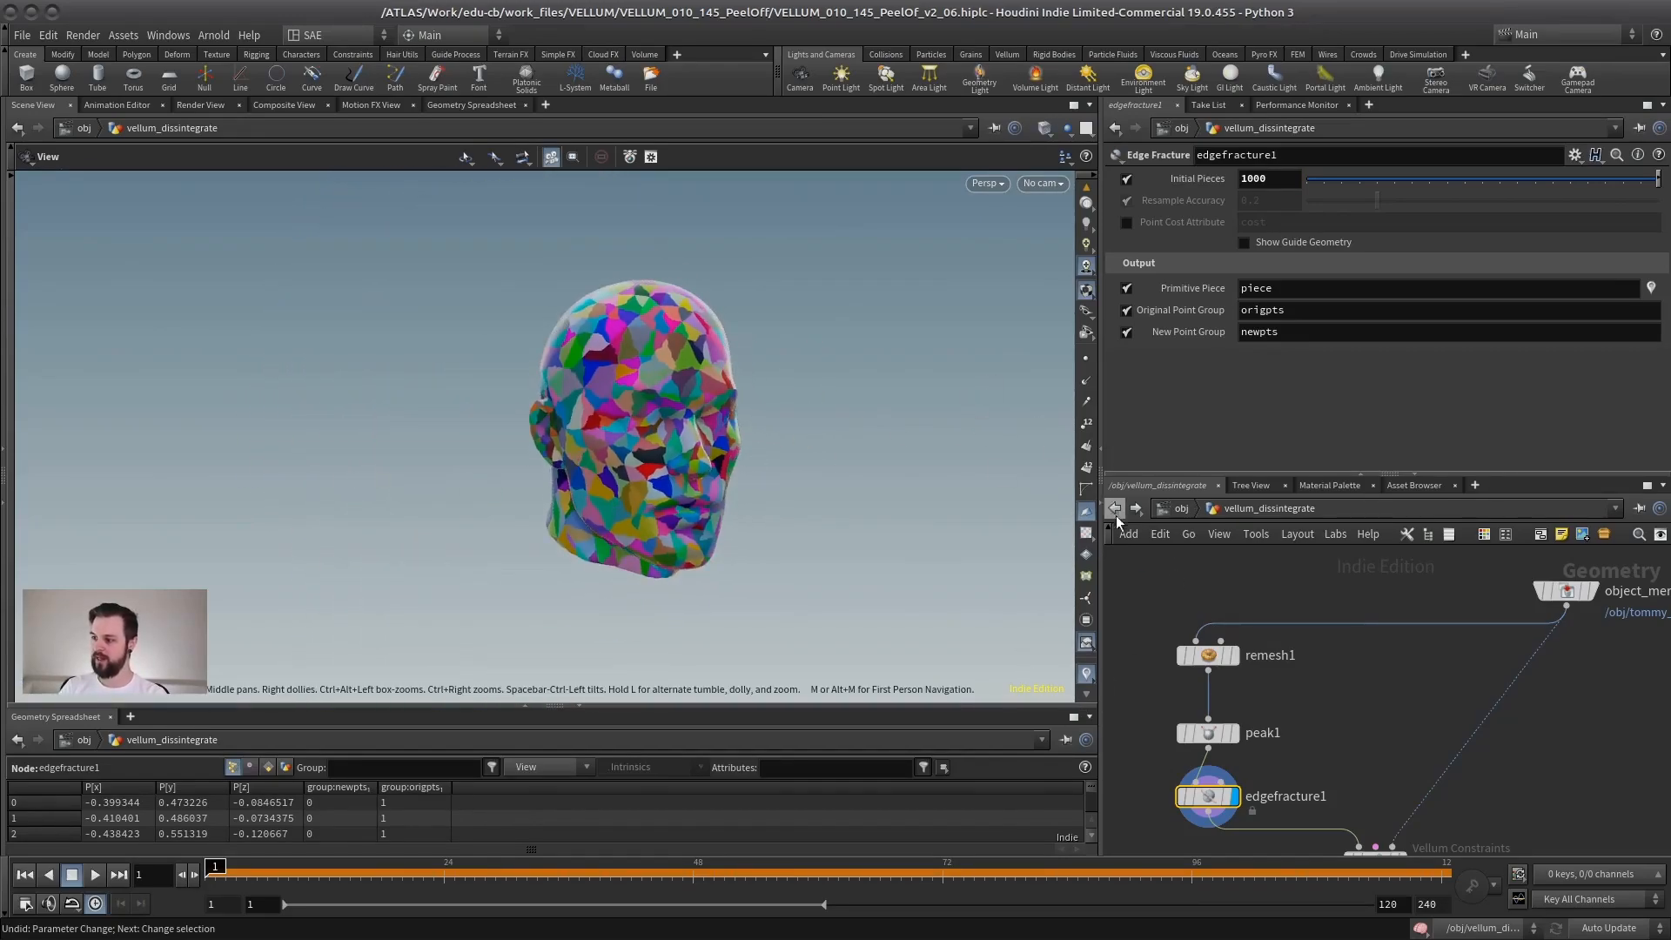
Turn off the piece colour visualization and display null1's simulated result.
left_click(1085, 677)
left_click_drag(746, 515, 714, 492)
middle_click_drag(1426, 827, 1391, 650)
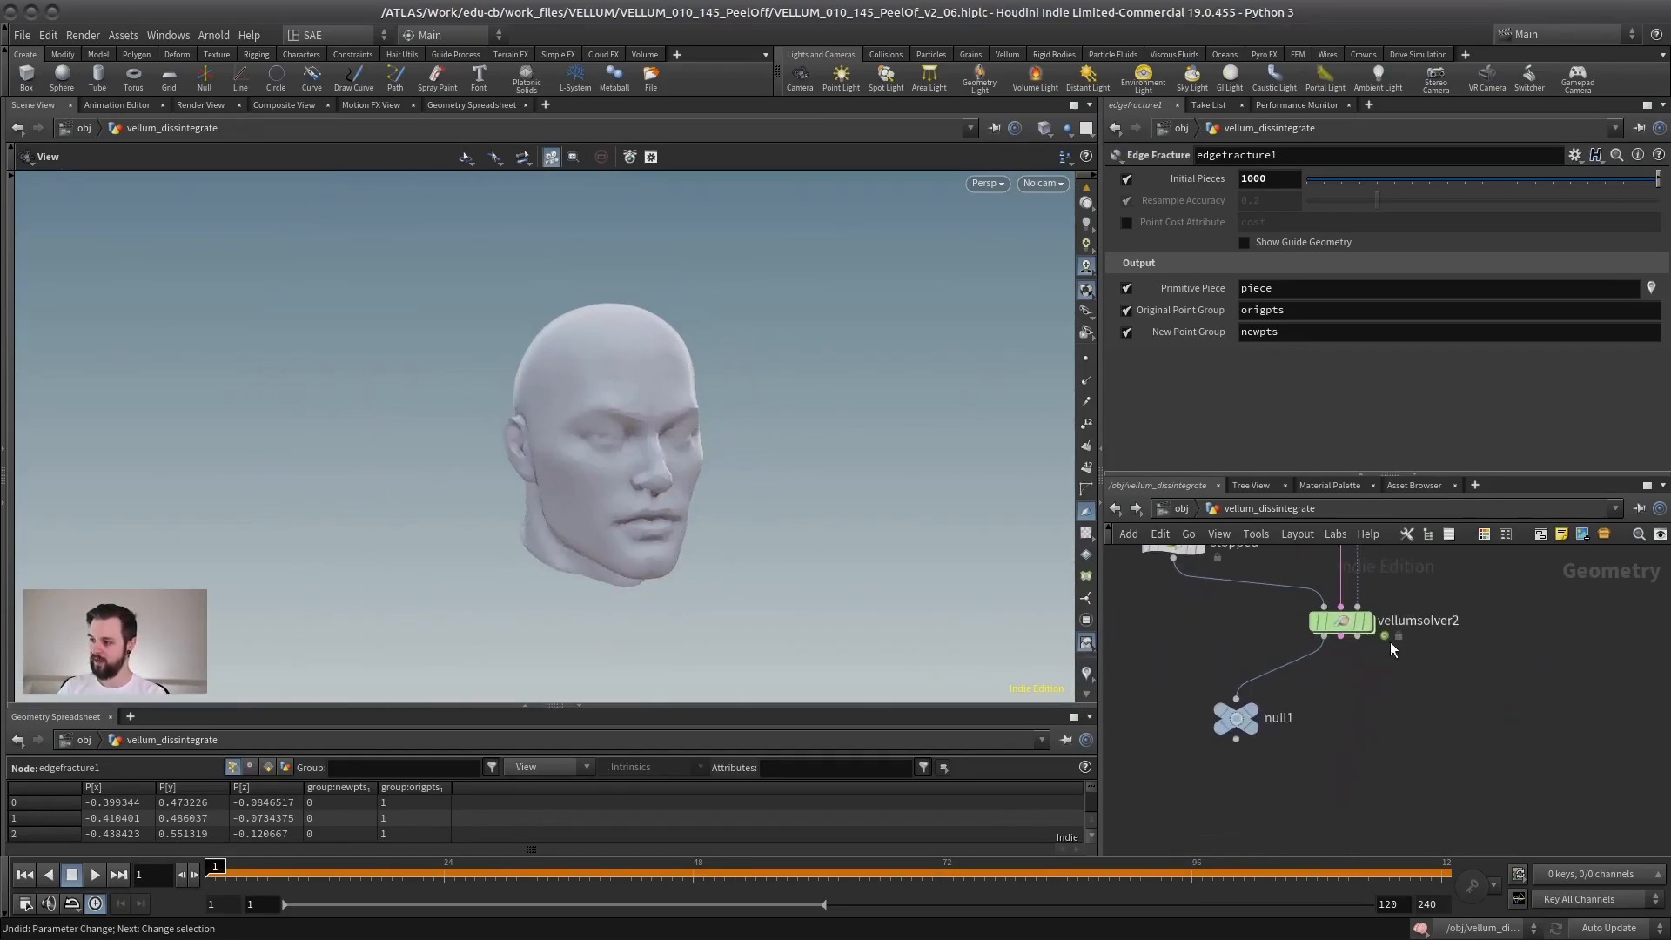
left_click(1236, 718)
left_click_drag(365, 592, 252, 597)
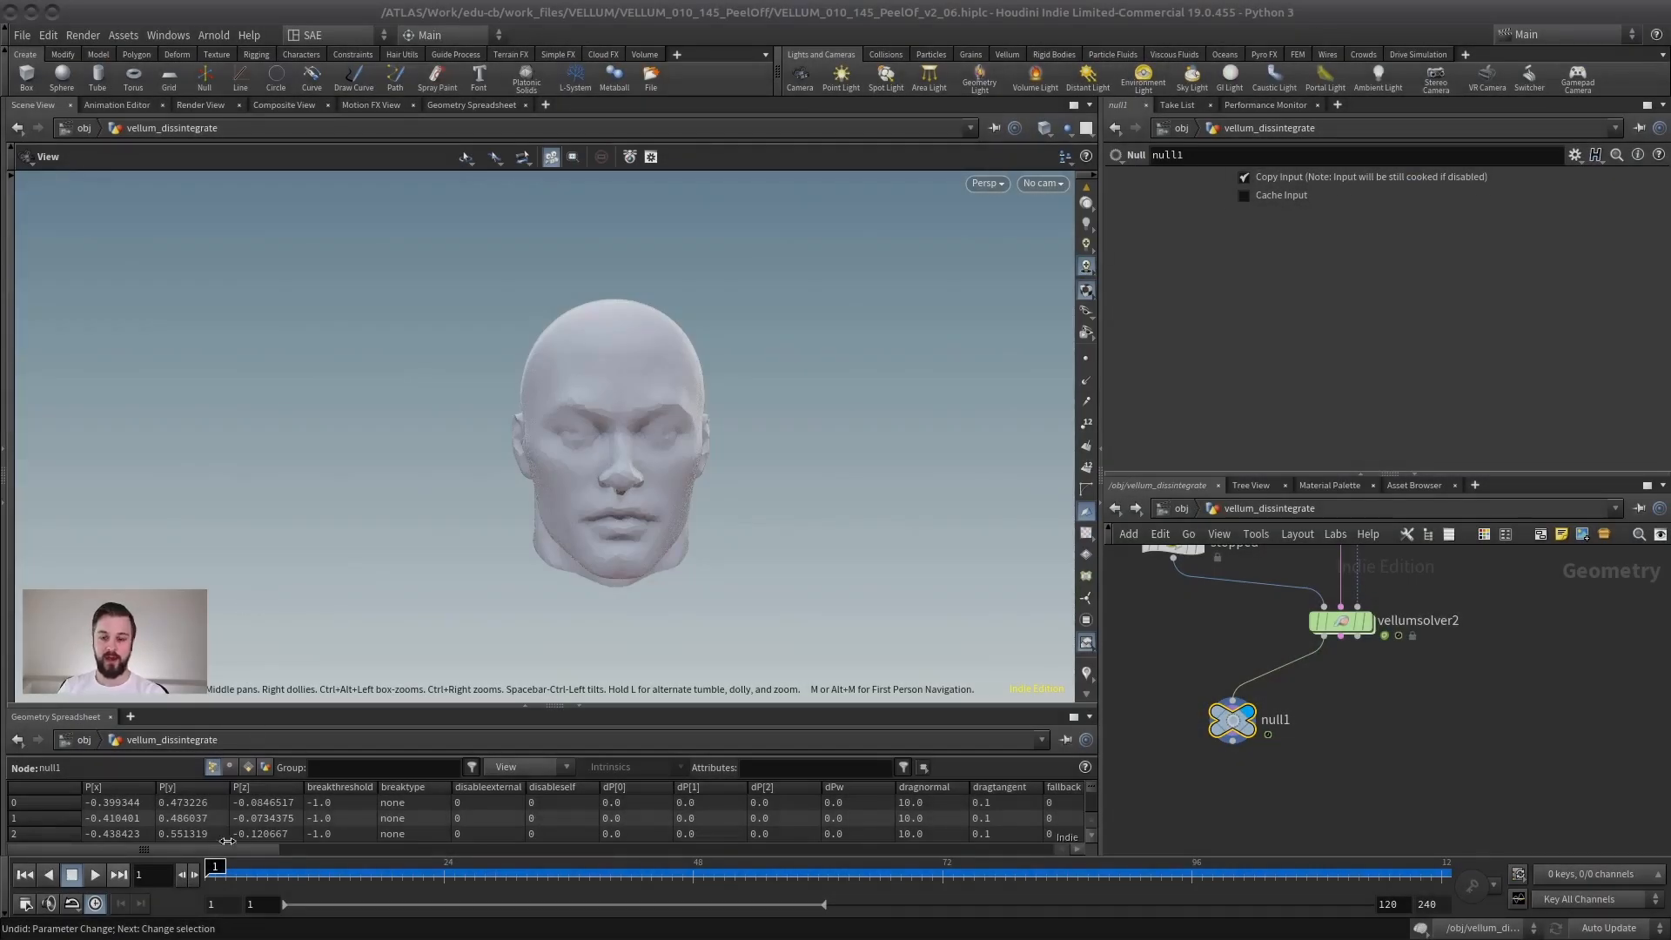
Play and scrub the finer-fractured simulation on null1 to check how the small pieces fly off.
left_click(98, 876)
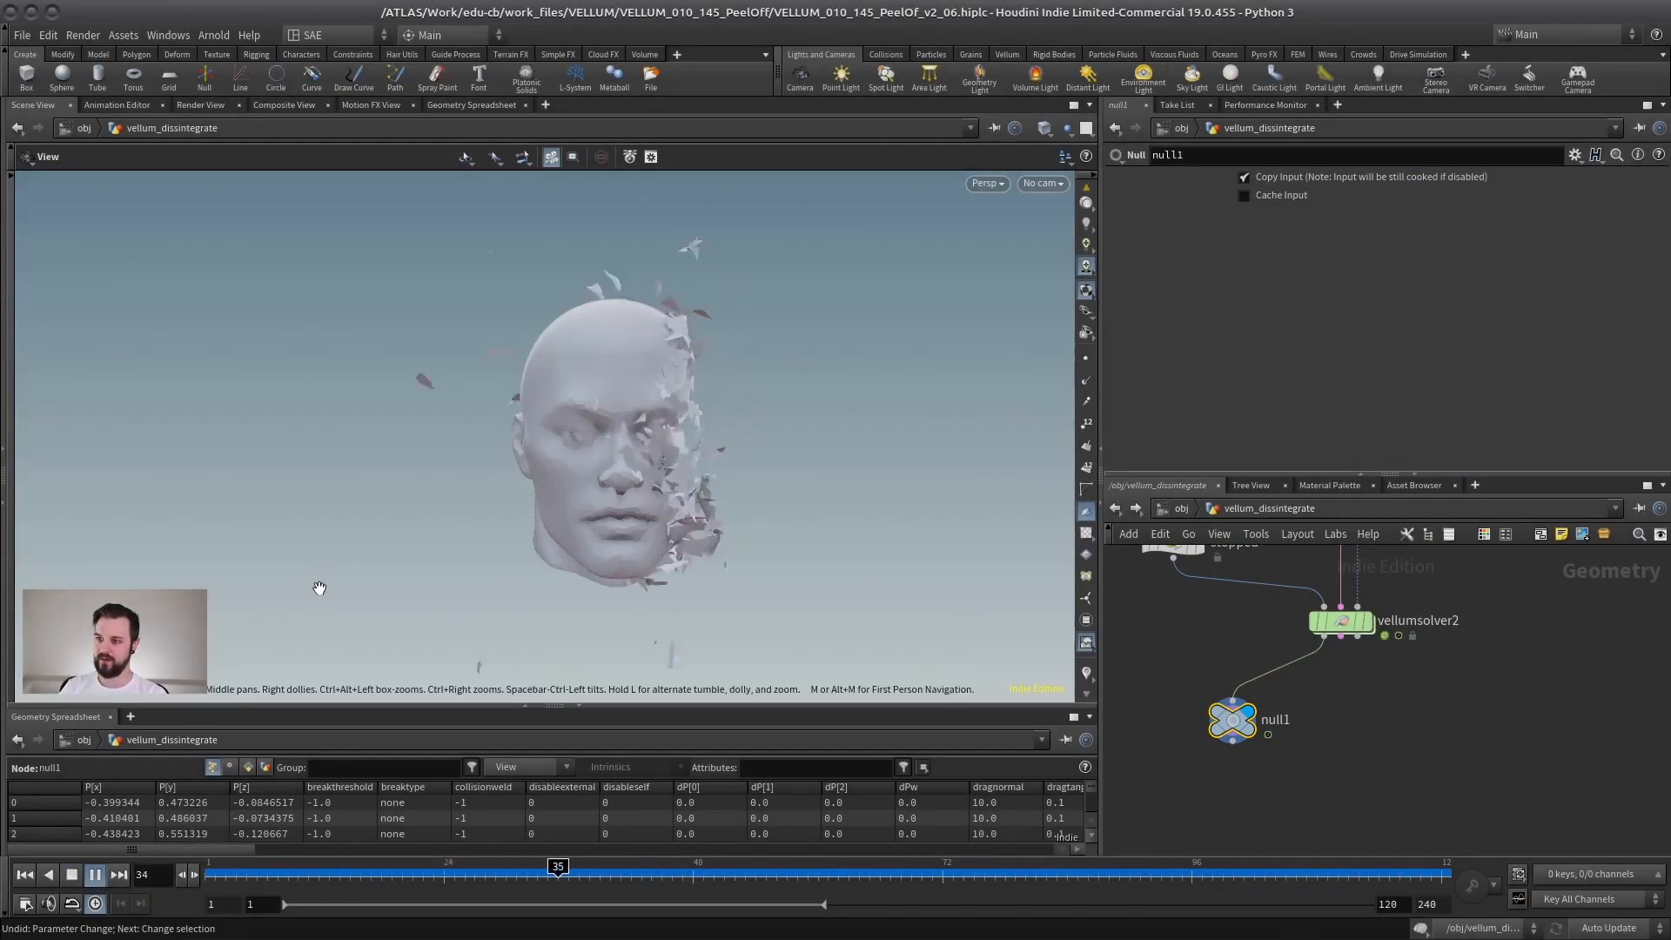
left_click_drag(410, 499, 399, 519)
left_click_drag(416, 869, 682, 845)
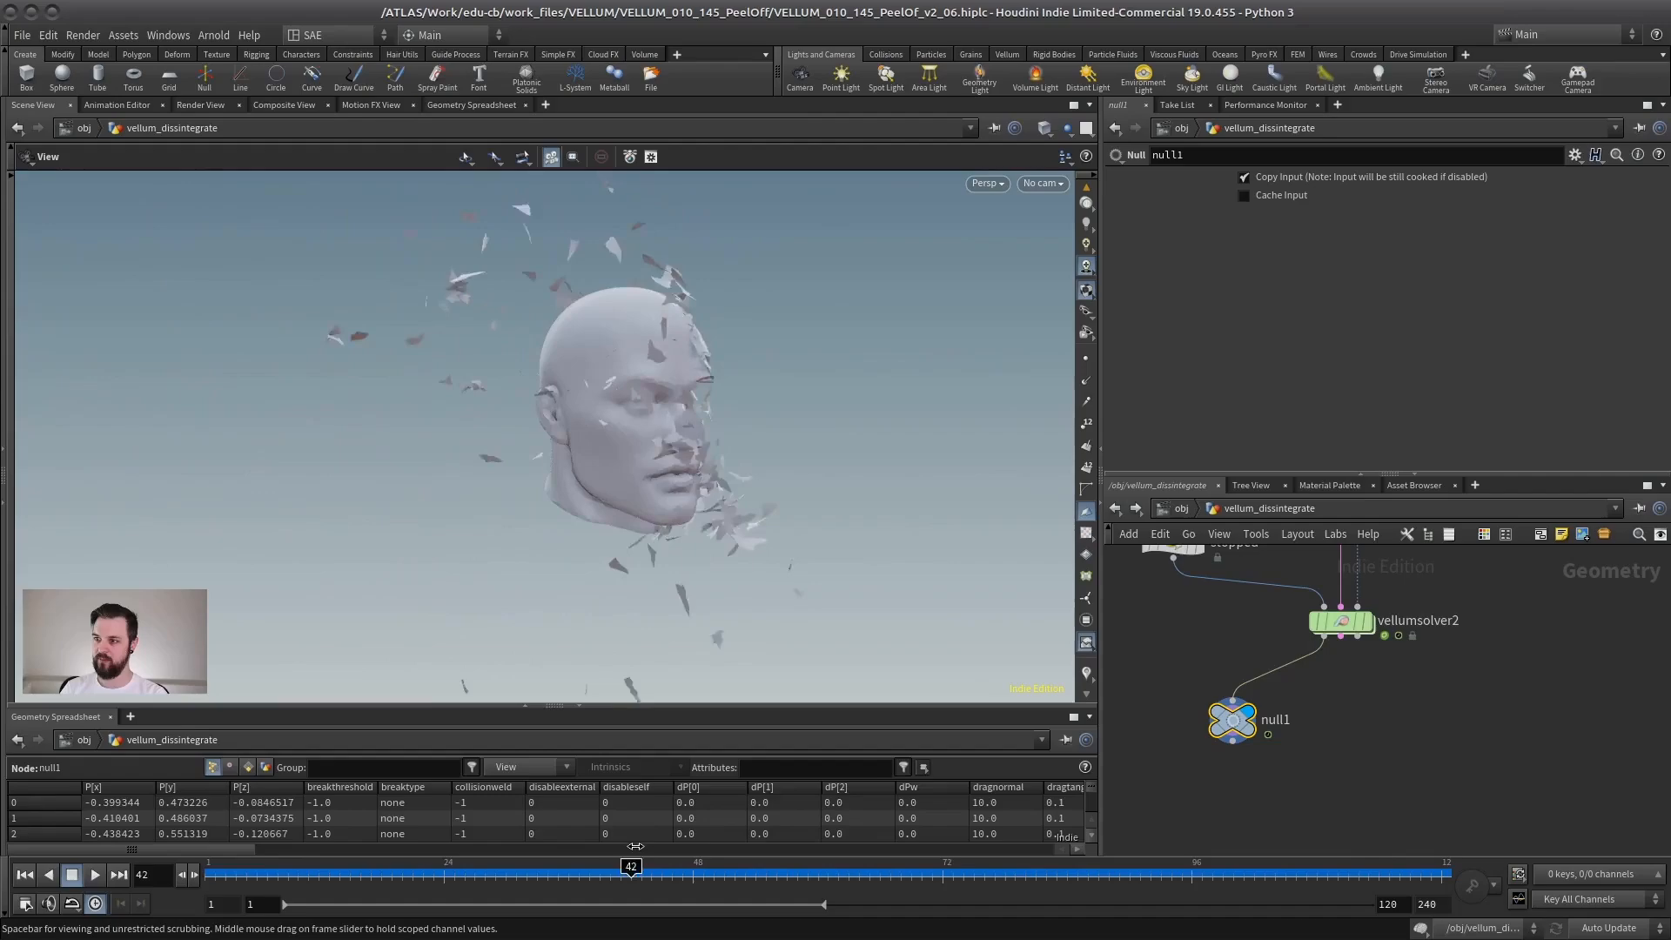
scroll(757, 562, "up", 3)
left_click_drag(770, 564, 447, 627)
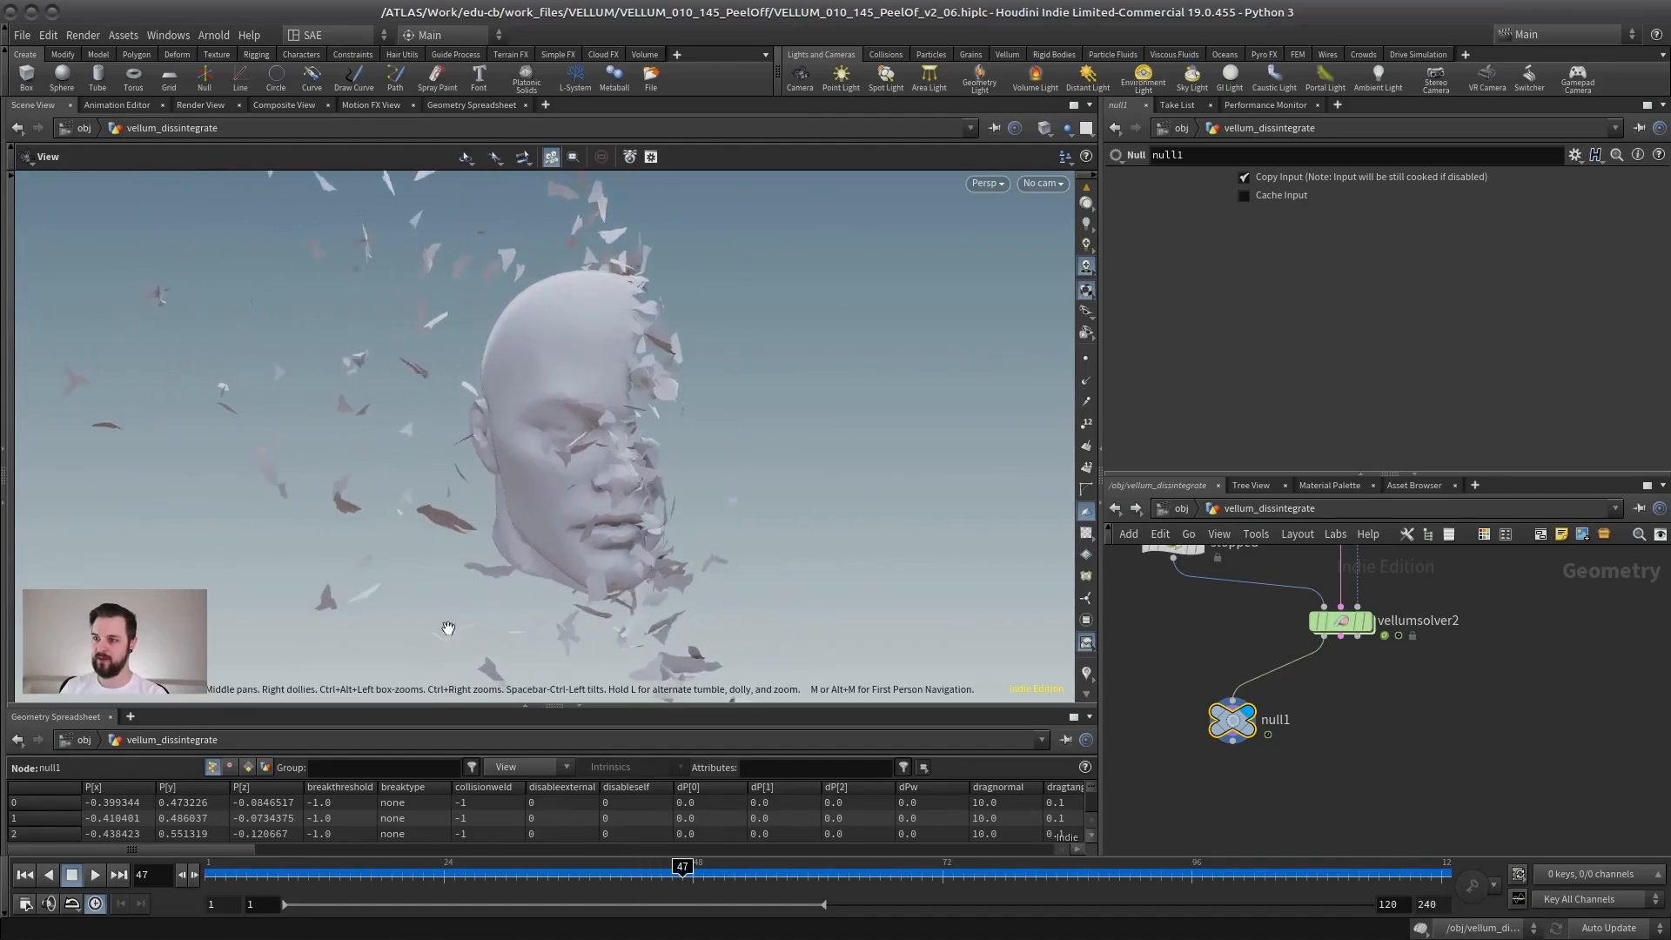
left_click_drag(747, 873, 331, 869)
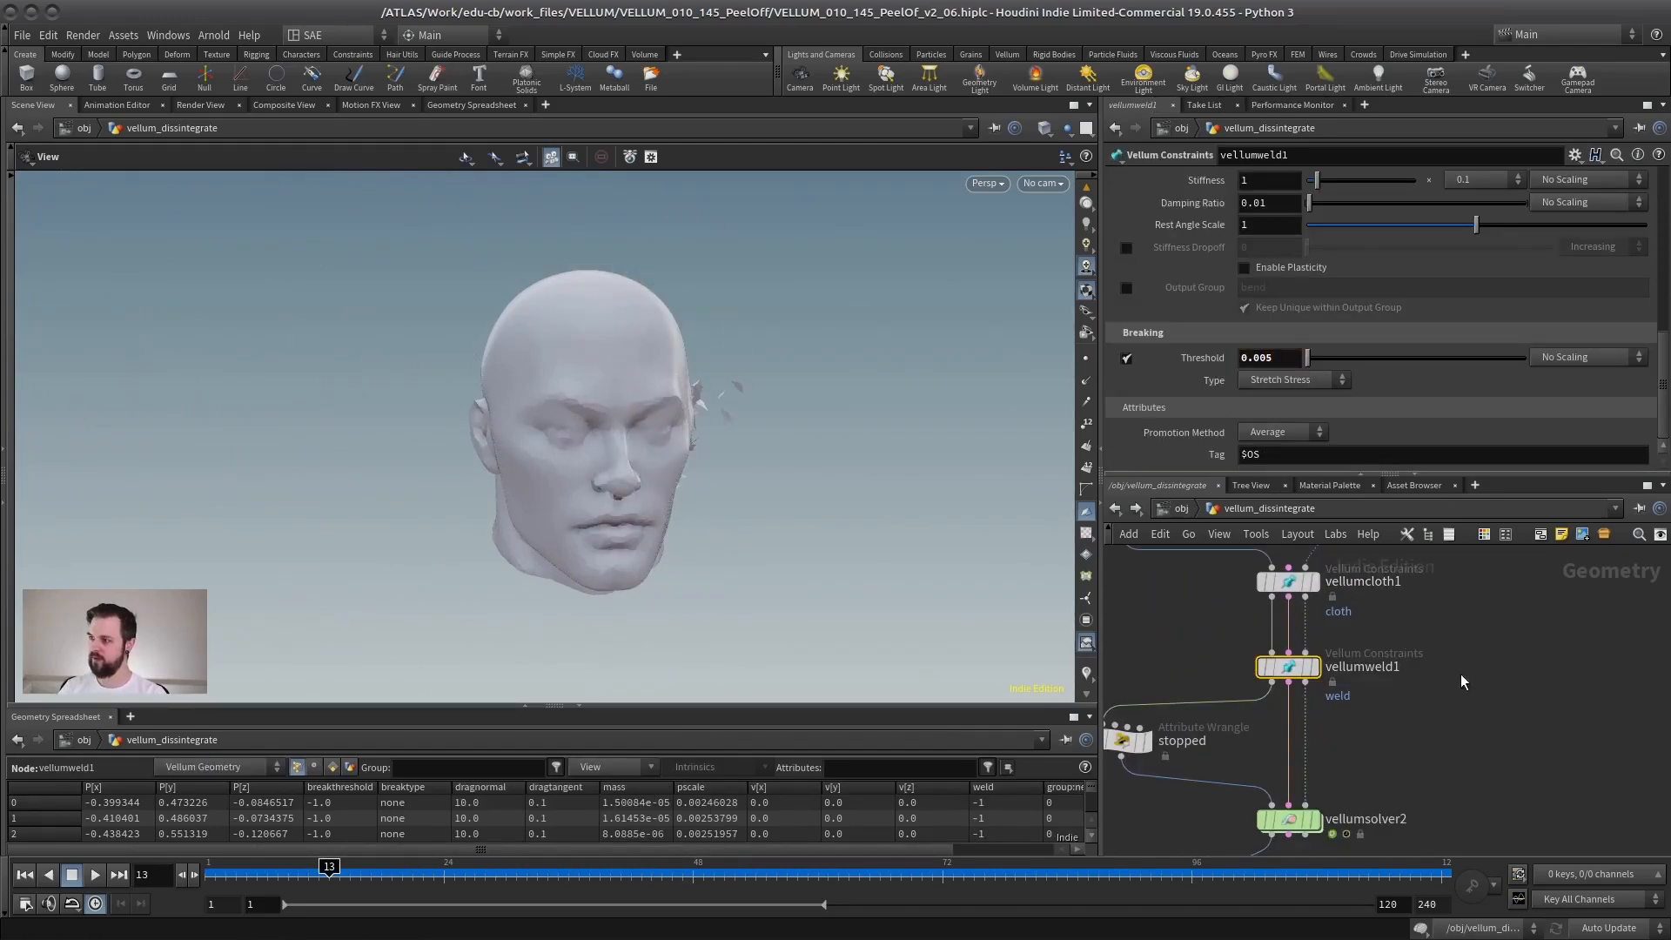
Rewind to frame 1 and examine the surface shading around the head's nose and eyes.
left_click(25, 875)
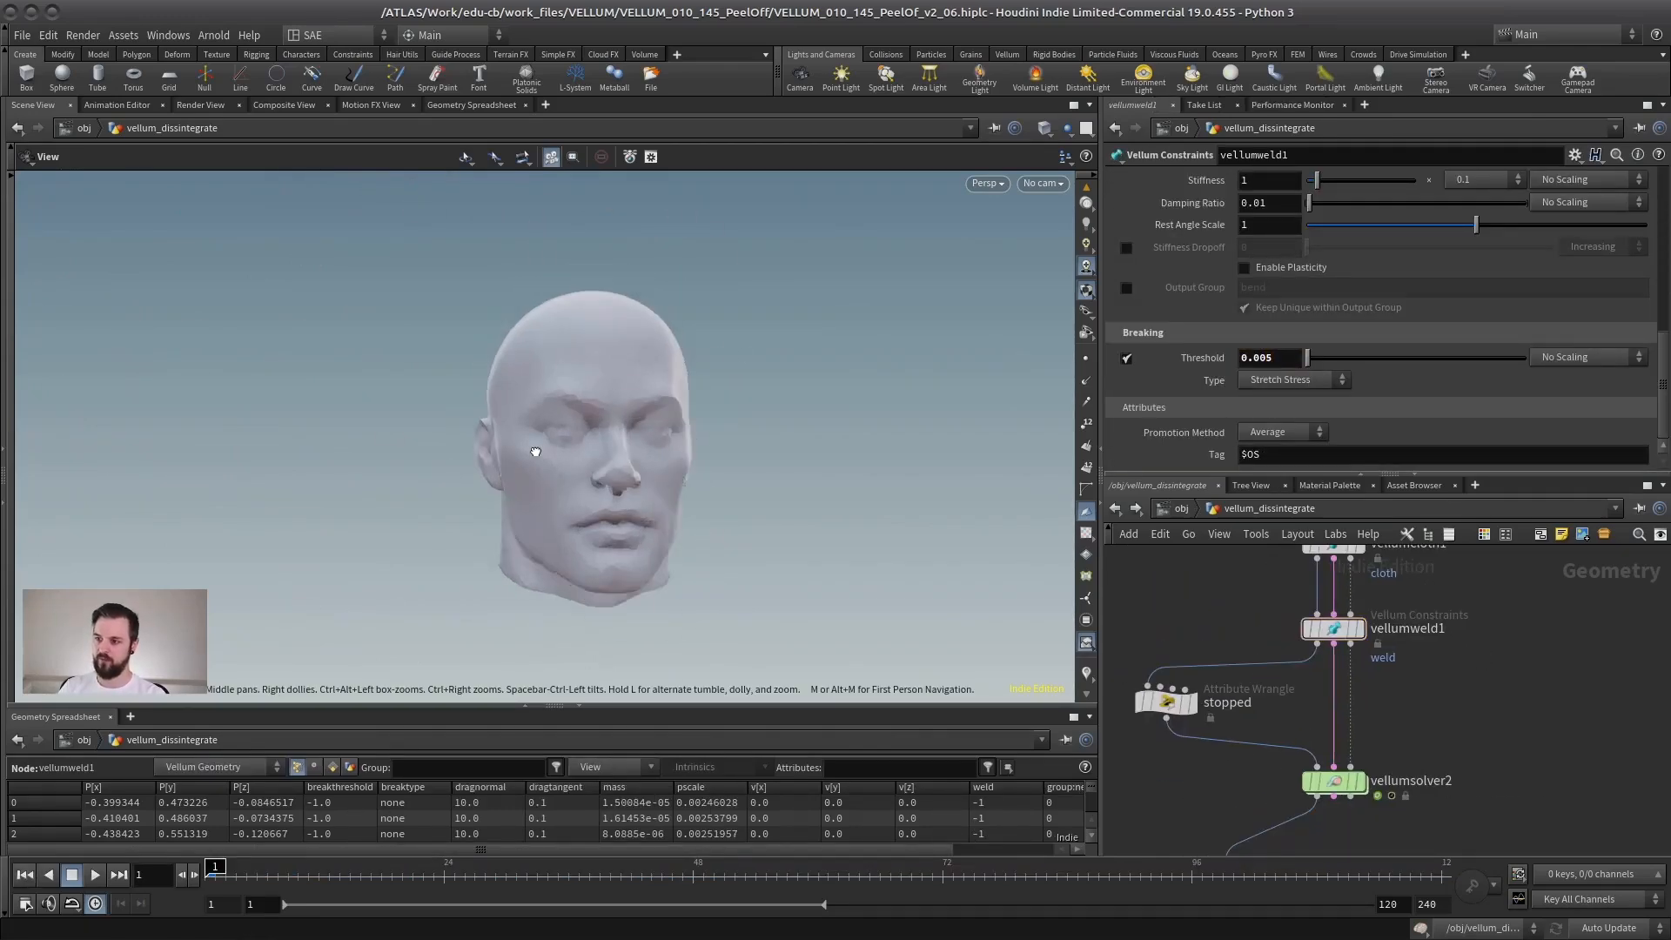
left_click_drag(541, 452, 626, 482)
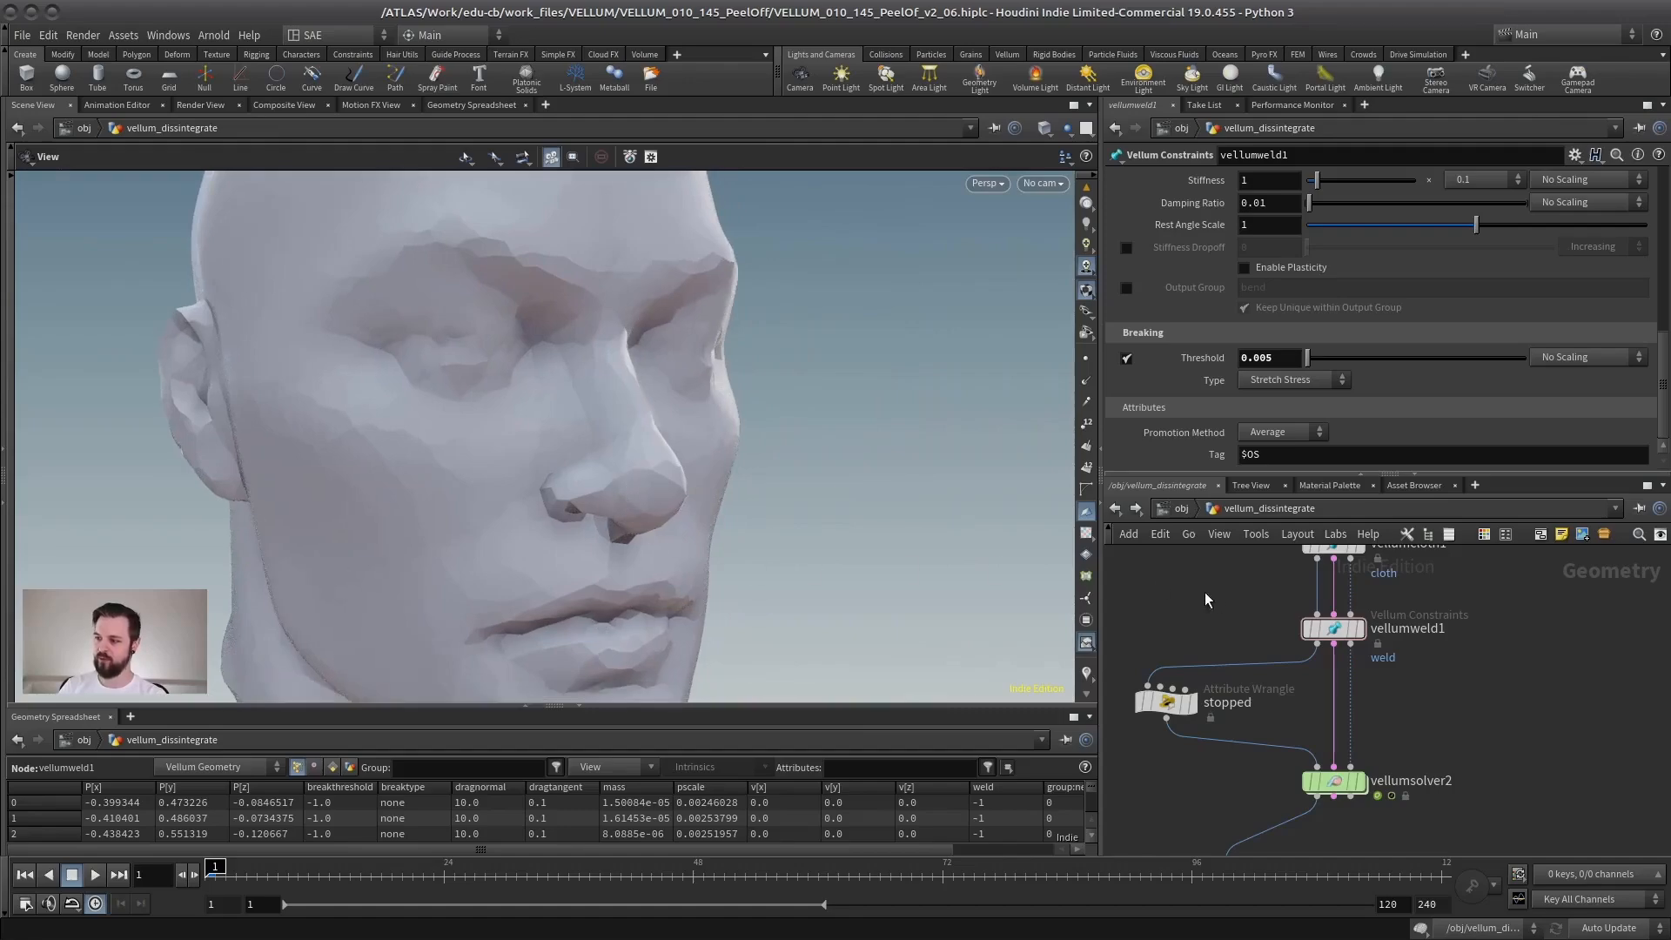
middle_click_drag(1208, 595, 1226, 821)
middle_click_drag(1221, 647, 1295, 631)
scroll(769, 511, "up", 3)
left_click_drag(768, 511, 735, 530)
key("w")
key("w")
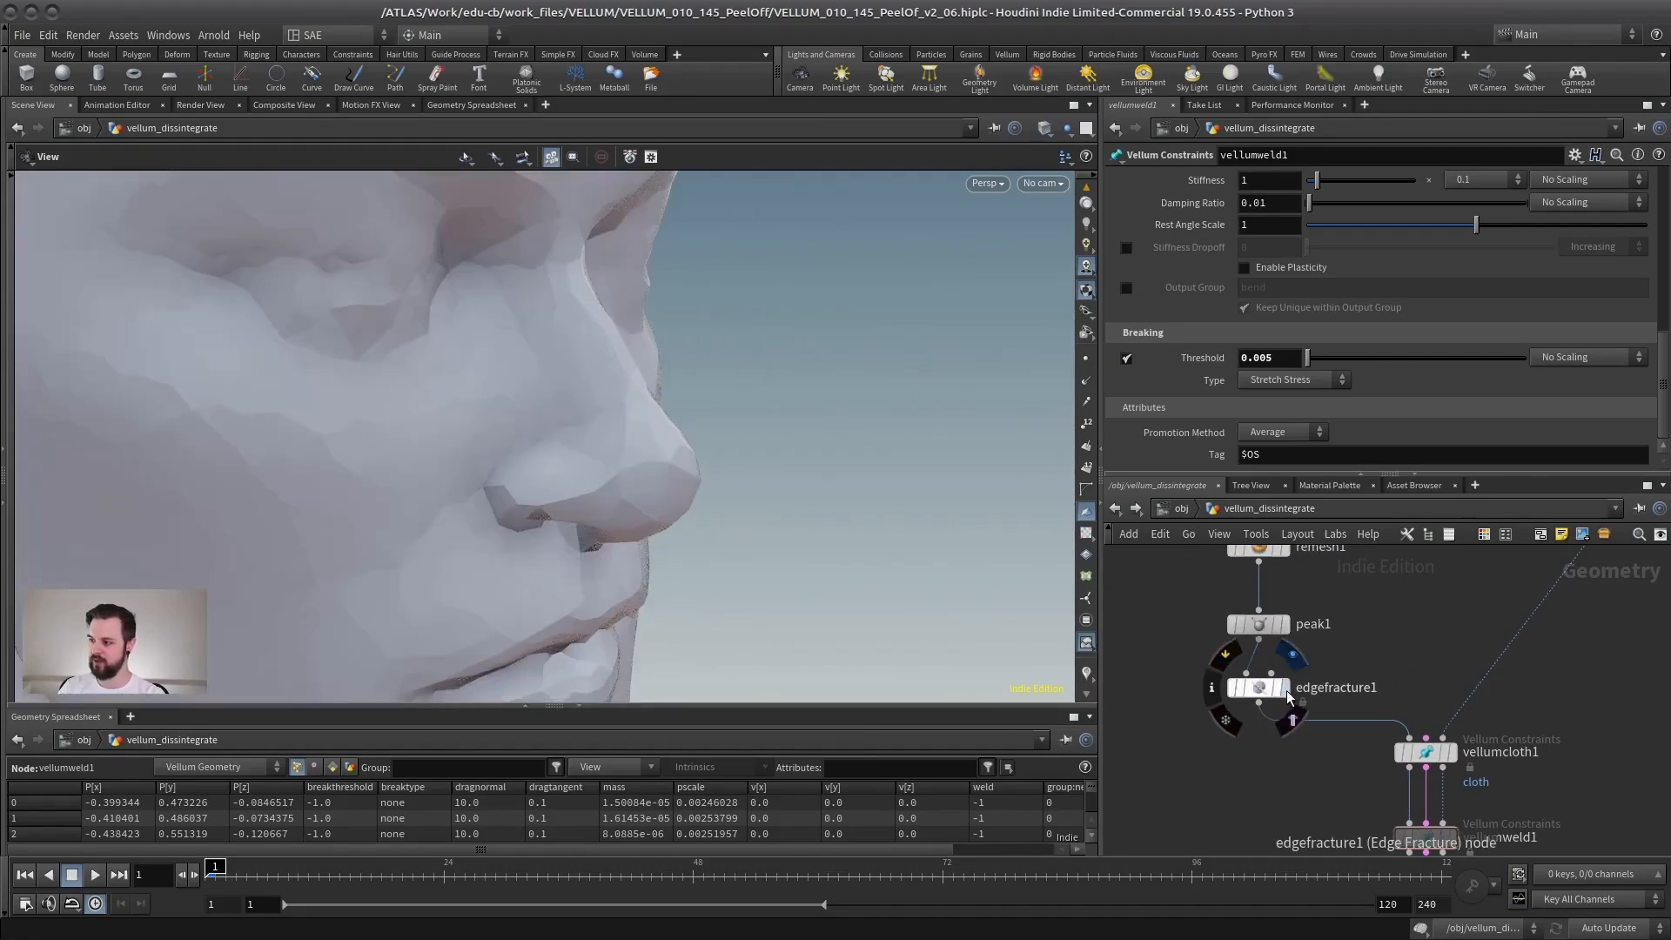
Display edgefracture1 and peak1 in turn to compare the head's shading before and after fracturing.
left_click(1257, 687)
middle_click_drag(1346, 602, 1341, 695)
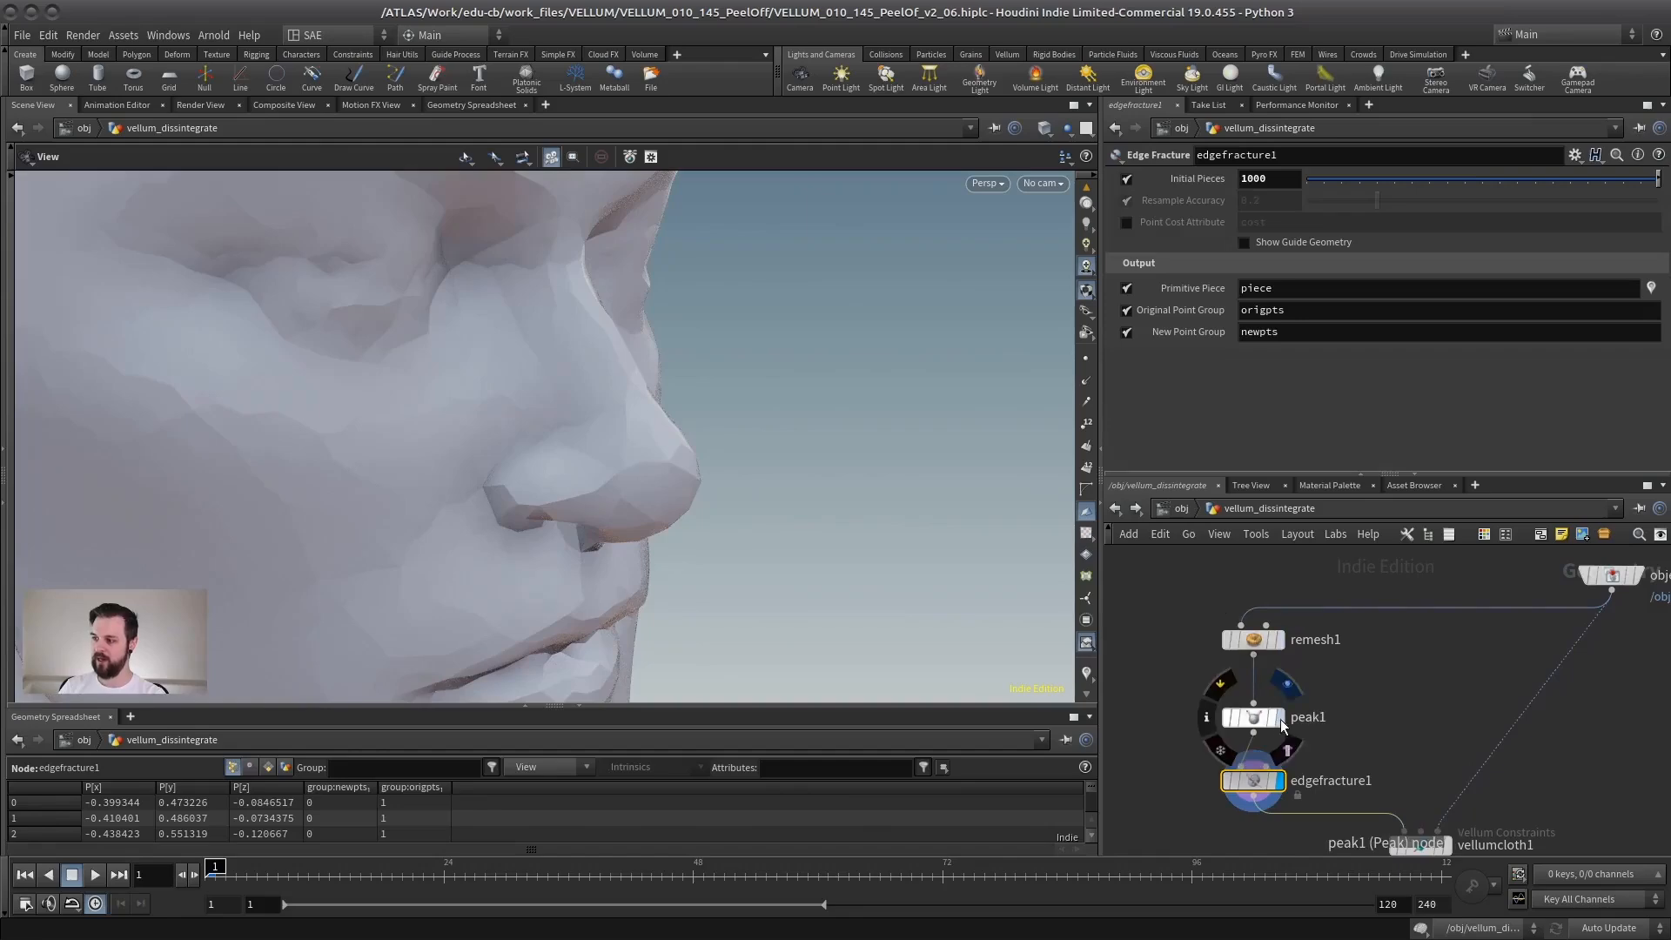
left_click(1280, 718)
scroll(601, 548, "down", 4)
left_click_drag(600, 548, 500, 428)
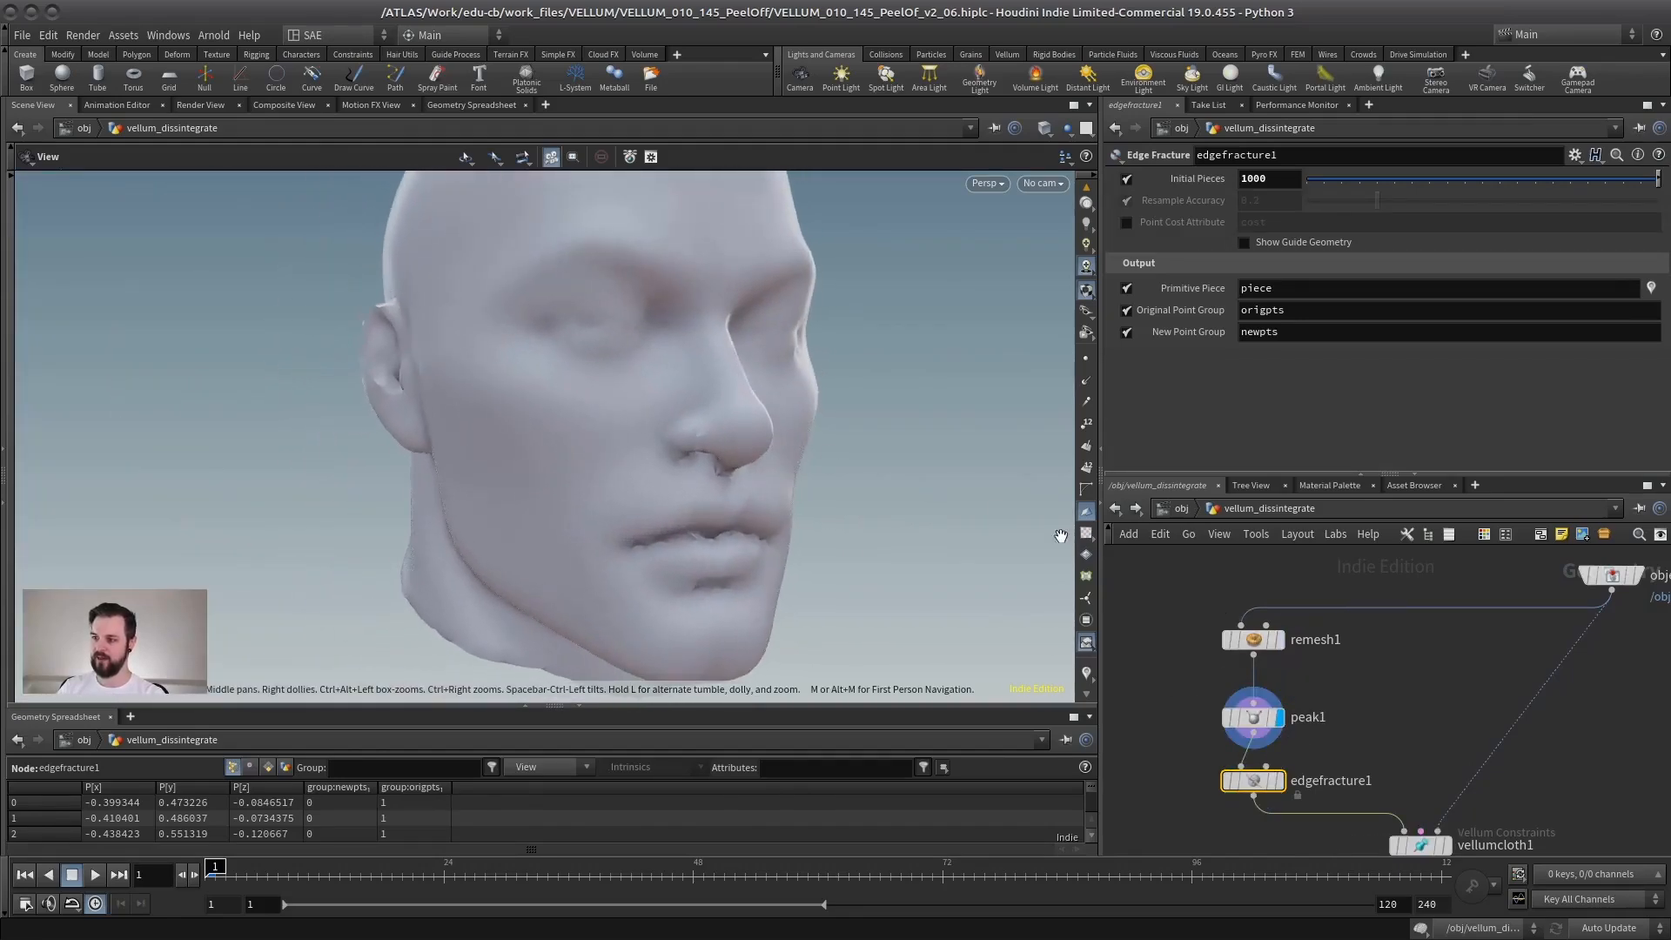
left_click(1280, 781)
scroll(1439, 712, "down", 3)
Add a Vellum Post-Process node below vellumsolver2.
middle_click_drag(1437, 726, 1397, 557)
middle_click_drag(1393, 835, 1316, 762)
scroll(1369, 676, "up", 1)
key("Tab")
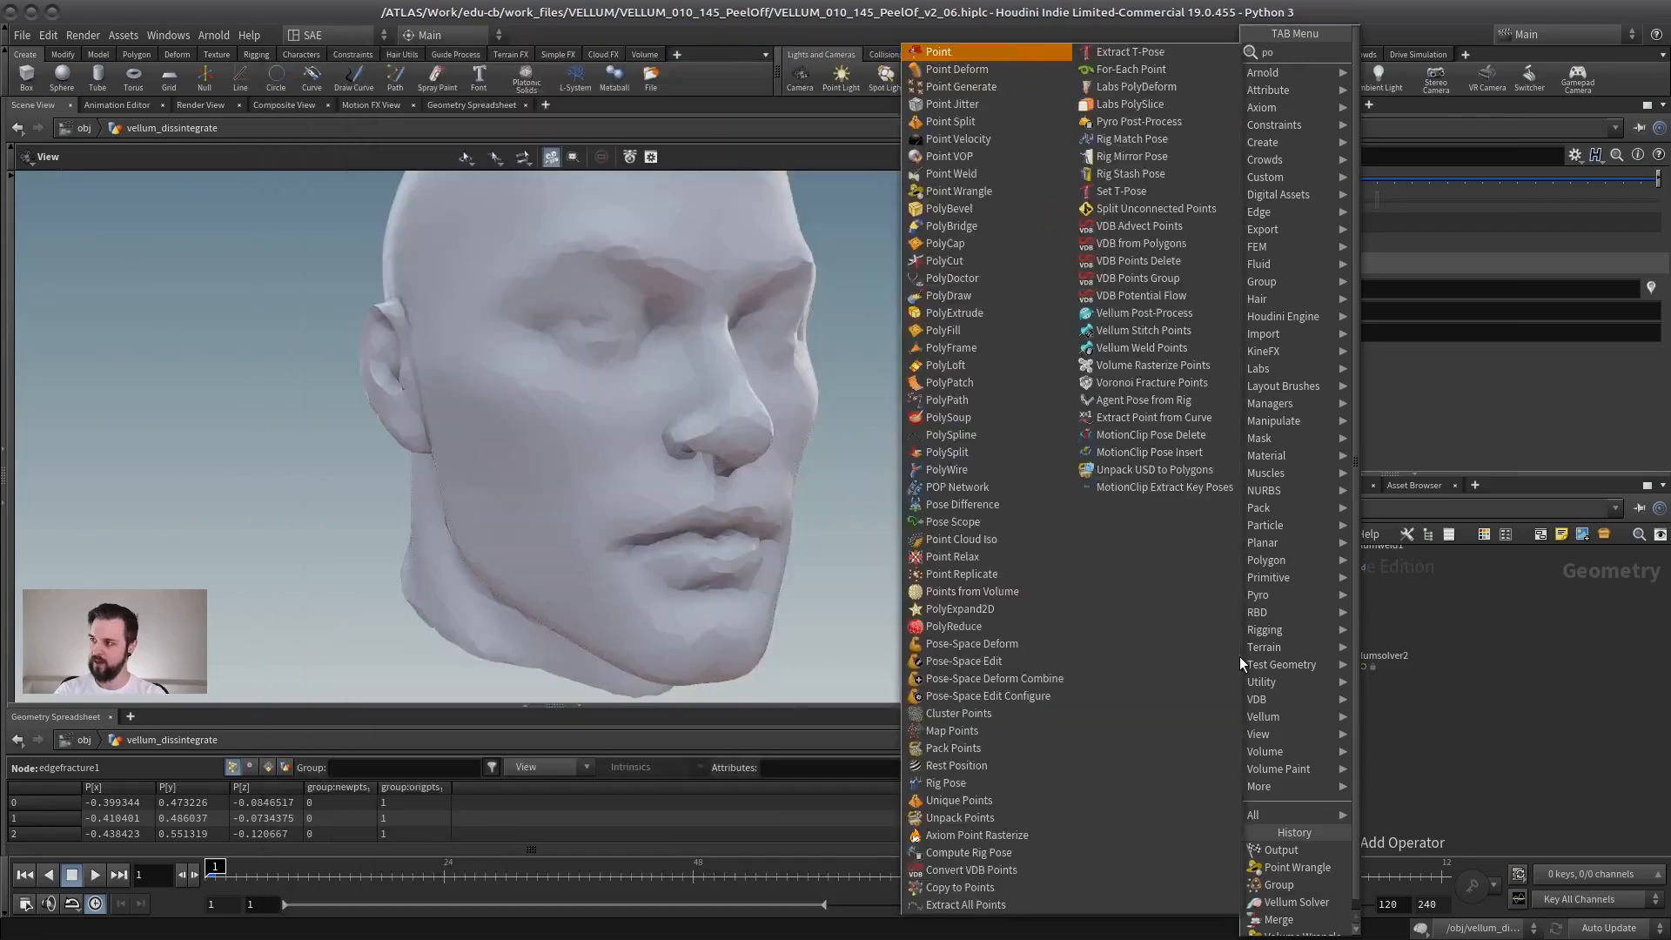
type("post")
key("Down")
key("Return")
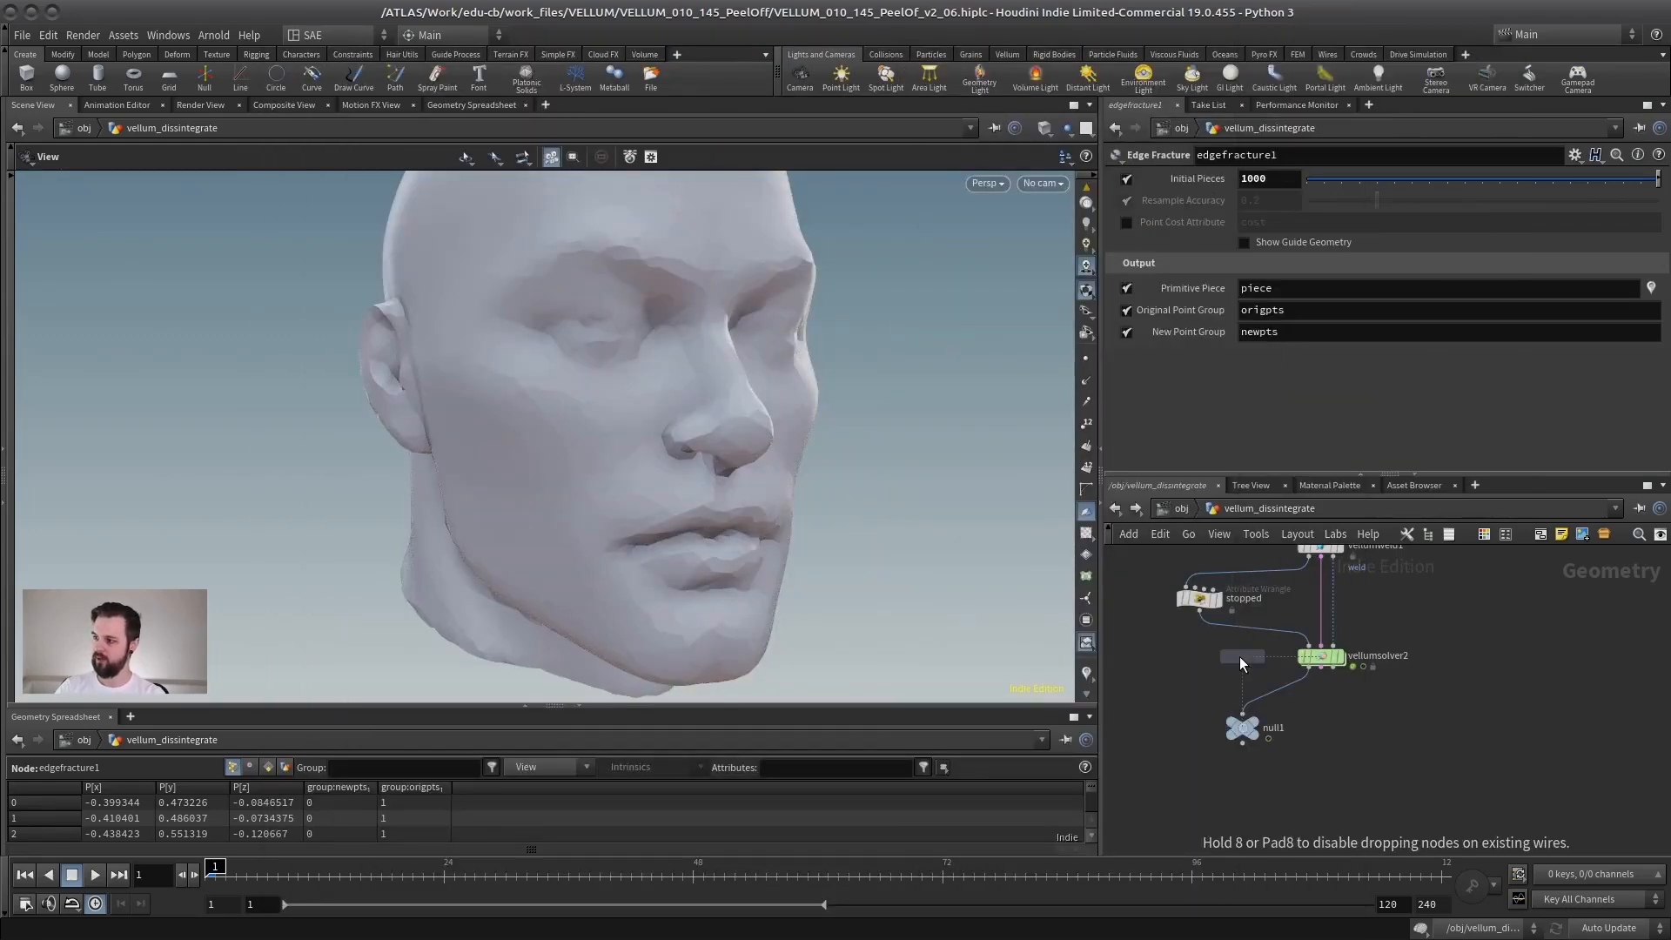
left_click(1320, 764)
scroll(1344, 689, "up", 2)
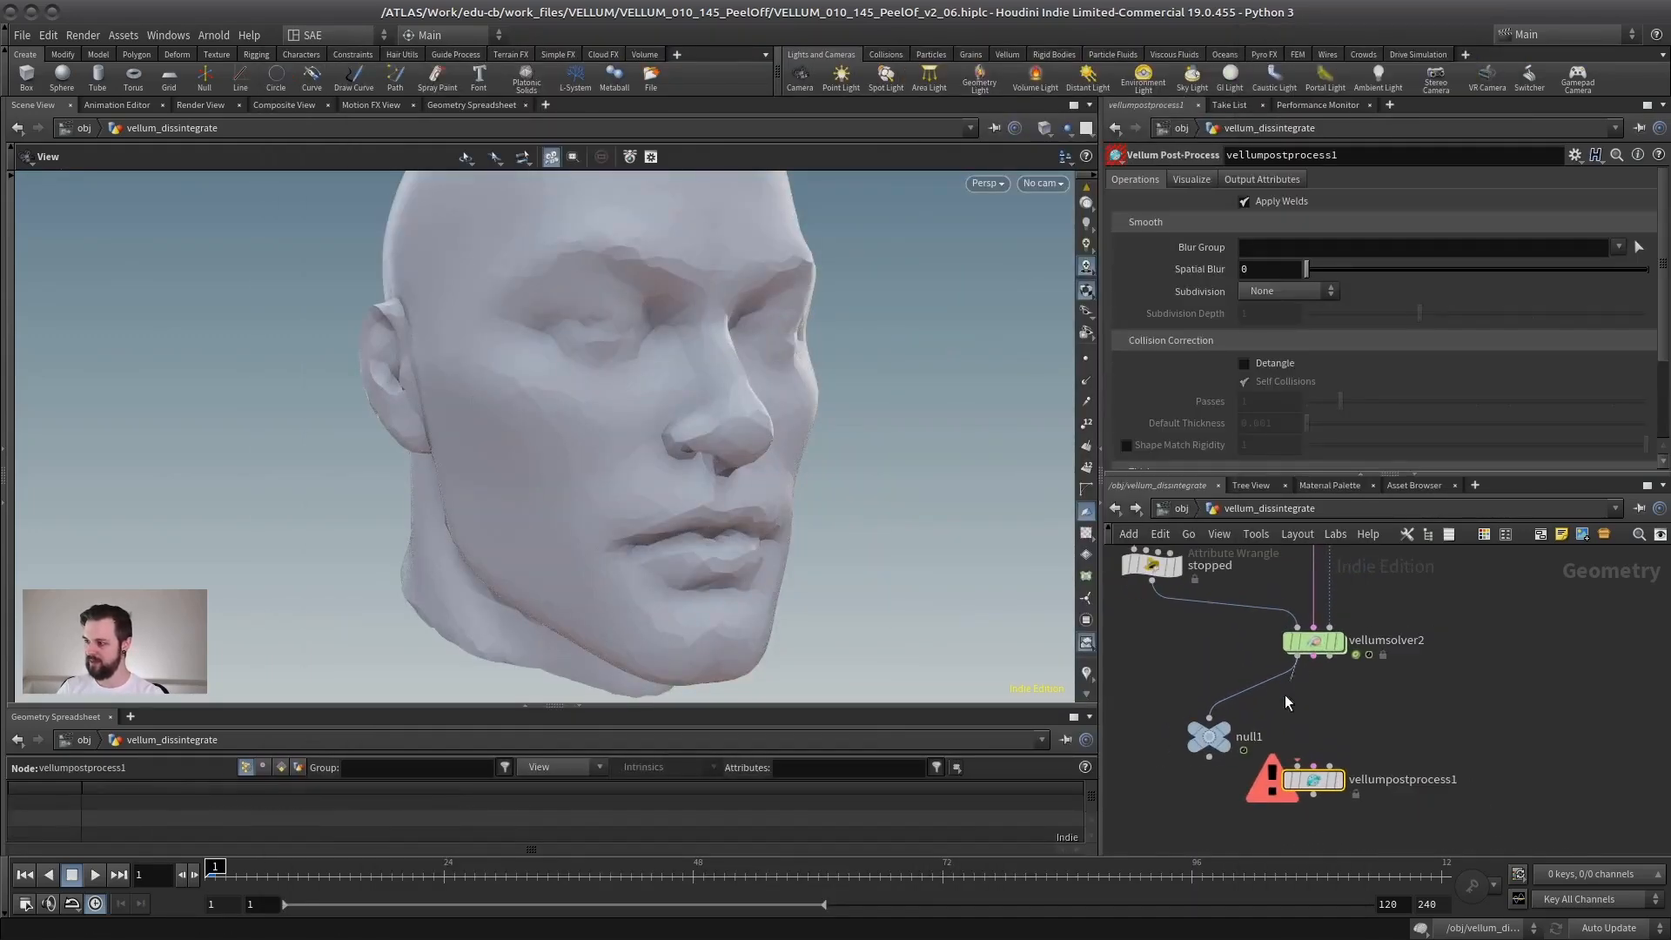
Connect vellumsolver2's first two outputs to the matching inputs of vellumpostprocess1 and display that node.
left_click(1297, 765)
left_click(1313, 658)
left_click(1313, 765)
left_click(1315, 777)
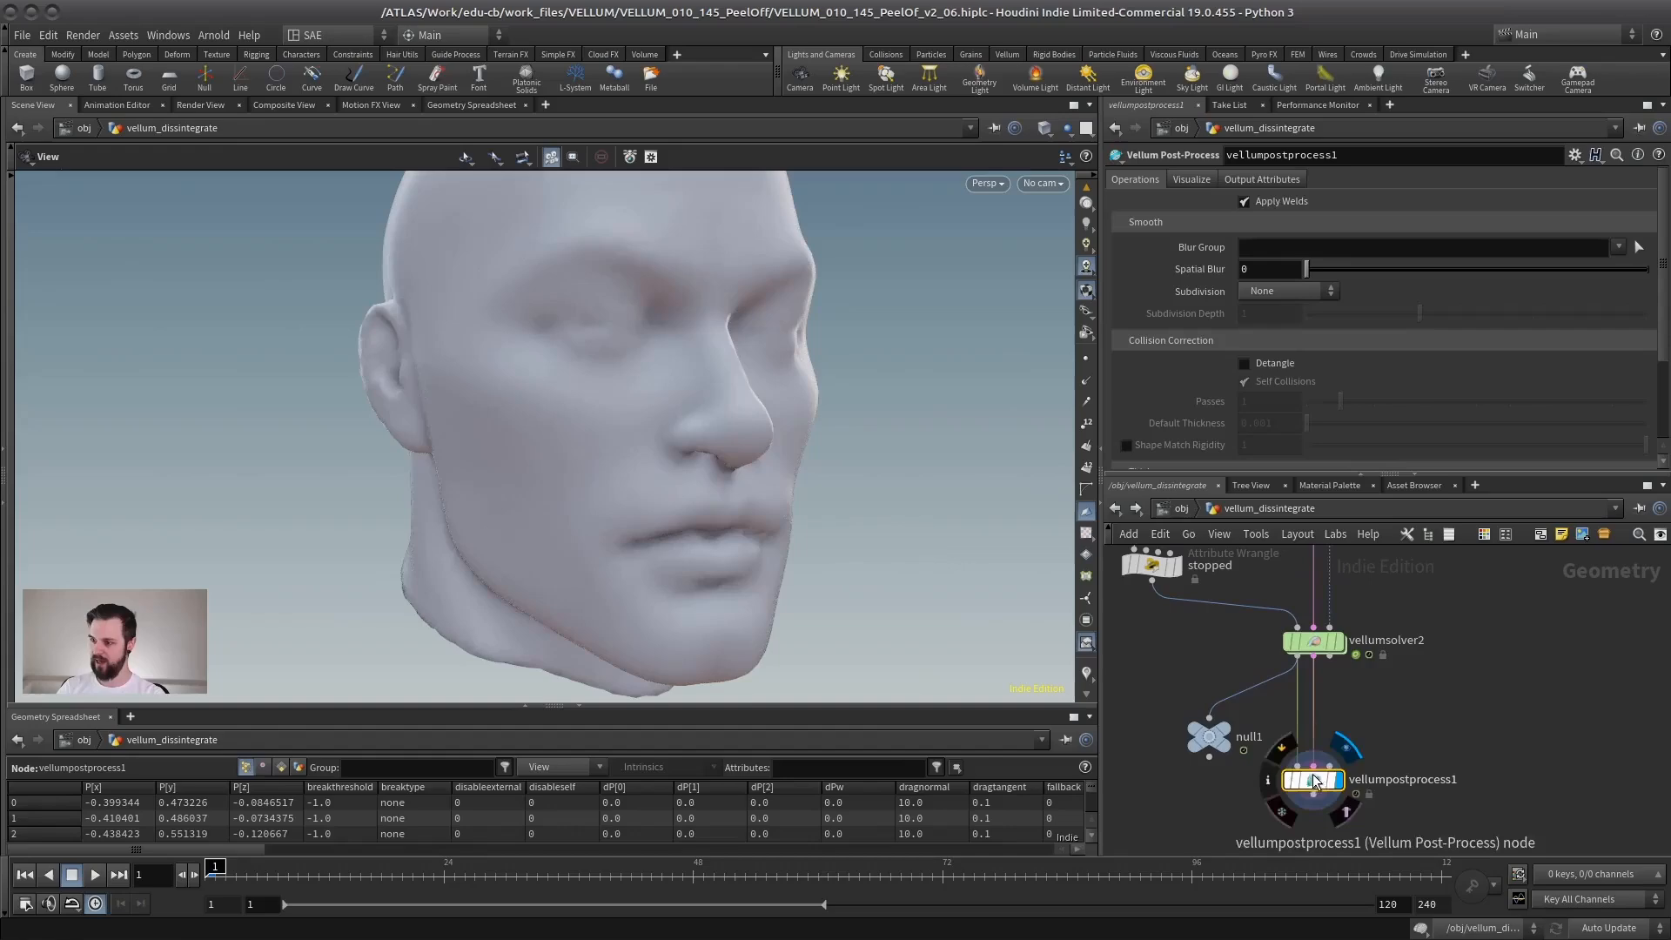
left_click(1210, 738, "shift")
left_click(1417, 716)
left_click_drag(675, 504, 561, 505)
scroll(598, 504, "down", 3)
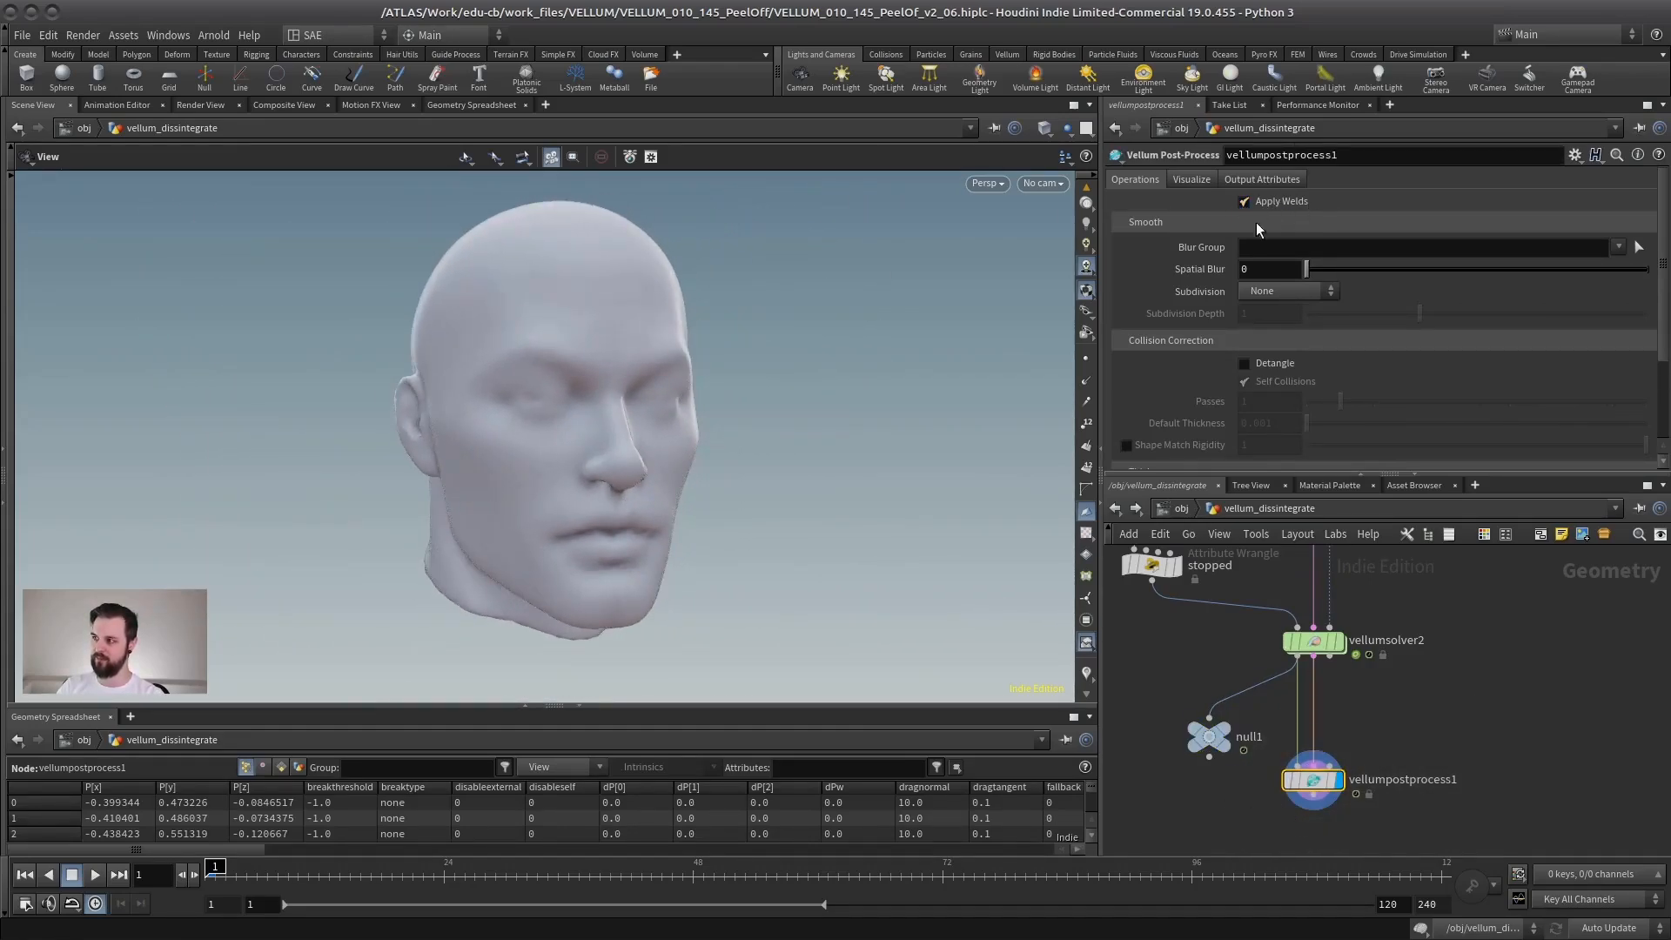
Show the point normals on the post-processed head to inspect them, then hide them again.
left_click(1086, 382)
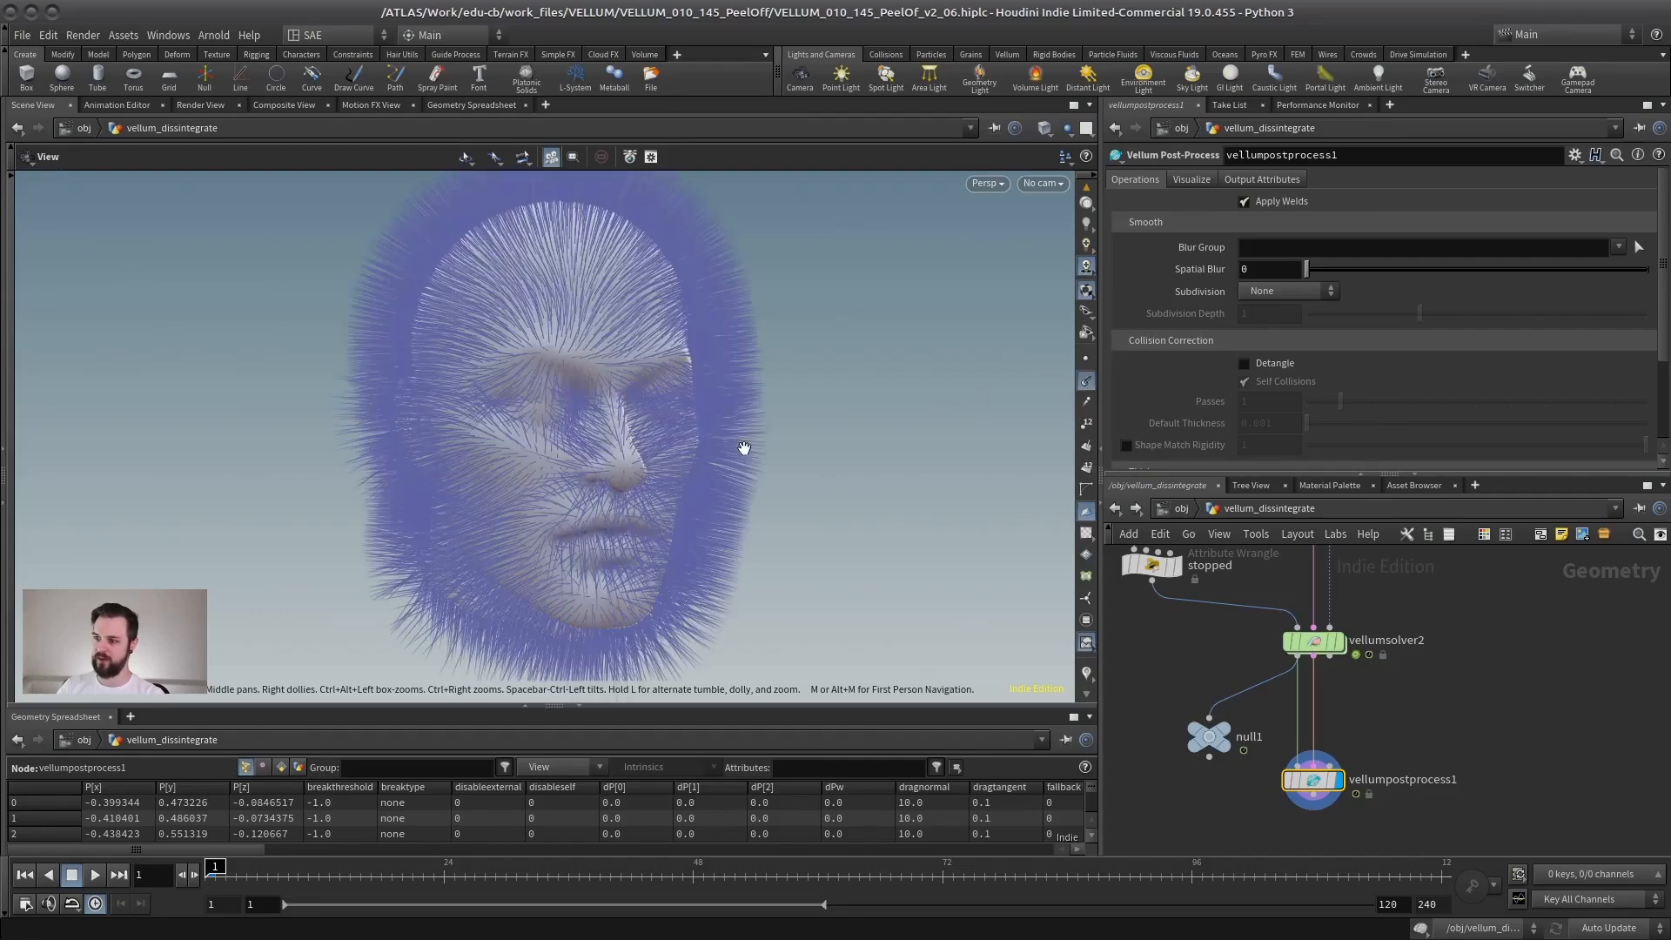
left_click_drag(743, 447, 795, 418)
left_click(1086, 384)
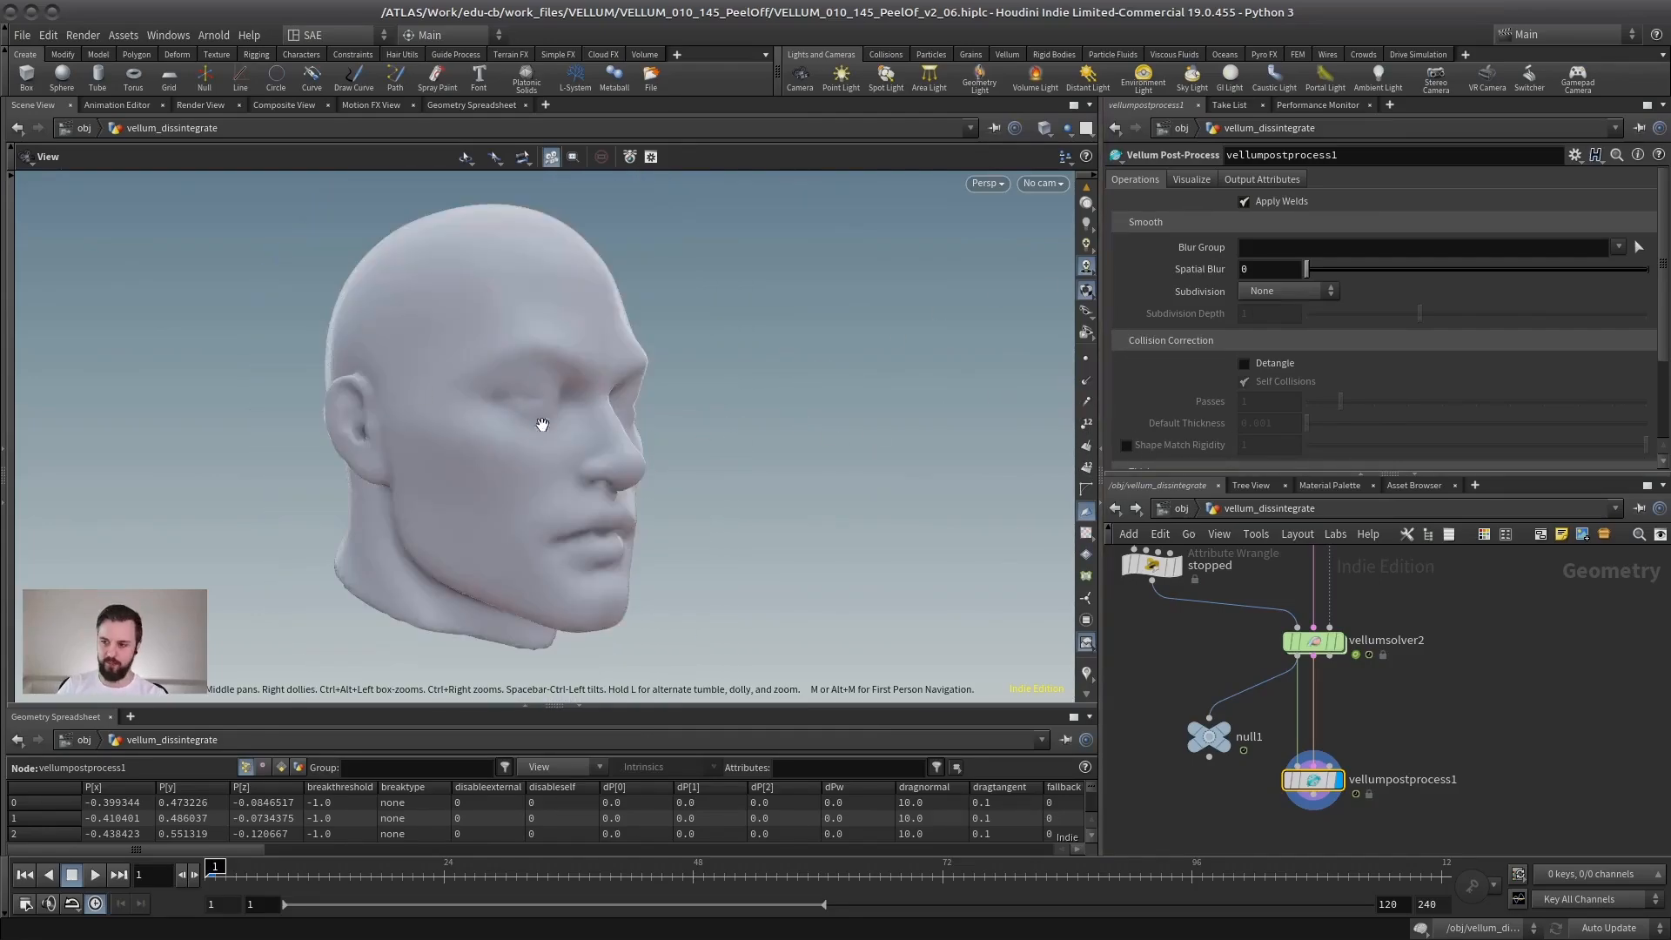
left_click_drag(628, 405, 589, 482)
Play the simulation through vellumpostprocess1 and inspect the flying pieces from several angles.
mouse_move(1417, 592)
middle_mouse_down()
mouse_move(1441, 723)
mouse_move(1447, 586)
middle_mouse_up()
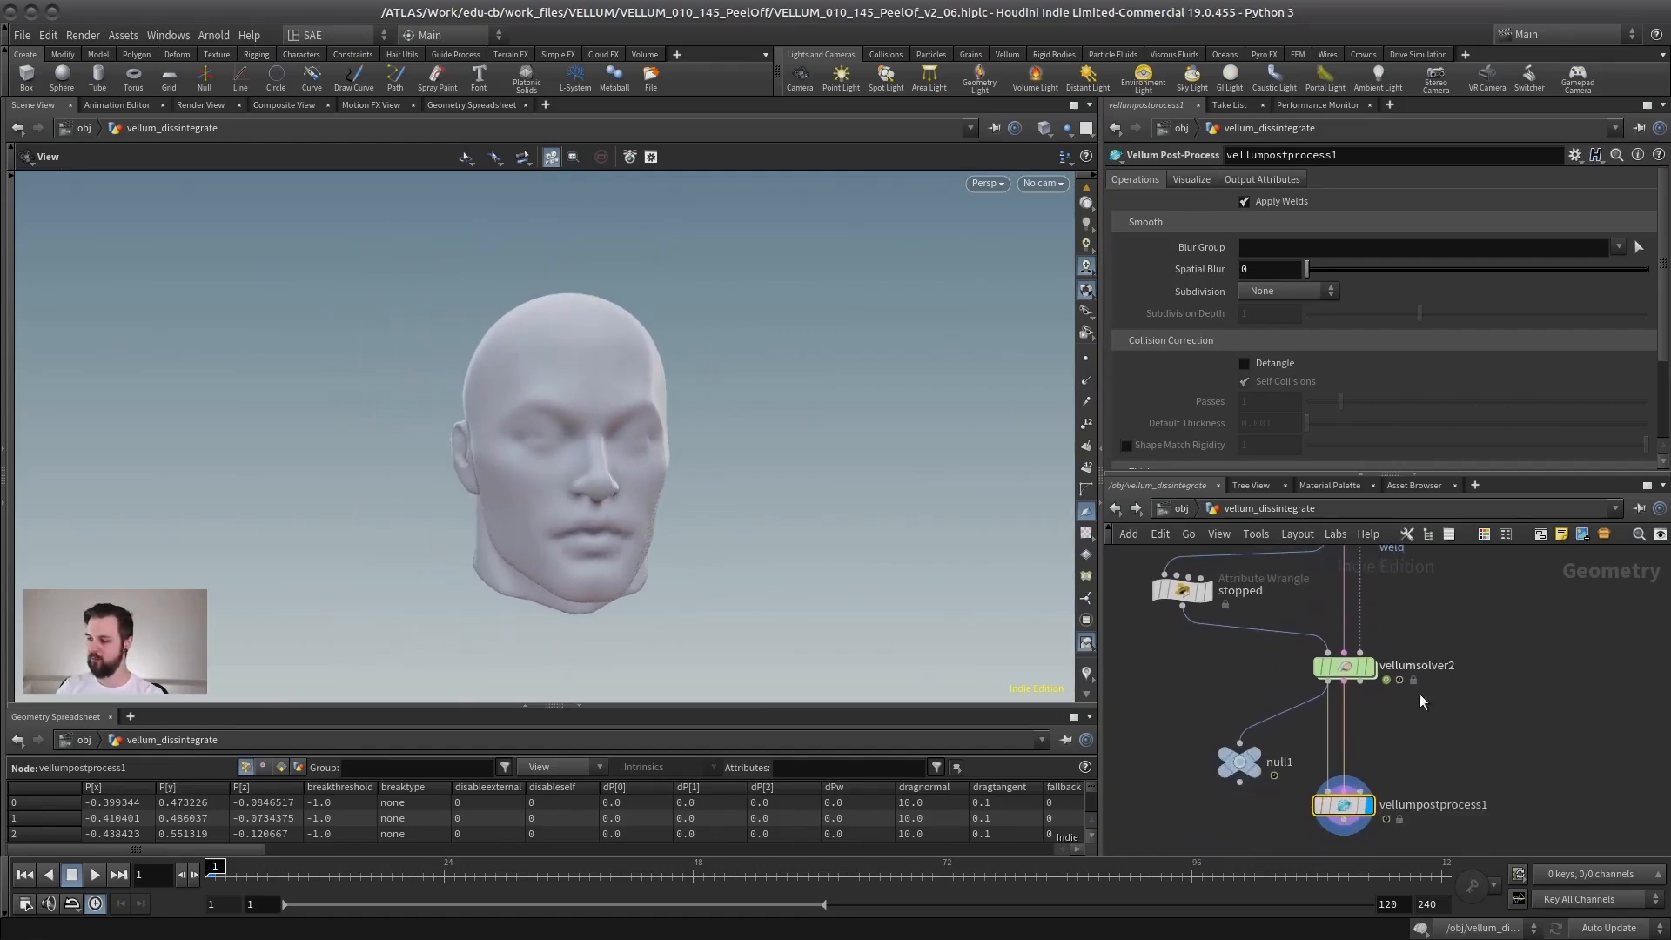
mouse_move(462, 546)
left_mouse_down()
mouse_move(508, 552)
mouse_move(452, 560)
left_mouse_up()
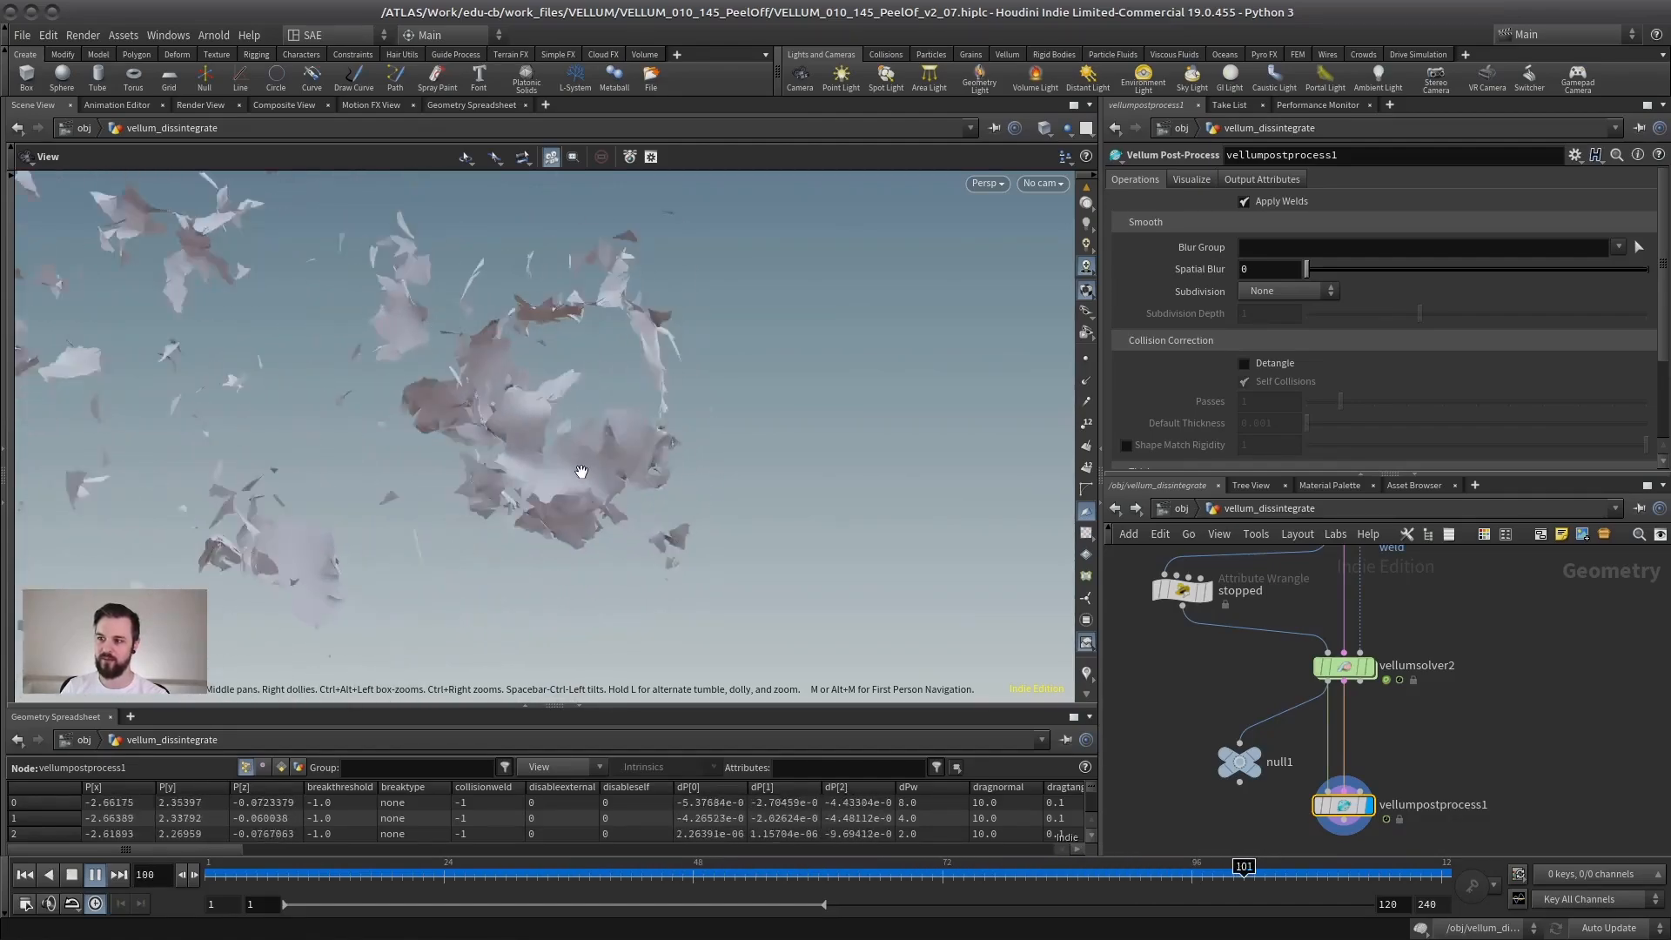
left_click_drag(486, 497, 569, 487)
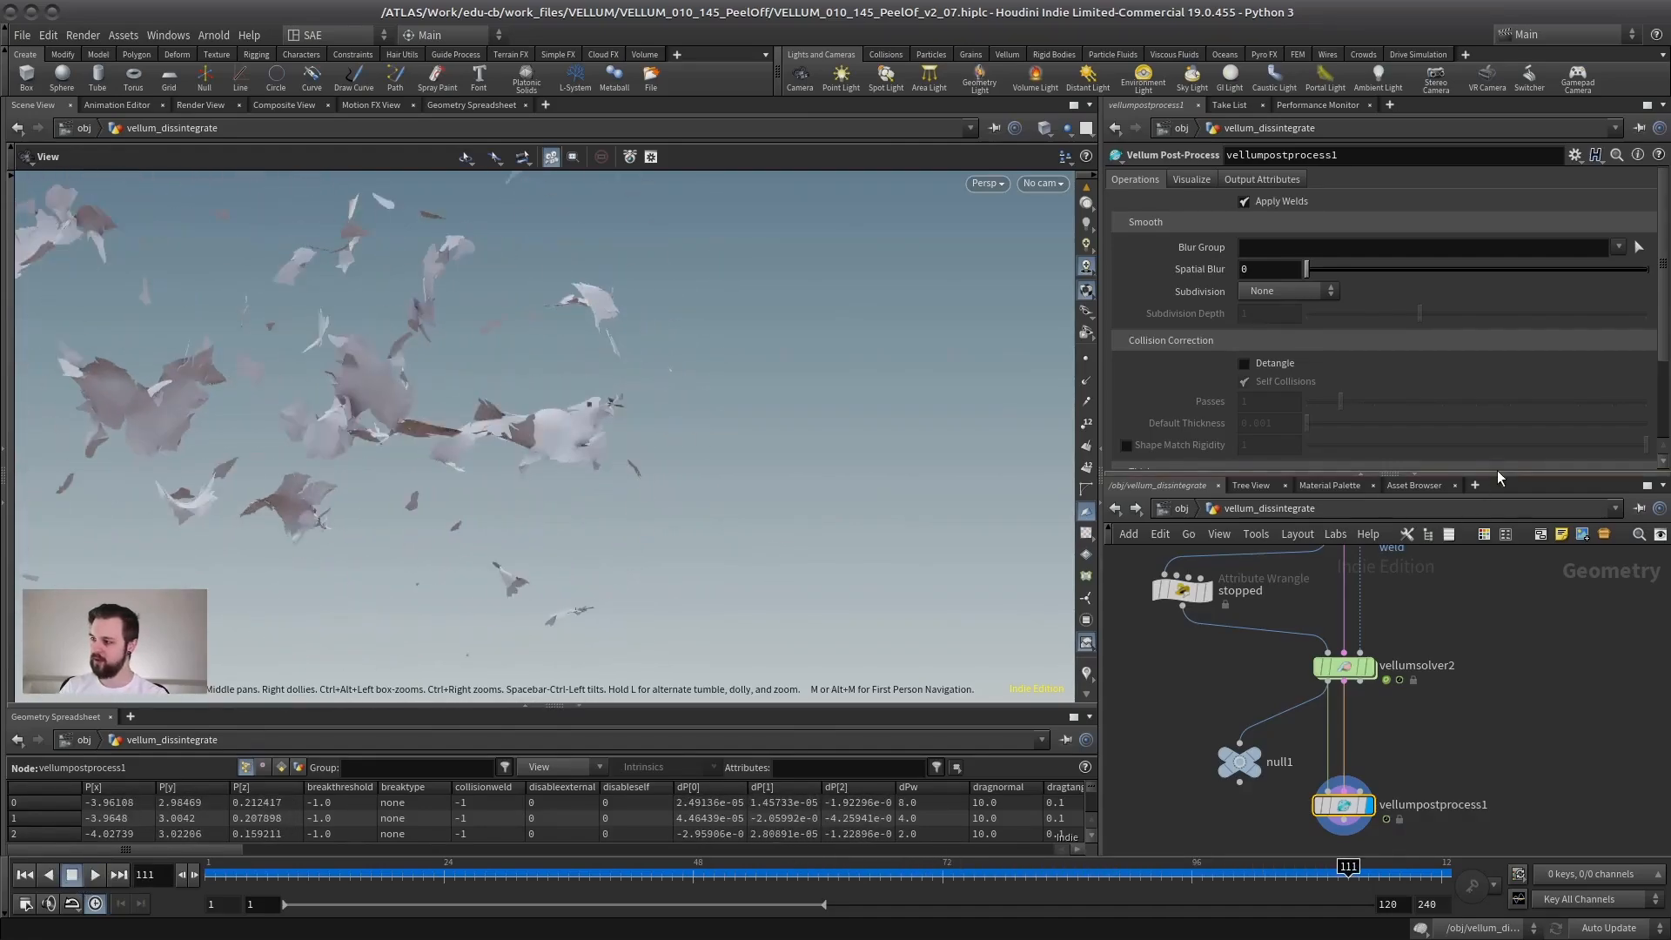
Add a Merge node below the network and connect vellumpostprocess1 to it.
left_click_drag(1506, 363, 1506, 268)
scroll(1507, 514, "down", 3)
middle_click_drag(1507, 513, 1381, 529)
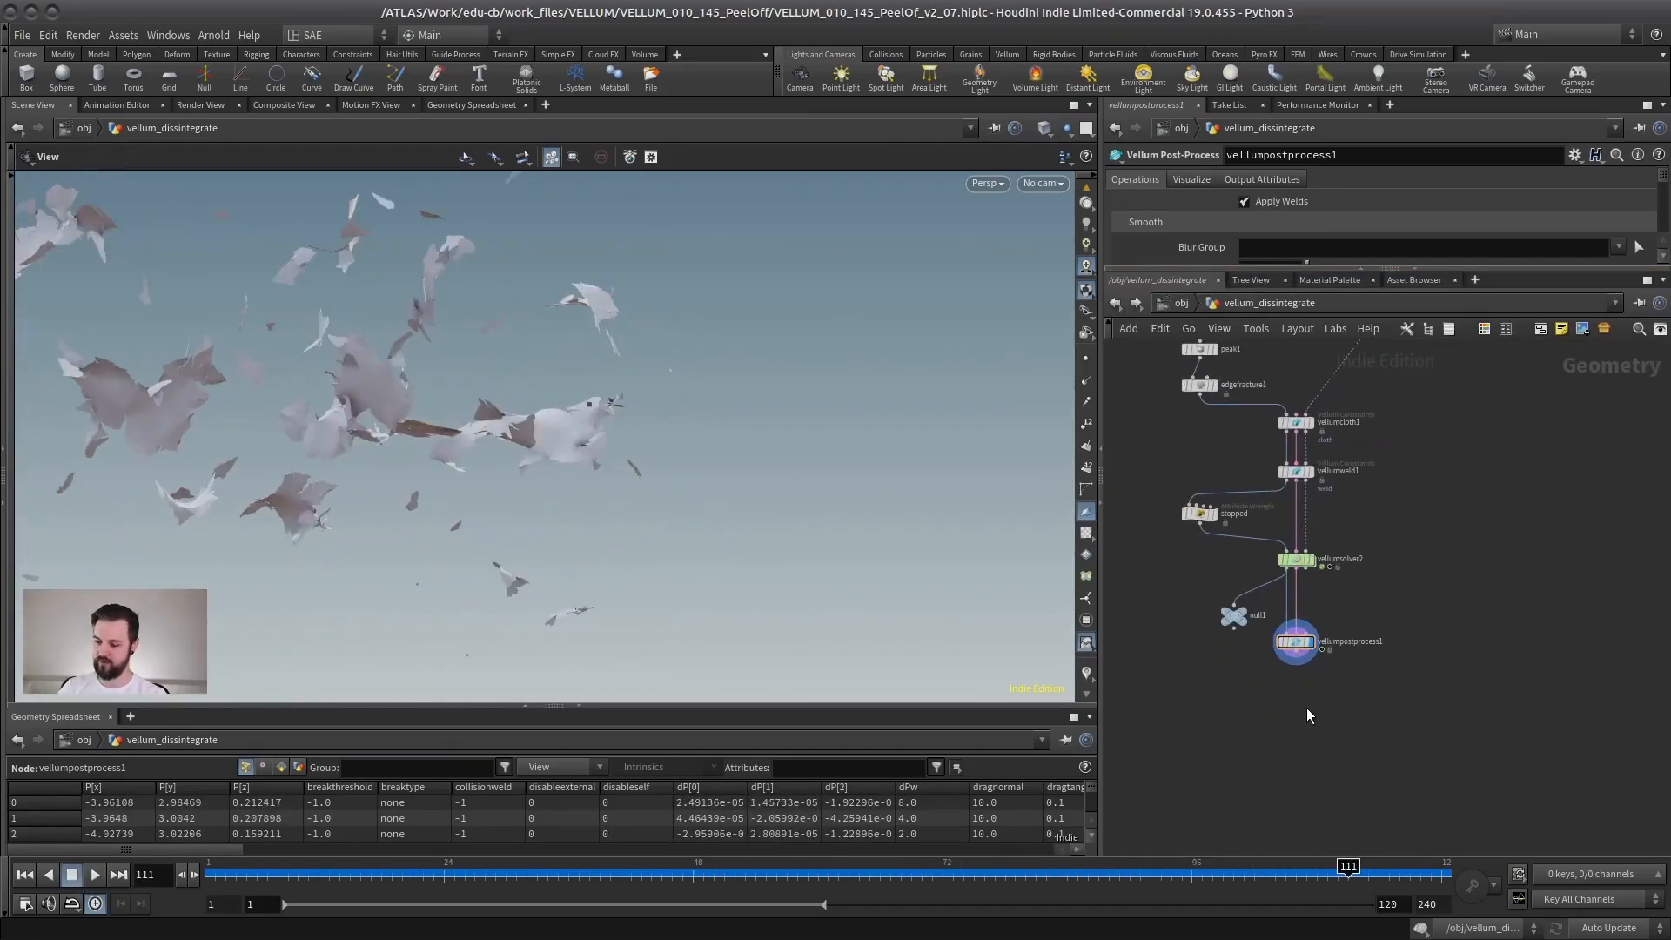
key("Tab")
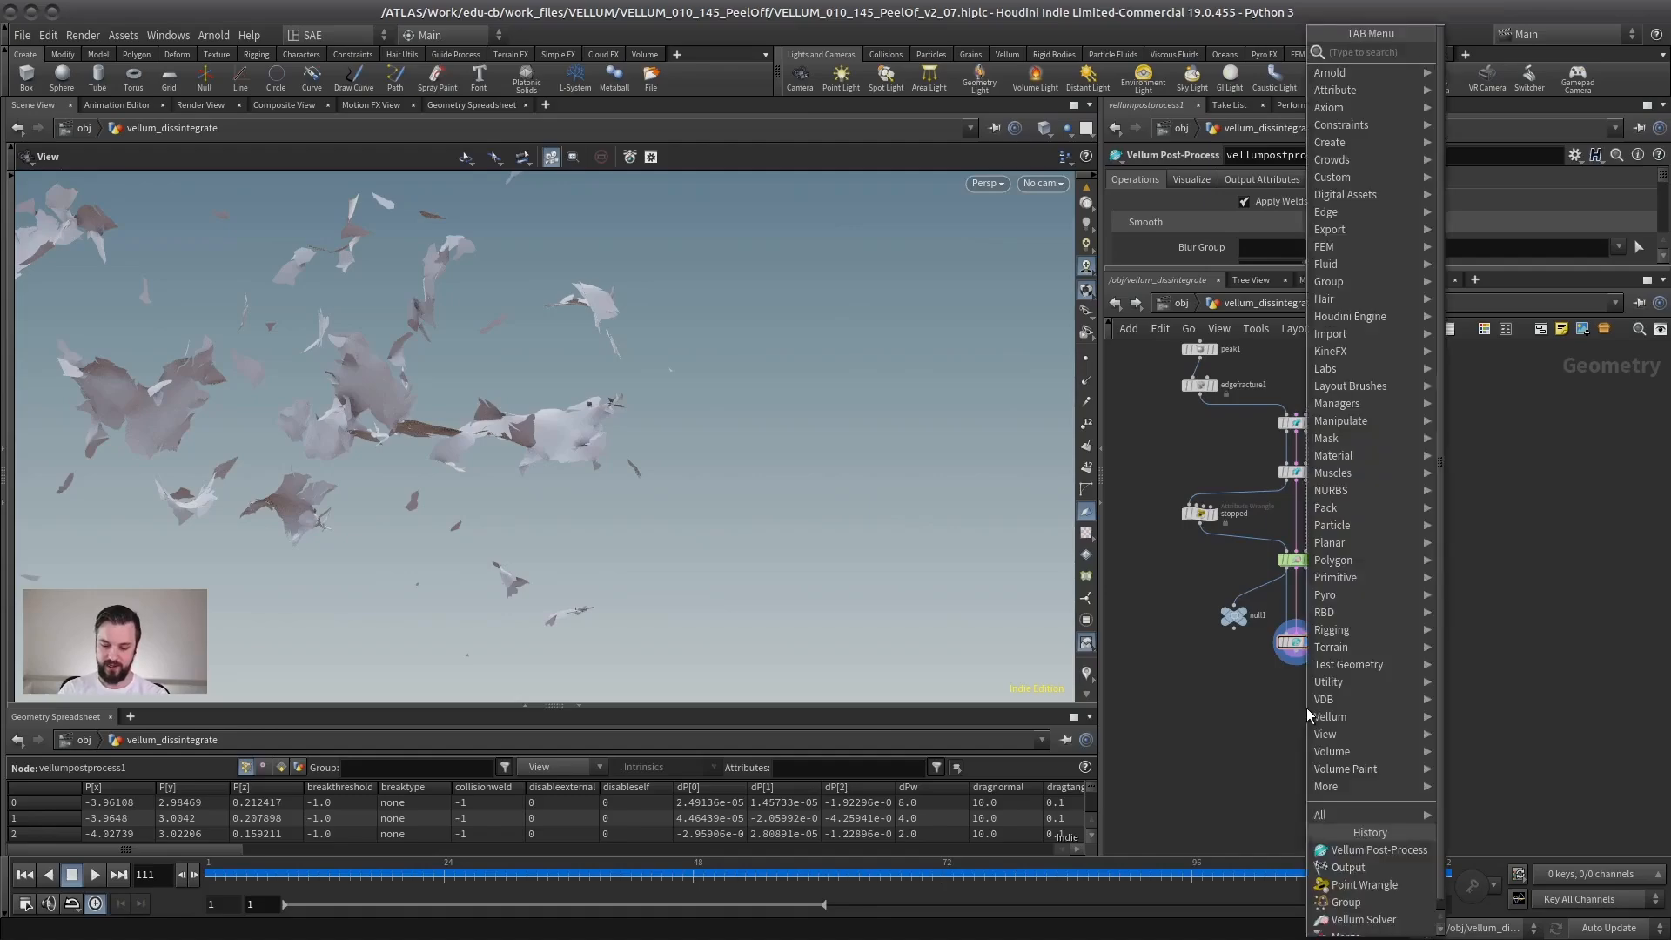
type("file")
key("Return")
left_click(1429, 739)
left_click_drag(1297, 653, 1432, 729)
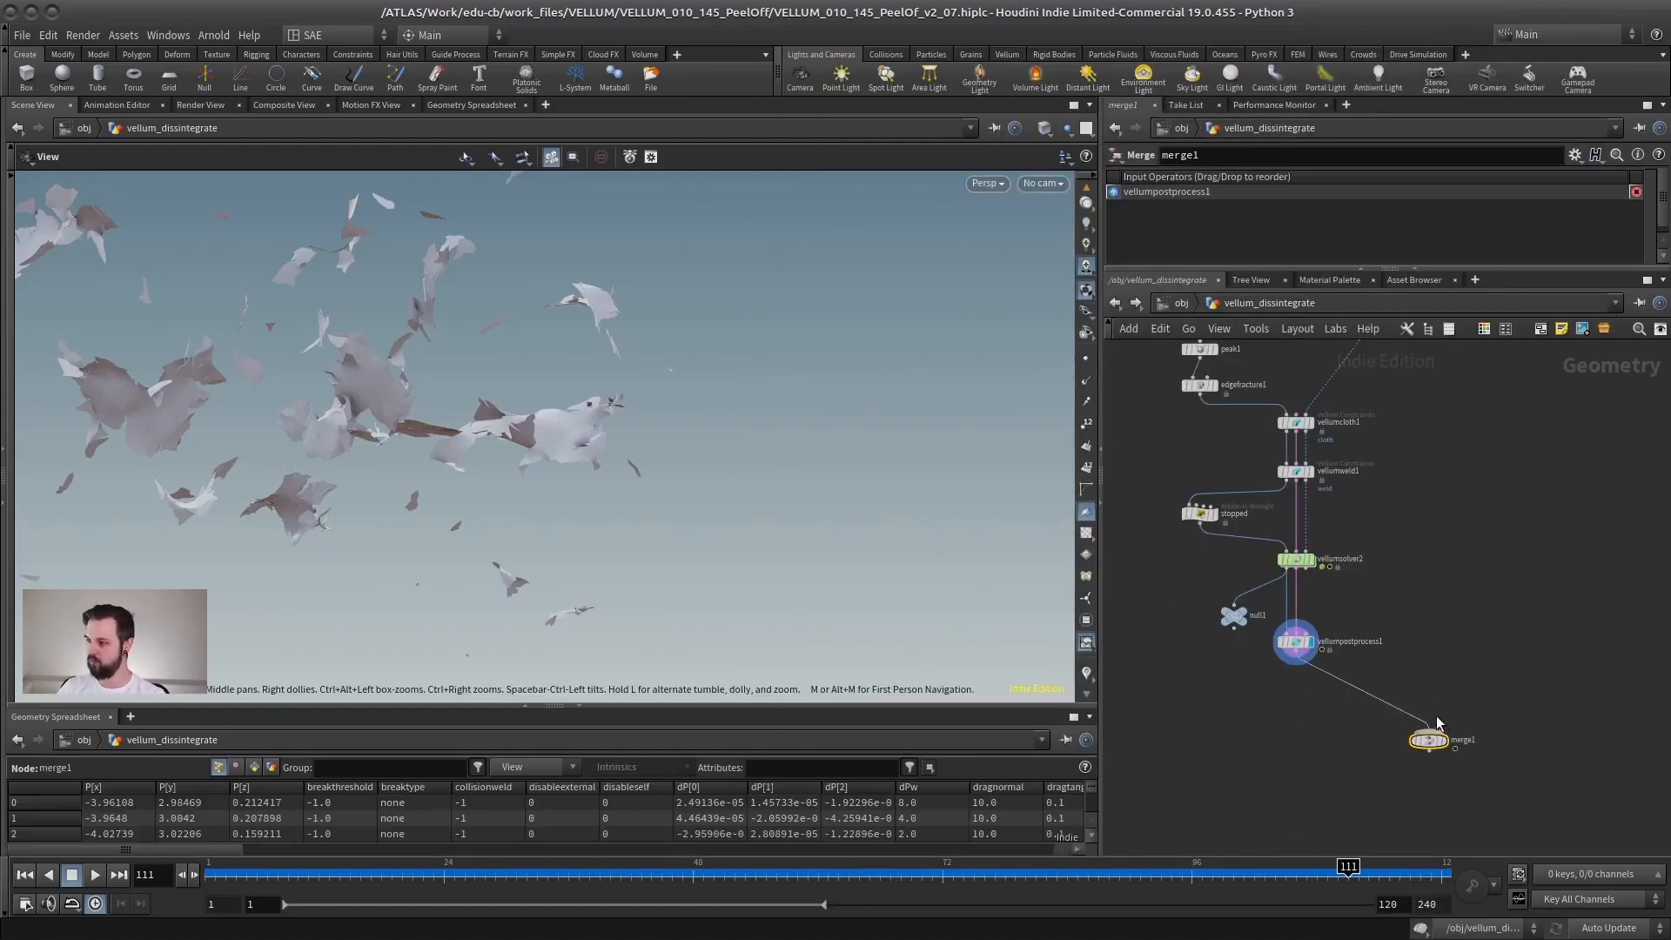
Connect object_merge1 to merge1, then display the merge and scrub the timeline to frame 77.
middle_click_drag(1472, 515, 1360, 493)
left_click(1340, 753)
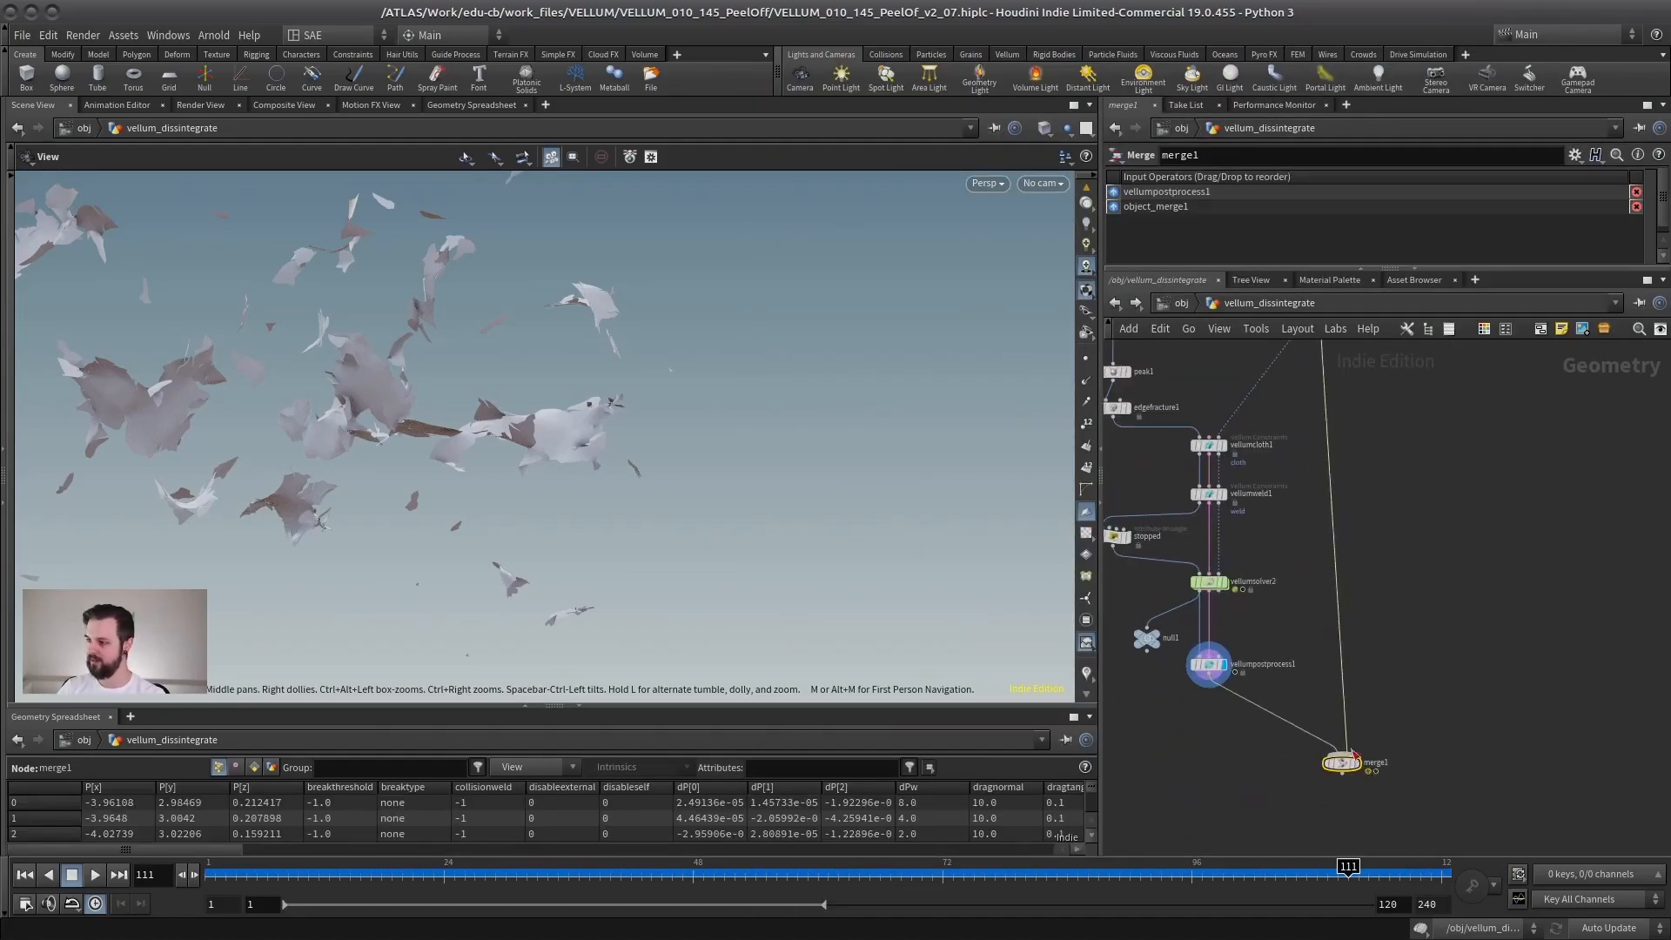
left_click_drag(1340, 761, 1322, 769)
left_click(1337, 769)
left_click_drag(209, 873, 474, 870)
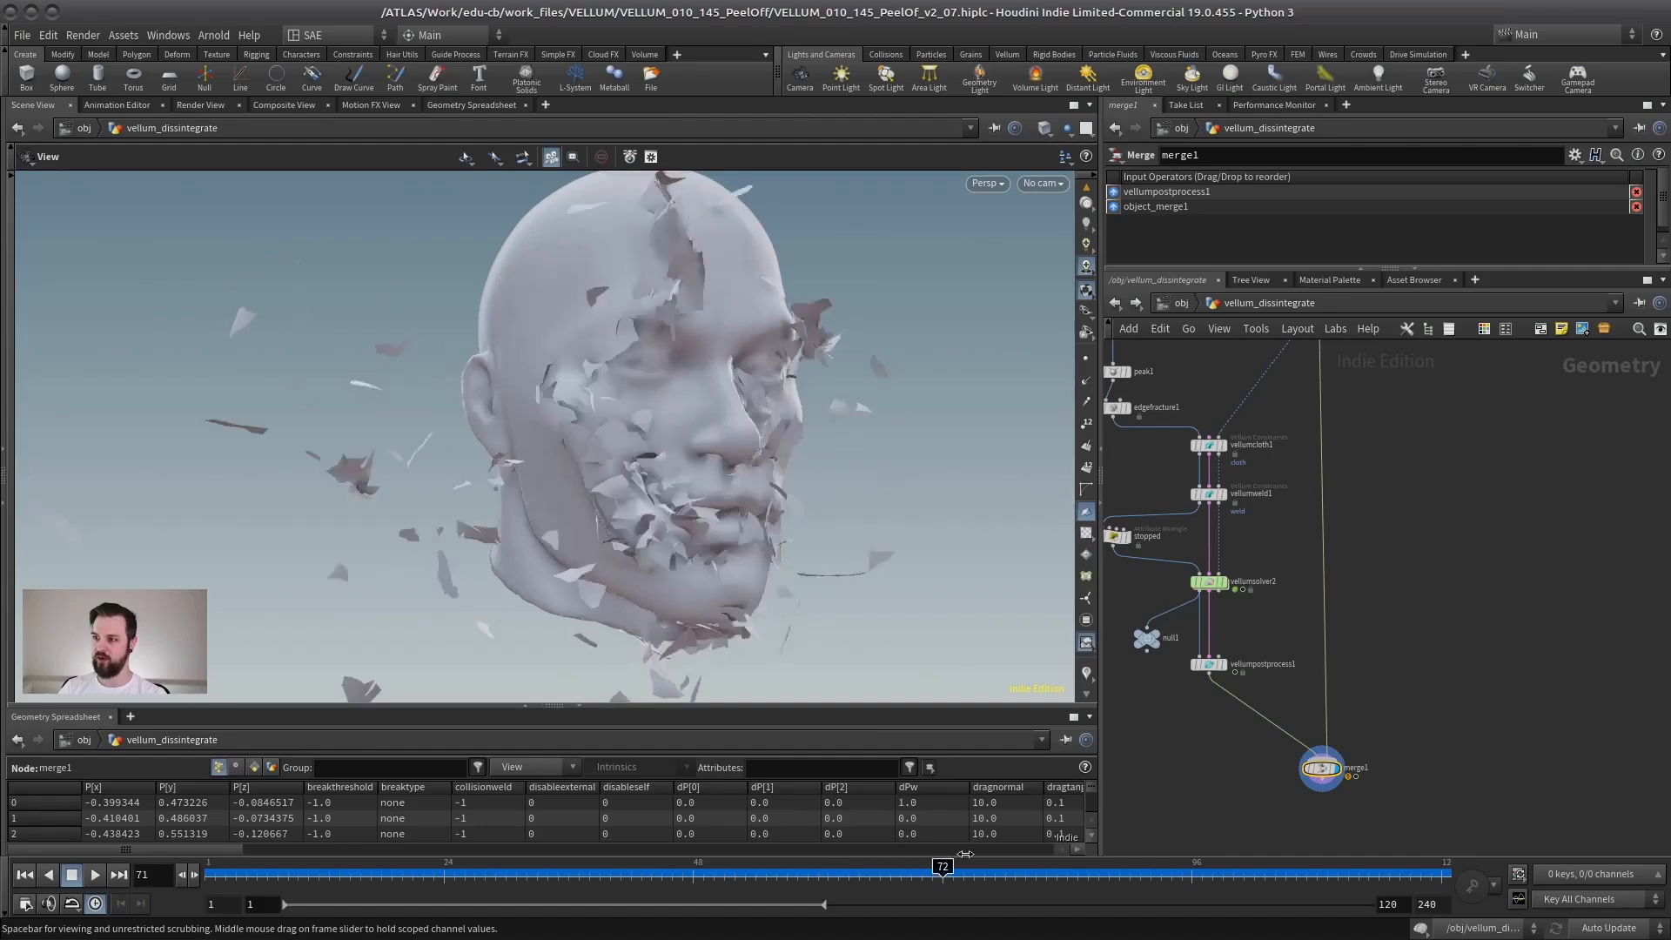
left_click_drag(707, 431, 684, 463)
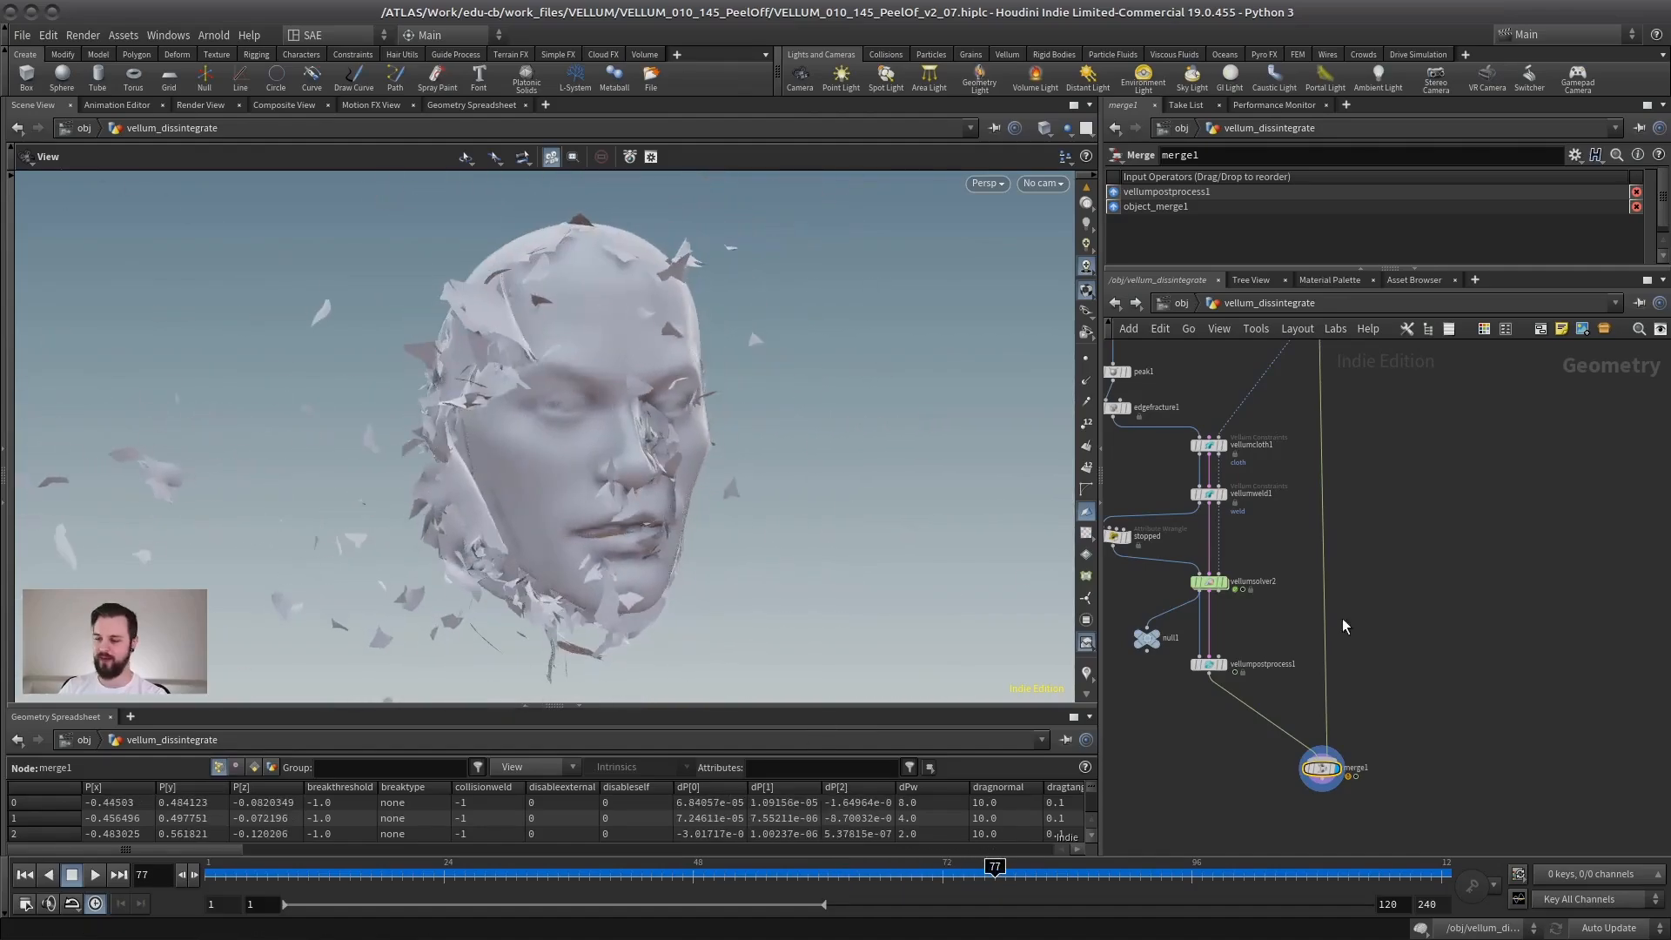
Insert a Color node on the wire between object_merge1 and merge1.
key("Tab")
type("color")
key("Return")
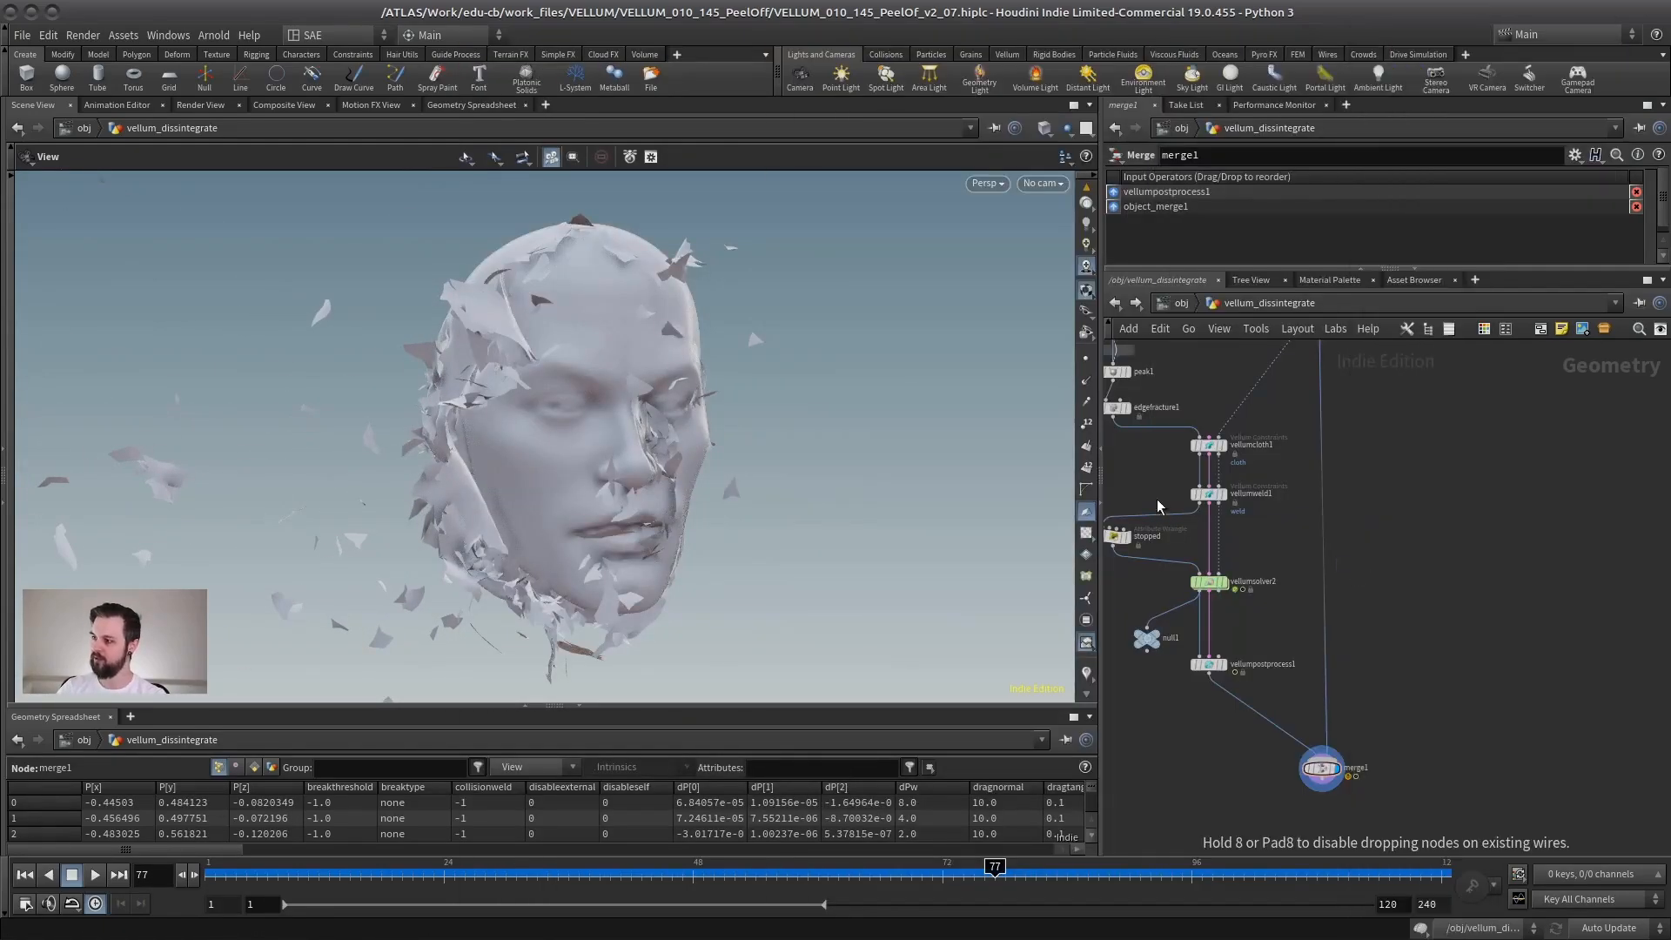
left_click(1329, 716)
left_click(1341, 696)
Set color1's colour to dark grey (0.168, 0.168, 0.168) and check the inner head in the view.
left_click_drag(1258, 267, 1263, 454)
left_click(1268, 288)
left_click_drag(1415, 349, 1335, 354)
left_click_drag(567, 419, 633, 469)
middle_click_drag(633, 469, 721, 439)
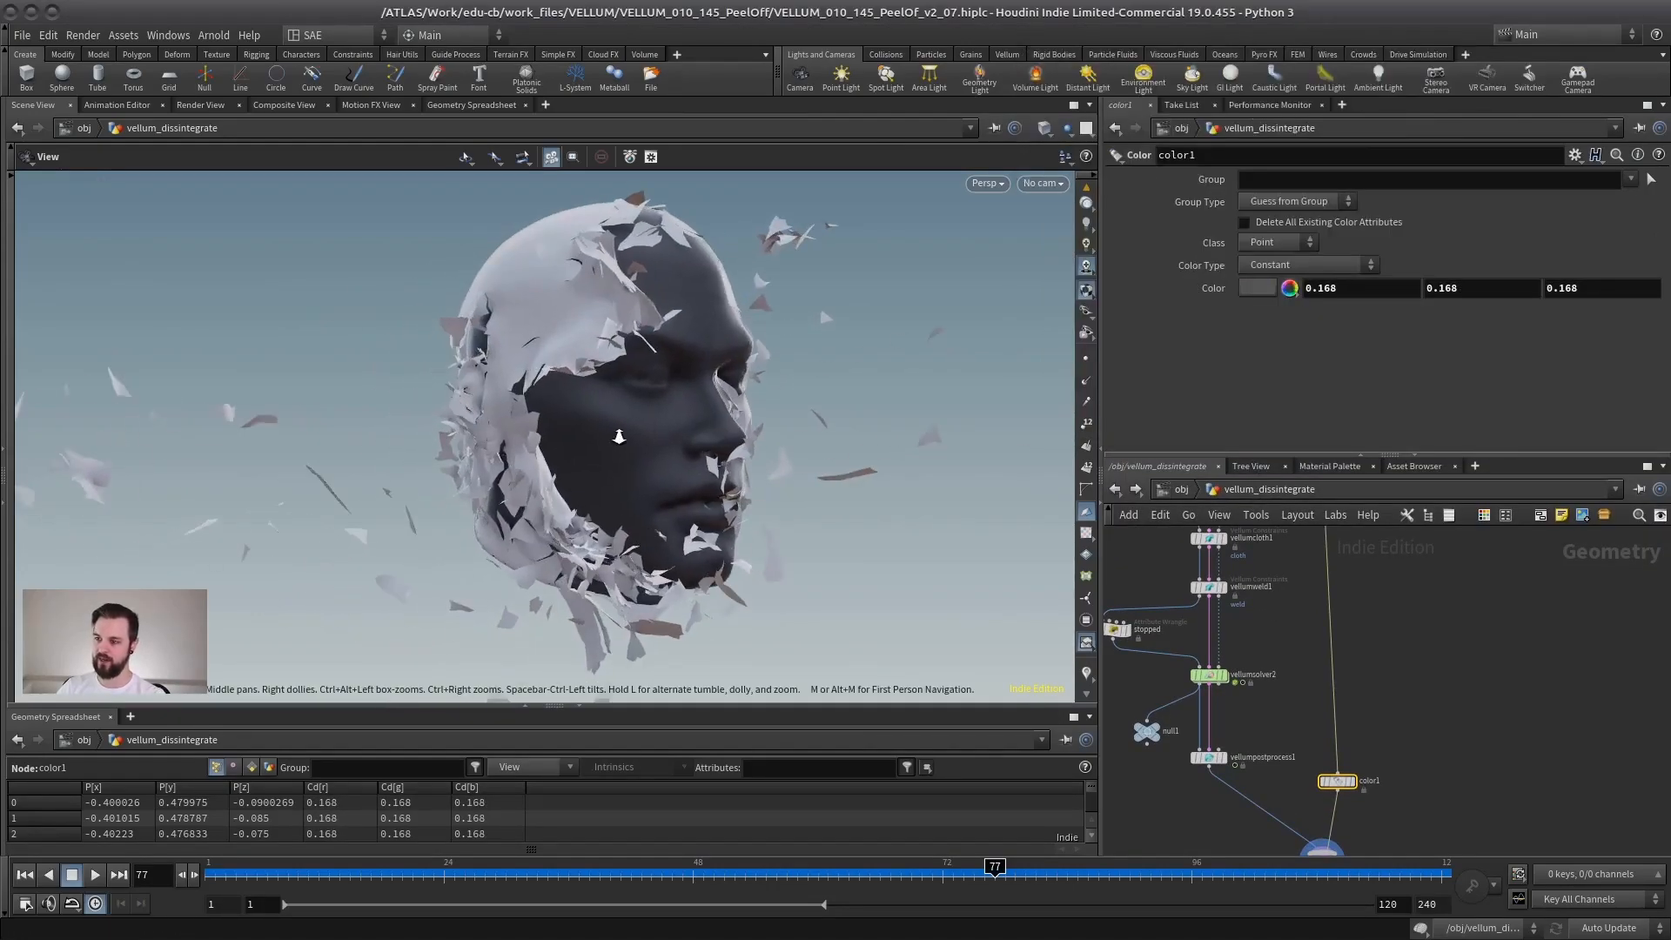
right_click_drag(619, 437, 640, 448)
Select merge1 and play the merged simulation from frame 1 while viewing the dark head from several angles.
middle_click_drag(1376, 777, 1337, 639)
left_click_drag(1382, 702, 1235, 757)
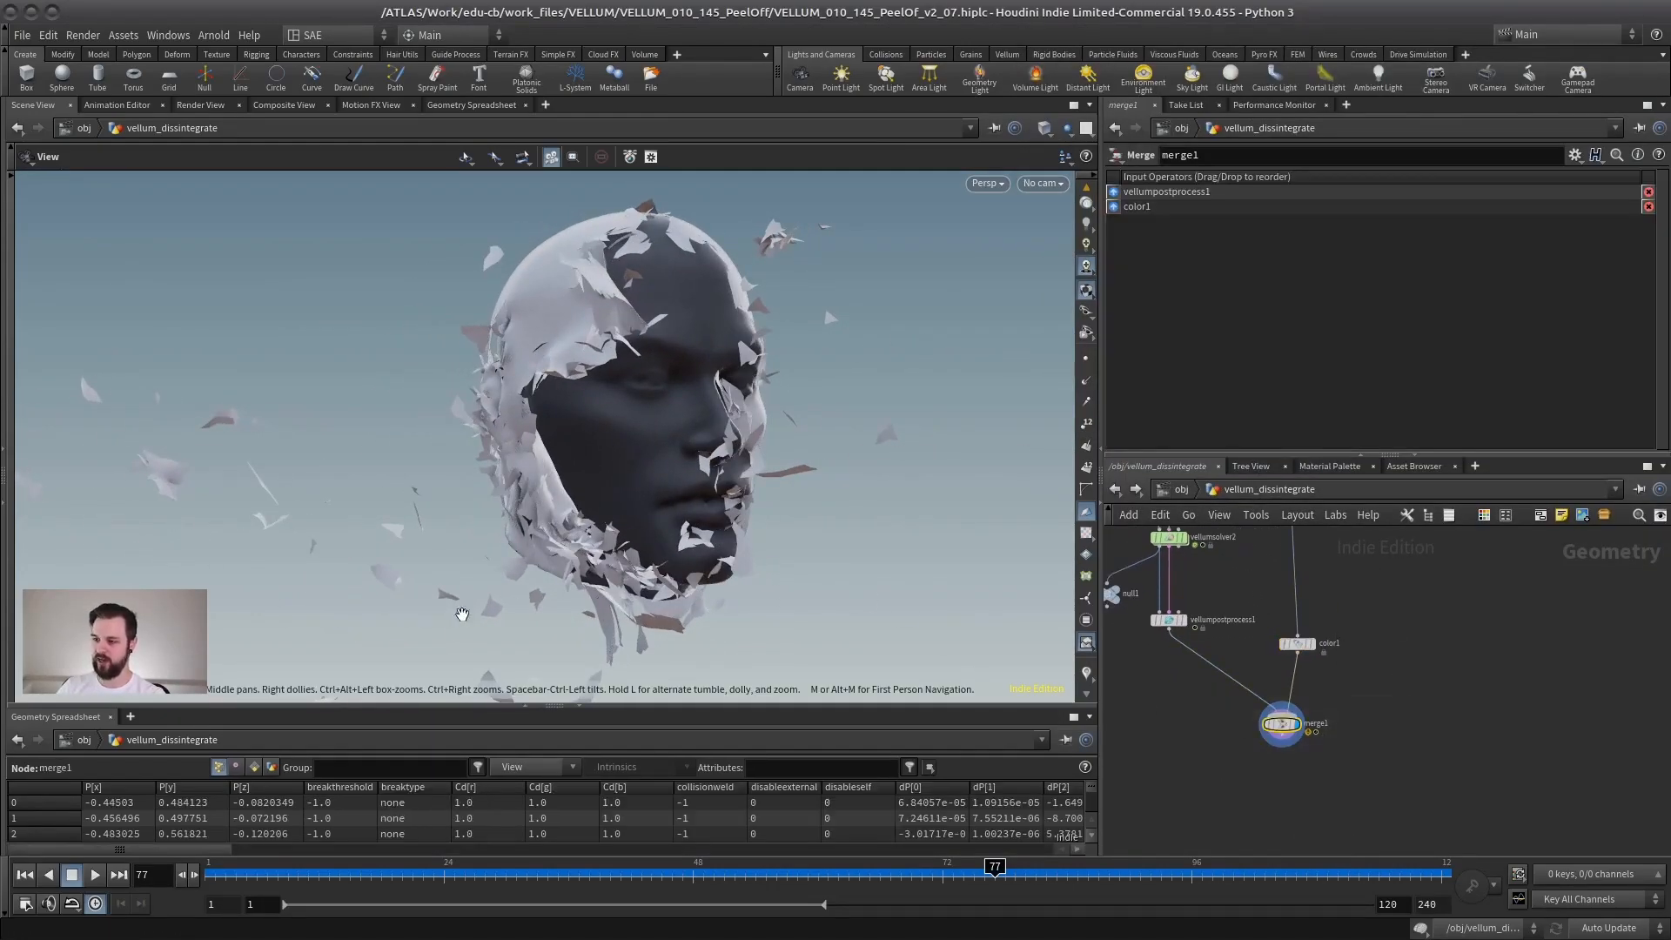
left_click(24, 875)
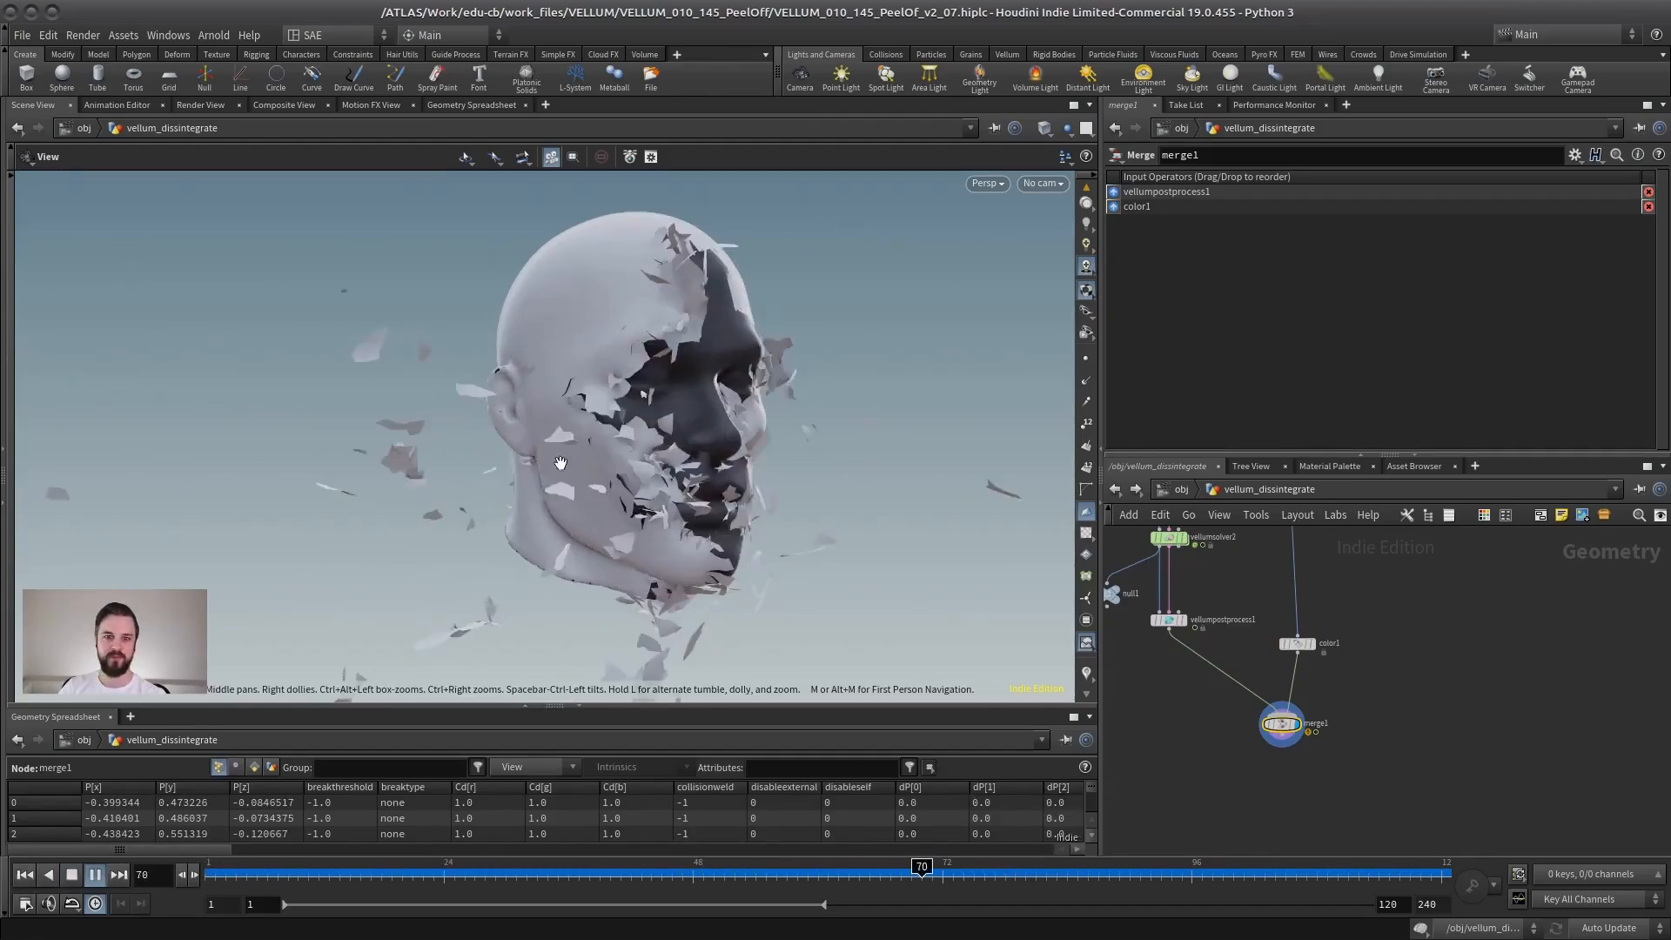
left_click_drag(544, 420, 675, 425)
right_click_drag(676, 425, 563, 406)
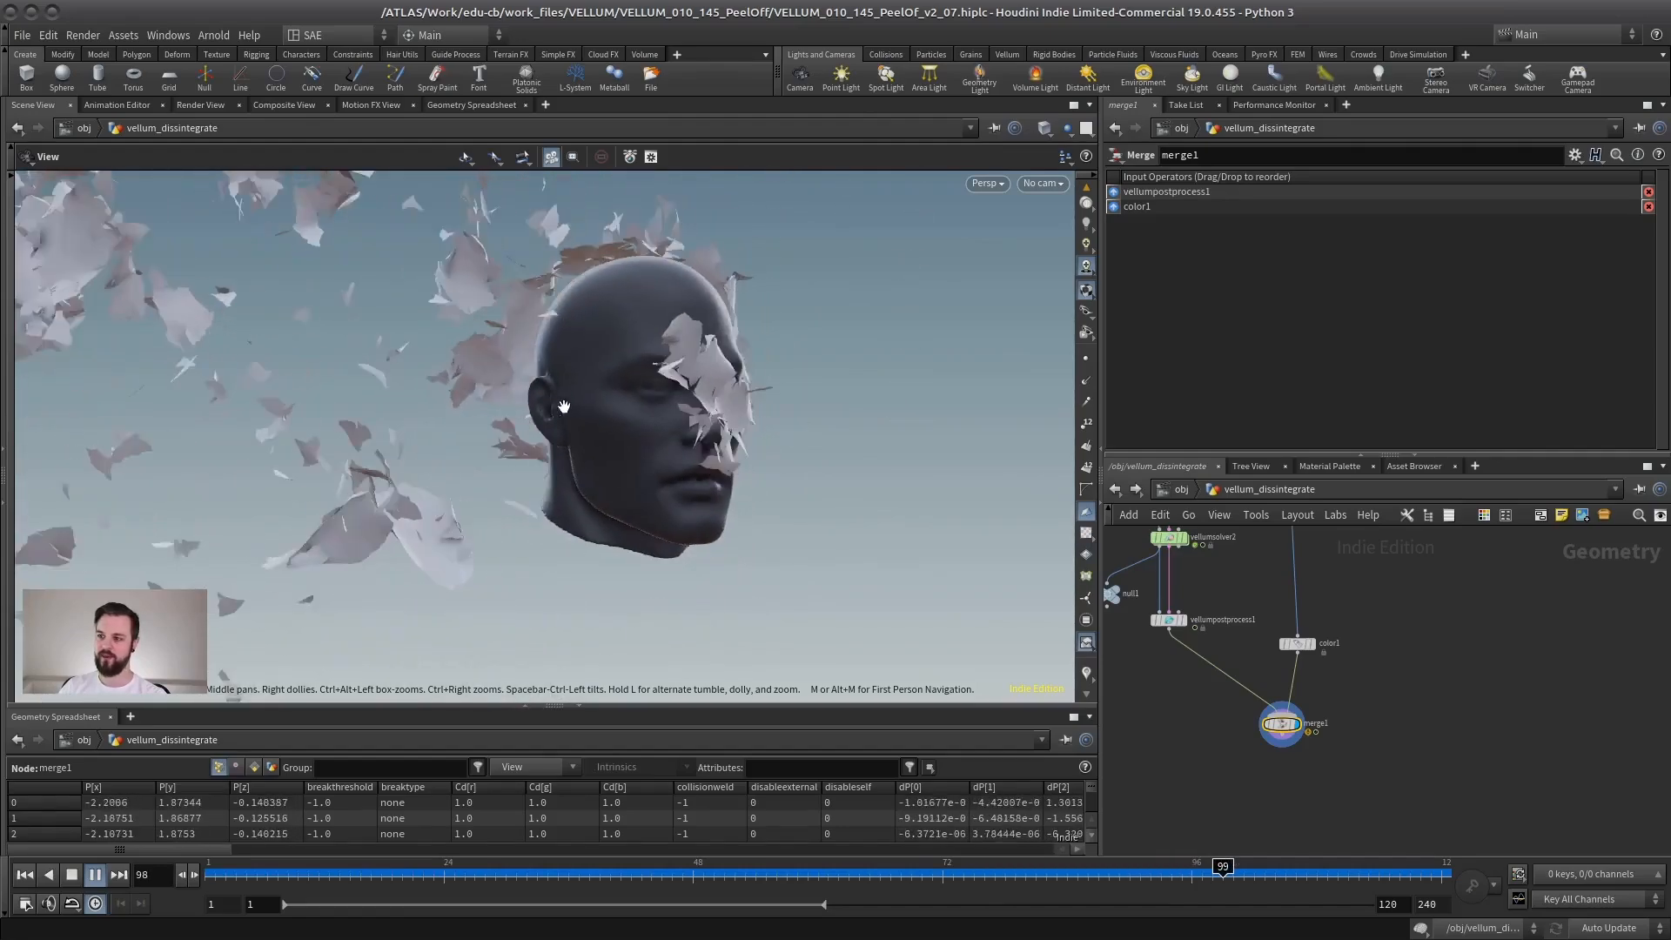